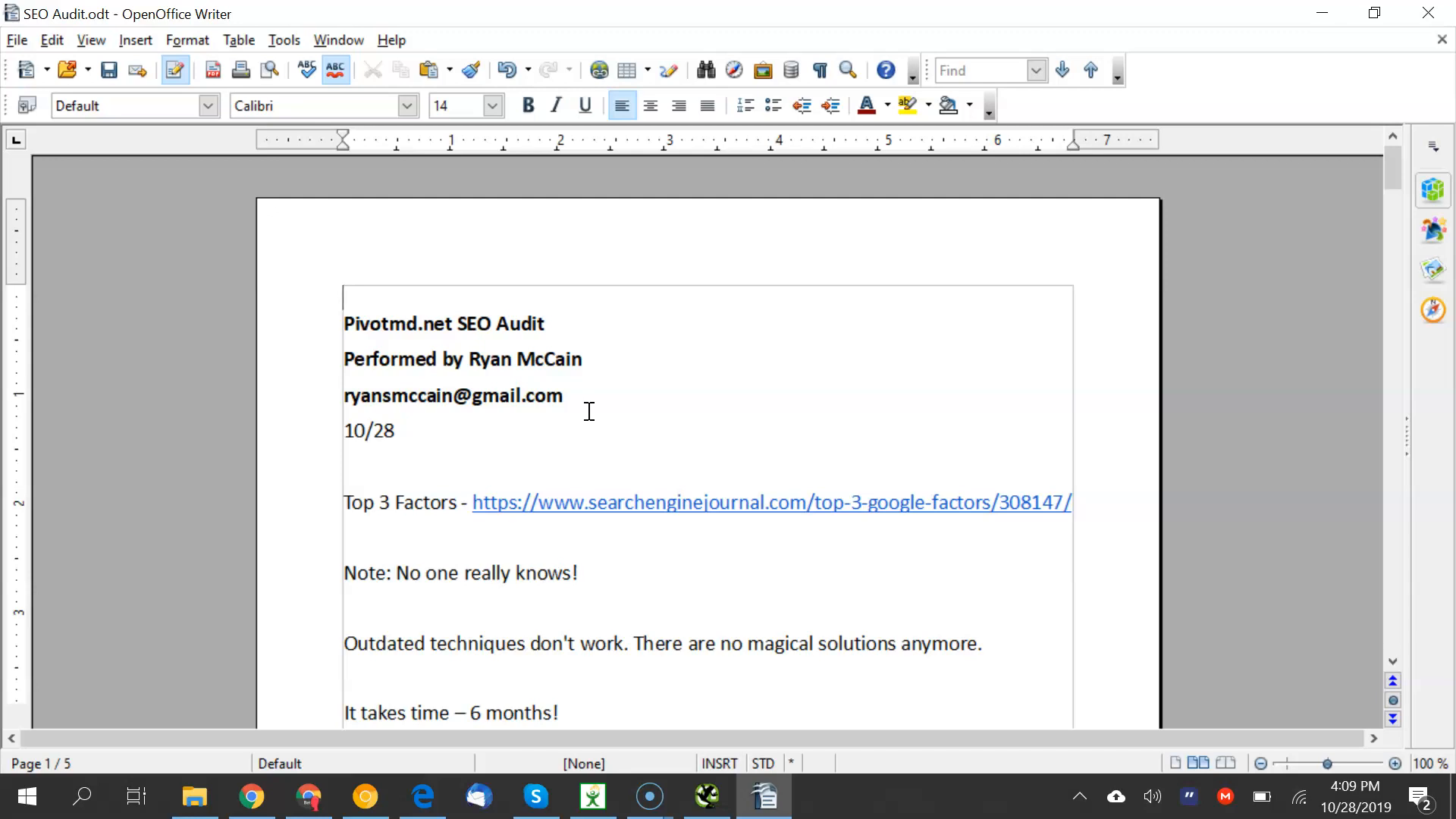
# Open the Top 3 Factors hyperlink from the audit document in the browser and dismiss the ebook offer covering the article
pyautogui.click(473, 503)
pyautogui.click(867, 500)
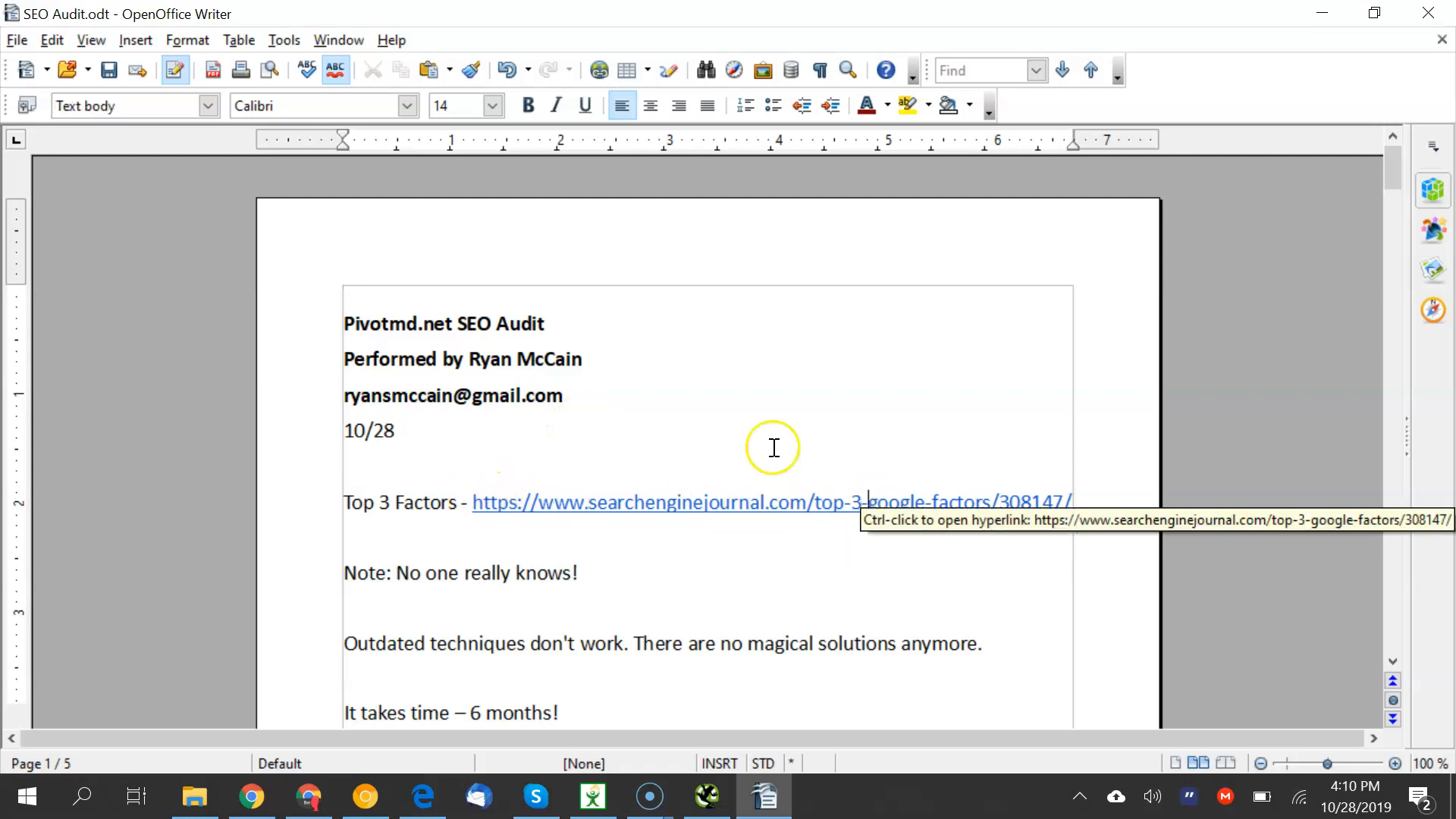
pyautogui.keyDown('ctrl'); pyautogui.click(594, 510); pyautogui.keyUp('ctrl')
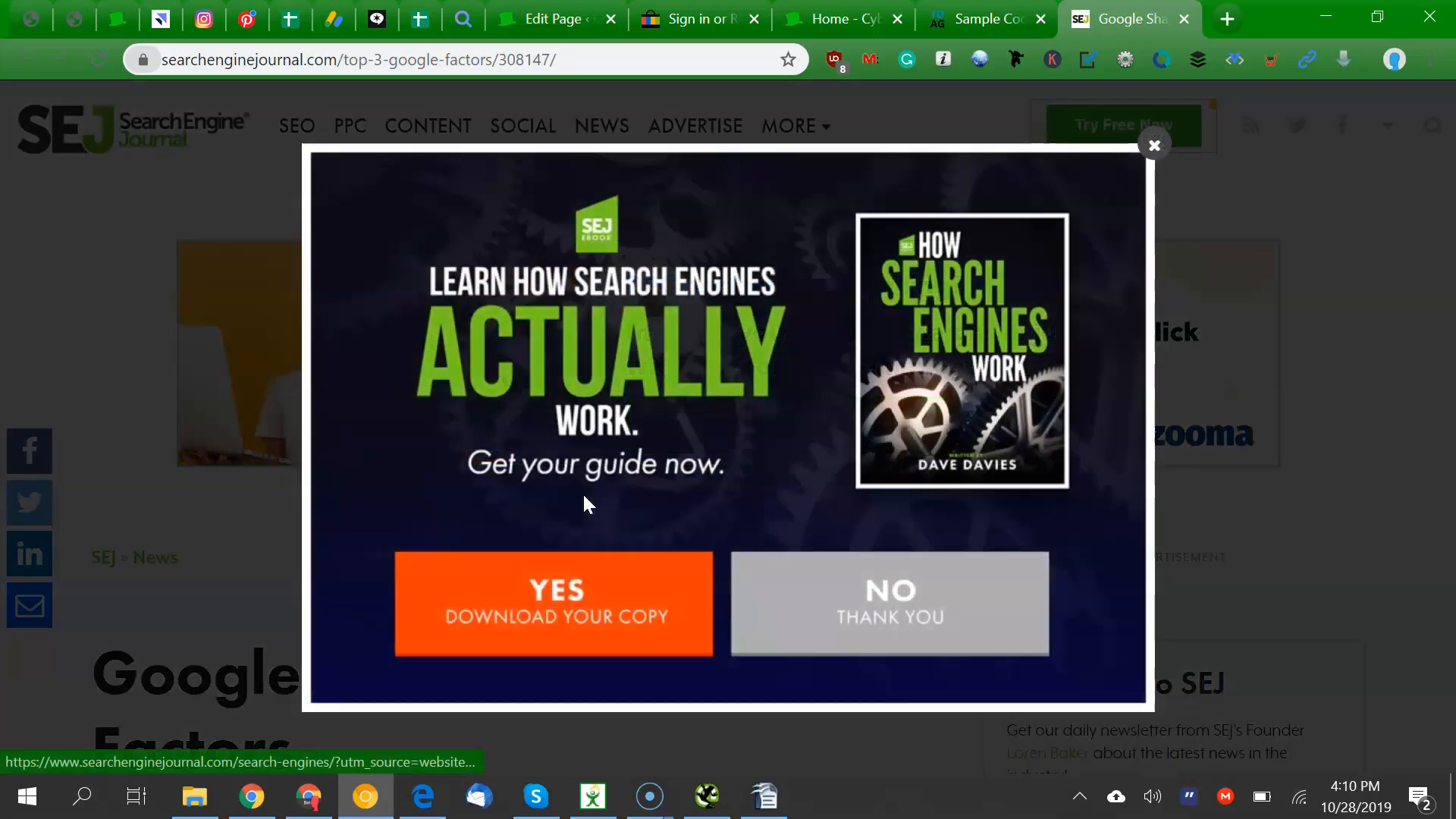
pyautogui.click(1154, 145)
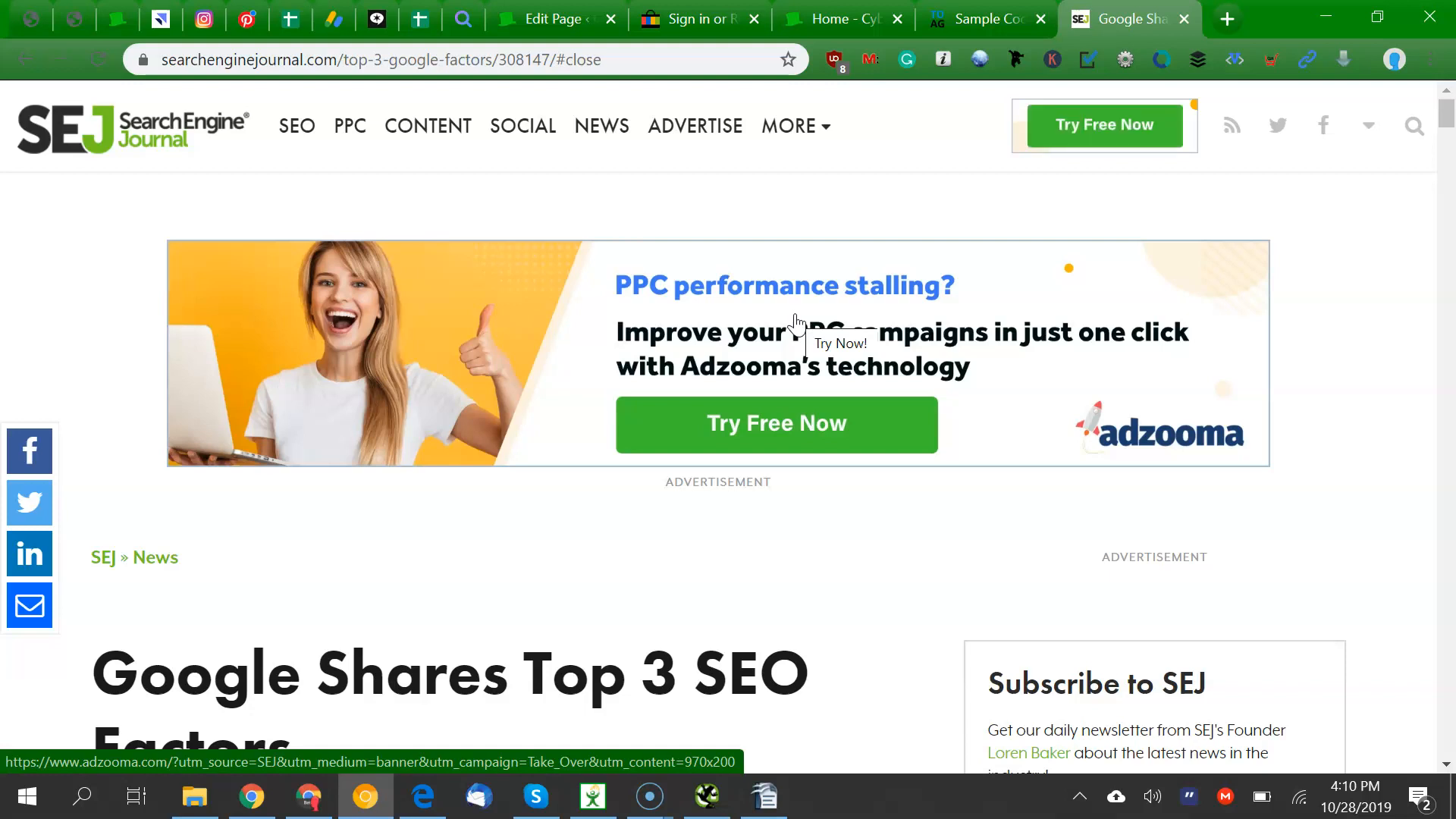
# Skim the article's introduction and relevance section up to the heading "SEO Factor #1 – Content"
pyautogui.scroll(-5, 796, 322)
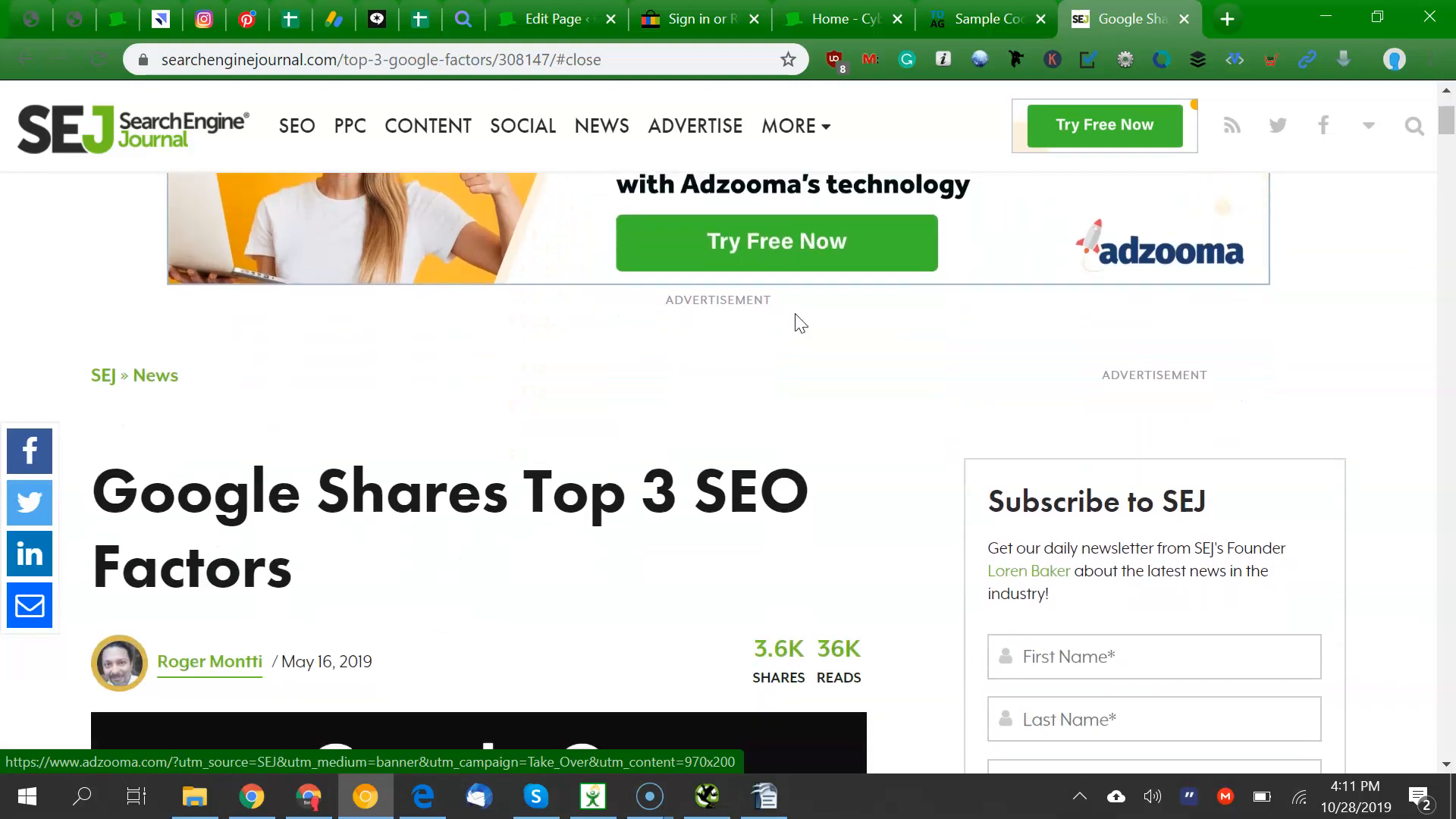
pyautogui.scroll(-2, 795, 314)
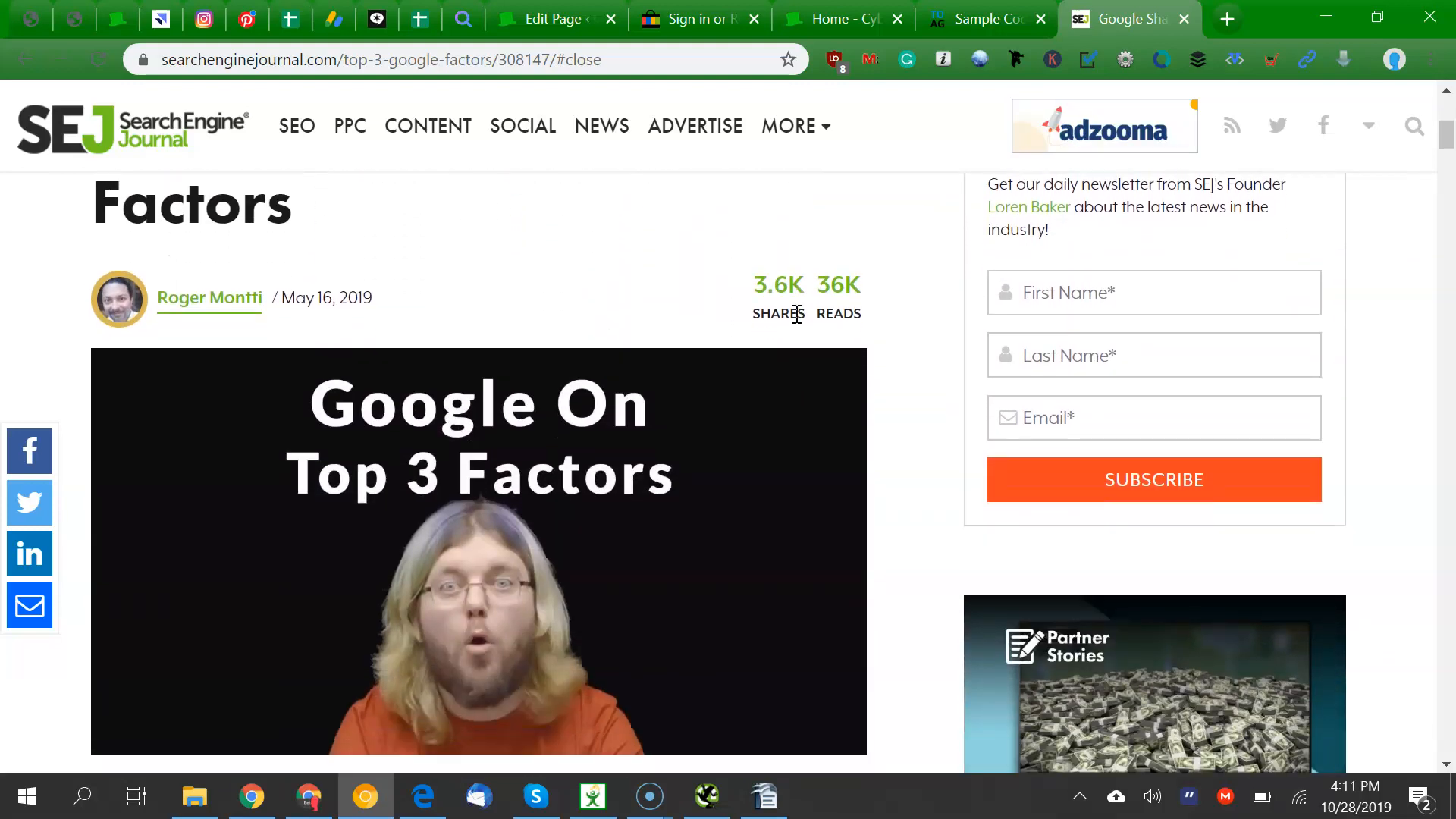
pyautogui.scroll(-1, 794, 311)
pyautogui.scroll(-1, 451, 355)
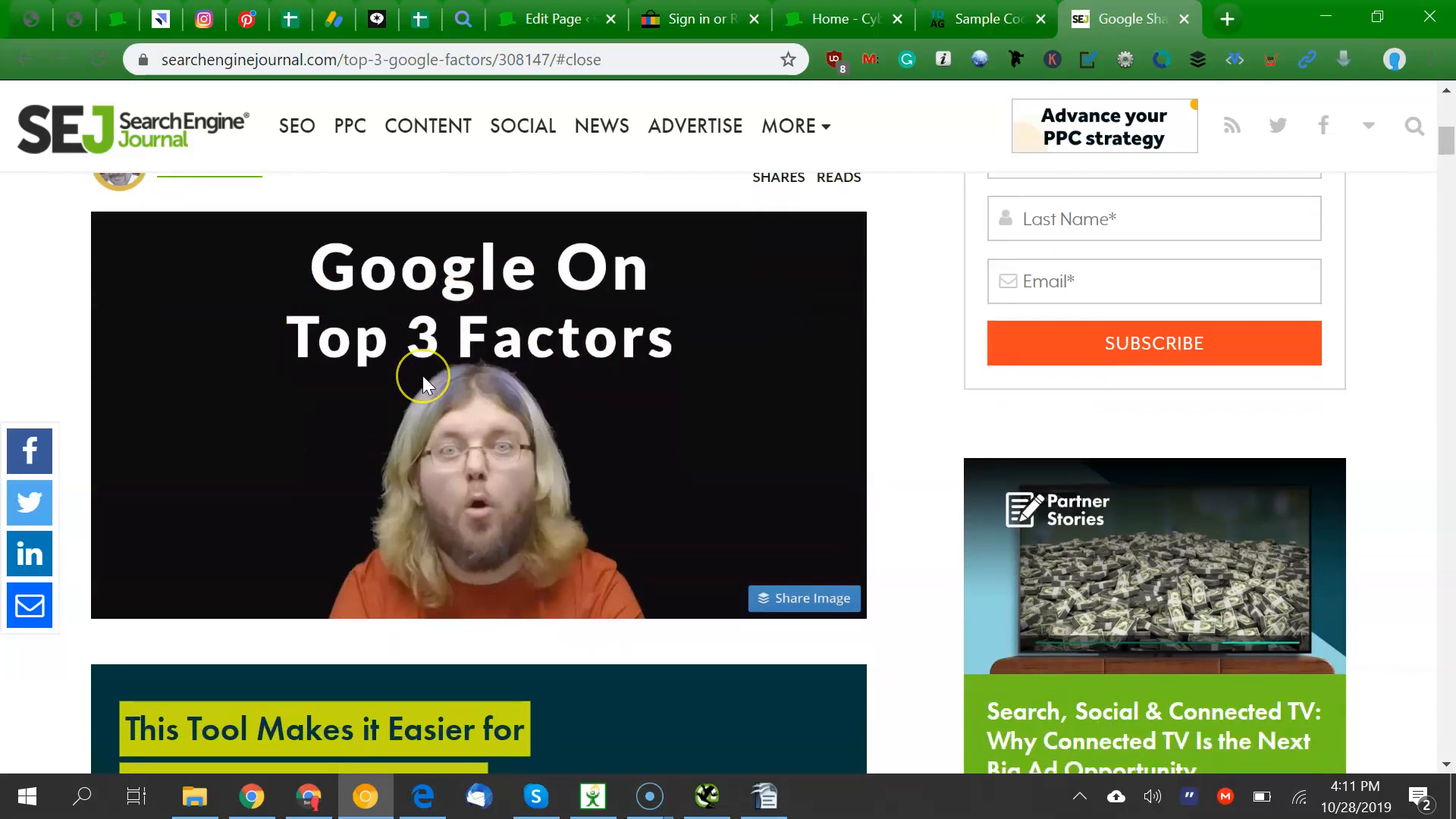
pyautogui.scroll(-12, 421, 375)
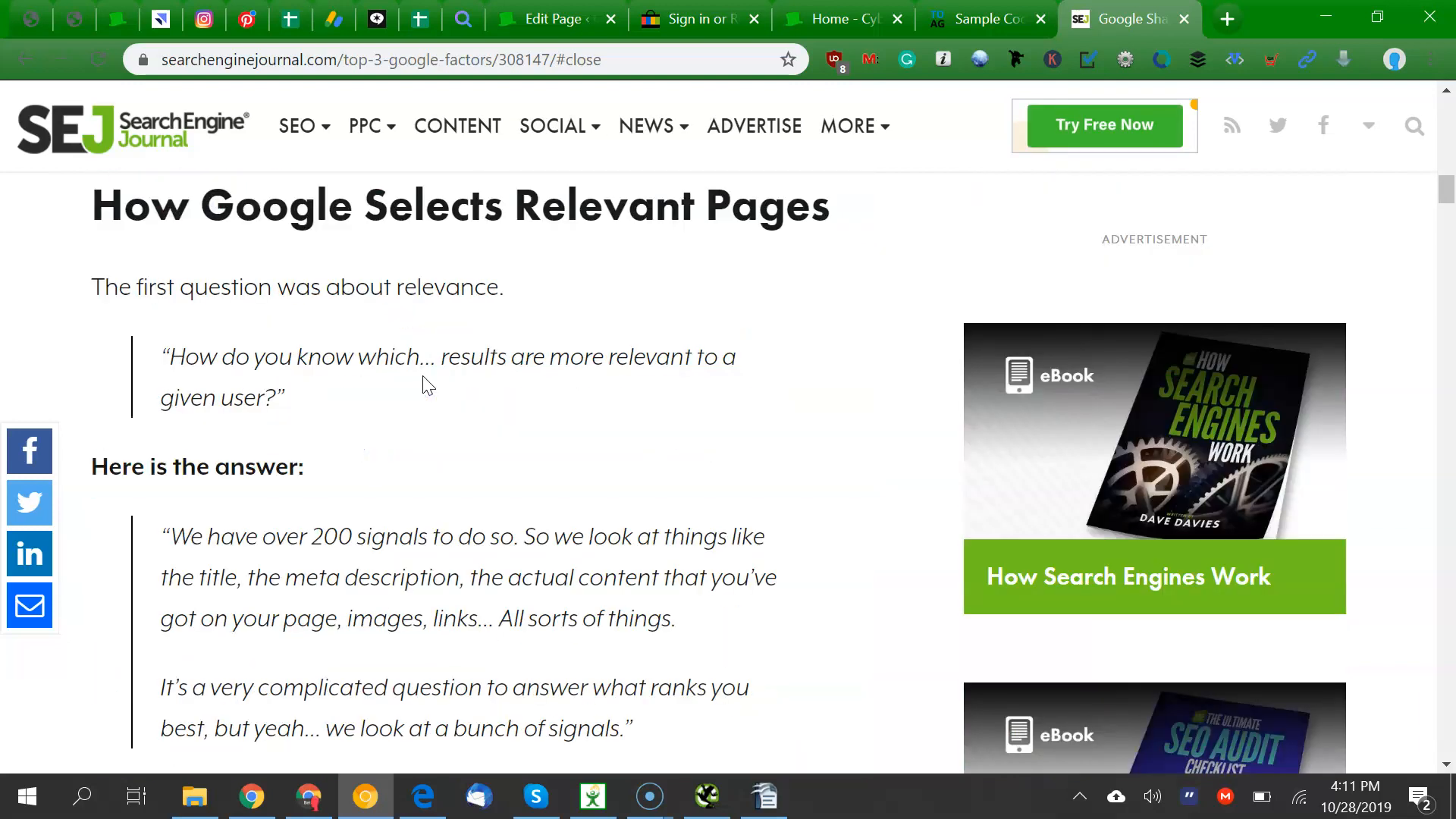
pyautogui.scroll(-18, 425, 379)
pyautogui.scroll(3, 425, 377)
pyautogui.scroll(5, 422, 383)
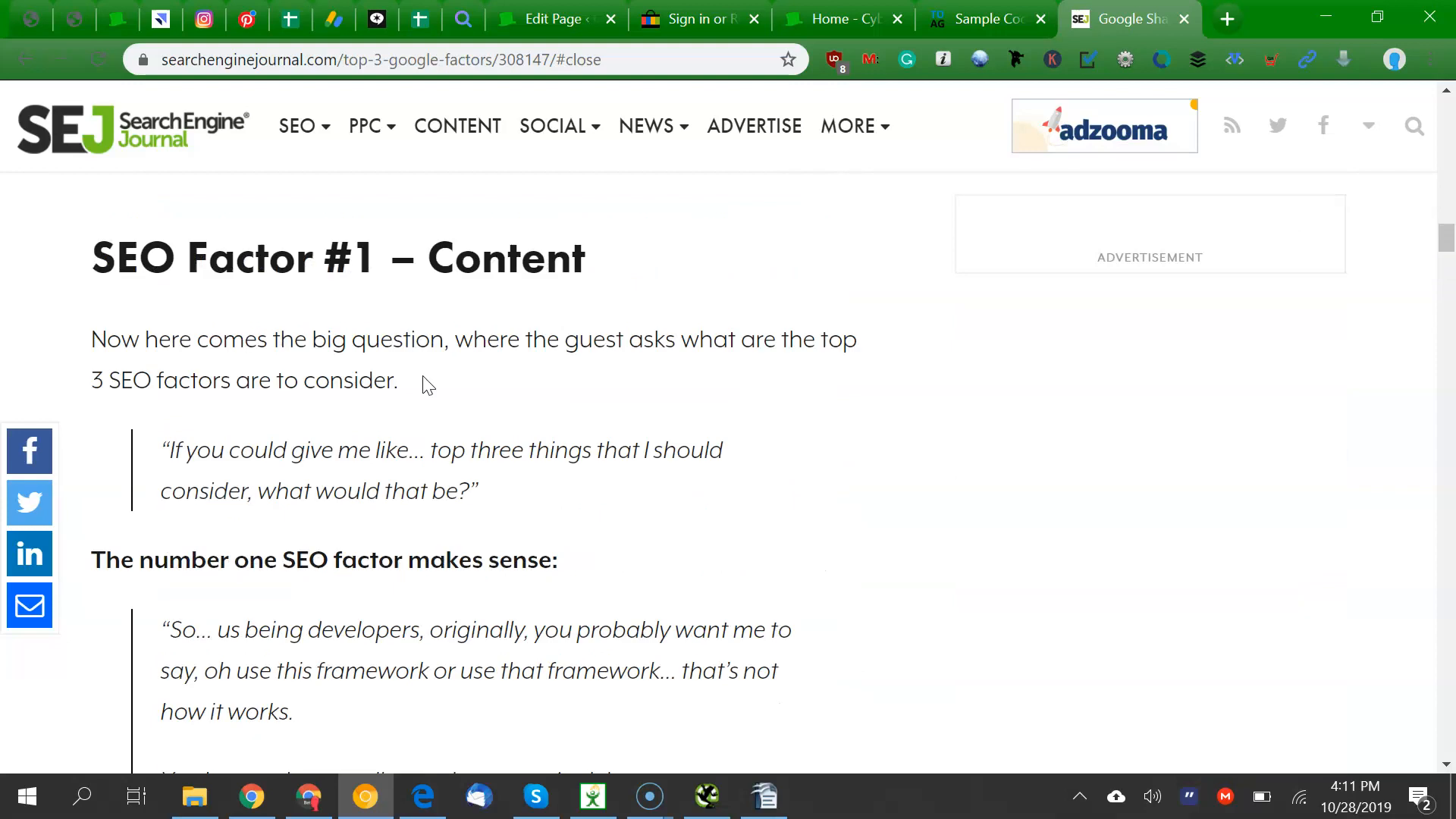
pyautogui.click(764, 796)
pyautogui.click(252, 795)
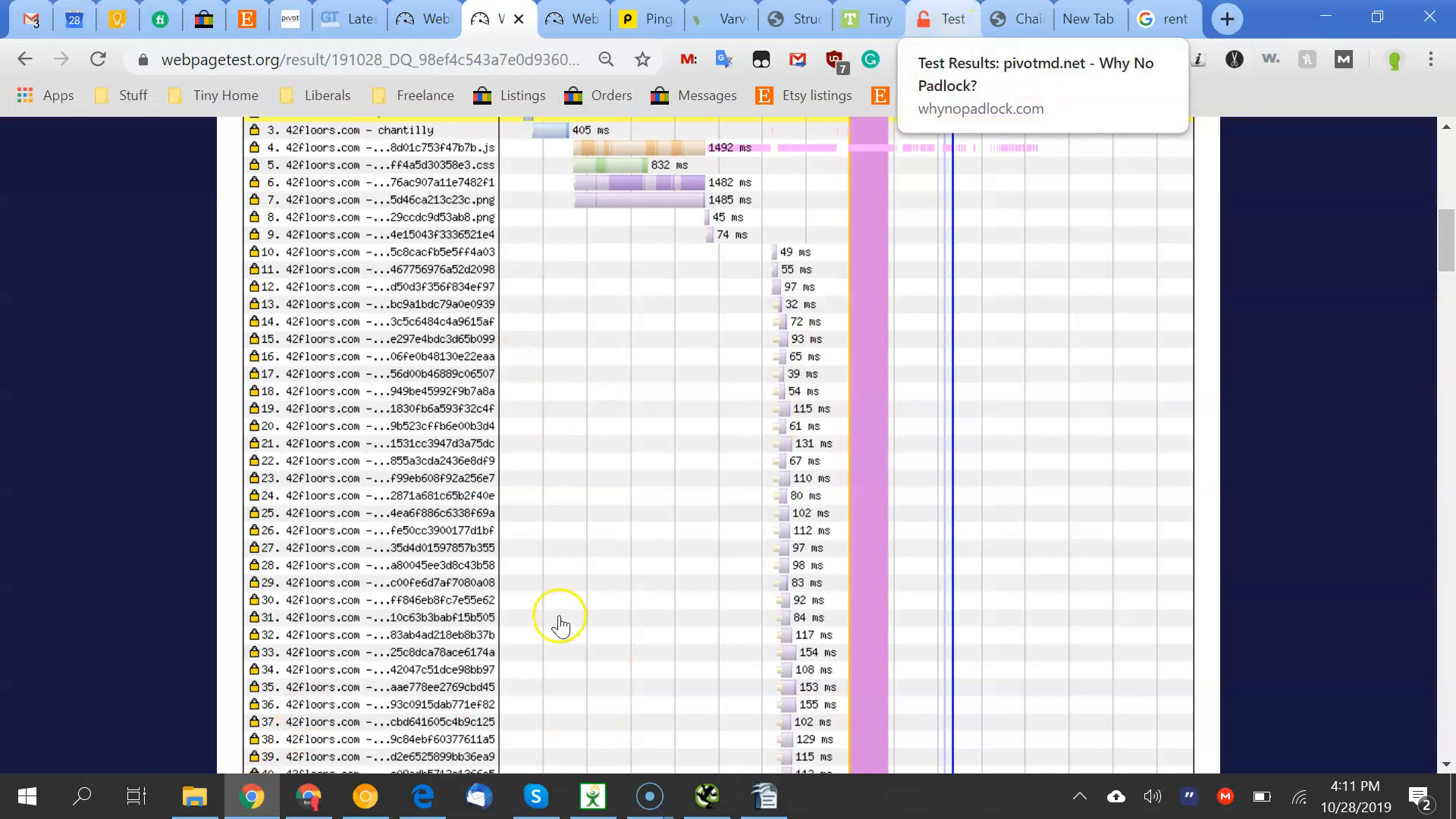
pyautogui.click(384, 793)
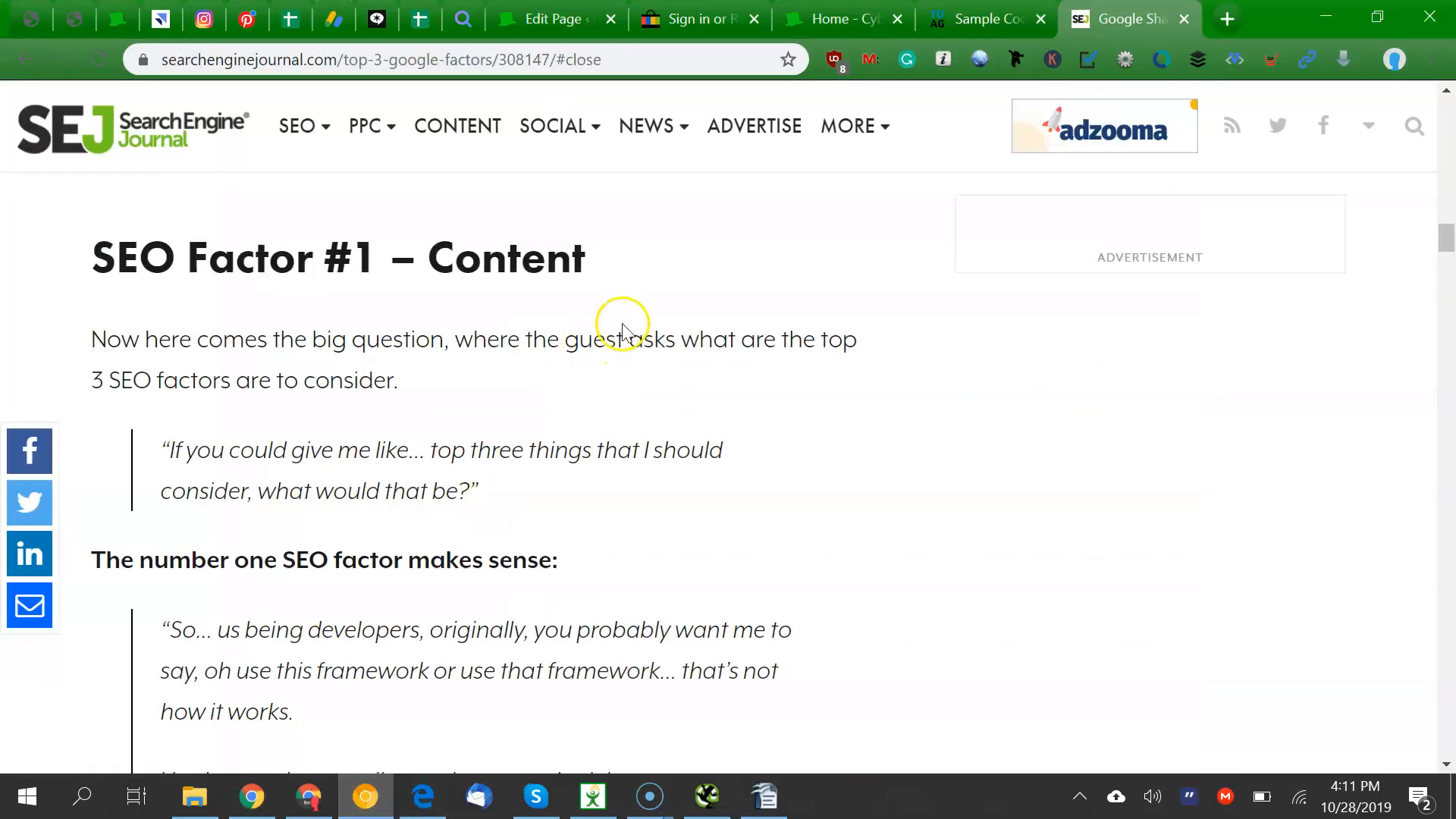
# Read the article's "SEO Factor #1 – Content" section, including the advice on purposeful content and speaking the searcher's language
pyautogui.scroll(-1, 501, 281)
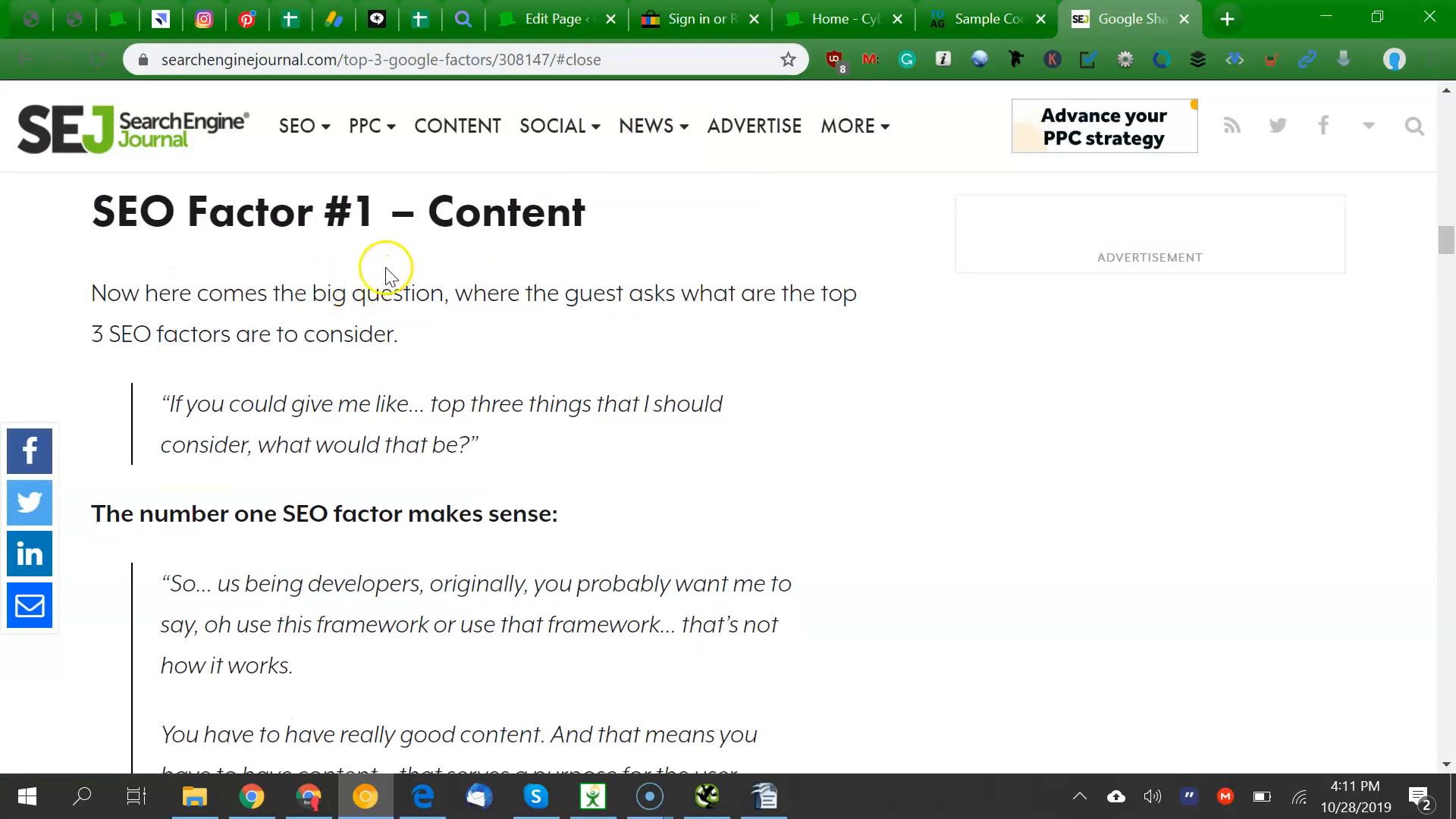
pyautogui.scroll(-2, 388, 275)
pyautogui.scroll(-1, 387, 274)
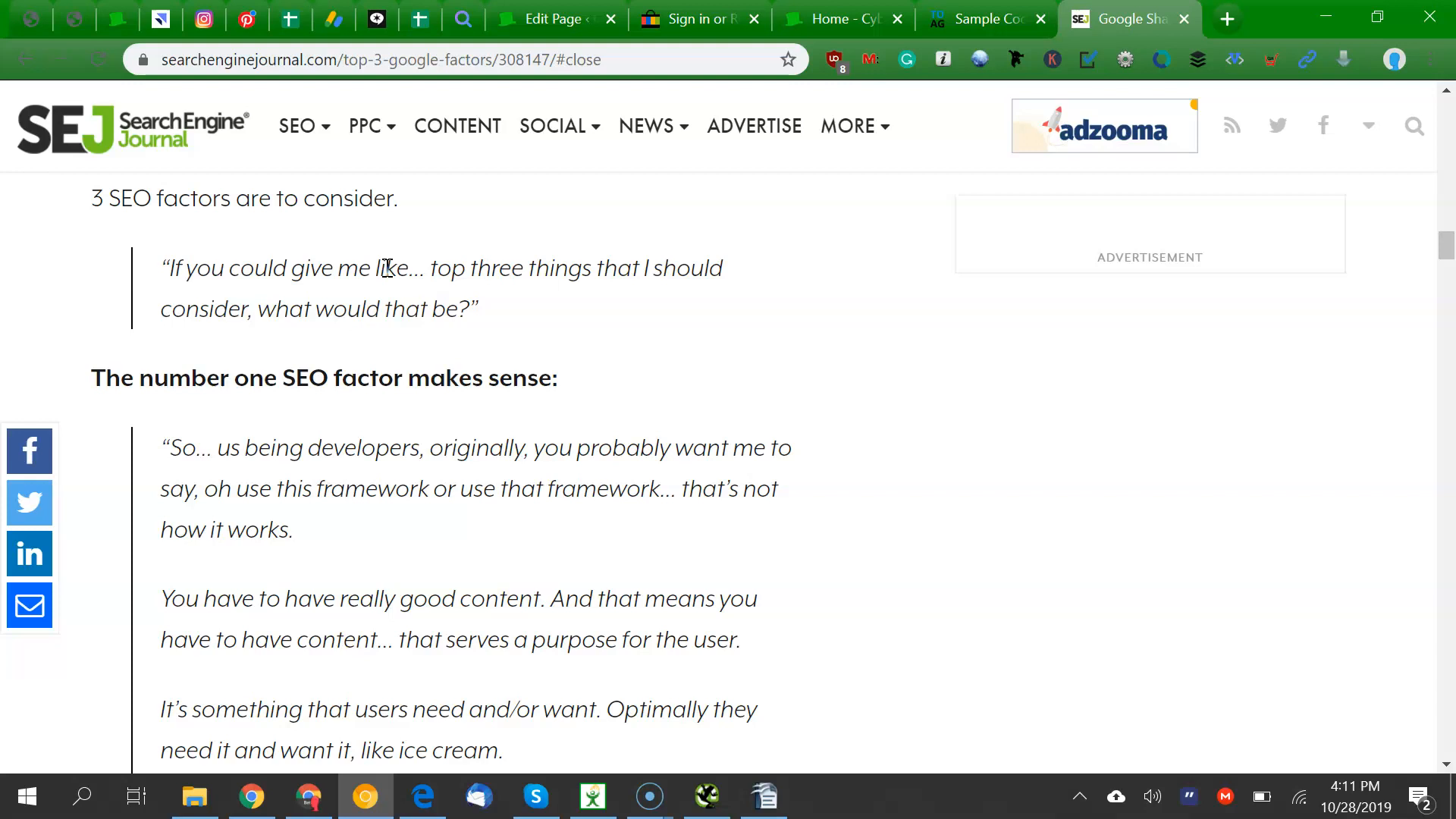
pyautogui.scroll(-5, 387, 269)
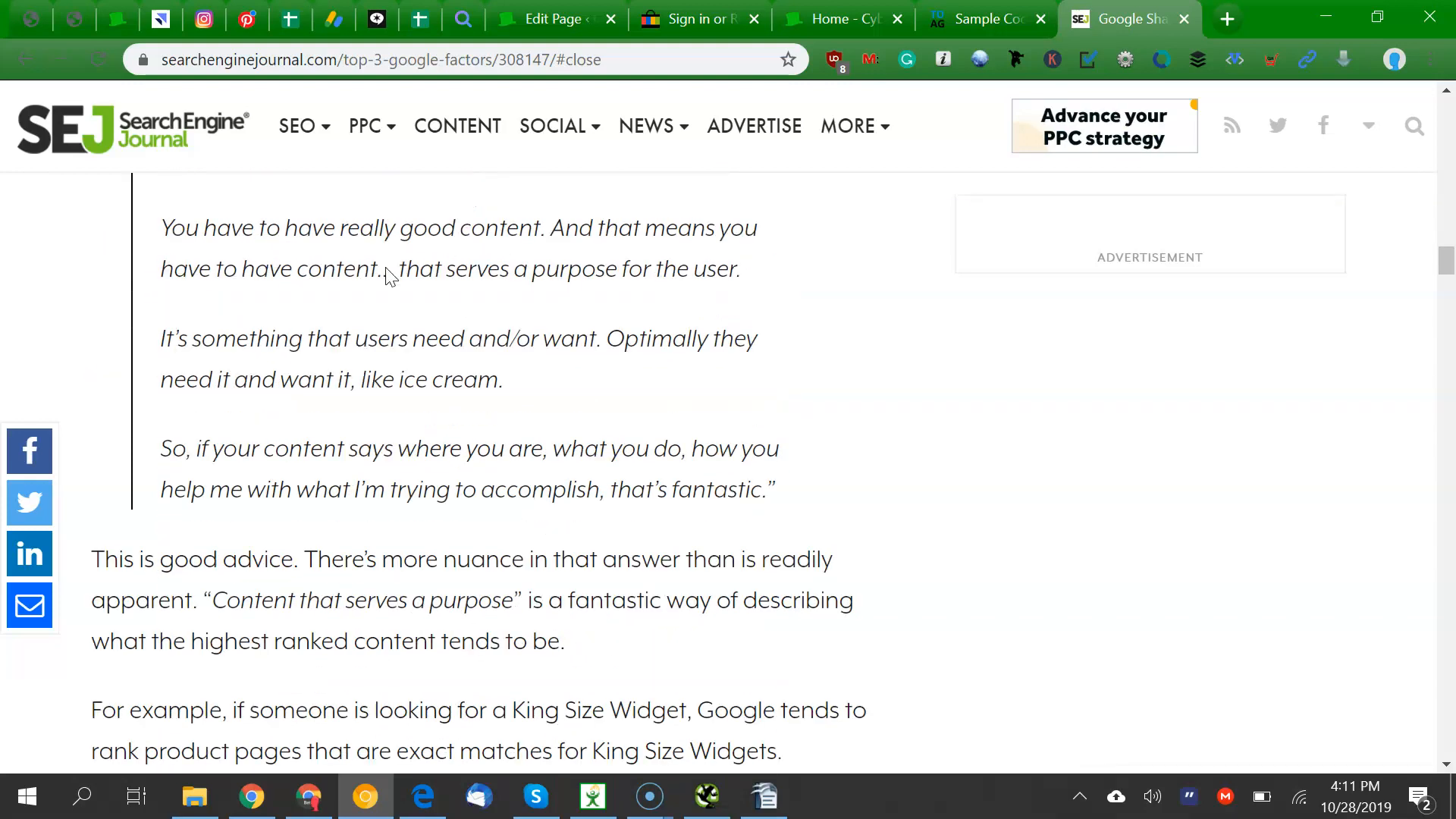
pyautogui.scroll(-14, 386, 269)
pyautogui.scroll(7, 386, 268)
pyautogui.scroll(-14, 386, 269)
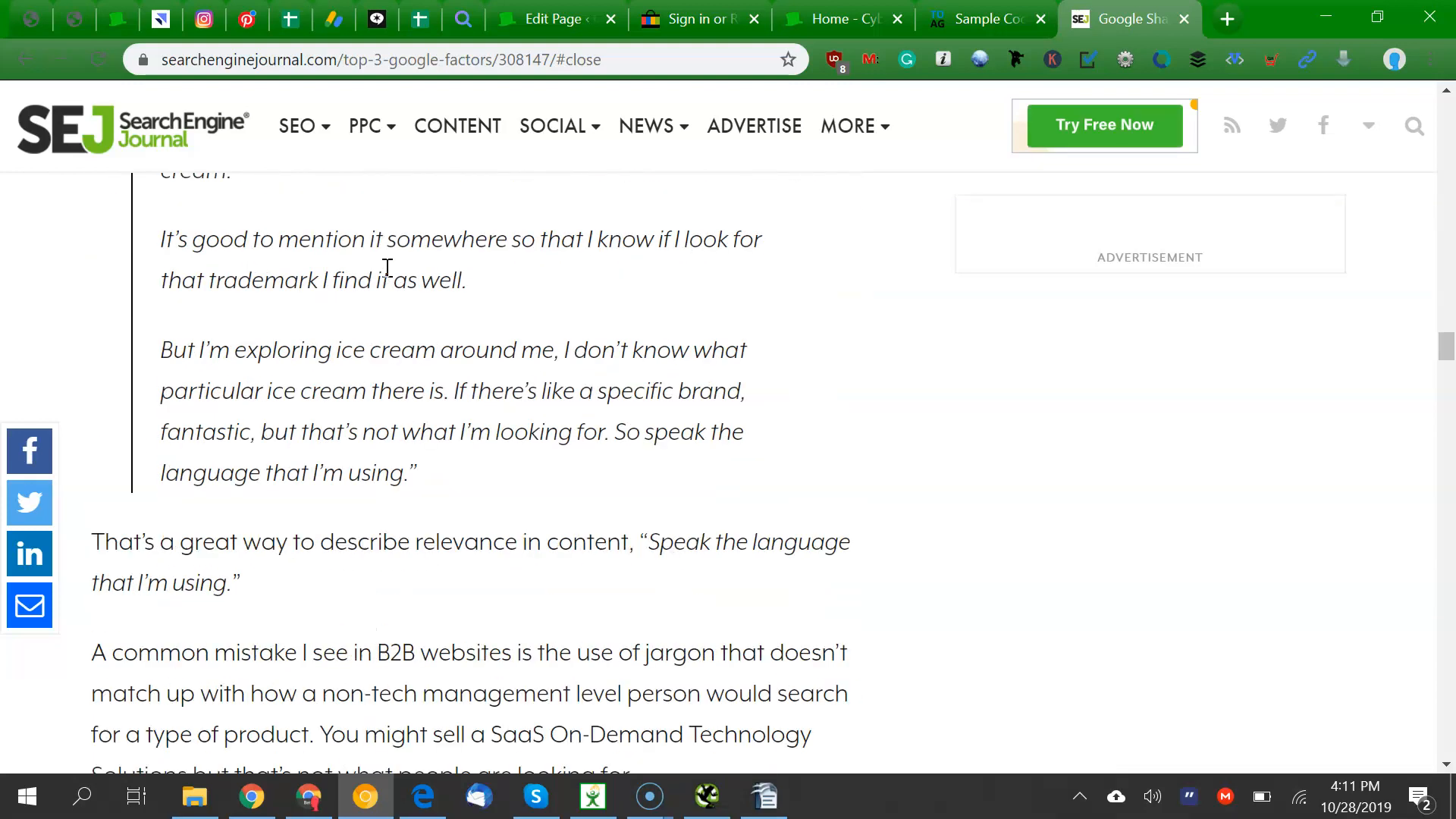
# Read on through "SEO Factor #2 – Meta Data" to the "SEO Factor #3 – Performance" section
pyautogui.scroll(-6, 387, 267)
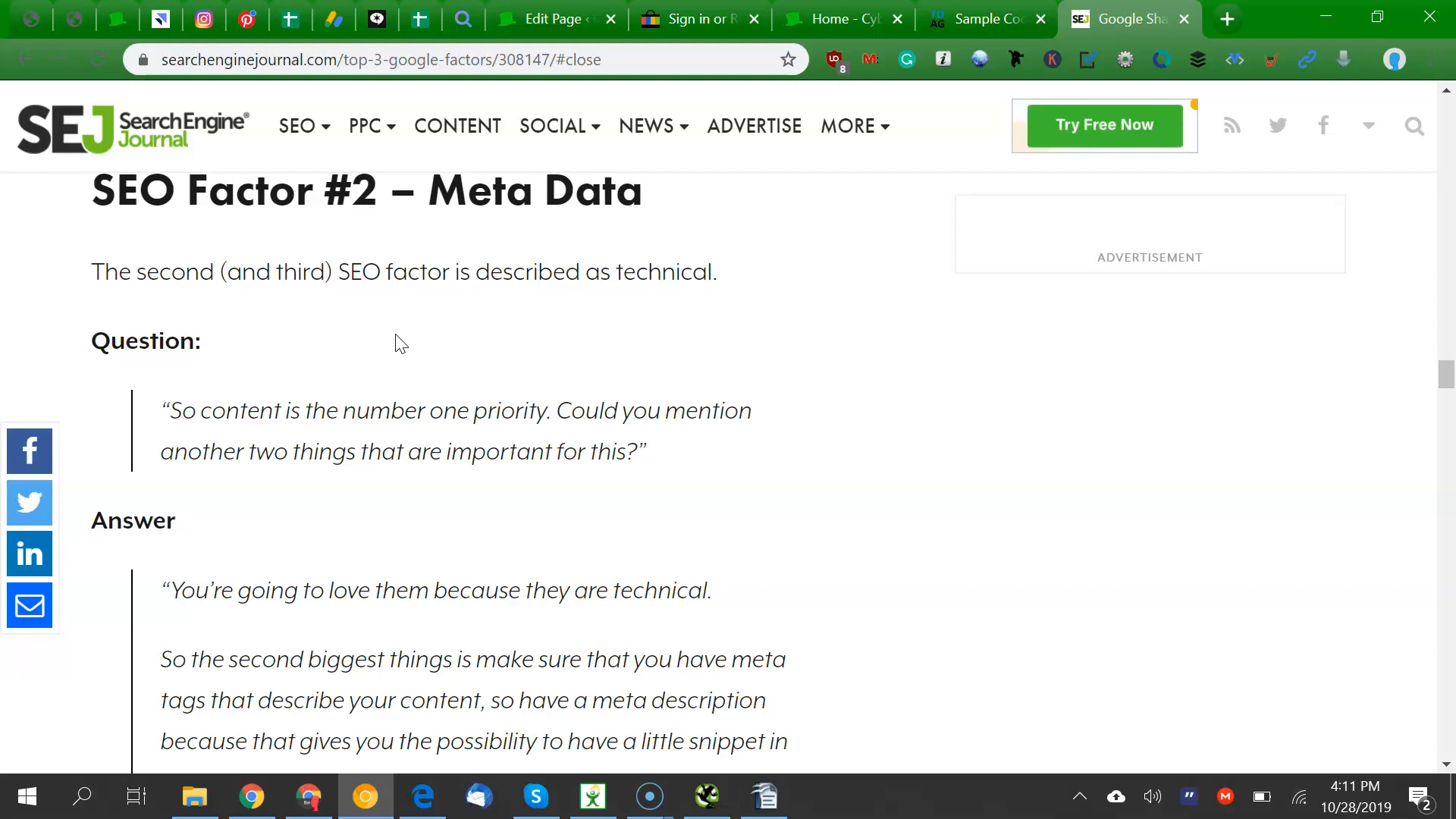
pyautogui.scroll(-4, 399, 339)
pyautogui.scroll(-9, 397, 334)
pyautogui.scroll(-10, 401, 345)
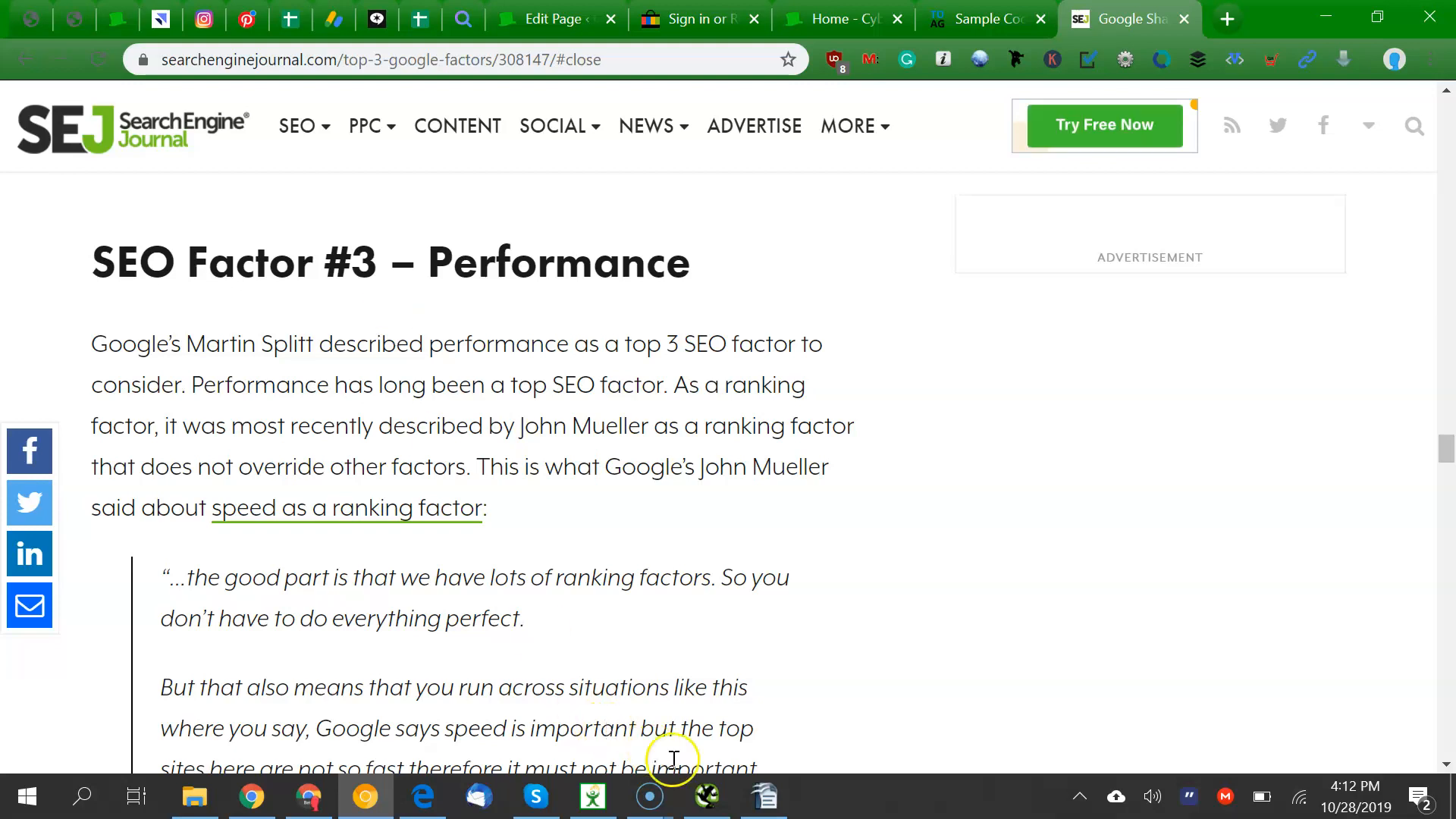
# Switch back to the SEO Audit document in OpenOffice Writer and highlight the note "No one really knows!"
pyautogui.click(765, 797)
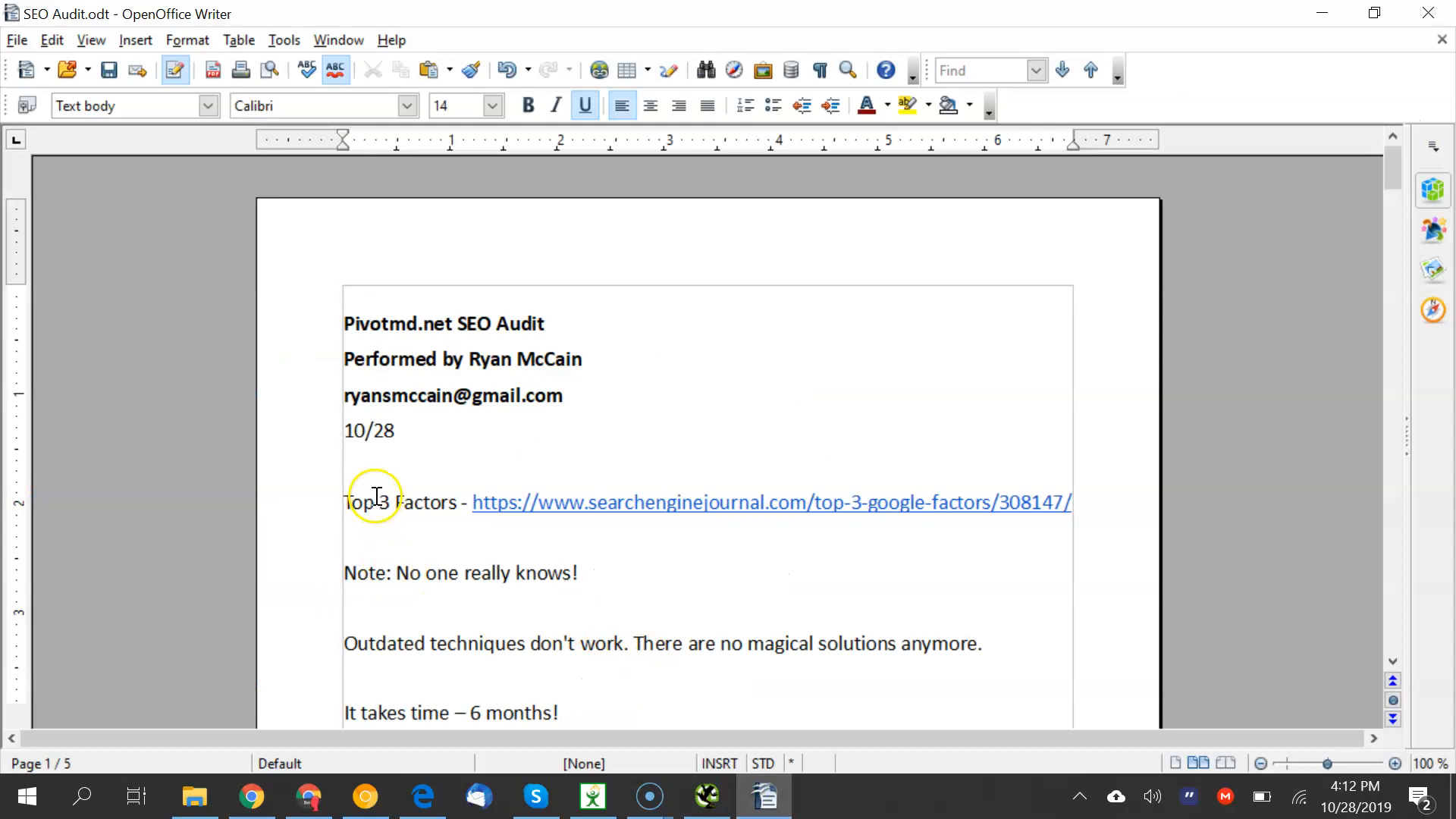
pyautogui.click(400, 519)
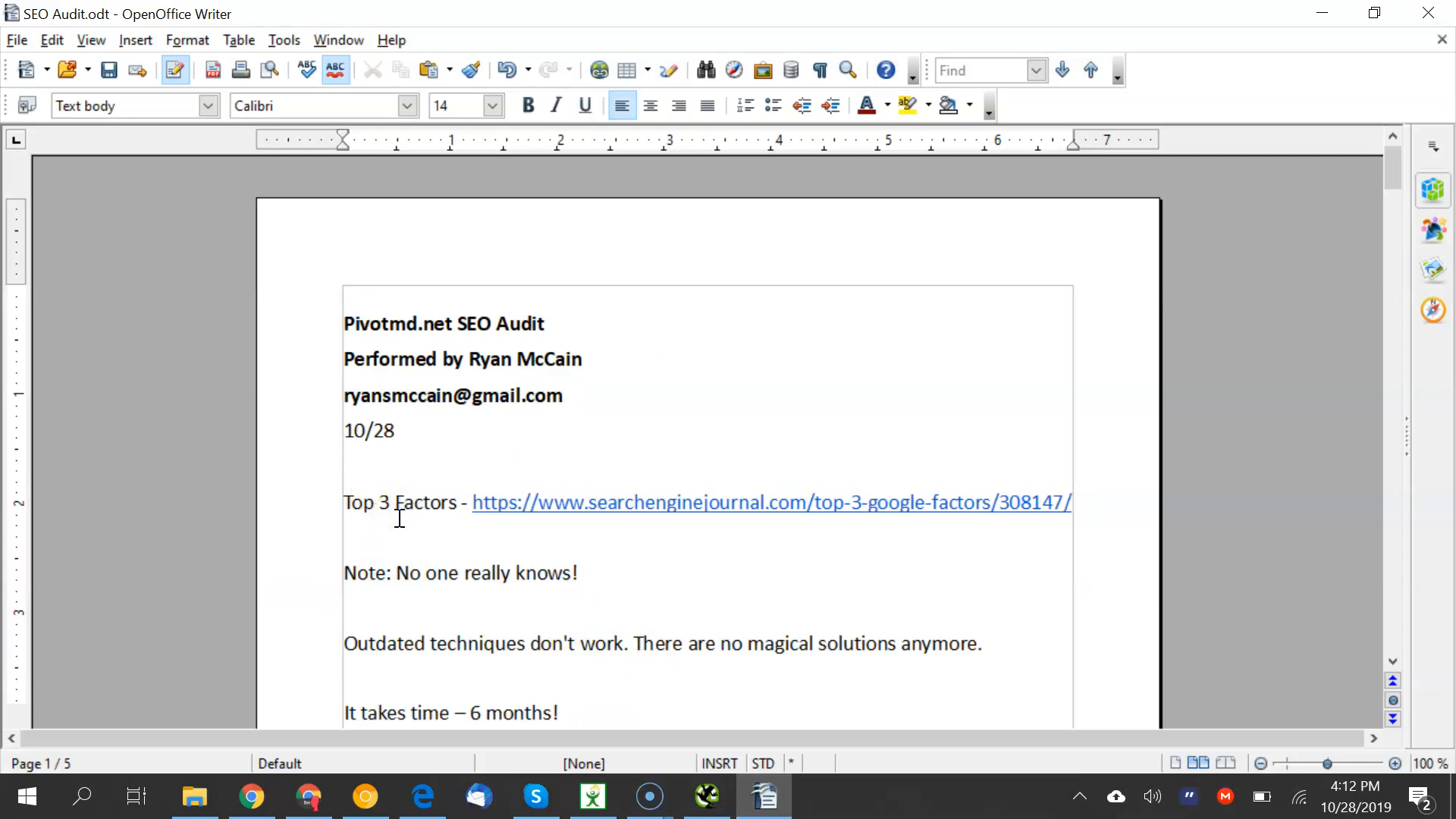
pyautogui.moveTo(409, 574); pyautogui.dragTo(554, 581)
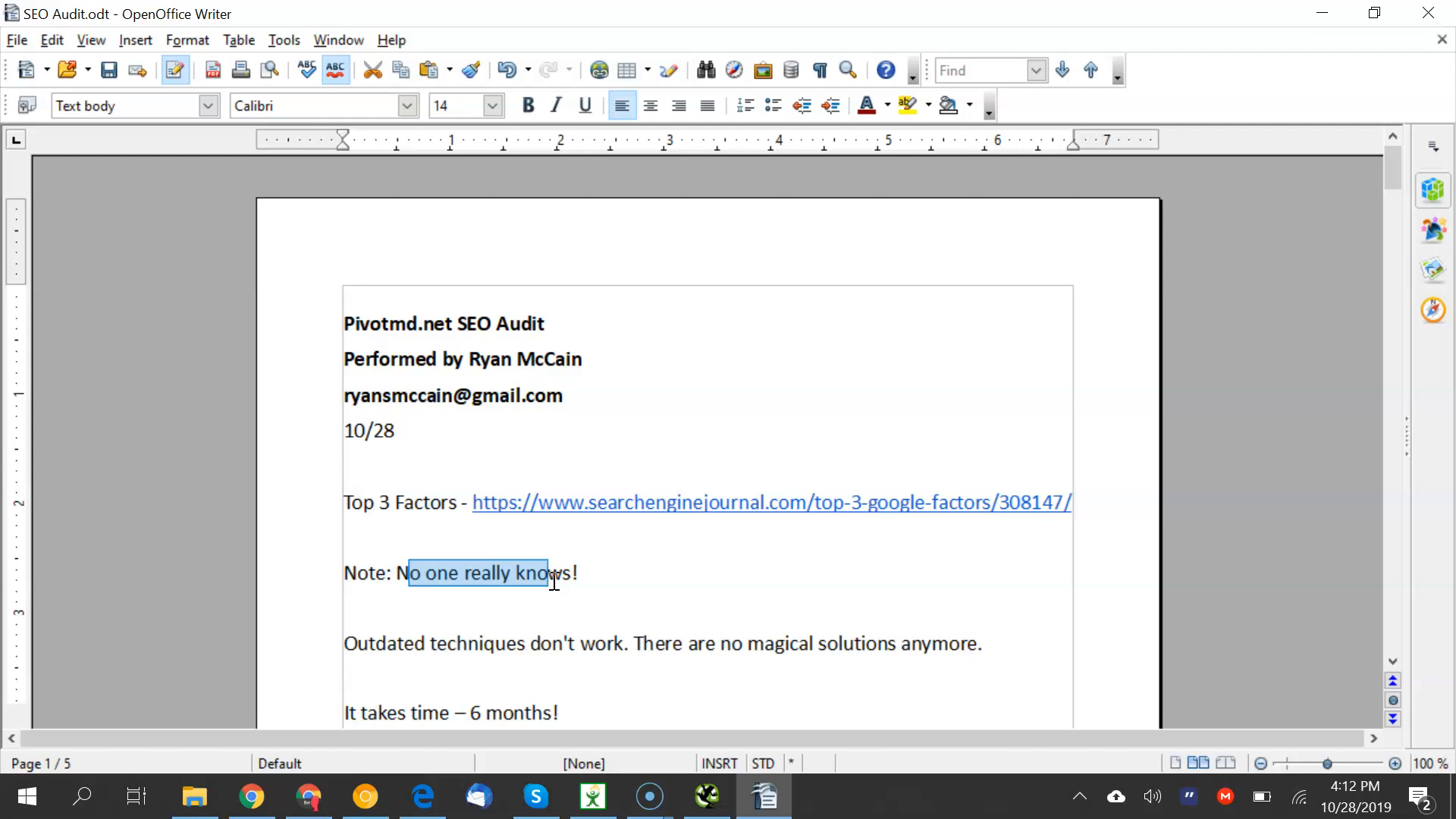
# Review the notes on outdated techniques and the six-month time frame, highlighting part of the outdated techniques sentence
pyautogui.press('Down')
pyautogui.press('Down')
pyautogui.press('Down')
pyautogui.press('Down')
pyautogui.press('Down')
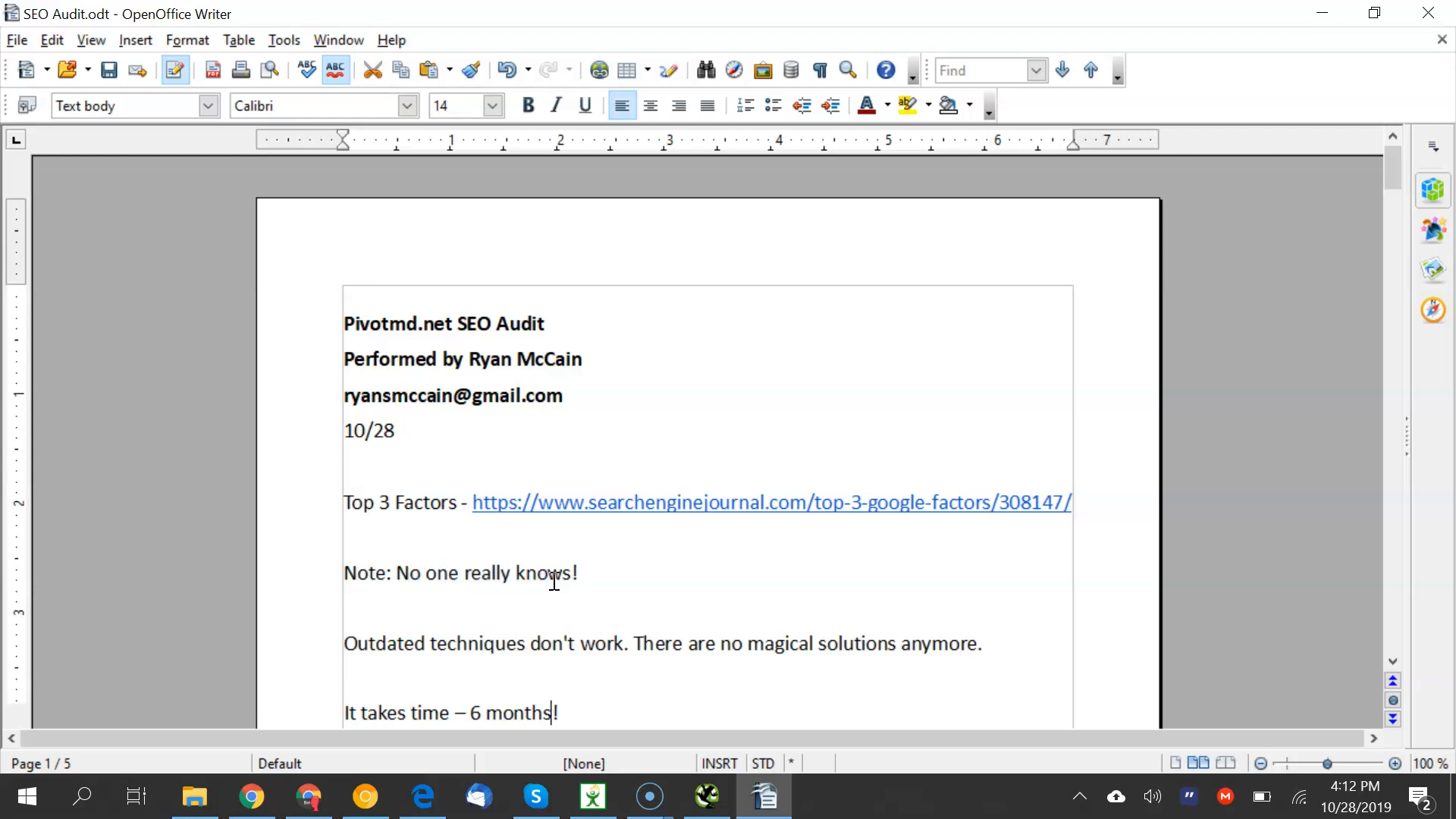
pyautogui.press('Up')
pyautogui.press('Up')
pyautogui.press('Up')
pyautogui.press('Down')
pyautogui.moveTo(482, 443); pyautogui.dragTo(720, 438)
pyautogui.click(634, 459)
pyautogui.click(672, 490)
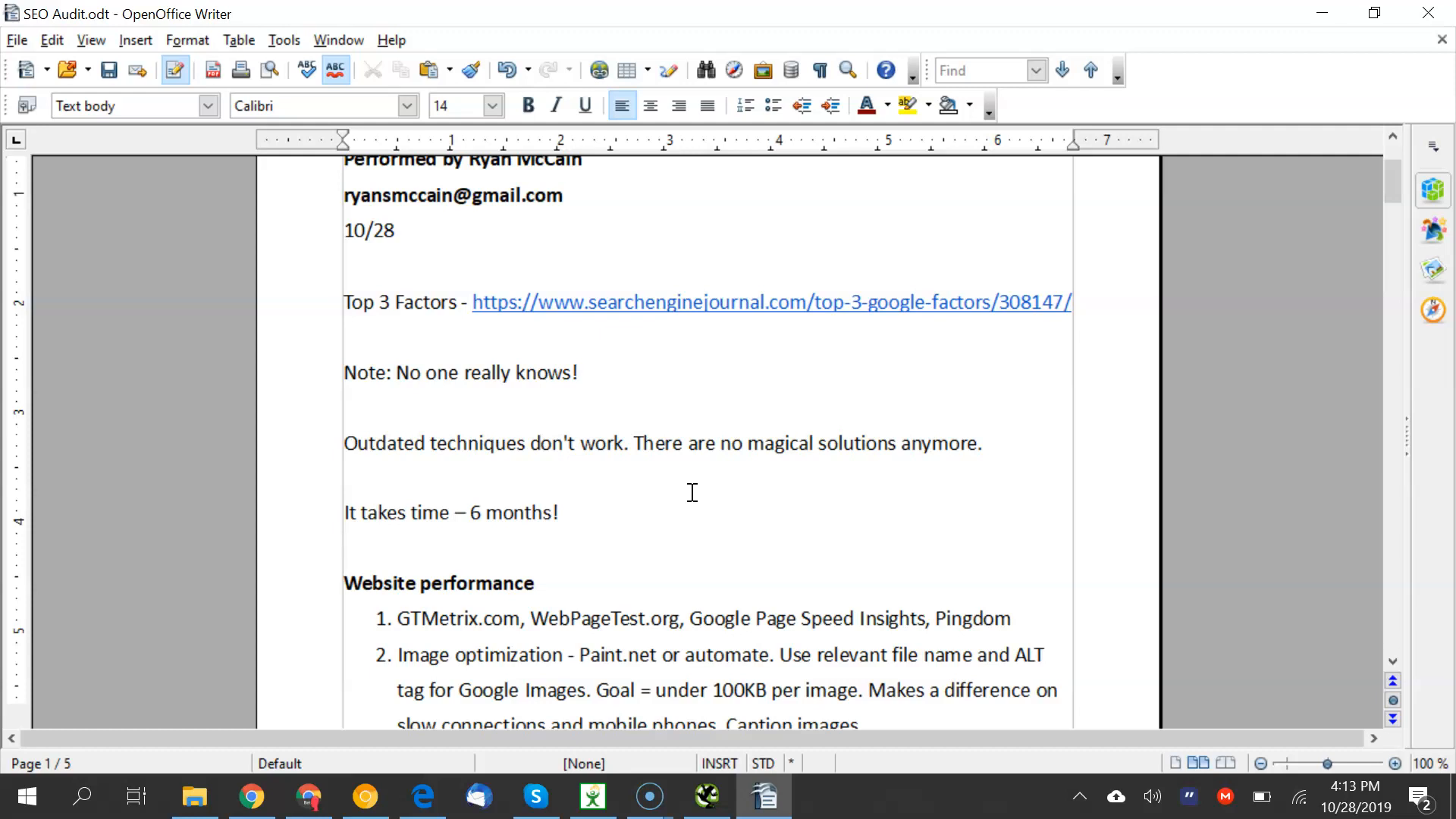
# Review the numbered Website performance list and highlight the WebPageTest.org and Google Page Speed Insights tools in its first item
pyautogui.press('Down')
pyautogui.press('Down')
pyautogui.press('Down')
pyautogui.press('Down')
pyautogui.press('Up')
pyautogui.press('Up')
pyautogui.press('Up')
pyautogui.press('Up')
pyautogui.press('Up')
pyautogui.press('Down')
pyautogui.press('Down')
pyautogui.press('Down')
pyautogui.press('Down')
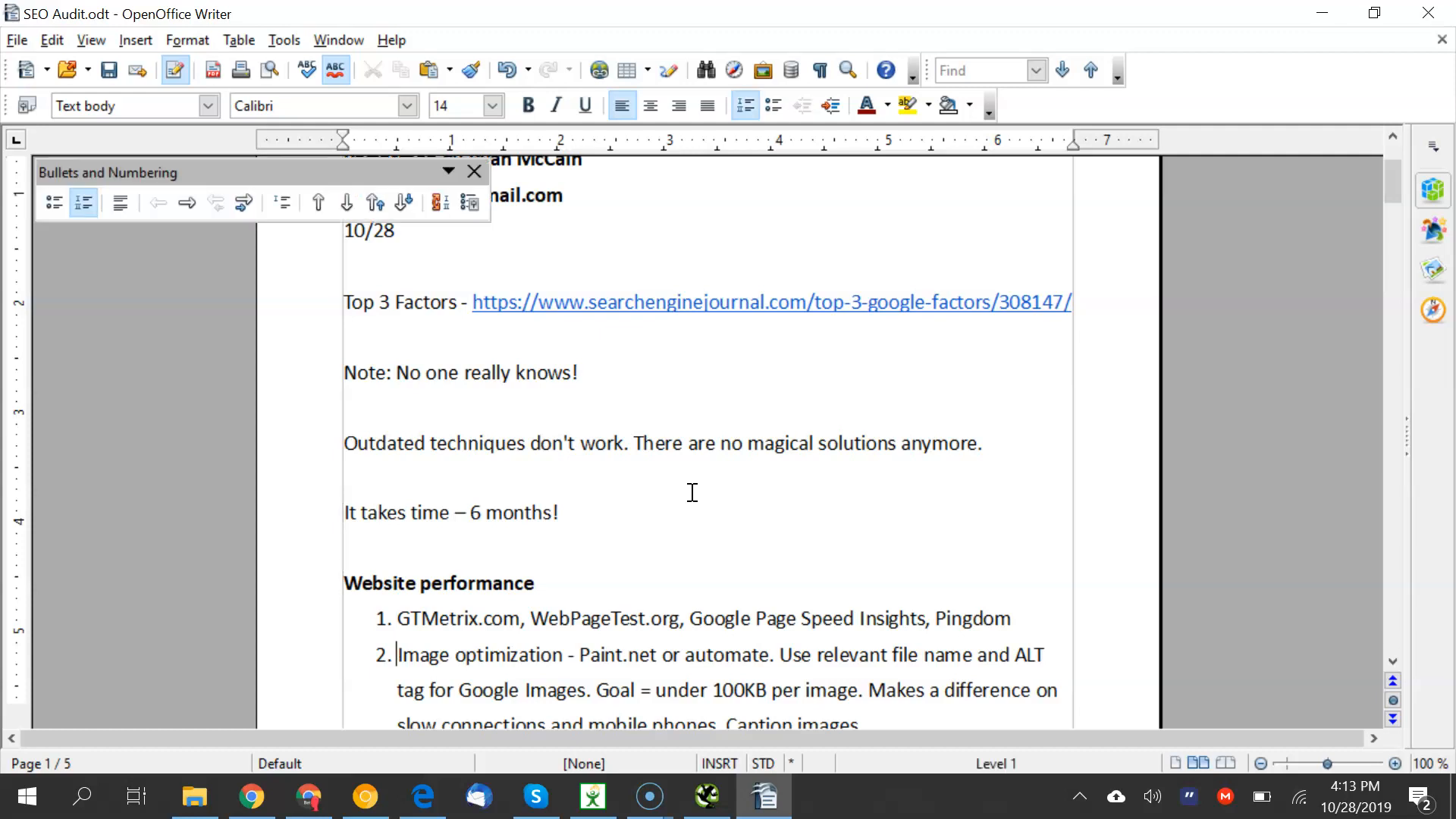
pyautogui.press('Down')
pyautogui.press('Down')
pyautogui.press('Down')
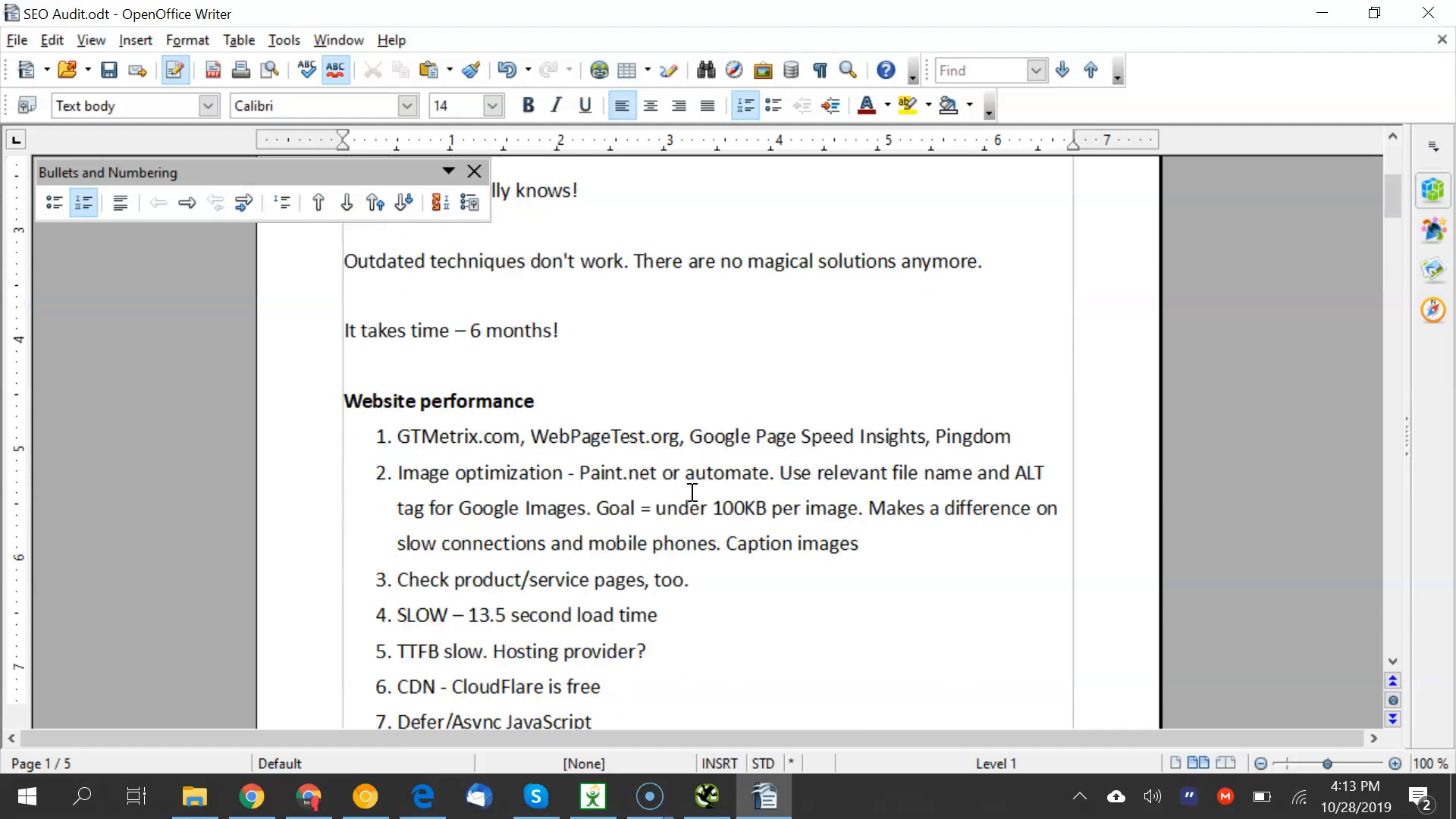
pyautogui.press('Down')
pyautogui.press('Down')
pyautogui.press('Down')
pyautogui.press('Down')
pyautogui.press('Up')
pyautogui.press('Up')
pyautogui.press('Up')
pyautogui.press('Up')
pyautogui.press('Up')
pyautogui.press('Up')
pyautogui.press('Up')
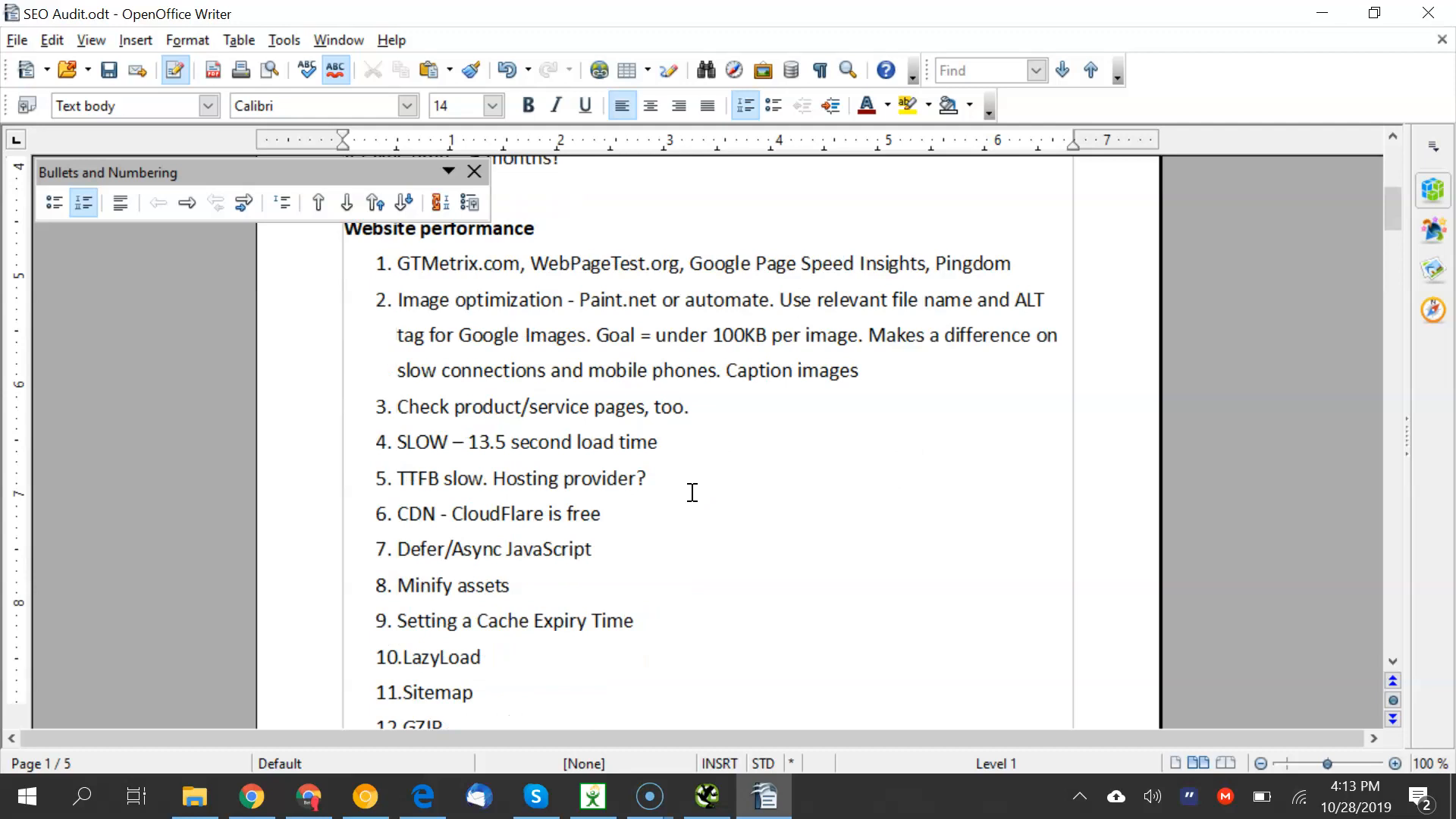
pyautogui.moveTo(530, 264); pyautogui.dragTo(887, 263)
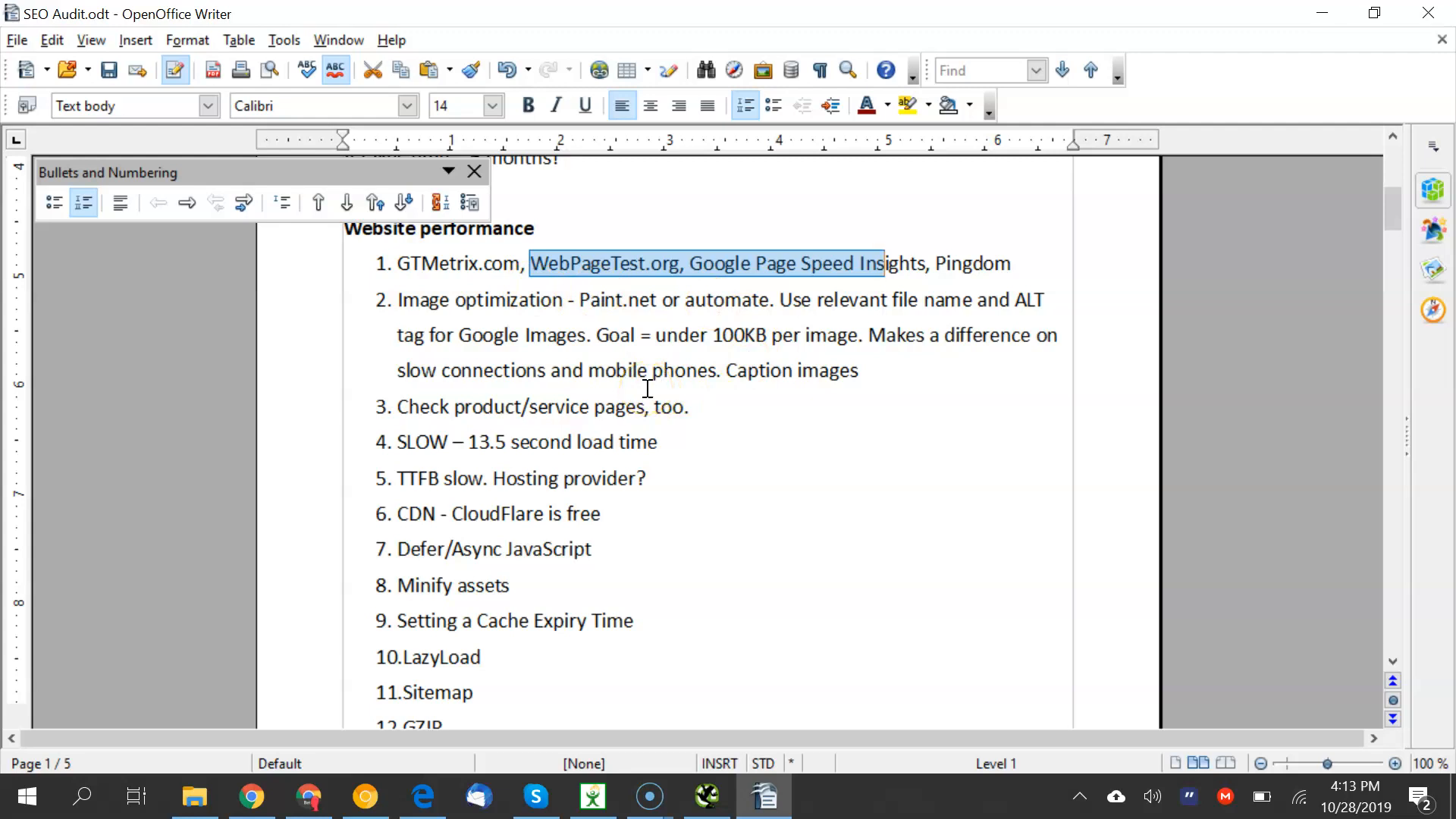
# Switch to Chrome, show the WebPageTest result for pivotmd.net, and highlight its first-view load time
pyautogui.click(252, 797)
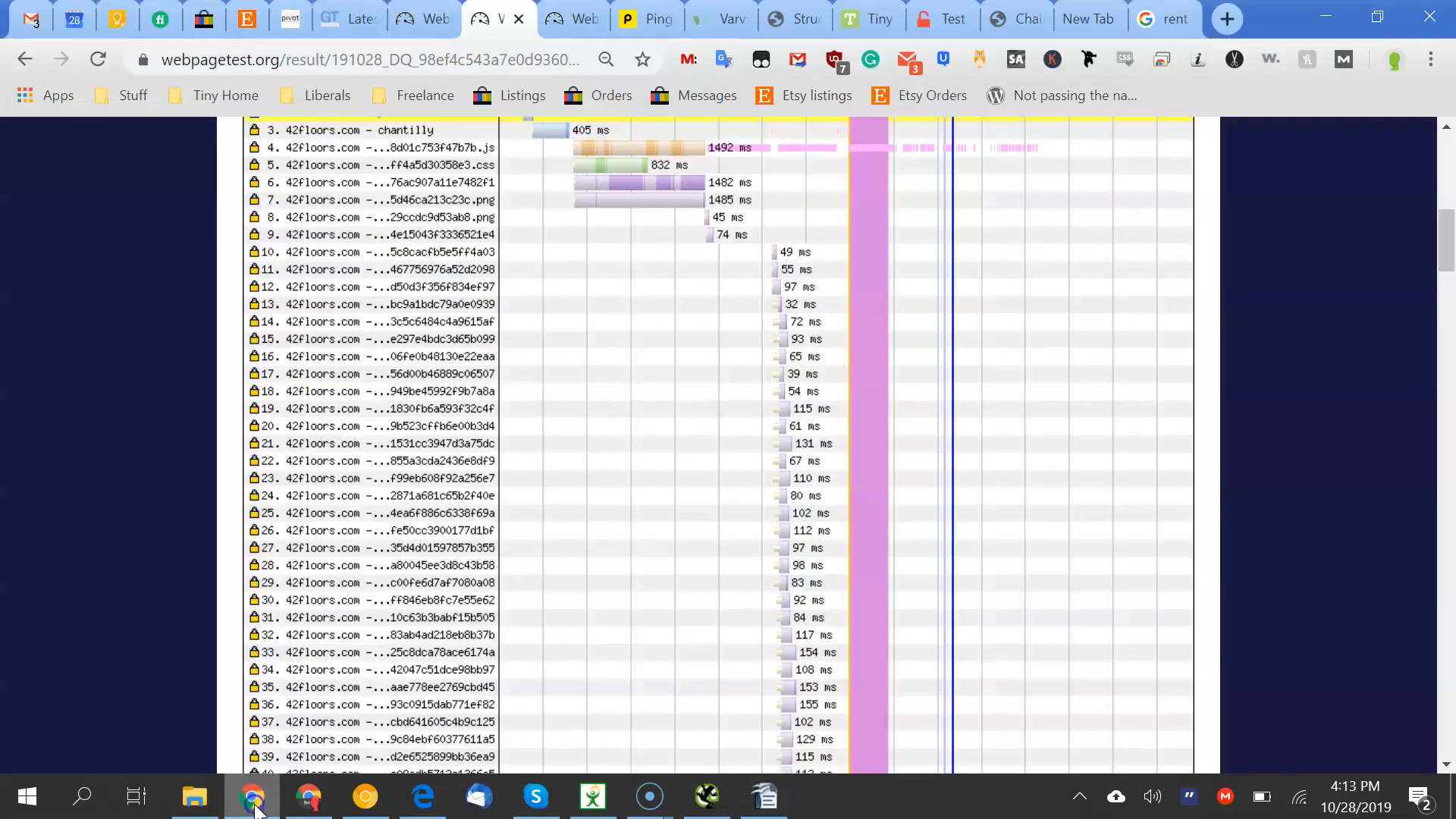
pyautogui.click(423, 19)
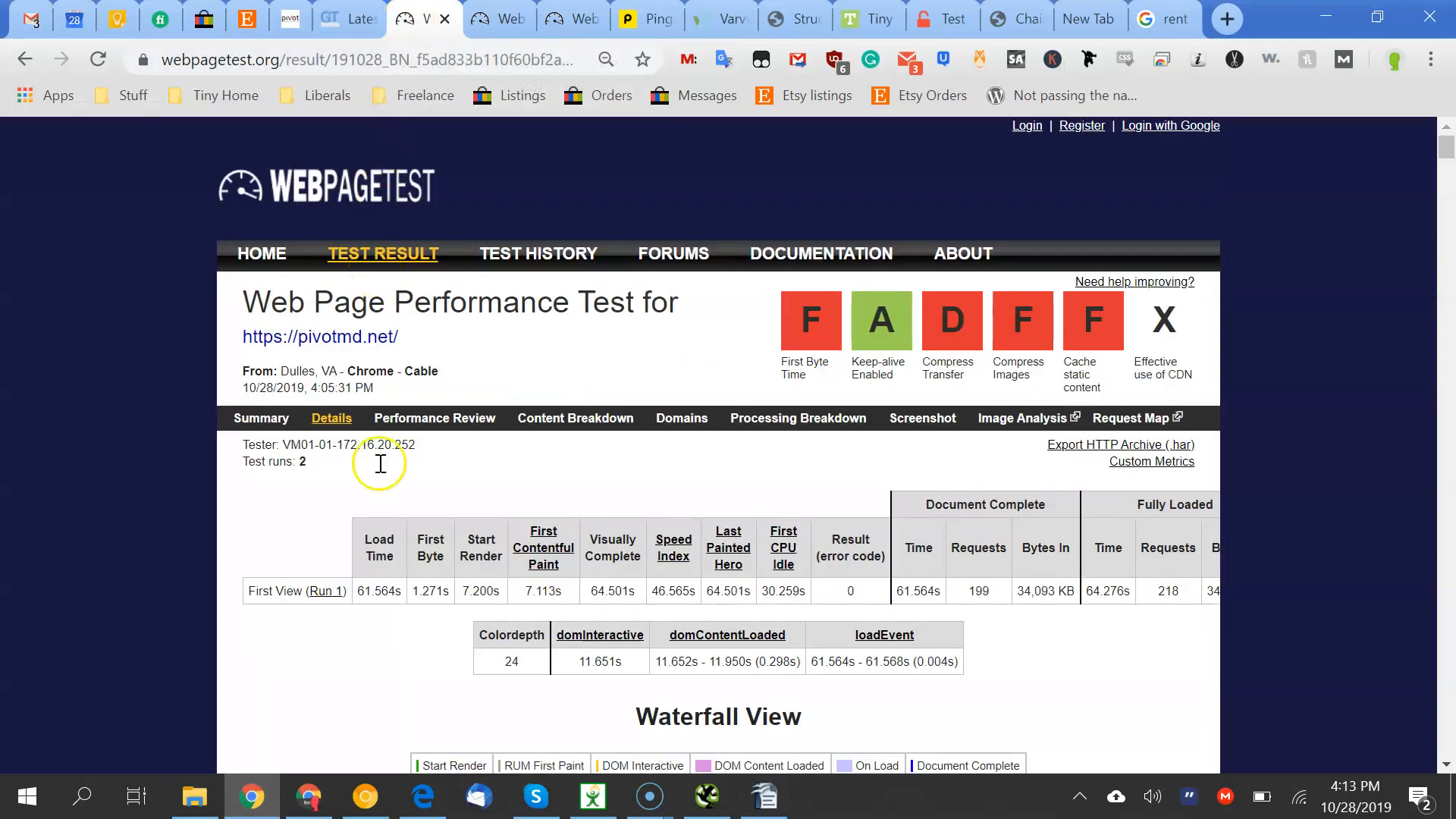
pyautogui.moveTo(371, 593); pyautogui.dragTo(395, 597)
pyautogui.moveTo(379, 595); pyautogui.dragTo(390, 601)
pyautogui.scroll(-5, 379, 616)
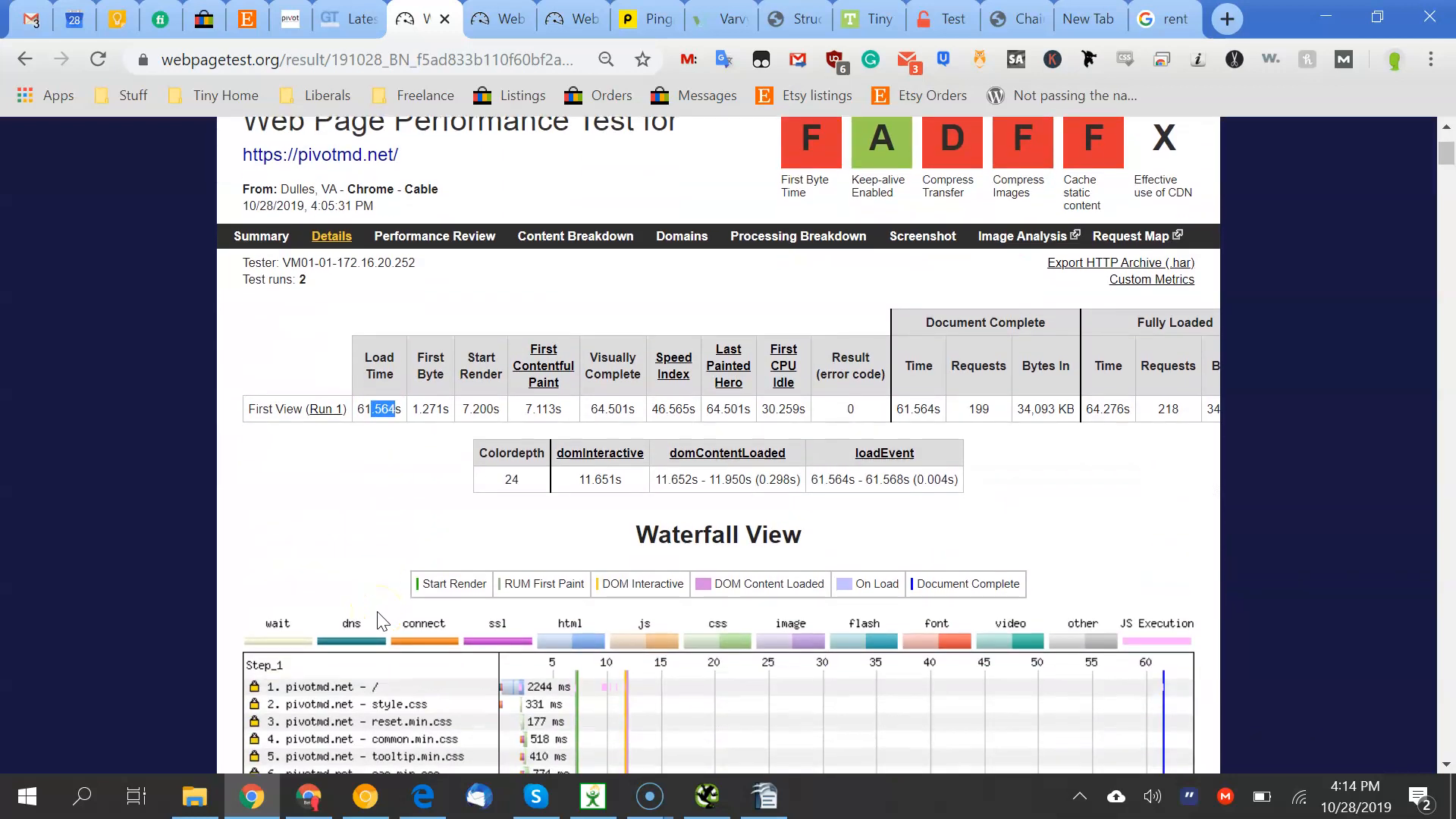
# Compare the load times in the WebPageTest results for 42floors.com and interestinganswers.com
pyautogui.click(485, 23)
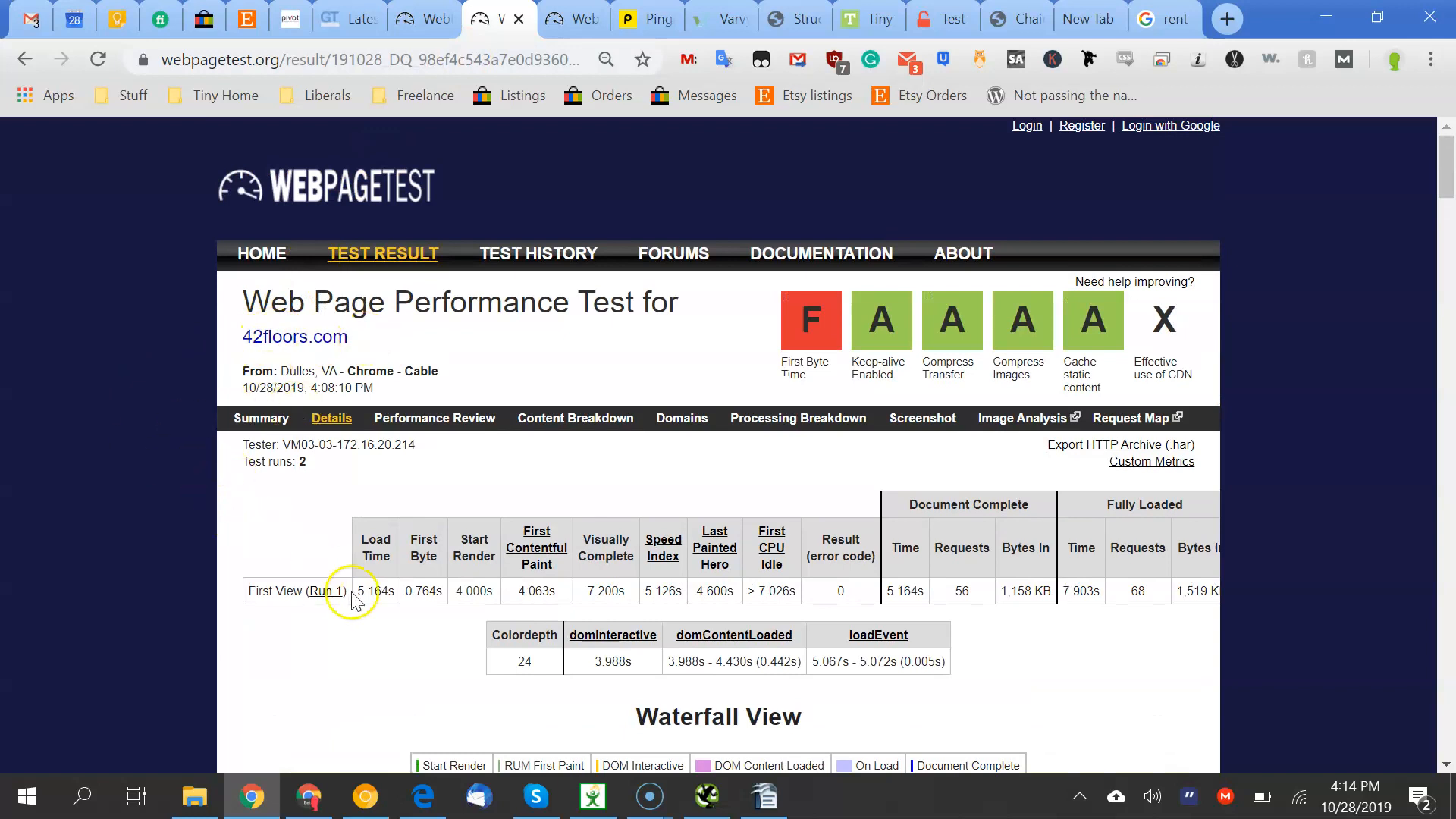
pyautogui.moveTo(353, 592); pyautogui.dragTo(395, 607)
pyautogui.click(567, 19)
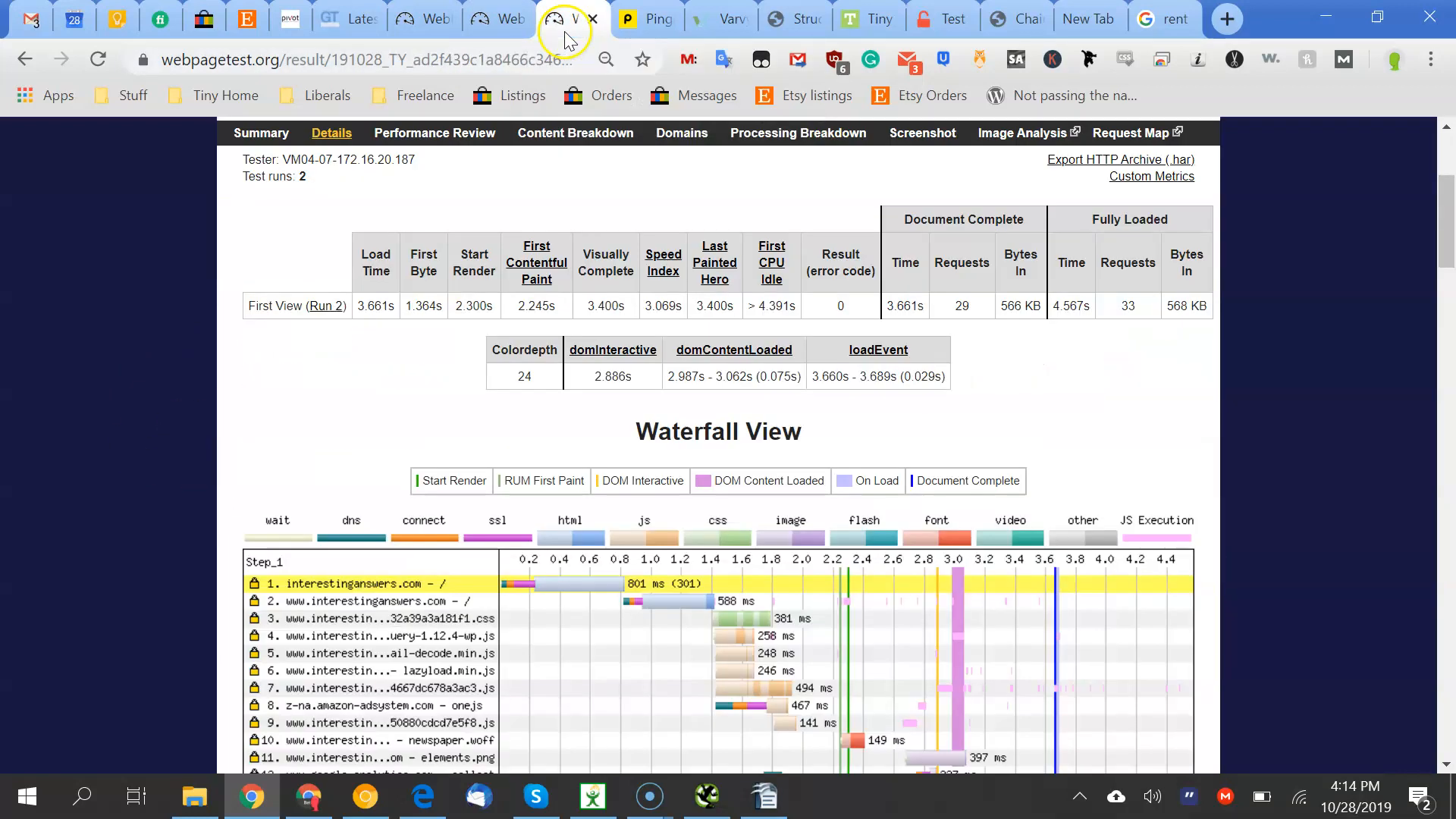
pyautogui.scroll(-1, 288, 417)
pyautogui.scroll(1, 302, 428)
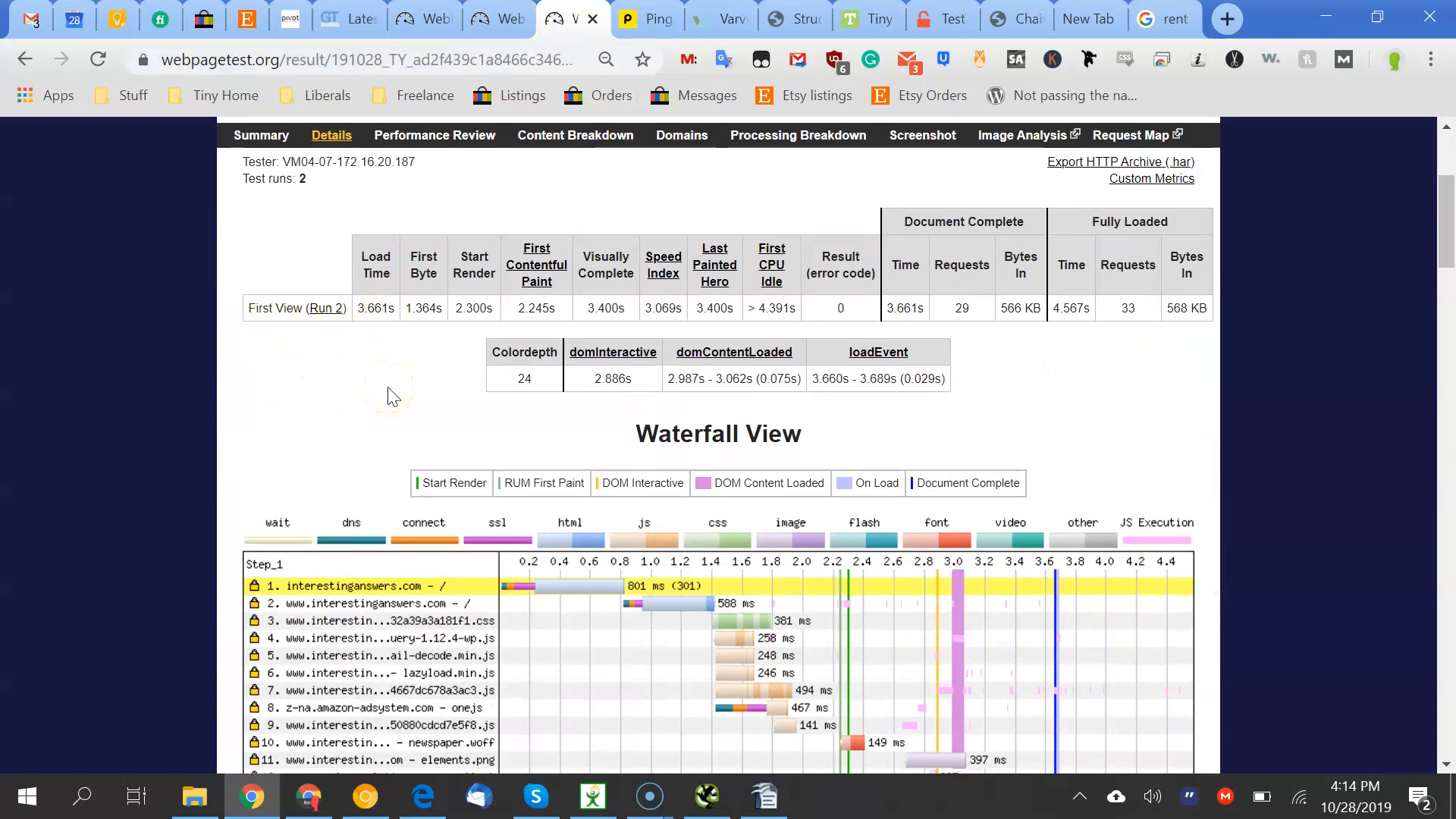
pyautogui.scroll(1, 390, 397)
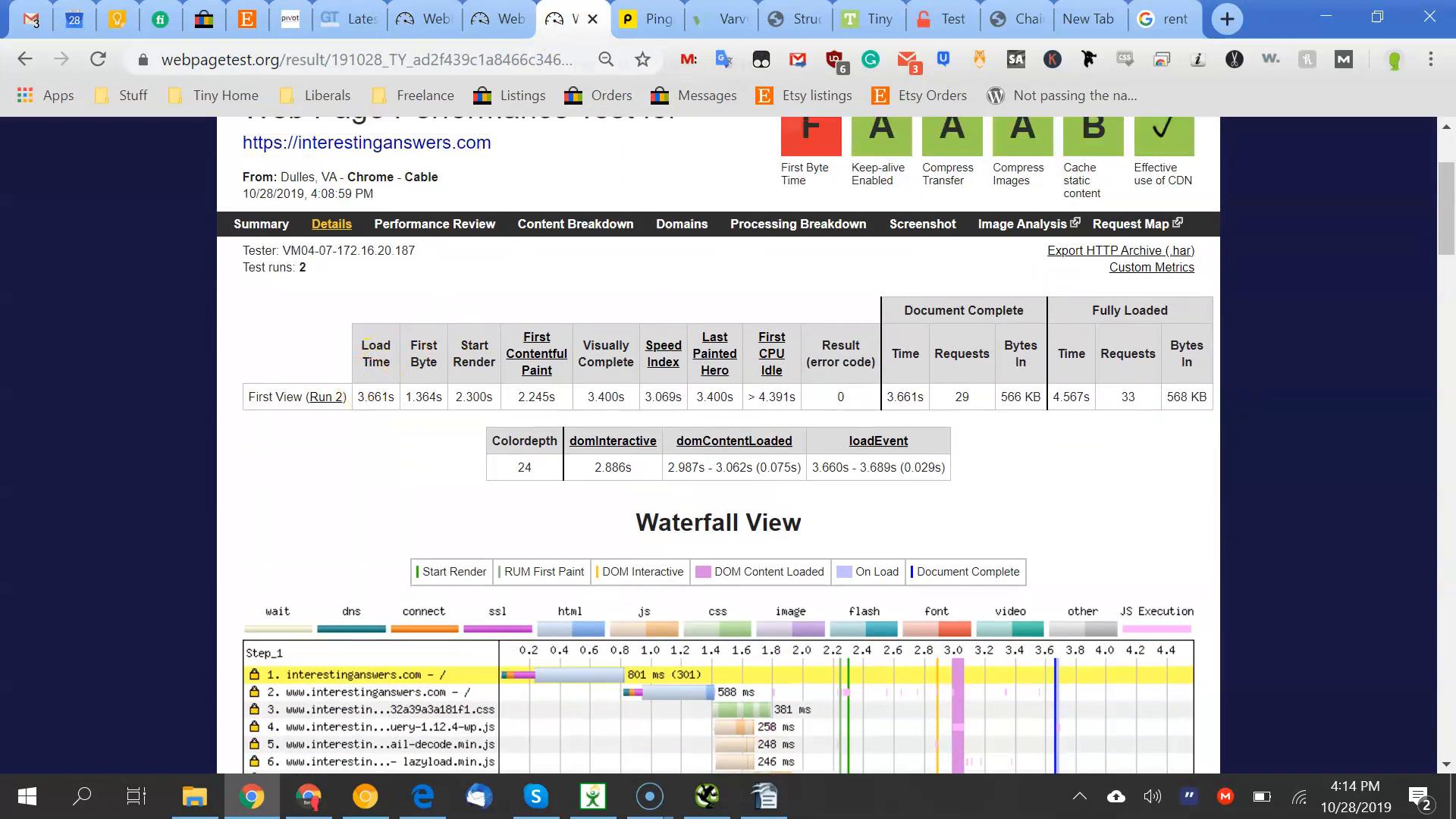
# Return to the pivotmd.net test result and highlight its load time again for comparison
pyautogui.click(405, 15)
pyautogui.moveTo(365, 223); pyautogui.dragTo(389, 228)
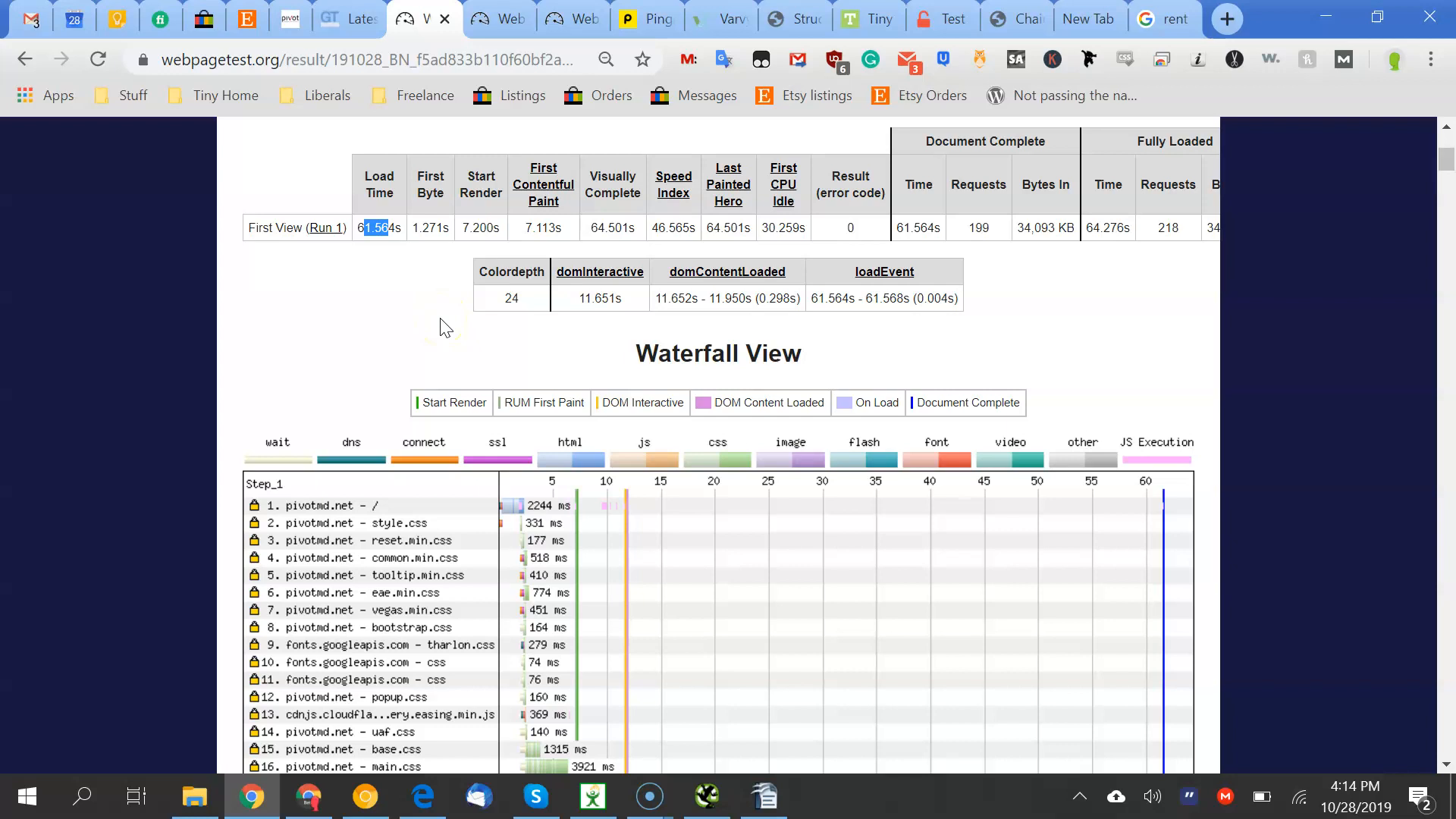
pyautogui.click(373, 234)
# Examine the full Waterfall View of the pivotmd.net WebPageTest result, from the first requests down to the Connection View
pyautogui.scroll(-8, 438, 380)
pyautogui.scroll(10, 394, 201)
pyautogui.scroll(-7, 394, 196)
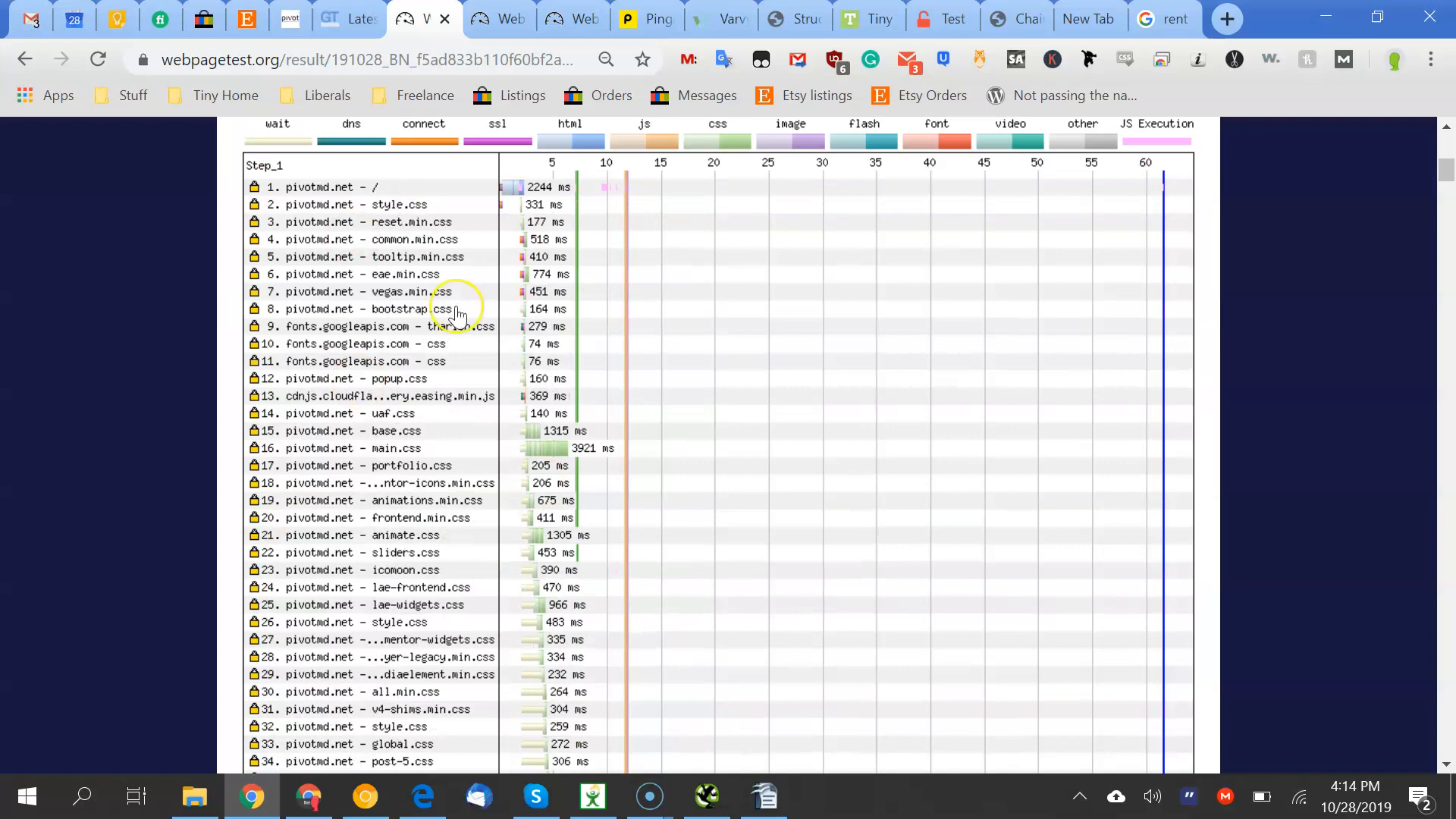
pyautogui.scroll(-20, 576, 412)
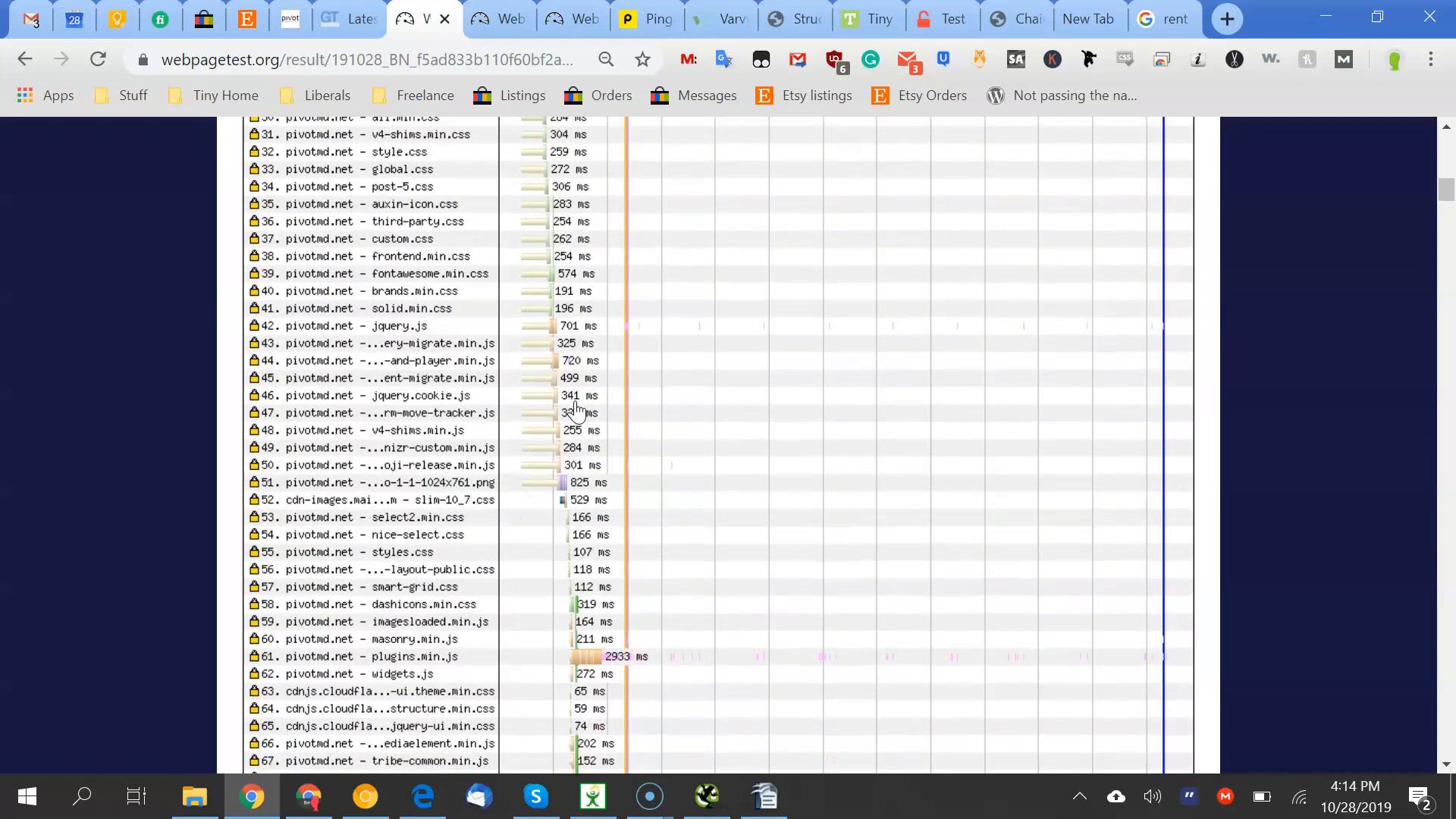
pyautogui.scroll(-8, 575, 401)
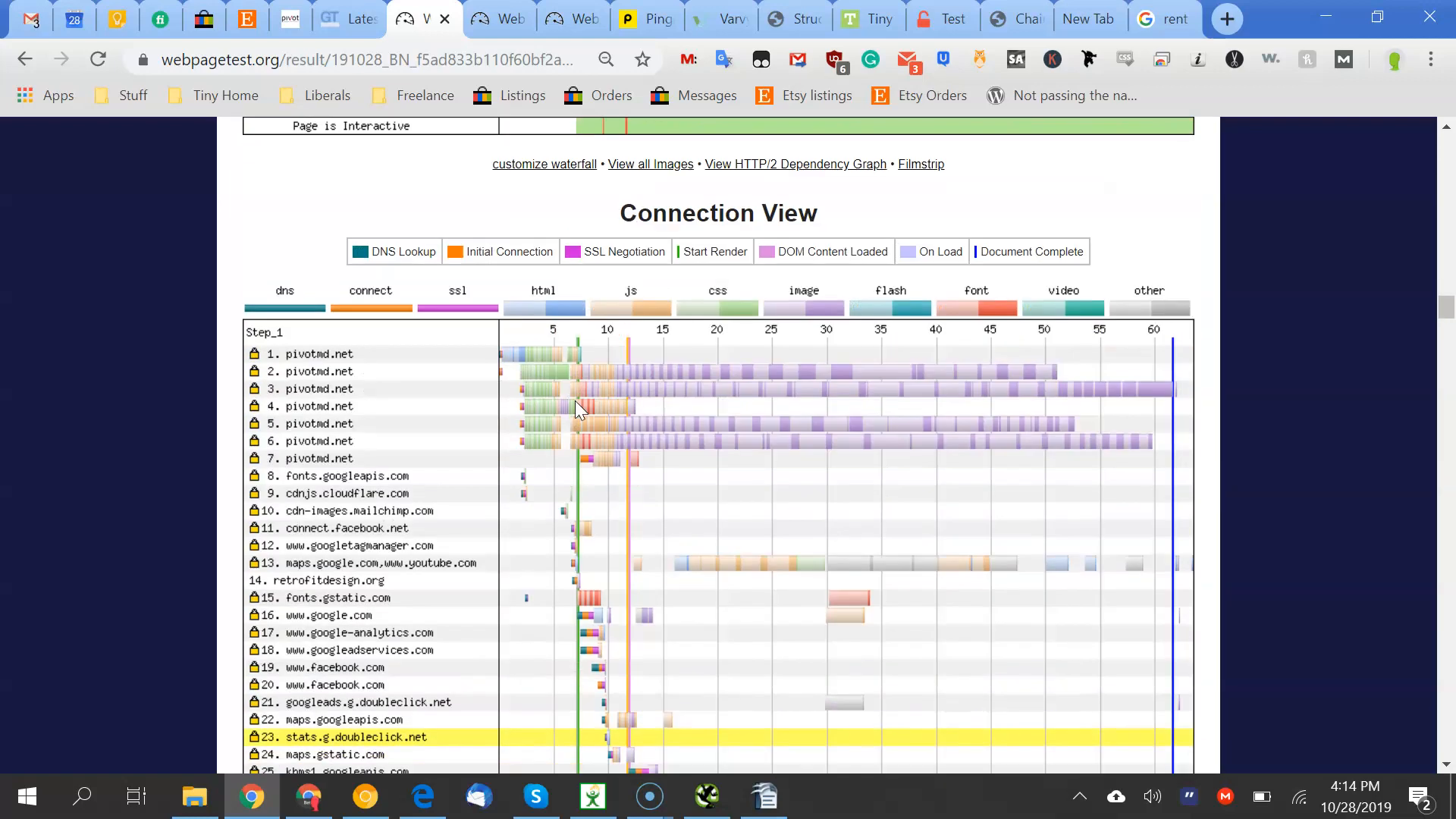
pyautogui.scroll(8, 577, 410)
pyautogui.scroll(1, 384, 367)
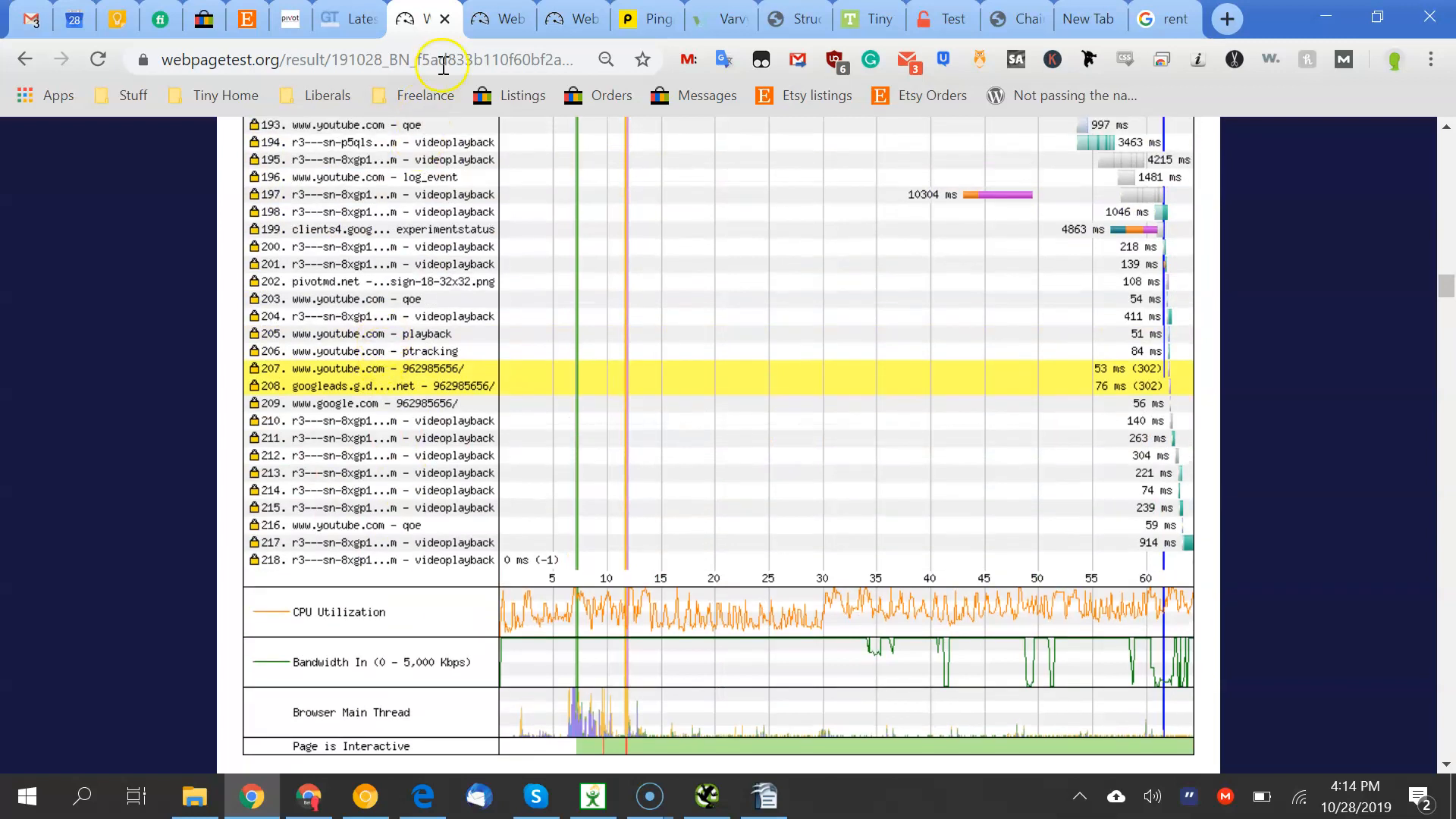
# Examine the WebPageTest waterfalls of 42floors.com and interestinganswers.com for comparison with pivotmd.net
pyautogui.click(495, 19)
pyautogui.scroll(-8, 392, 263)
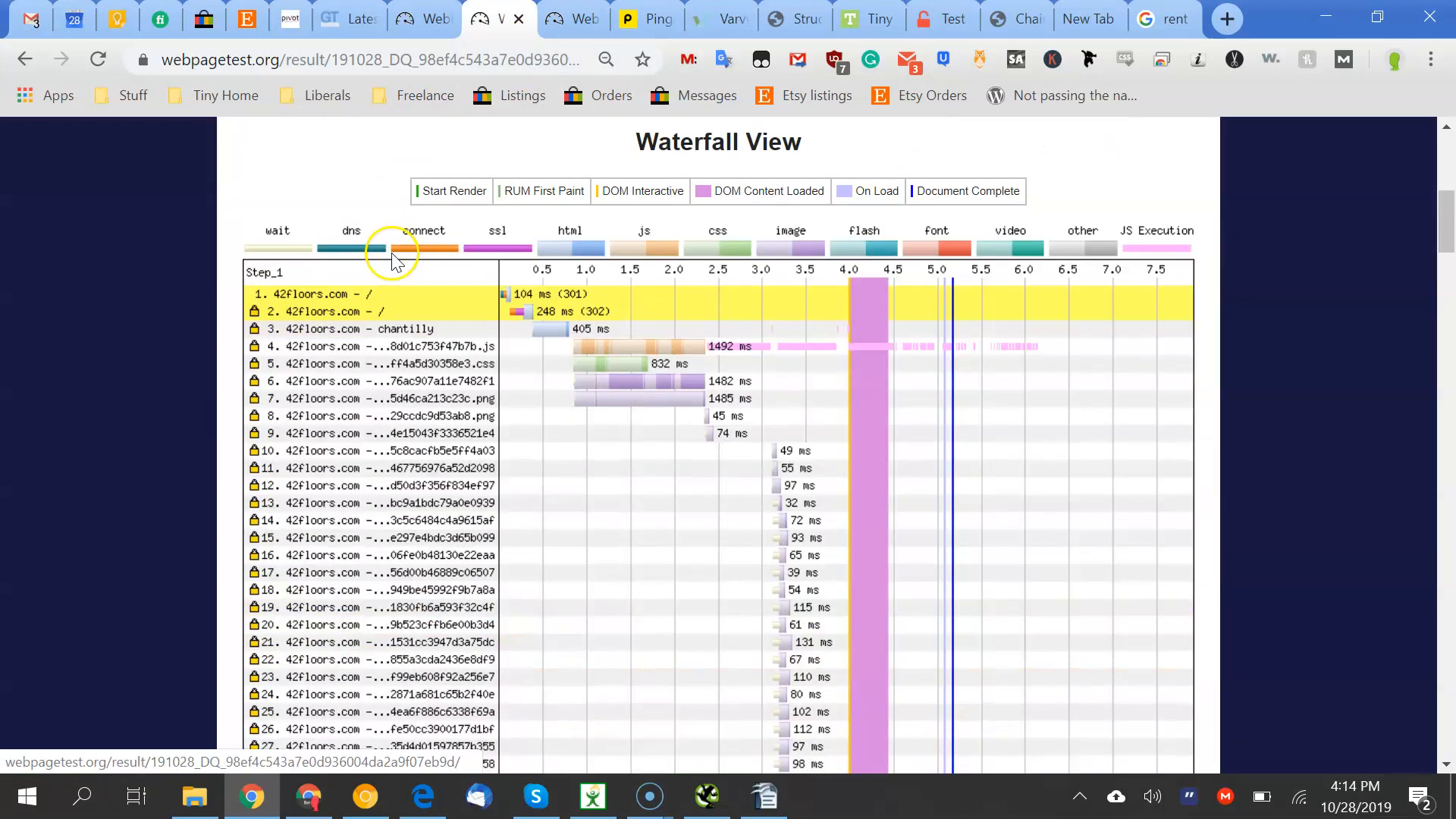
pyautogui.scroll(-8, 392, 263)
pyautogui.scroll(-7, 393, 263)
pyautogui.scroll(8, 392, 264)
pyautogui.click(574, 19)
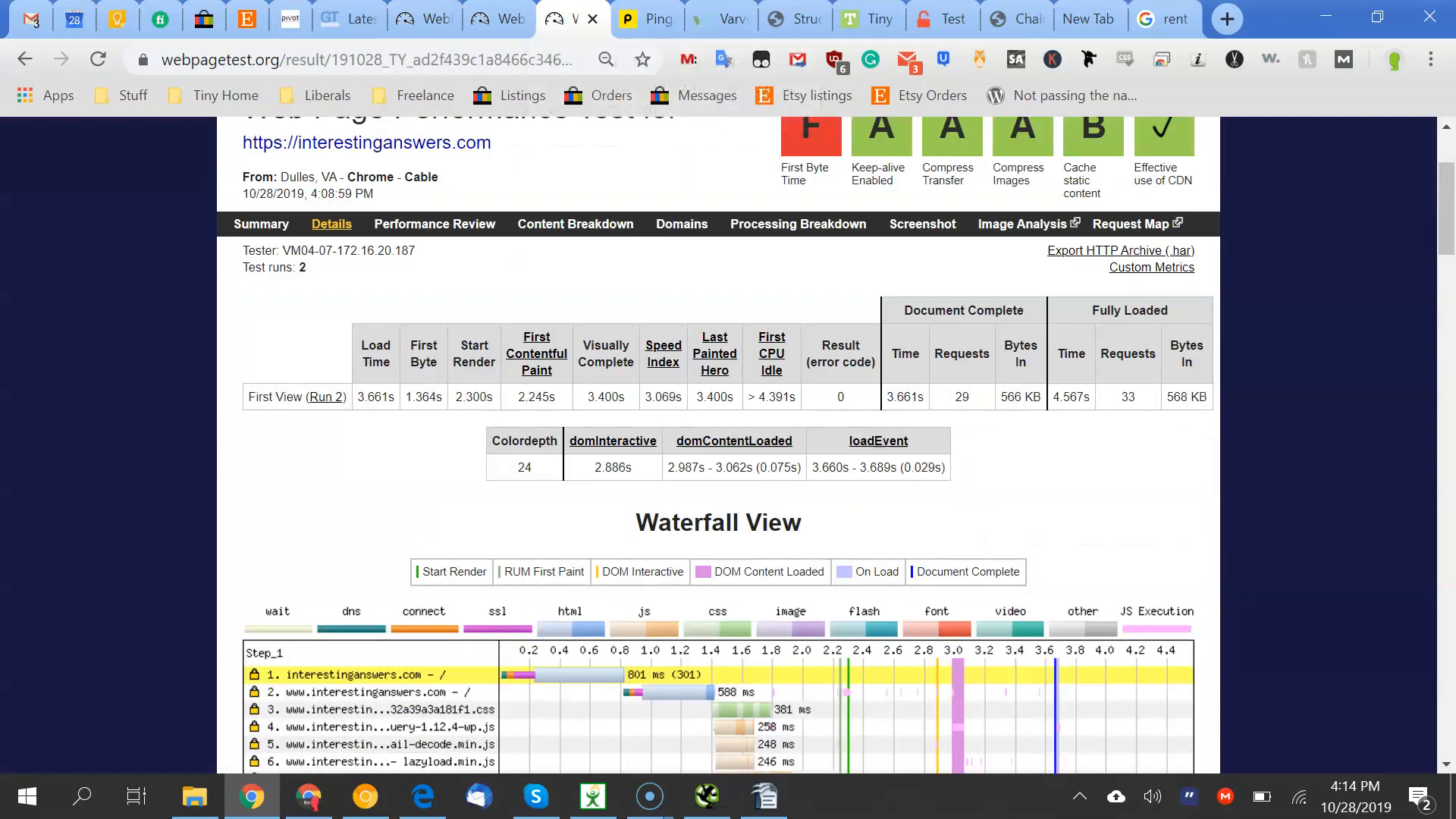
pyautogui.scroll(-10, 718, 445)
pyautogui.scroll(5, 719, 445)
pyautogui.scroll(6, 719, 445)
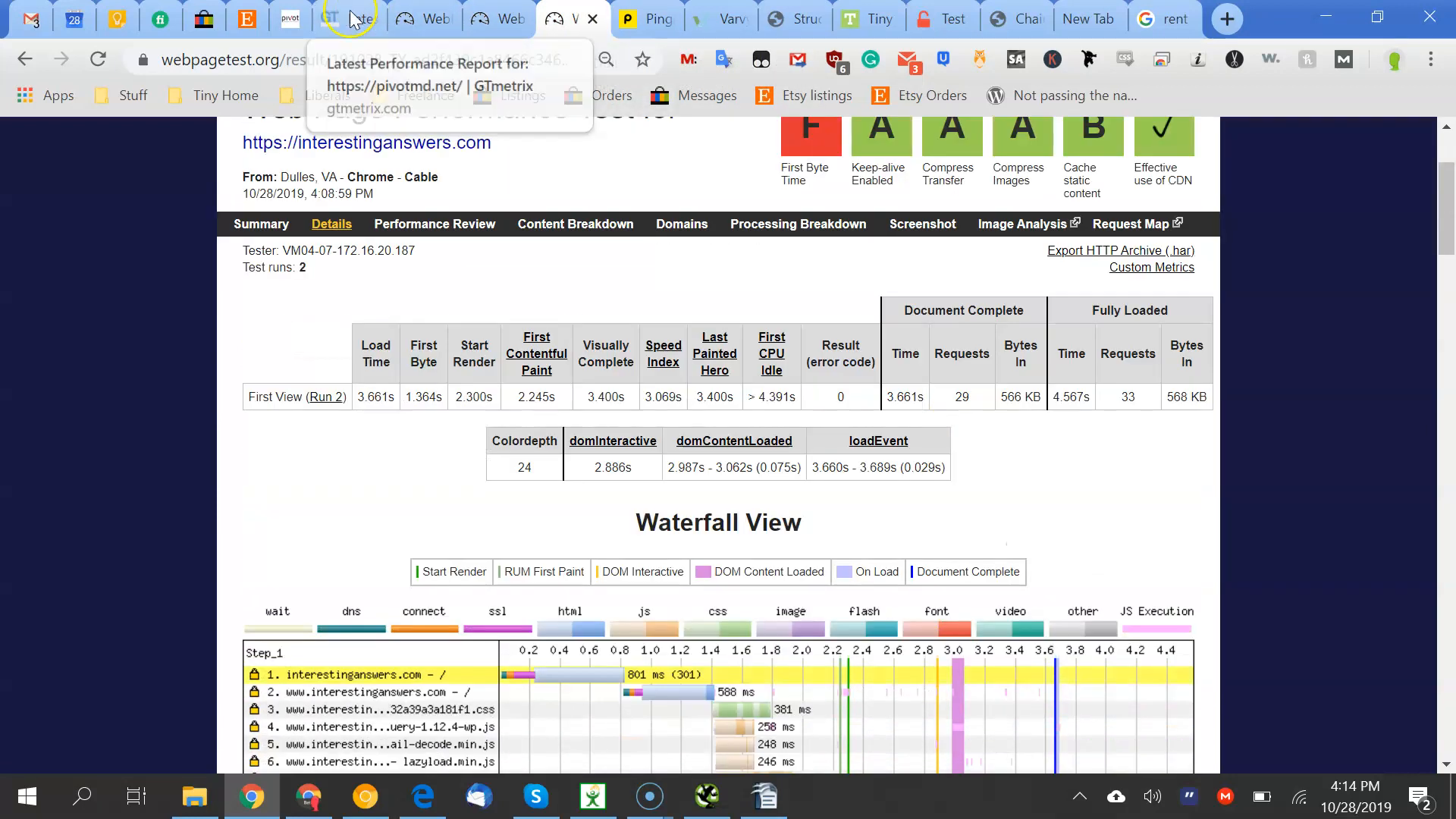
# Revisit the 42floors.com waterfall and check its request timings against the interestinganswers.com waterfall
pyautogui.click(500, 19)
pyautogui.scroll(8, 442, 243)
pyautogui.scroll(-4, 443, 243)
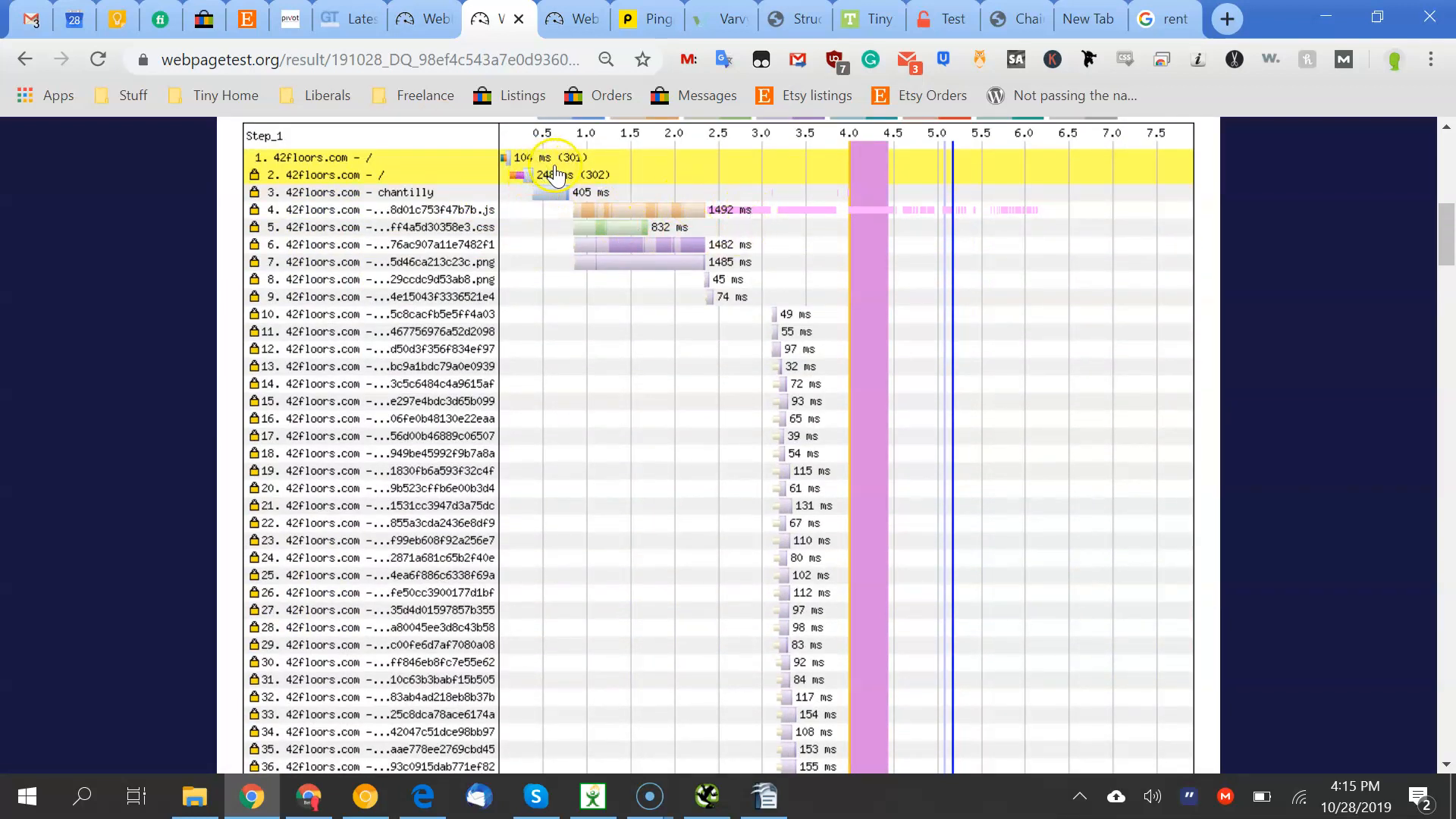
pyautogui.scroll(-1, 555, 175)
pyautogui.scroll(-5, 785, 198)
pyautogui.click(574, 19)
pyautogui.scroll(-8, 546, 197)
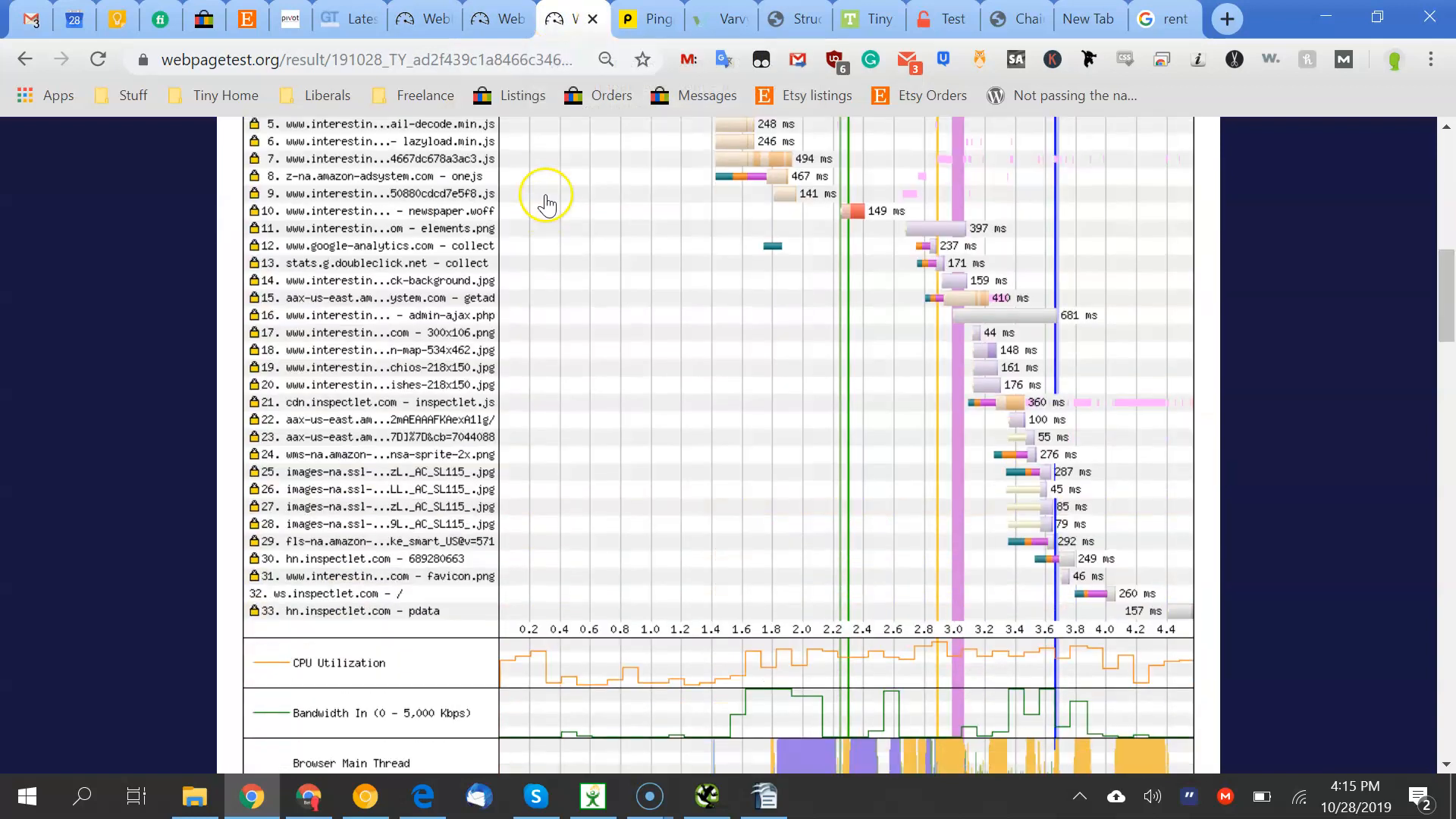
pyautogui.scroll(3, 638, 218)
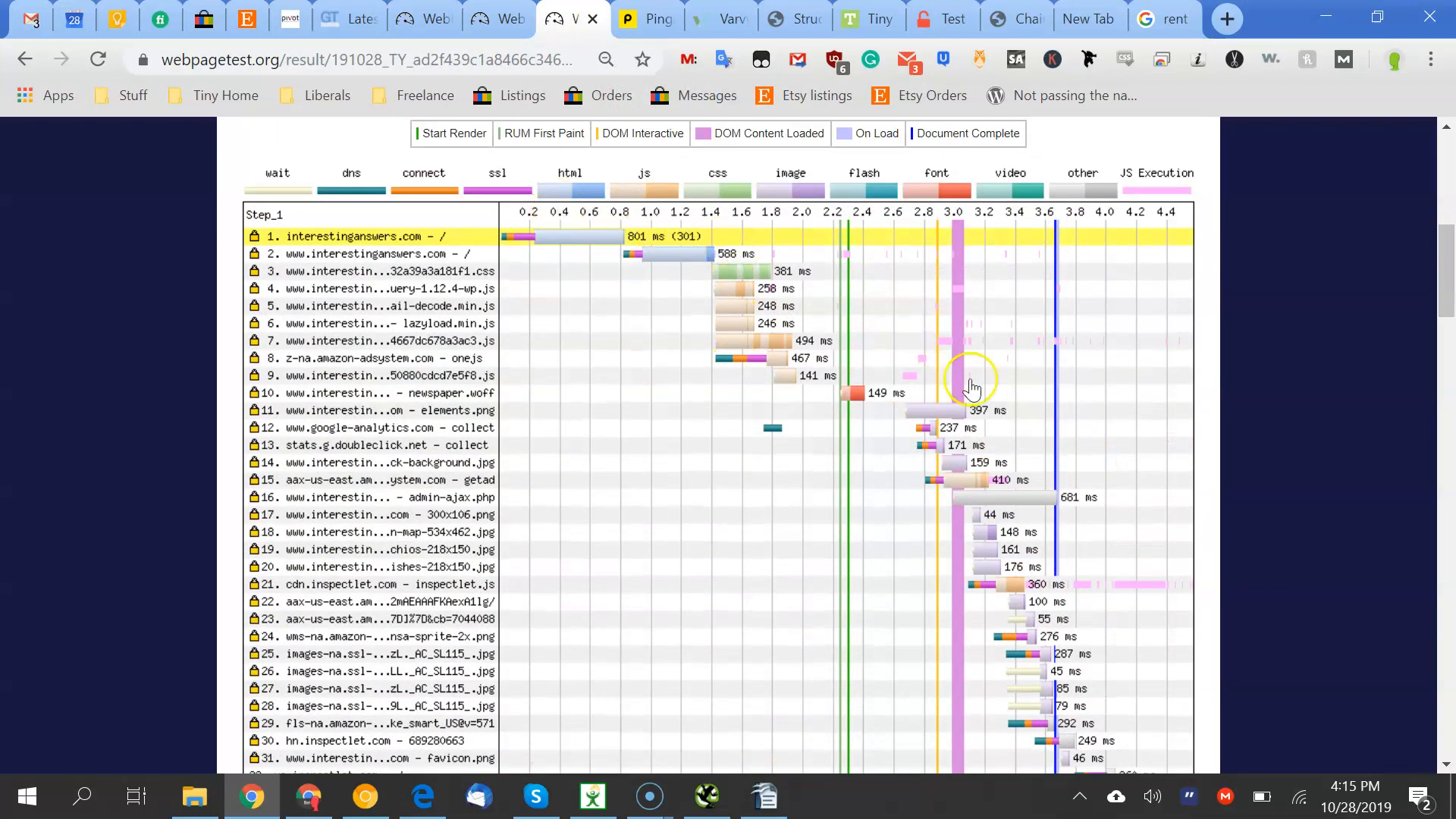
# Return to the pivotmd.net waterfall and inspect its stylesheet and script requests, starting from the first request
pyautogui.click(424, 19)
pyautogui.scroll(-2, 634, 341)
pyautogui.scroll(8, 631, 343)
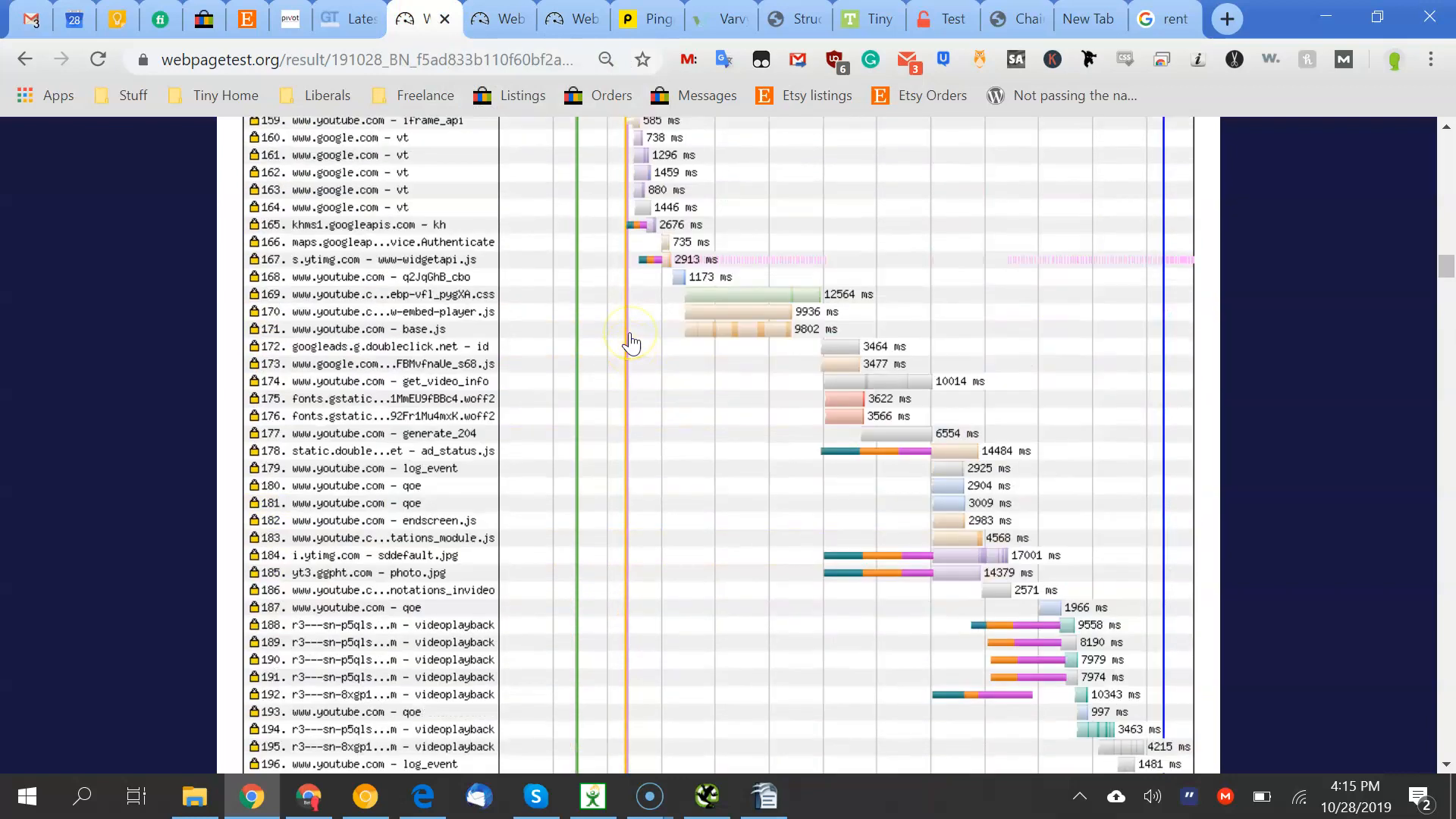
pyautogui.scroll(20, 631, 343)
pyautogui.scroll(-8, 631, 343)
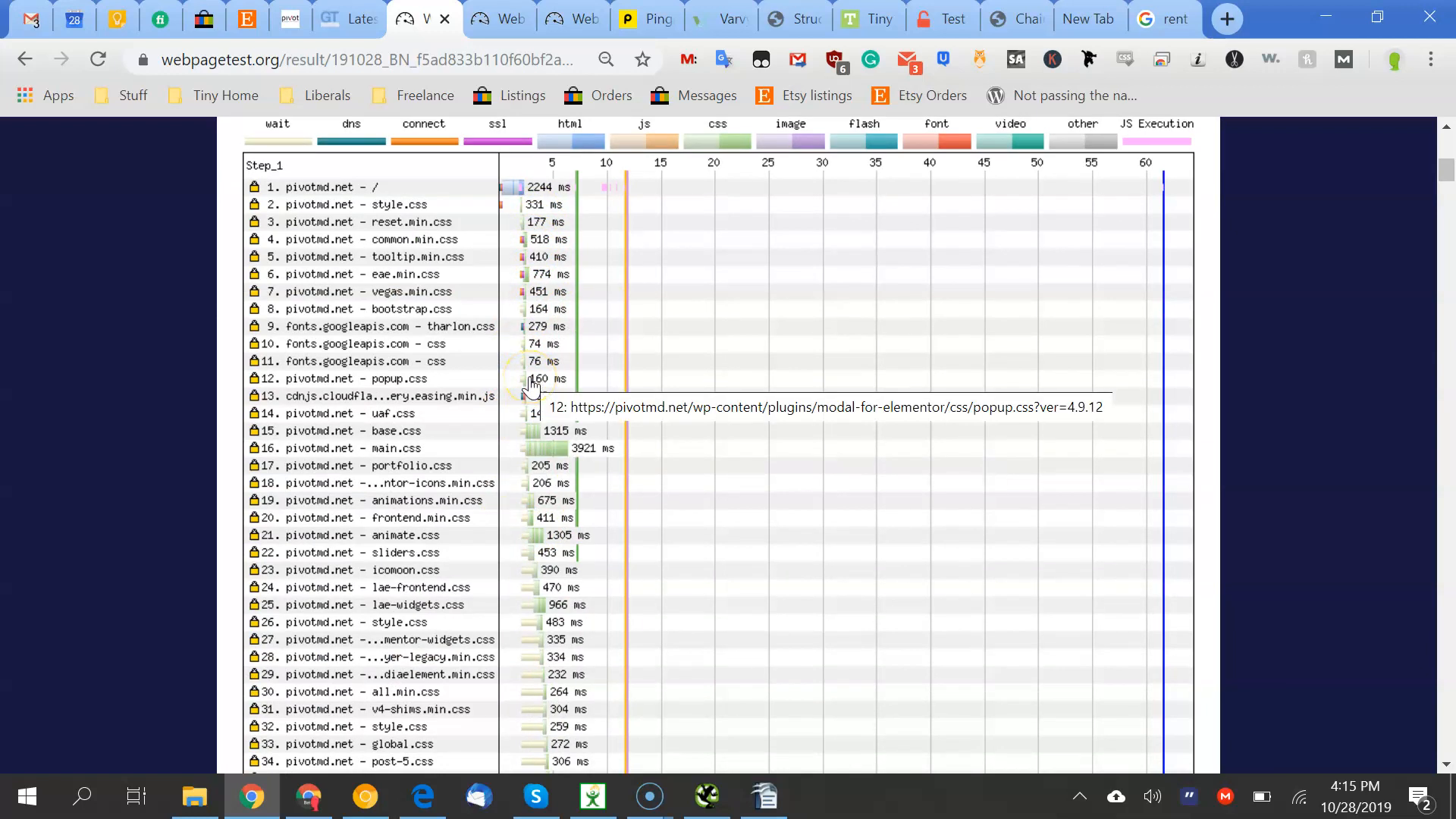
pyautogui.scroll(-1, 531, 387)
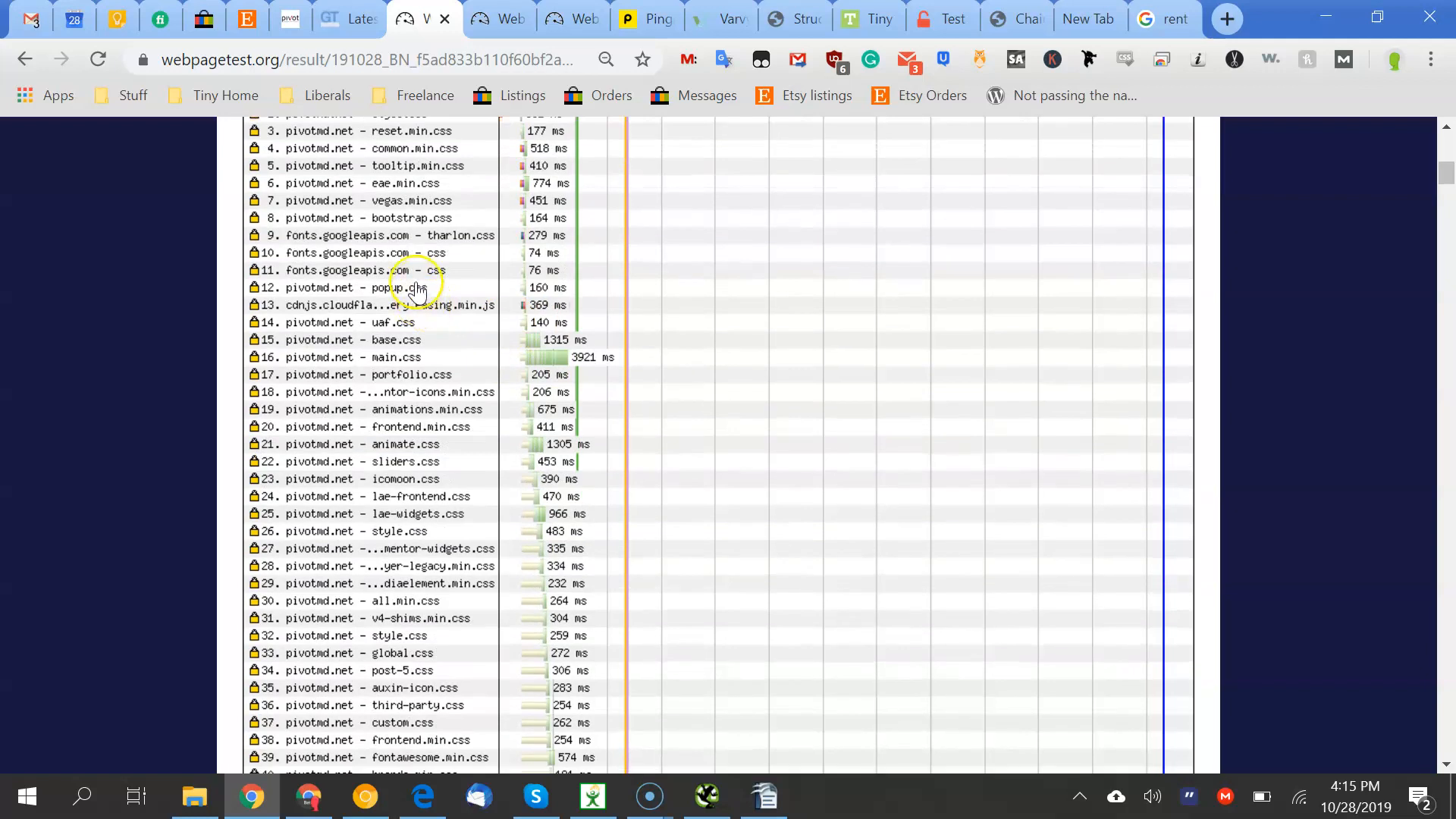
pyautogui.scroll(-3, 423, 414)
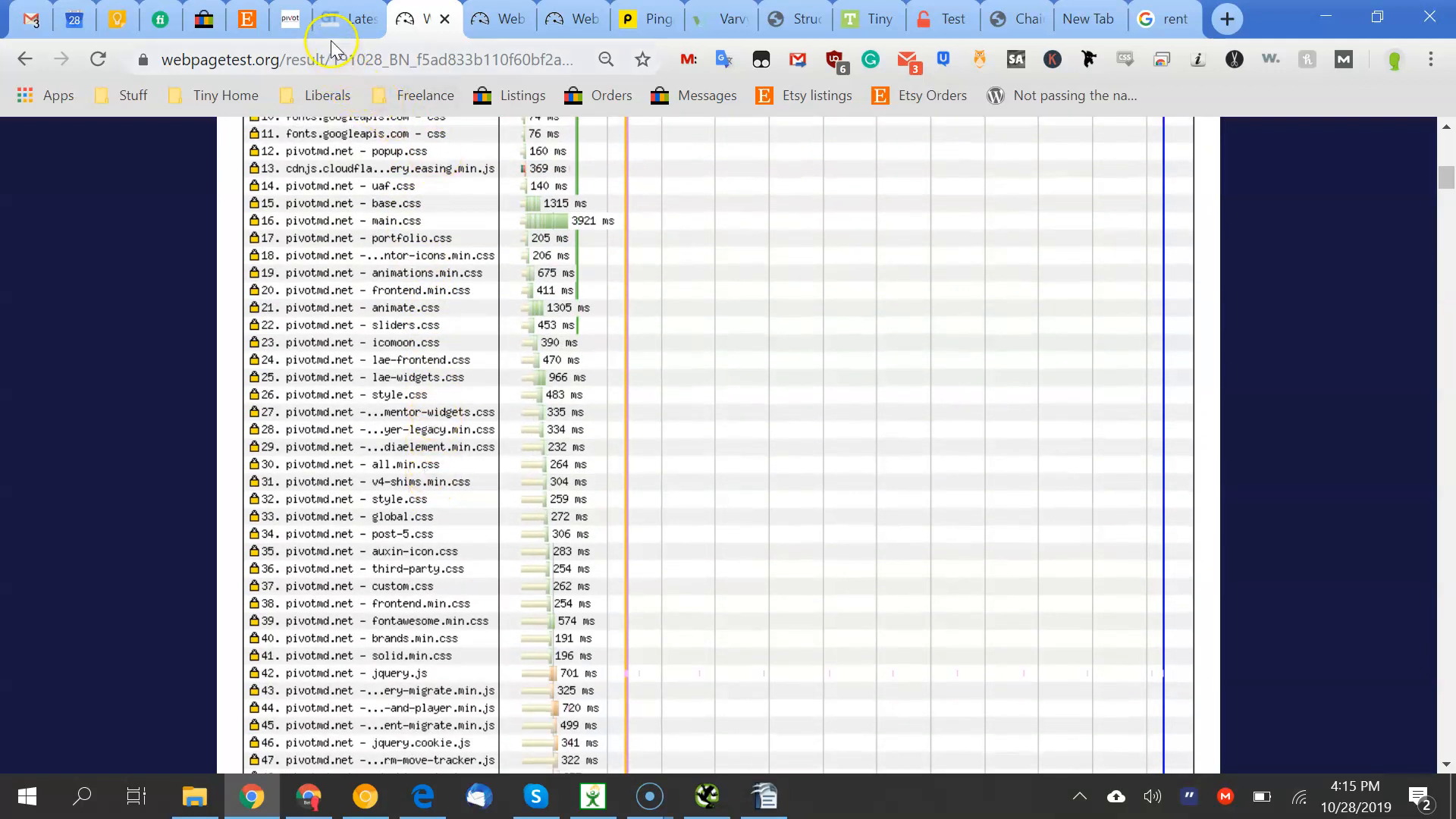
# Switch to the SEO Audit document in OpenOffice Writer and highlight the product/service pages item and the 13.5 second load time item
pyautogui.click(767, 789)
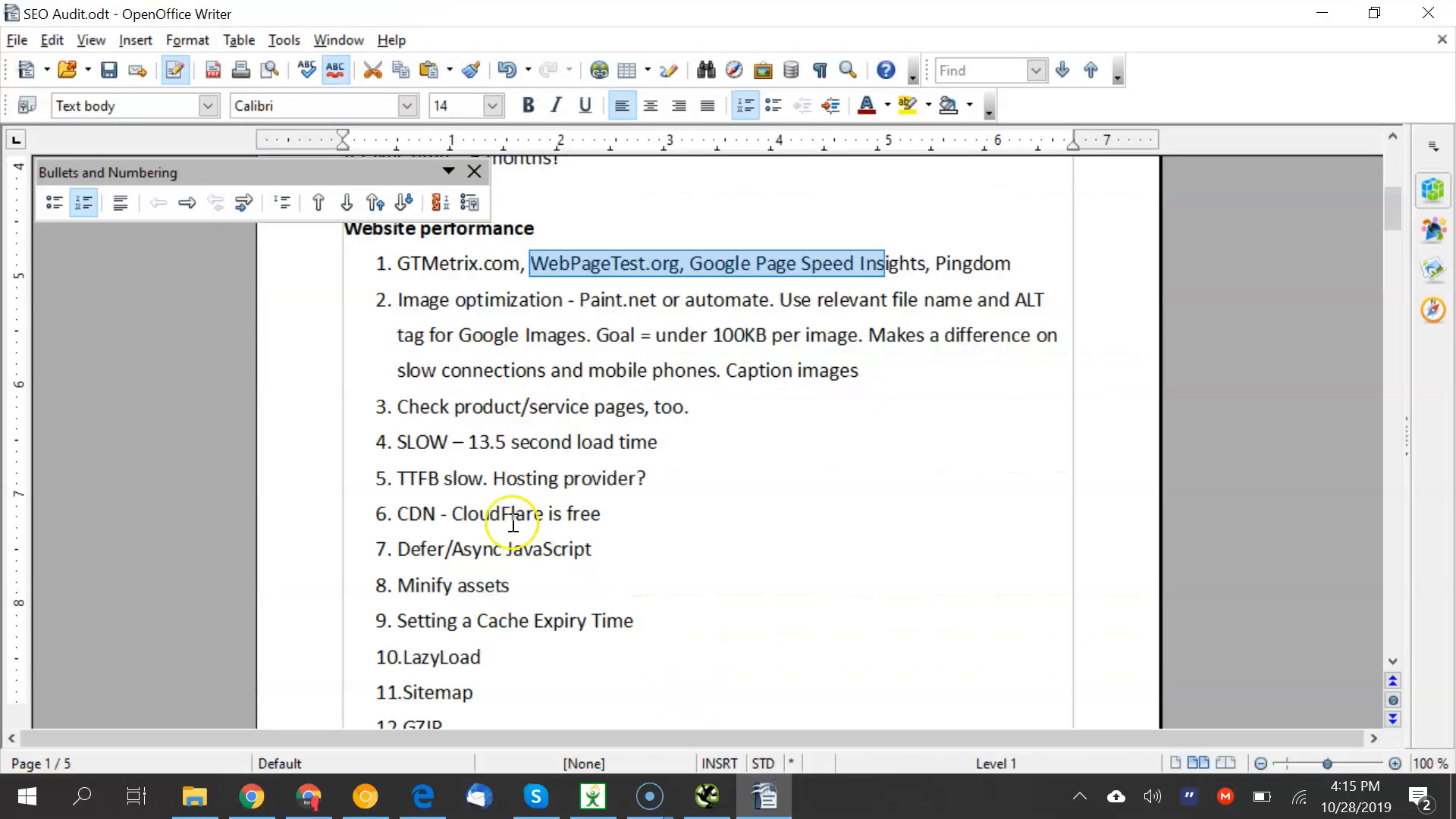
pyautogui.moveTo(451, 409); pyautogui.dragTo(538, 409)
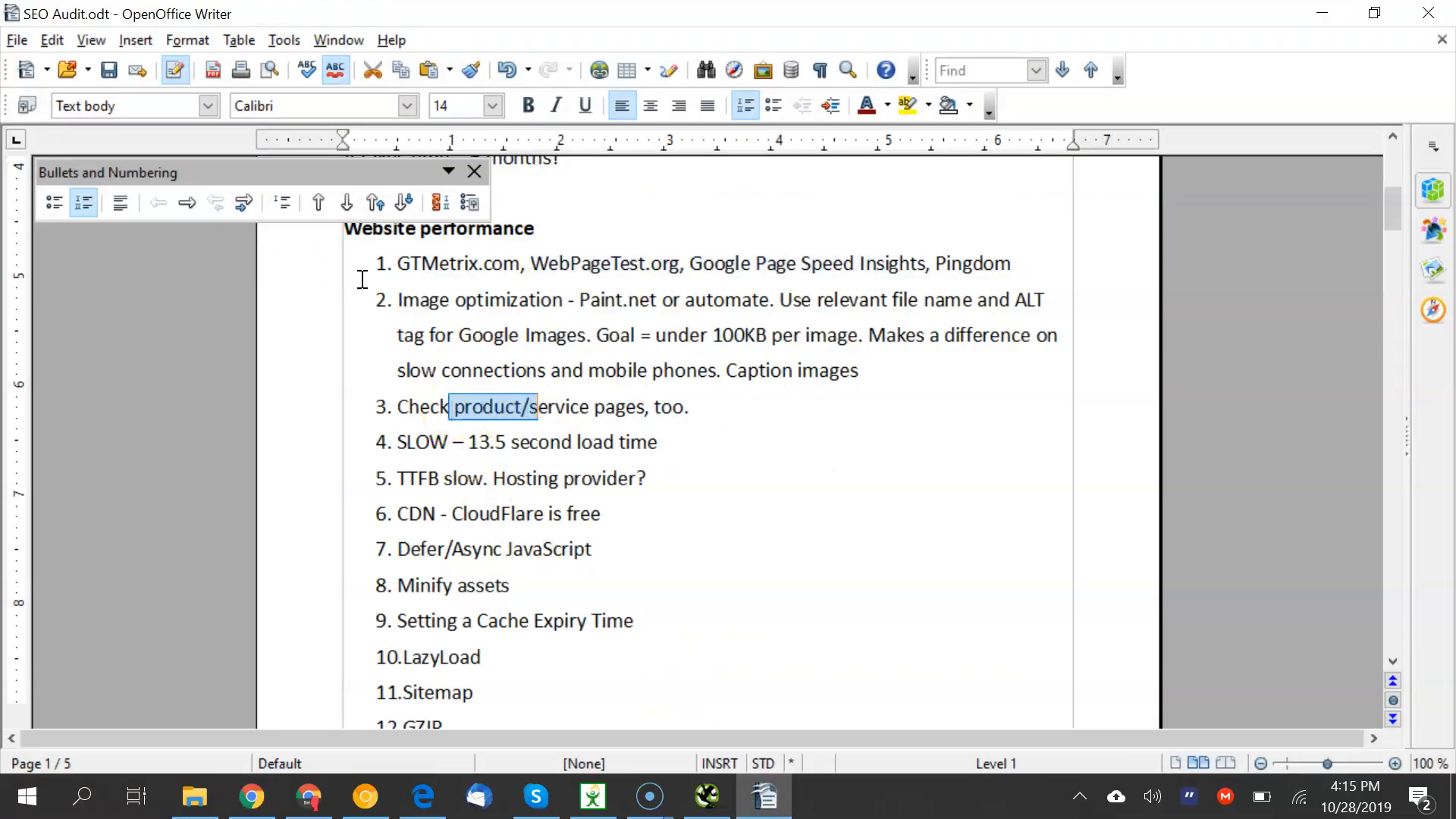
pyautogui.click(462, 483)
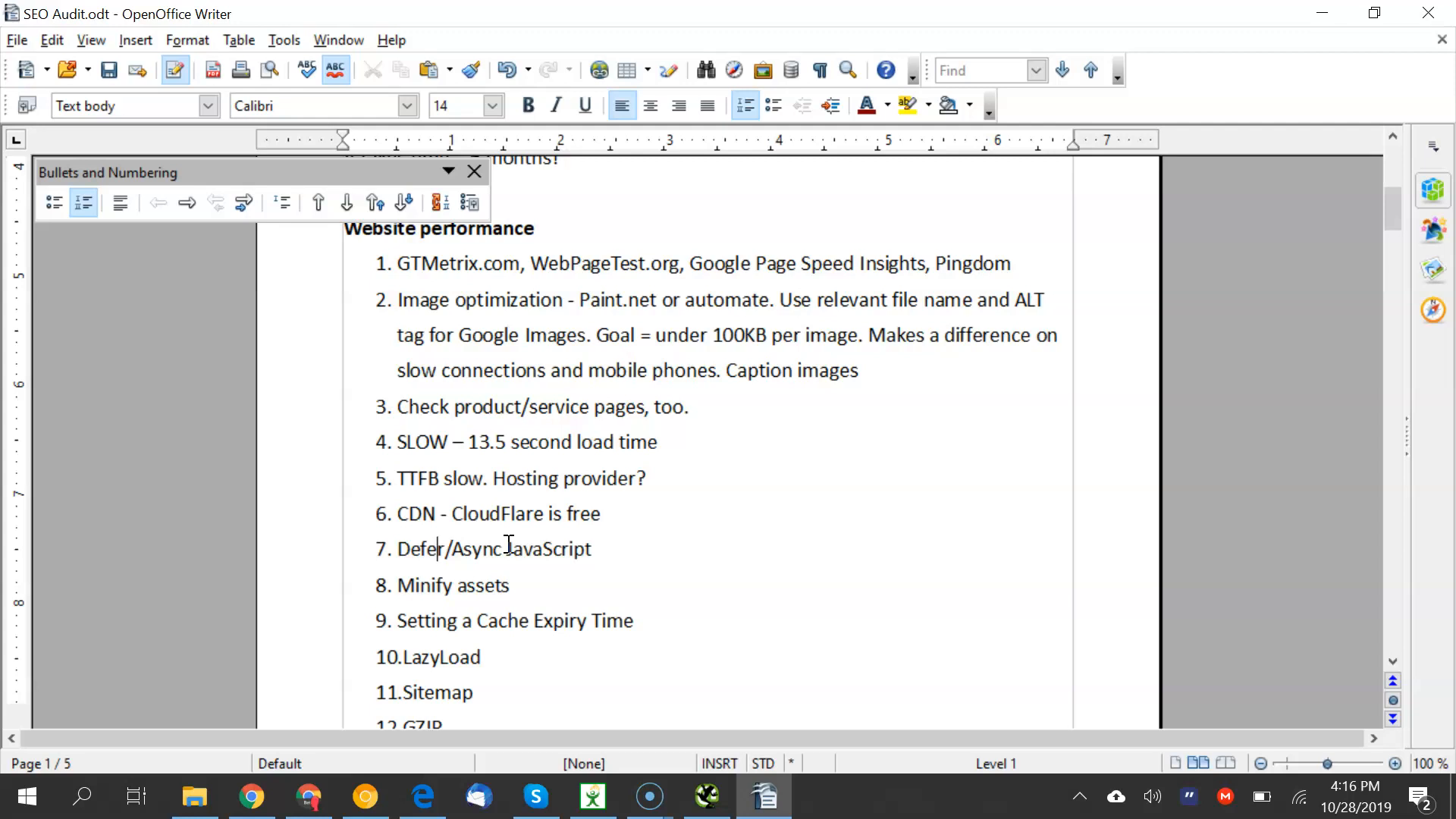
pyautogui.press('Up')
pyautogui.press('Up')
pyautogui.press('Up')
pyautogui.press('Up')
pyautogui.press('Down')
pyautogui.moveTo(480, 440); pyautogui.dragTo(632, 433)
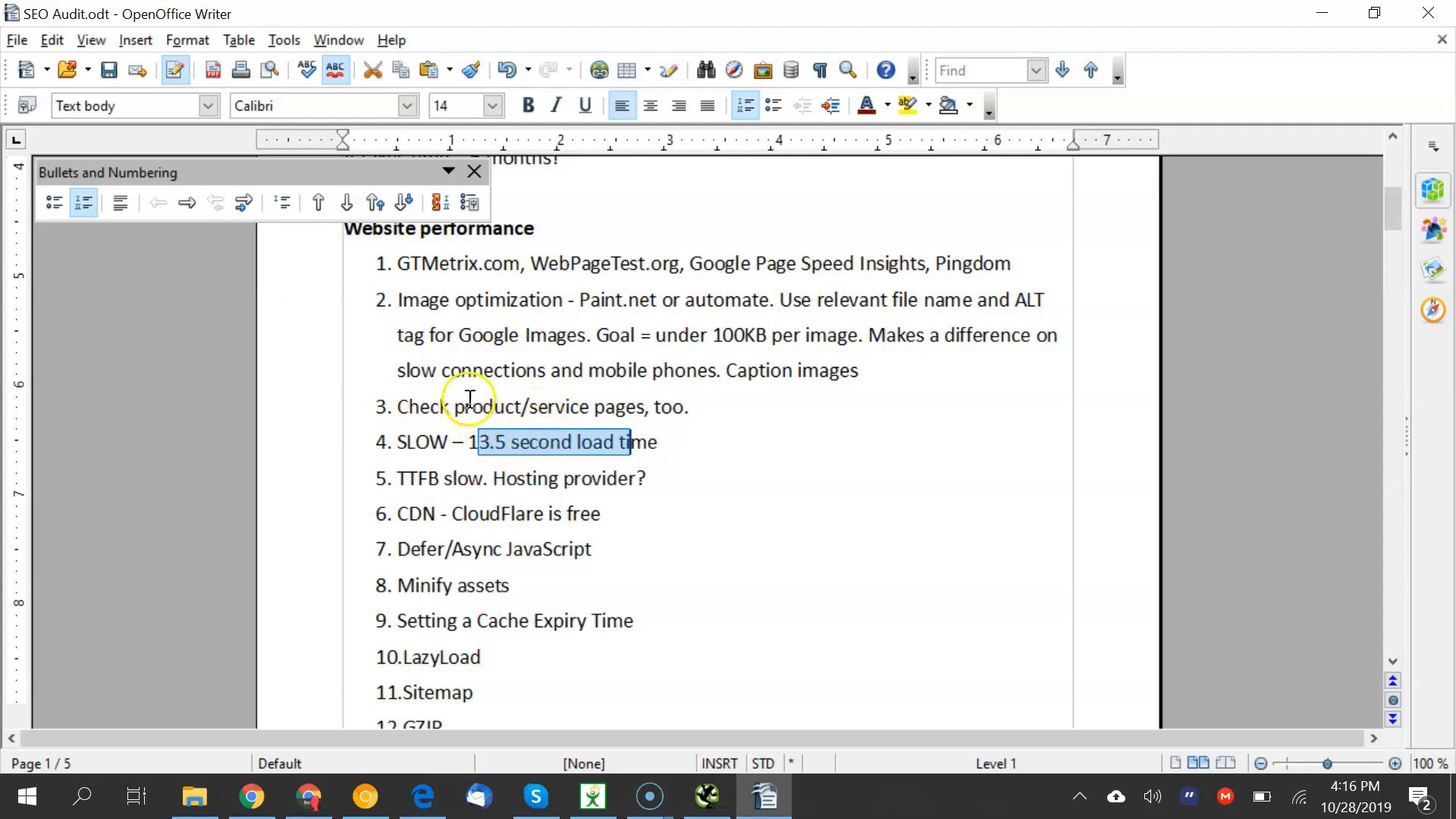
# Switch to Chrome and check the WebPageTest, Pingdom and GTmetrix results for pivotmd.net
pyautogui.click(272, 800)
pyautogui.scroll(10, 459, 312)
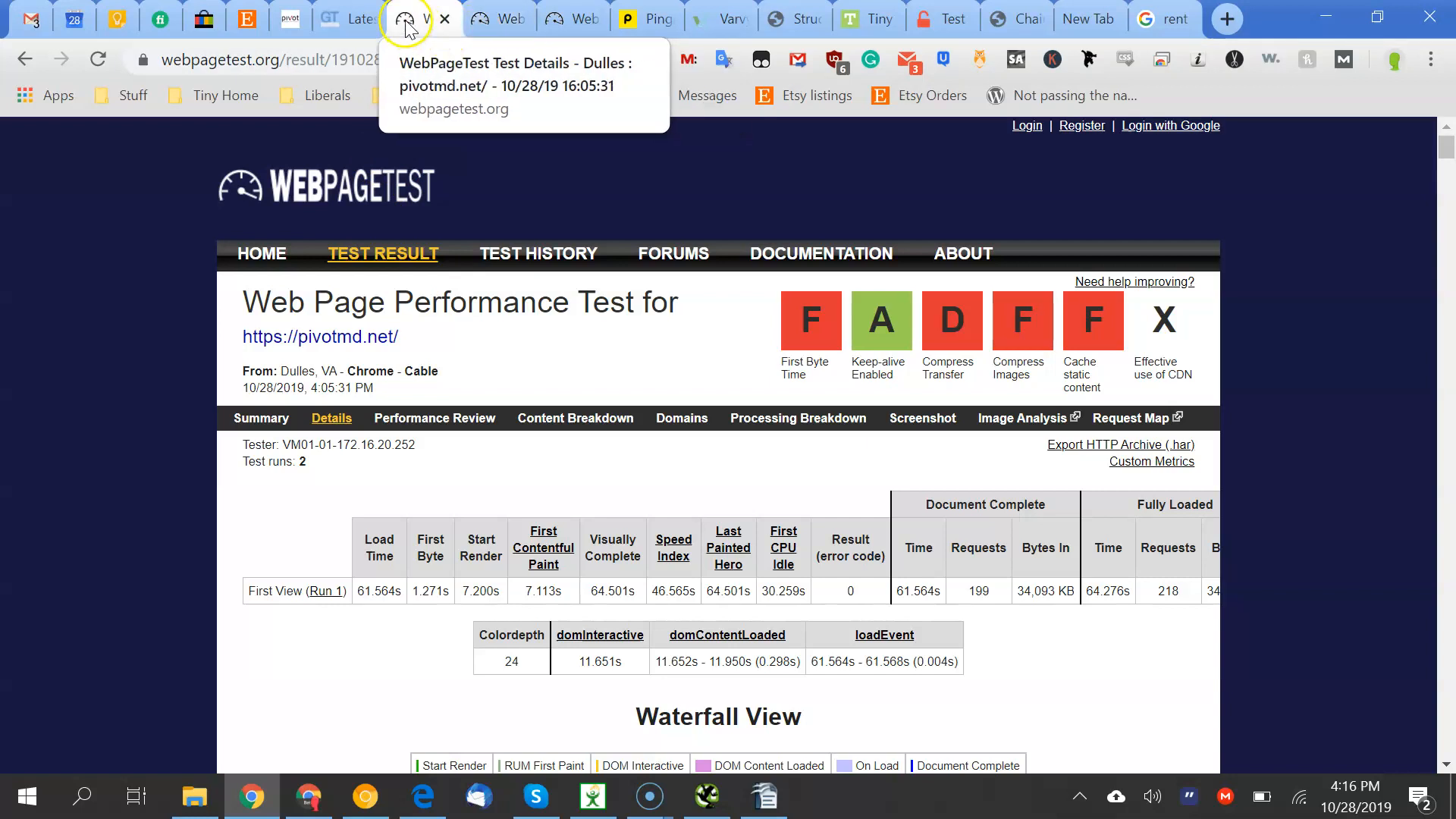
pyautogui.click(637, 23)
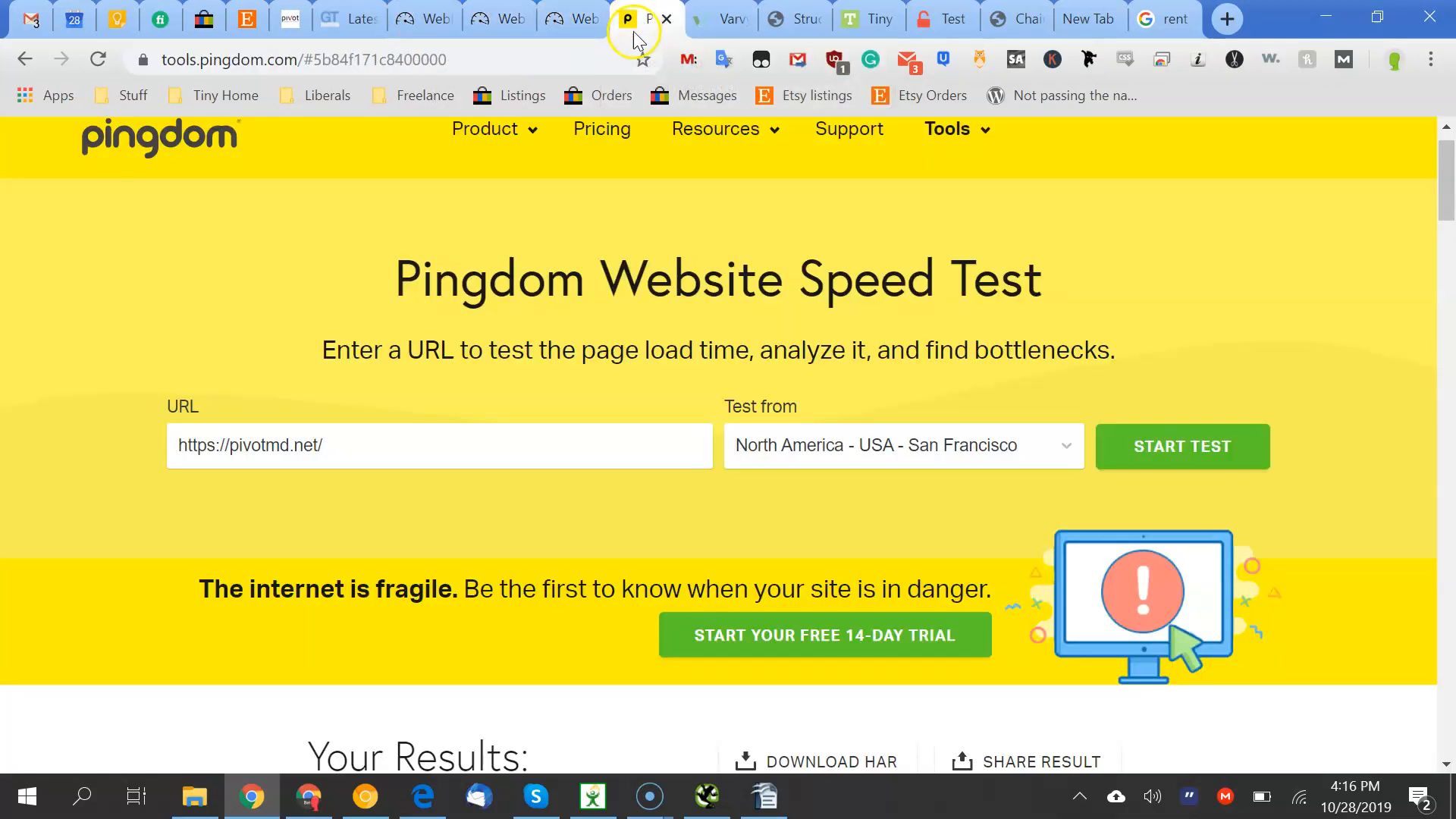
pyautogui.click(336, 23)
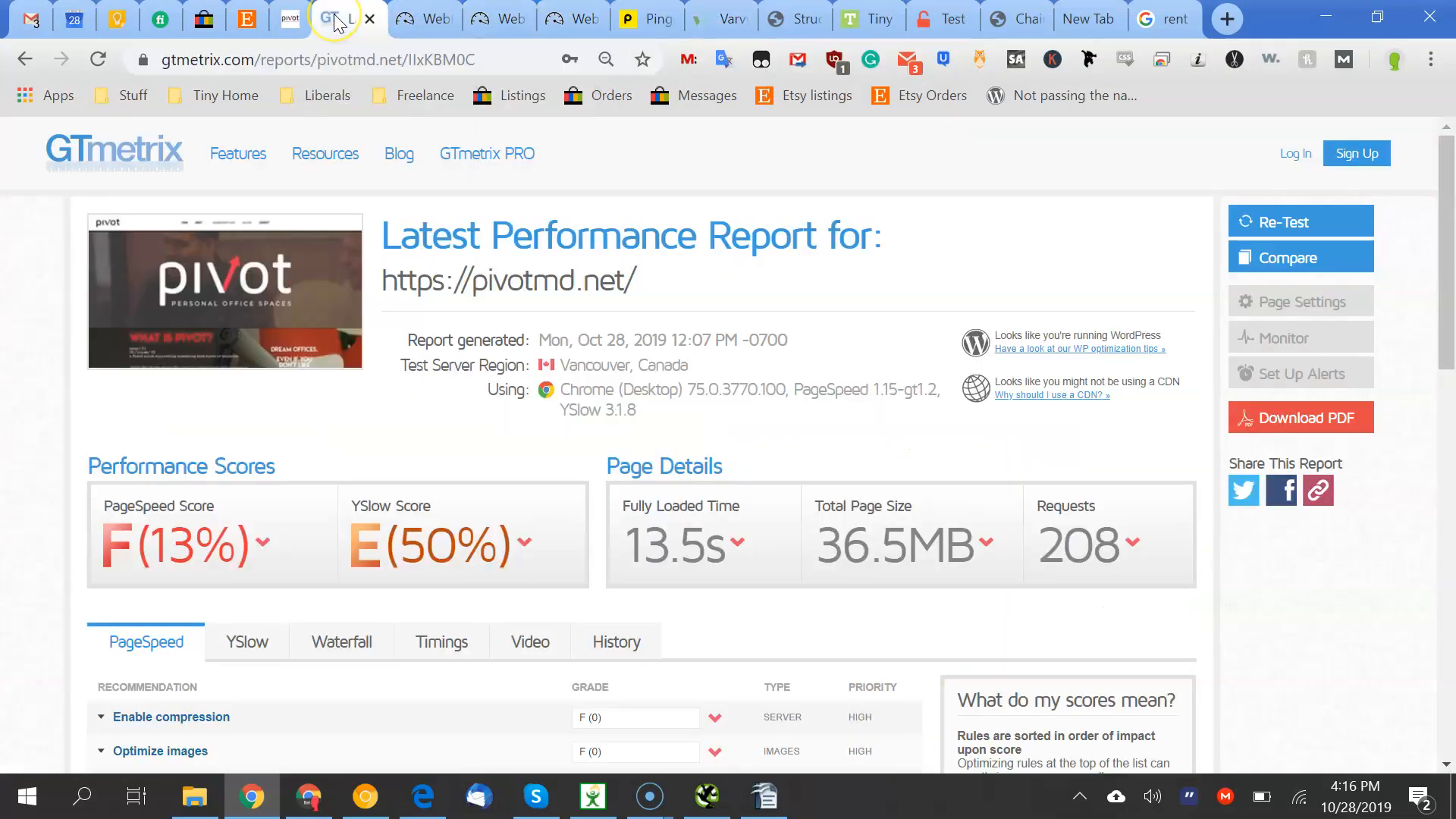
pyautogui.scroll(-4, 381, 381)
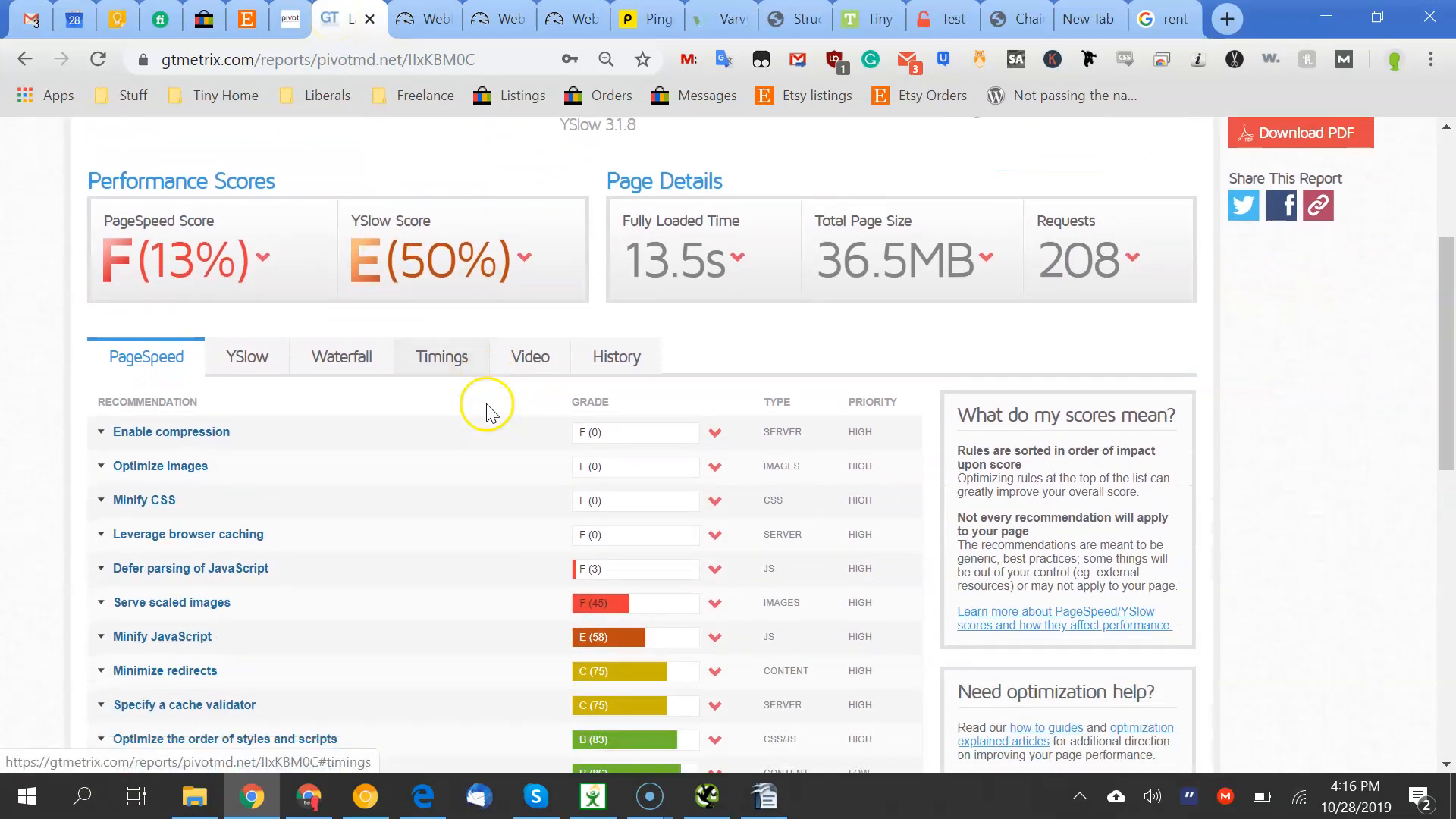
# Show the pivotmd.net WebPageTest waterfall once more, and return to the PageSpeed recommendations in its GTmetrix report
pyautogui.click(420, 18)
pyautogui.press('Down')
pyautogui.press('Down')
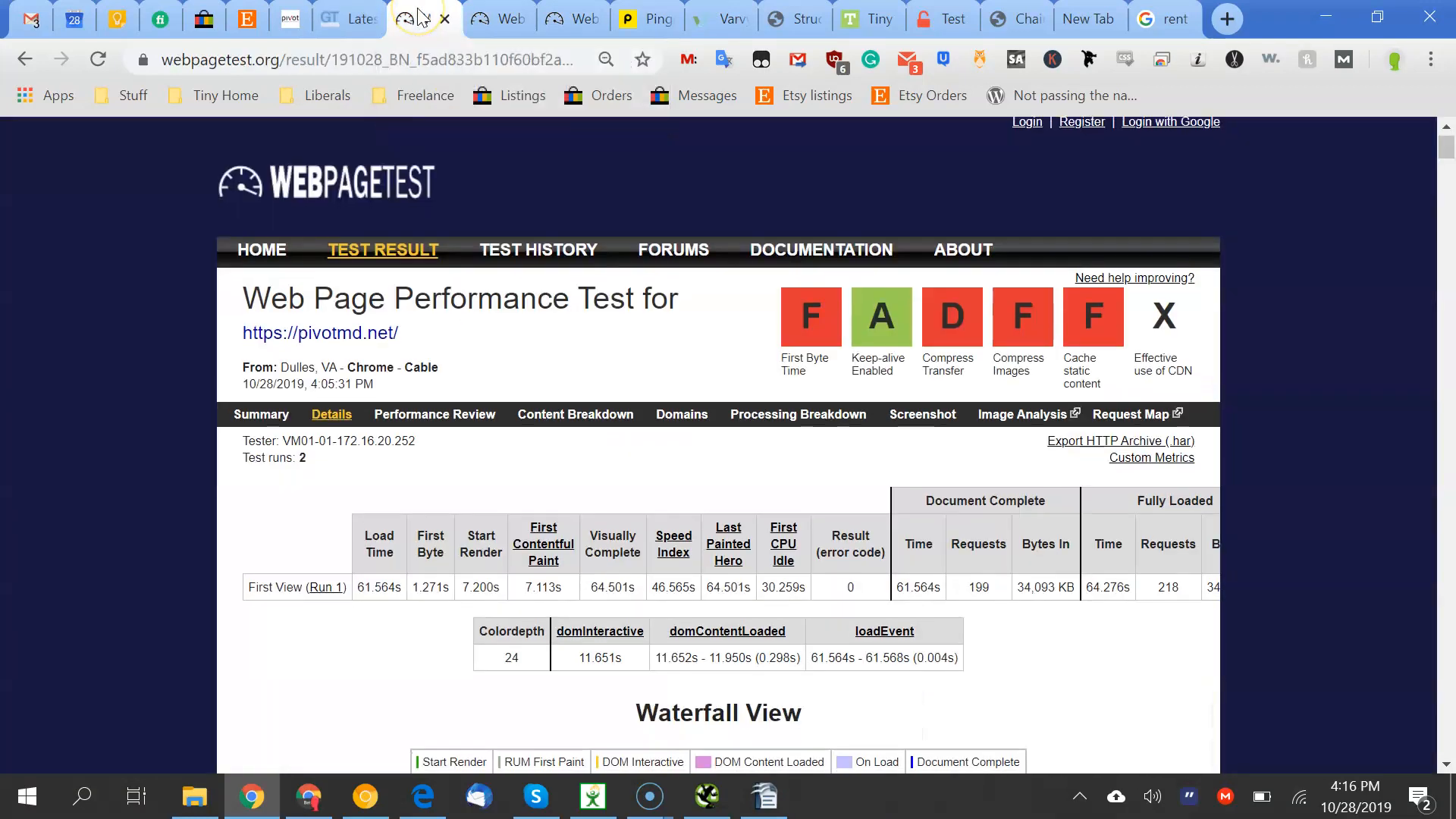
pyautogui.press('pagedown')
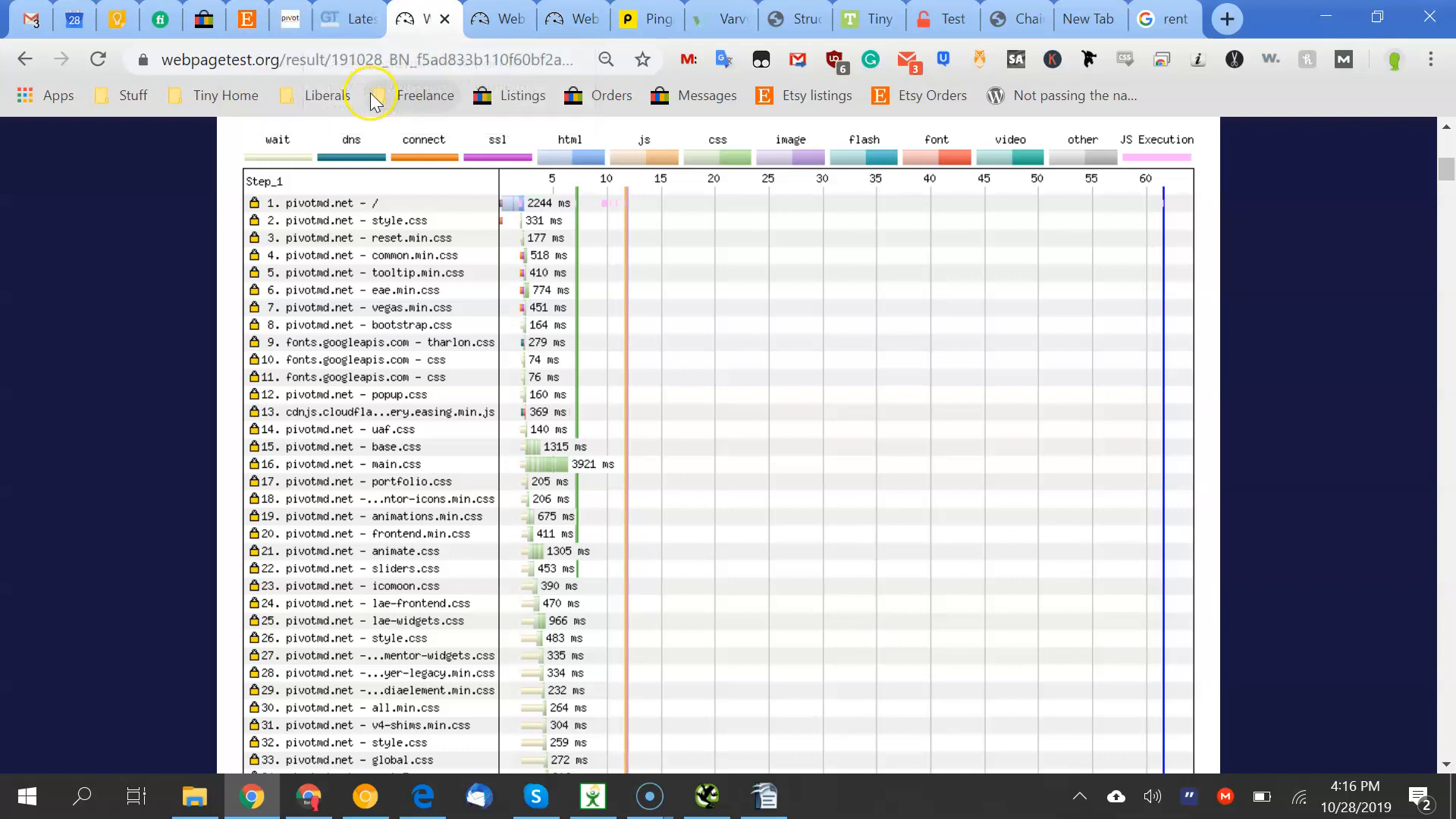
pyautogui.click(358, 25)
pyautogui.press('Down')
pyautogui.press('Down')
pyautogui.press('Down')
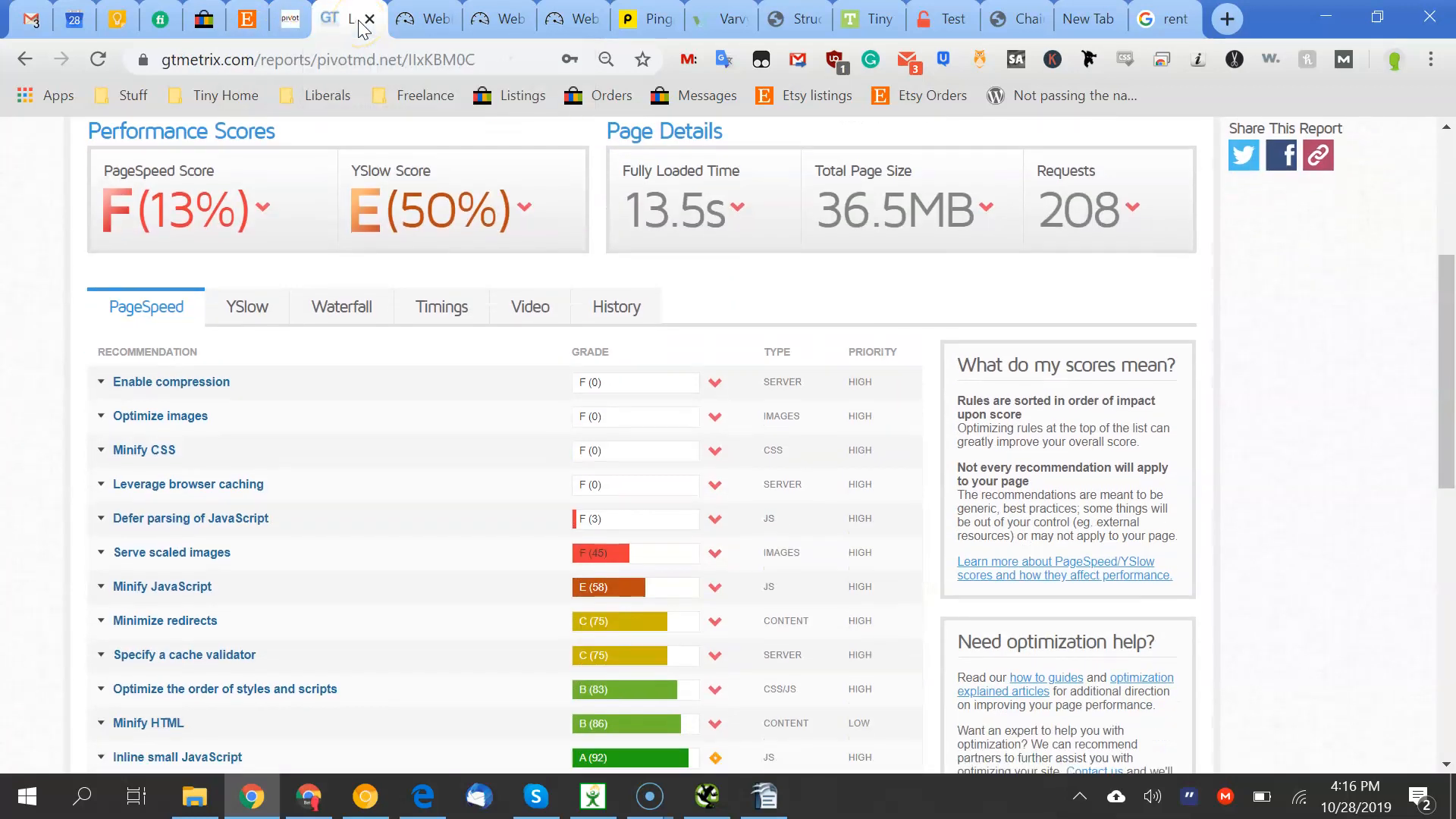
# Inspect and collapse the details of the Enable compression, Optimize images and Minify CSS recommendations
pyautogui.click(209, 355)
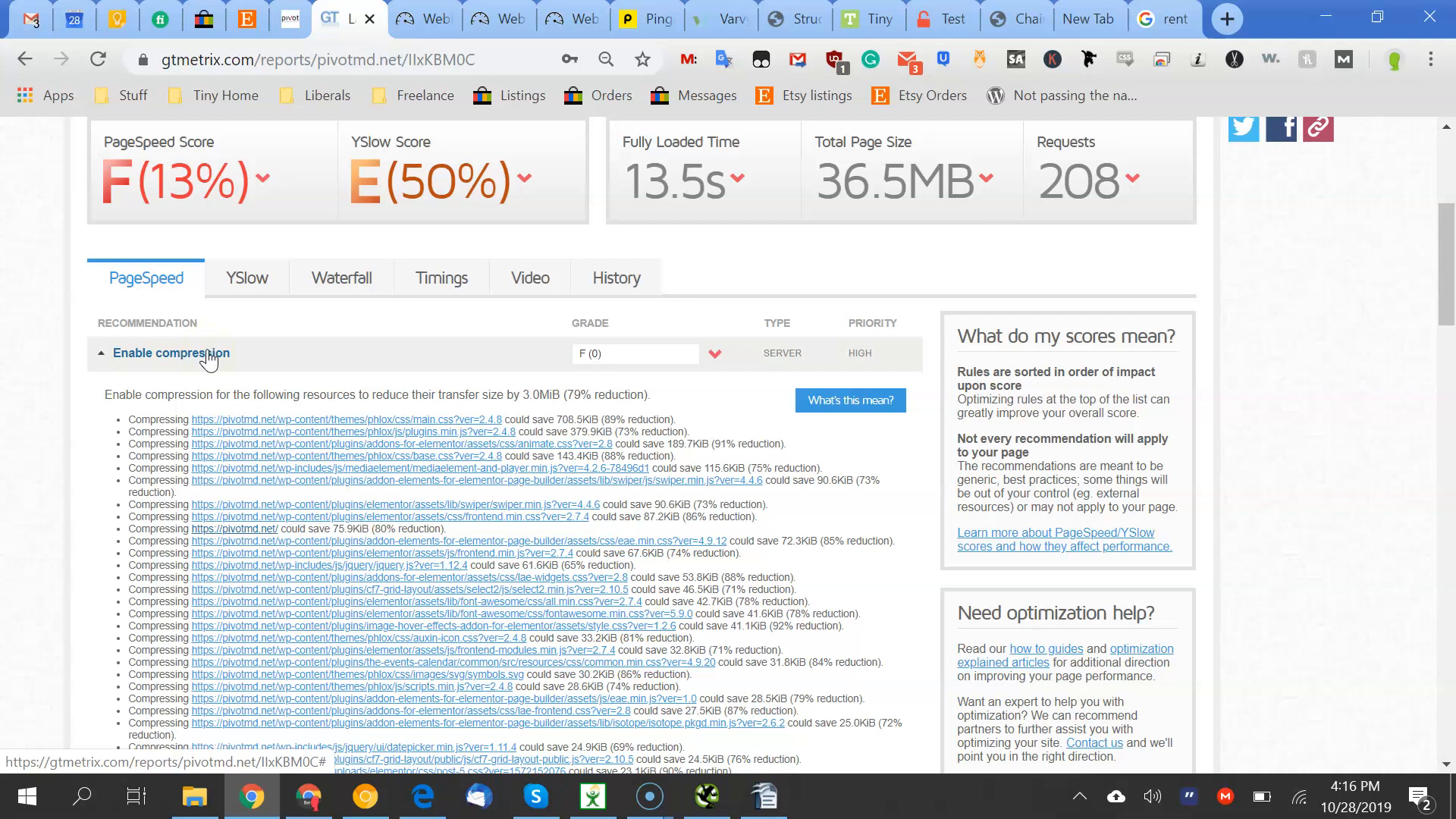
pyautogui.click(209, 355)
pyautogui.click(167, 387)
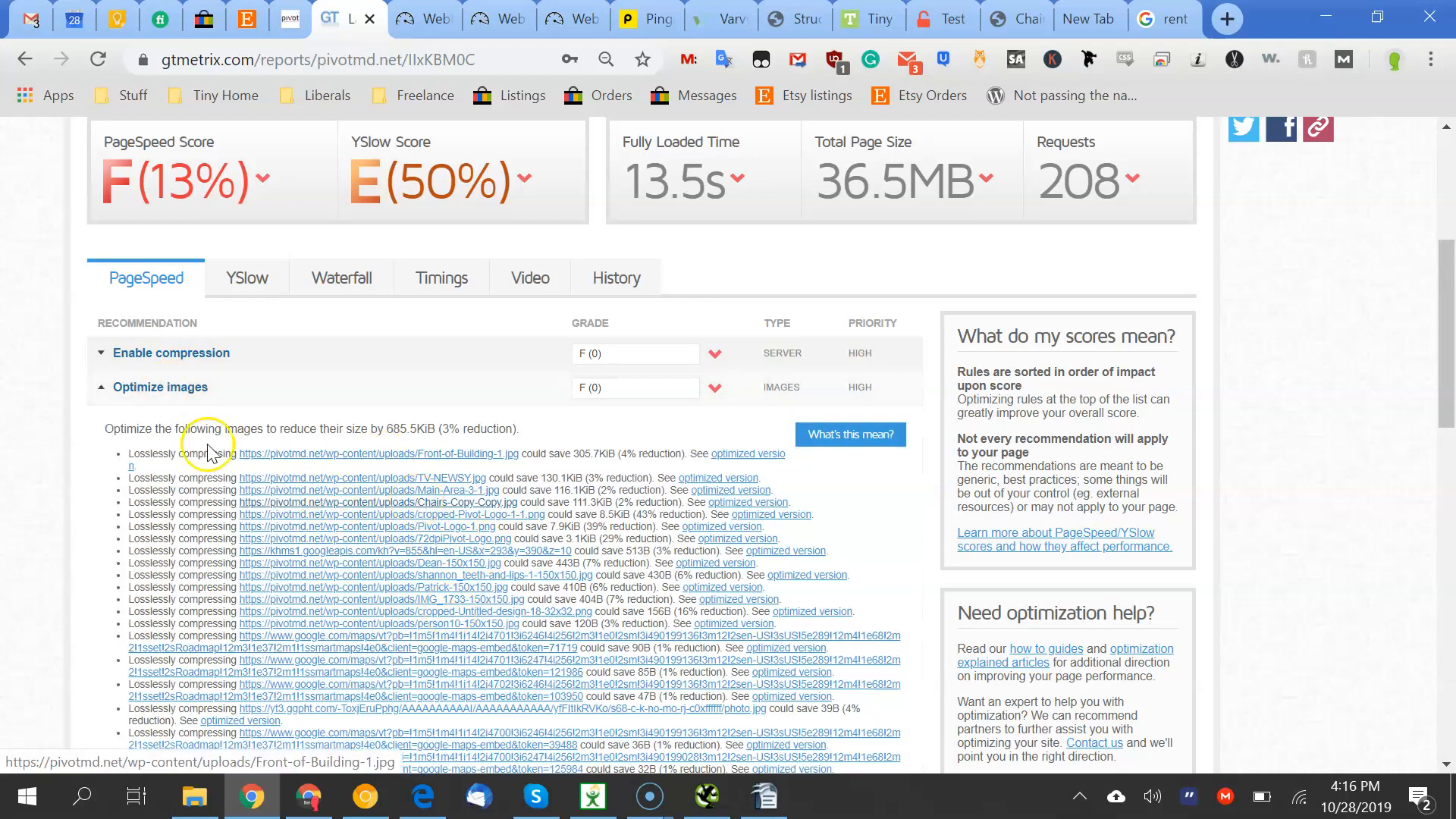
pyautogui.click(99, 385)
pyautogui.scroll(-1, 107, 380)
pyautogui.click(110, 386)
pyautogui.click(111, 385)
pyautogui.click(110, 385)
pyautogui.click(106, 380)
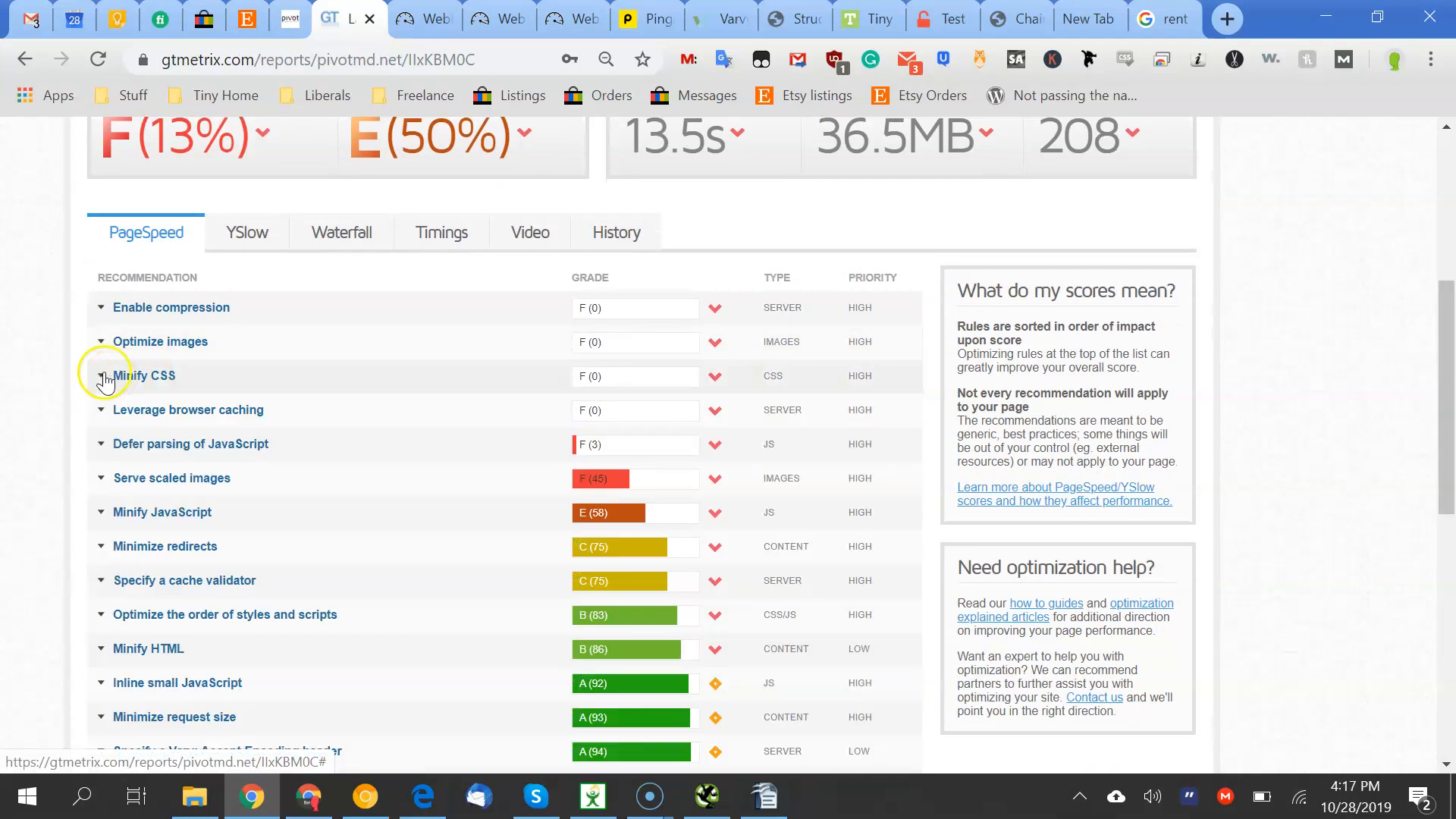
# Look into the Leverage browser caching, Defer parsing of JavaScript and Serve scaled images recommendations, and show the YSlow recommendations
pyautogui.click(133, 414)
pyautogui.click(136, 417)
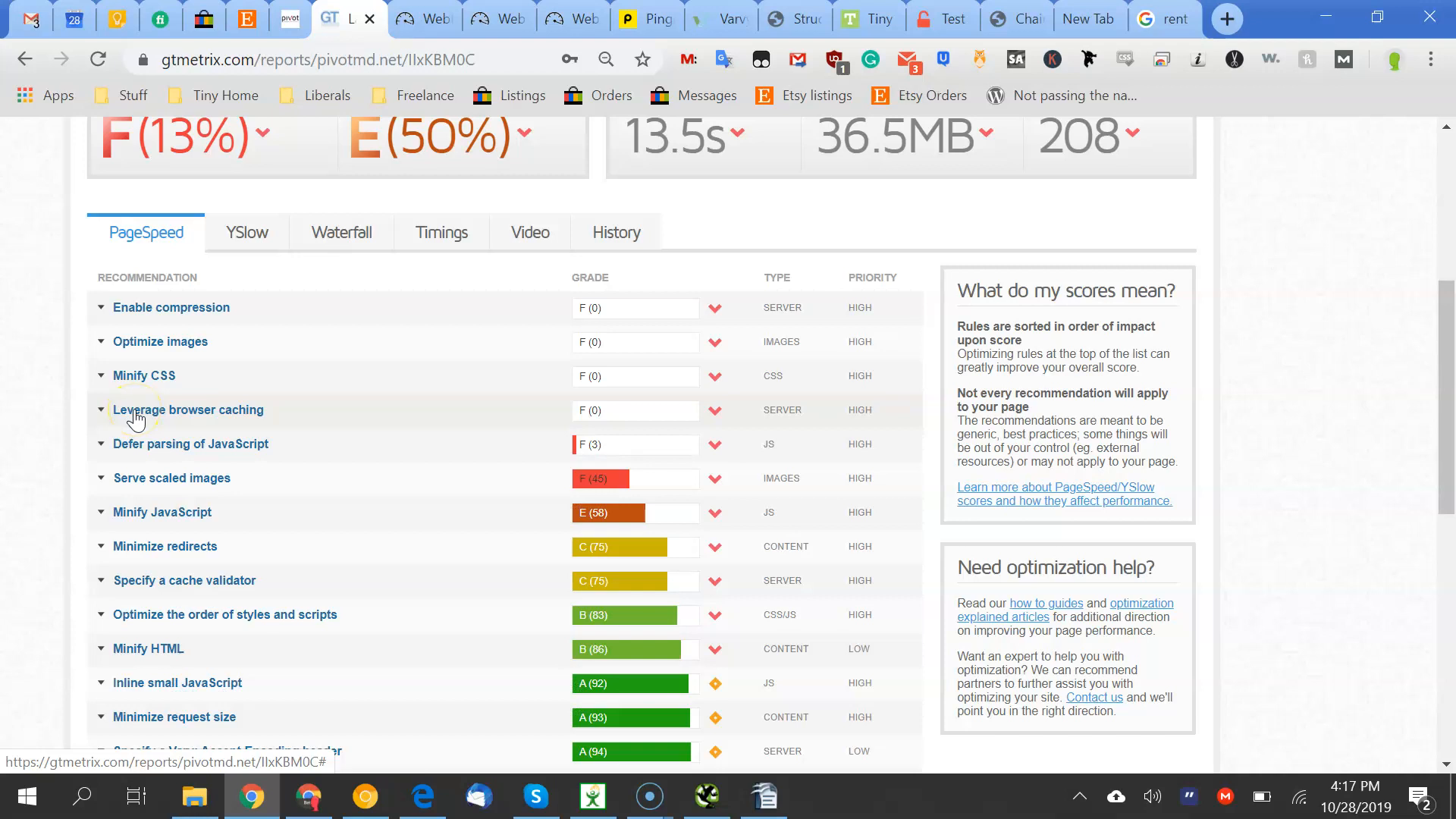
pyautogui.click(167, 453)
pyautogui.click(168, 454)
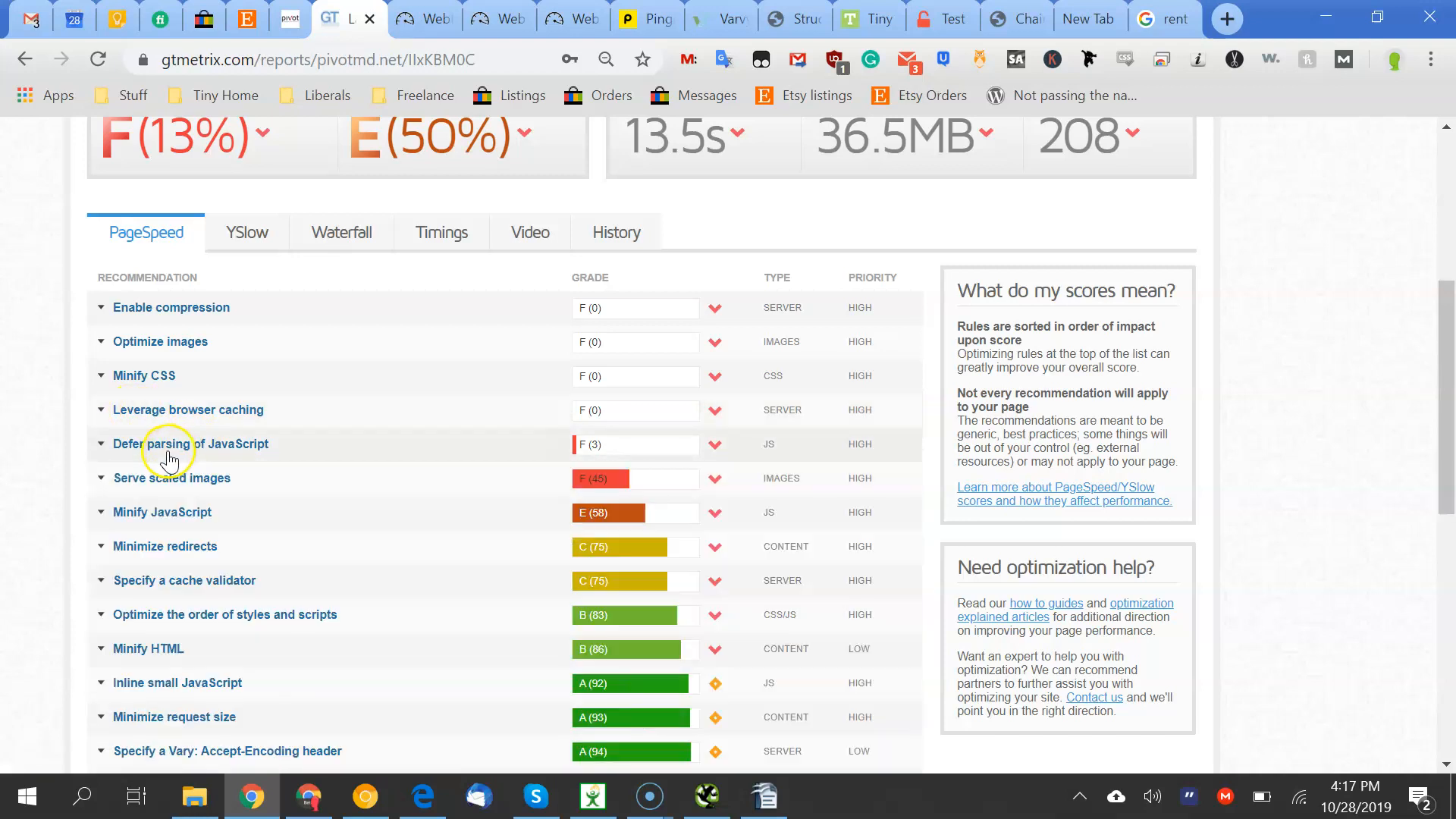
pyautogui.click(227, 479)
pyautogui.click(232, 480)
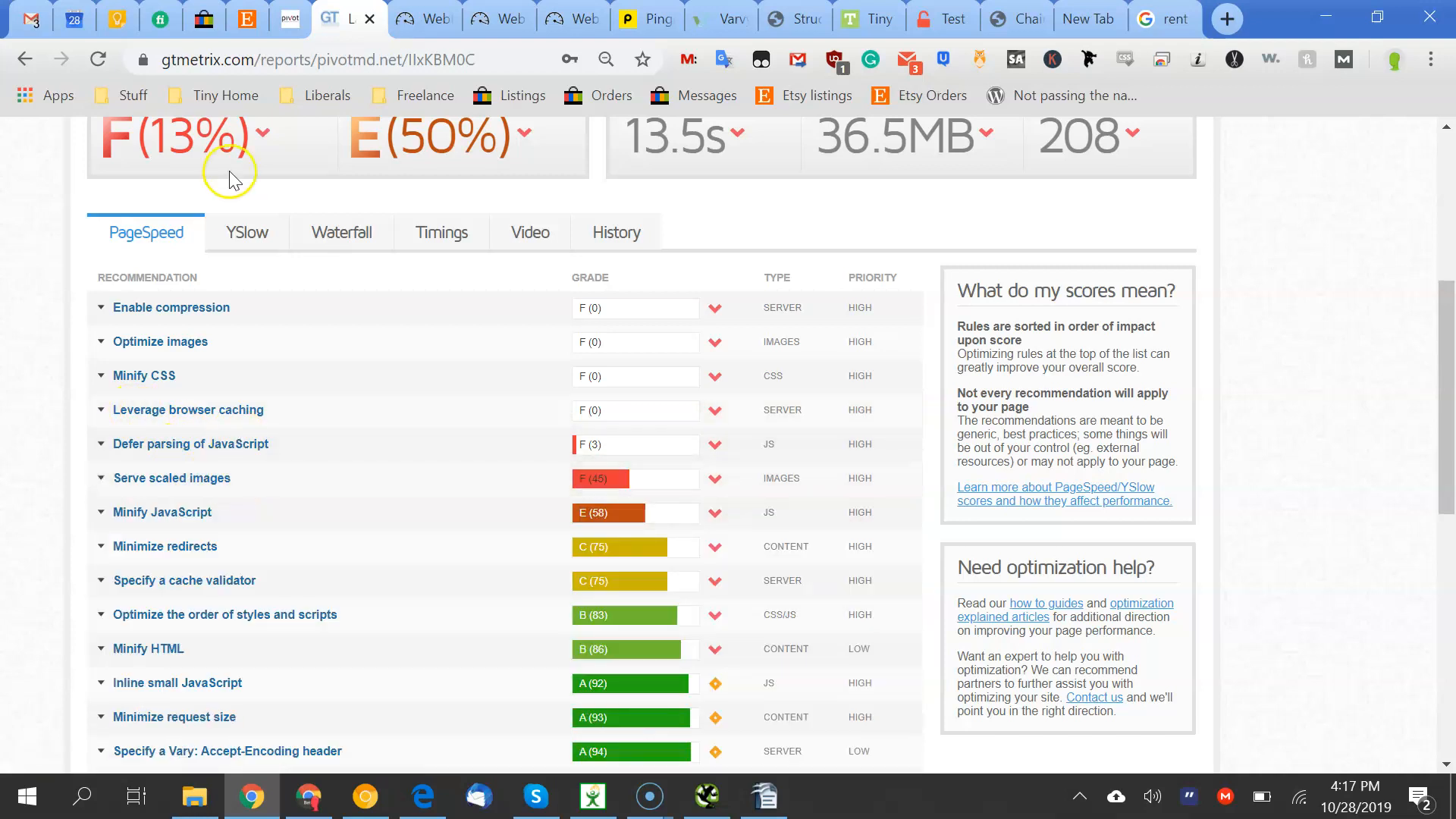
pyautogui.click(252, 239)
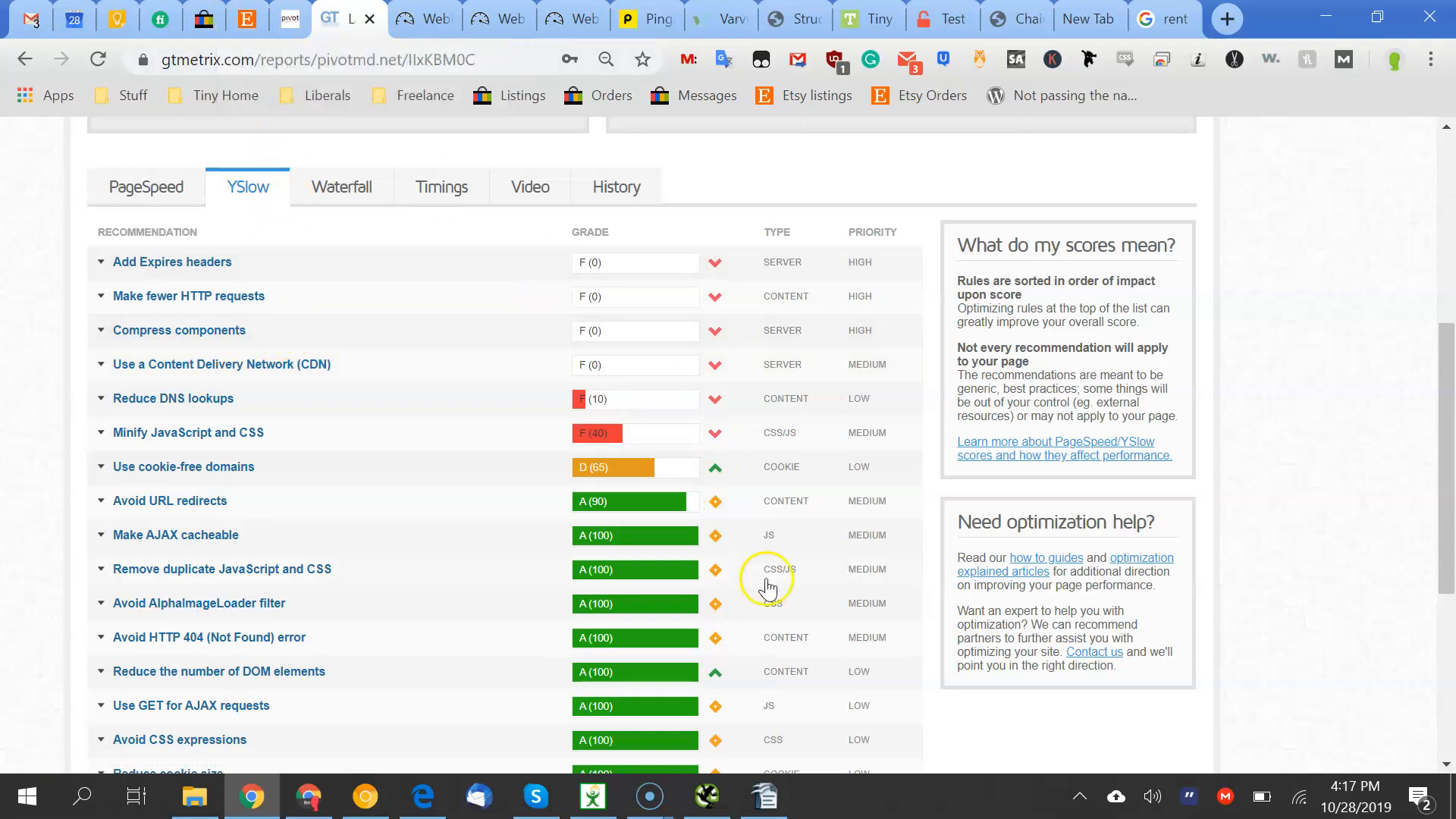
# Switch to the SEO Audit document and review the rest of the Website performance list, pointing out the LazyLoad and Sitemap items
pyautogui.click(782, 800)
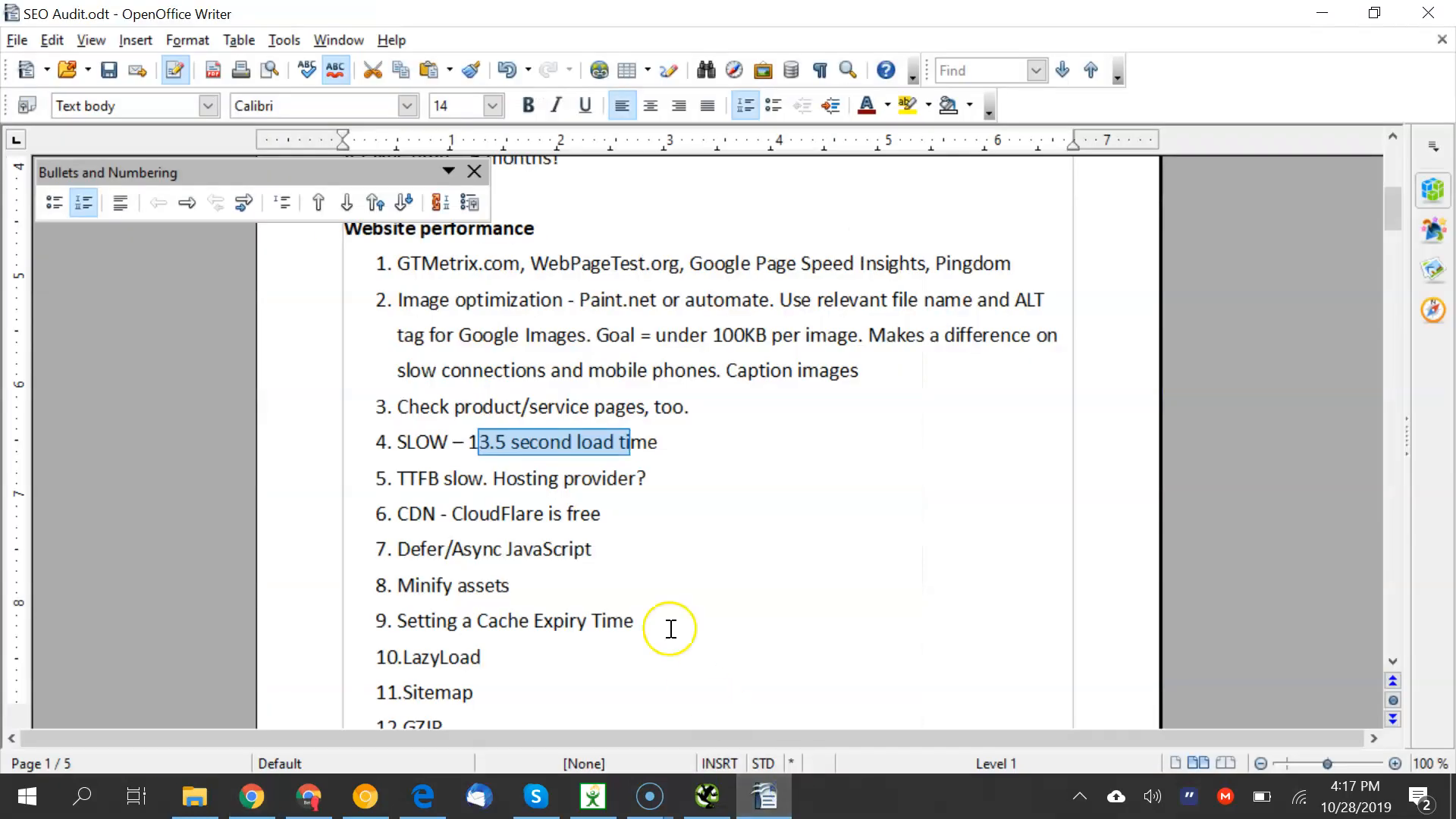
pyautogui.click(588, 463)
pyautogui.press('Down')
pyautogui.press('Down')
pyautogui.press('Down')
pyautogui.press('Down')
pyautogui.press('Down')
pyautogui.press('Down')
pyautogui.press('Down')
pyautogui.press('Down')
pyautogui.press('Down')
pyautogui.press('Up')
pyautogui.press('Up')
pyautogui.press('Up')
pyautogui.press('Up')
pyautogui.press('Up')
pyautogui.press('Up')
pyautogui.press('Up')
pyautogui.press('Up')
pyautogui.press('Up')
pyautogui.press('Up')
pyautogui.press('Down')
pyautogui.press('Down')
pyautogui.press('Down')
pyautogui.press('Down')
pyautogui.press('Down')
pyautogui.press('Down')
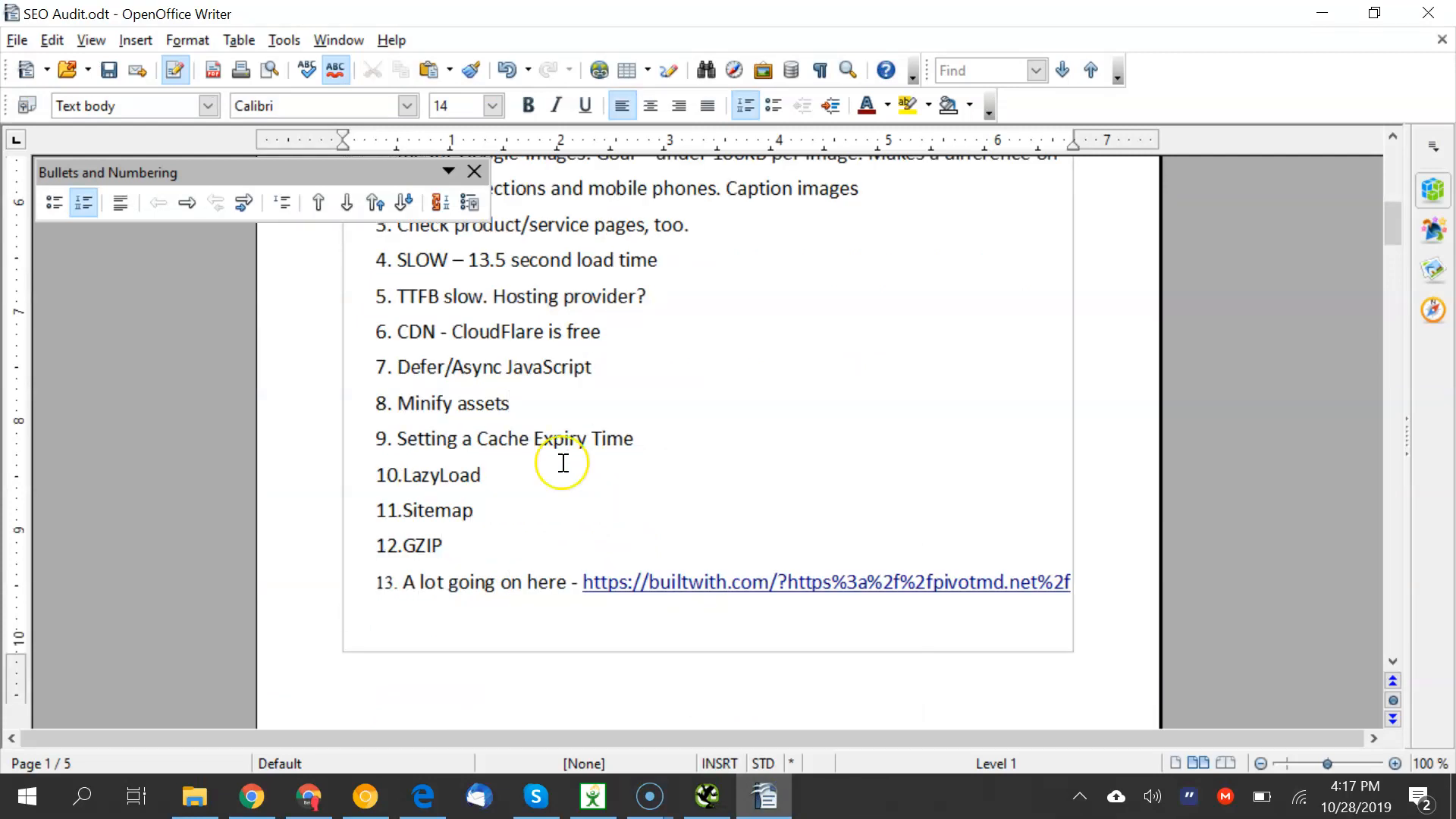
pyautogui.click(448, 474)
pyautogui.click(427, 510)
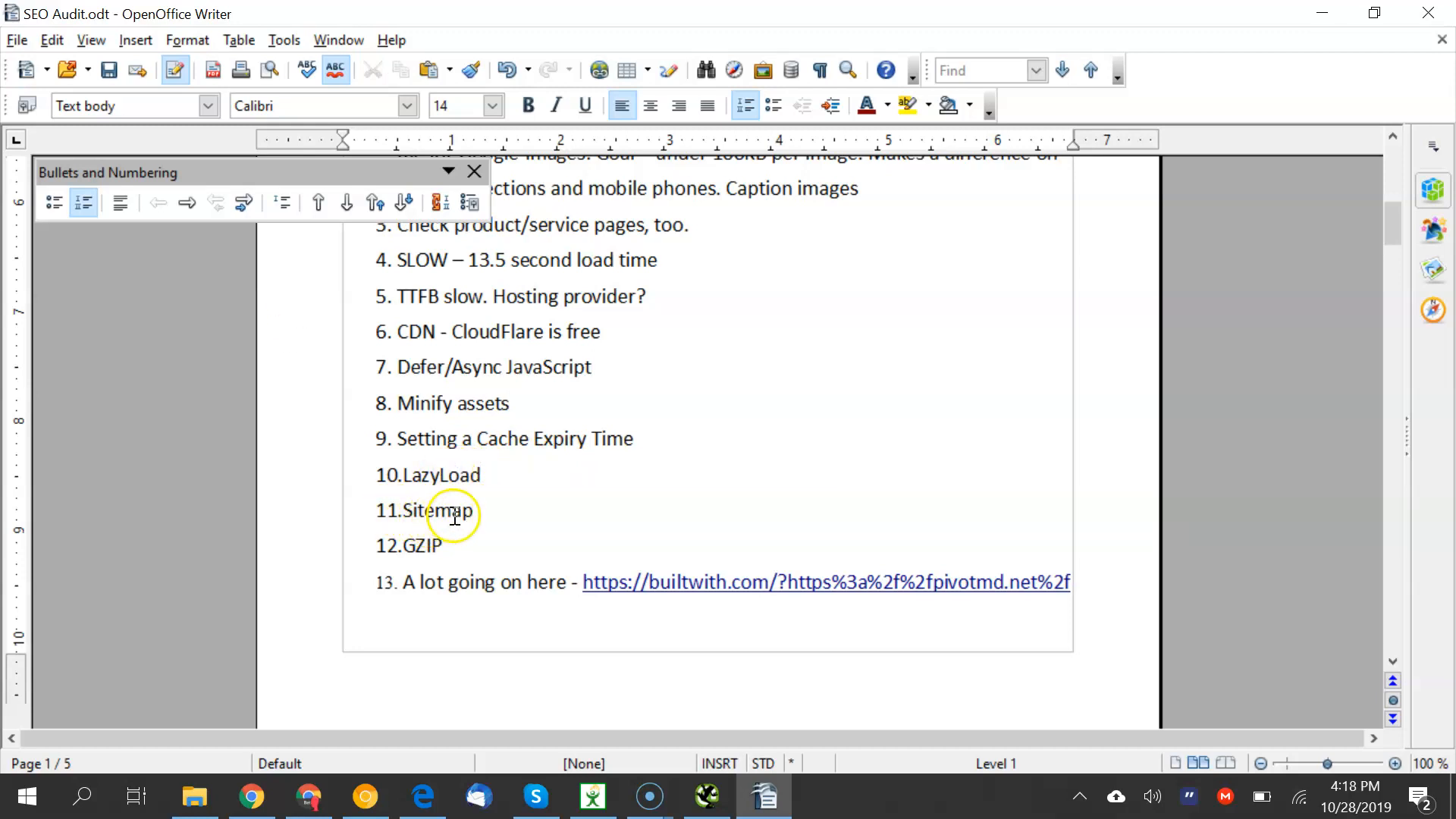
# Copy the BuiltWith link from item 13 of the Website performance list and try to open it in a new Chrome tab
pyautogui.press('Down')
pyautogui.press('Down')
pyautogui.press('Down')
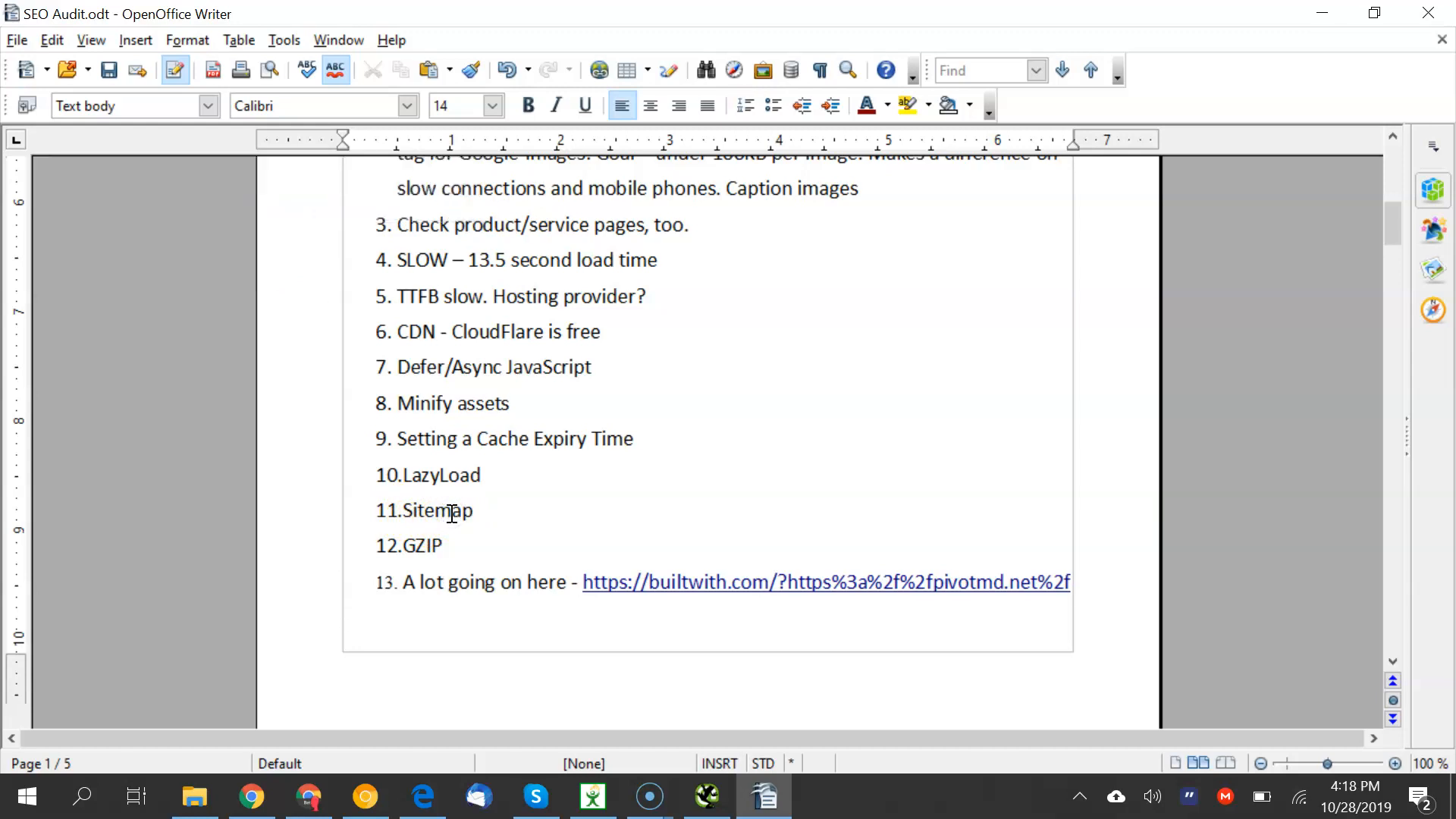
pyautogui.moveTo(578, 583); pyautogui.dragTo(1064, 585)
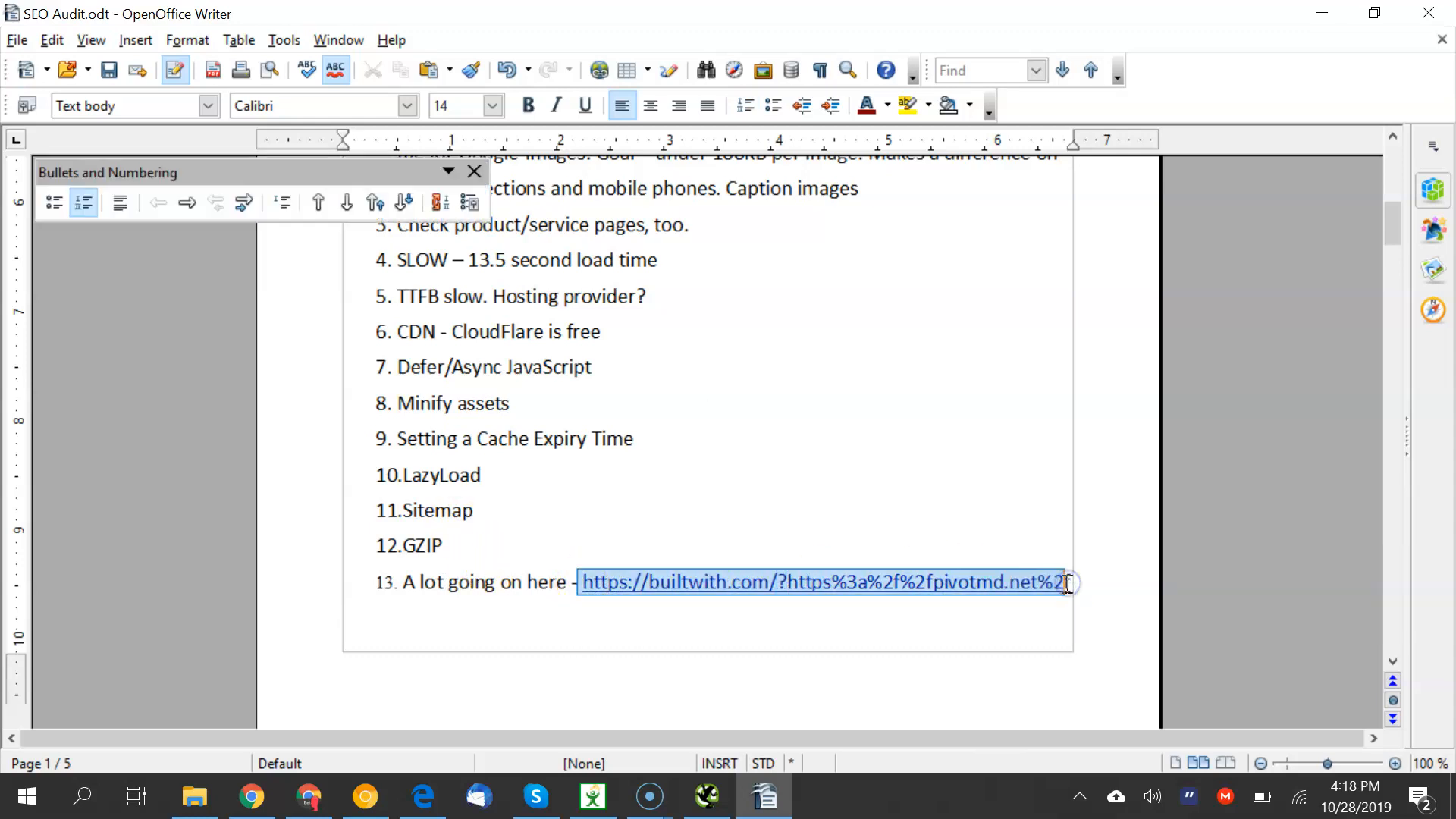
pyautogui.click(251, 798)
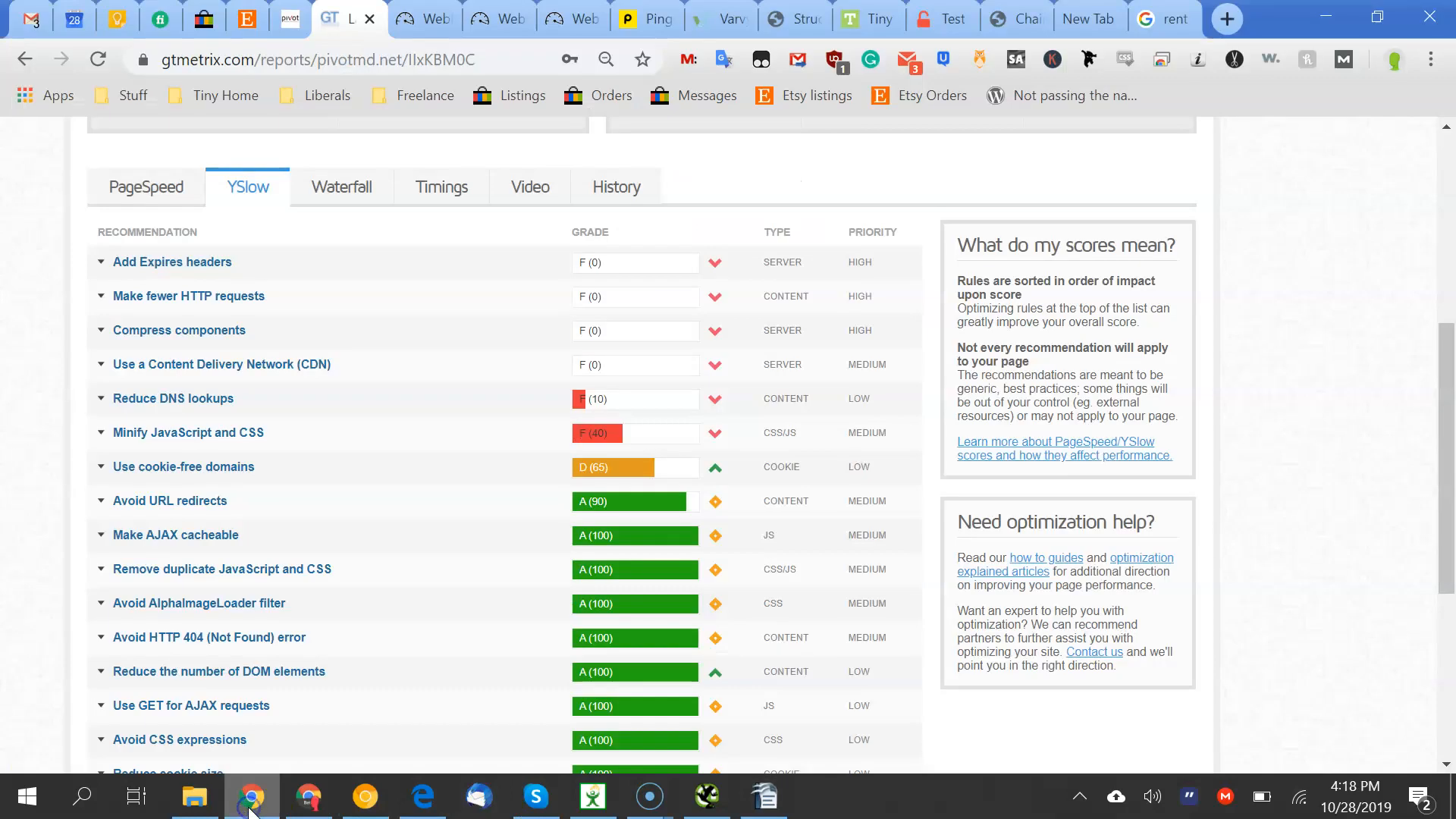
pyautogui.hotkey('ctrl', 't')
pyautogui.write('13. https://builtwith.com/?https%3a%2f%2fpivotmd.net%2')
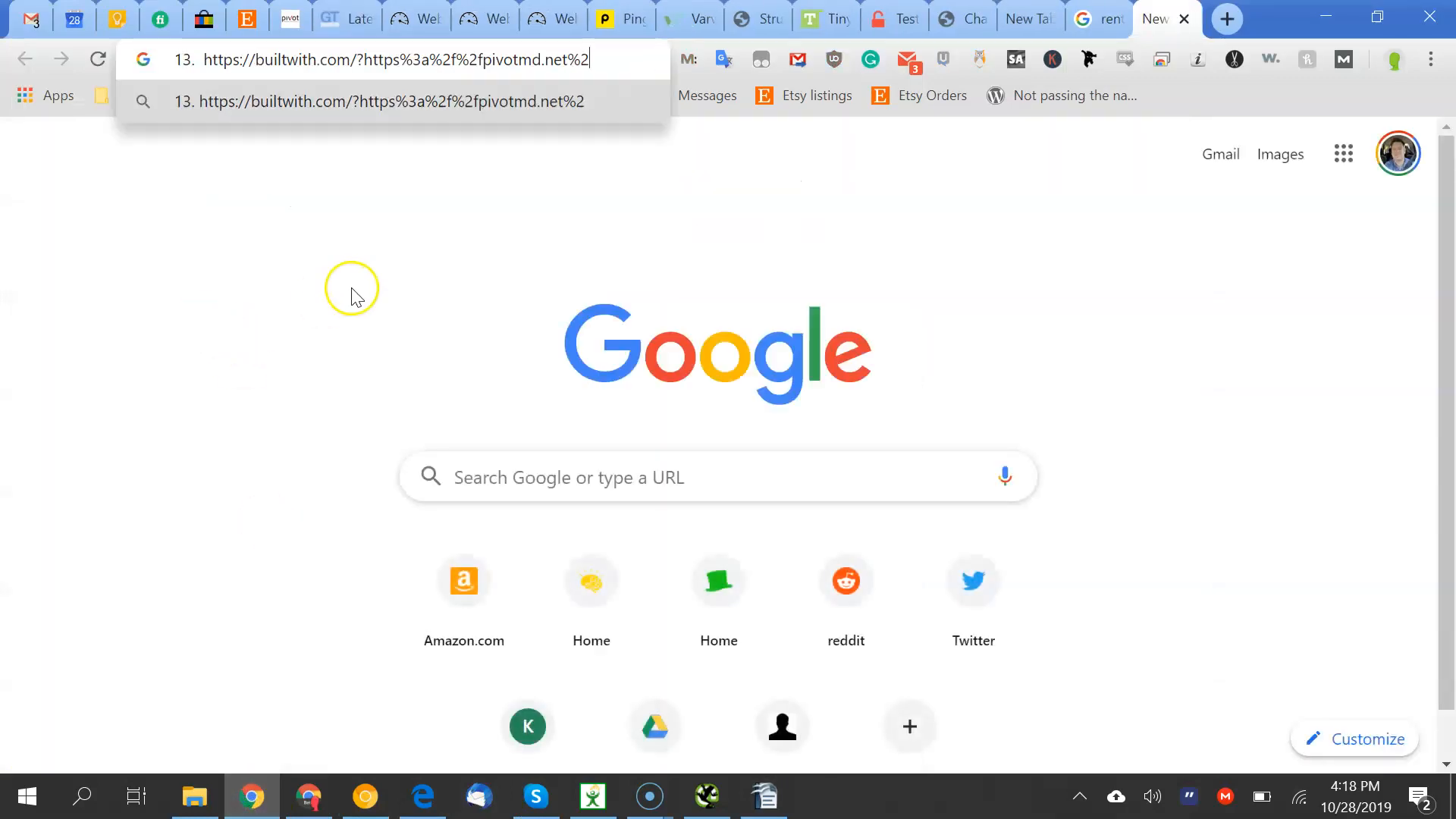
pyautogui.moveTo(202, 59); pyautogui.dragTo(148, 59)
pyautogui.press('BackSpace')
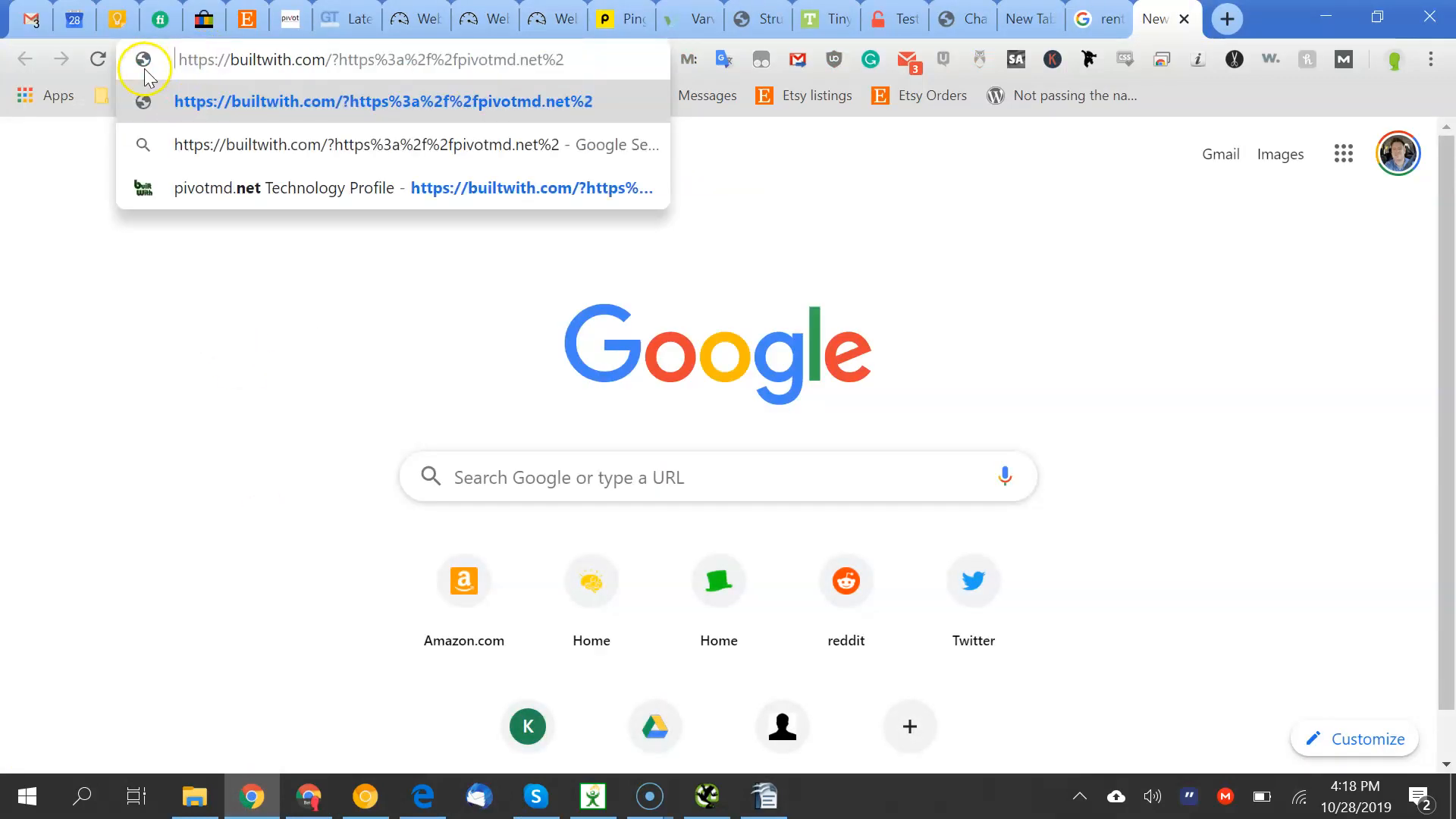
pyautogui.press('Return')
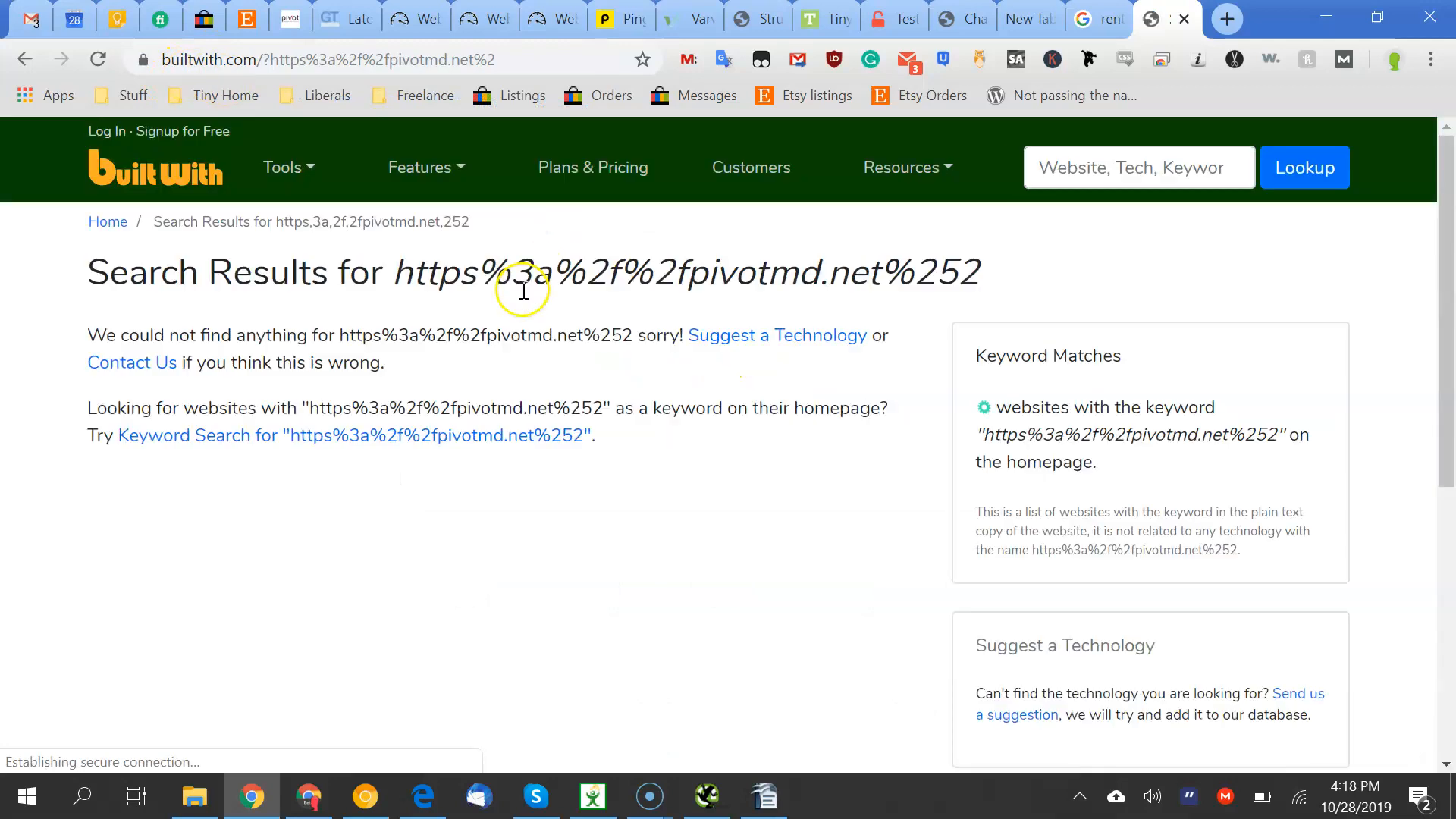
pyautogui.click(1050, 167)
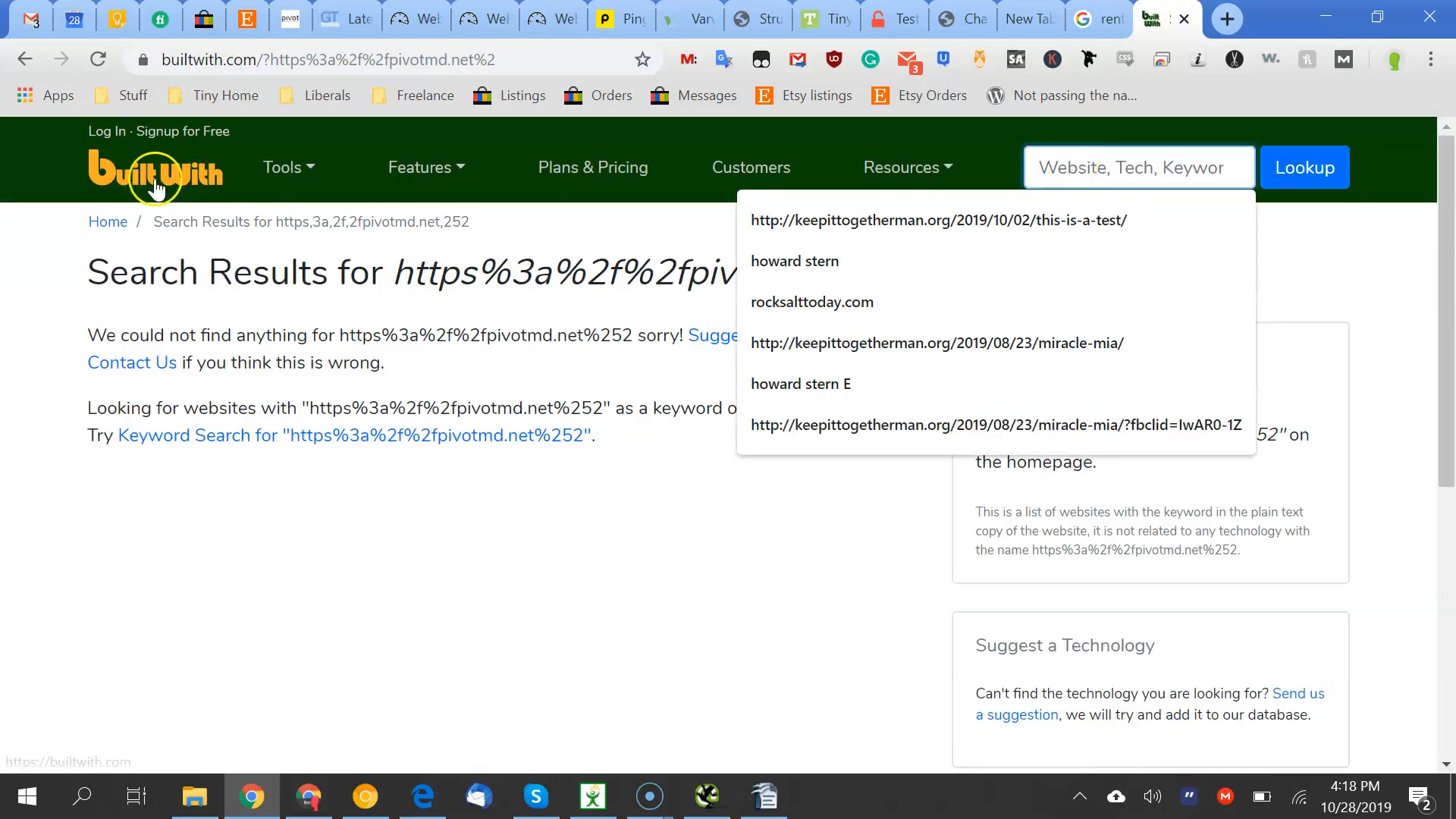
pyautogui.click(153, 186)
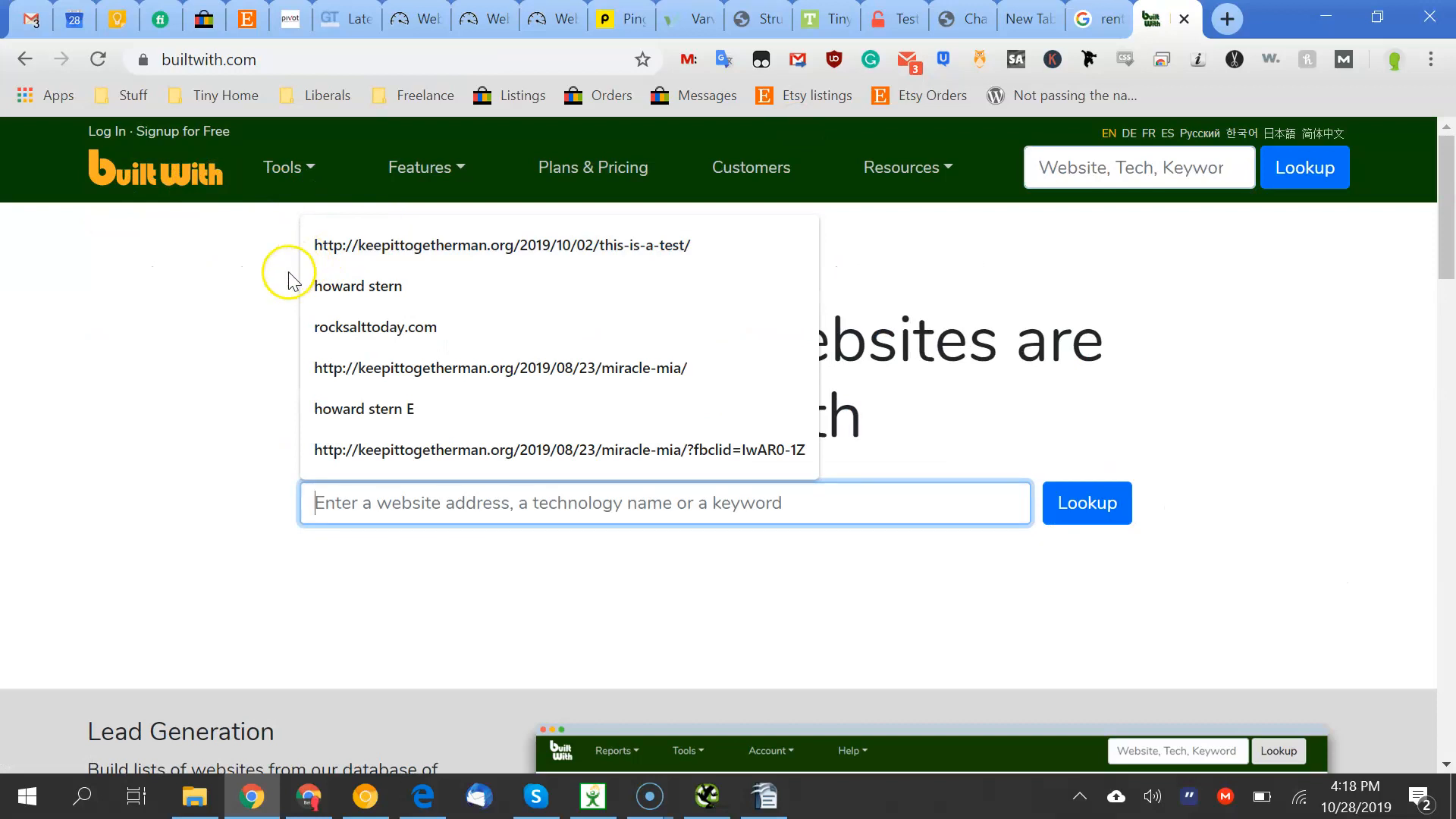
pyautogui.click(258, 332)
pyautogui.click(363, 515)
pyautogui.write('pi')
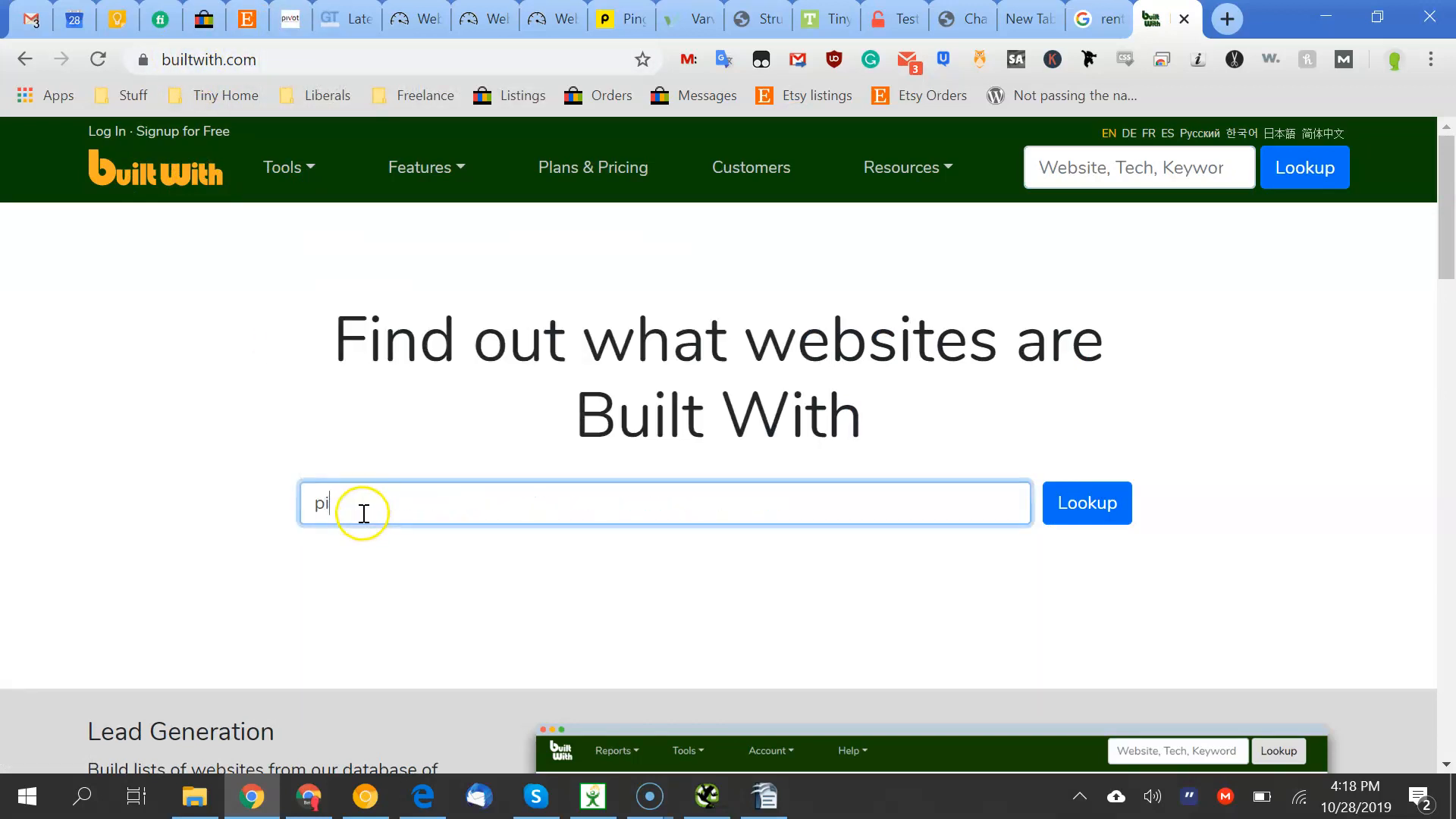
pyautogui.click(289, 22)
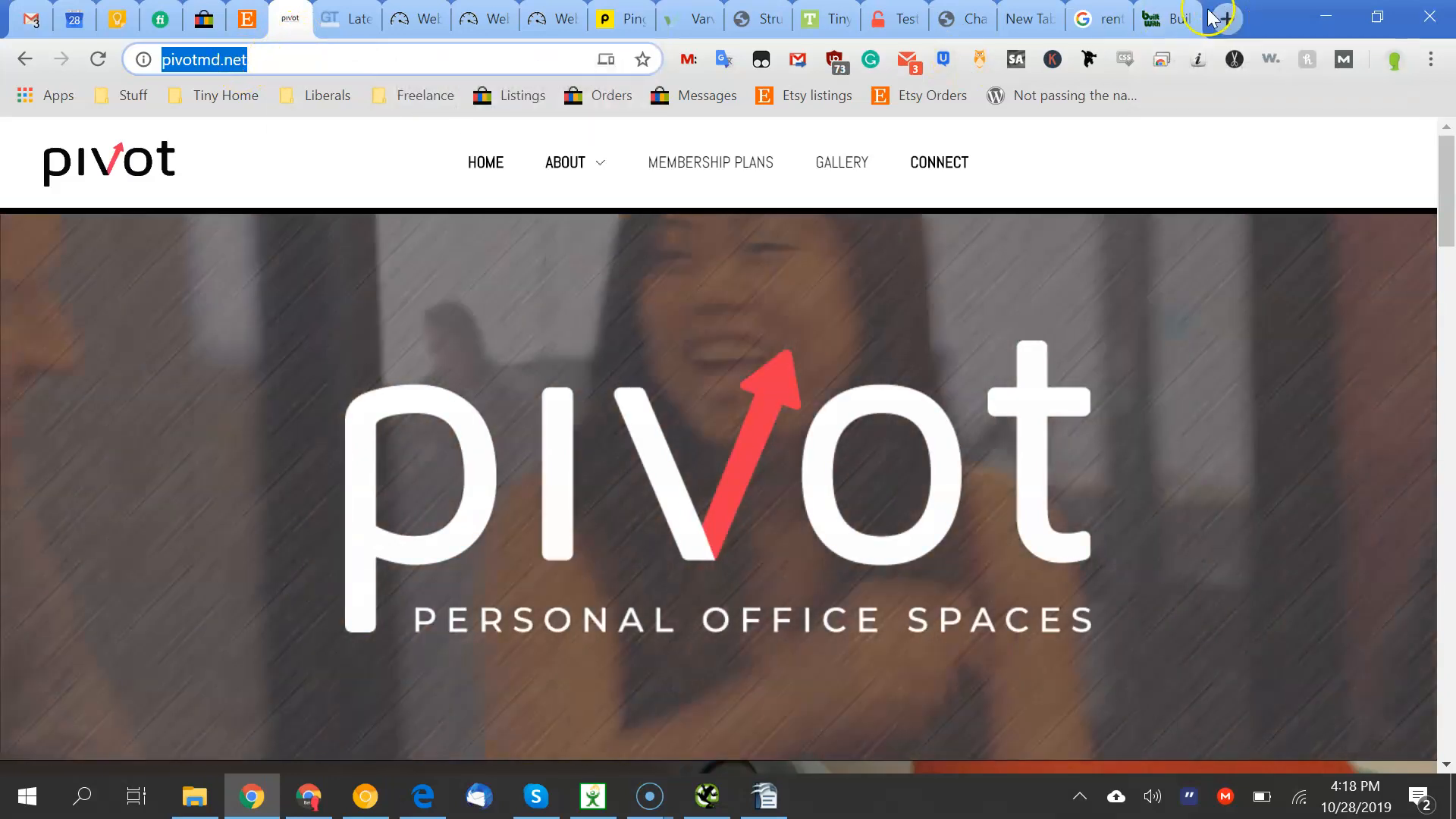
pyautogui.click(1206, 18)
pyautogui.press('BackSpace')
pyautogui.press('BackSpace')
pyautogui.write('https://pivotmd.net/')
pyautogui.press('Return')
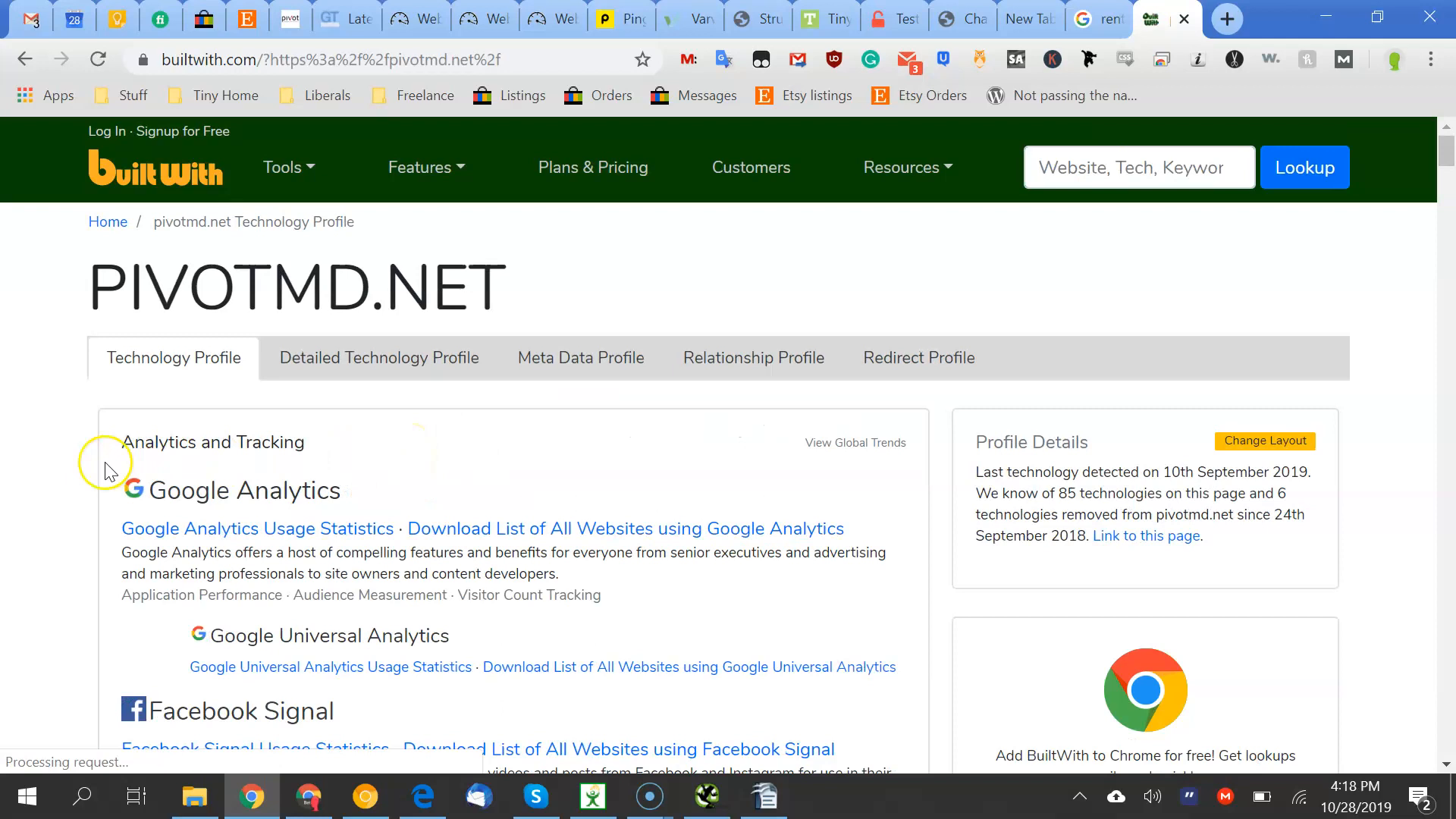
# Review the technologies in the pivotmd.net profile, from analytics and widgets to the end of the list, and return to its beginning
pyautogui.scroll(-2, 122, 471)
pyautogui.scroll(-6, 139, 472)
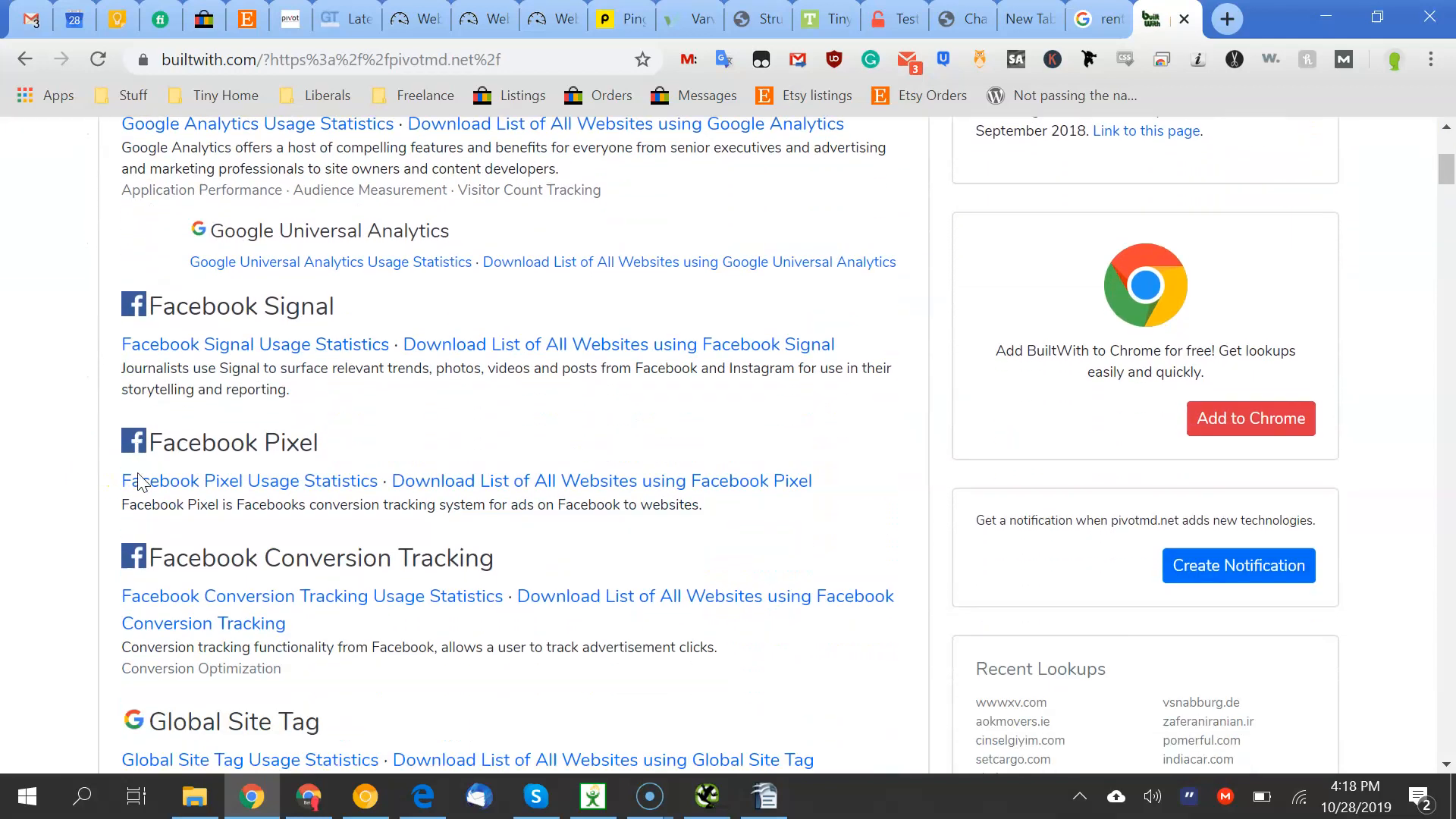
pyautogui.scroll(-6, 139, 478)
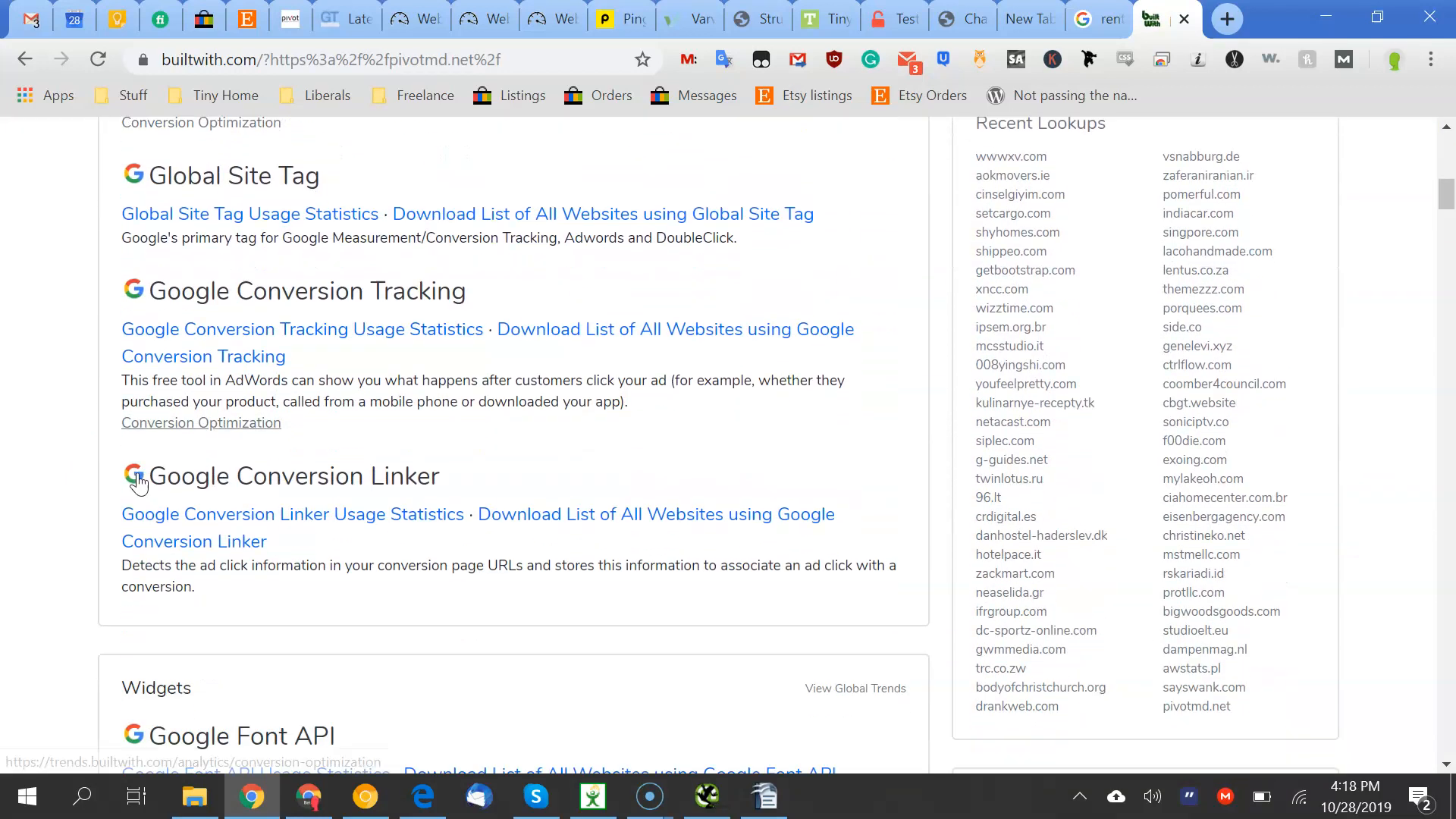
pyautogui.scroll(-7, 138, 475)
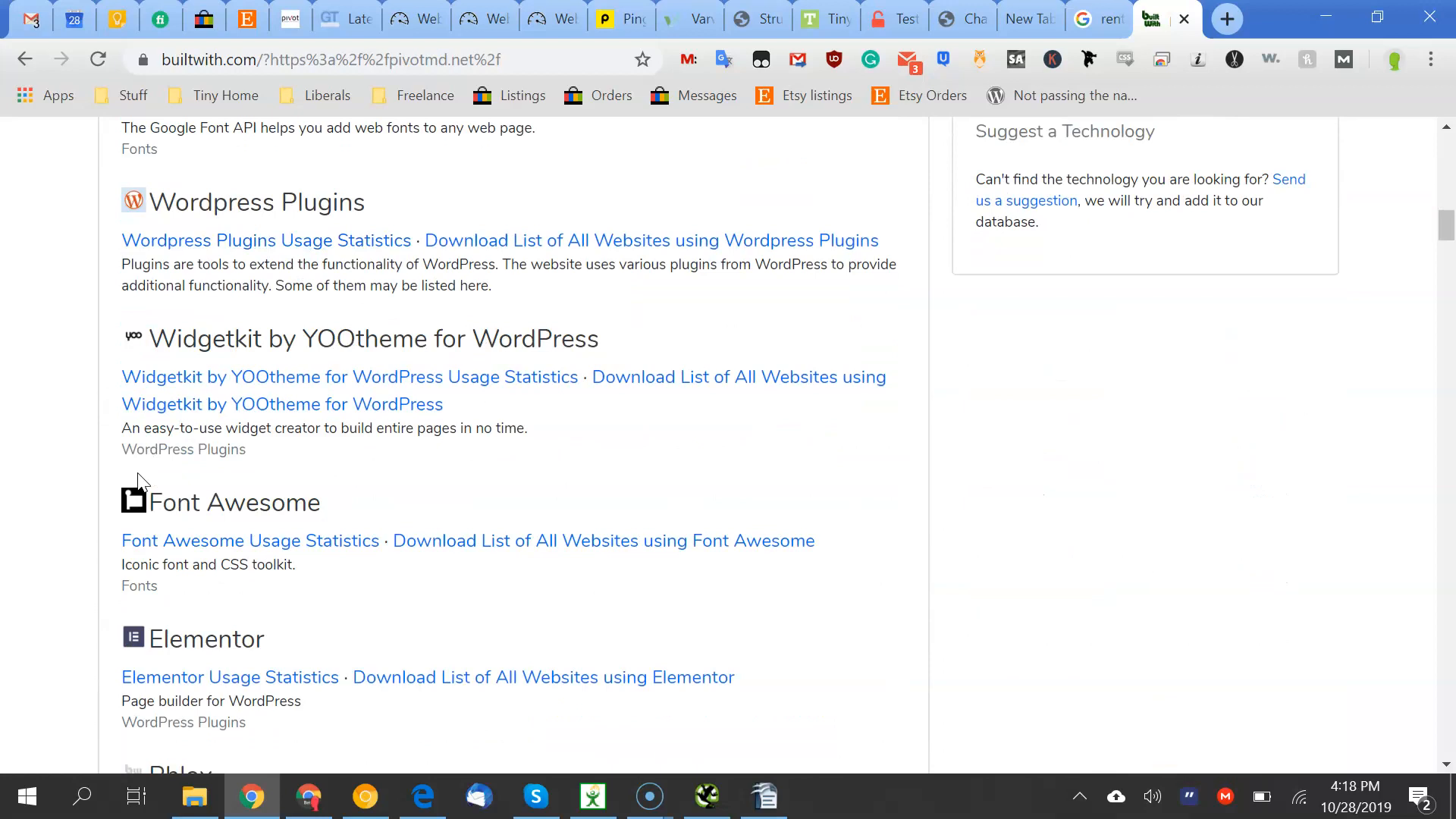
pyautogui.scroll(-9, 139, 482)
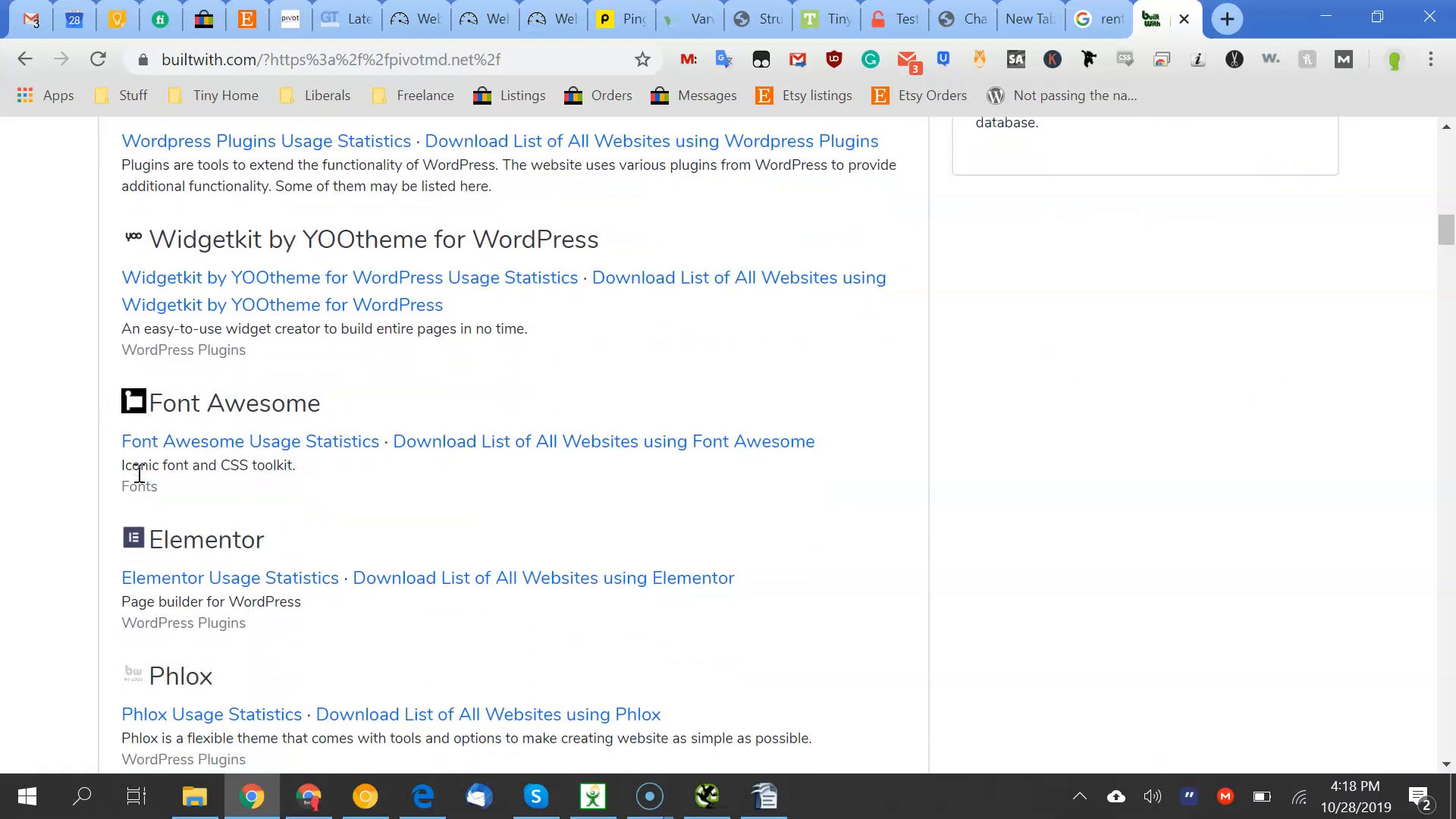
pyautogui.scroll(-12, 139, 478)
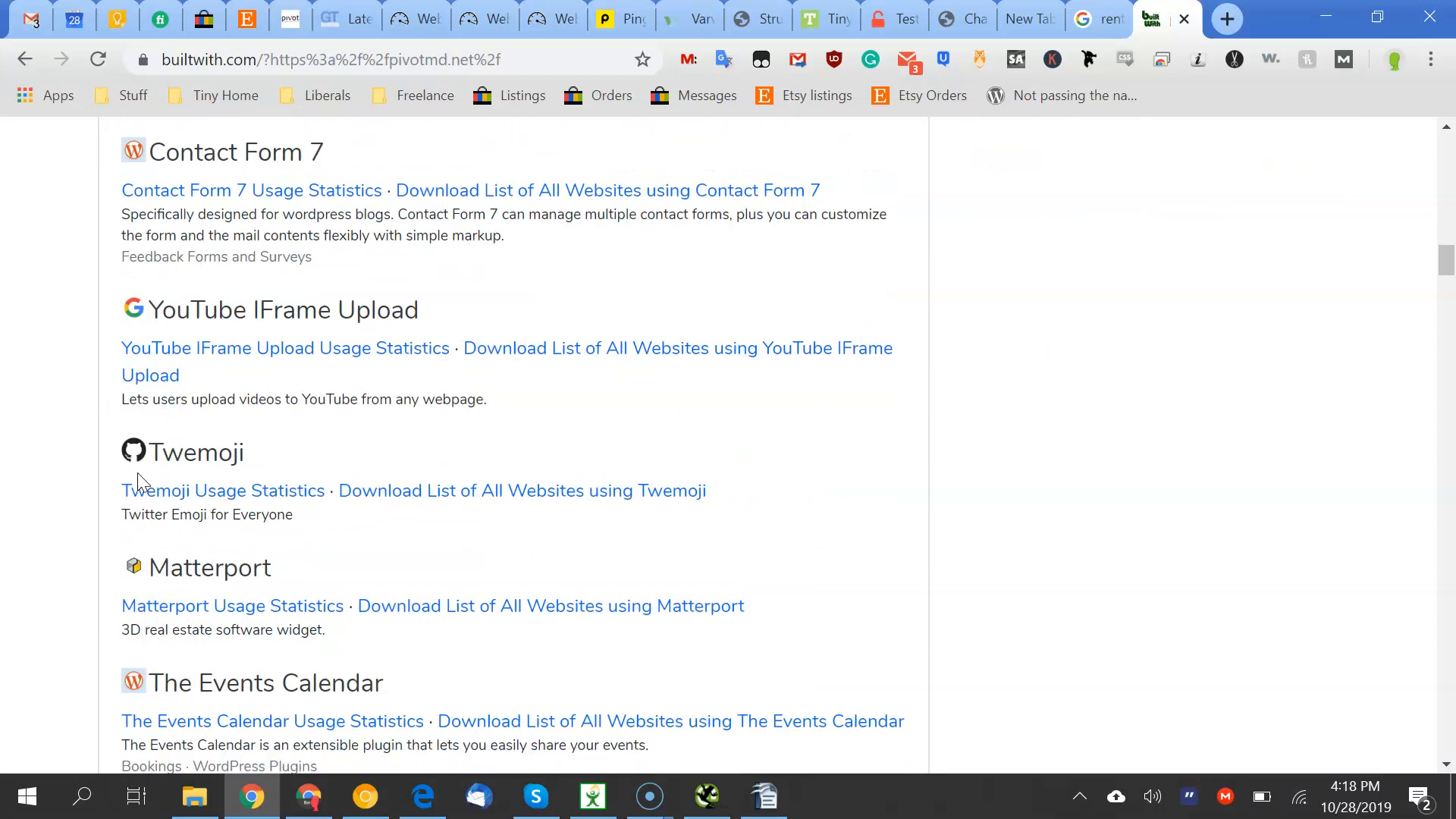
pyautogui.scroll(16, 138, 473)
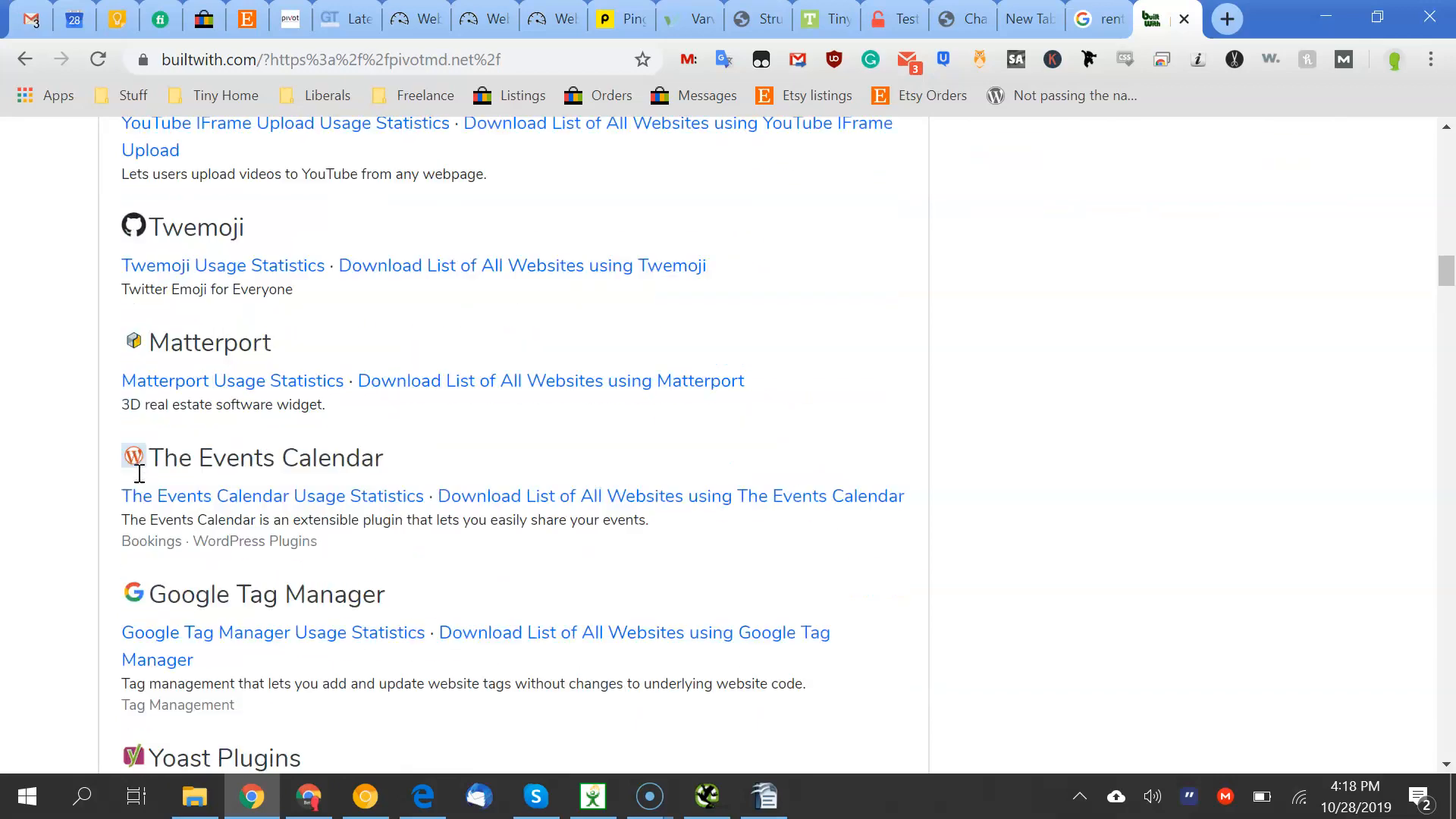
pyautogui.scroll(-20, 139, 473)
pyautogui.scroll(20, 139, 473)
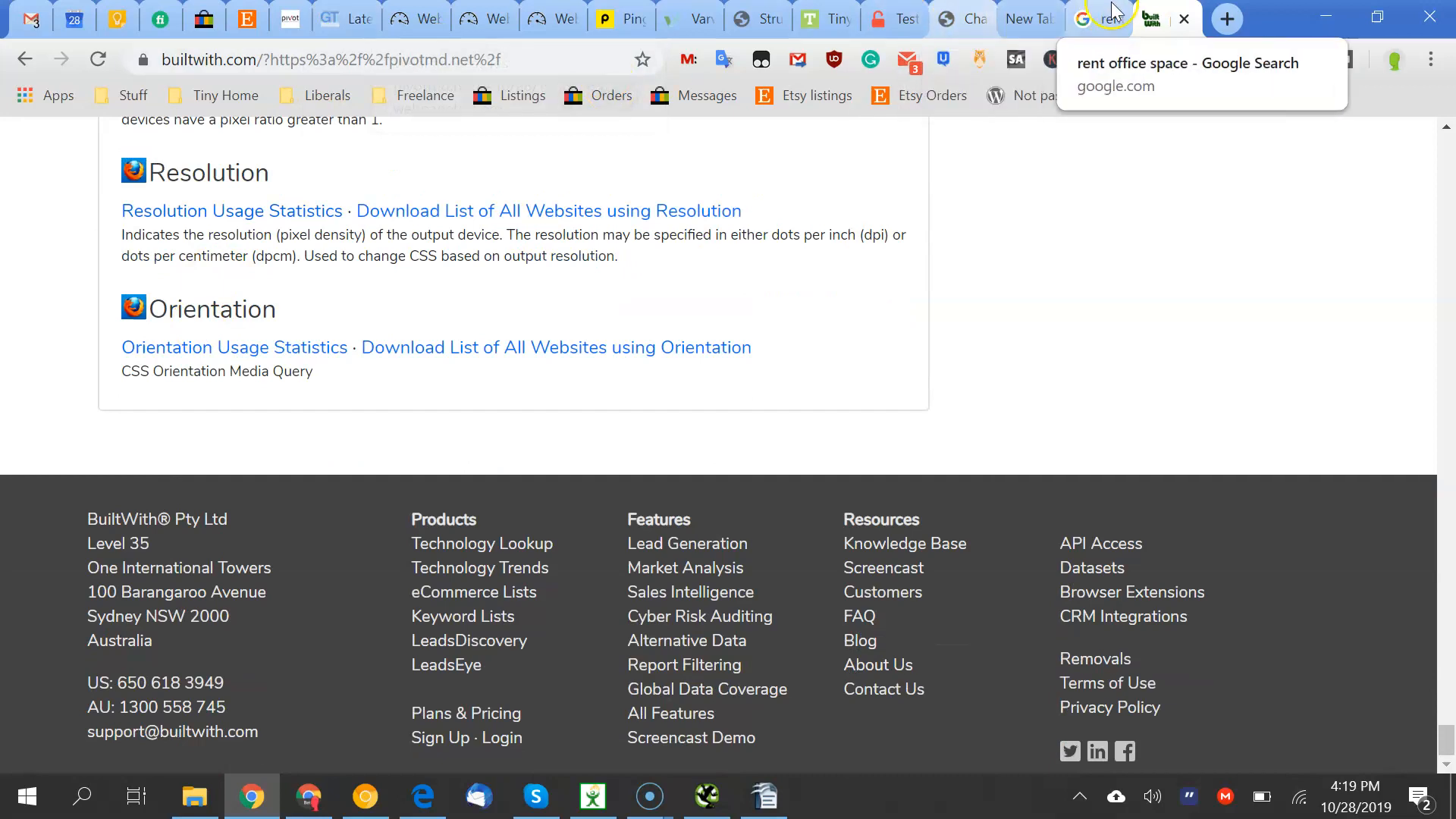
pyautogui.press('pageup')
pyautogui.press('pageup')
pyautogui.press('pageup')
pyautogui.press('pageup')
pyautogui.press('pageup')
pyautogui.press('pageup')
pyautogui.press('pageup')
pyautogui.press('pageup')
pyautogui.press('pageup')
pyautogui.press('pageup')
pyautogui.press('pageup')
pyautogui.press('pageup')
pyautogui.press('pageup')
pyautogui.press('Home')
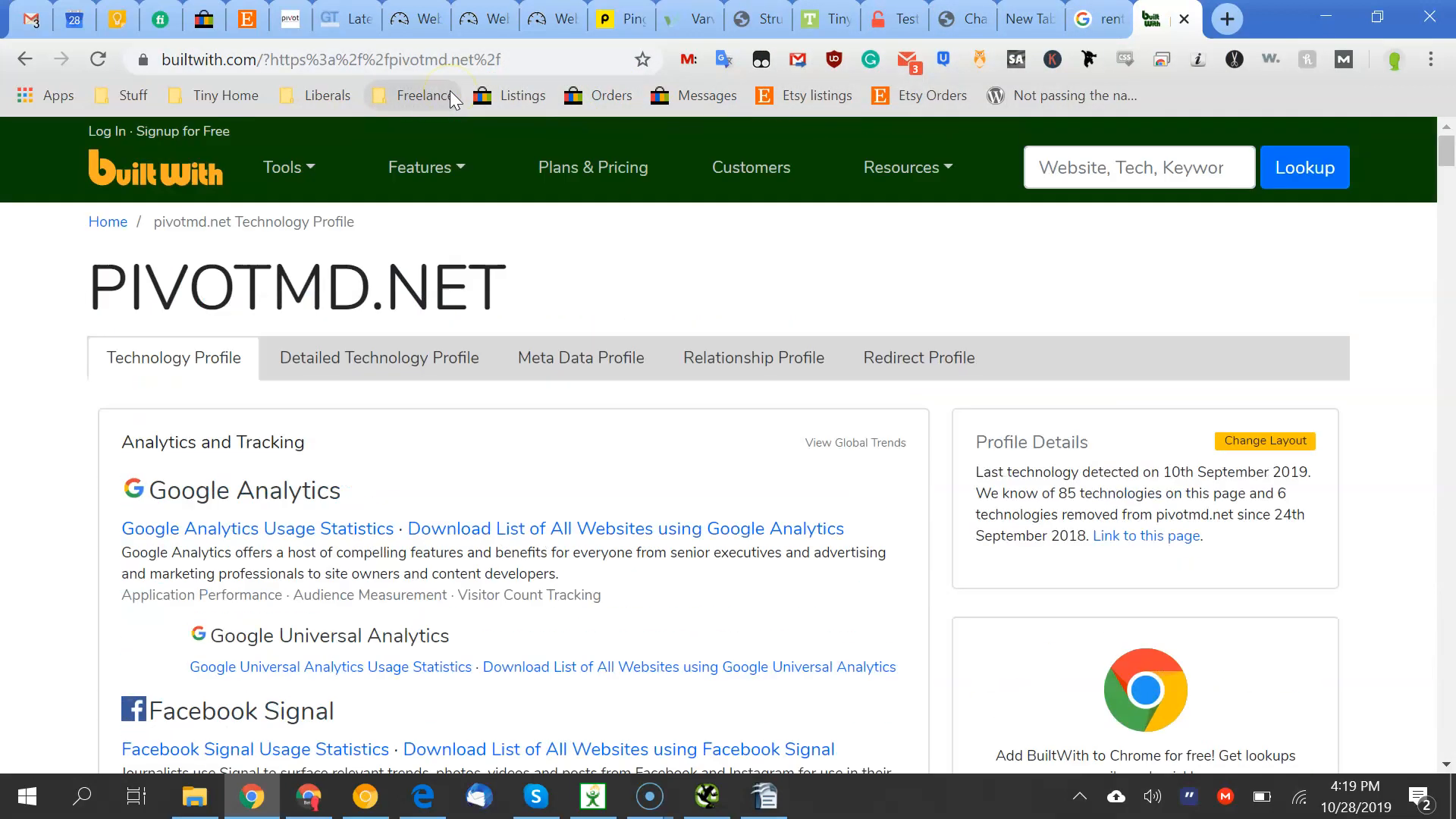
# Look up InterestingAnswers.com on BuiltWith and skim its technology profile for comparison
pyautogui.click(137, 186)
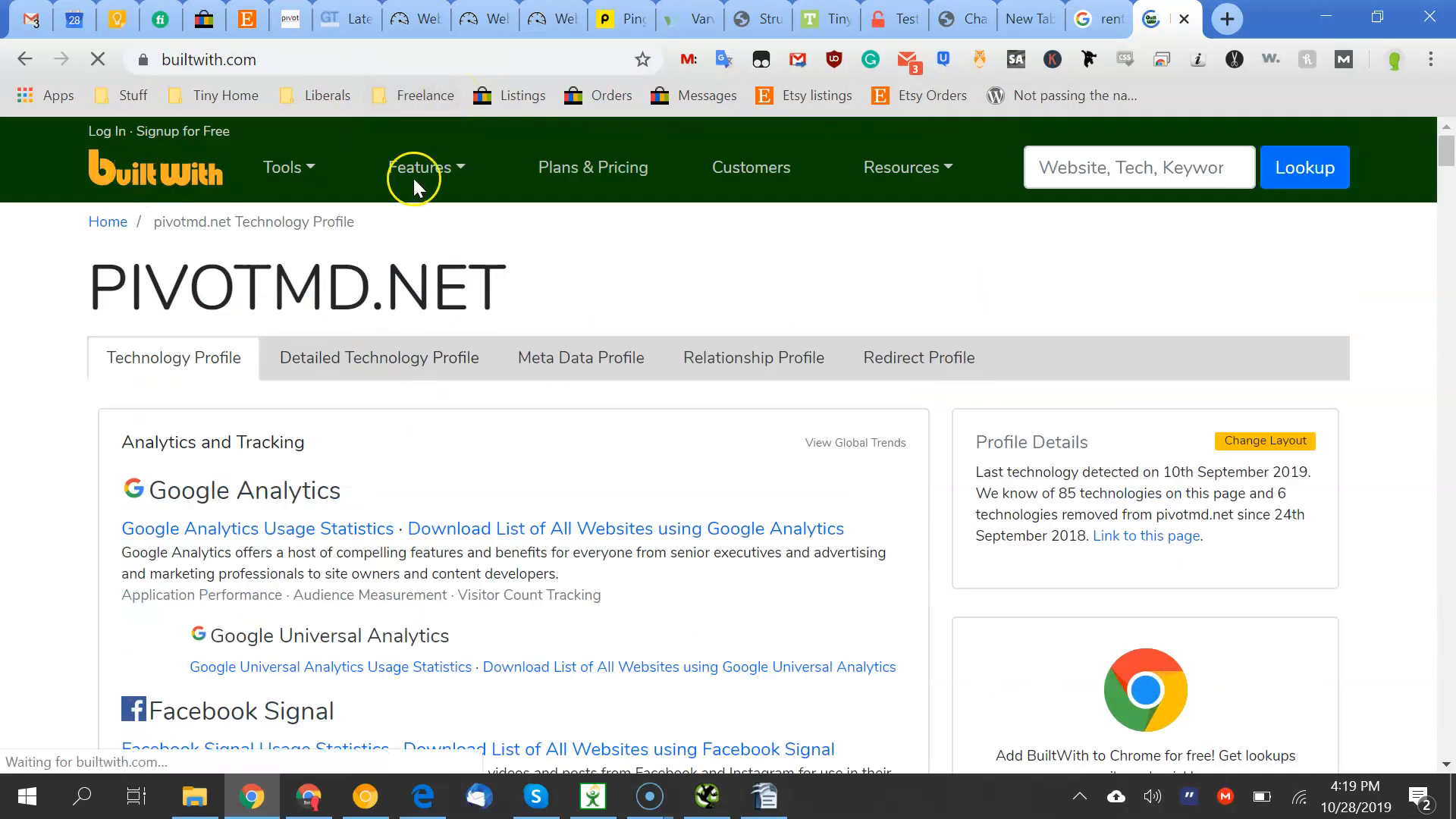
pyautogui.write('v')
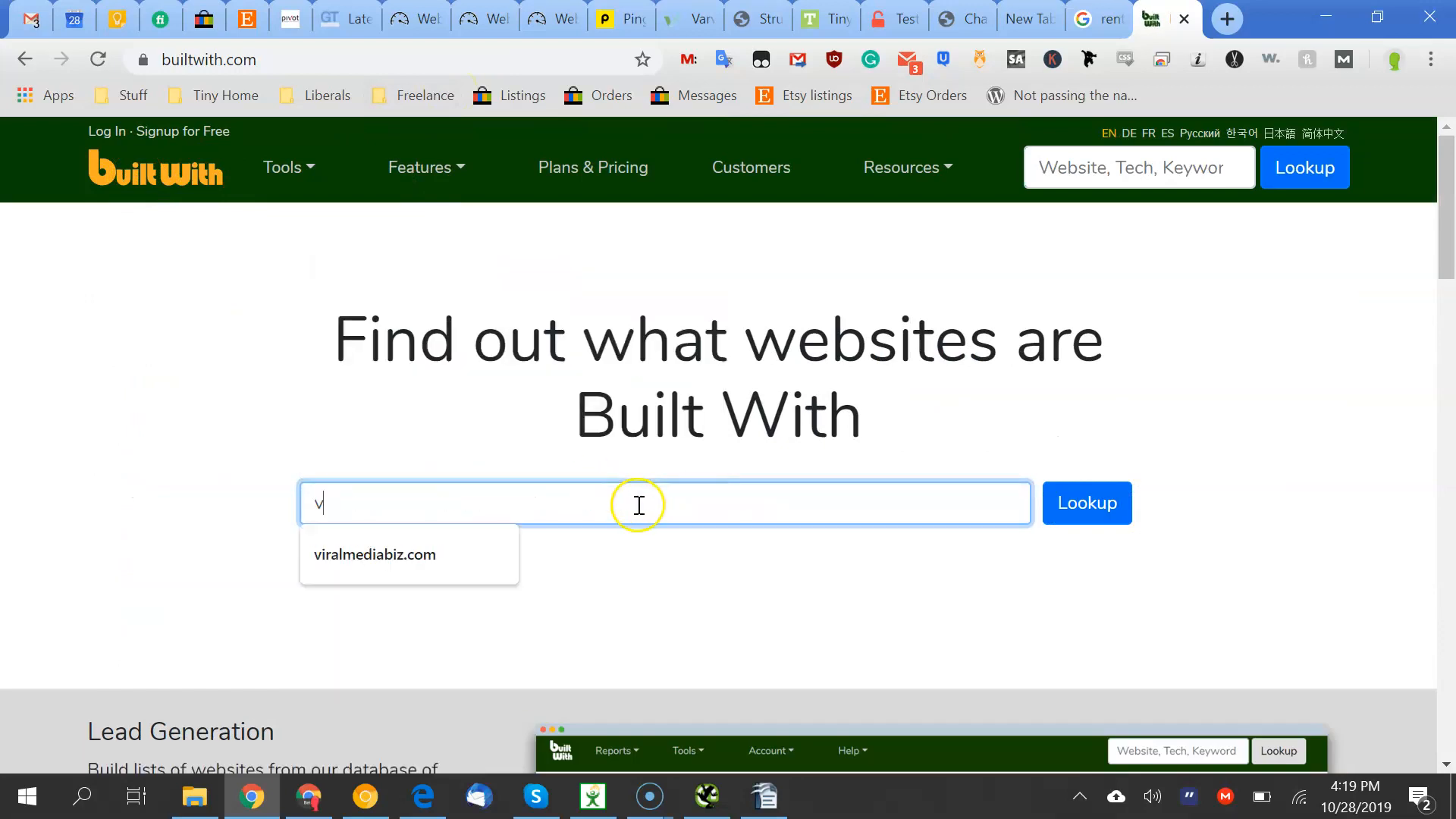
pyautogui.press('BackSpace')
pyautogui.write('InterestingAnswers.com')
pyautogui.click(1092, 506)
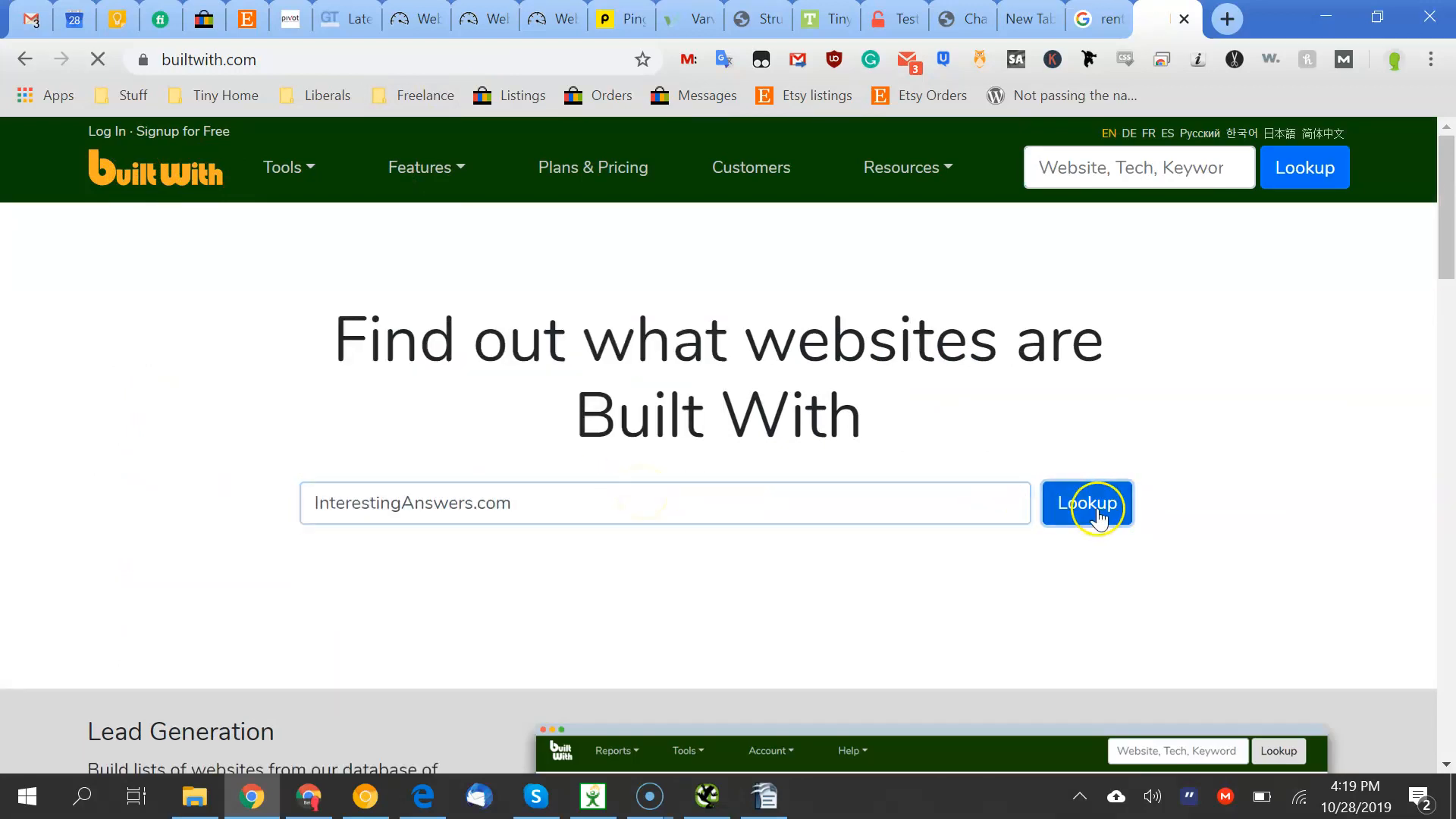
pyautogui.scroll(-5, 735, 414)
pyautogui.scroll(-2, 735, 414)
pyautogui.scroll(8, 735, 414)
# Look up ibm.com on BuiltWith and skim its language, media, content management and JavaScript technologies
pyautogui.click(194, 171)
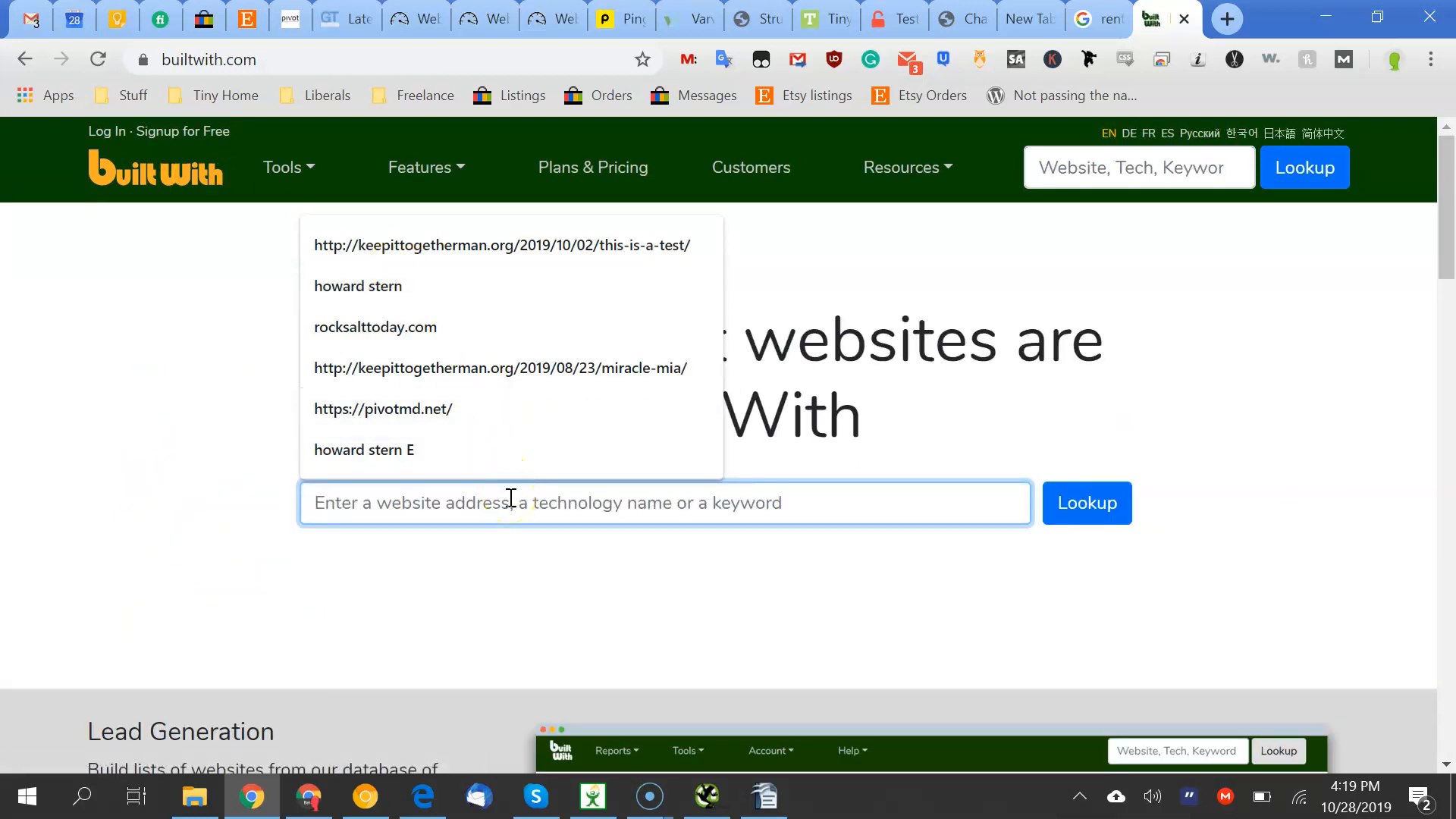
pyautogui.write('ibm.com')
pyautogui.press('Tab')
pyautogui.press('Return')
pyautogui.scroll(-20, 375, 547)
pyautogui.scroll(10, 375, 546)
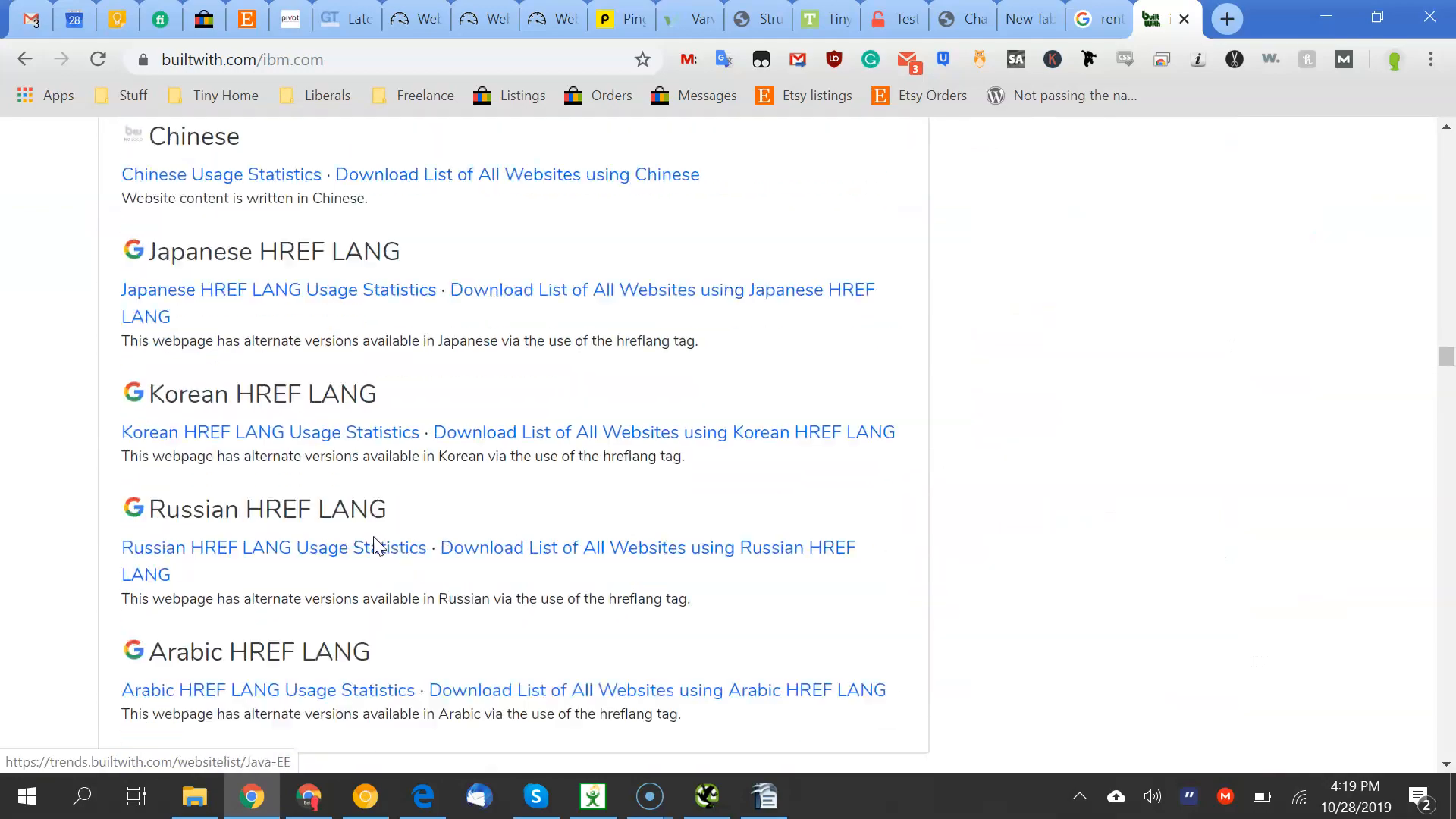
pyautogui.scroll(-20, 375, 546)
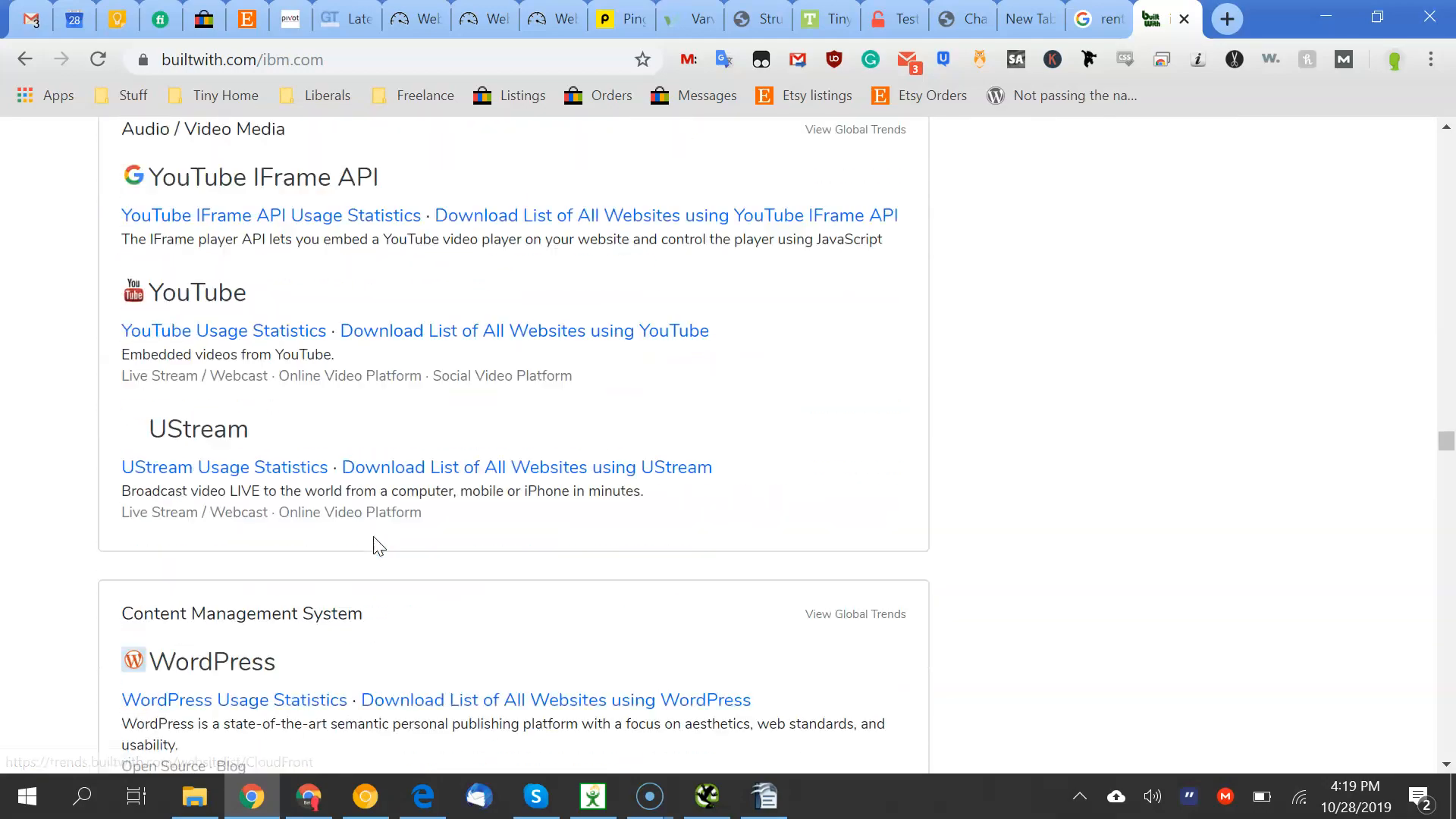
pyautogui.scroll(-15, 376, 545)
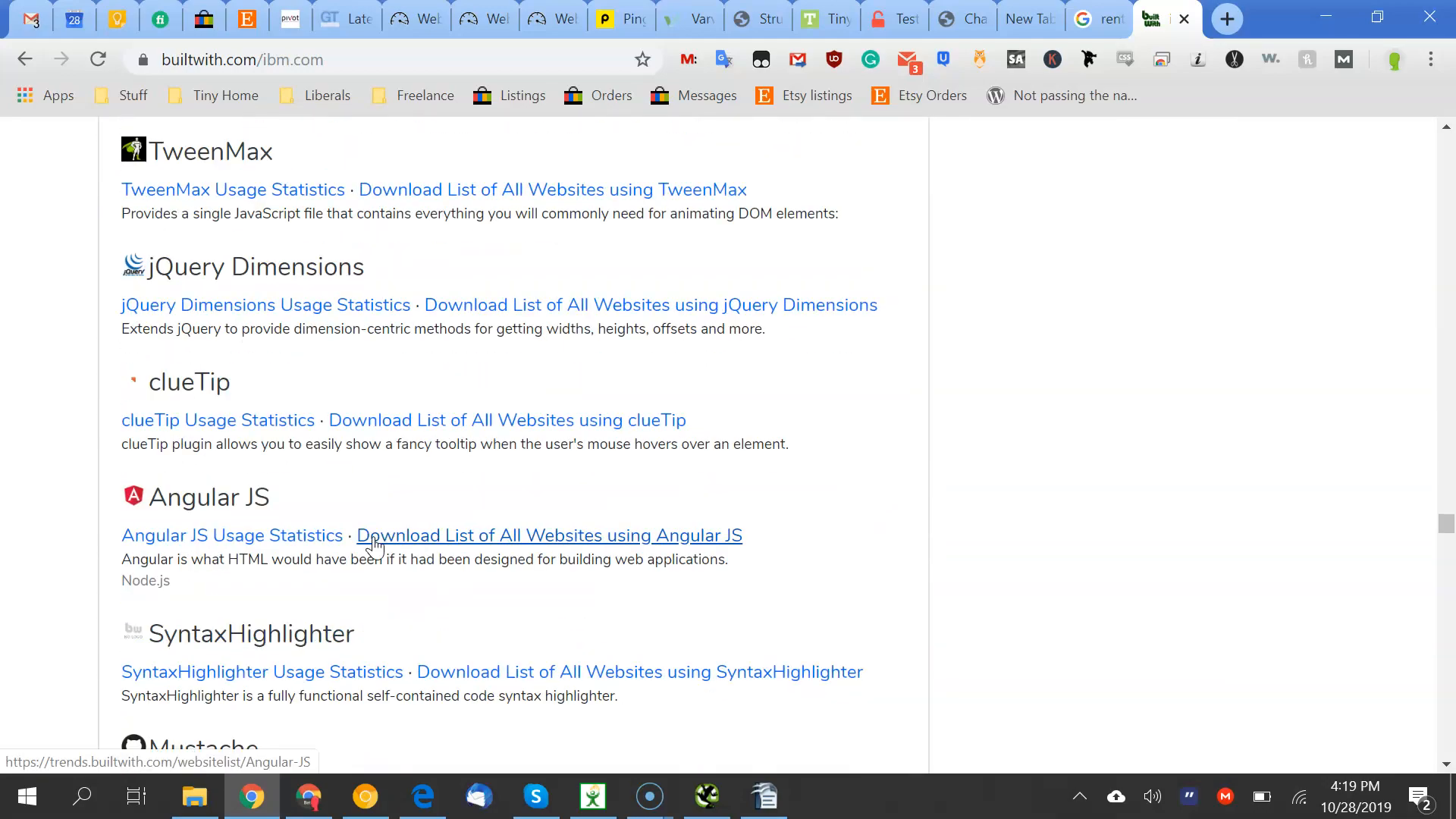
pyautogui.scroll(2, 375, 545)
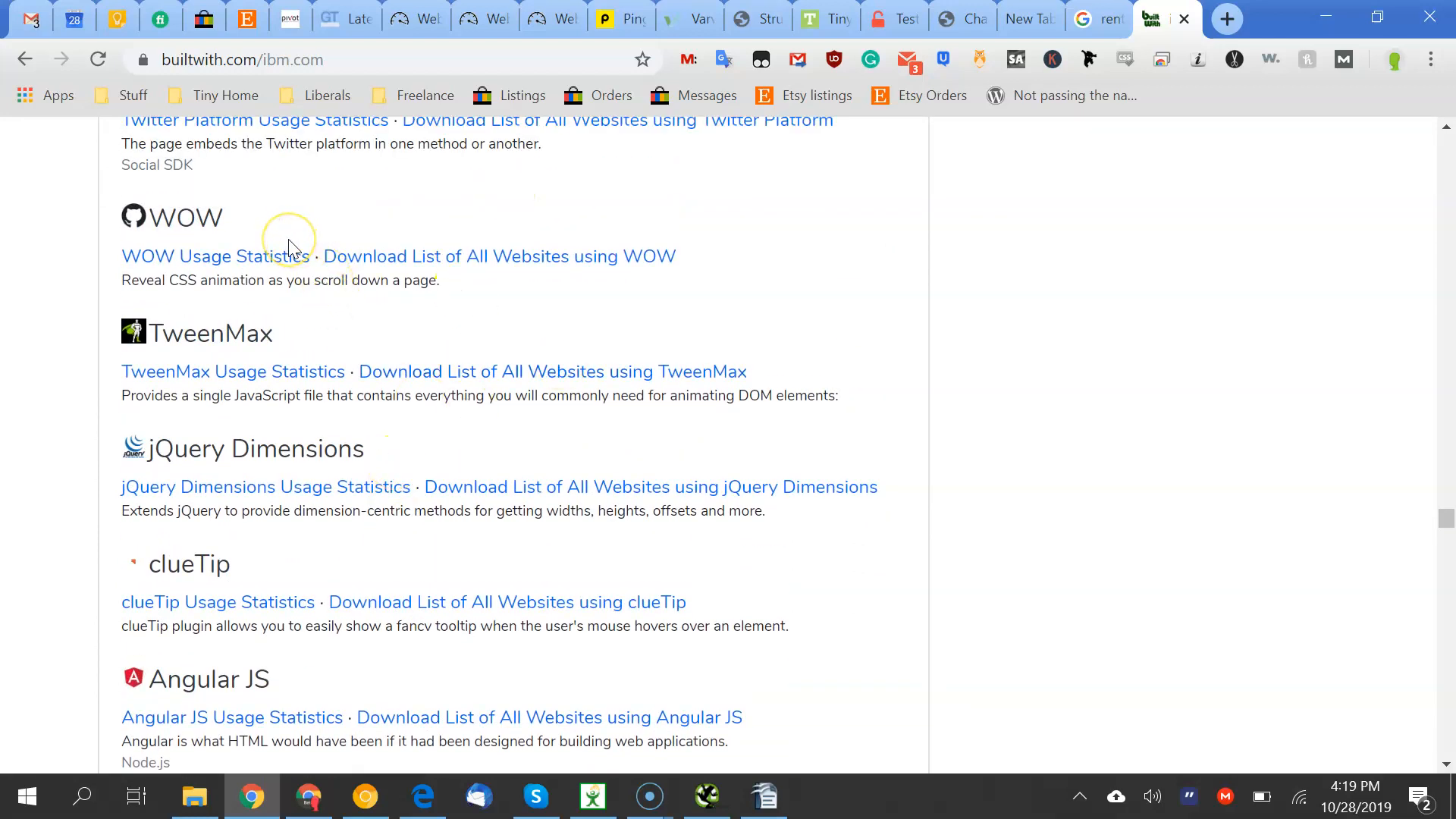
# Switch to the SEO Audit document and show the Meta data / Schema section, pointing out the LocalBusiness, Place schema item
pyautogui.click(350, 19)
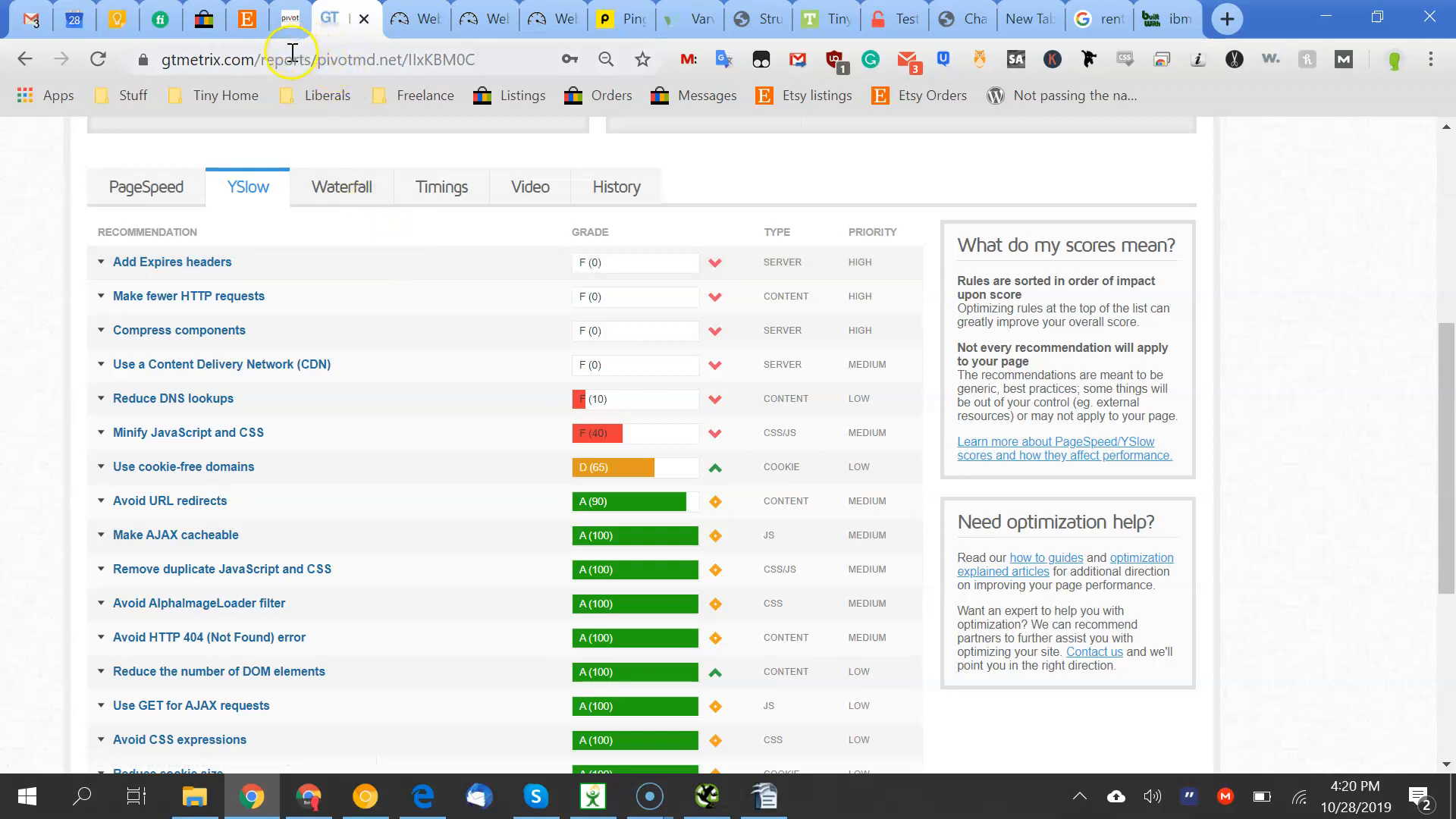
pyautogui.click(770, 802)
pyautogui.click(772, 807)
pyautogui.click(773, 807)
pyautogui.click(750, 507)
pyautogui.scroll(-5, 751, 507)
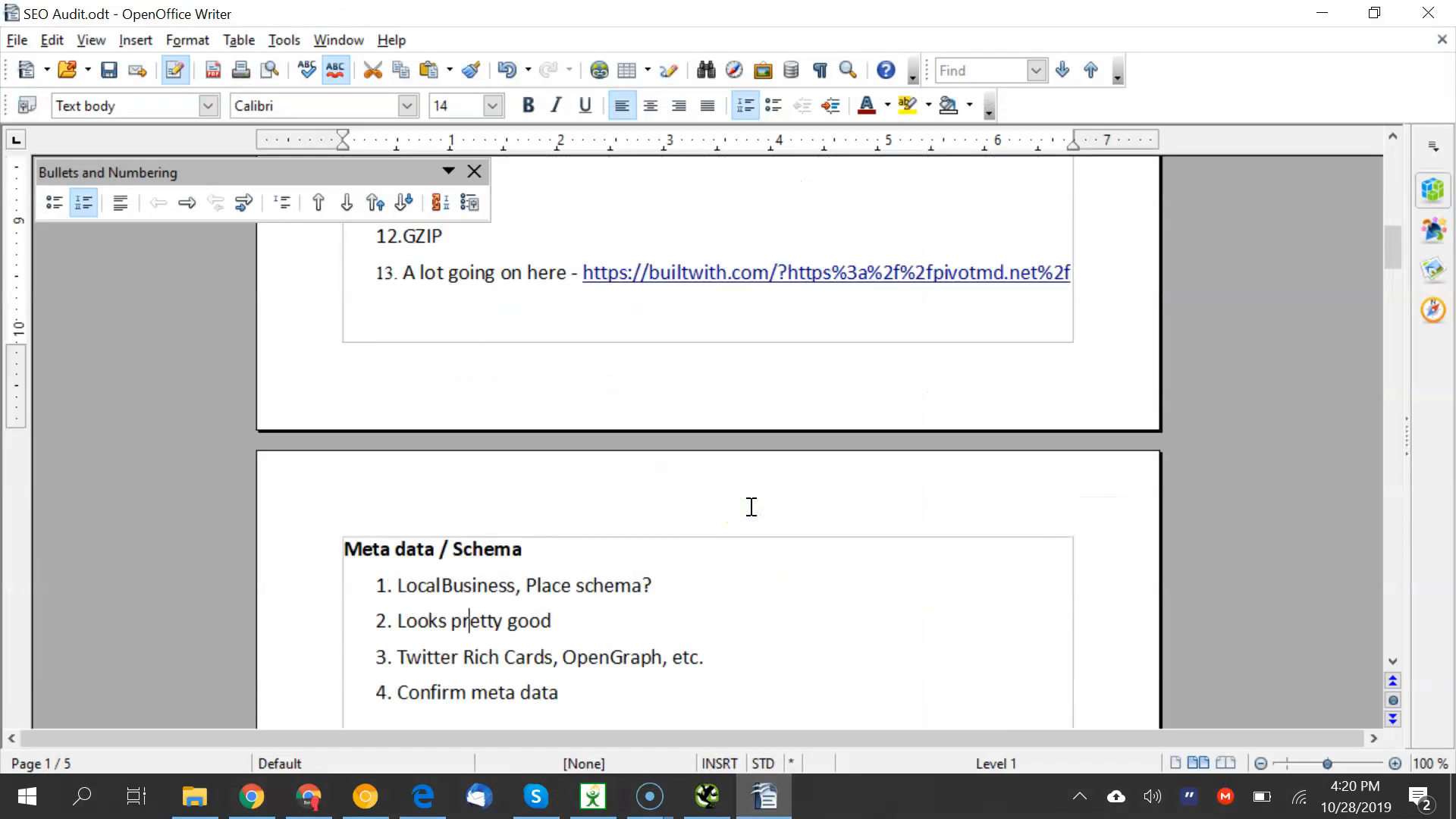
pyautogui.press('Down')
pyautogui.press('Down')
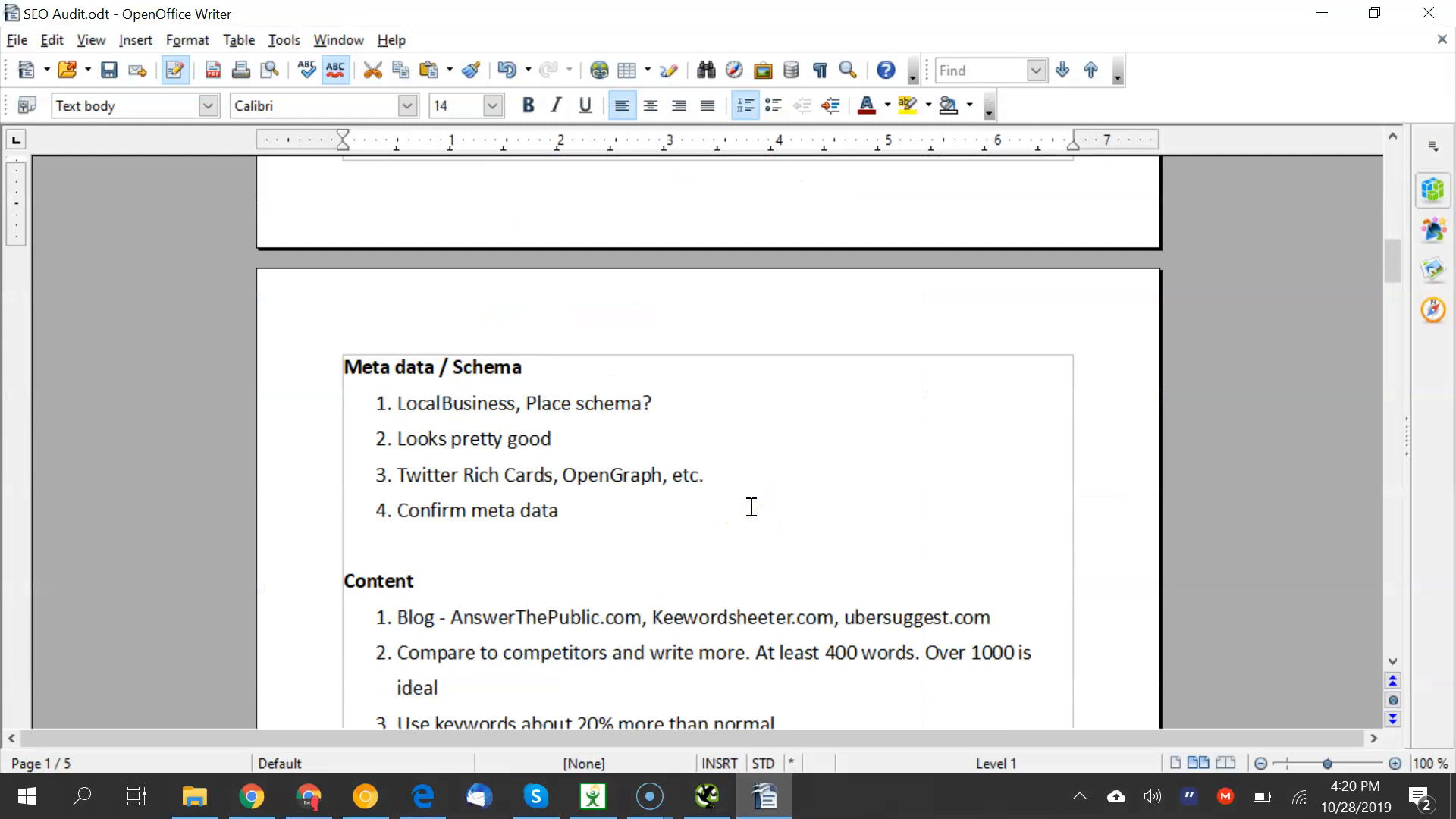
pyautogui.click(430, 406)
pyautogui.moveTo(430, 406); pyautogui.dragTo(469, 419)
pyautogui.click(446, 403)
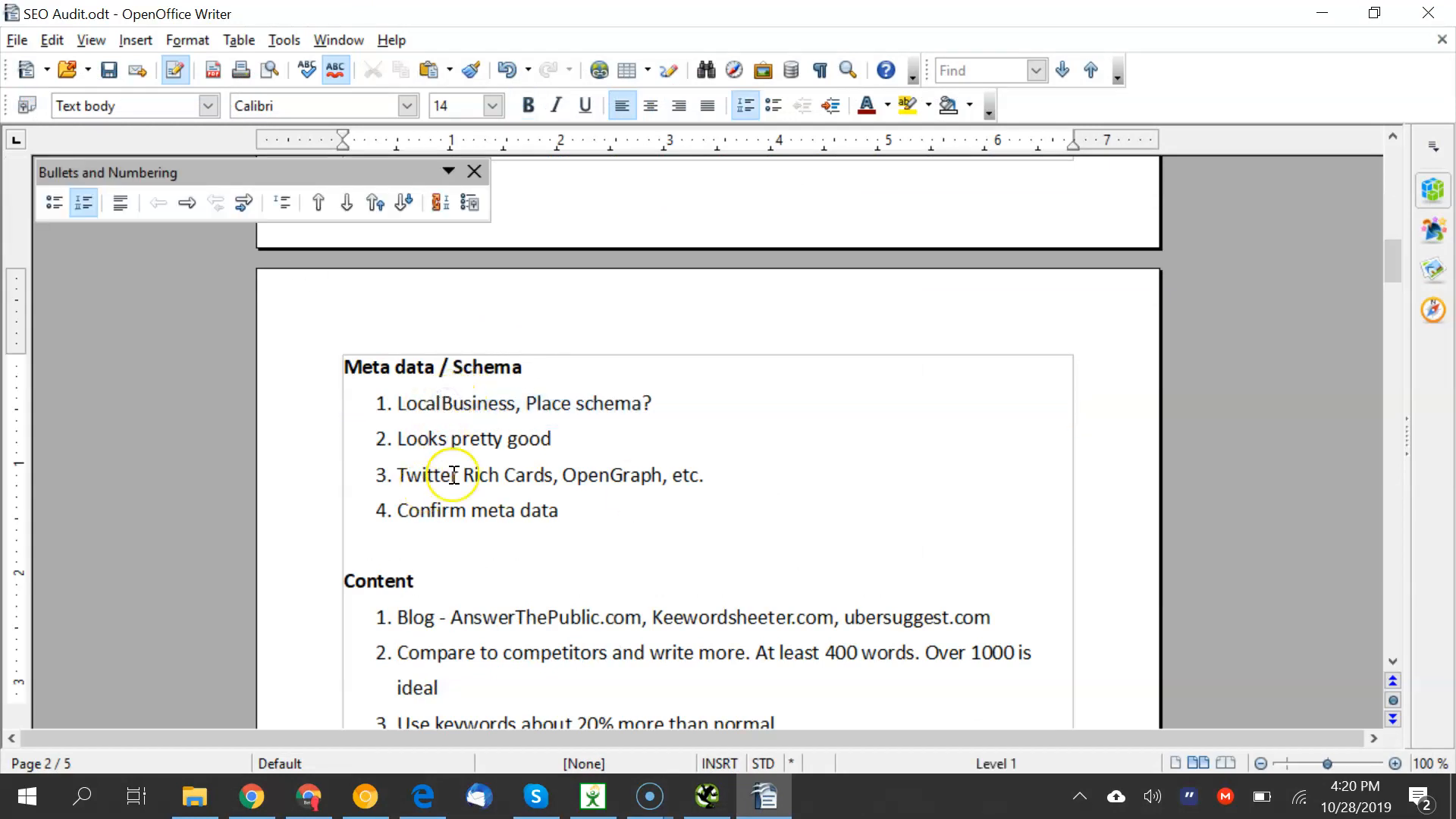
# Switch to Chrome, search Google for "chili recipe" in a new tab, and examine the recipe cards and rich results
pyautogui.click(253, 796)
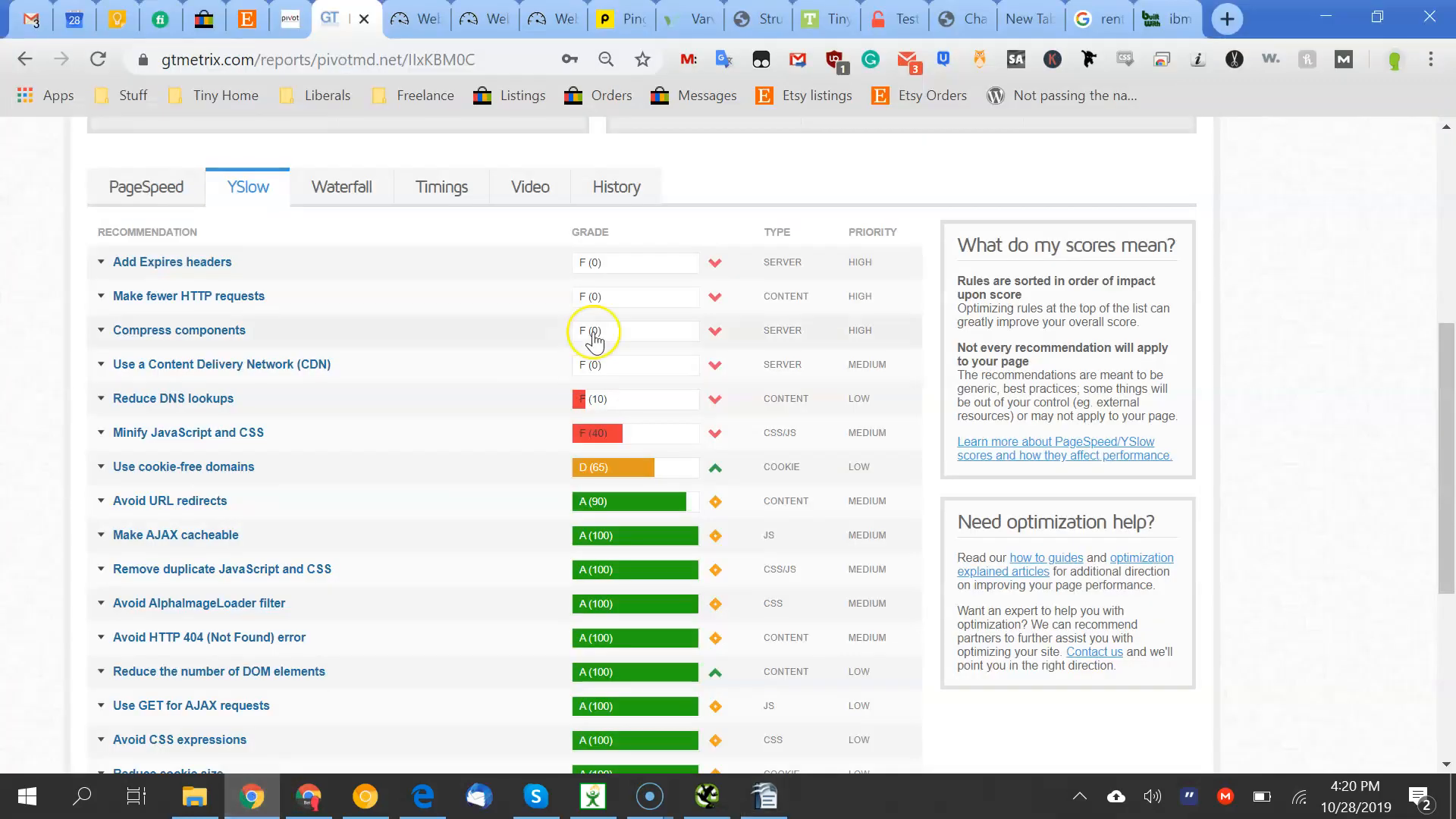
pyautogui.hotkey('ctrl', 't')
pyautogui.write('chili re')
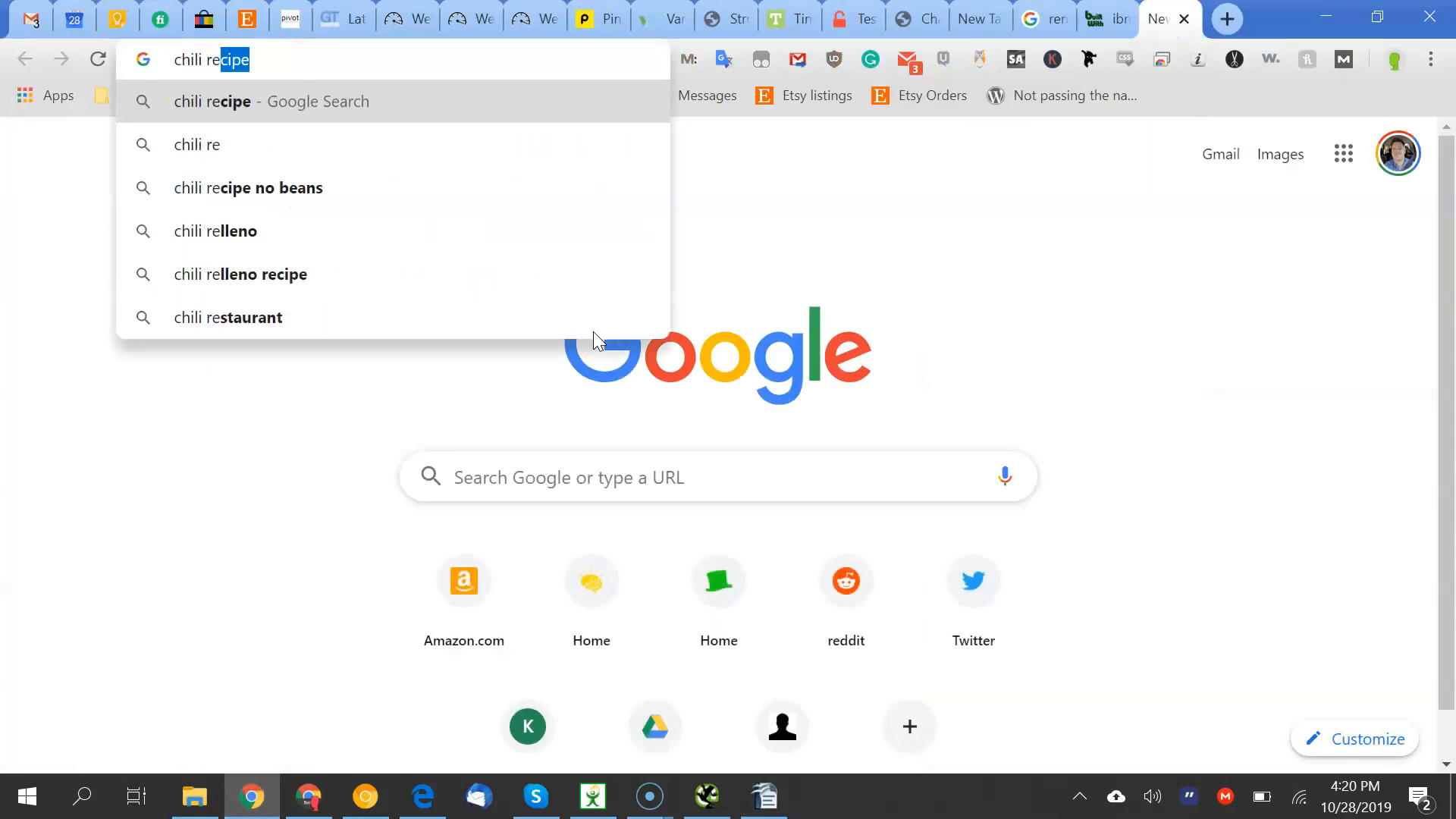
pyautogui.press('Return')
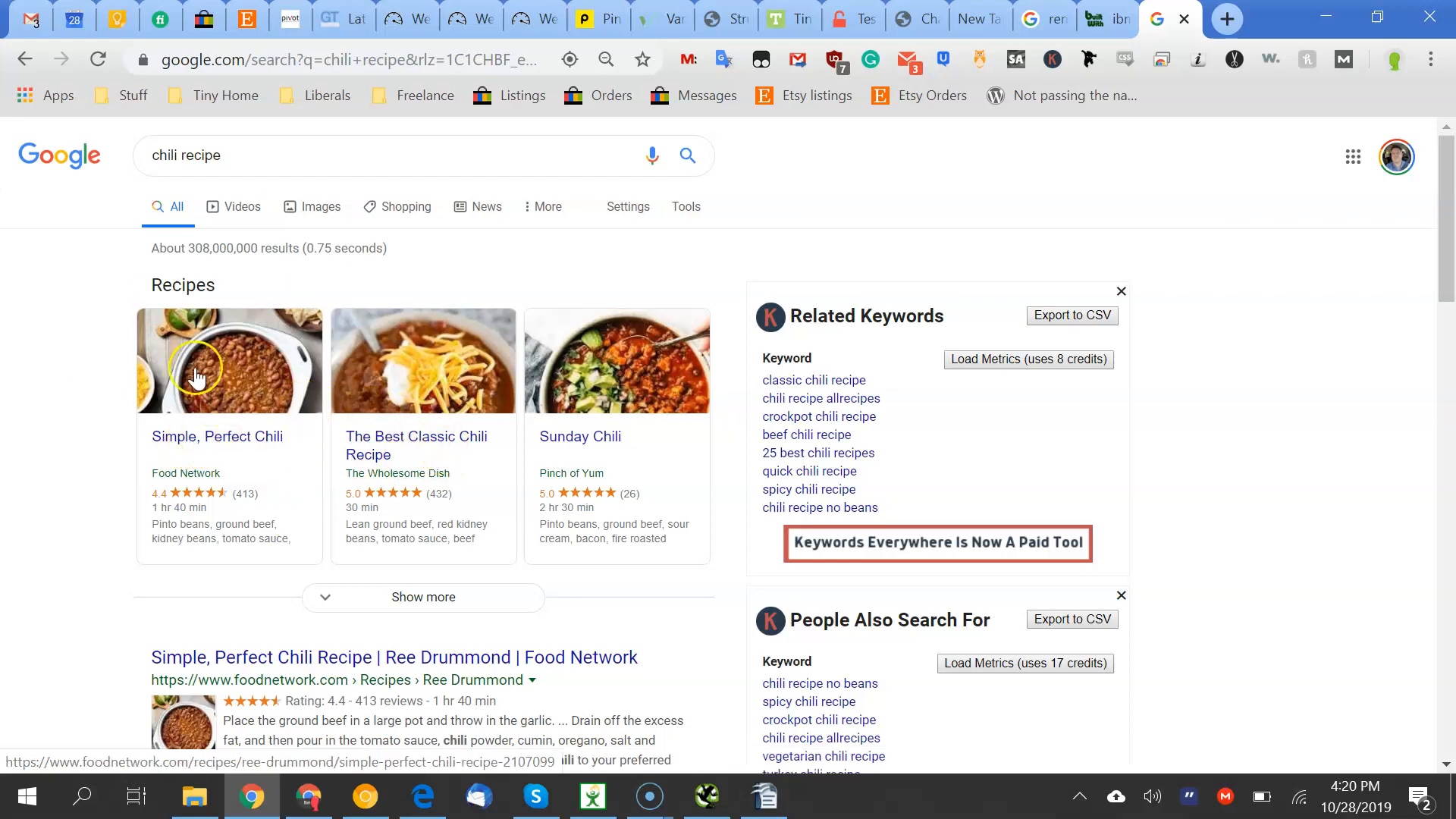
pyautogui.scroll(-10, 195, 374)
pyautogui.scroll(10, 194, 412)
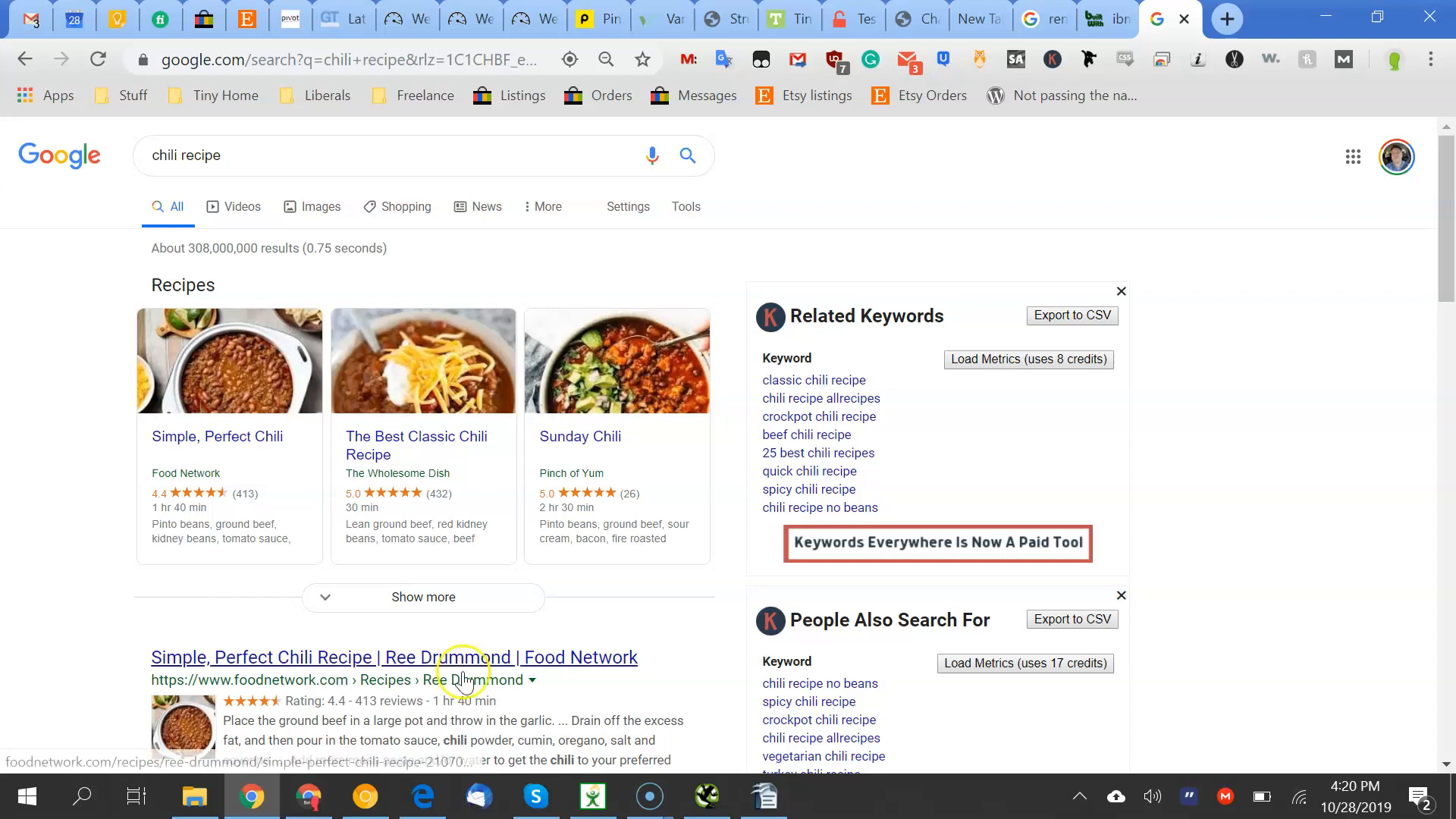
# Switch to the SEO Audit document and highlight the LocalBusiness schema and Twitter Rich Cards, OpenGraph items under Meta data / Schema
pyautogui.click(765, 796)
pyautogui.click(531, 489)
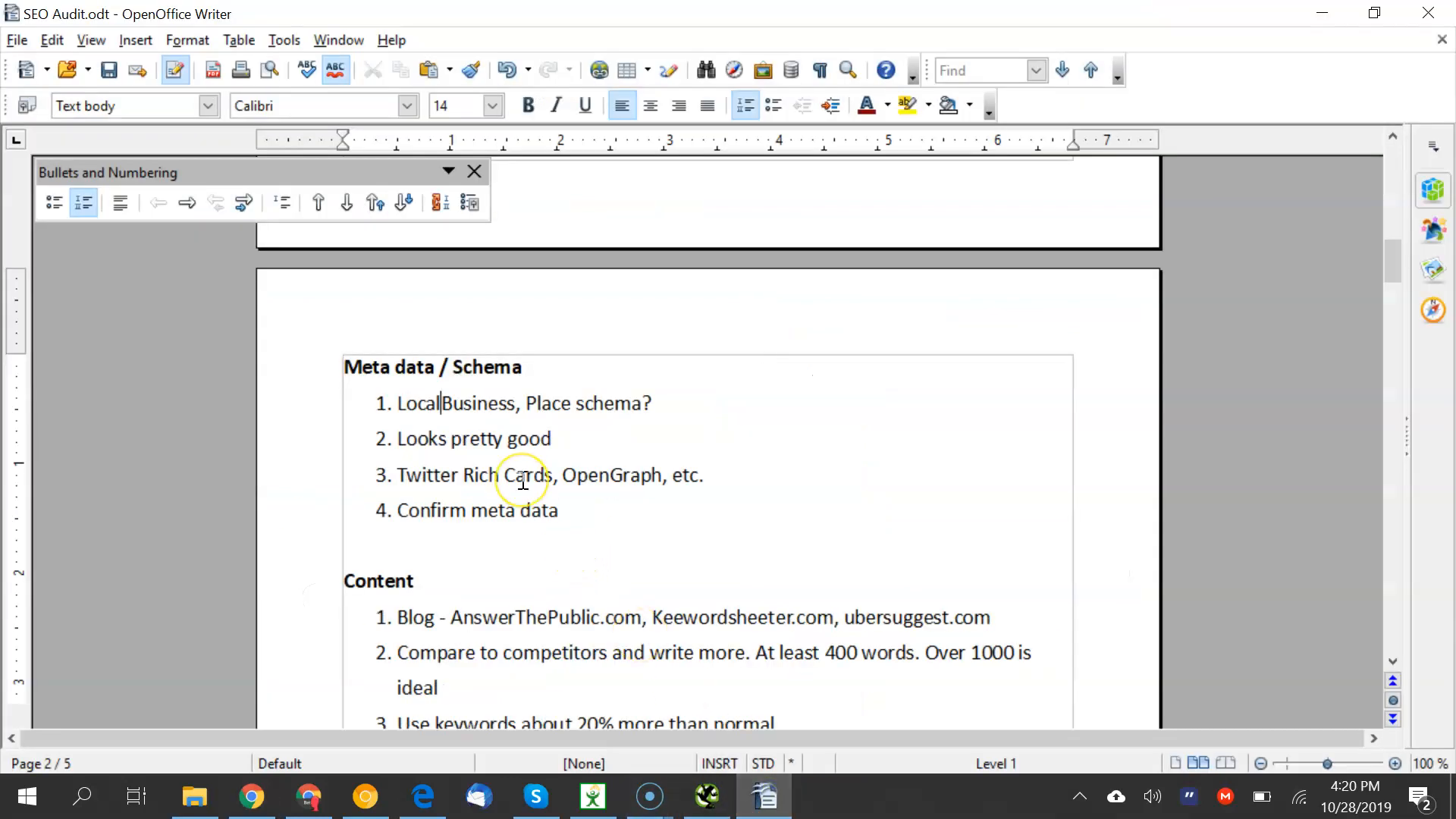
pyautogui.moveTo(393, 396); pyautogui.dragTo(463, 431)
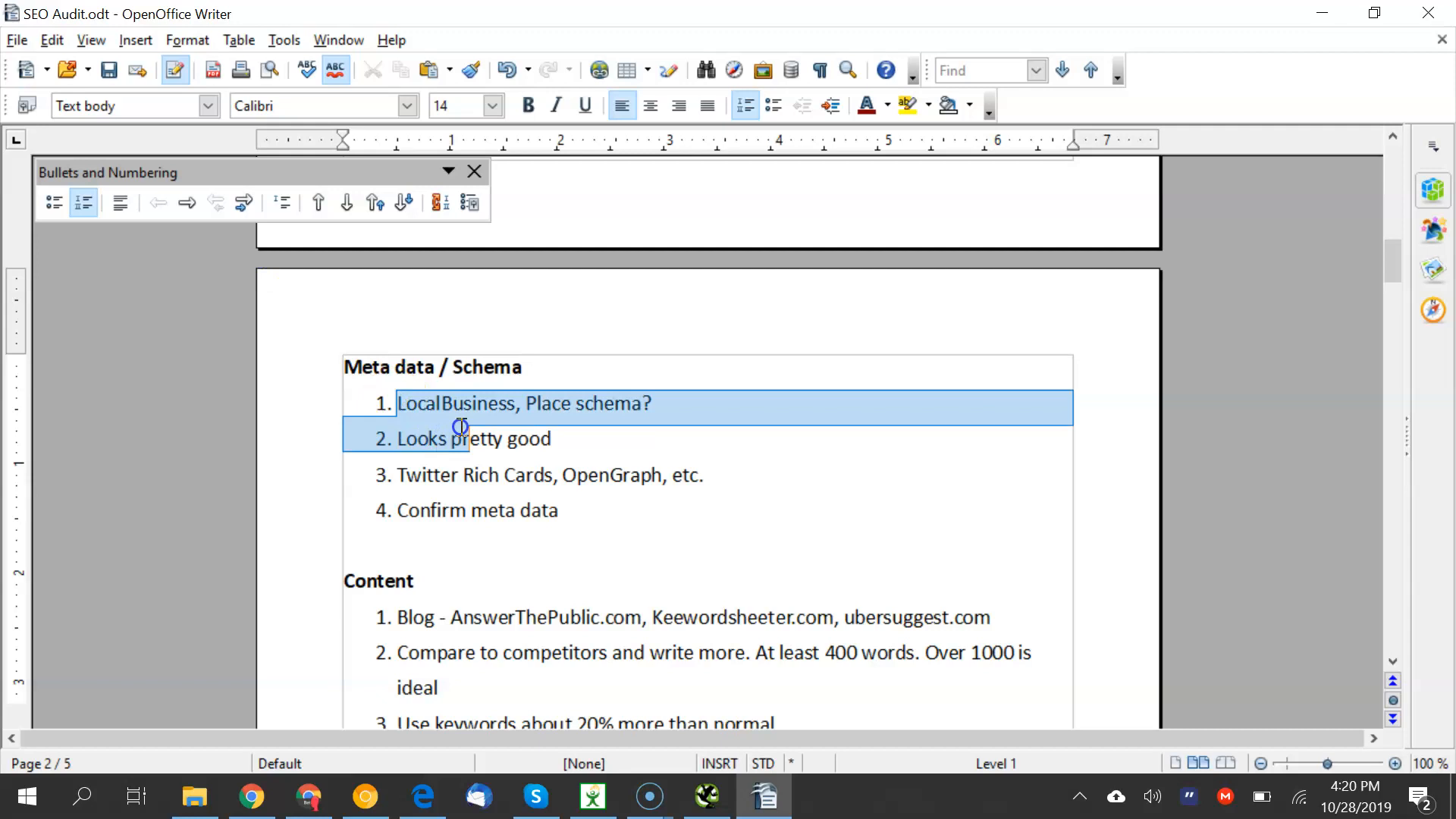
pyautogui.click(506, 418)
pyautogui.click(571, 402)
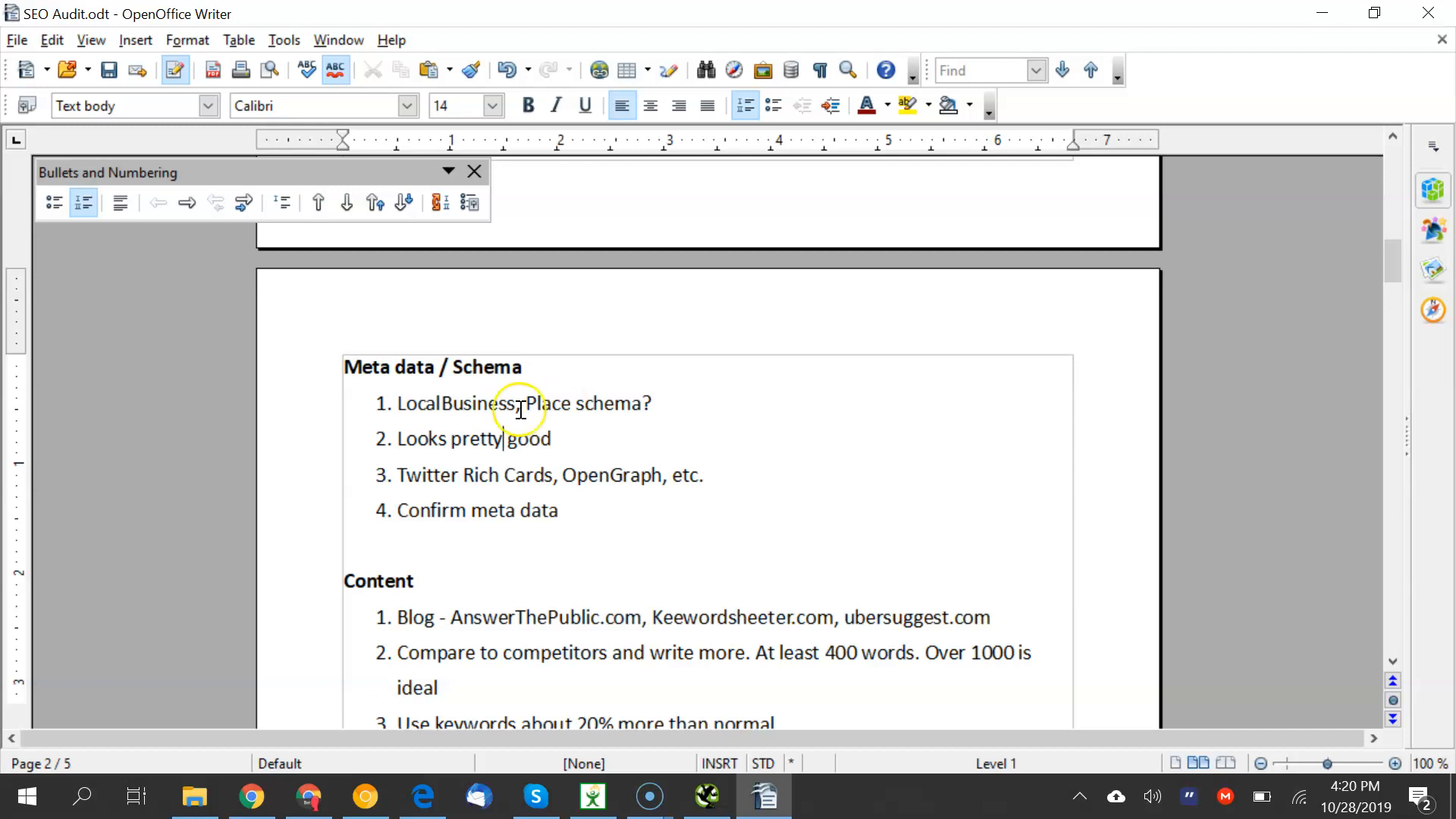
pyautogui.moveTo(440, 475); pyautogui.dragTo(627, 471)
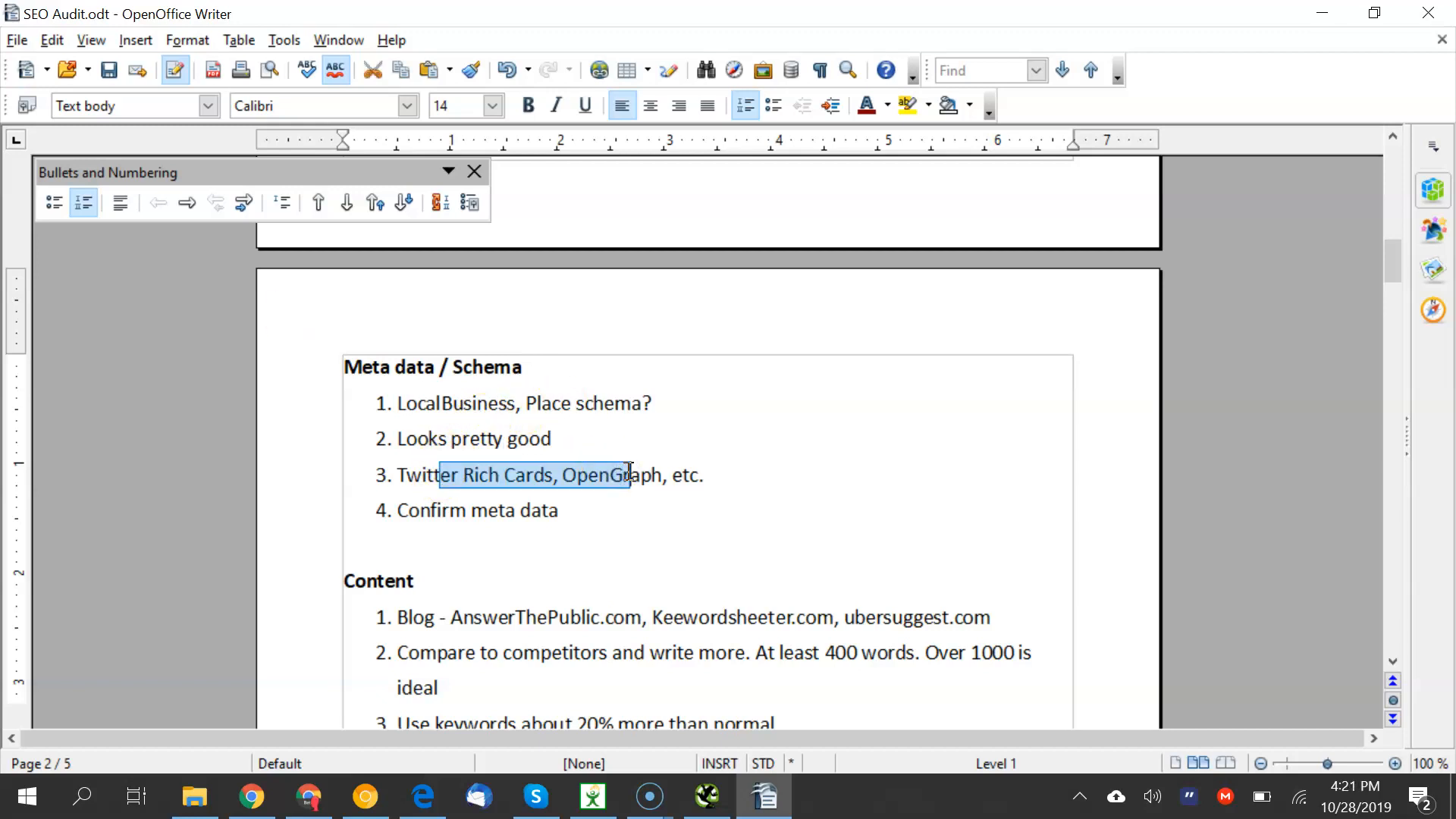
# Switch to Chrome and open twitter.com in a new tab
pyautogui.click(252, 796)
pyautogui.hotkey('ctrl', 't')
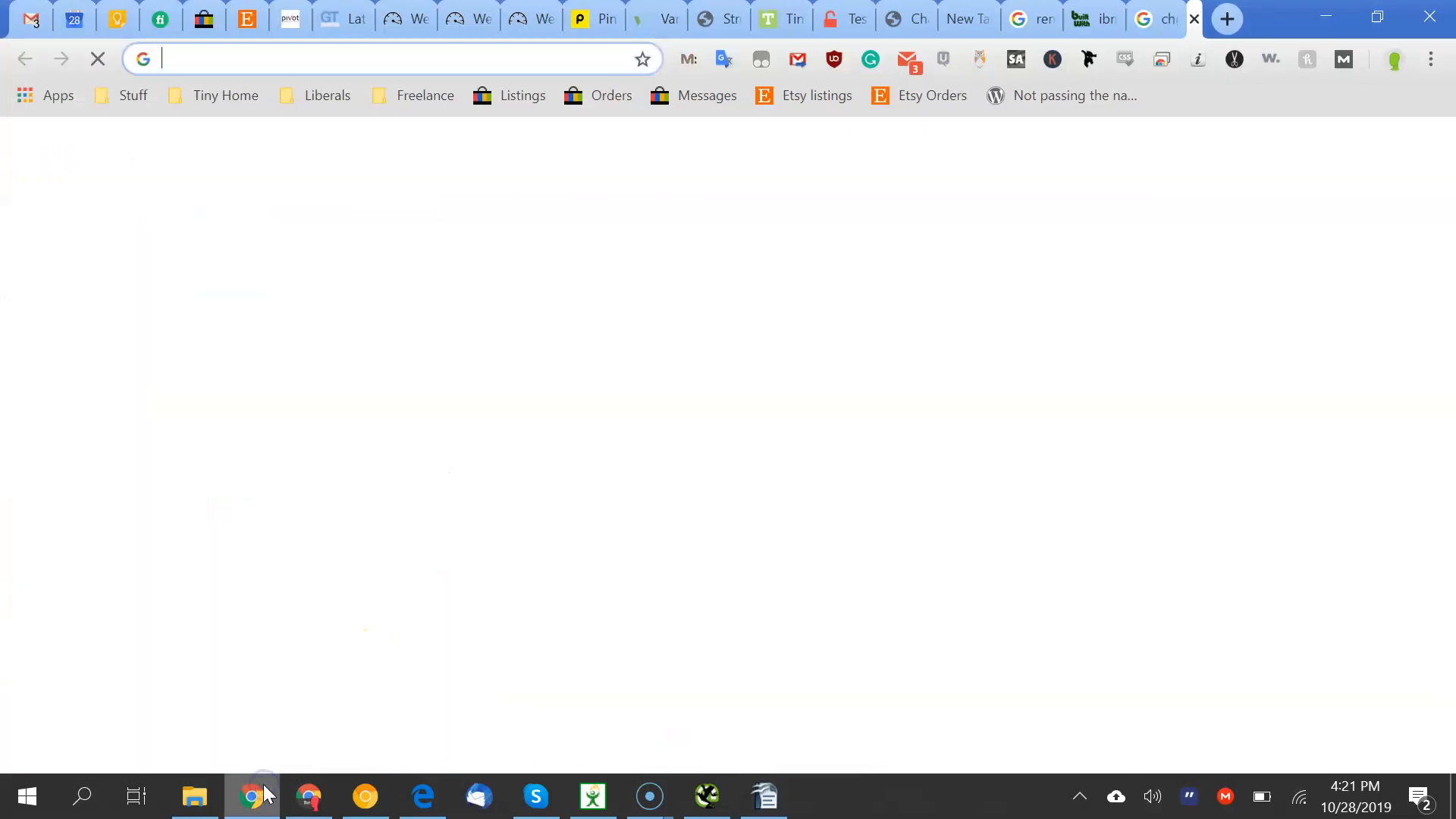
pyautogui.write('twitter.com')
pyautogui.press('Return')
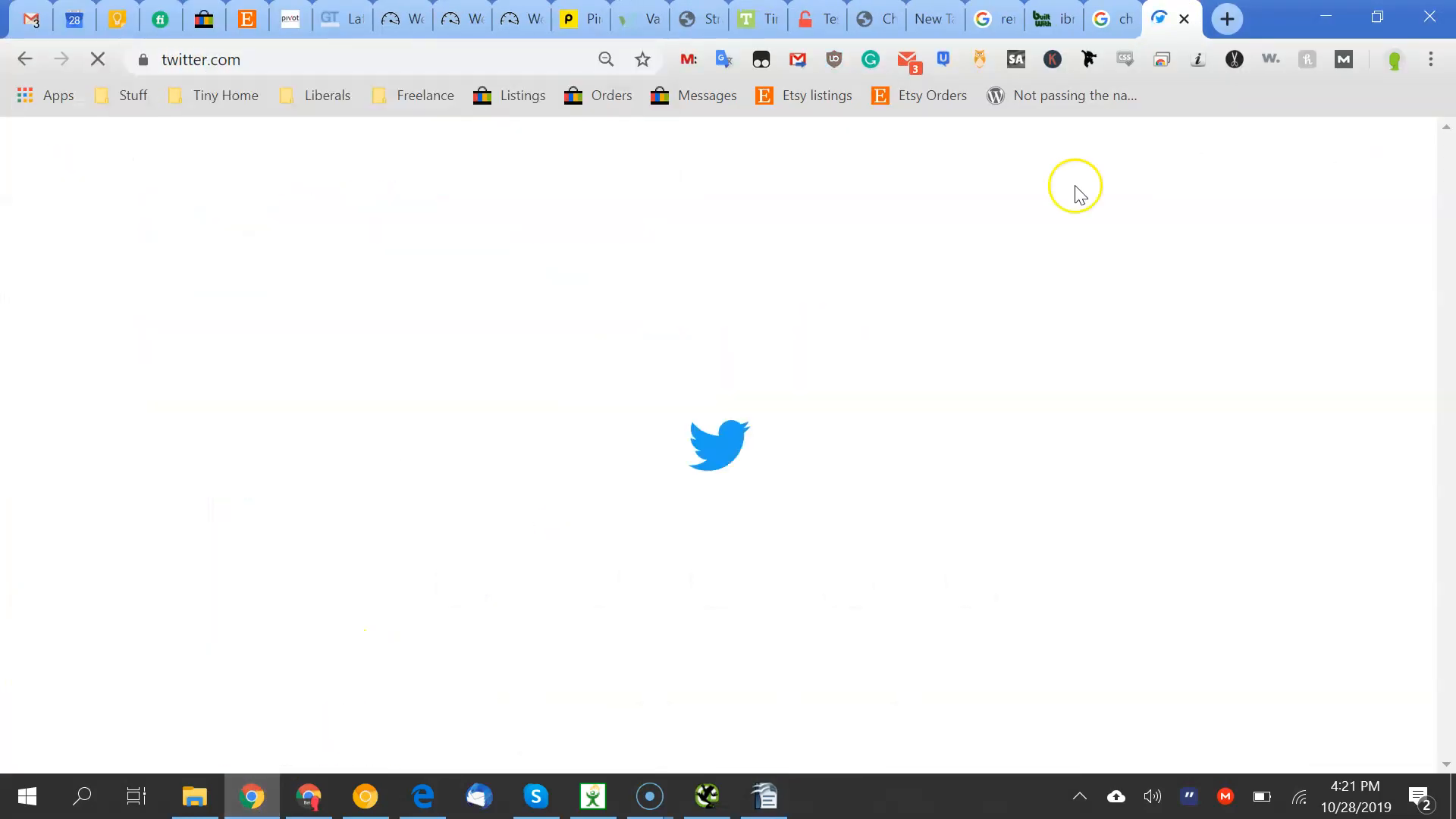
# Open interestinganswers.com in a new tab, go to the "Why are pretzels brown?" article and copy its address
pyautogui.click(1227, 18)
pyautogui.write('n')
pyautogui.press('BackSpace')
pyautogui.press('BackSpace')
pyautogui.write('i')
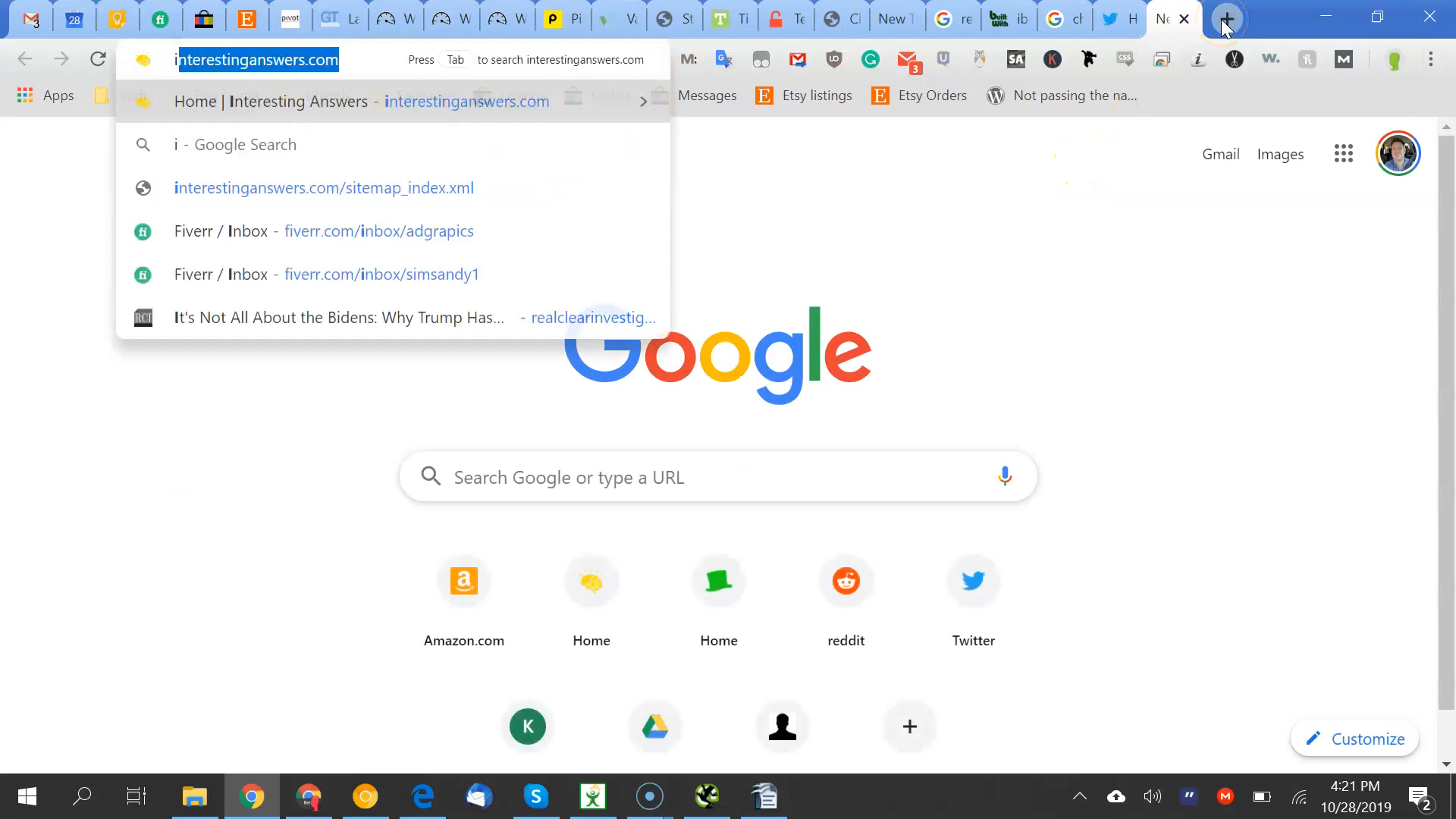
pyautogui.press('Return')
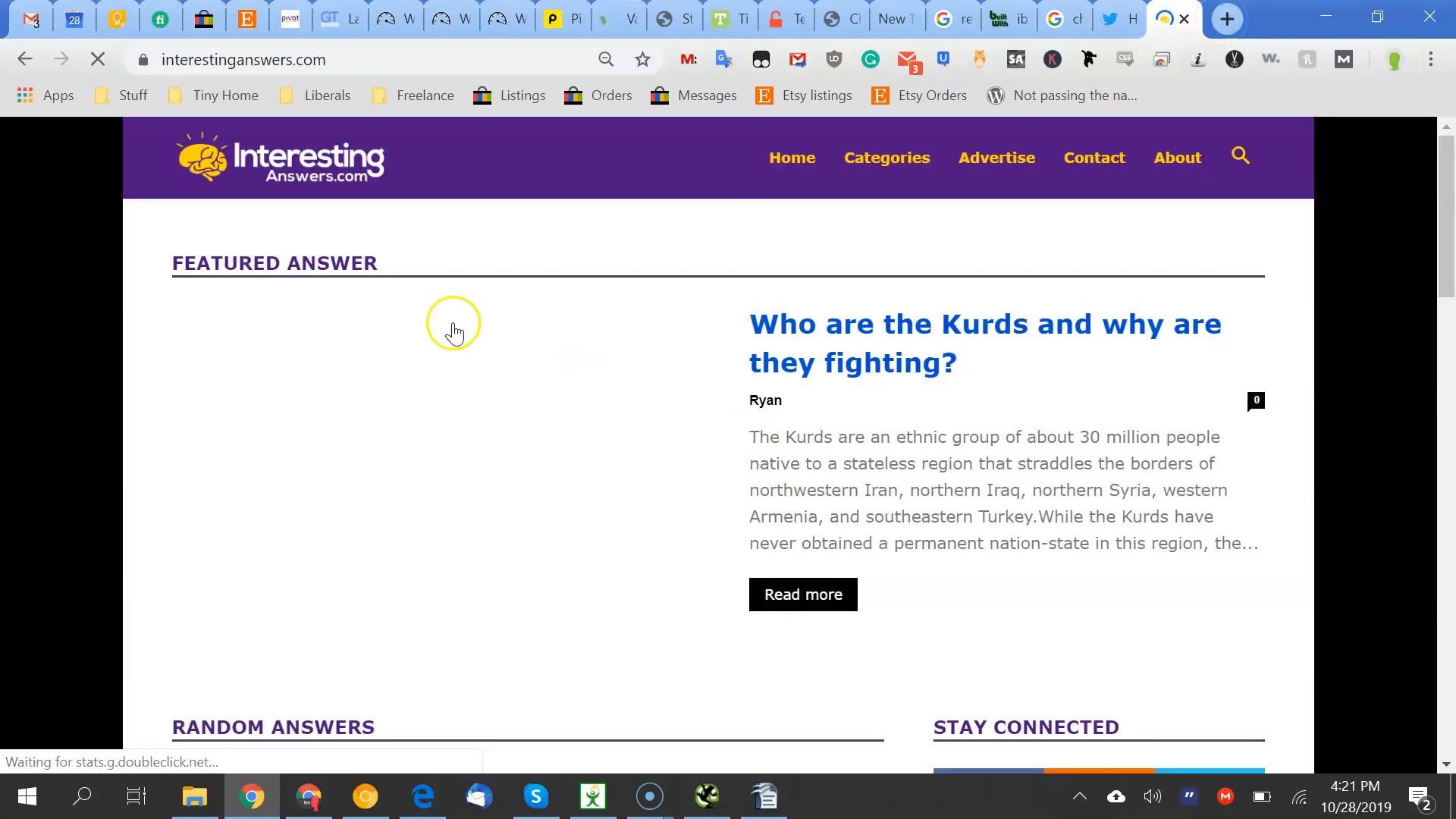
pyautogui.scroll(-15, 759, 409)
pyautogui.scroll(3, 611, 326)
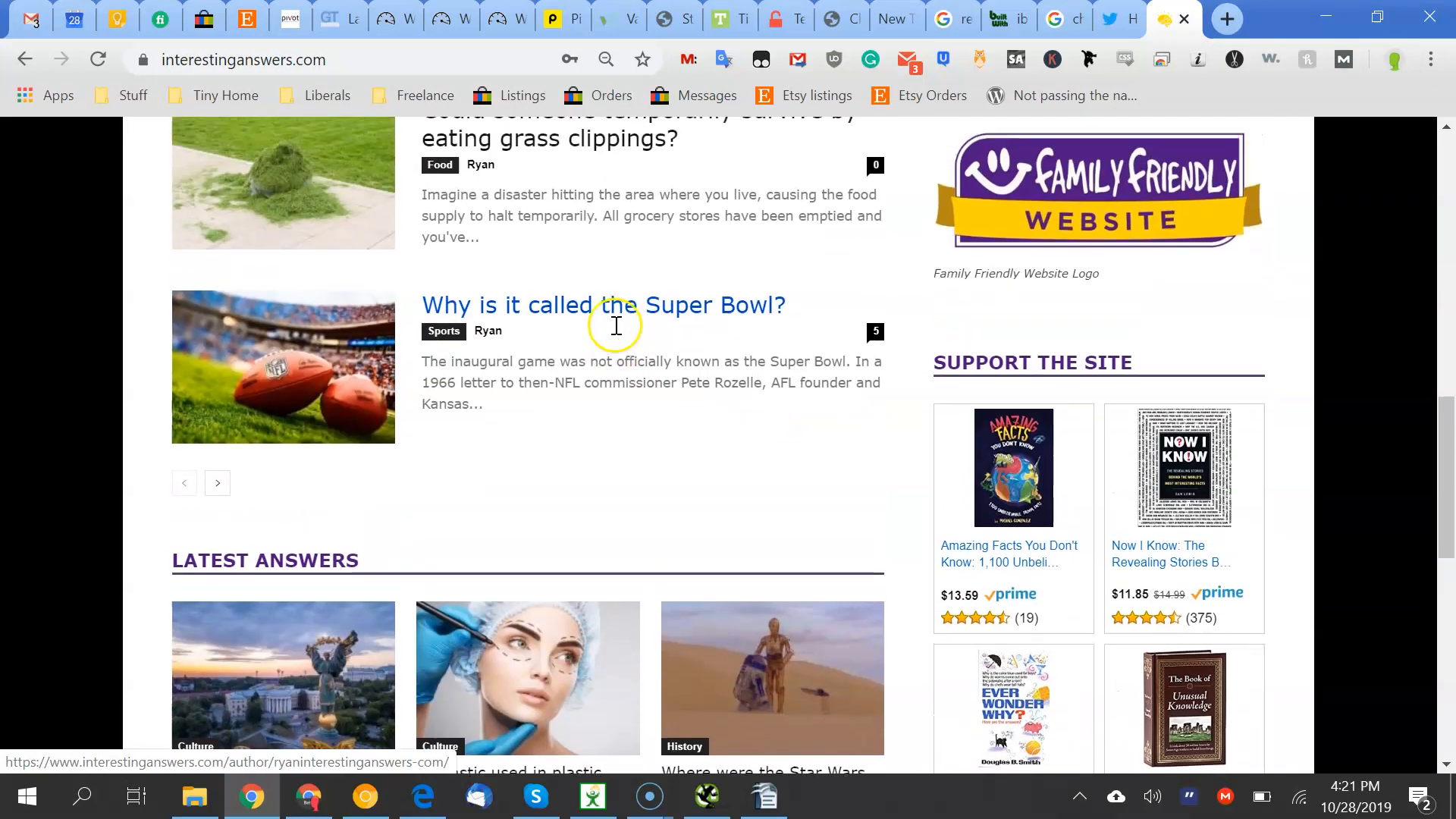
pyautogui.scroll(3, 569, 270)
pyautogui.click(584, 232)
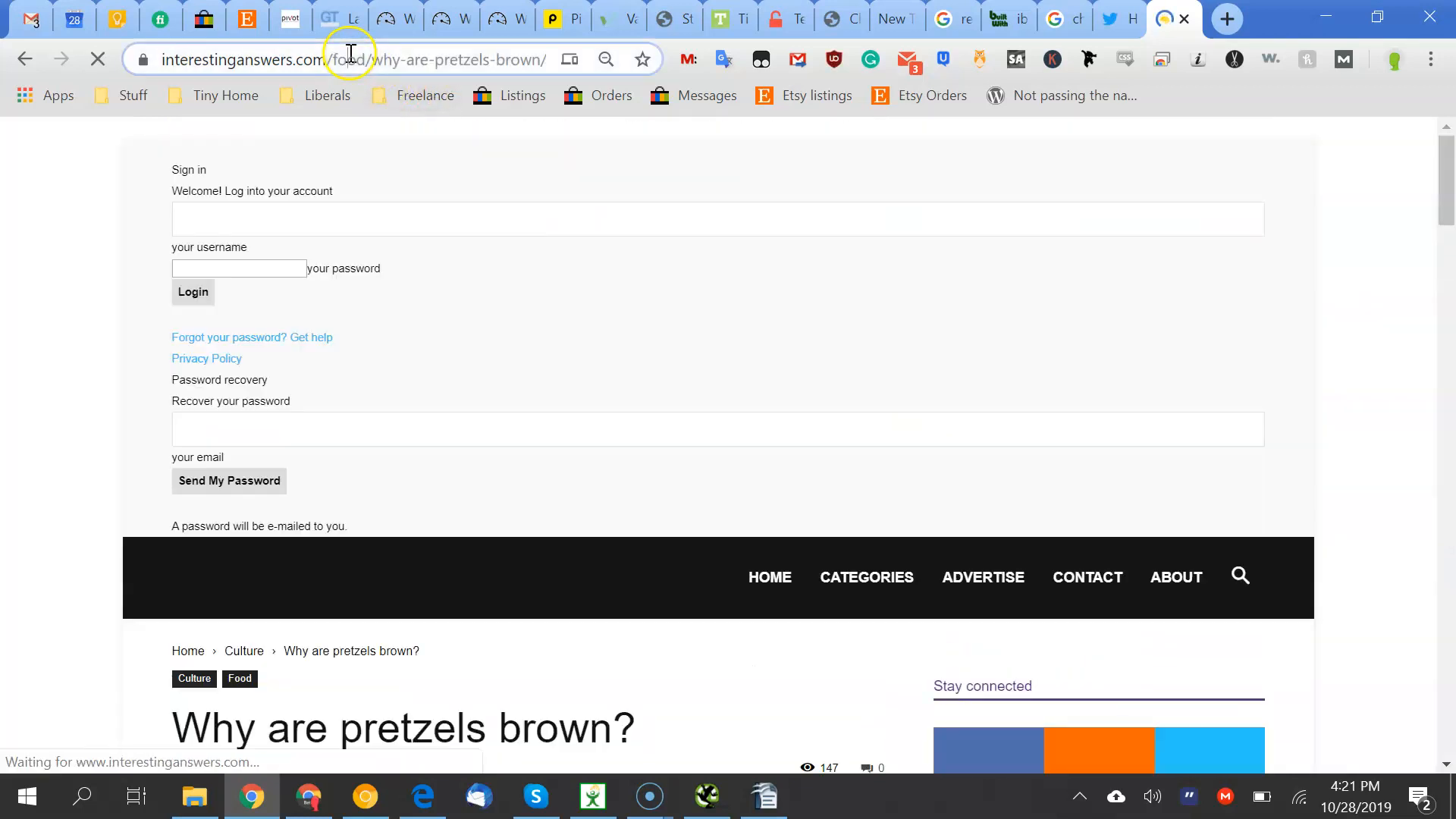
pyautogui.click(356, 59)
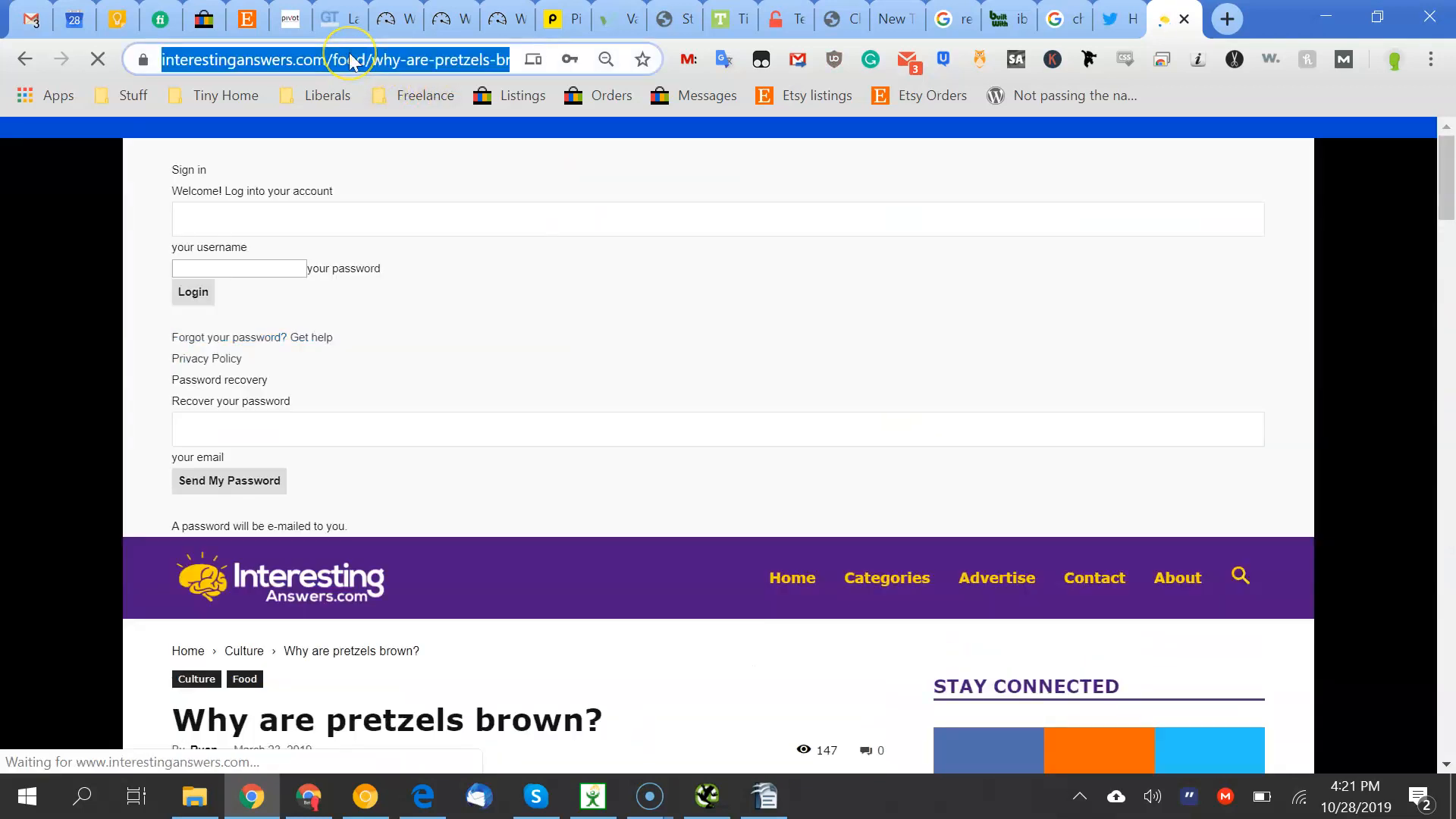
pyautogui.press('BackSpace')
pyautogui.write('tw')
pyautogui.press('Return')
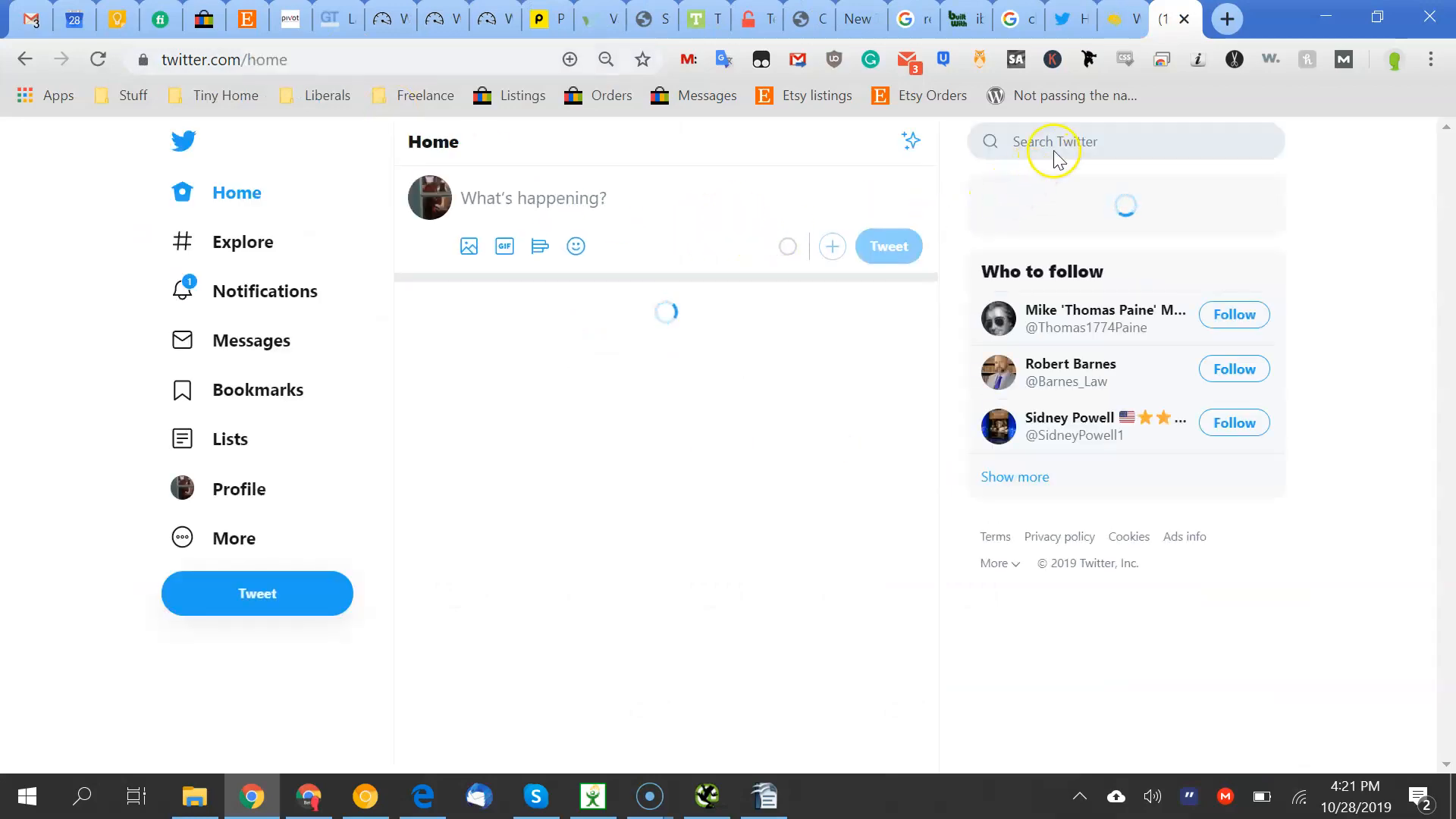
pyautogui.click(1069, 149)
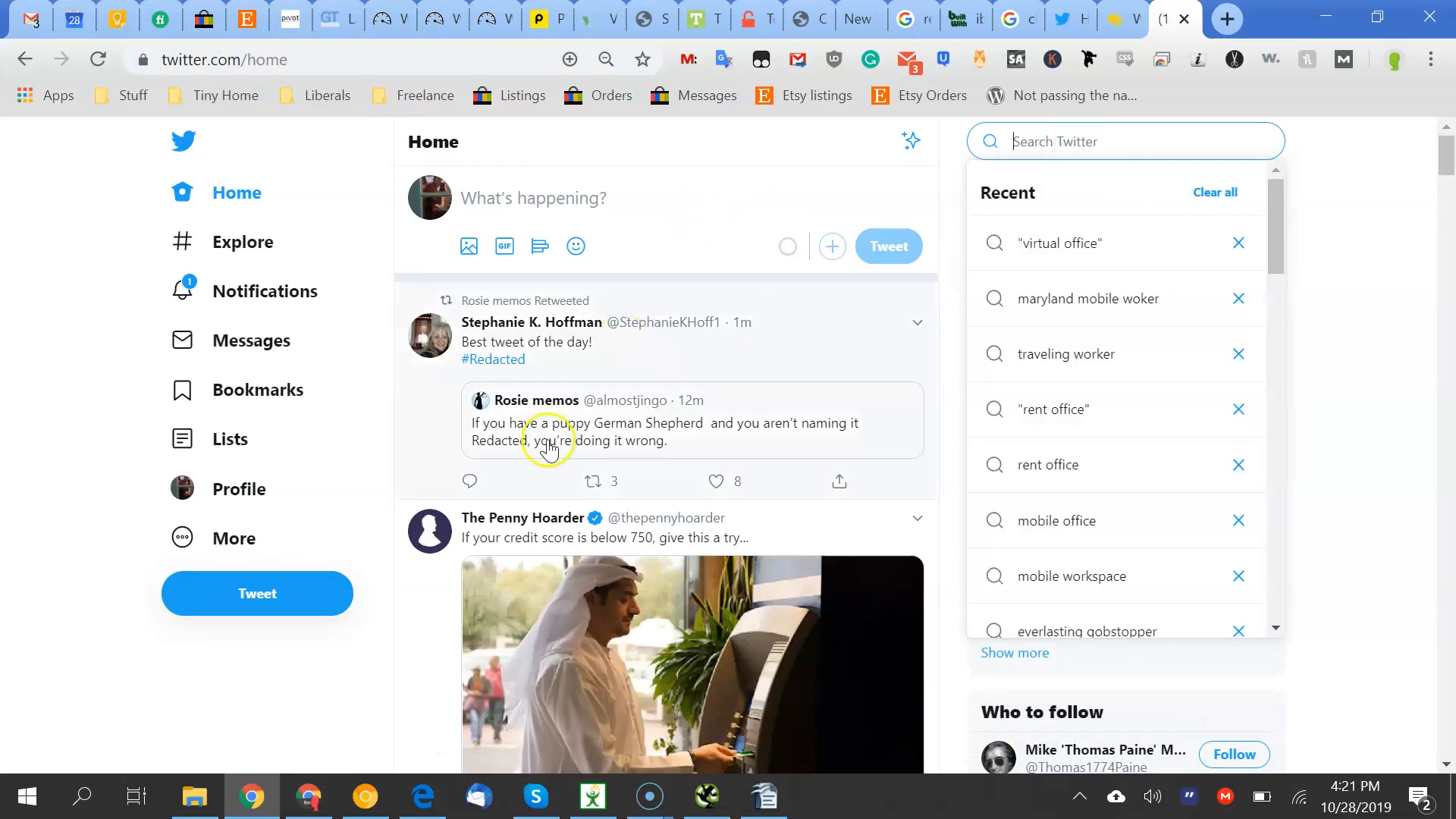
pyautogui.click(243, 594)
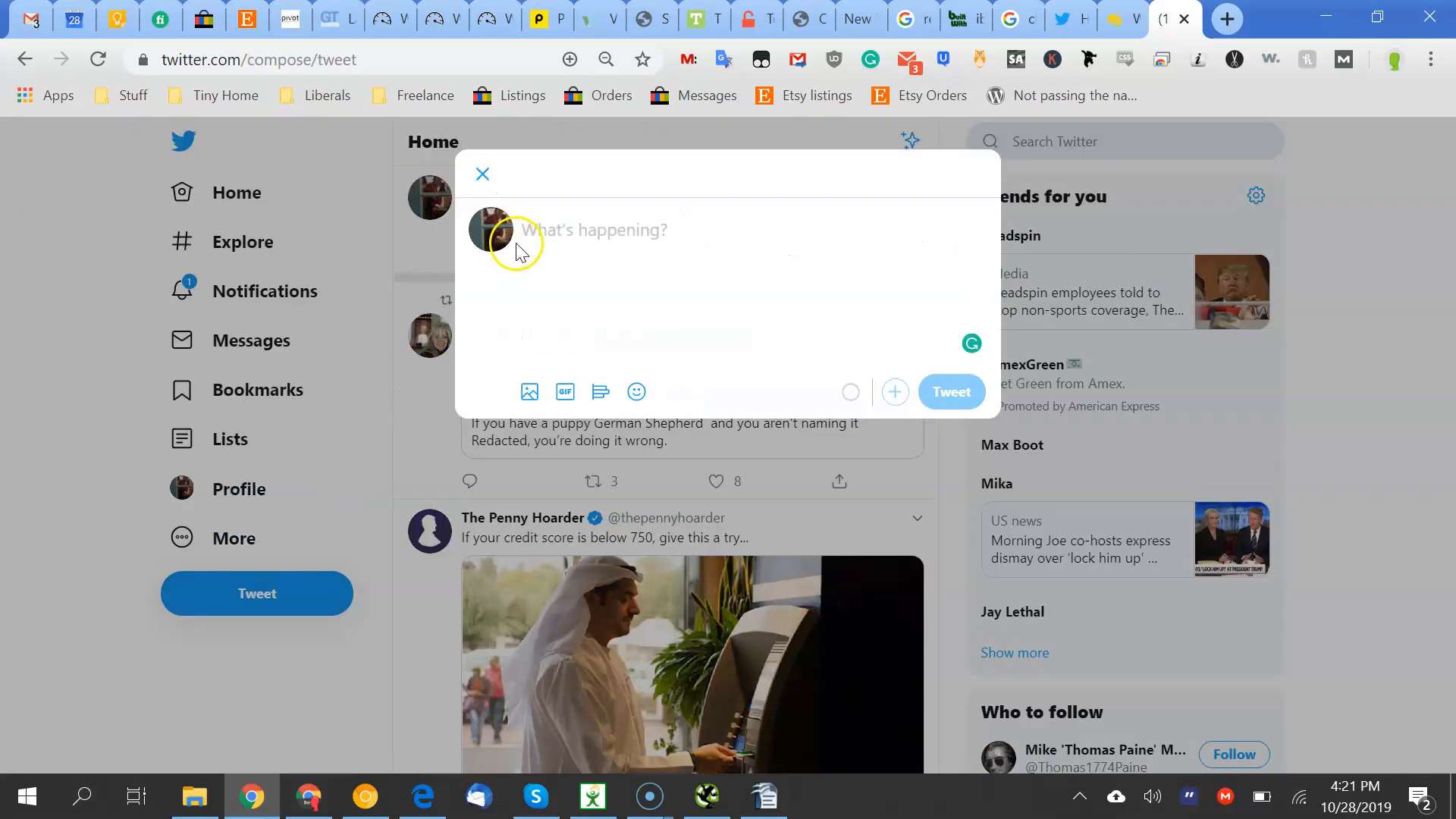
pyautogui.write('https://www.interestinganswers.com/food/why-are-pretzels-brown/')
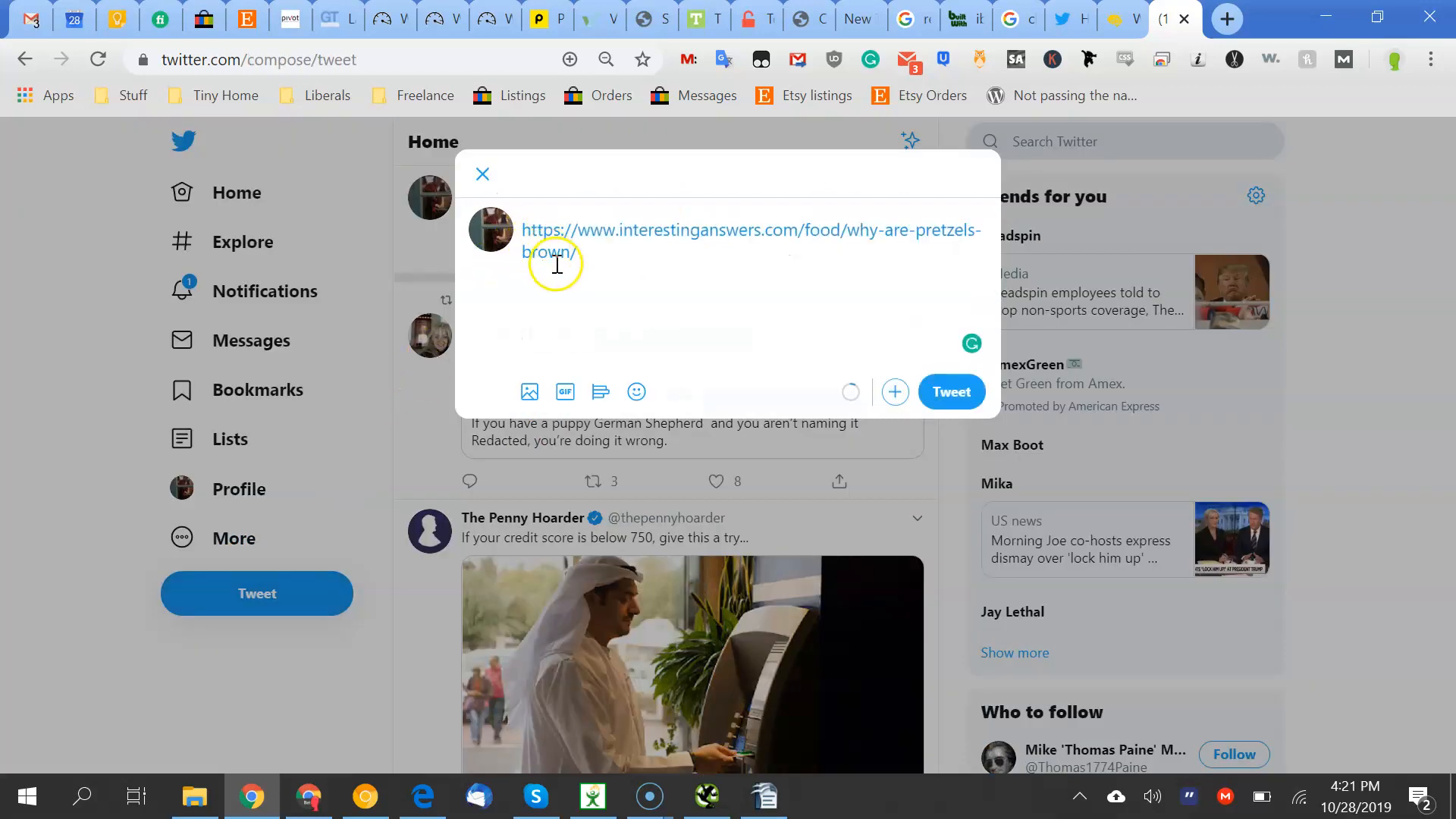
pyautogui.press('Return')
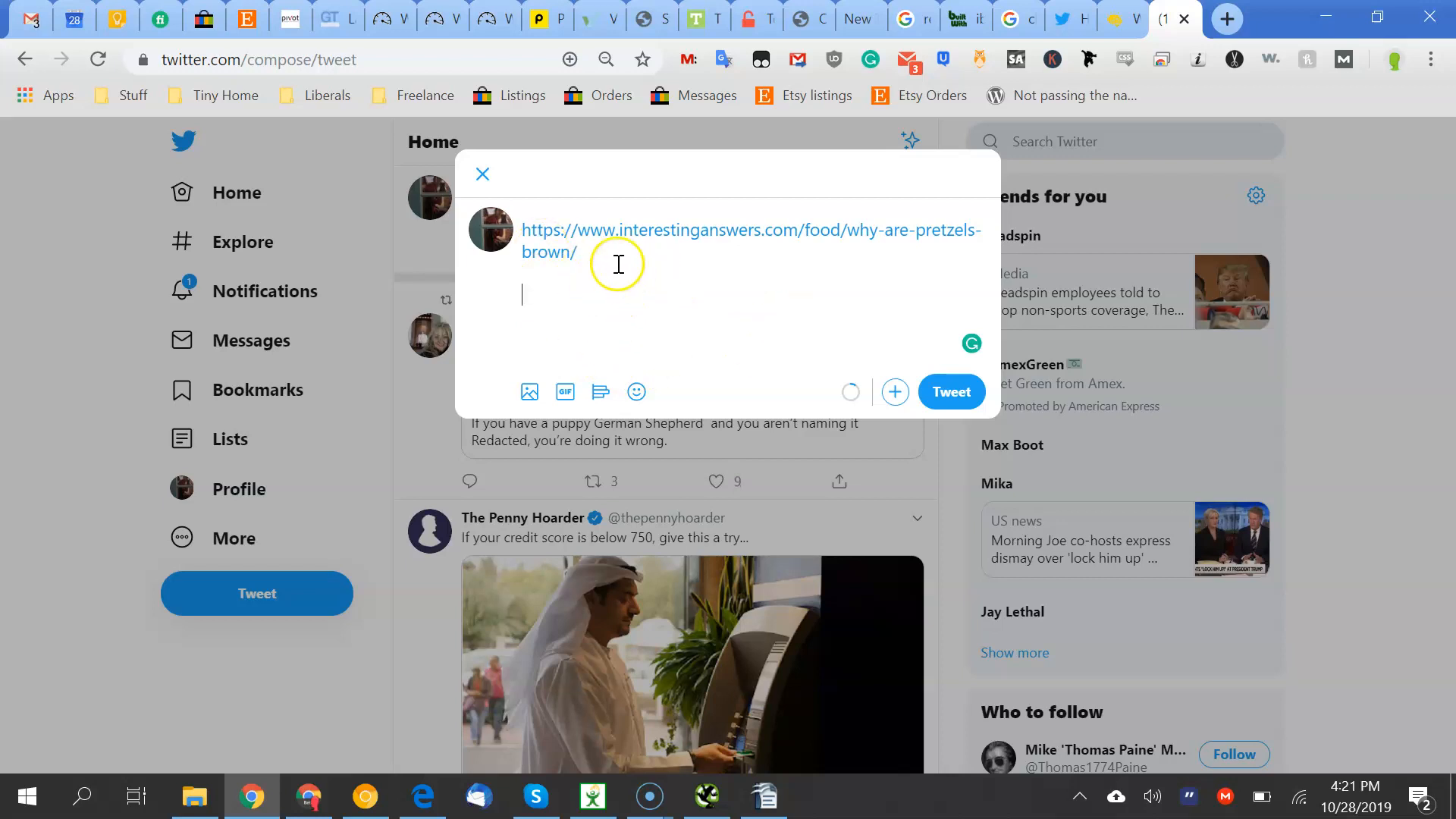
pyautogui.click(951, 391)
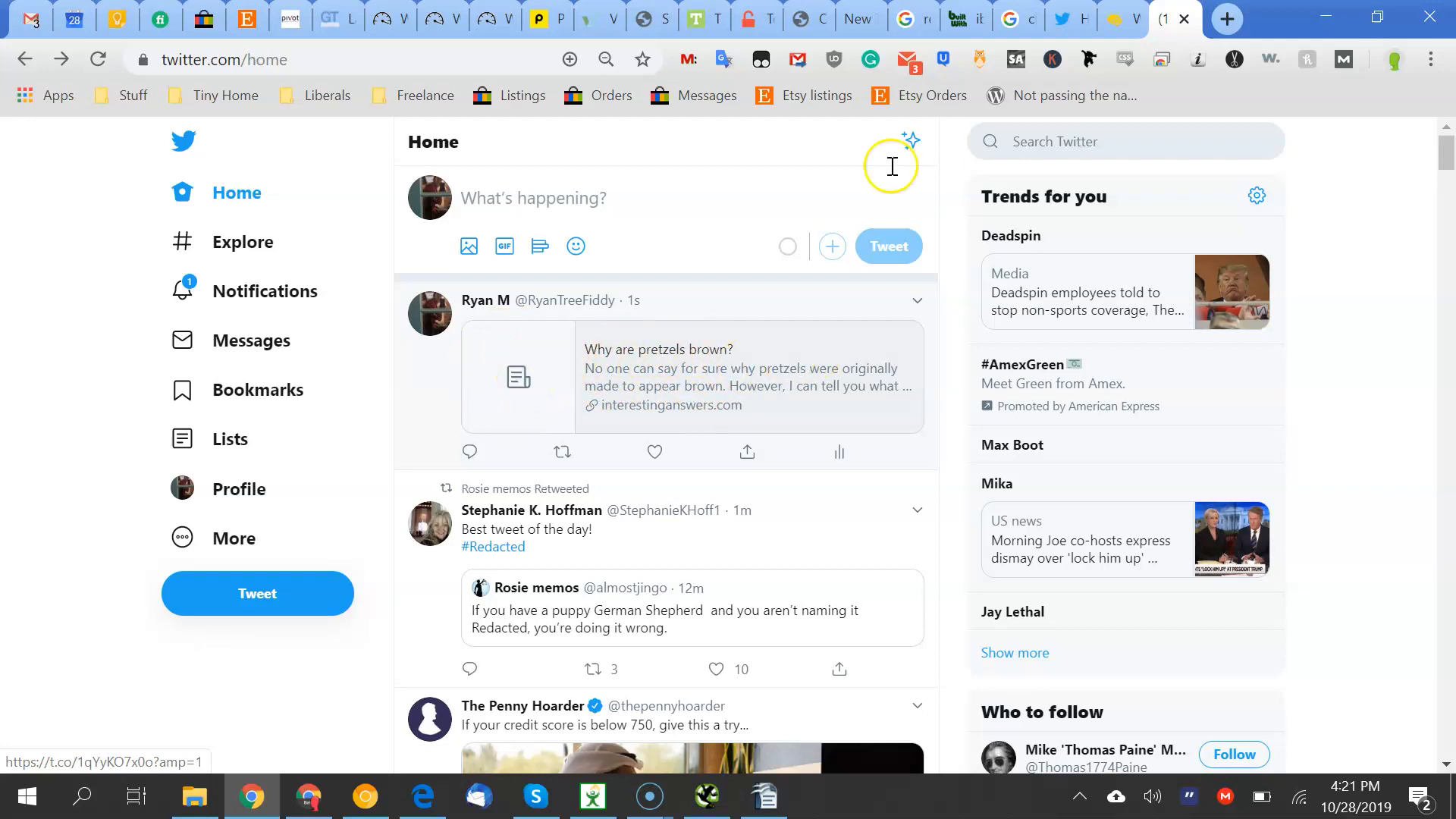
# Return to the pretzels article's tab and load its full address again to show the page
pyautogui.click(1114, 29)
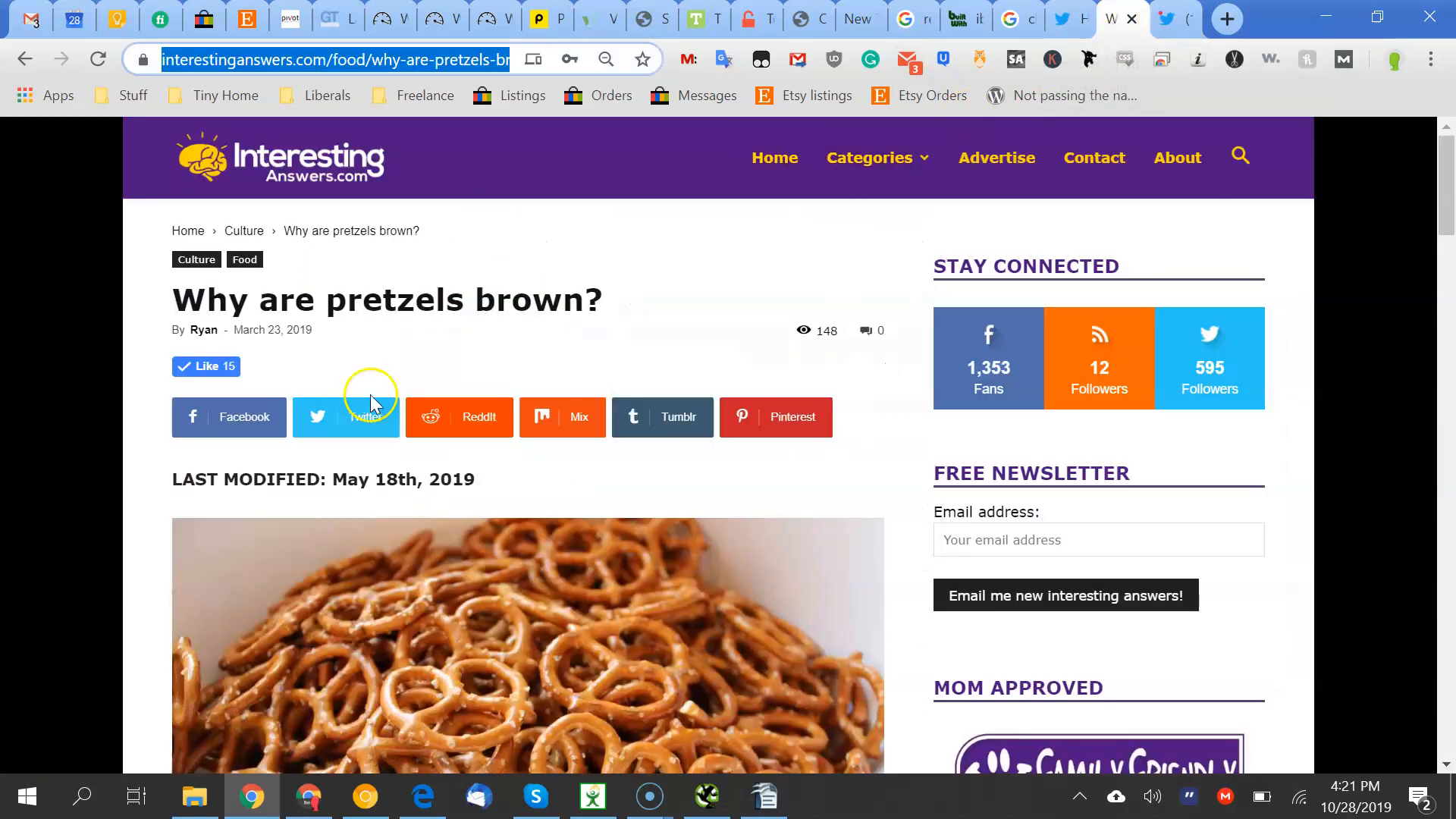
pyautogui.write('https://www.interestinganswers.com/food/why-are-pretzels-brown/')
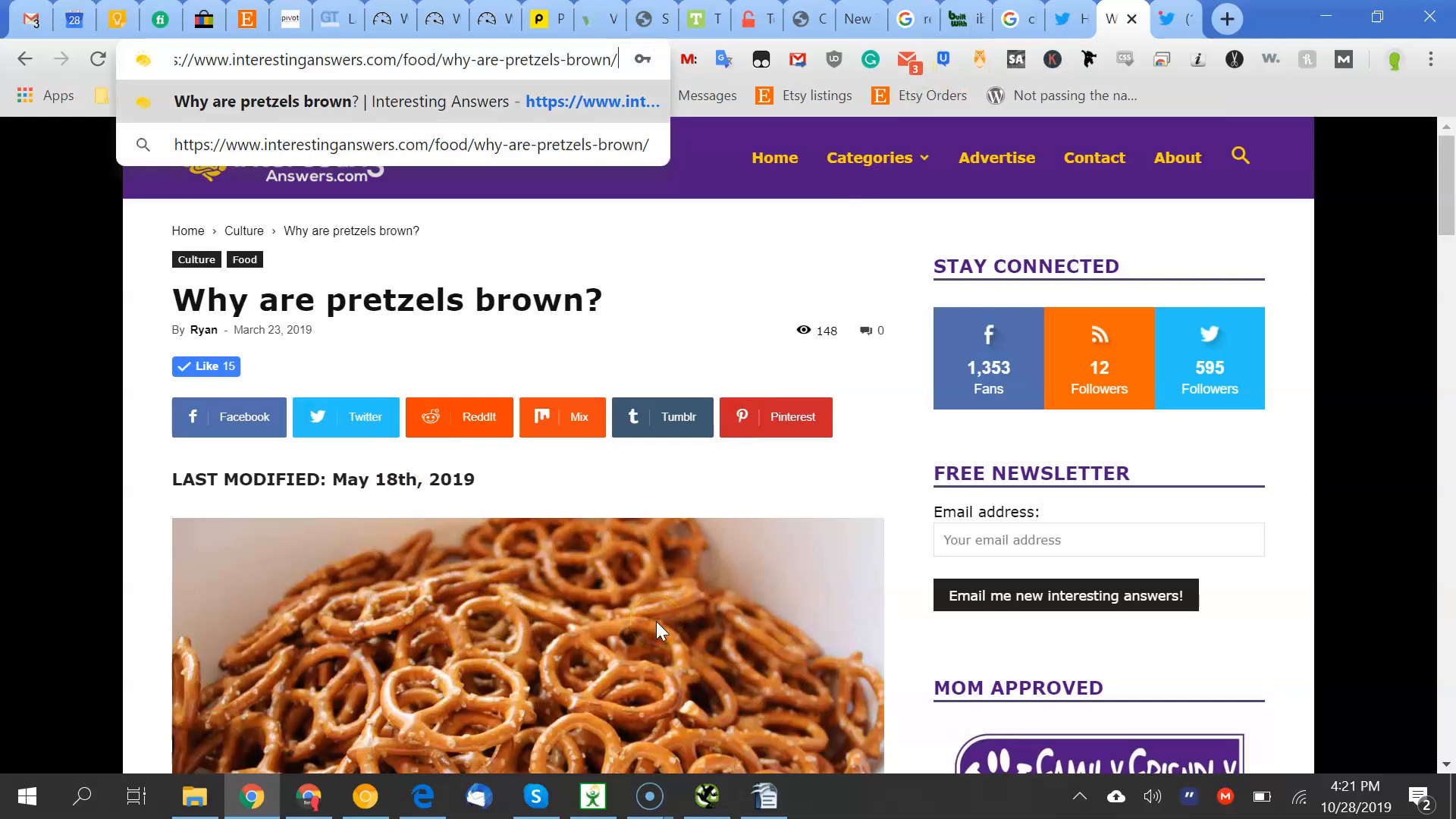
pyautogui.press('Return')
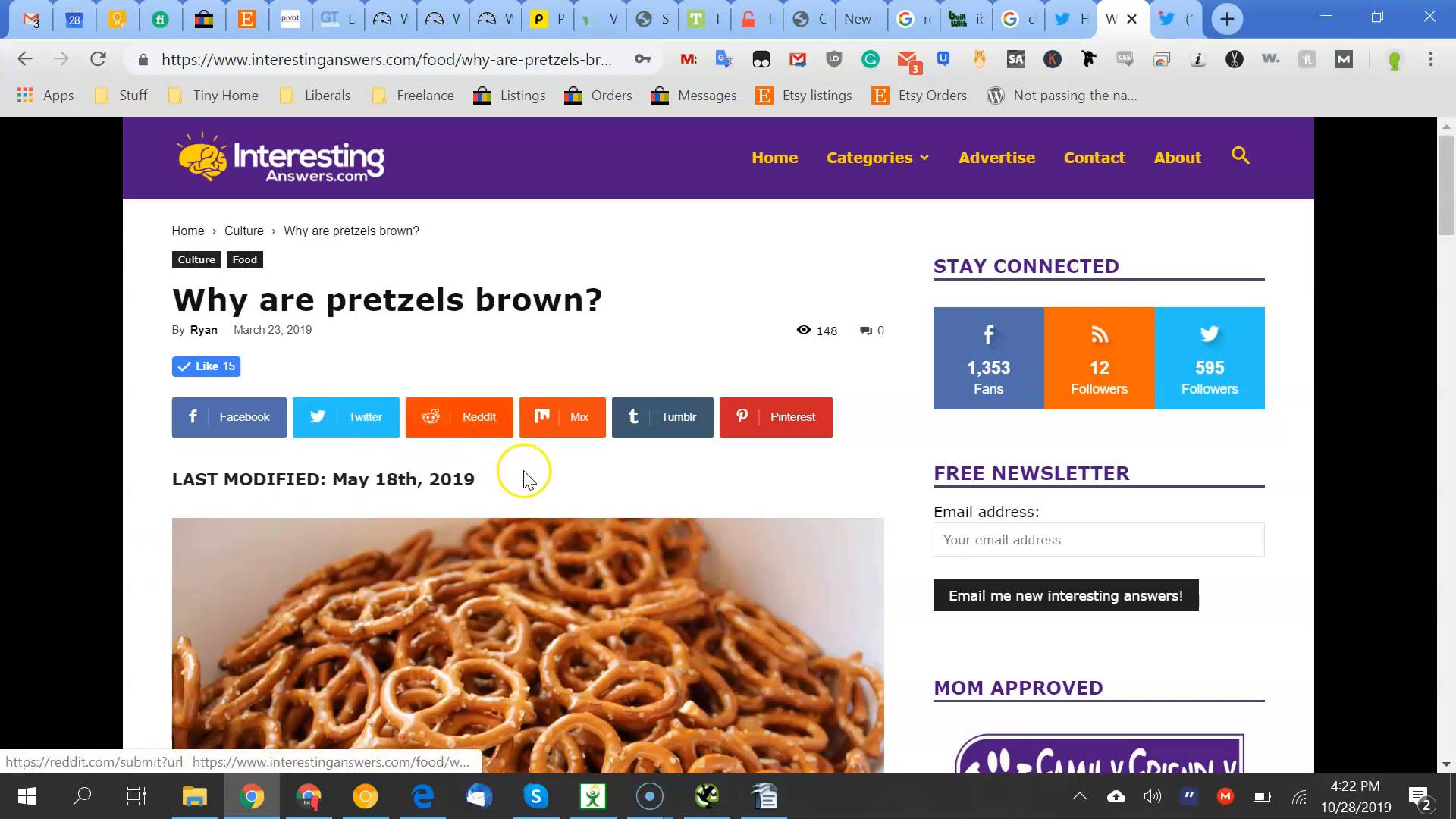
# Switch to the SEO Audit document, show the Content section and highlight AnswerThePublic.com in the Blog item
pyautogui.click(765, 796)
pyautogui.click(595, 641)
pyautogui.press('Down')
pyautogui.press('Down')
pyautogui.press('Down')
pyautogui.press('Down')
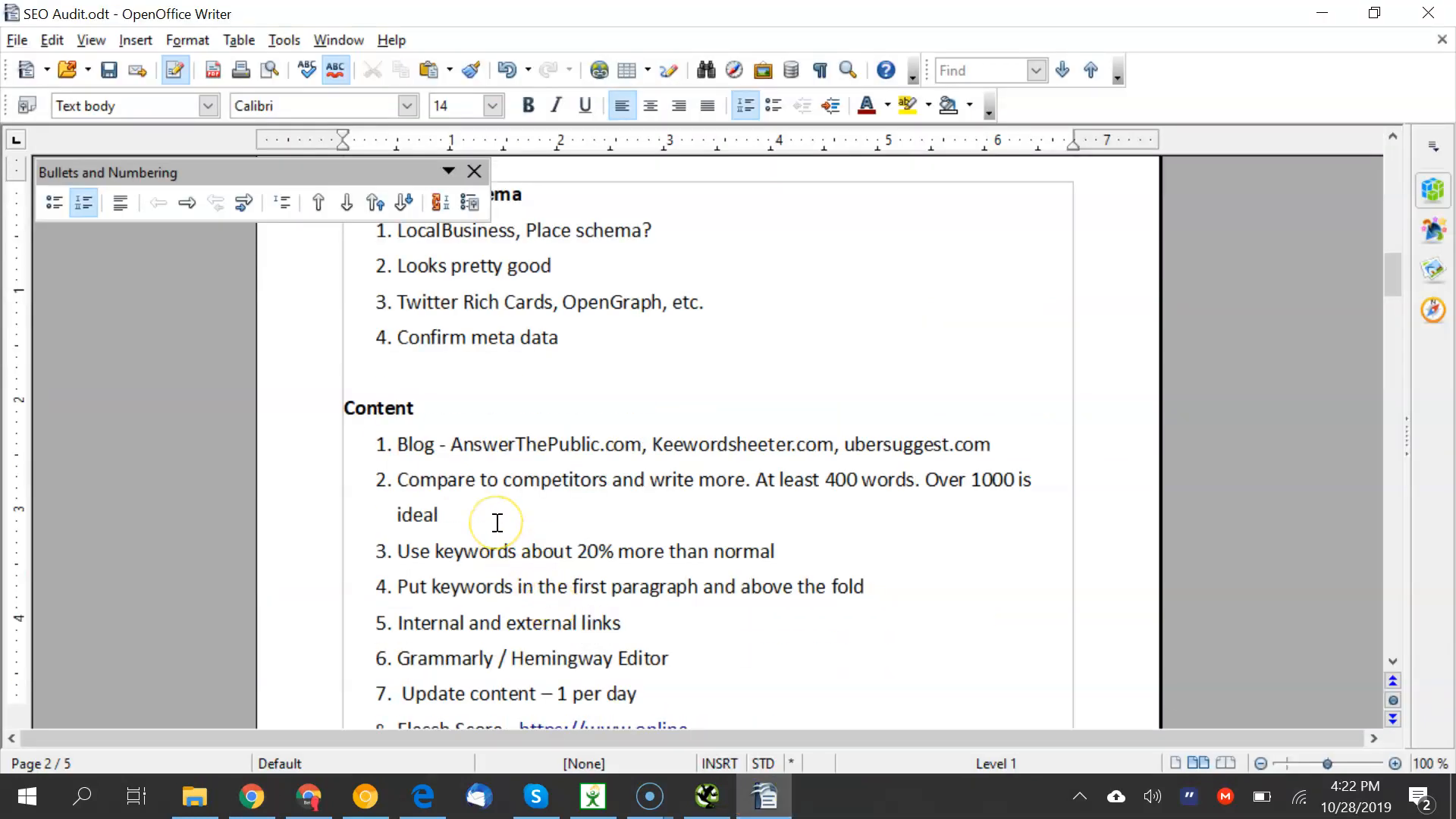
pyautogui.moveTo(451, 445); pyautogui.dragTo(628, 445)
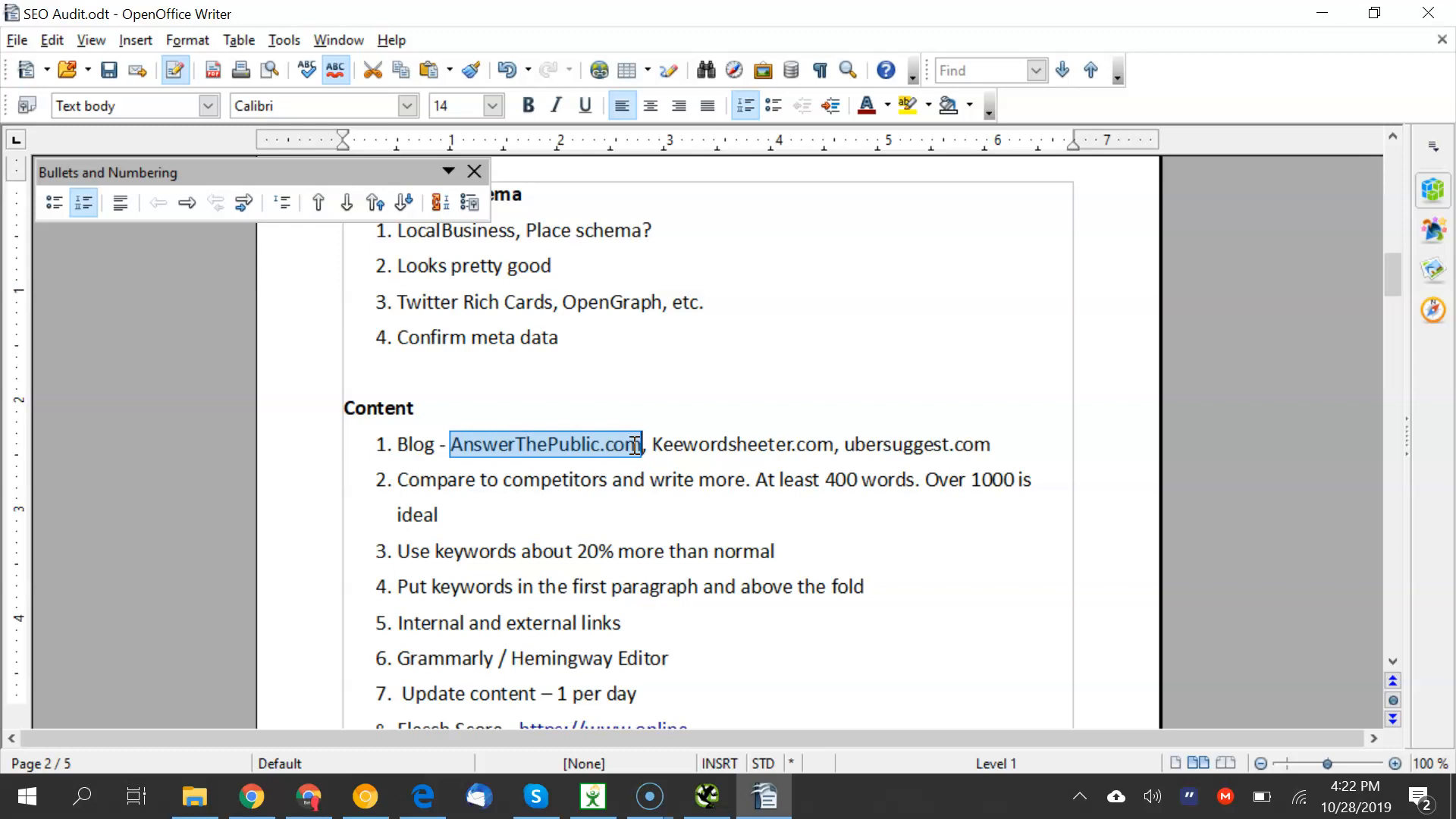
# Switch to Chrome and open answerthepublic.com in a new tab
pyautogui.click(252, 796)
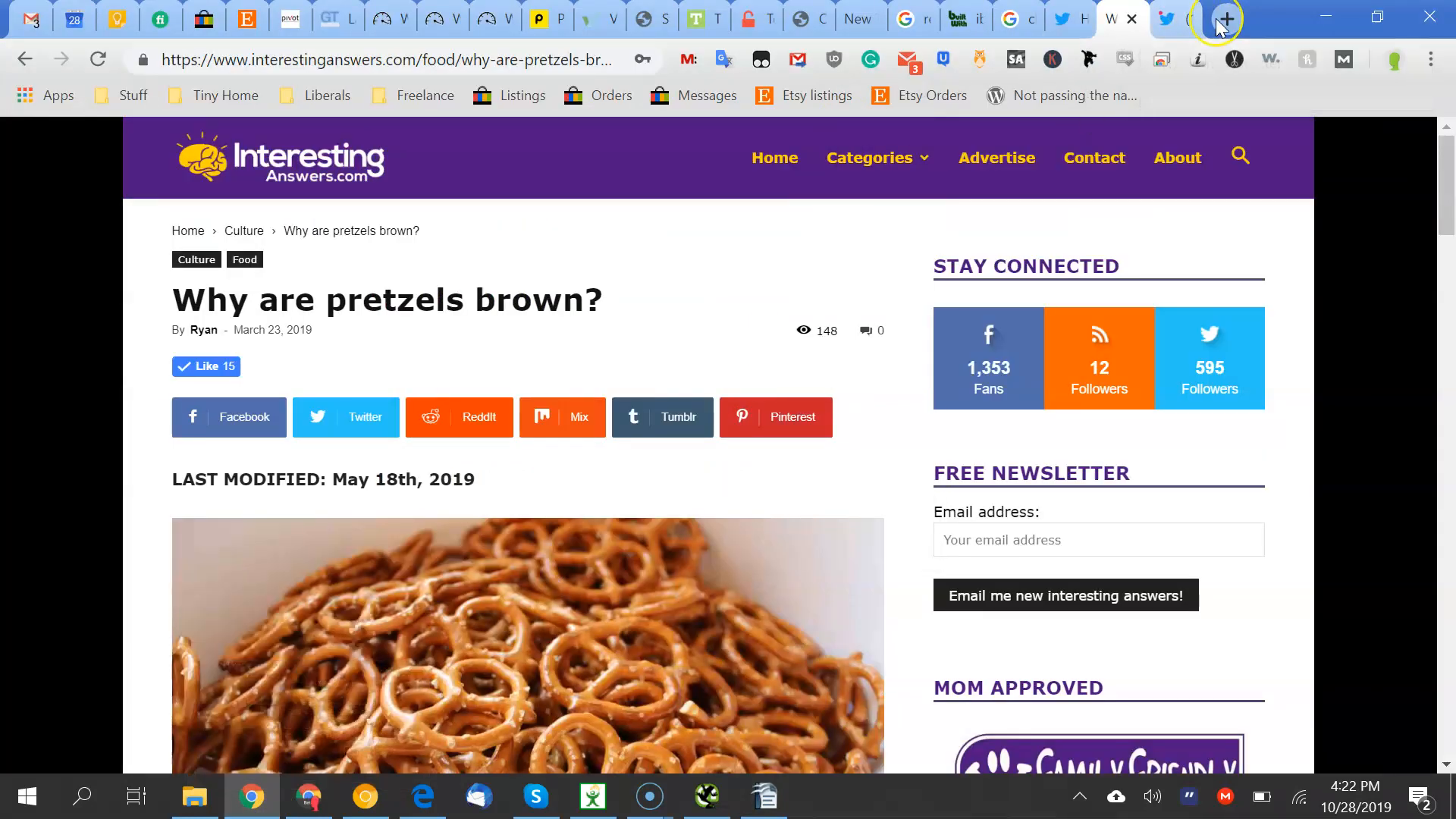
pyautogui.click(1223, 20)
pyautogui.write('1. AnswerThePublic.com')
pyautogui.press('Return')
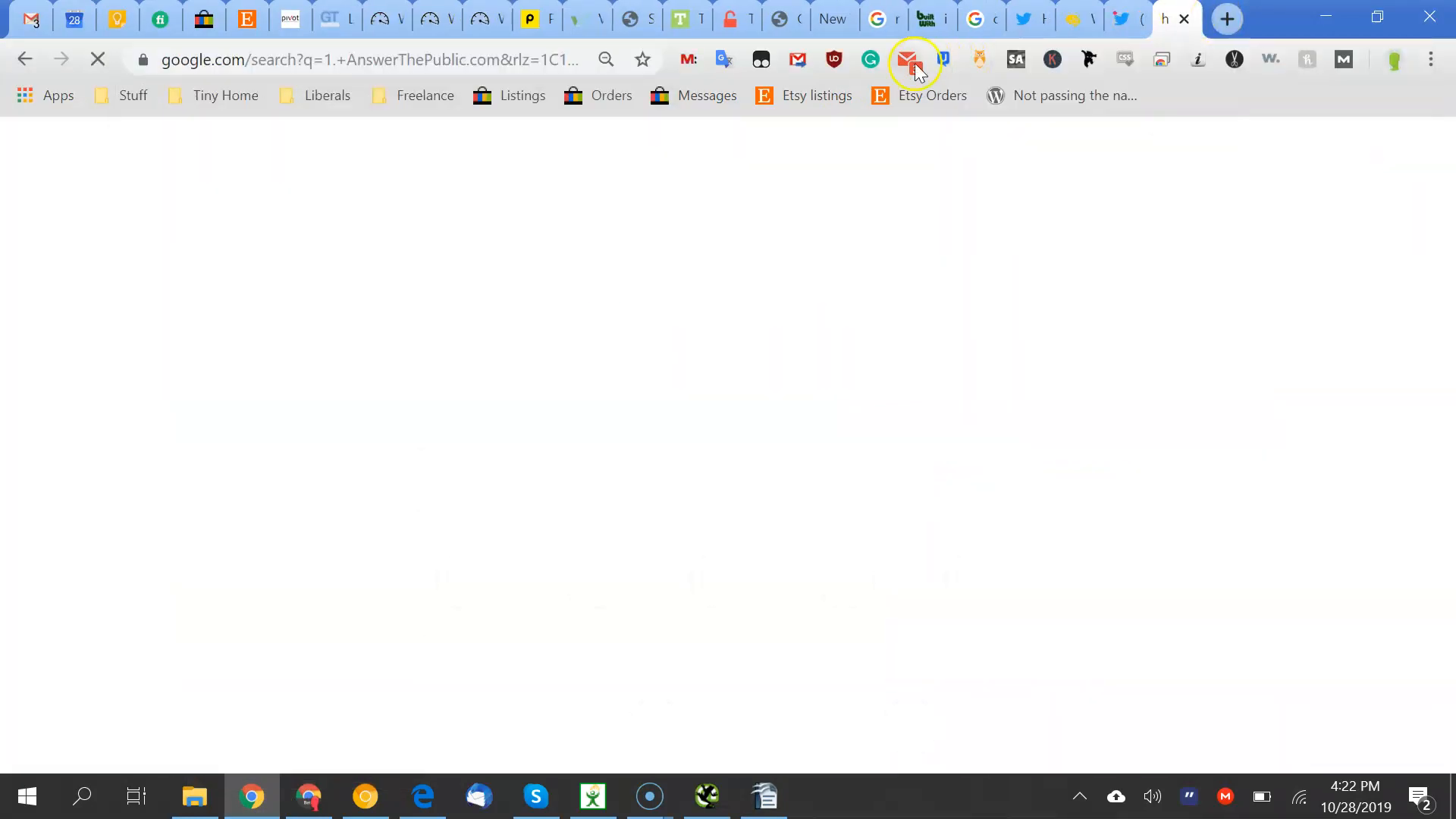
pyautogui.click(421, 66)
pyautogui.write('ans')
pyautogui.press('Return')
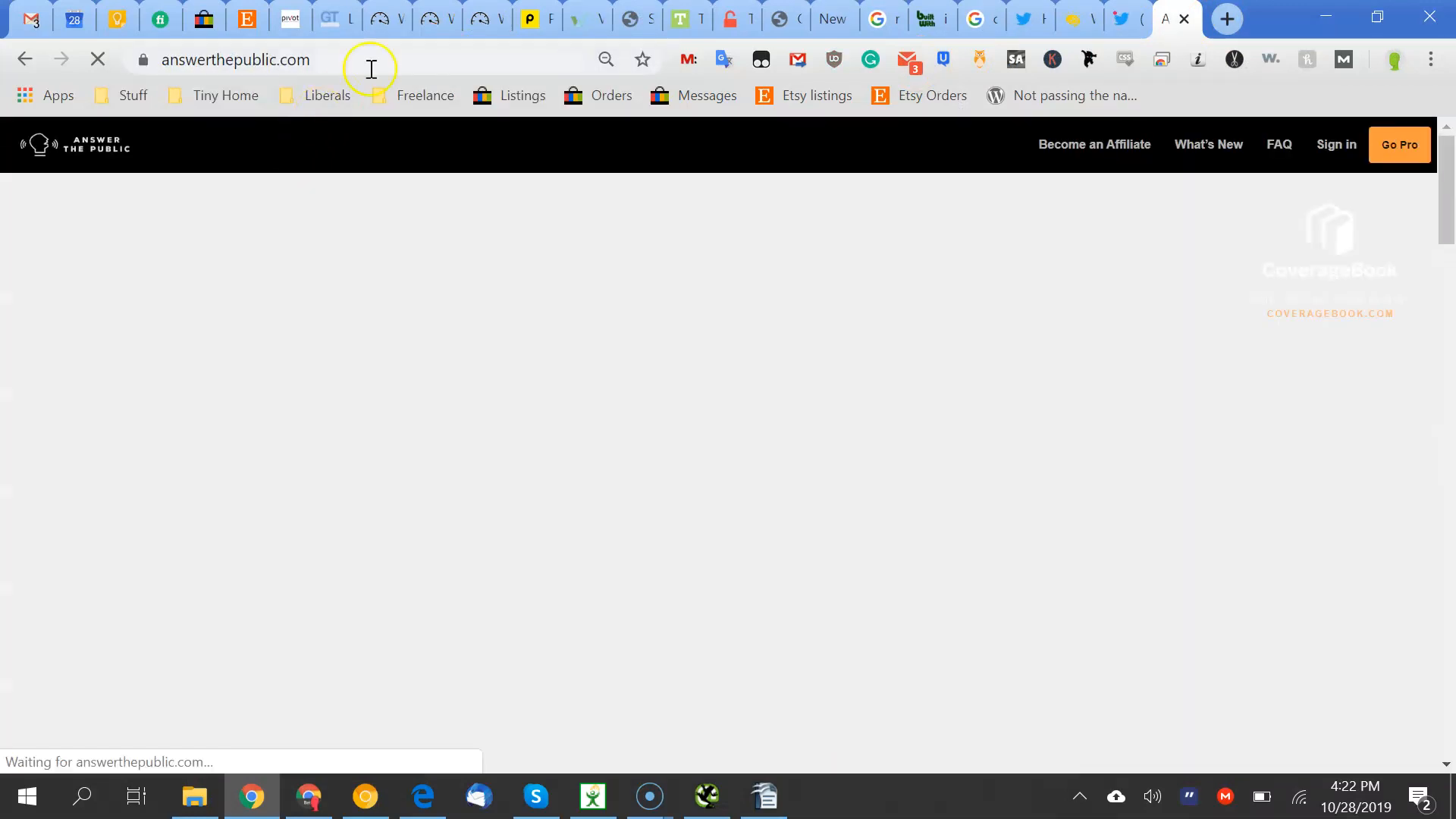
# In the empty new tab, enter "new orleans saints" in the address field without submitting it to demonstrate Google's autocomplete suggestions
pyautogui.click(817, 34)
pyautogui.write('inte')
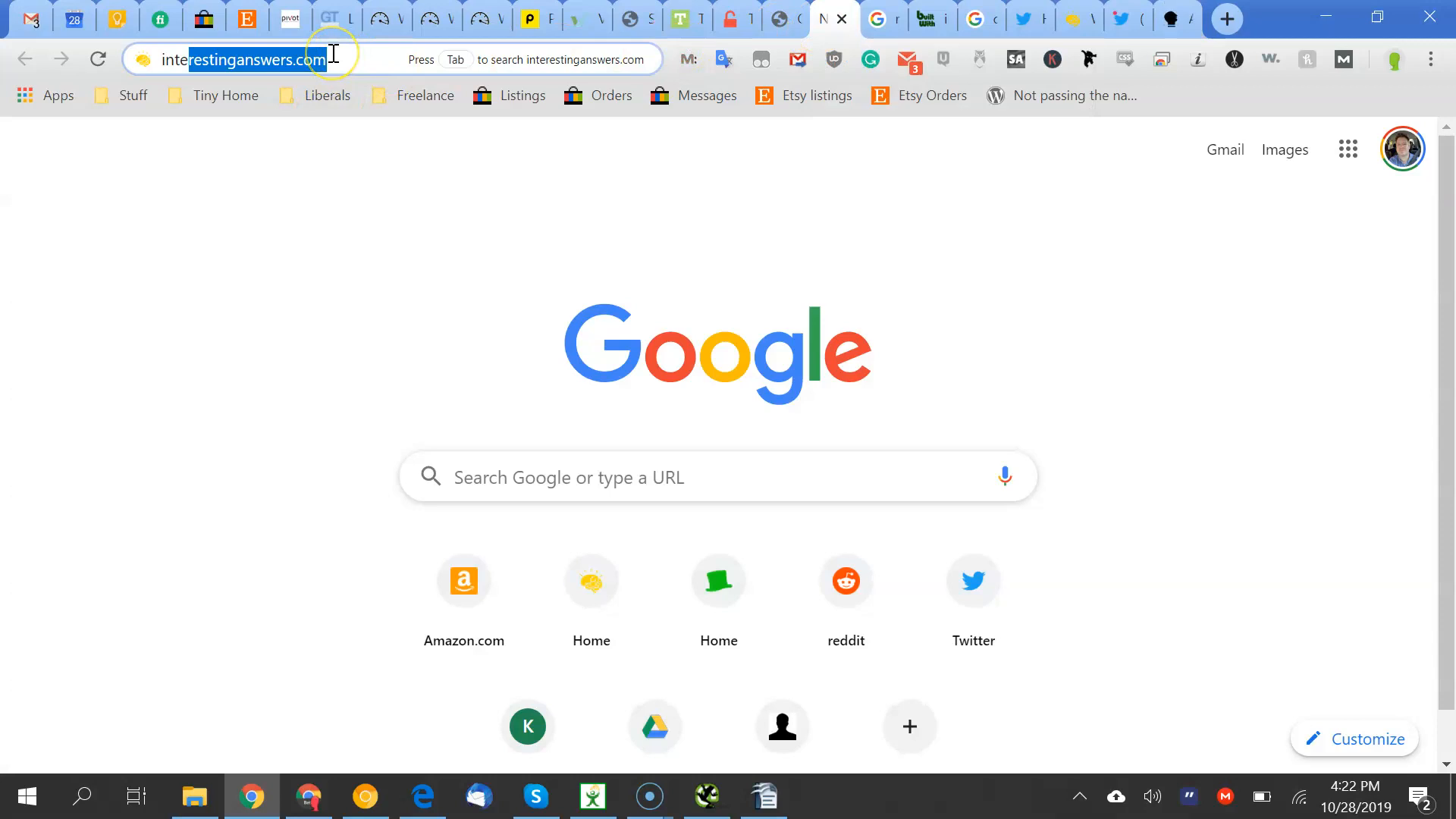
pyautogui.write('f')
pyautogui.press('BackSpace')
pyautogui.press('BackSpace')
pyautogui.press('BackSpace')
pyautogui.press('BackSpace')
pyautogui.press('BackSpace')
pyautogui.write('new orlea')
pyautogui.press('BackSpace')
pyautogui.press('Up')
pyautogui.press('Down')
pyautogui.press('Down')
pyautogui.press('Up')
pyautogui.press('Up')
pyautogui.press('Up')
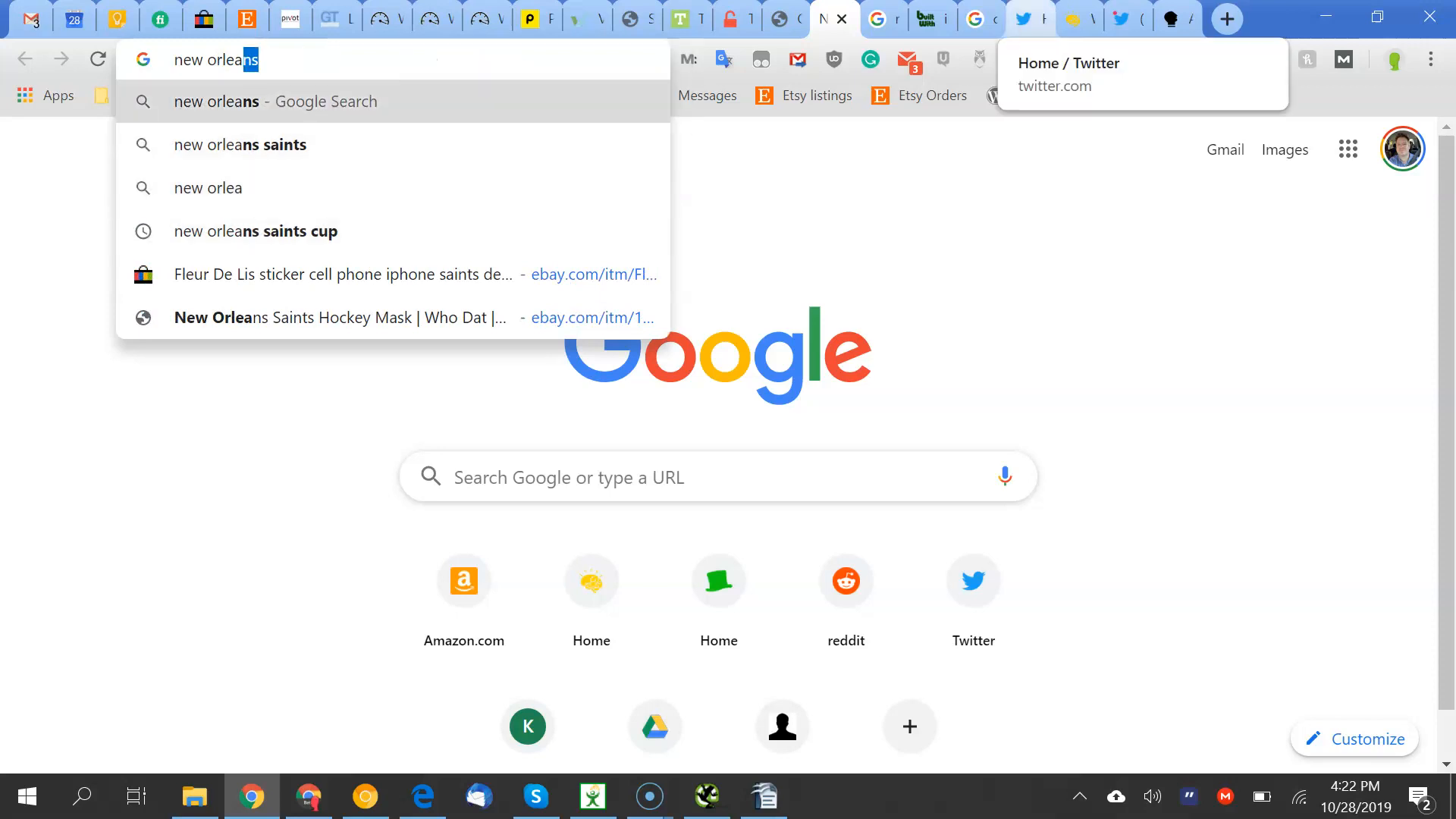
pyautogui.write('ns saints')
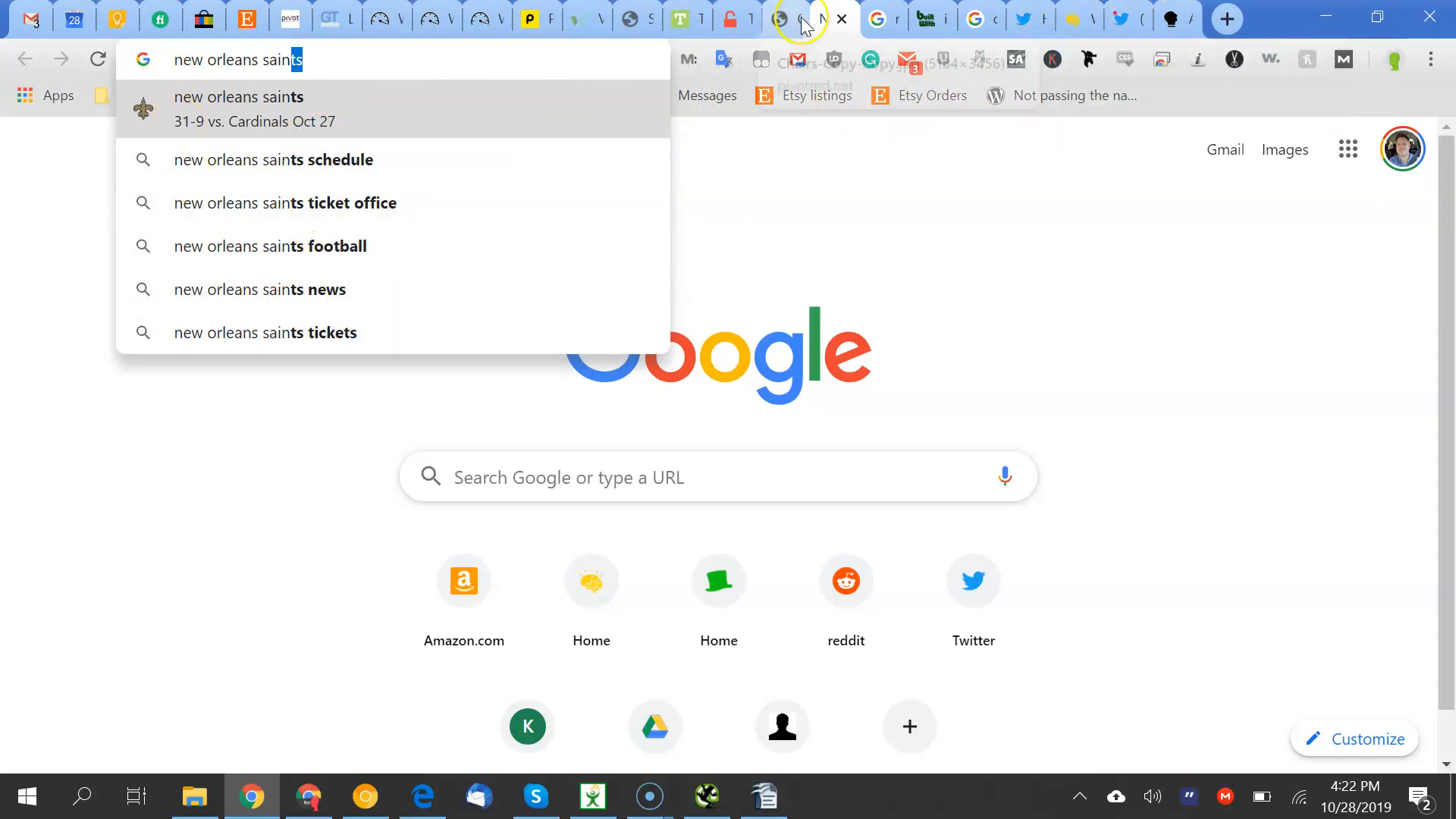
# Return to AnswerThePublic and request content questions for the keyword "virtual office"
pyautogui.click(1175, 34)
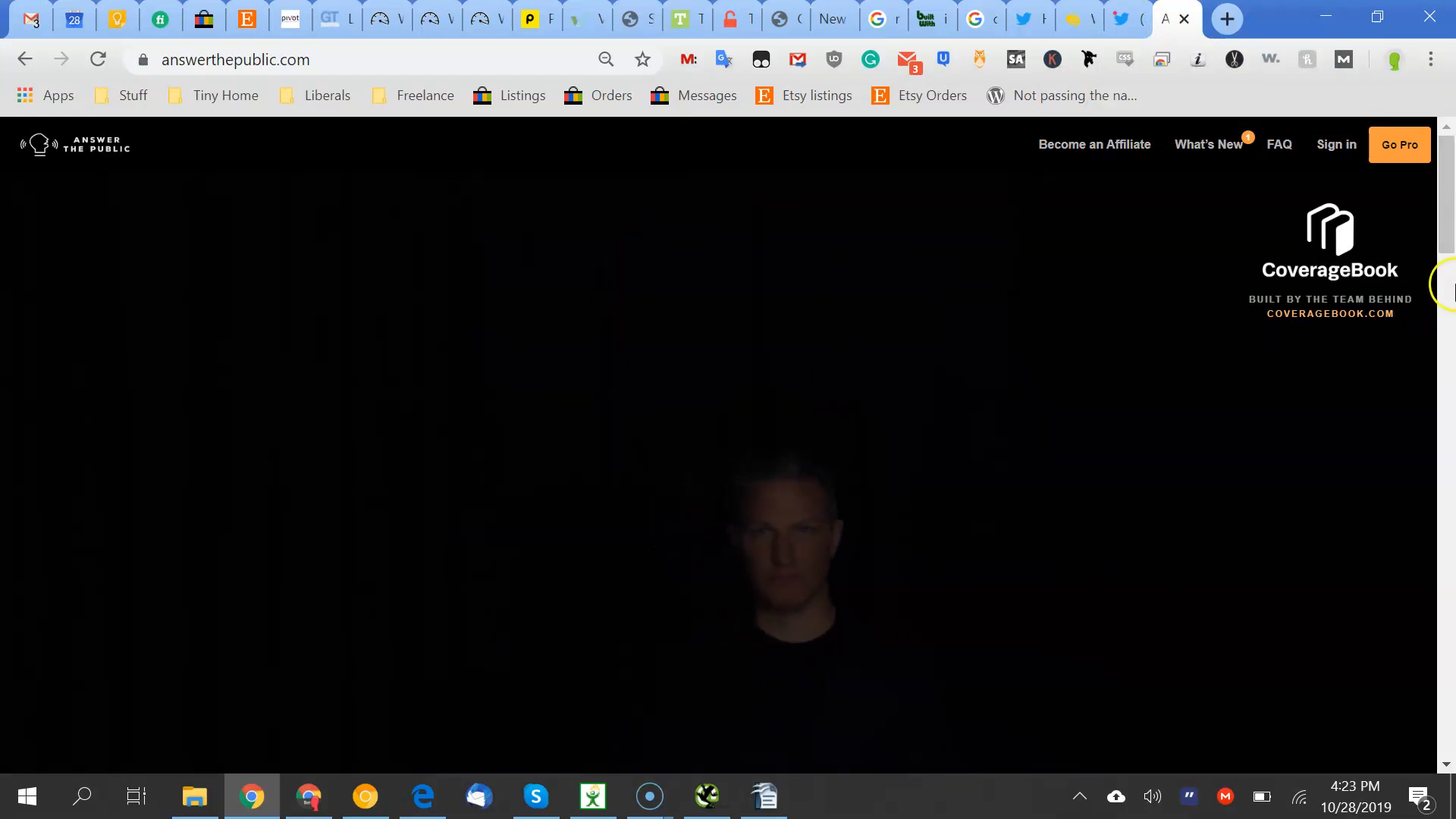
pyautogui.moveTo(1445, 220); pyautogui.dragTo(1445, 277)
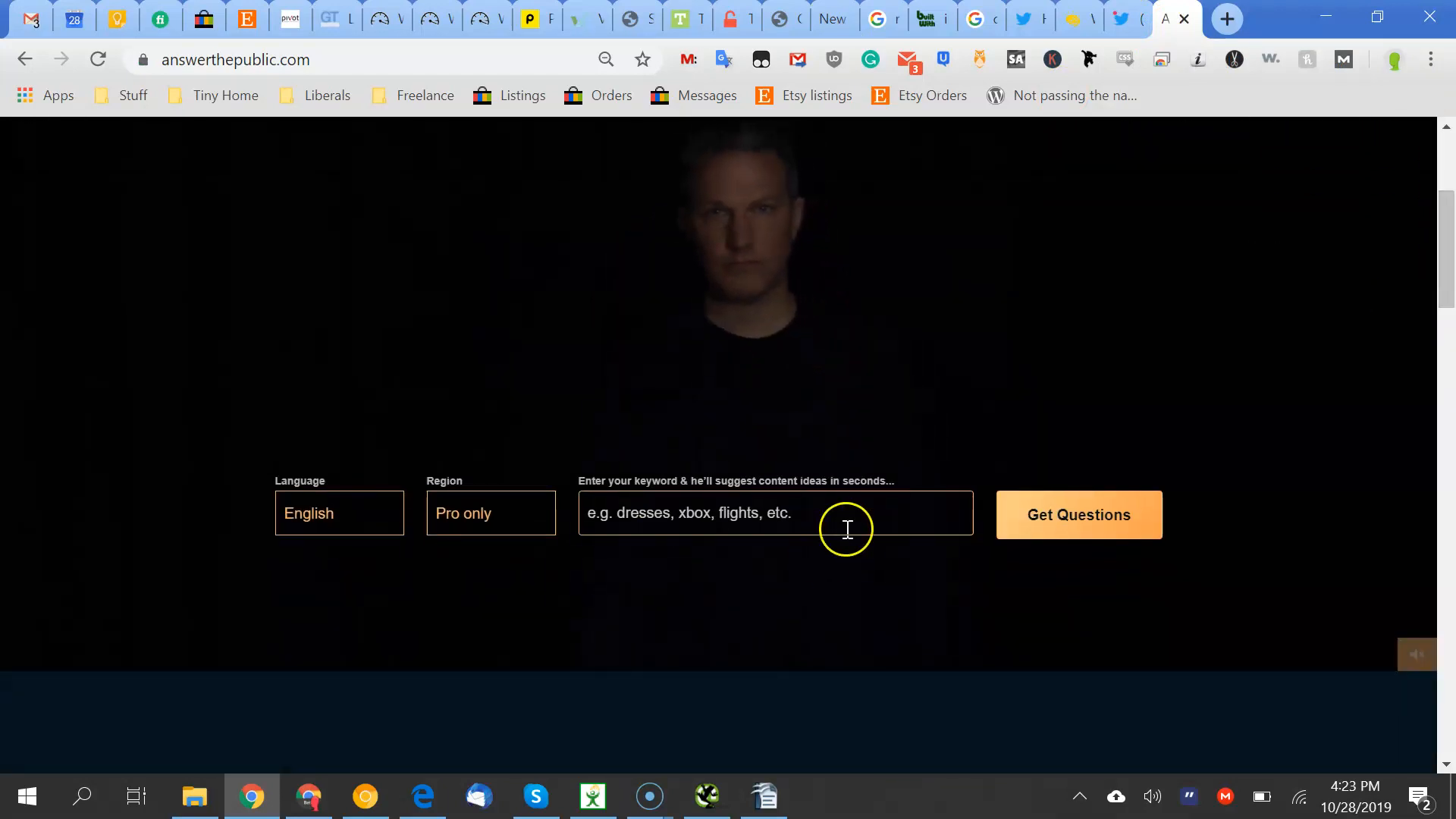
pyautogui.click(673, 499)
pyautogui.write('virtual offi')
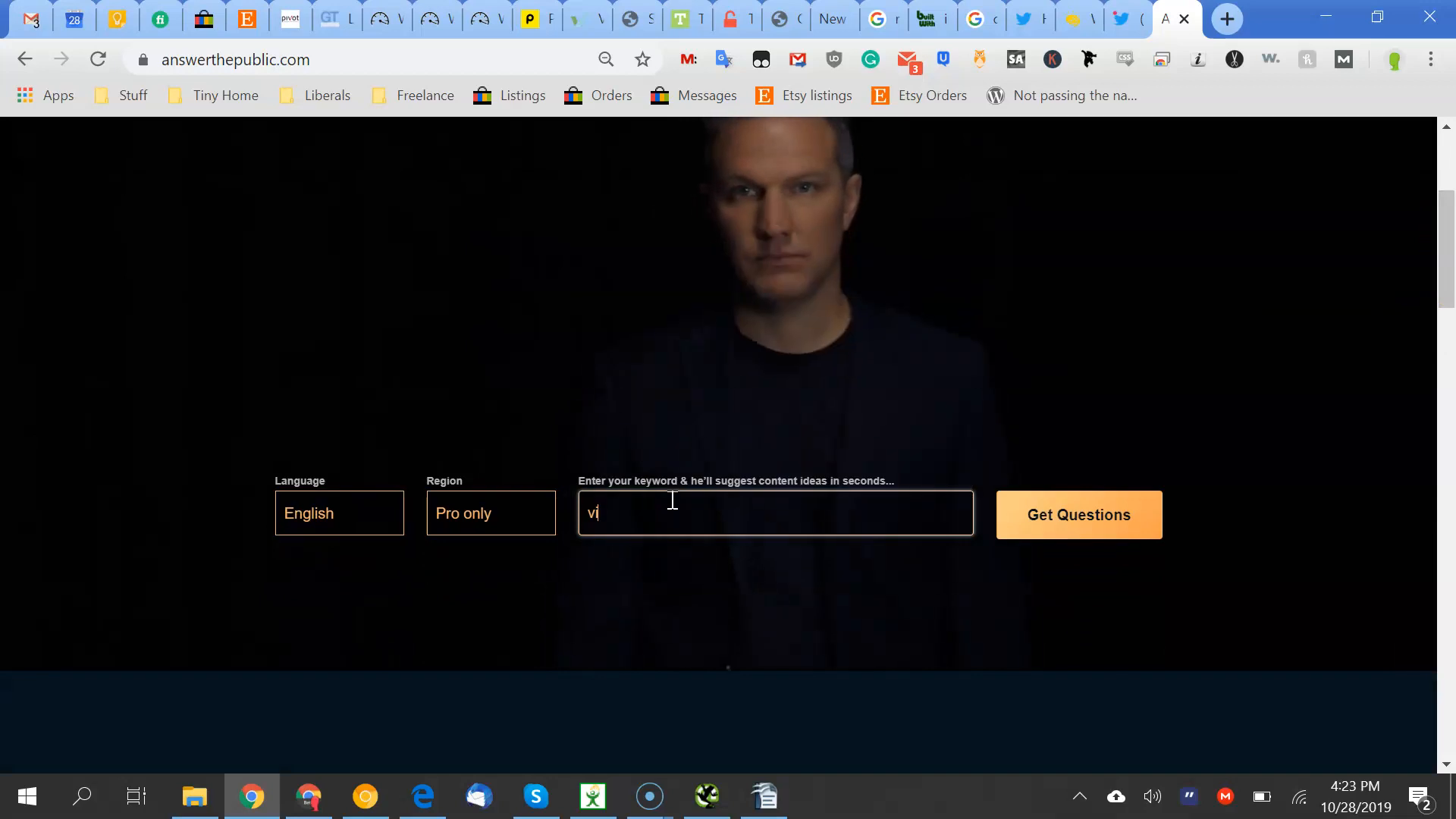
pyautogui.write('ce')
pyautogui.press('Return')
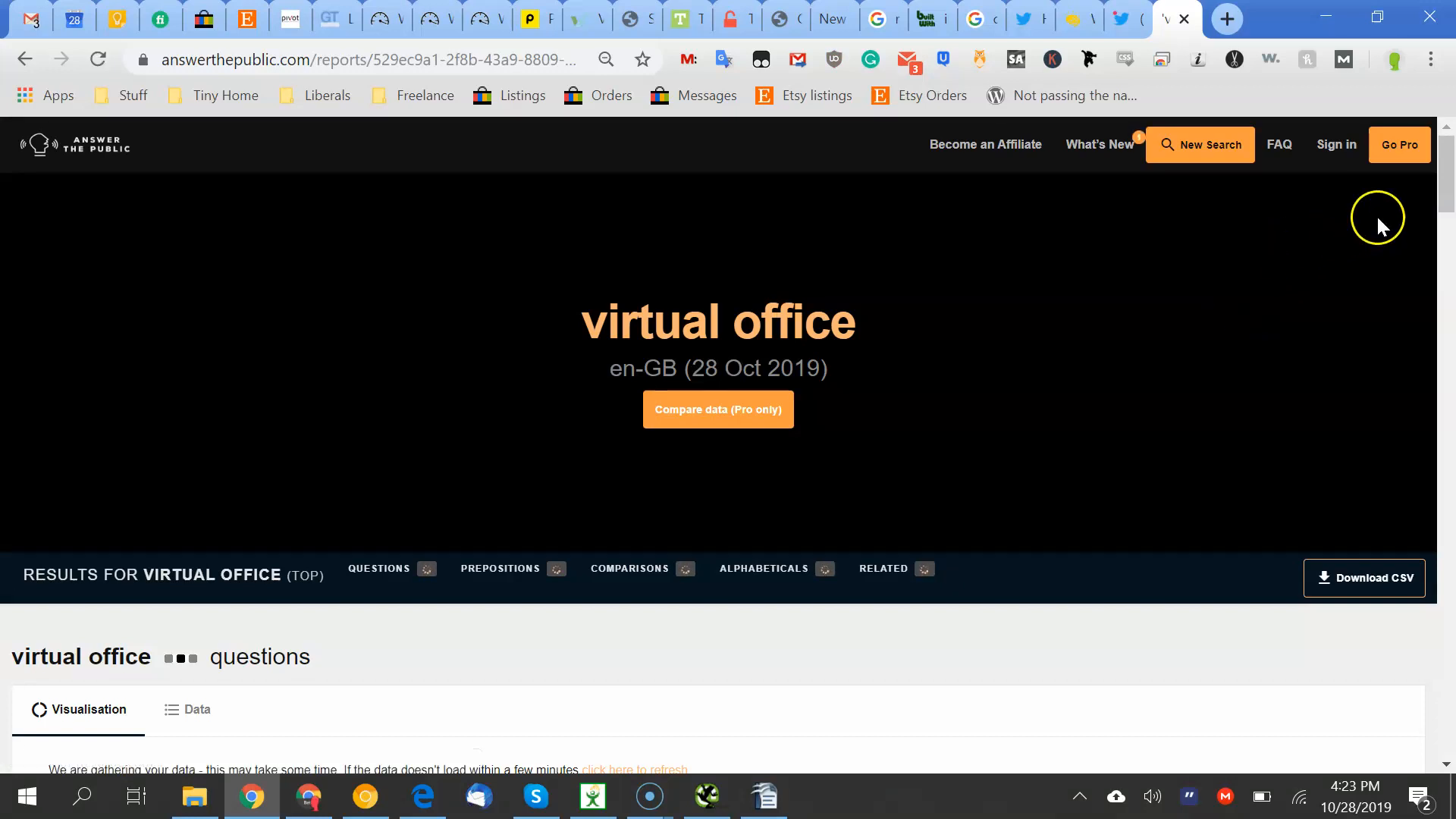
# Look through the "virtual office" report, examining the prepositions visualisation, comparisons and alphabetical keyword lists
pyautogui.moveTo(1447, 152); pyautogui.dragTo(1429, 402)
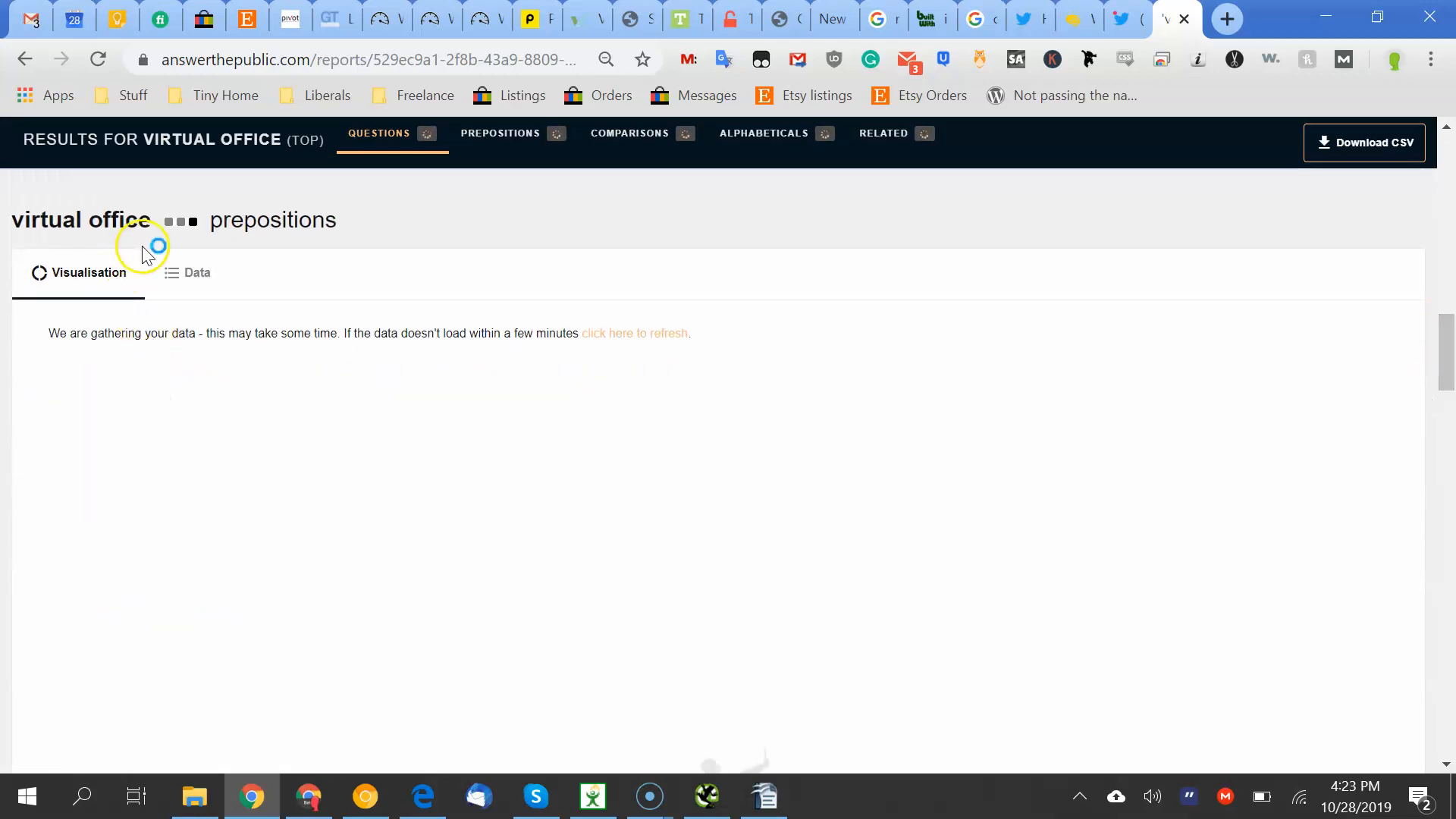
pyautogui.moveTo(1446, 328); pyautogui.dragTo(1401, 561)
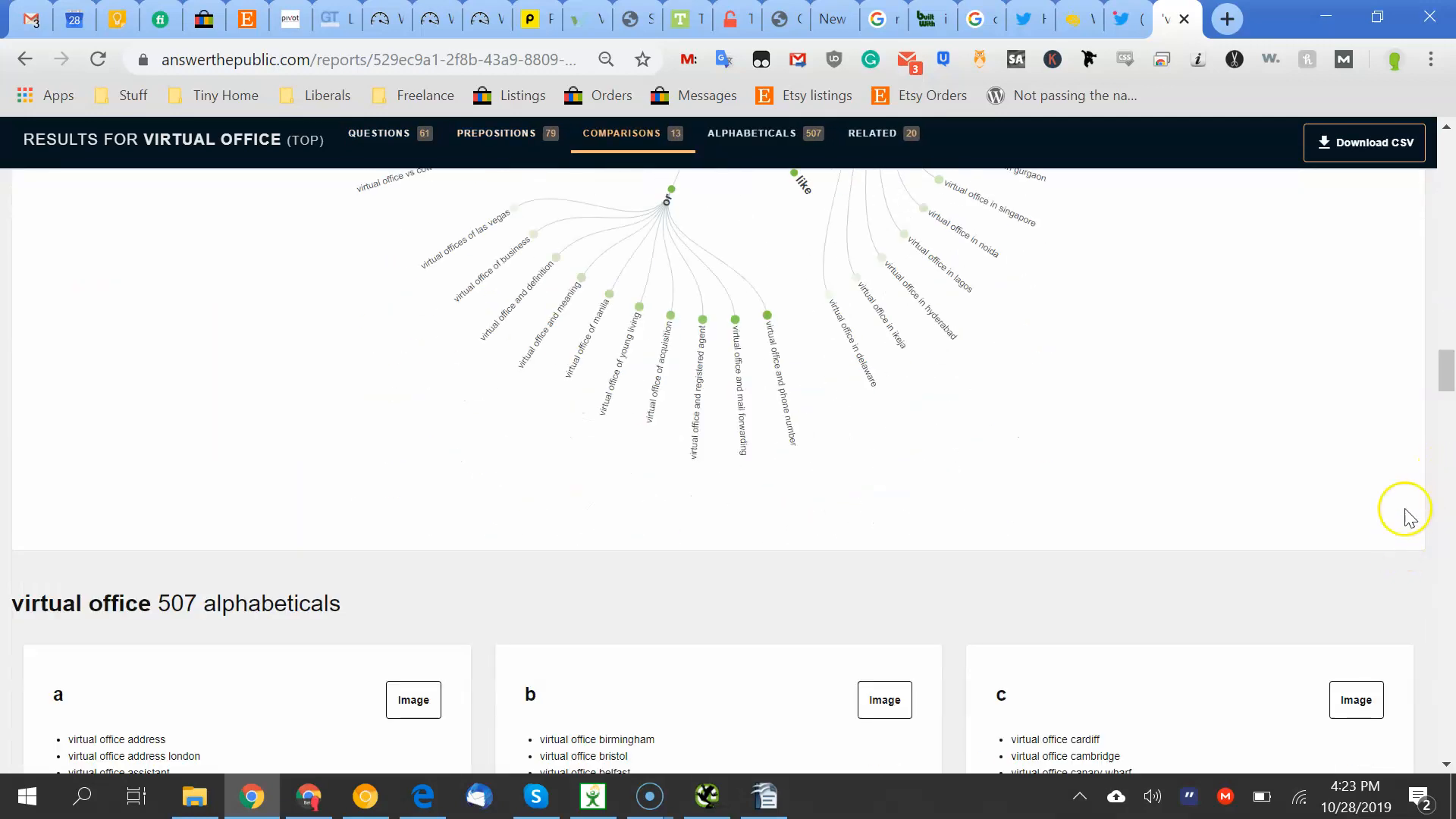
pyautogui.moveTo(1440, 374); pyautogui.dragTo(1444, 260)
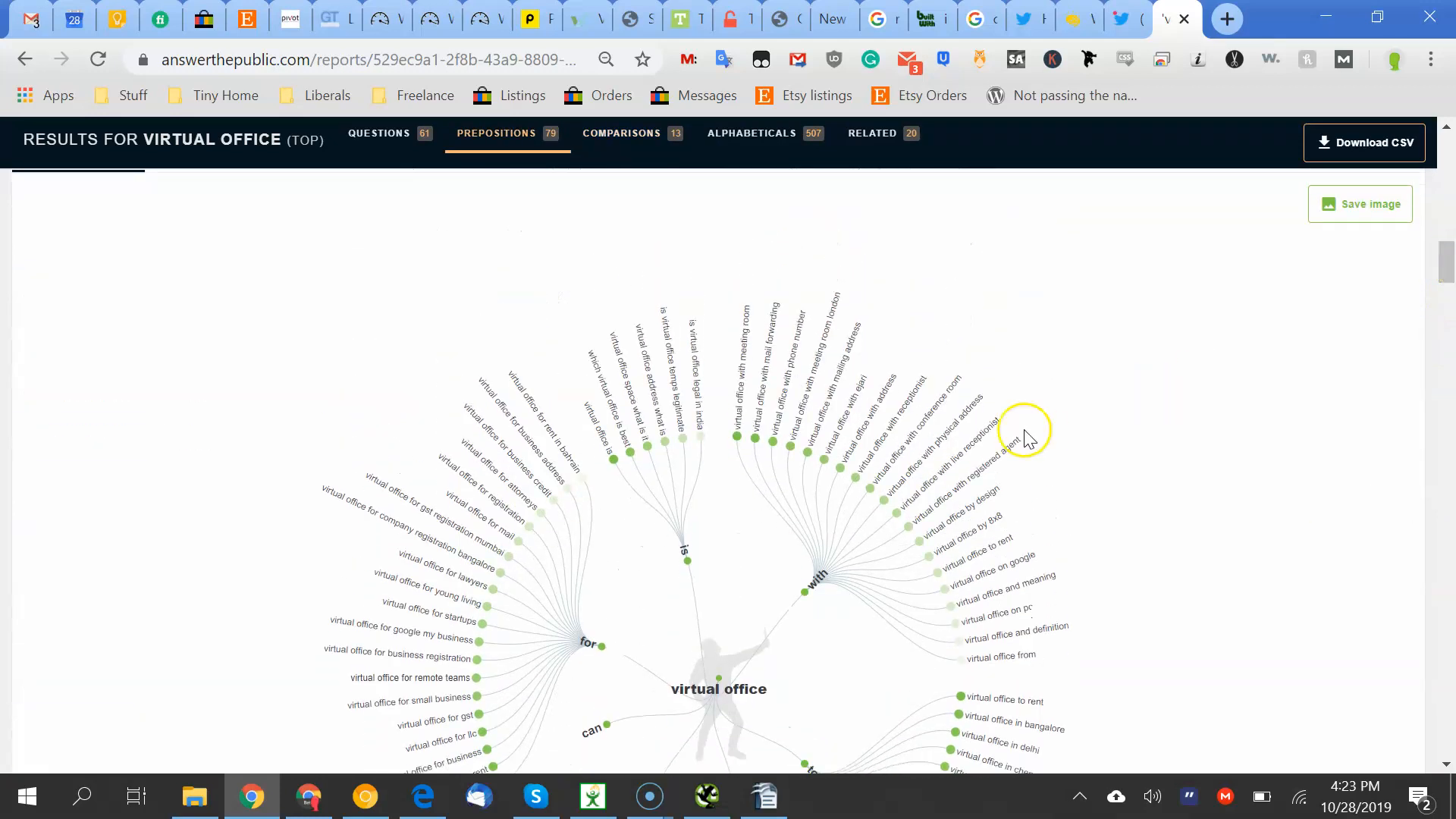
# Examine the "with", "is" and "for" branches of the "virtual office" prepositions visualisation up close
pyautogui.scroll(4, 1026, 438)
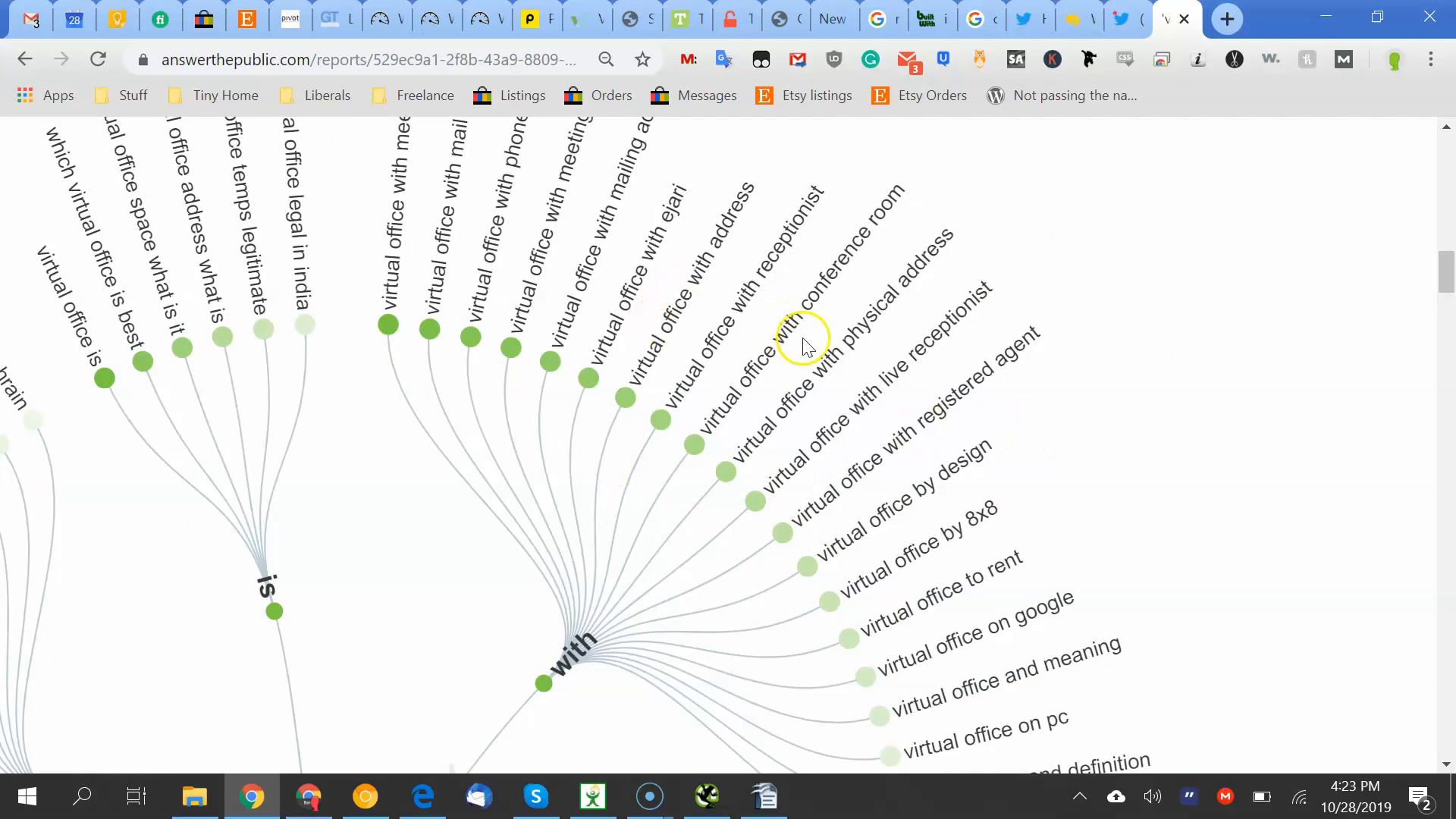
pyautogui.moveTo(349, 276); pyautogui.dragTo(724, 276)
pyautogui.moveTo(311, 329); pyautogui.dragTo(495, 264)
pyautogui.hscroll(-2, 961, 543)
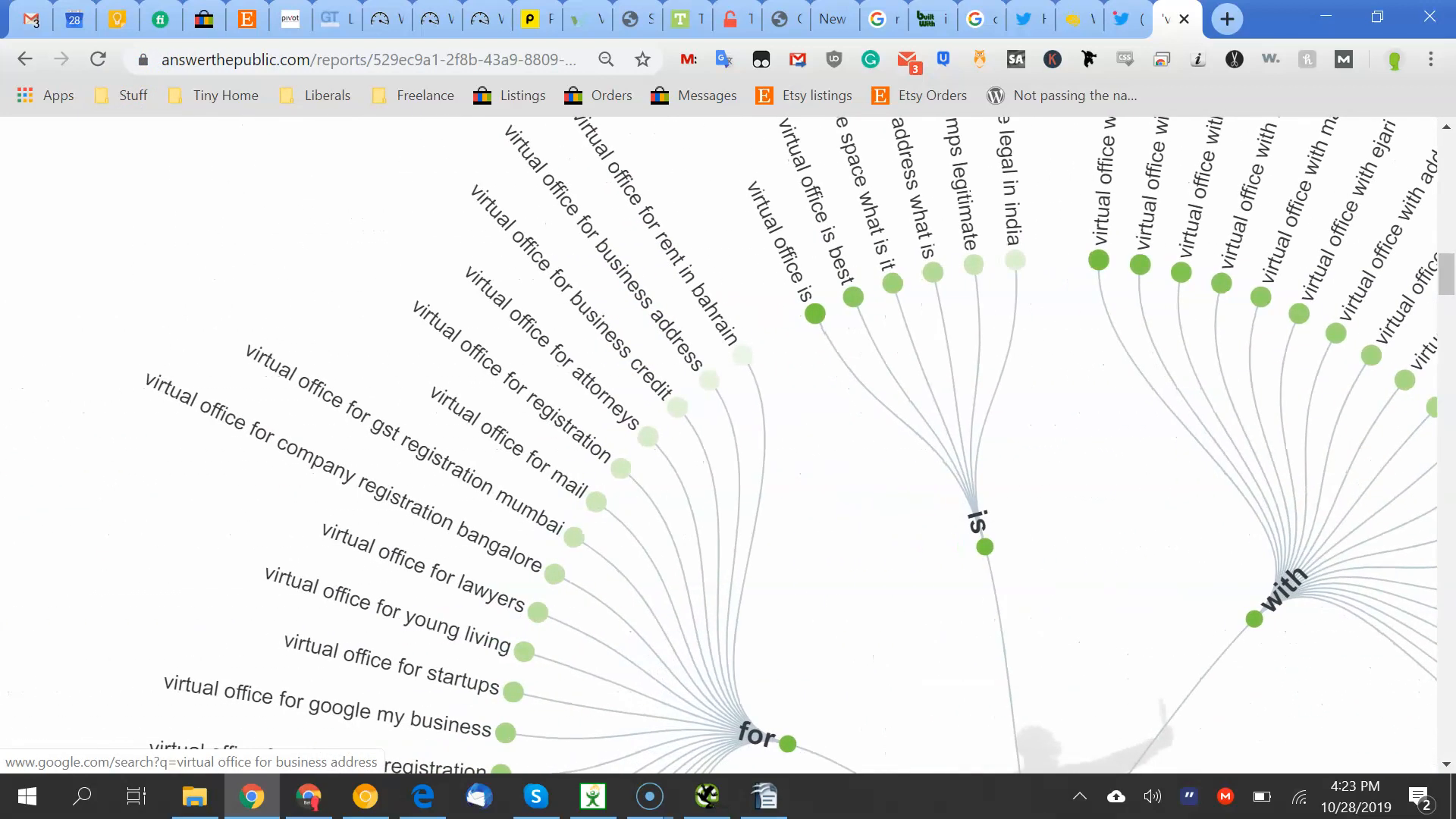
pyautogui.scroll(-3, 962, 543)
pyautogui.scroll(5, 751, 365)
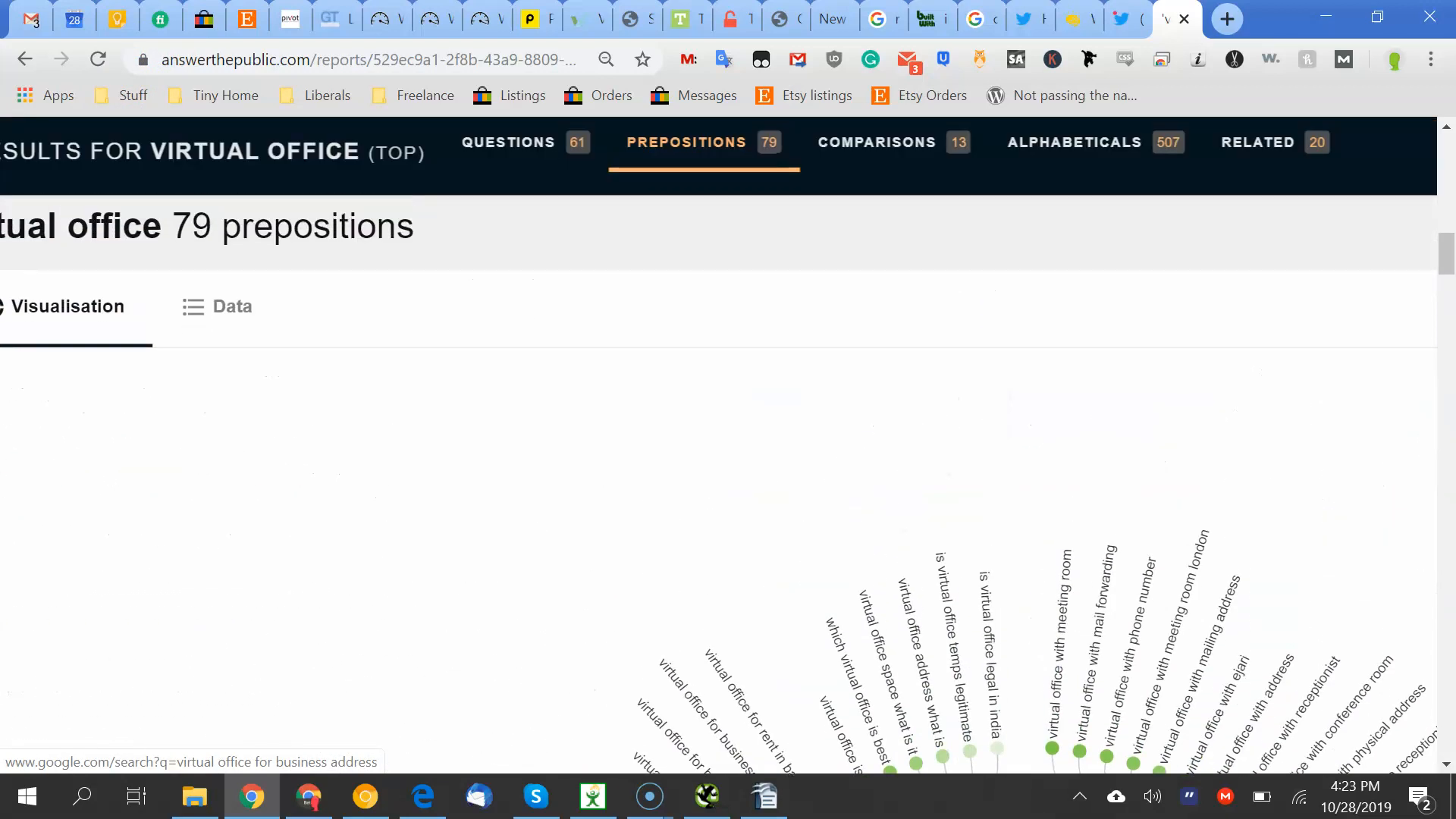
# Show the "virtual office" prepositions as data lists and highlight the phrase "which virtual office is best" under "is"
pyautogui.click(192, 306)
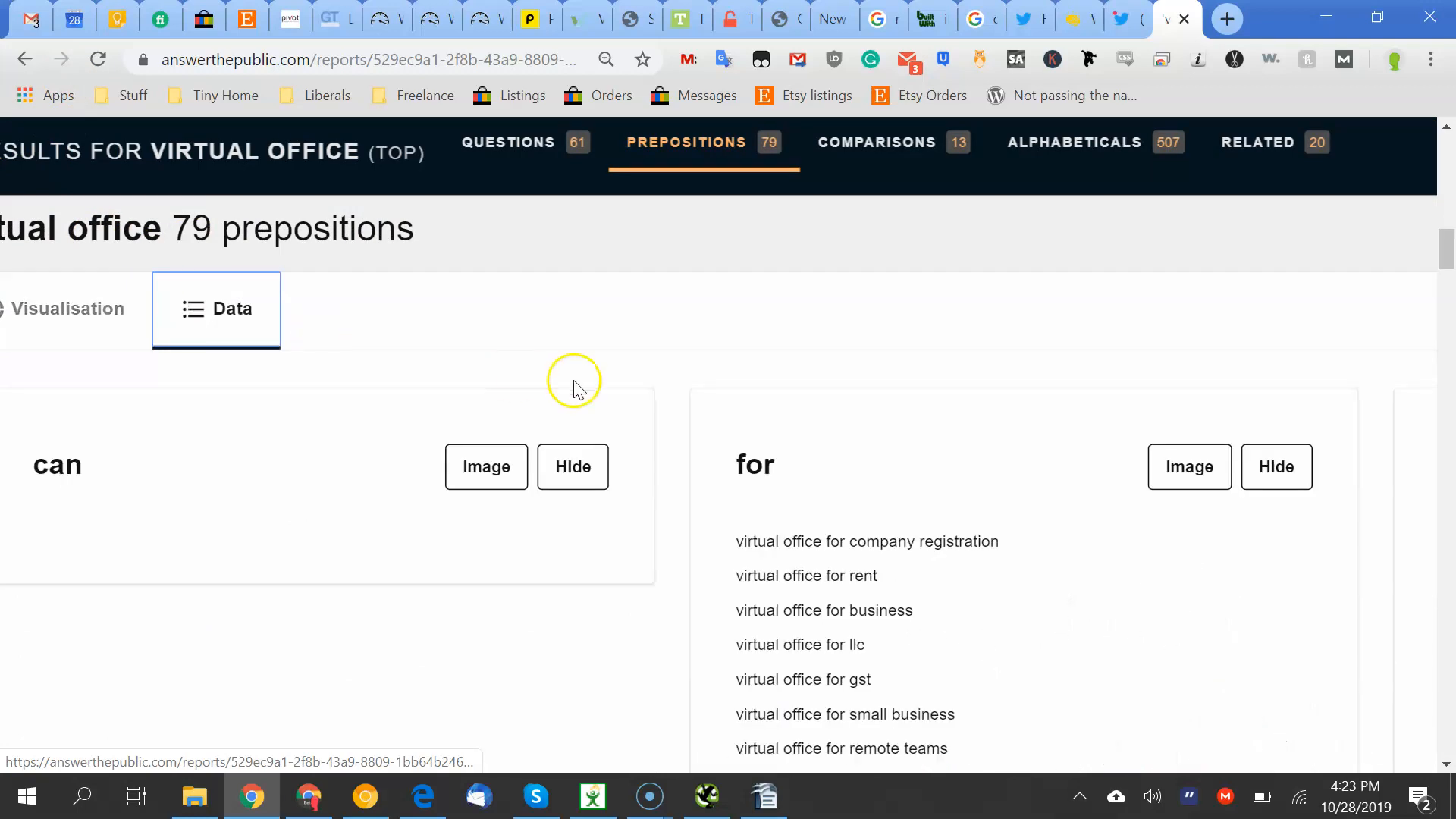
pyautogui.press('Left')
pyautogui.press('Right')
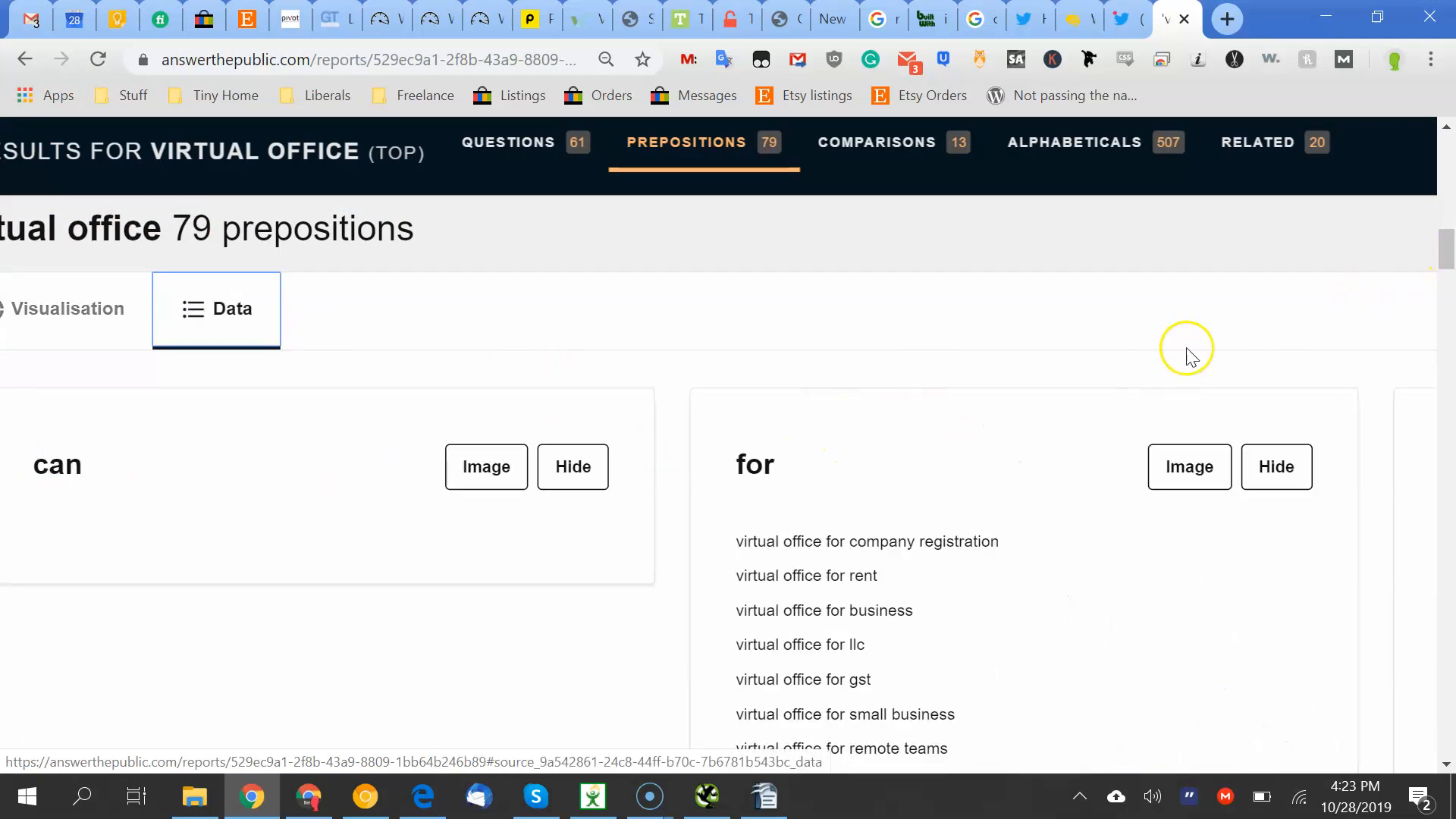
pyautogui.hscroll(4, 1451, 242)
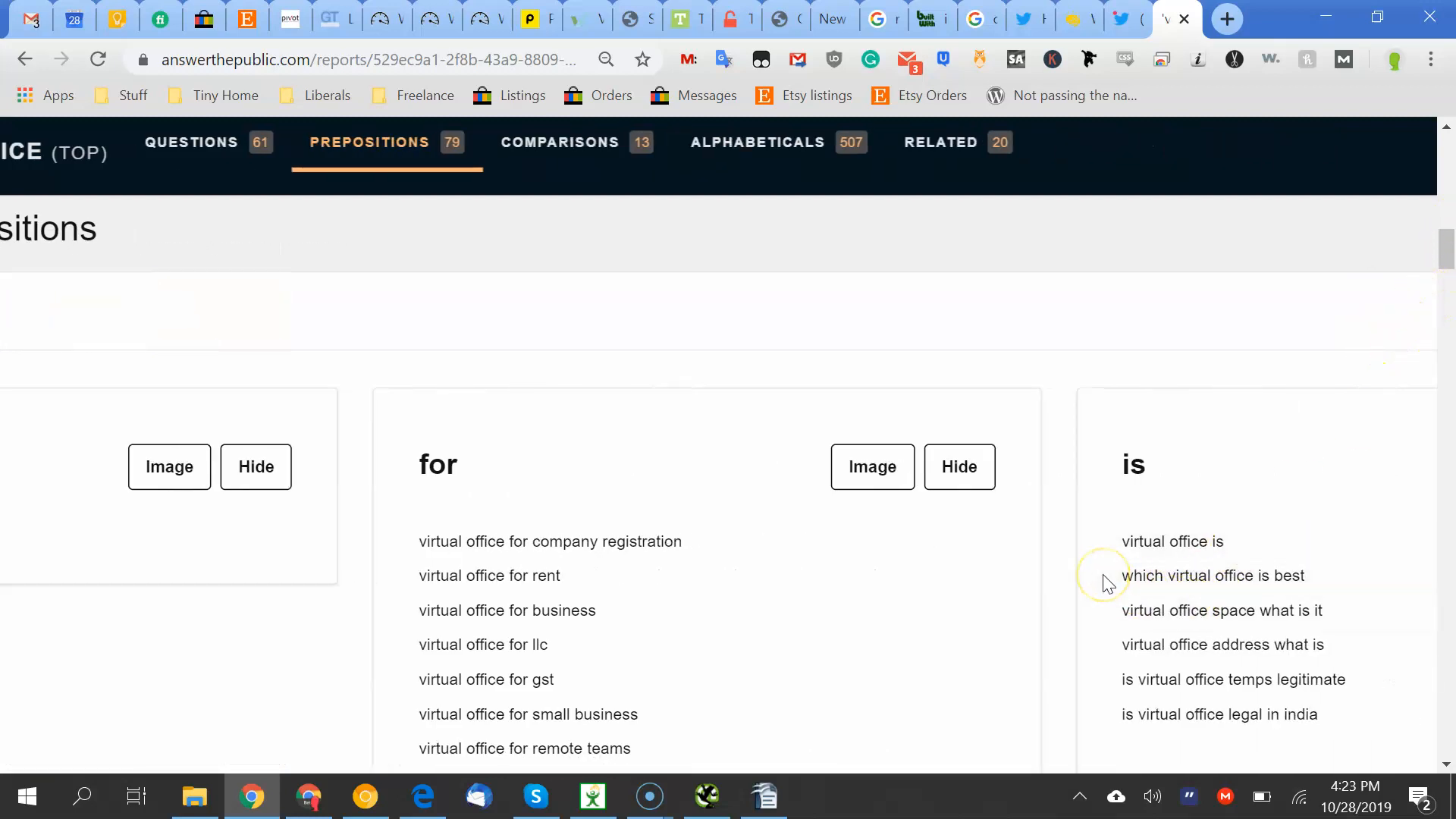
pyautogui.moveTo(1133, 576); pyautogui.dragTo(1294, 578)
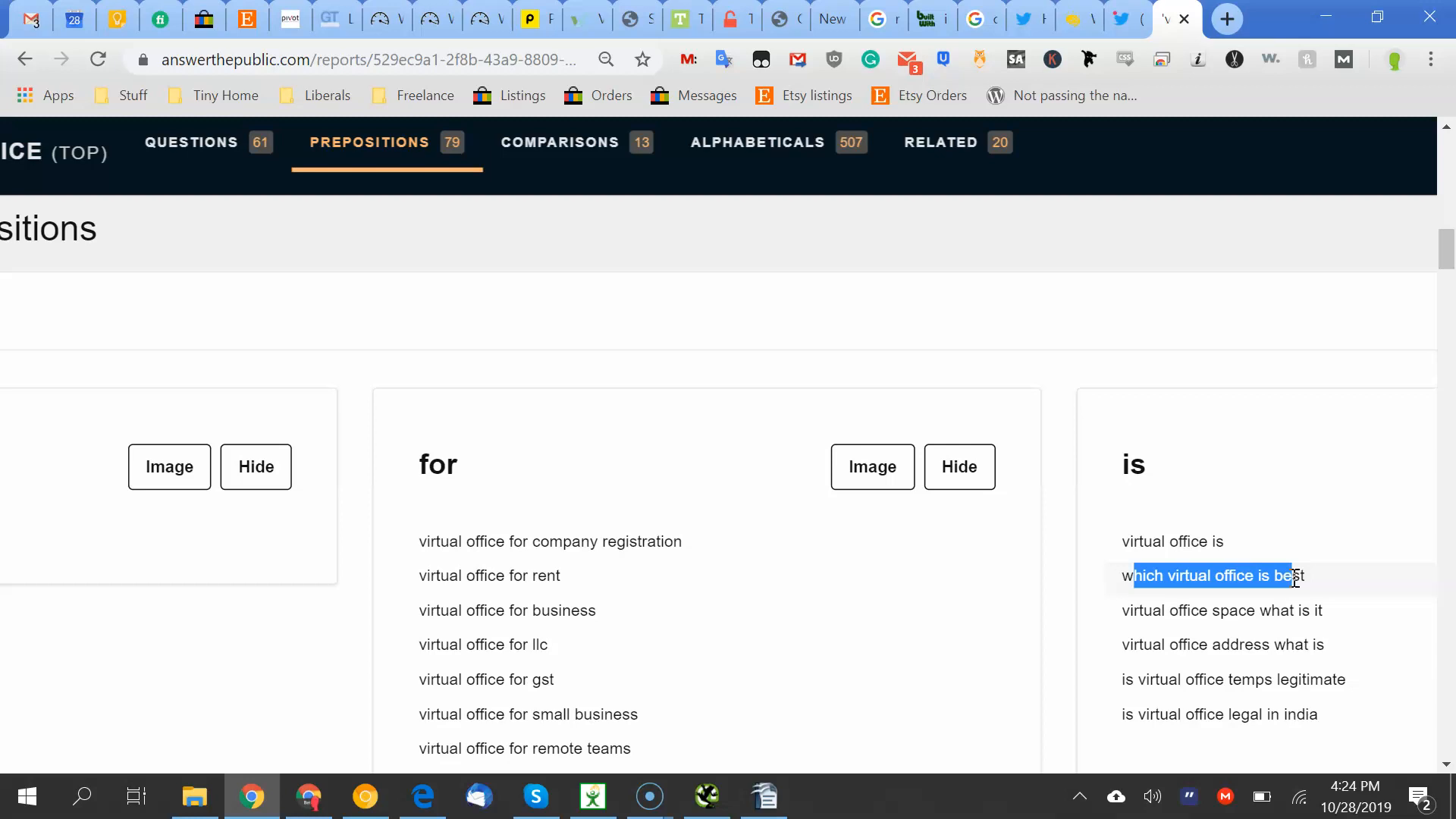
pyautogui.scroll(20, 1295, 580)
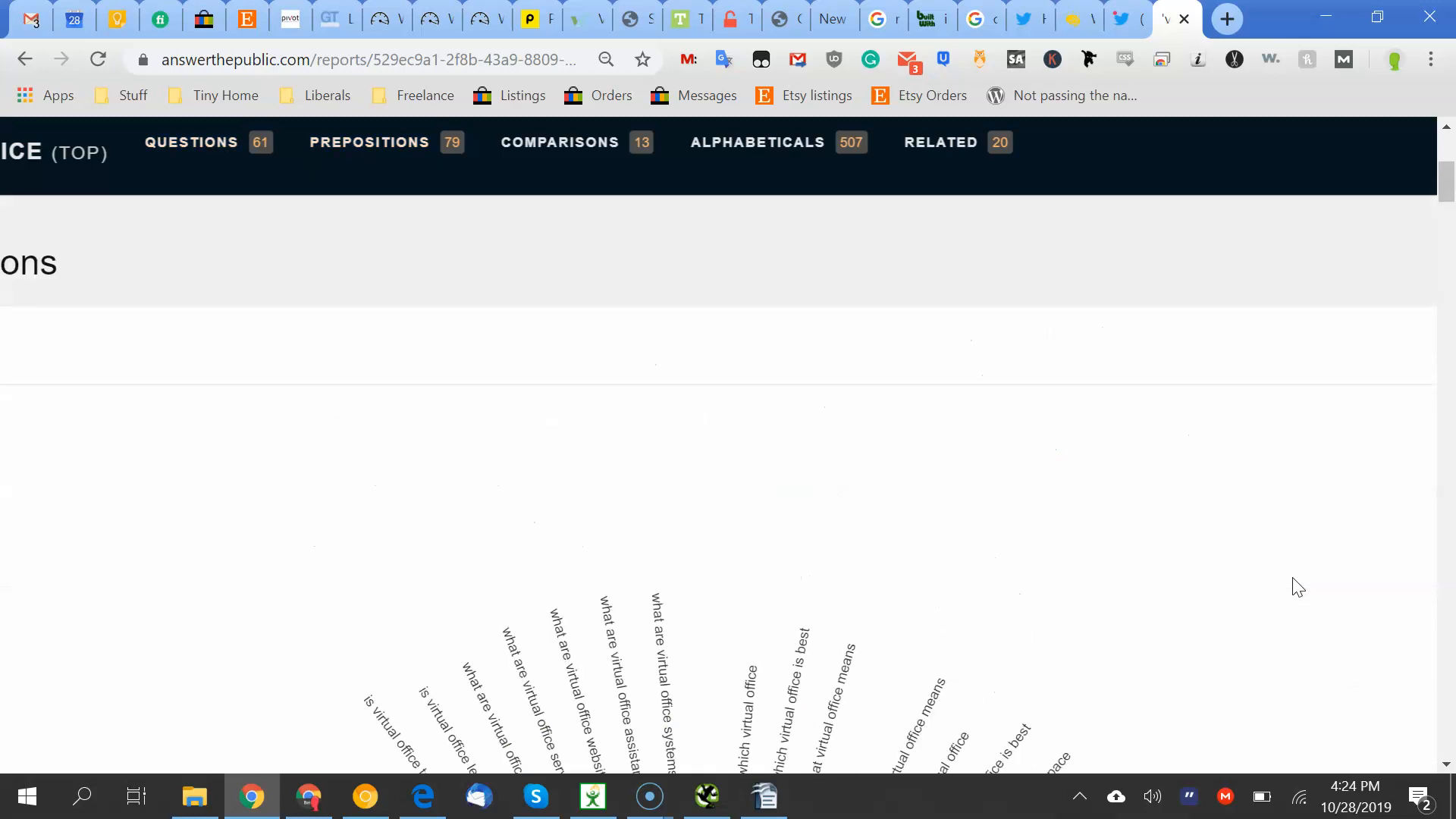
# Check the "What is Pivot?" section of the pivotmd.net homepage for wording that describes the service
pyautogui.click(290, 18)
pyautogui.press('Down')
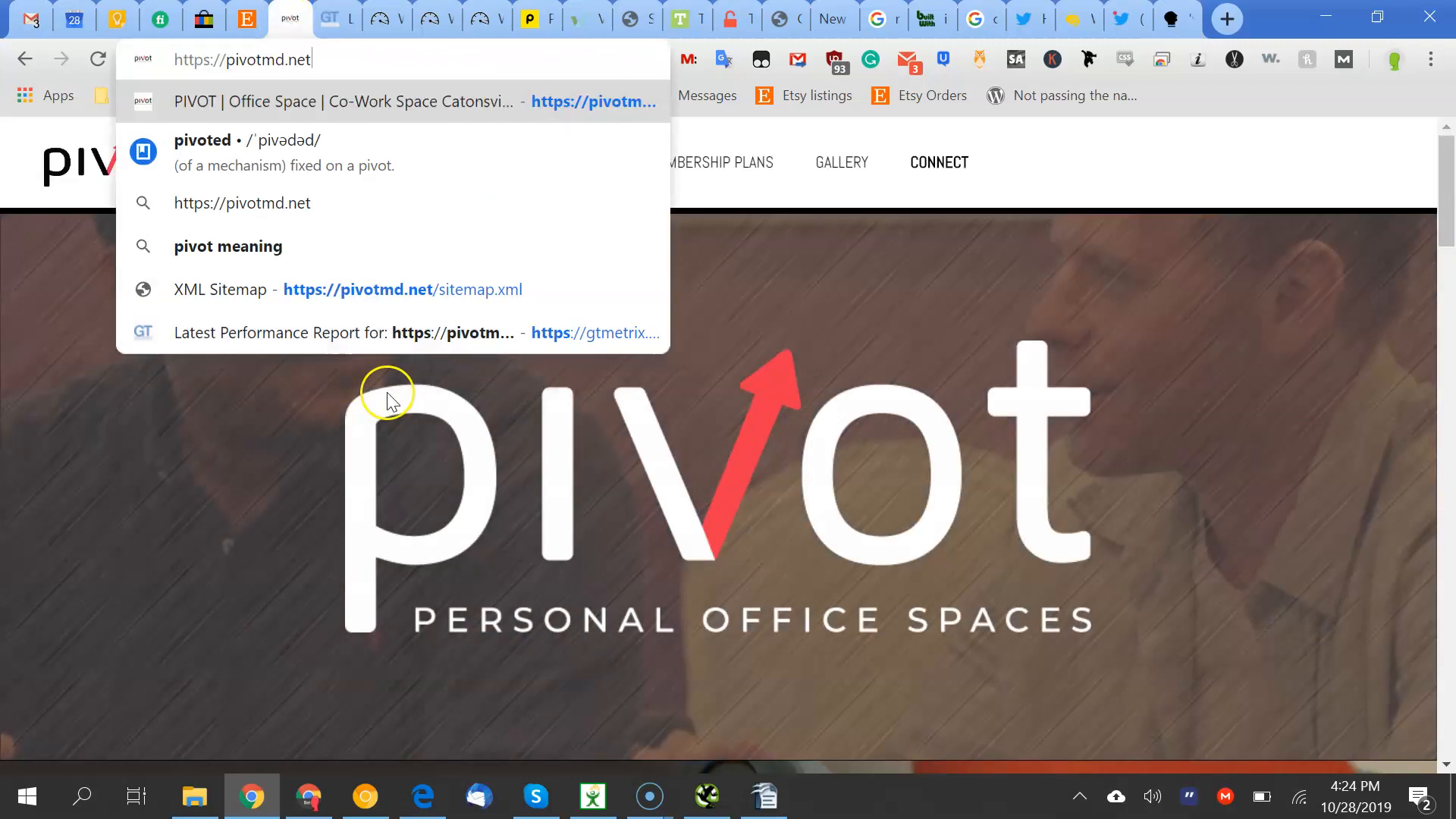
pyautogui.click(507, 459)
pyautogui.press('Down')
pyautogui.scroll(-8, 506, 458)
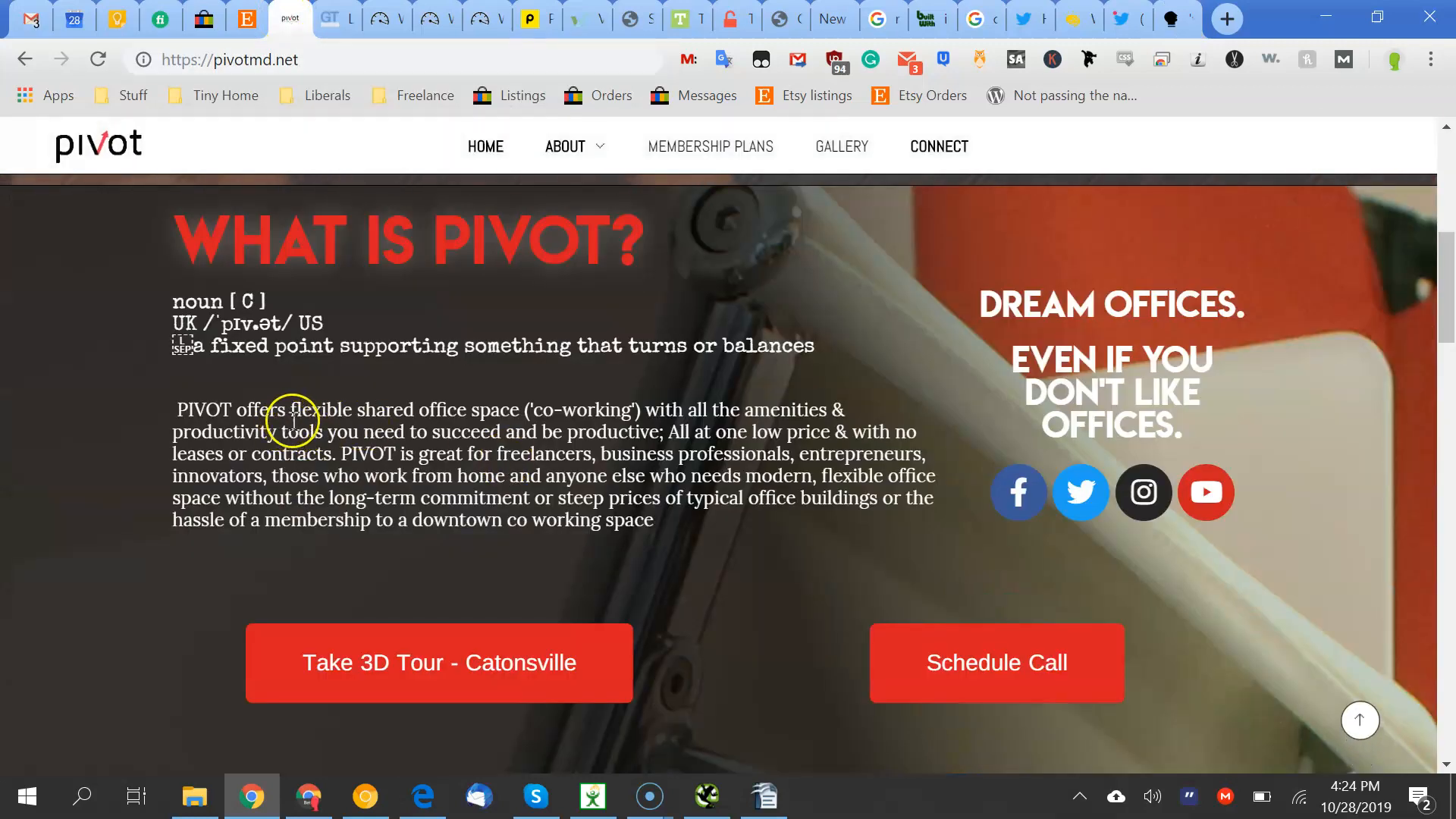
# Return to the AnswerThePublic home page and request content questions for the keyword "shared office space"
pyautogui.click(1175, 18)
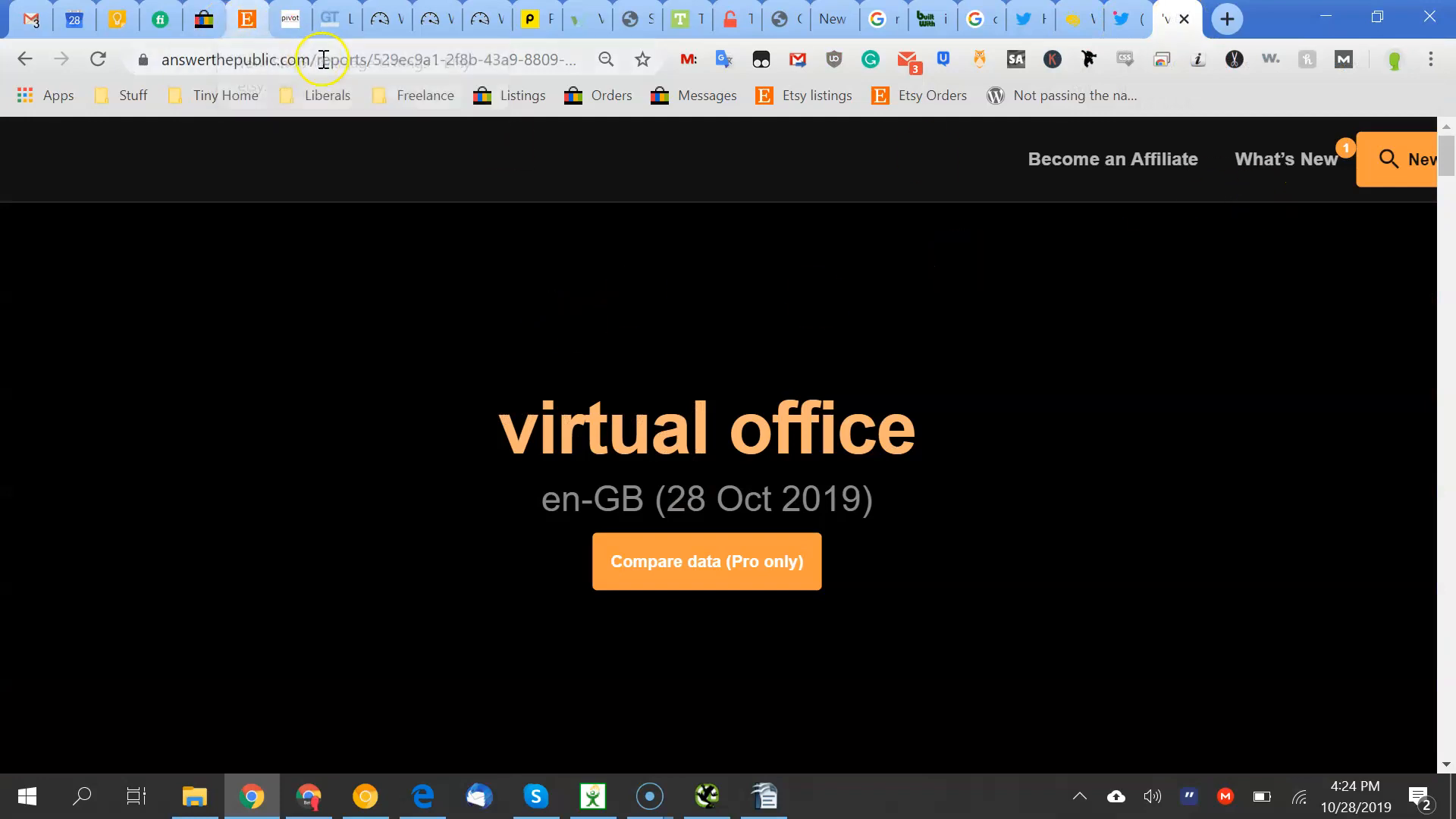
pyautogui.moveTo(329, 64); pyautogui.dragTo(660, 61)
pyautogui.press('BackSpace')
pyautogui.press('BackSpace')
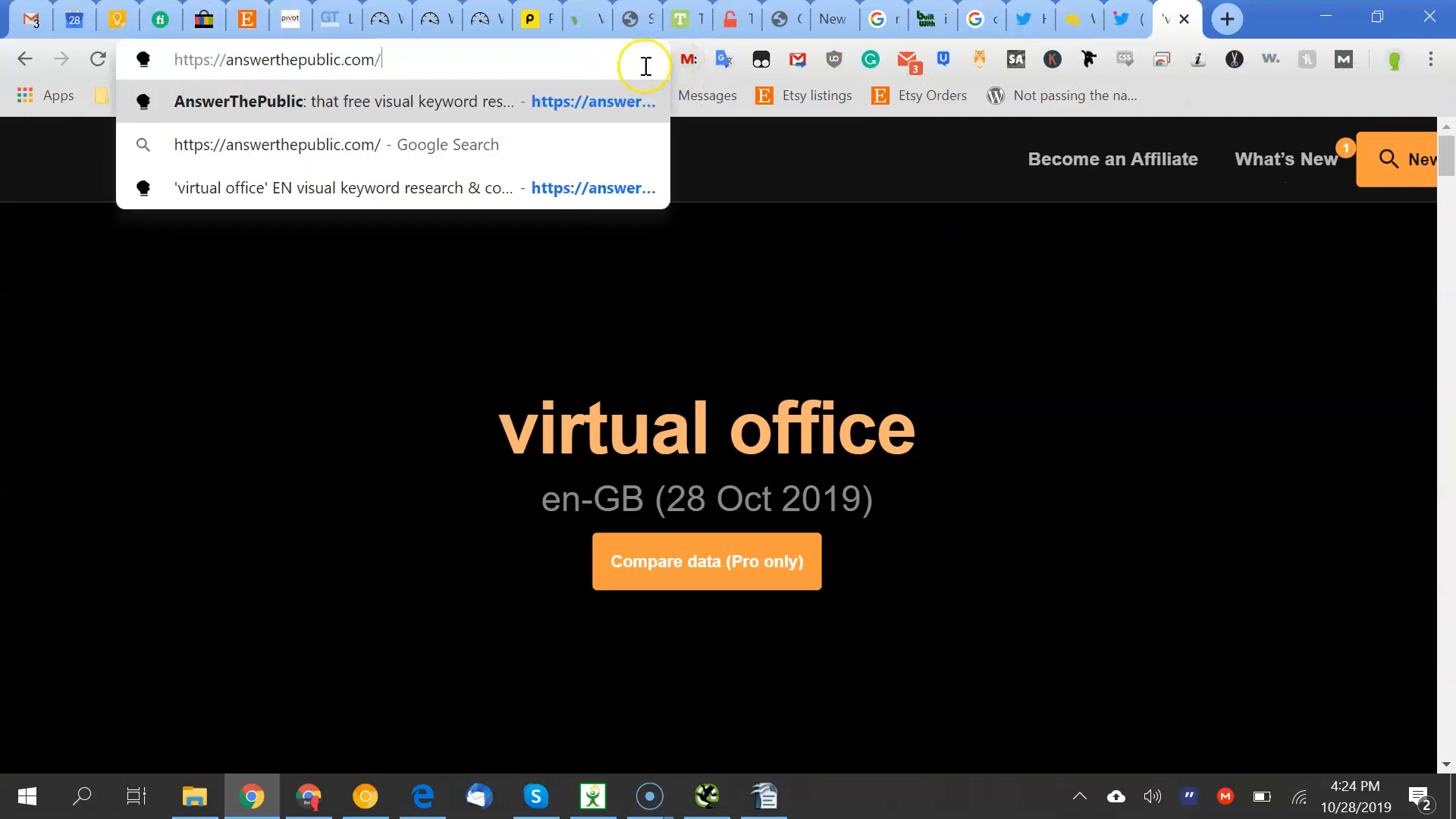
pyautogui.press('Return')
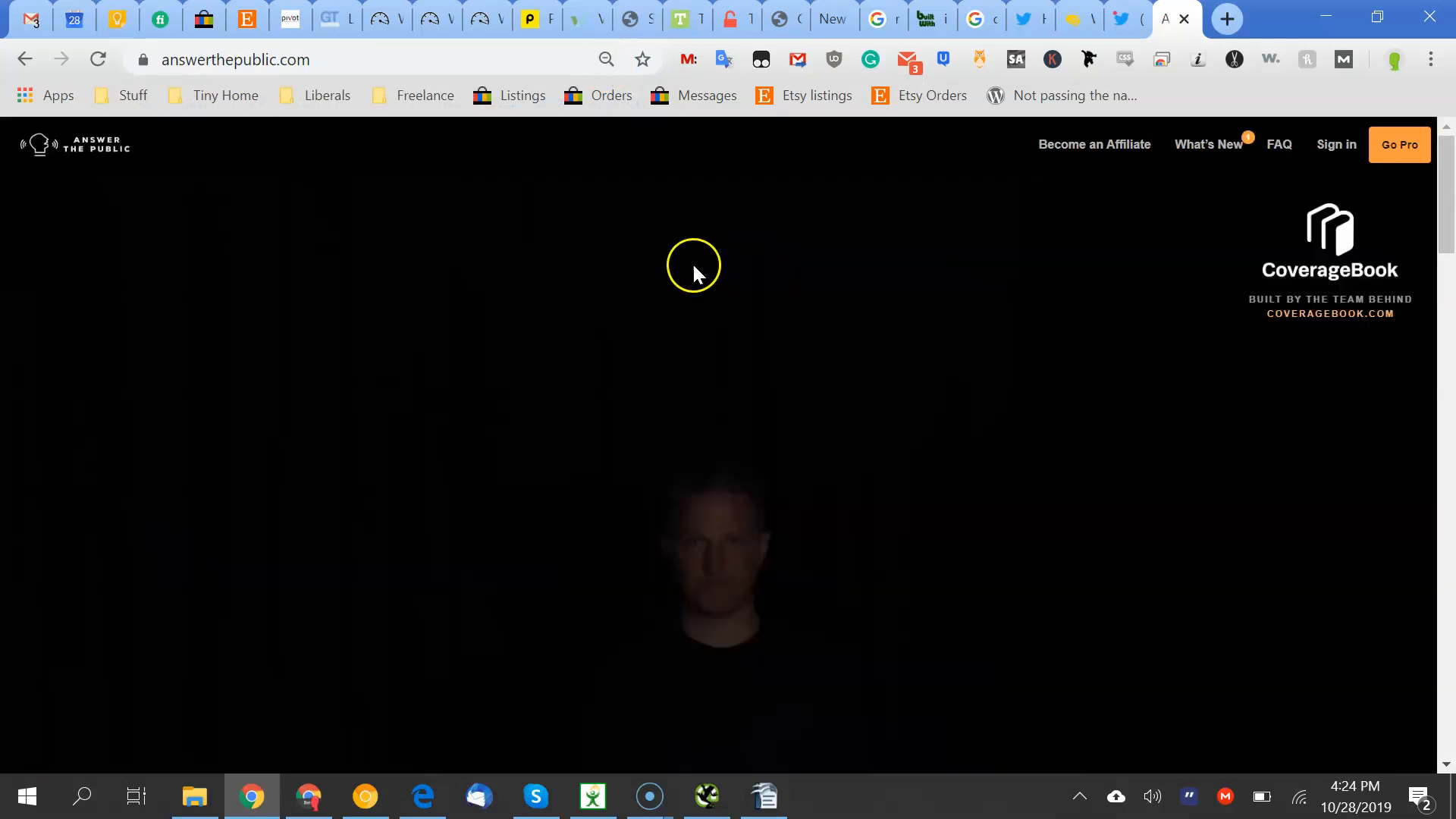
pyautogui.scroll(-3, 625, 292)
pyautogui.click(651, 267)
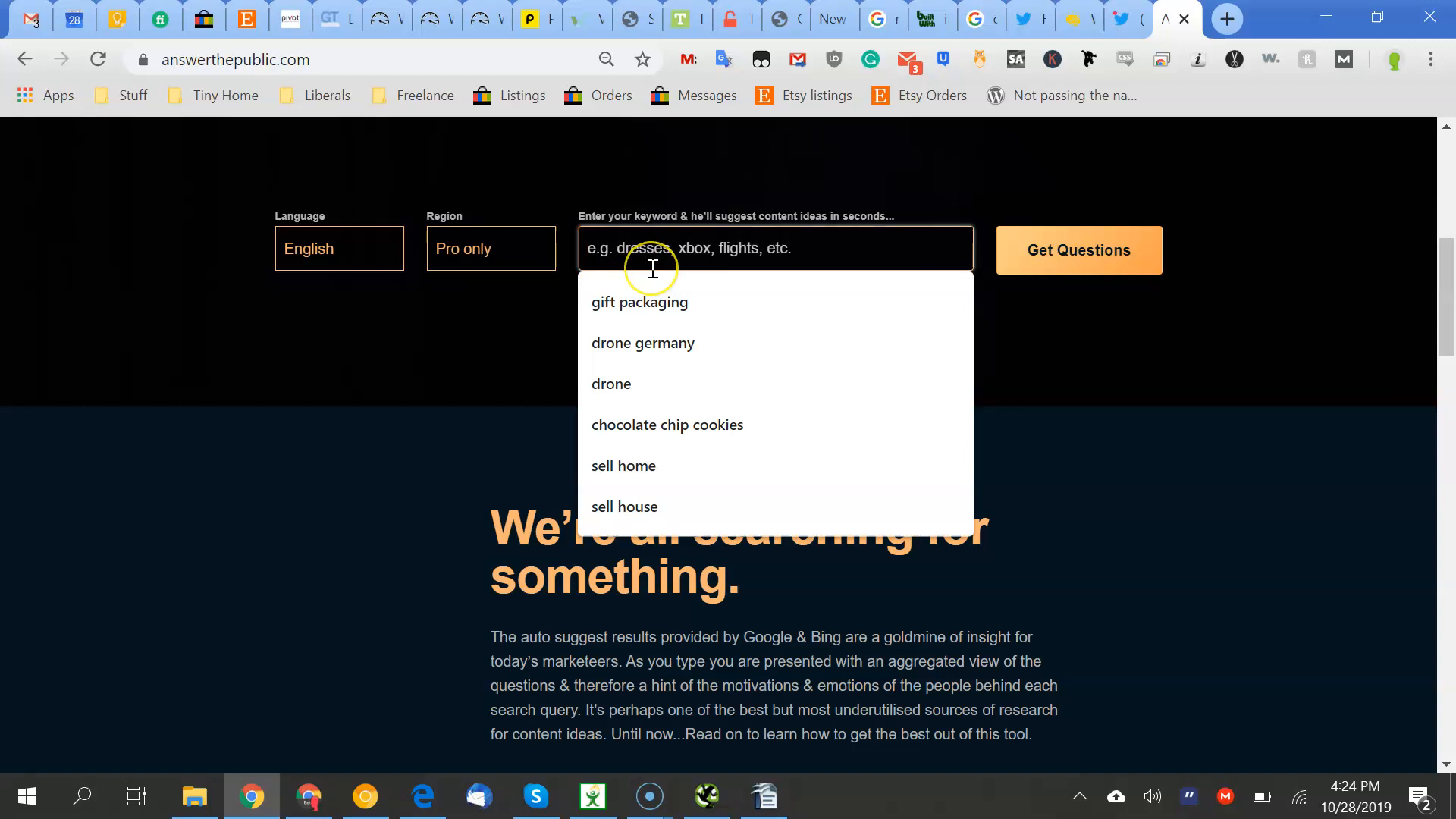
pyautogui.write('shared office space')
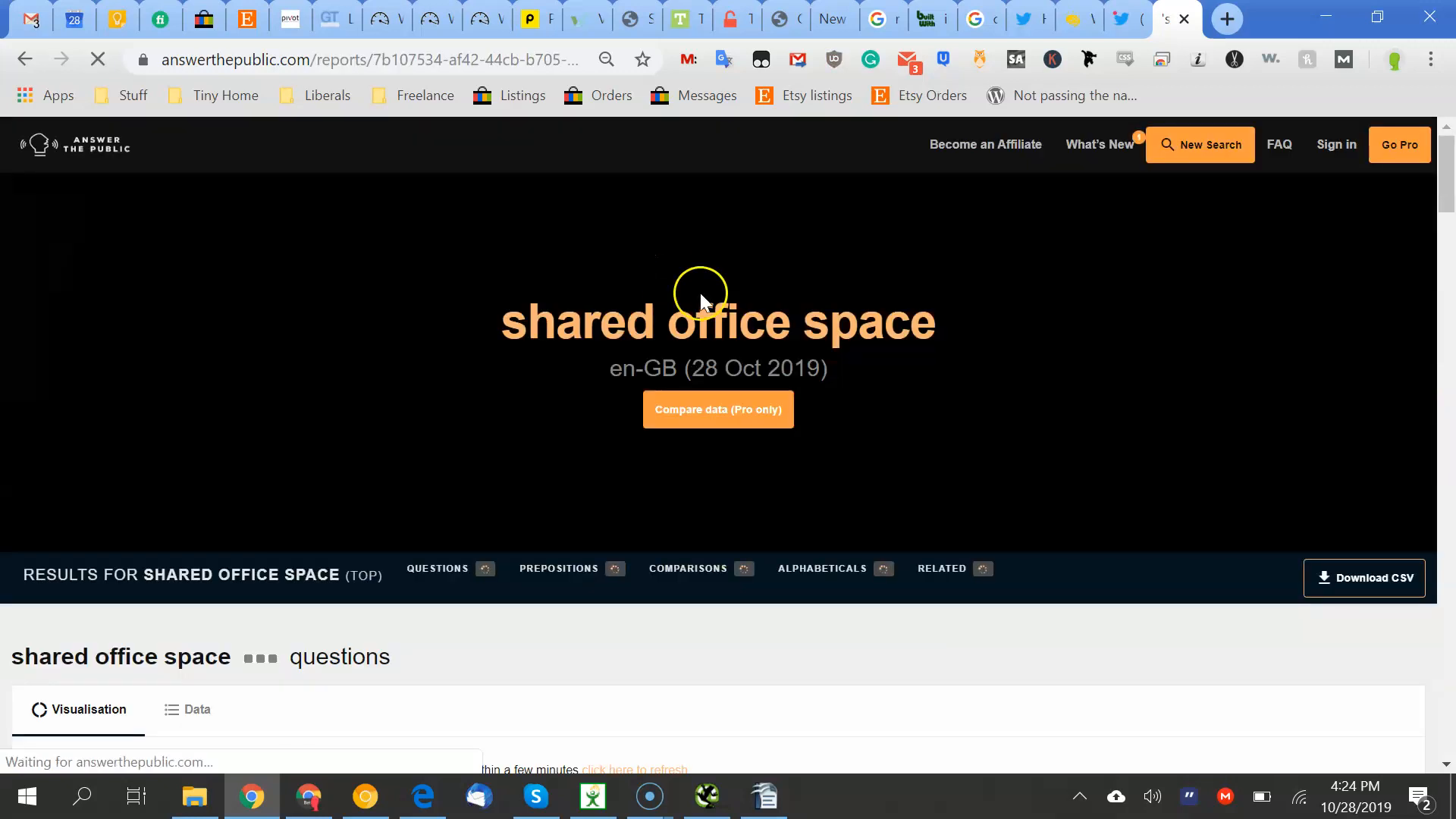
# Look through the "shared office space" questions and prepositions visualisations, examining the "with" and "for" branches up close
pyautogui.moveTo(1445, 191); pyautogui.dragTo(1445, 262)
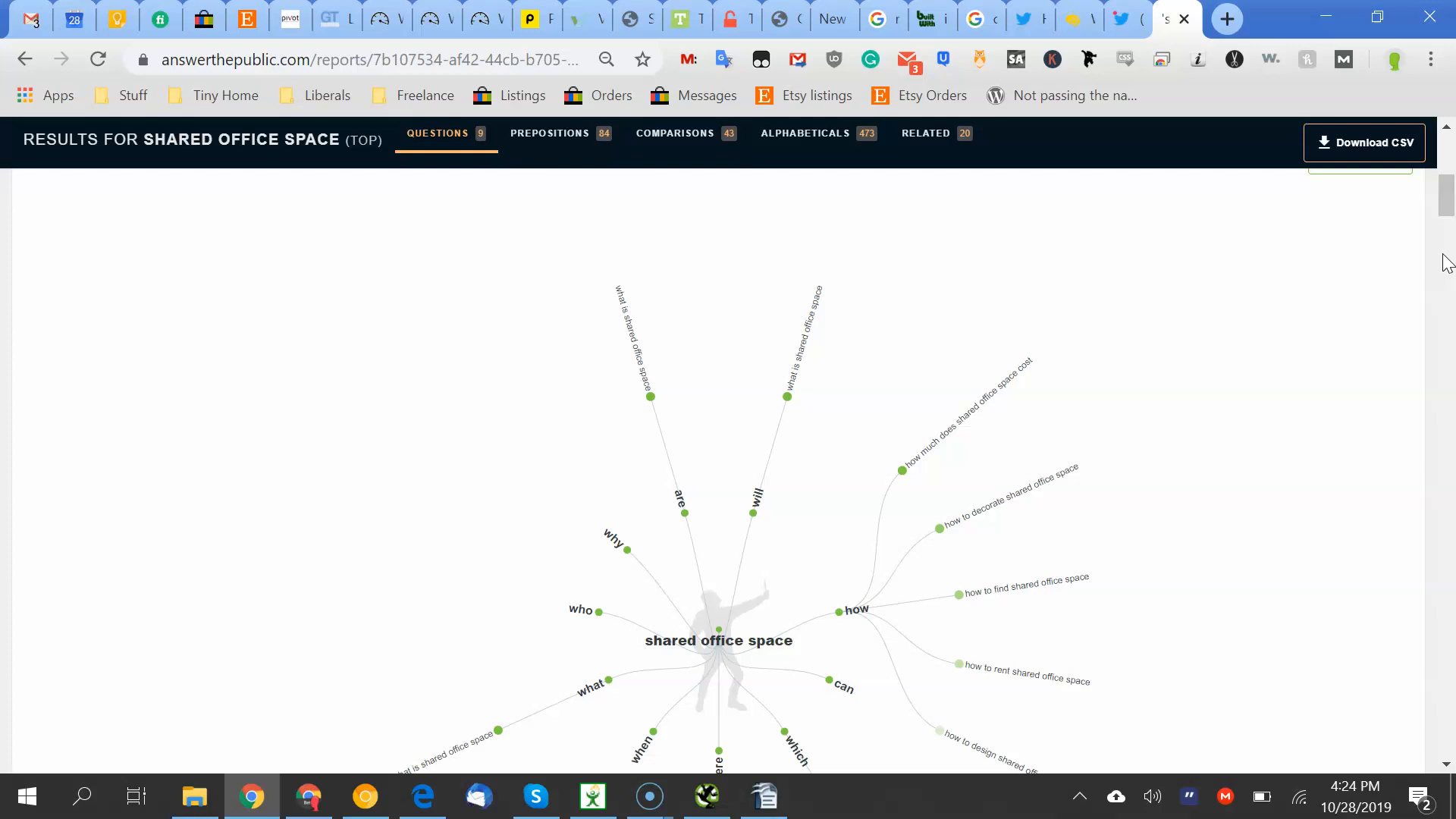
pyautogui.scroll(-15, 1446, 203)
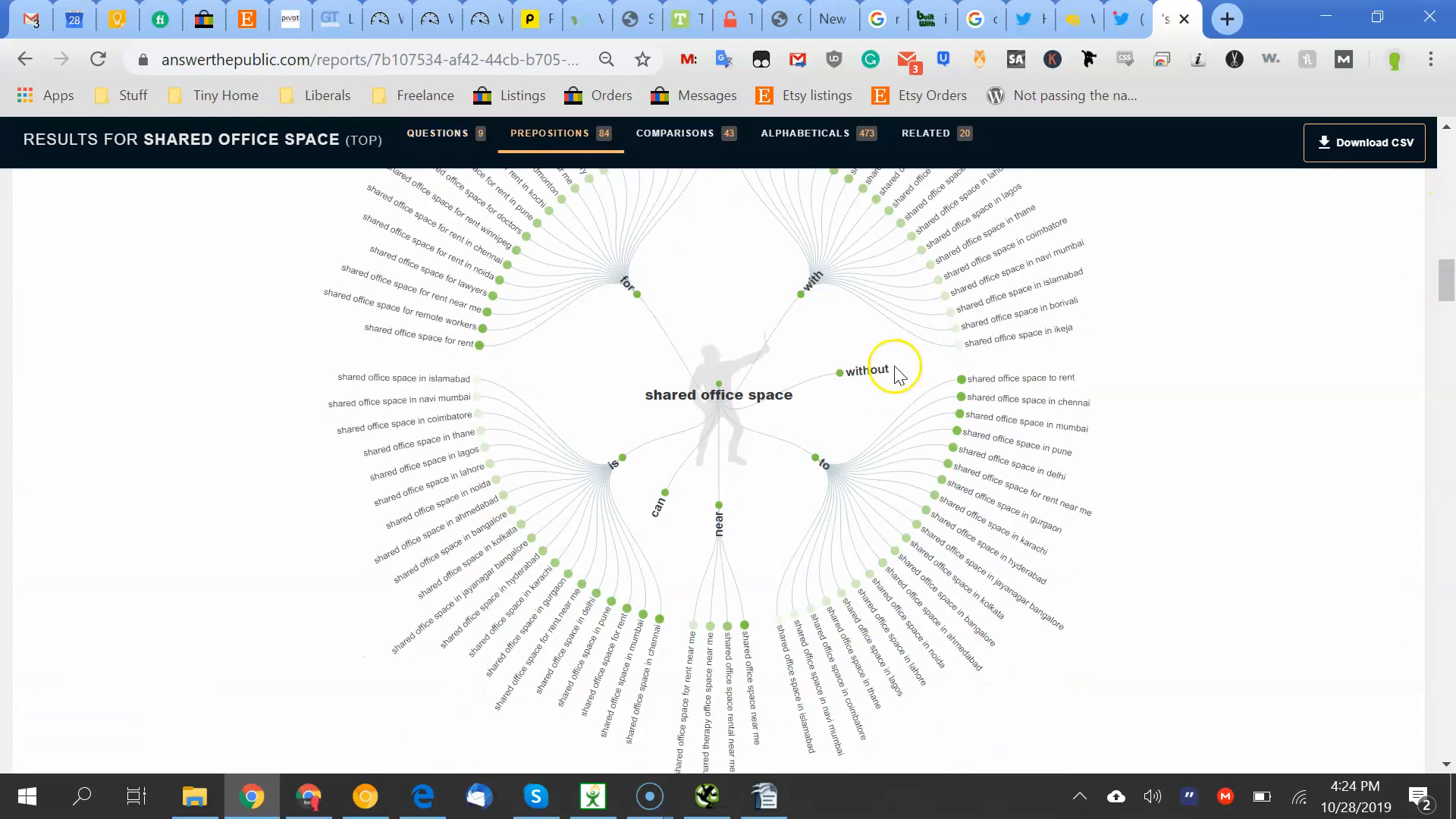
pyautogui.scroll(5, 894, 366)
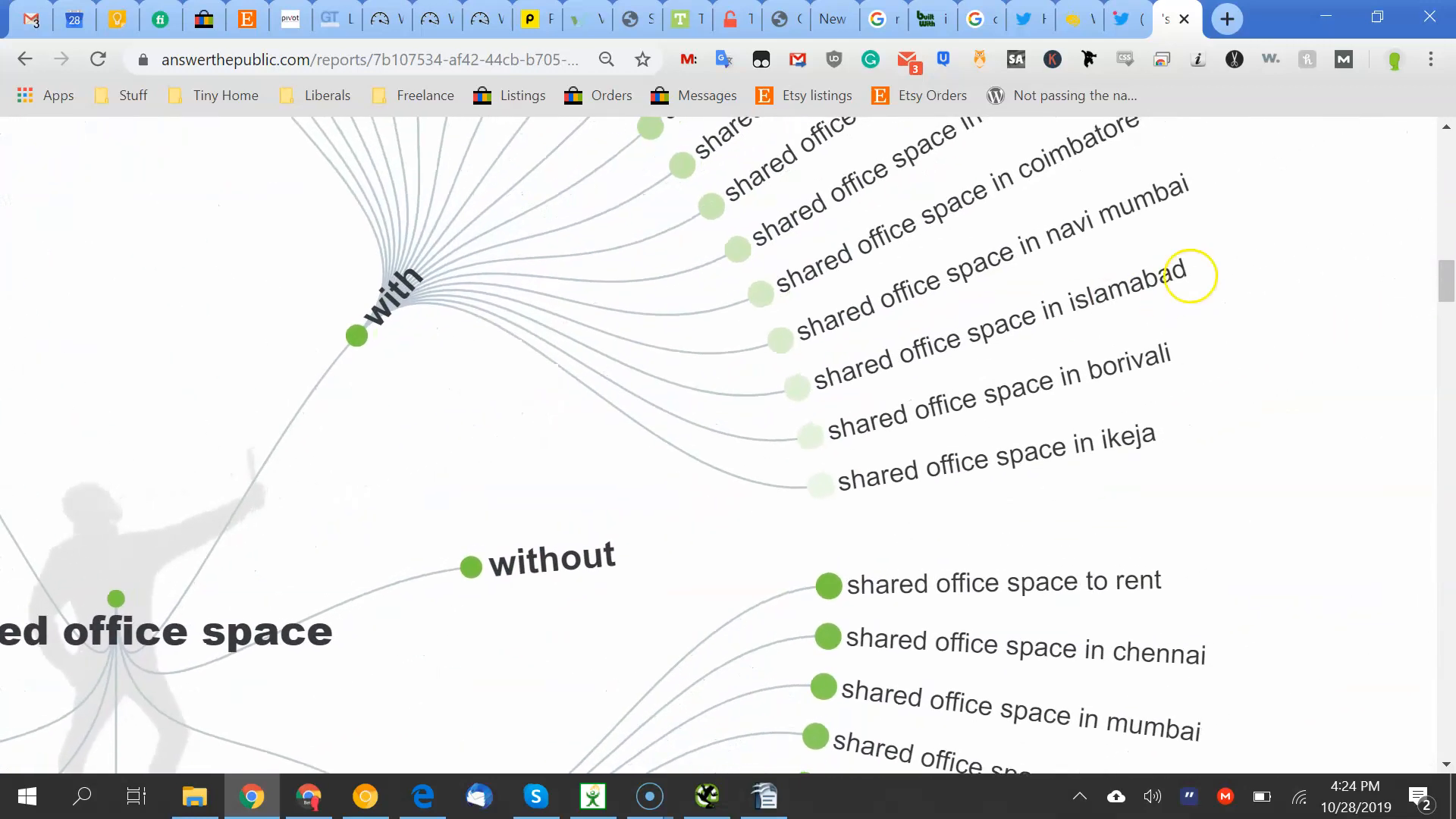
pyautogui.scroll(1, 845, 199)
pyautogui.scroll(3, 844, 199)
pyautogui.hscroll(-2, 826, 195)
pyautogui.scroll(2, 715, 182)
pyautogui.hscroll(-9, 719, 445)
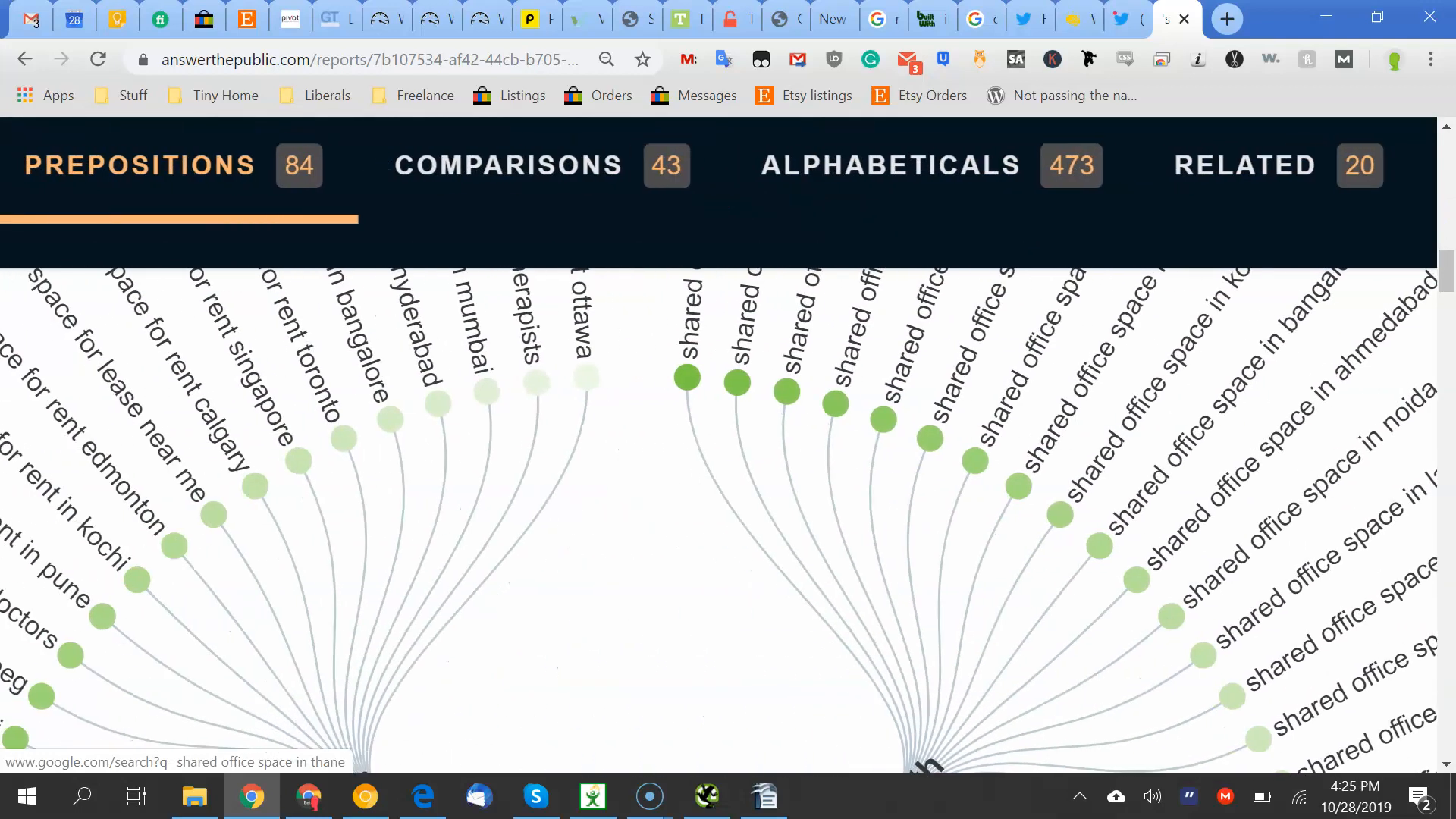
pyautogui.scroll(-2, 719, 445)
pyautogui.scroll(-1, 719, 445)
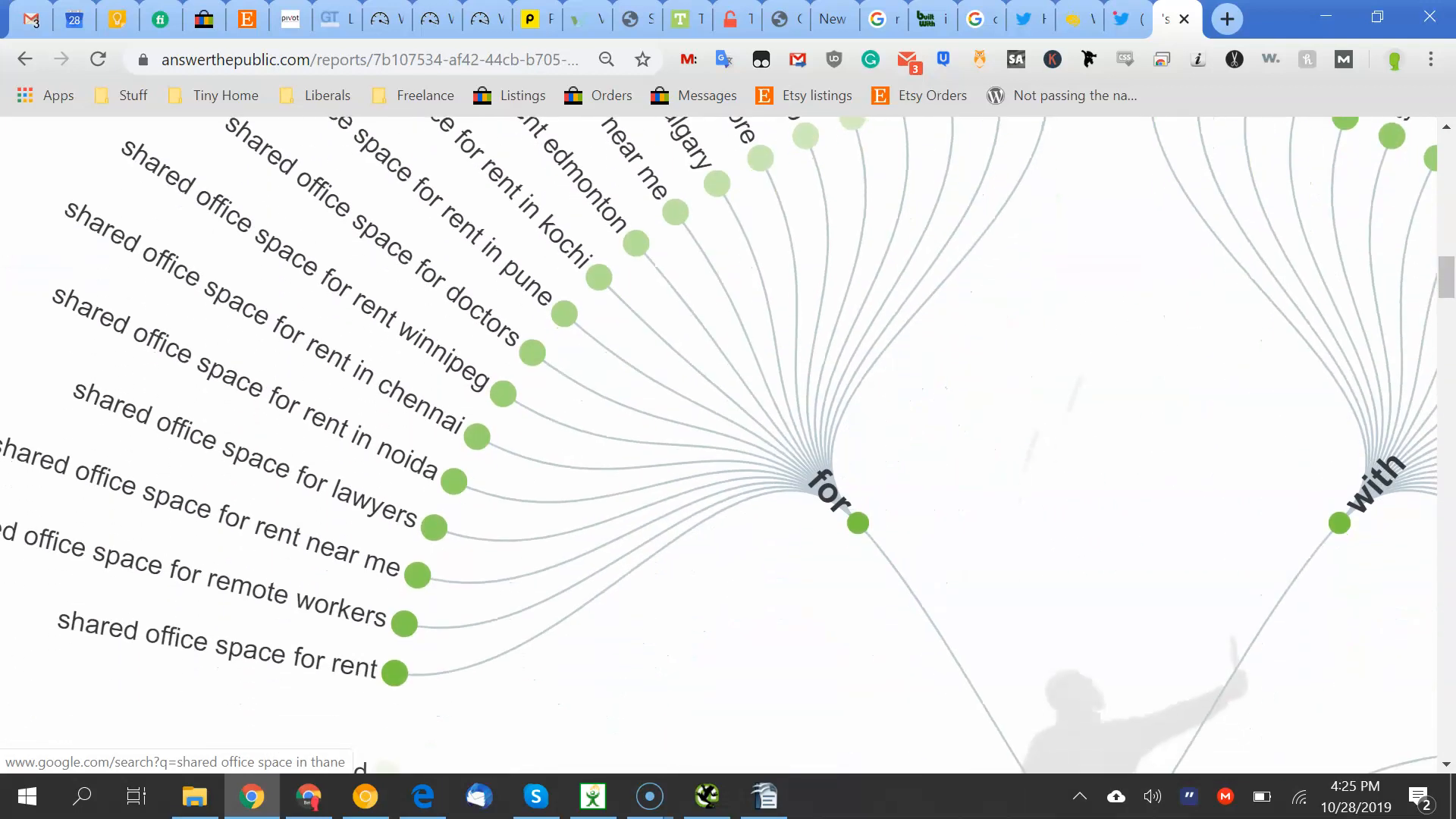
pyautogui.scroll(1, 55, 219)
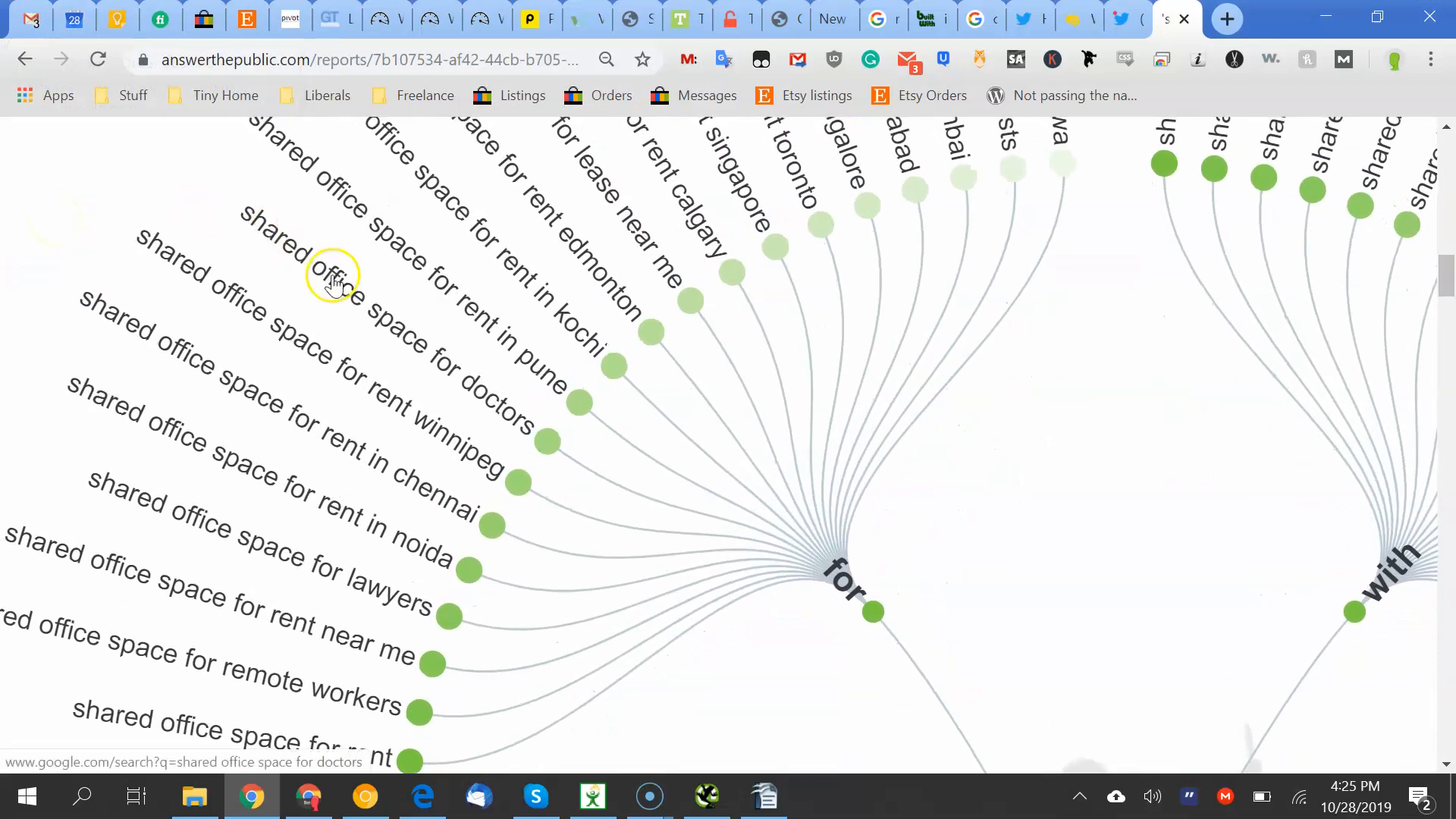
pyautogui.scroll(-2, 357, 315)
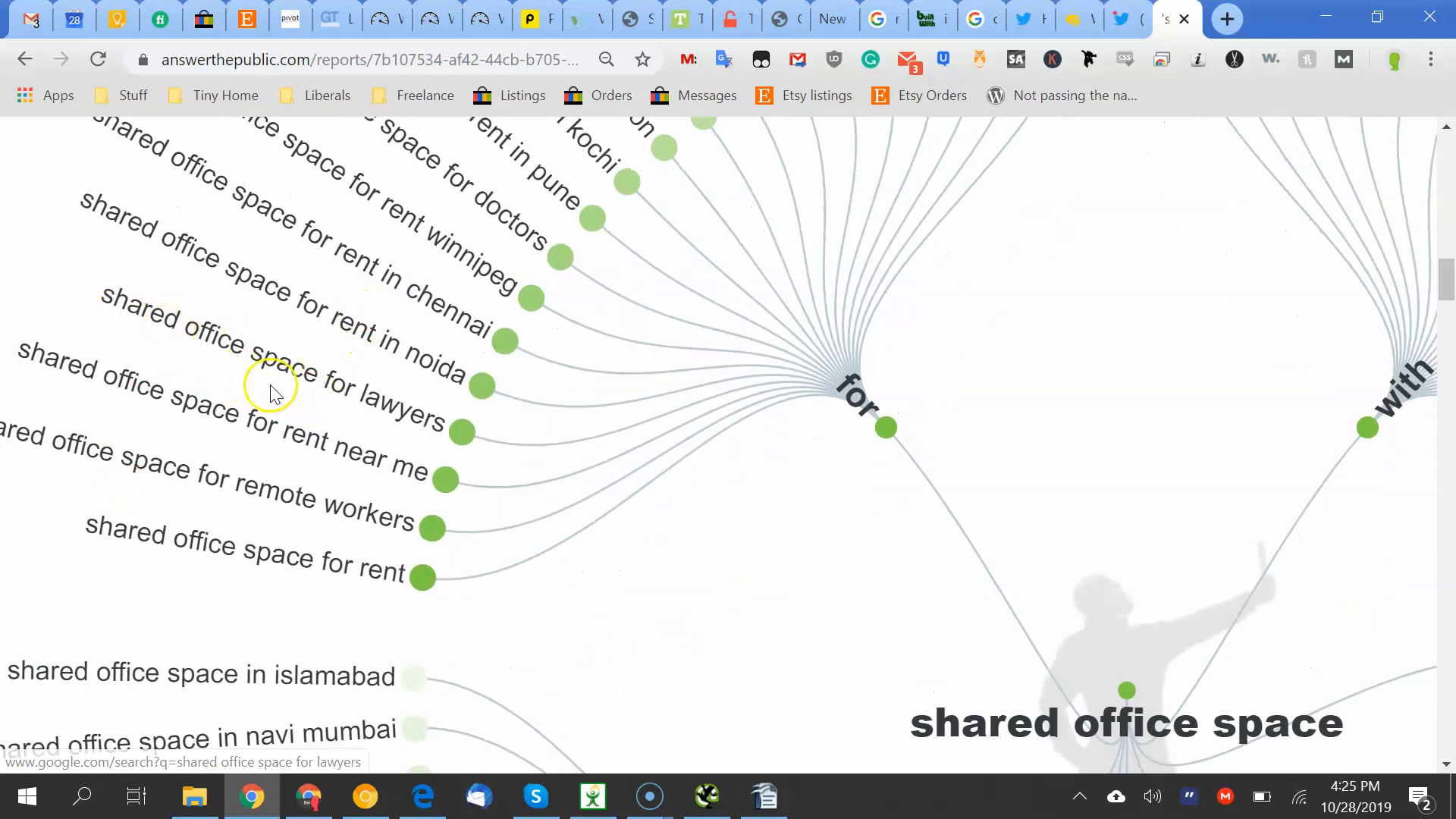
pyautogui.hscroll(-2, 248, 370)
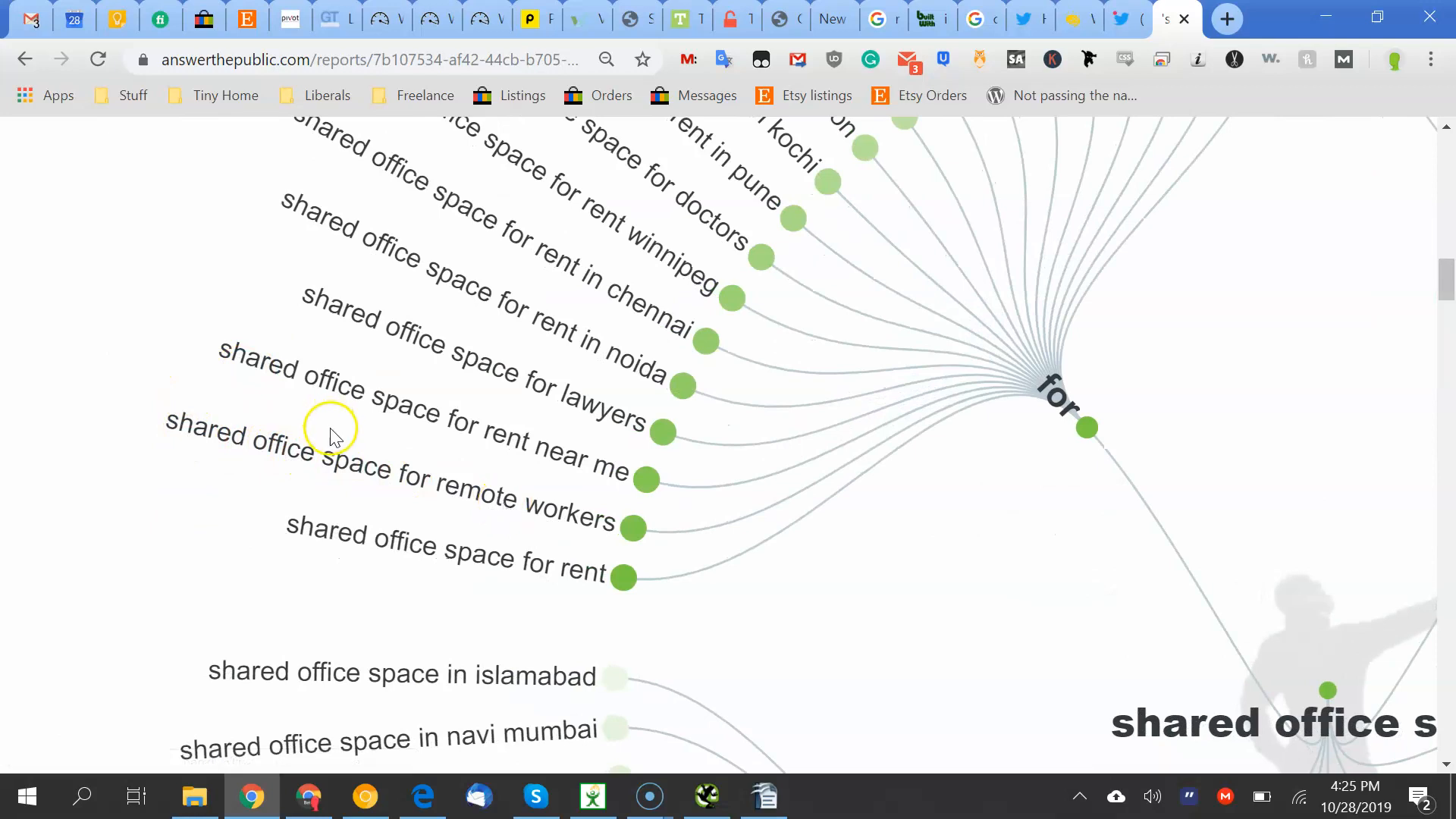
# Examine the remaining preposition branches and the comparisons visualisation for "shared office space"
pyautogui.scroll(-2, 331, 429)
pyautogui.scroll(-12, 331, 428)
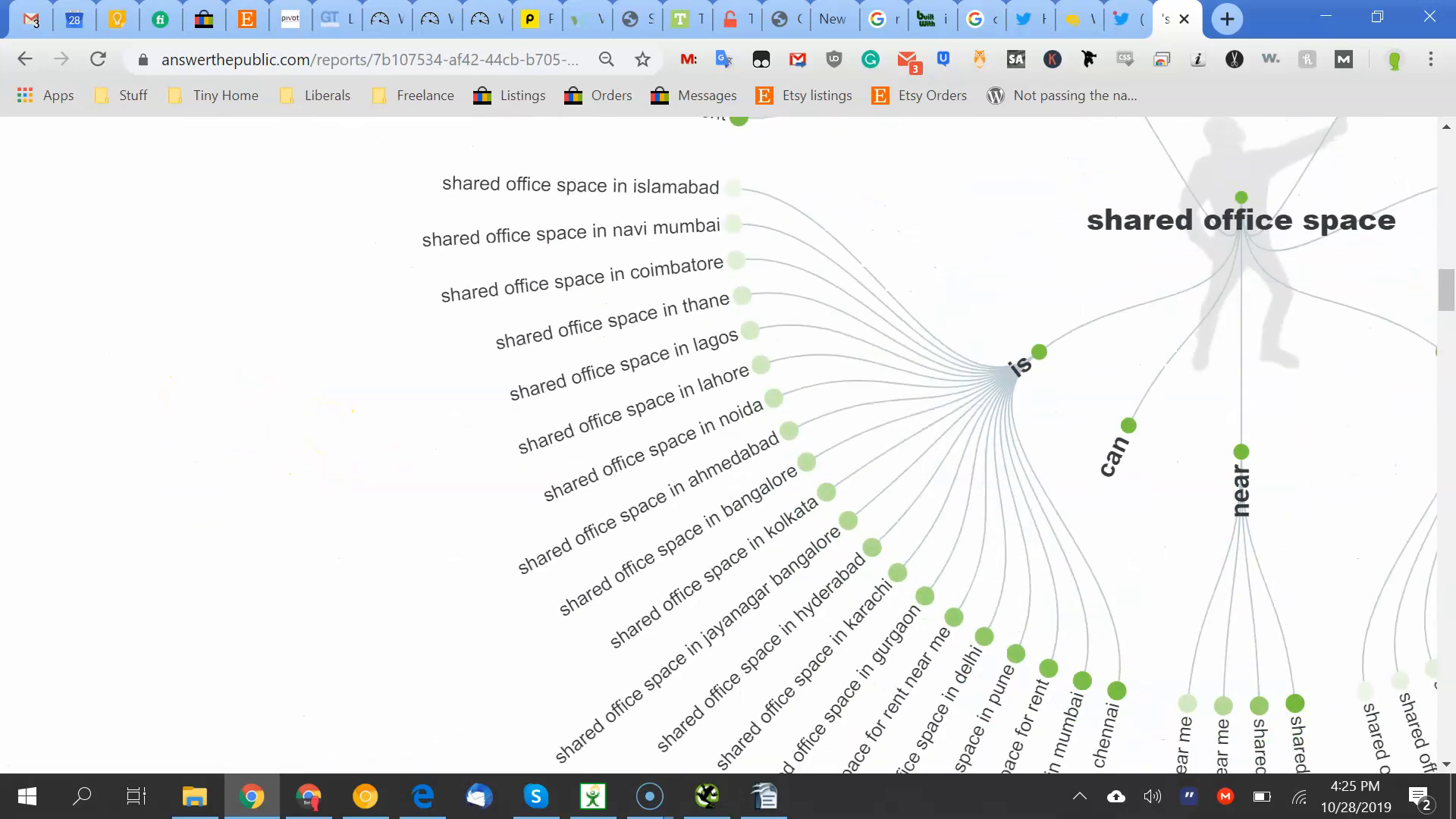
pyautogui.scroll(-7, 331, 429)
pyautogui.hscroll(-3, 331, 429)
pyautogui.scroll(-3, 331, 429)
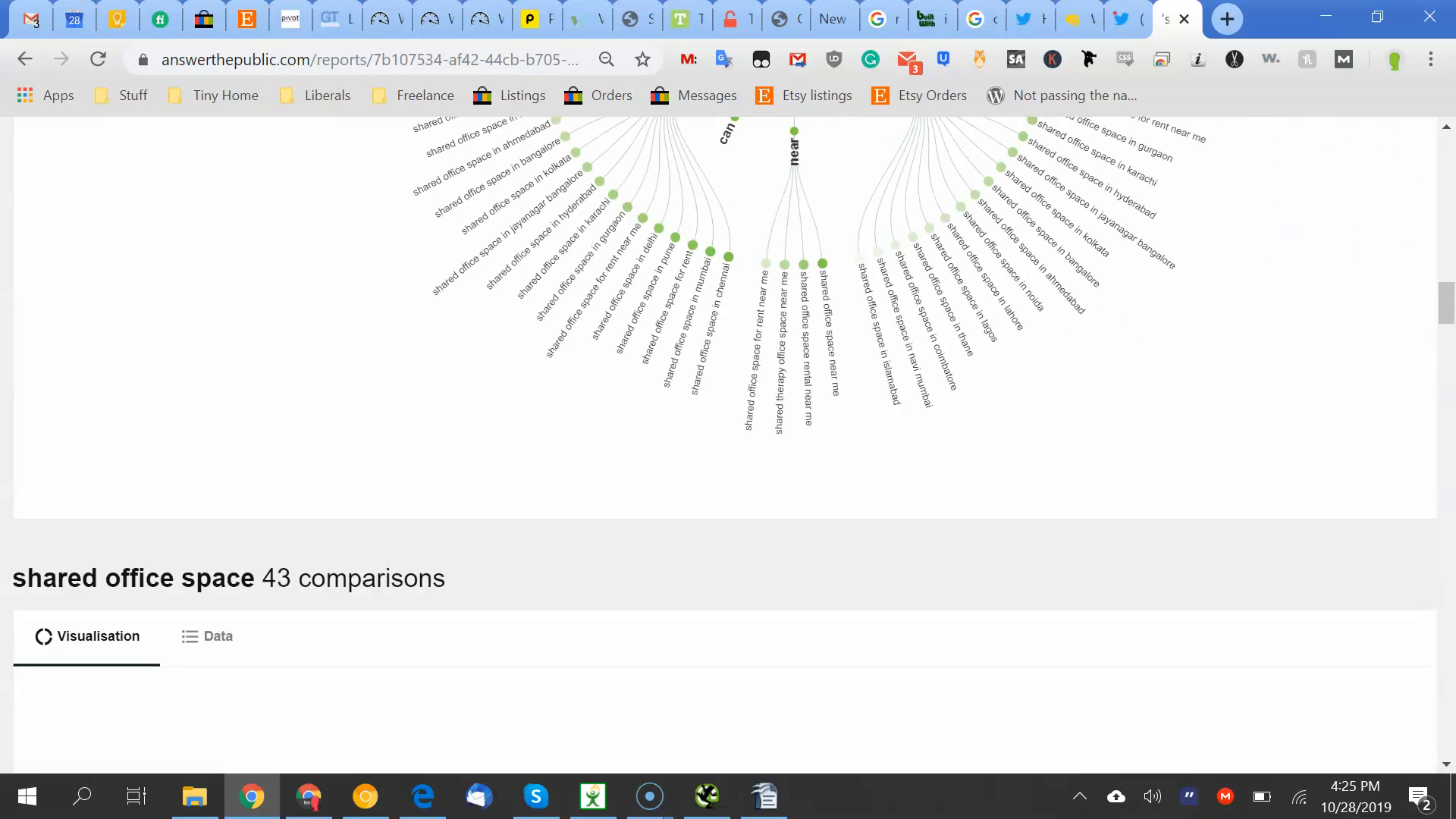
pyautogui.rightClick(682, 394)
pyautogui.click(331, 428)
pyautogui.scroll(-9, 330, 429)
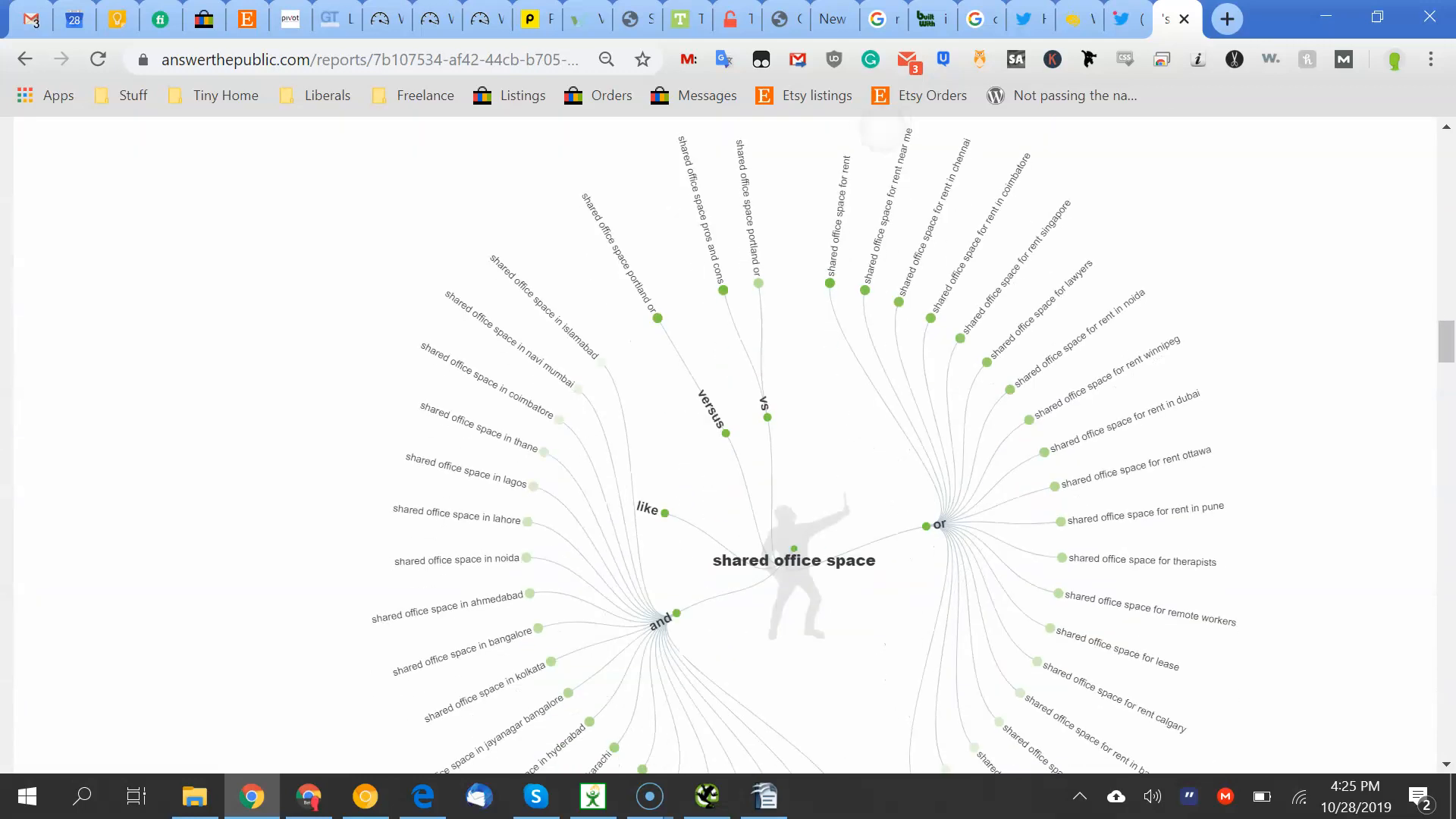
pyautogui.keyDown('ctrl'); pyautogui.scroll(5, 857, 472); pyautogui.keyUp('ctrl')
pyautogui.hscroll(-10, 719, 444)
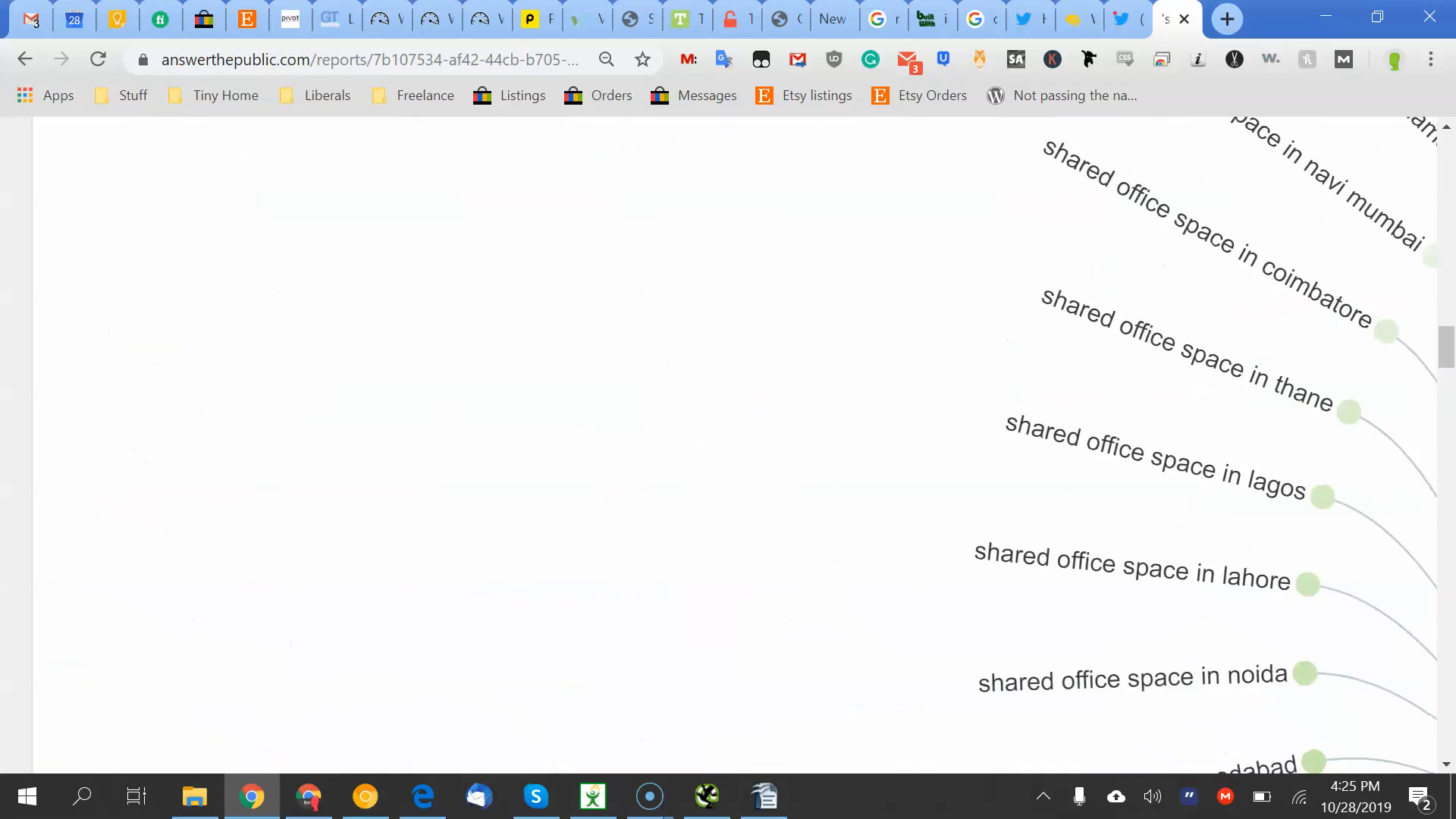
pyautogui.scroll(2, 1077, 444)
pyautogui.scroll(-6, 1077, 444)
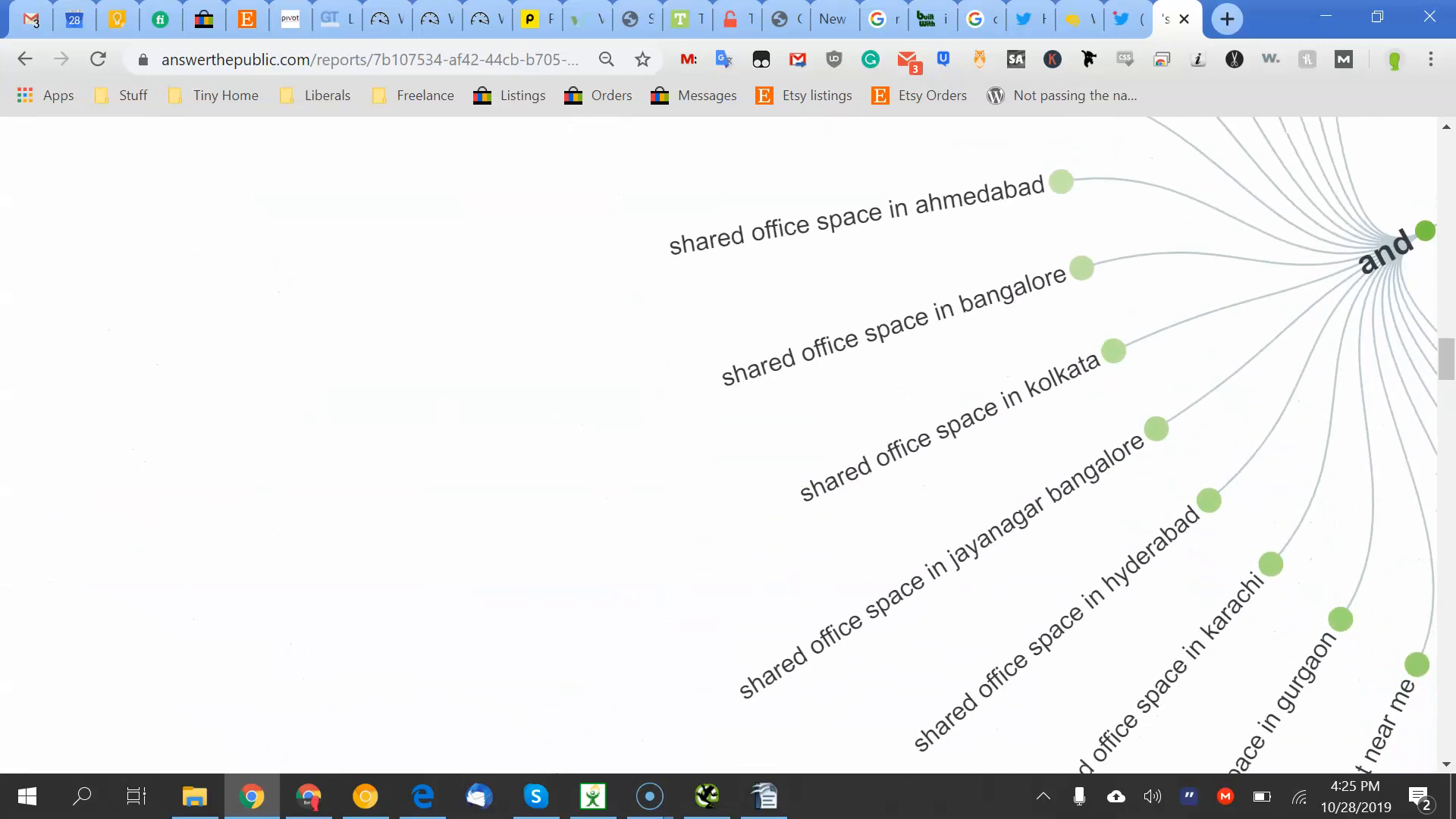
# Show the "shared office space" prepositions as data lists and read the phrases under "for" and "is"
pyautogui.keyDown('ctrl'); pyautogui.scroll(-2, 719, 444); pyautogui.keyUp('ctrl')
pyautogui.scroll(15, 720, 444)
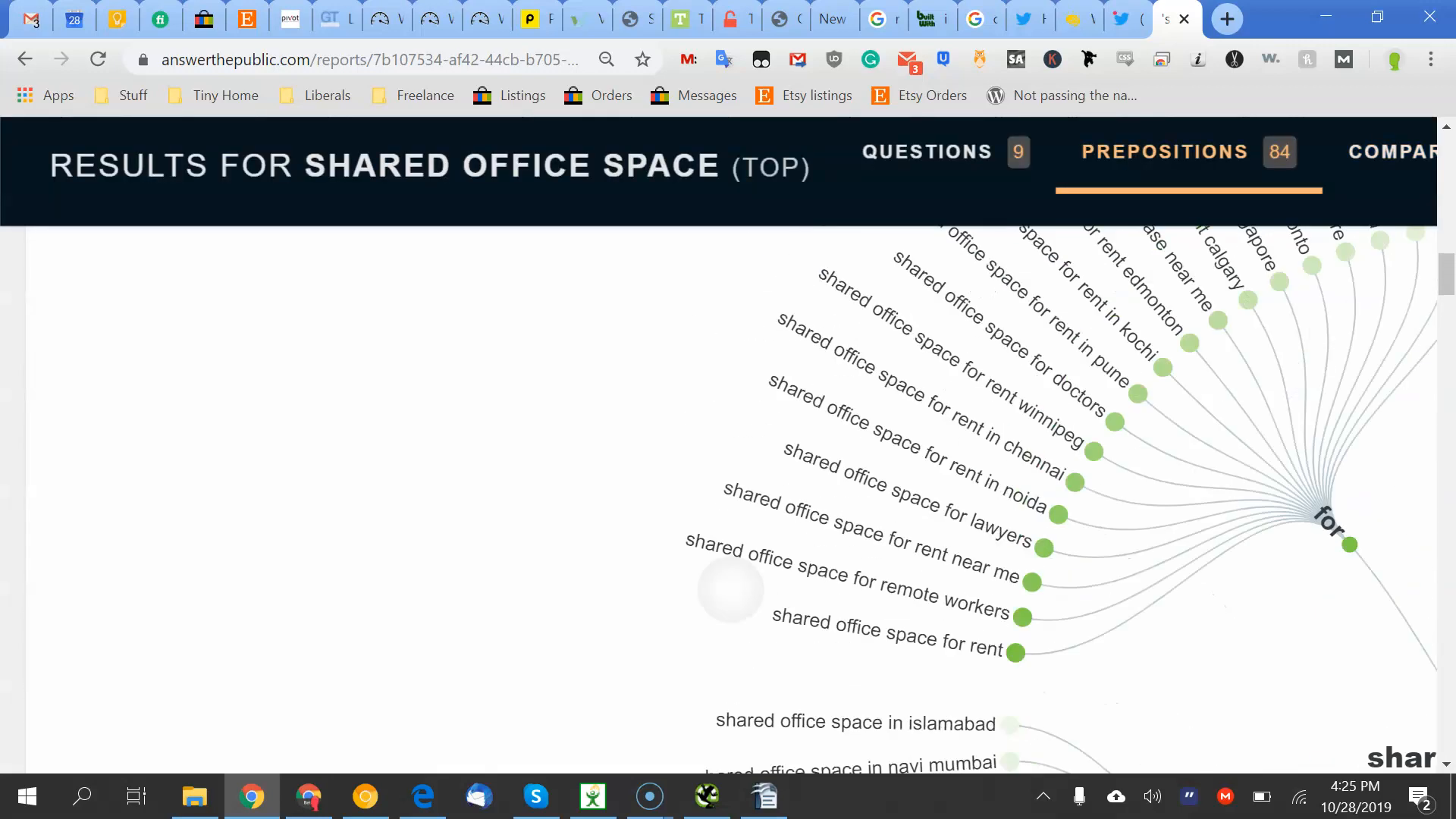
pyautogui.keyDown('ctrl'); pyautogui.scroll(-5, 719, 445); pyautogui.keyUp('ctrl')
pyautogui.scroll(6, 719, 444)
pyautogui.click(210, 522)
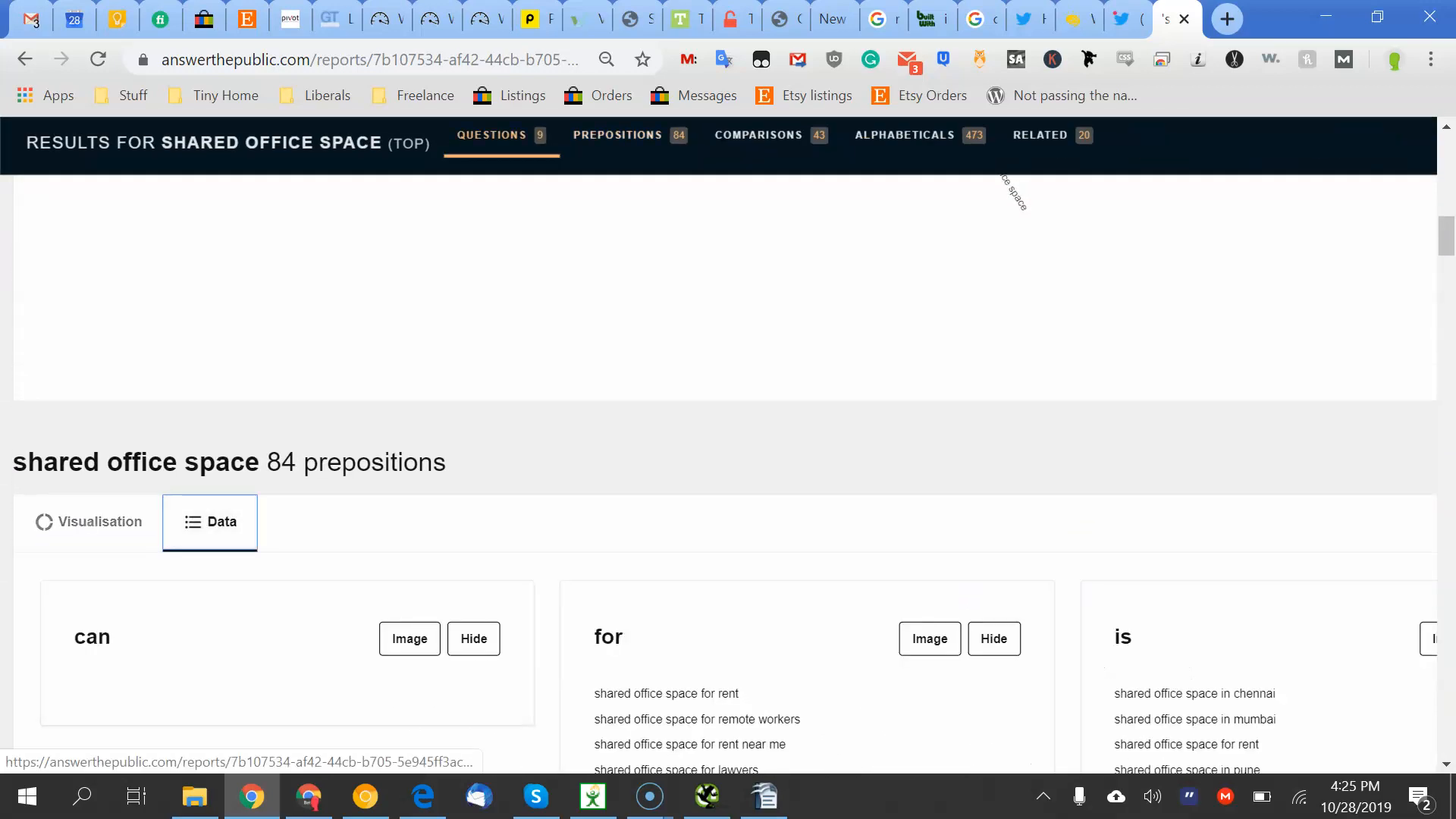
pyautogui.scroll(-12, 728, 444)
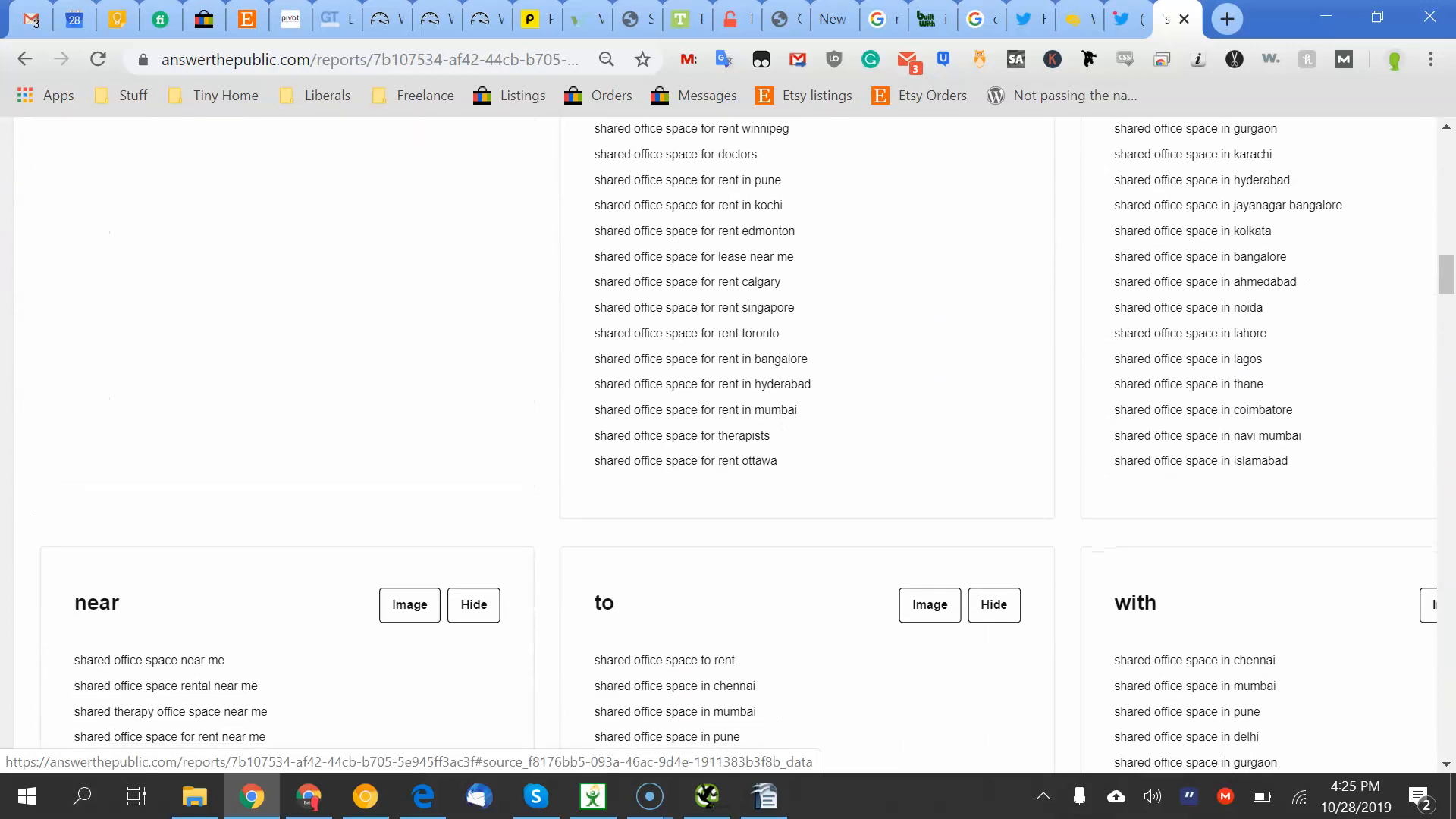
pyautogui.scroll(6, 728, 445)
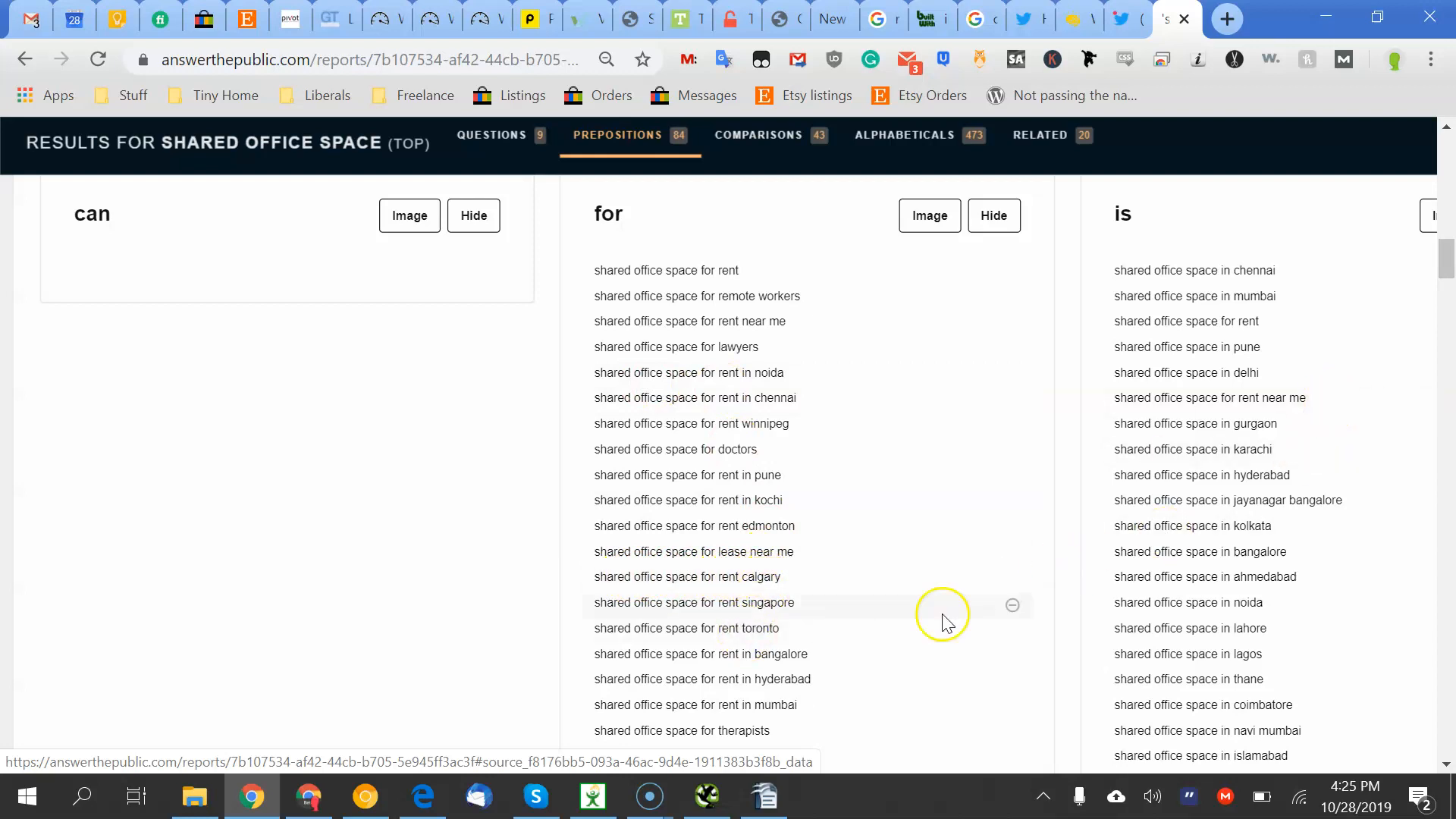
# Review the "near", "to" and "with" preposition lists for "shared office space"
pyautogui.moveTo(1436, 281); pyautogui.dragTo(1451, 294)
pyautogui.click(1145, 563)
pyautogui.scroll(-15, 1145, 569)
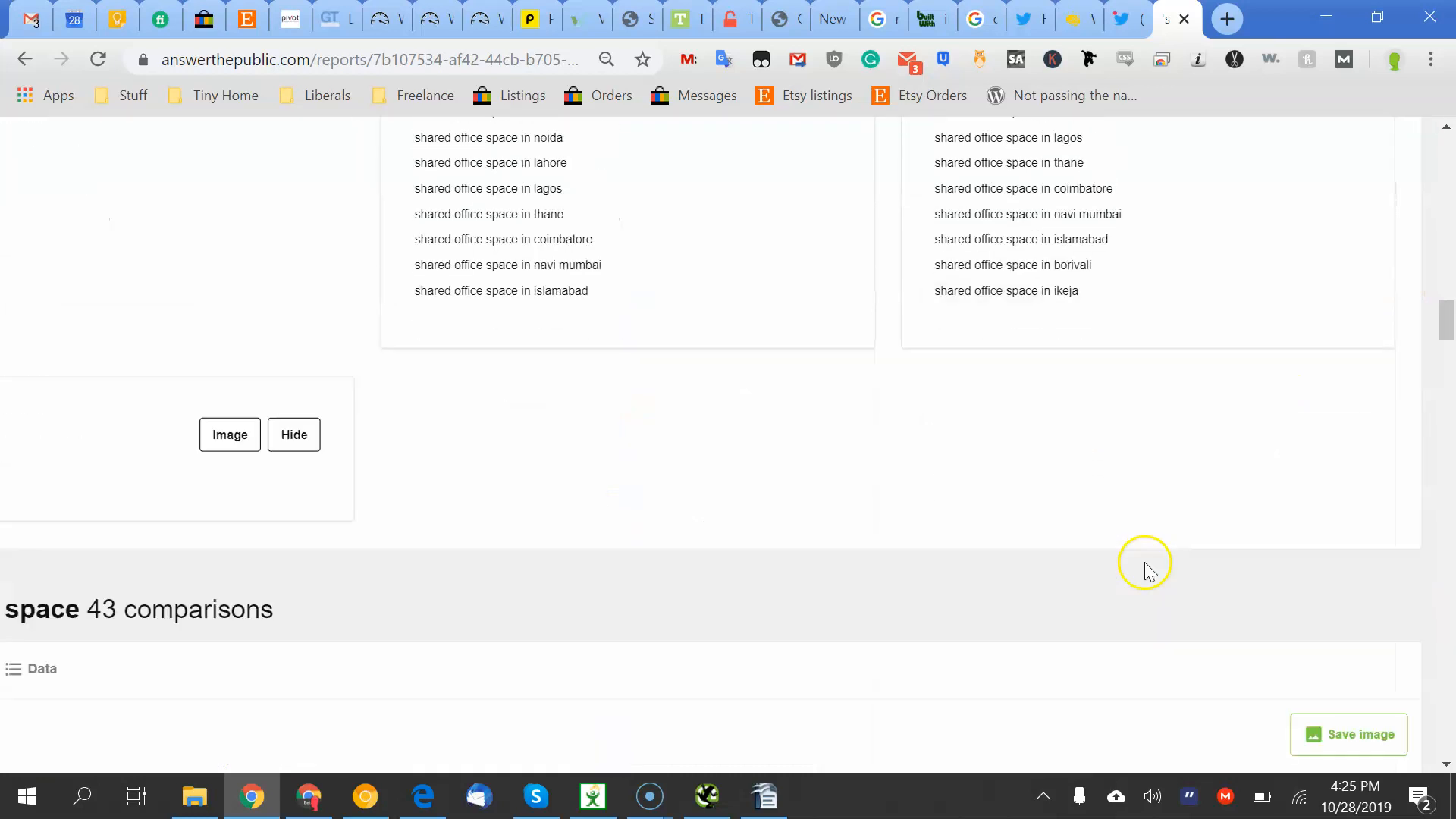
pyautogui.scroll(7, 1146, 567)
pyautogui.scroll(-2, 1146, 565)
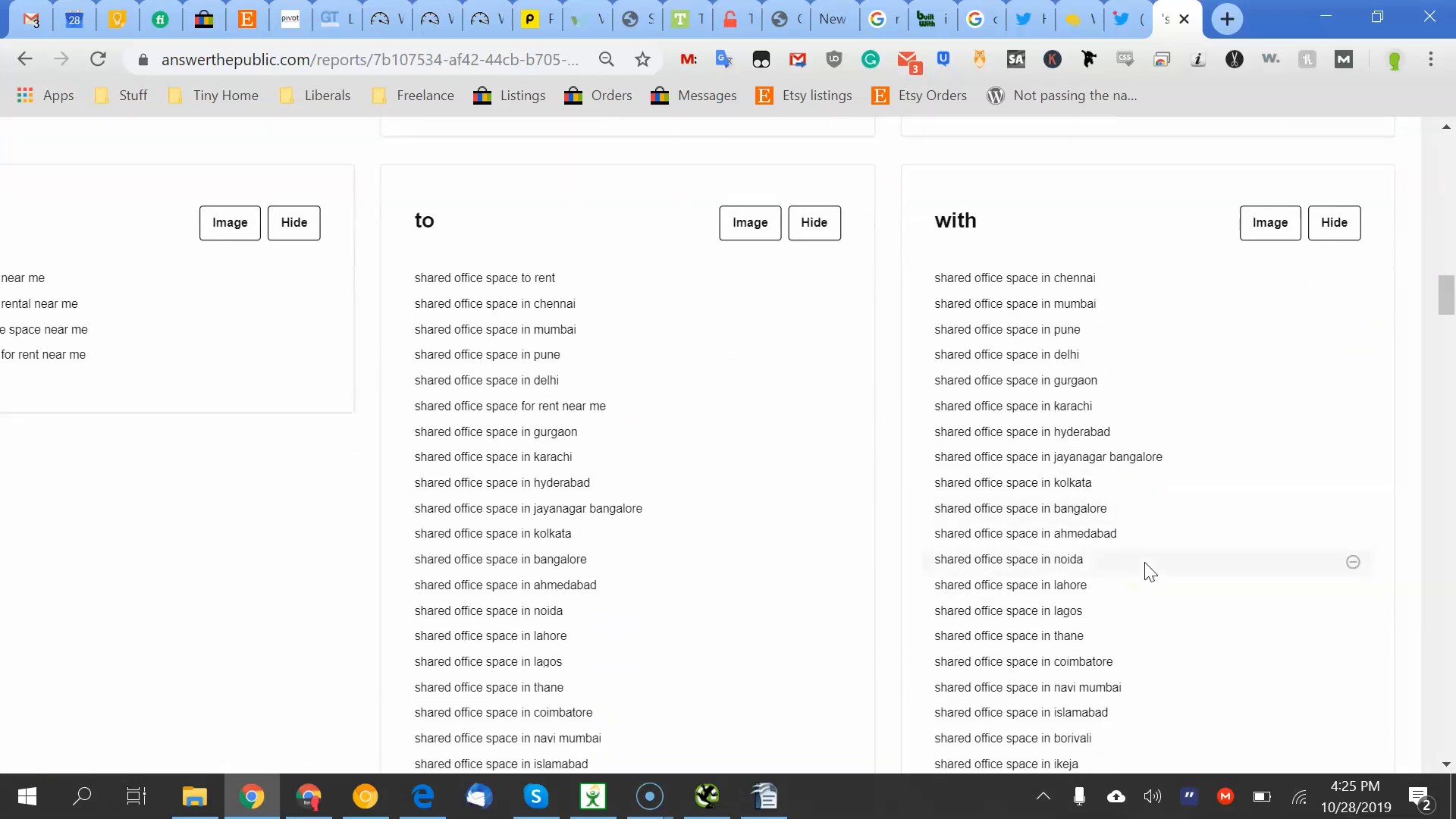
pyautogui.hscroll(-3, 1145, 568)
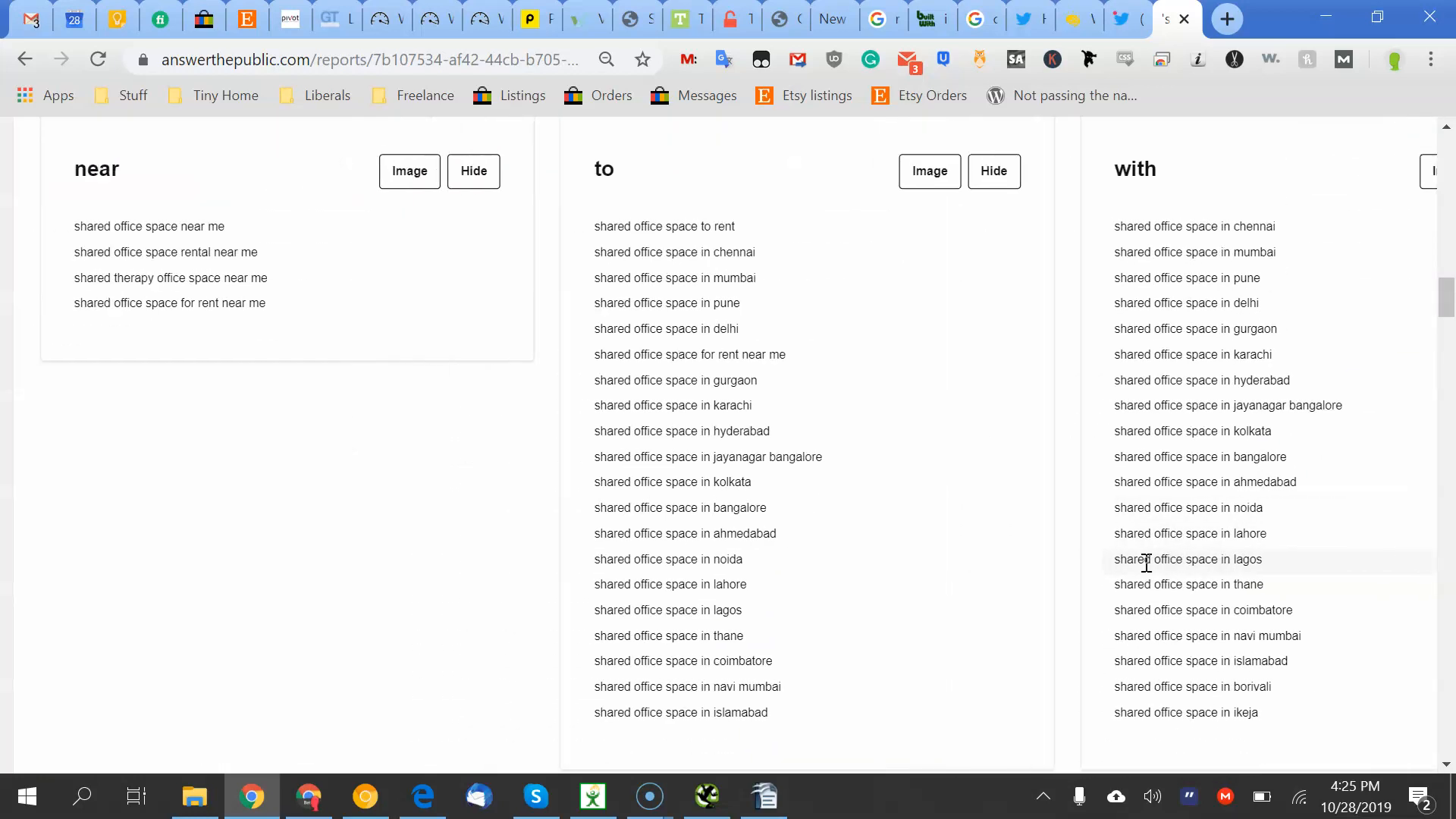
# Re-examine the "shared office space" questions visualisation, looking closely at the "what" branch
pyautogui.scroll(10, 1146, 563)
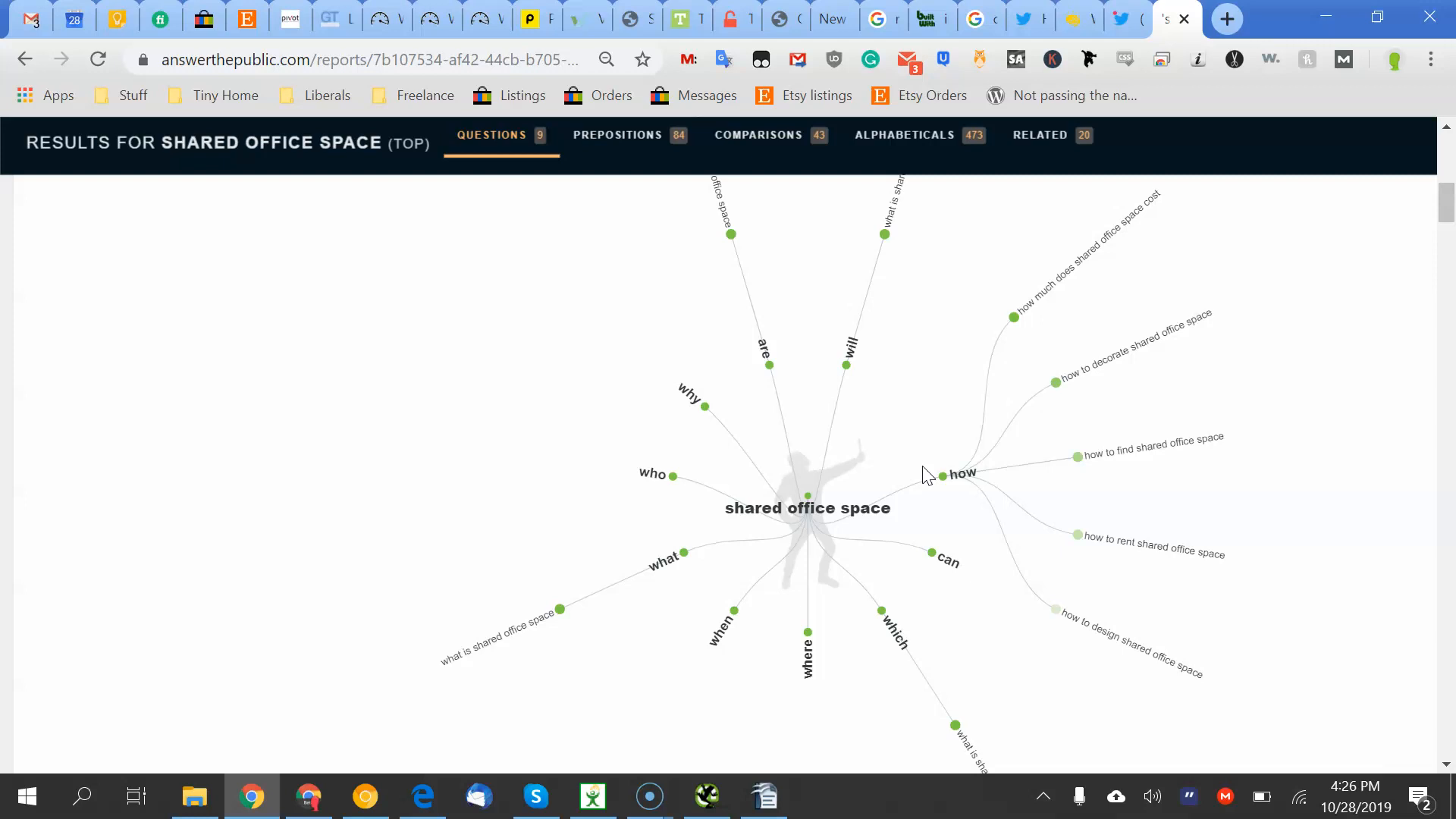
pyautogui.scroll(5, 517, 642)
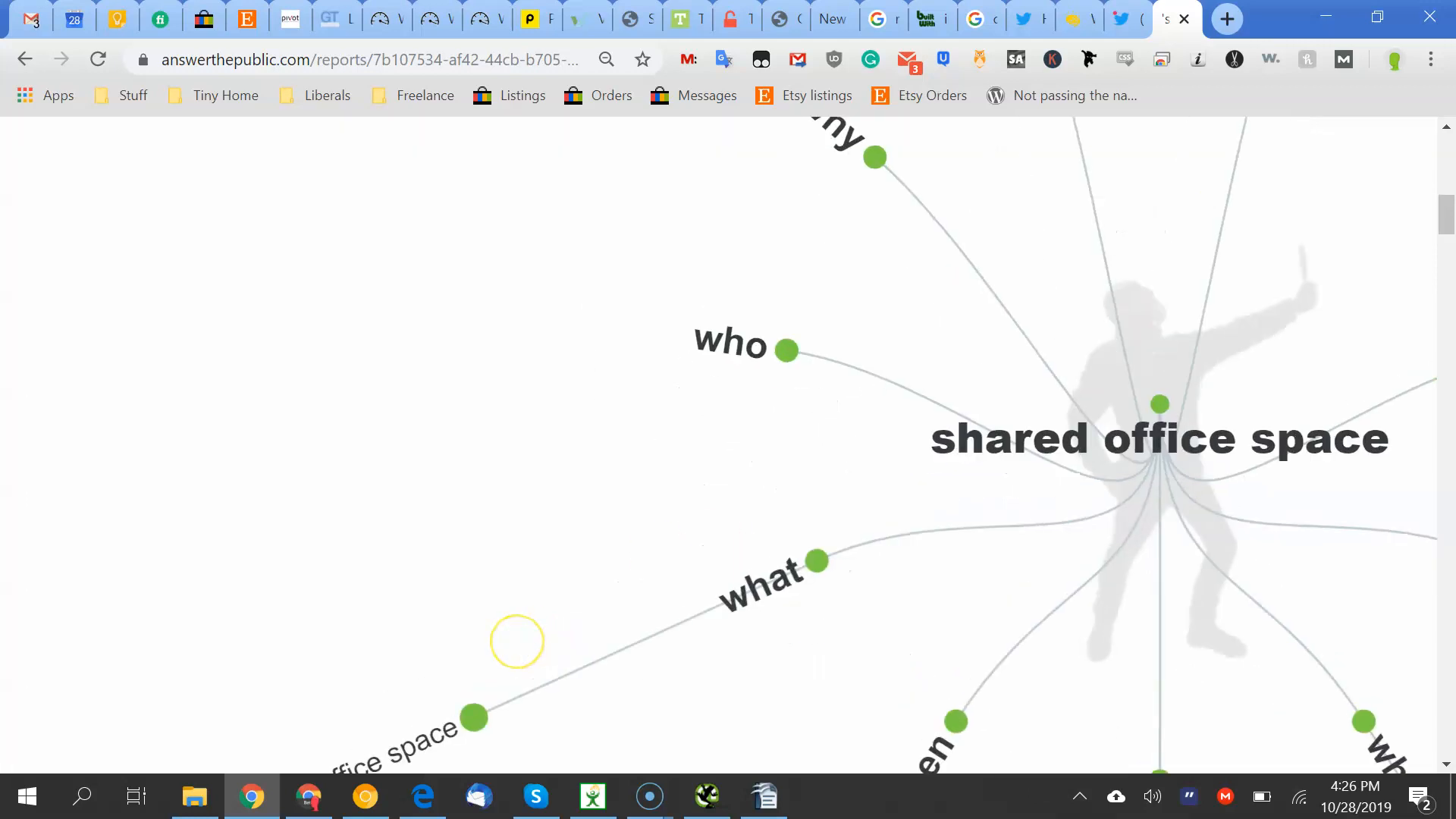
pyautogui.scroll(-3, 518, 641)
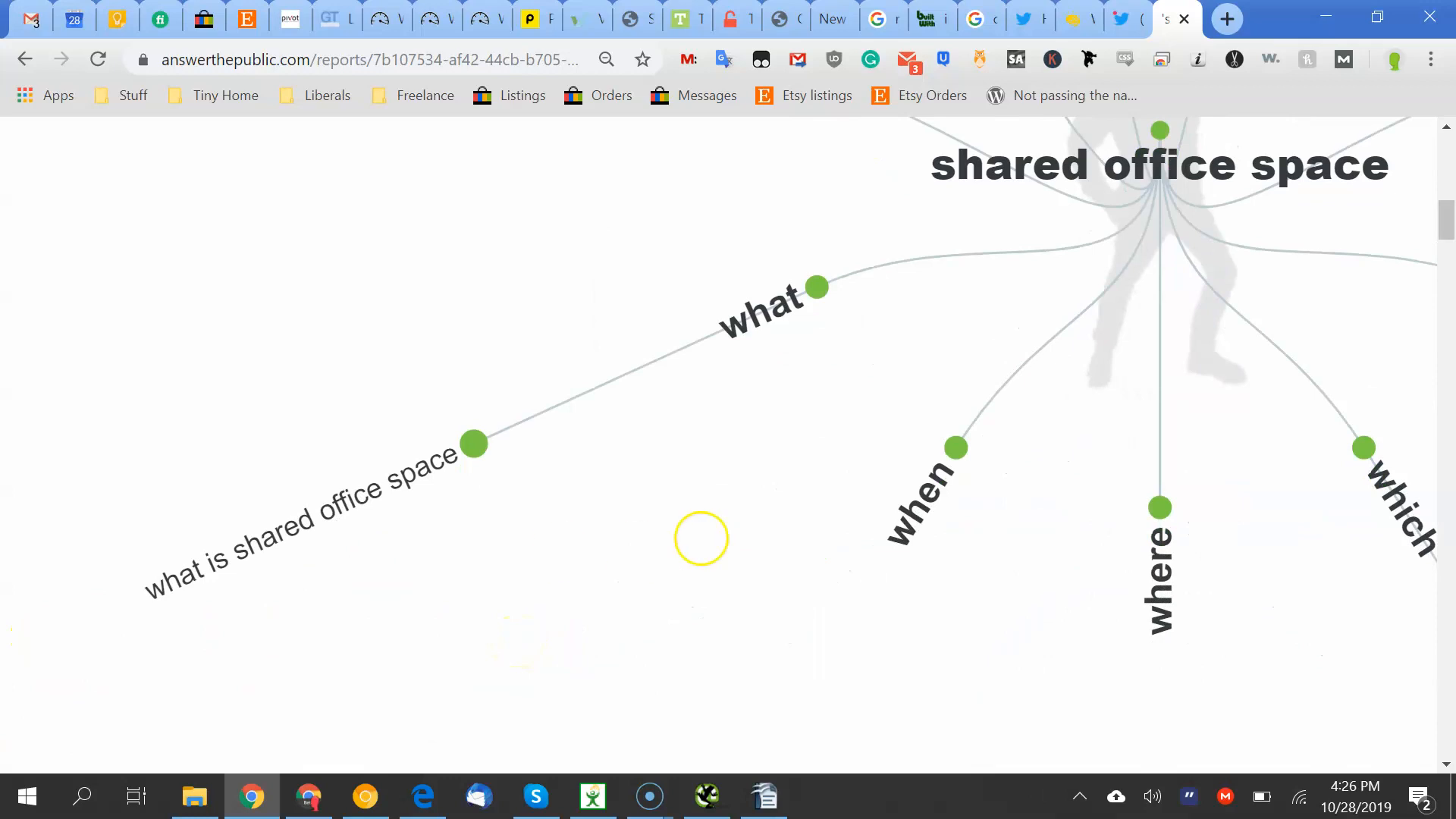
pyautogui.hscroll(2, 701, 539)
pyautogui.hscroll(-1, 701, 540)
pyautogui.scroll(-5, 294, 669)
pyautogui.scroll(12, 294, 669)
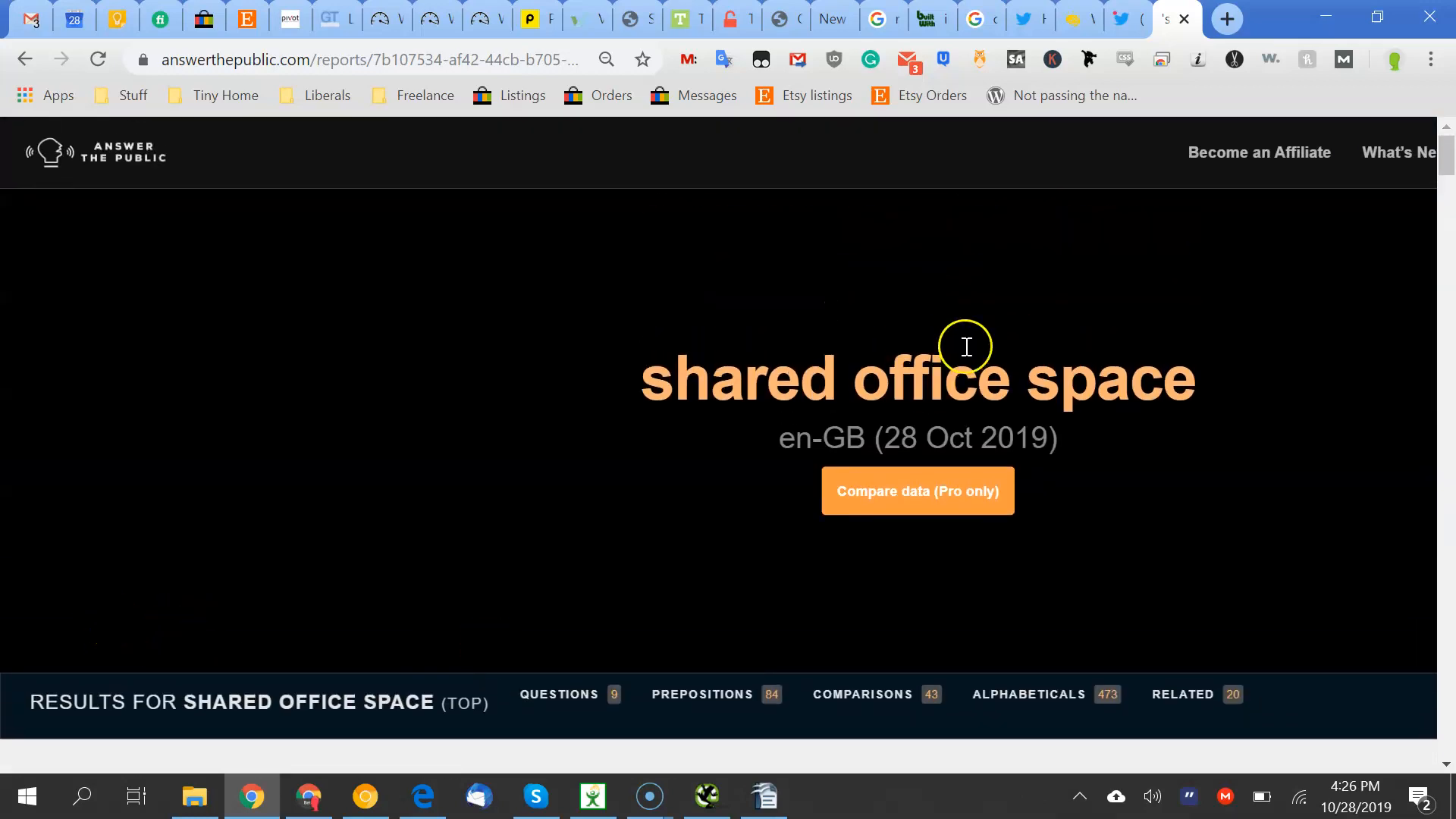
pyautogui.scroll(-6, 157, 605)
pyautogui.scroll(7, 156, 604)
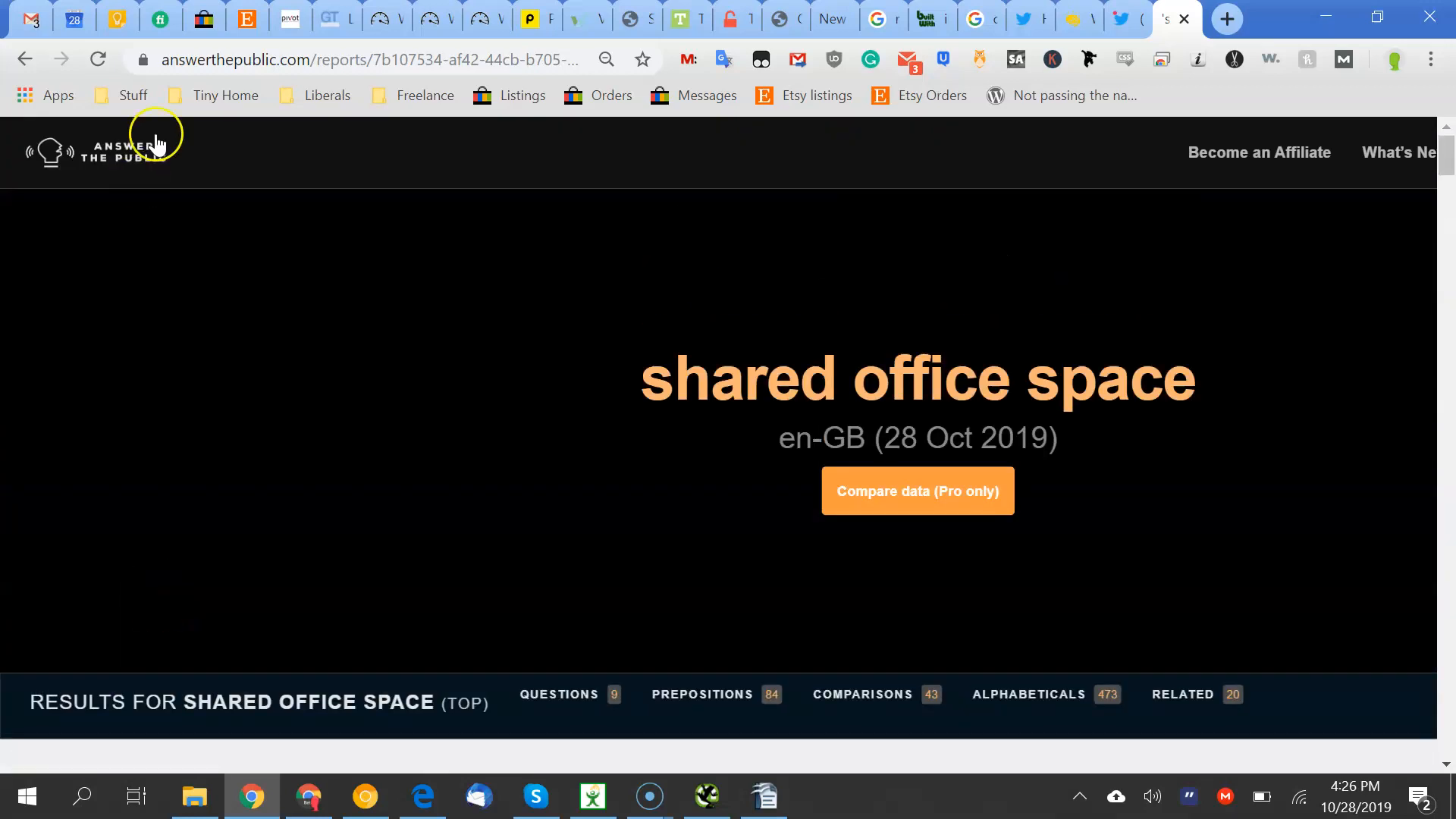
# Strip the report path from the web address and load the answerthepublic.com home page
pyautogui.moveTo(325, 58); pyautogui.dragTo(602, 55)
pyautogui.press('BackSpace')
pyautogui.press('BackSpace')
pyautogui.press('BackSpace')
pyautogui.press('BackSpace')
pyautogui.press('Return')
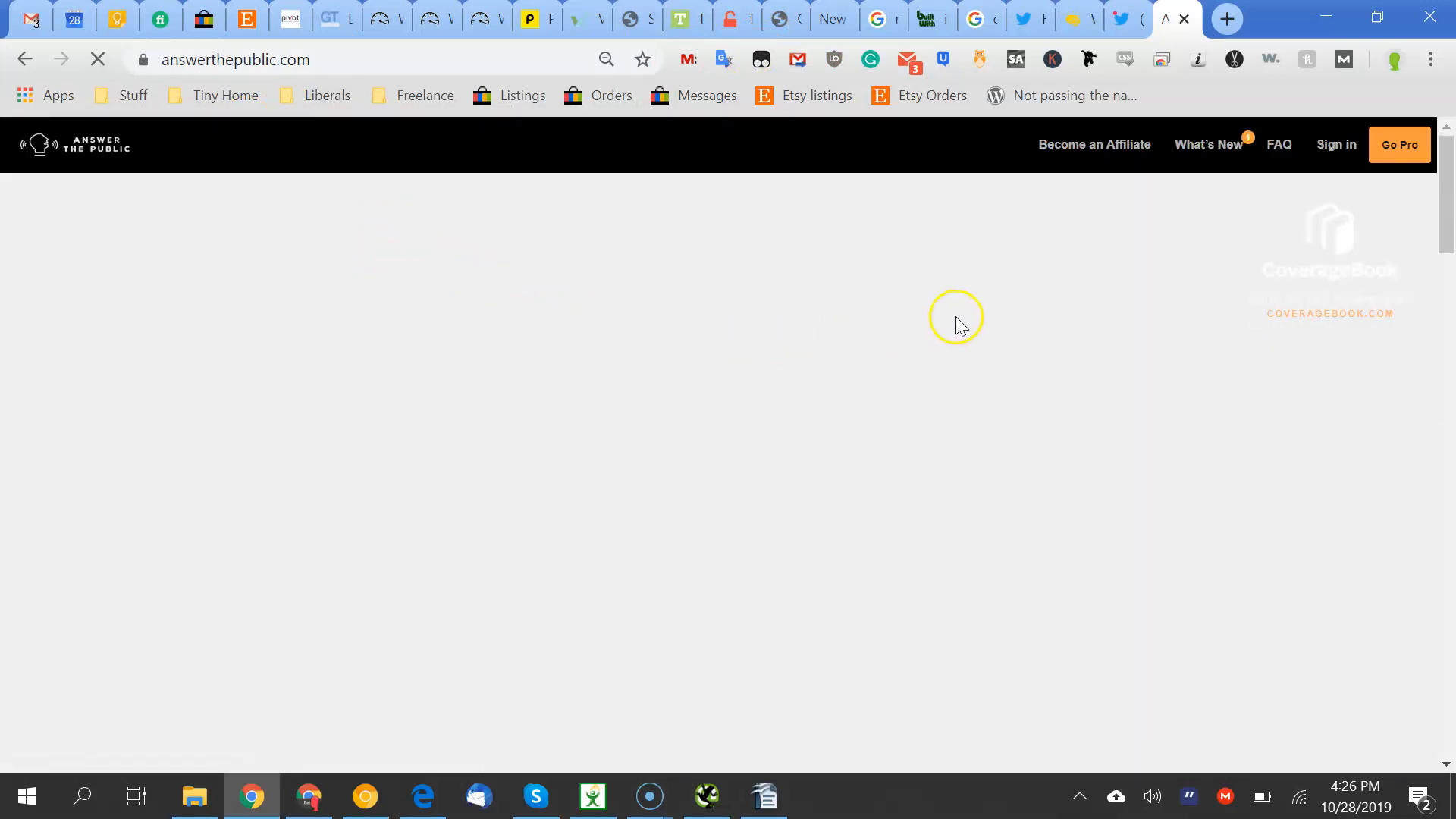
# Get question ideas for the keyword "mobile worker"
pyautogui.scroll(-5, 607, 459)
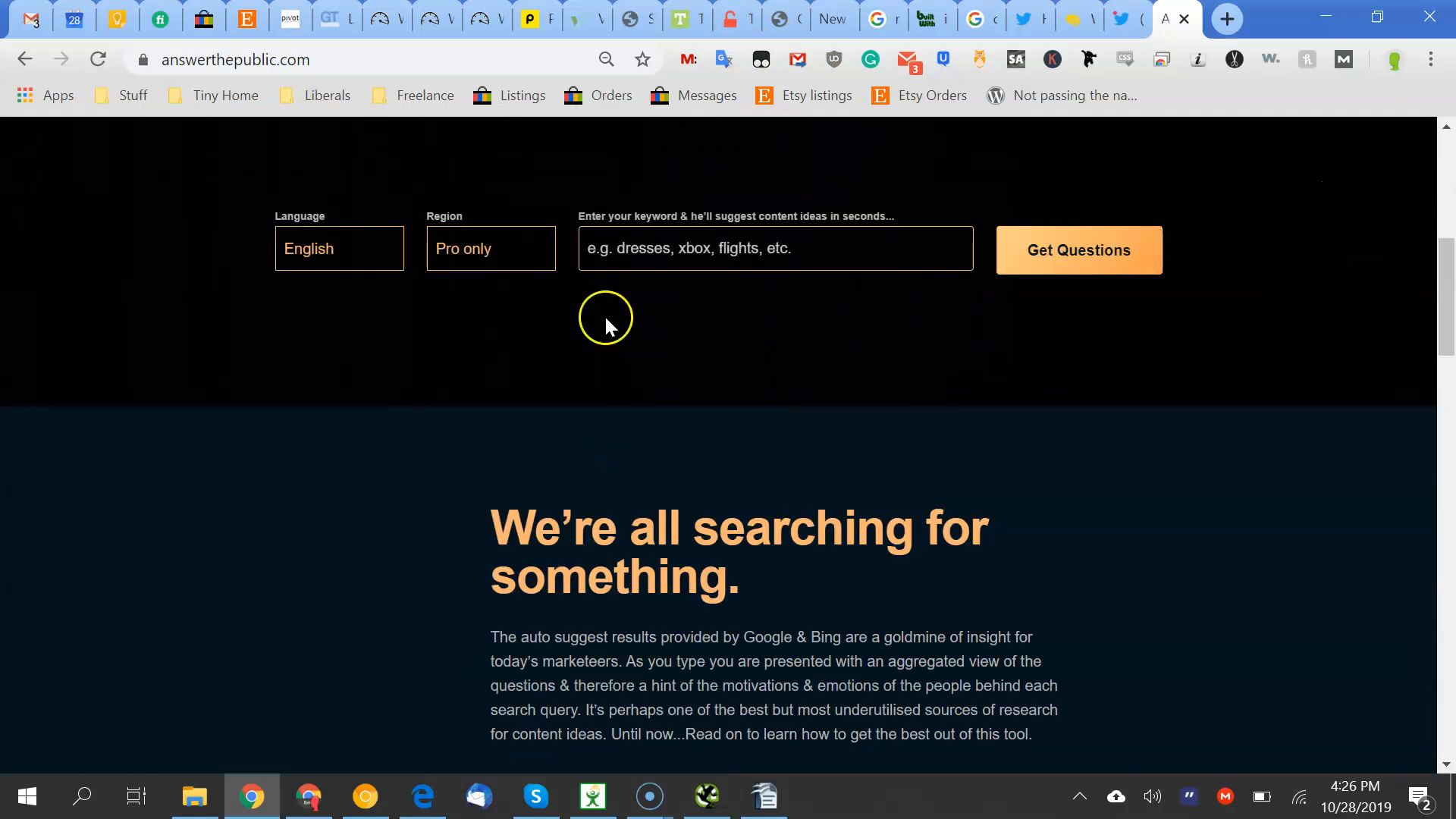
pyautogui.click(680, 260)
pyautogui.write('mobile wor')
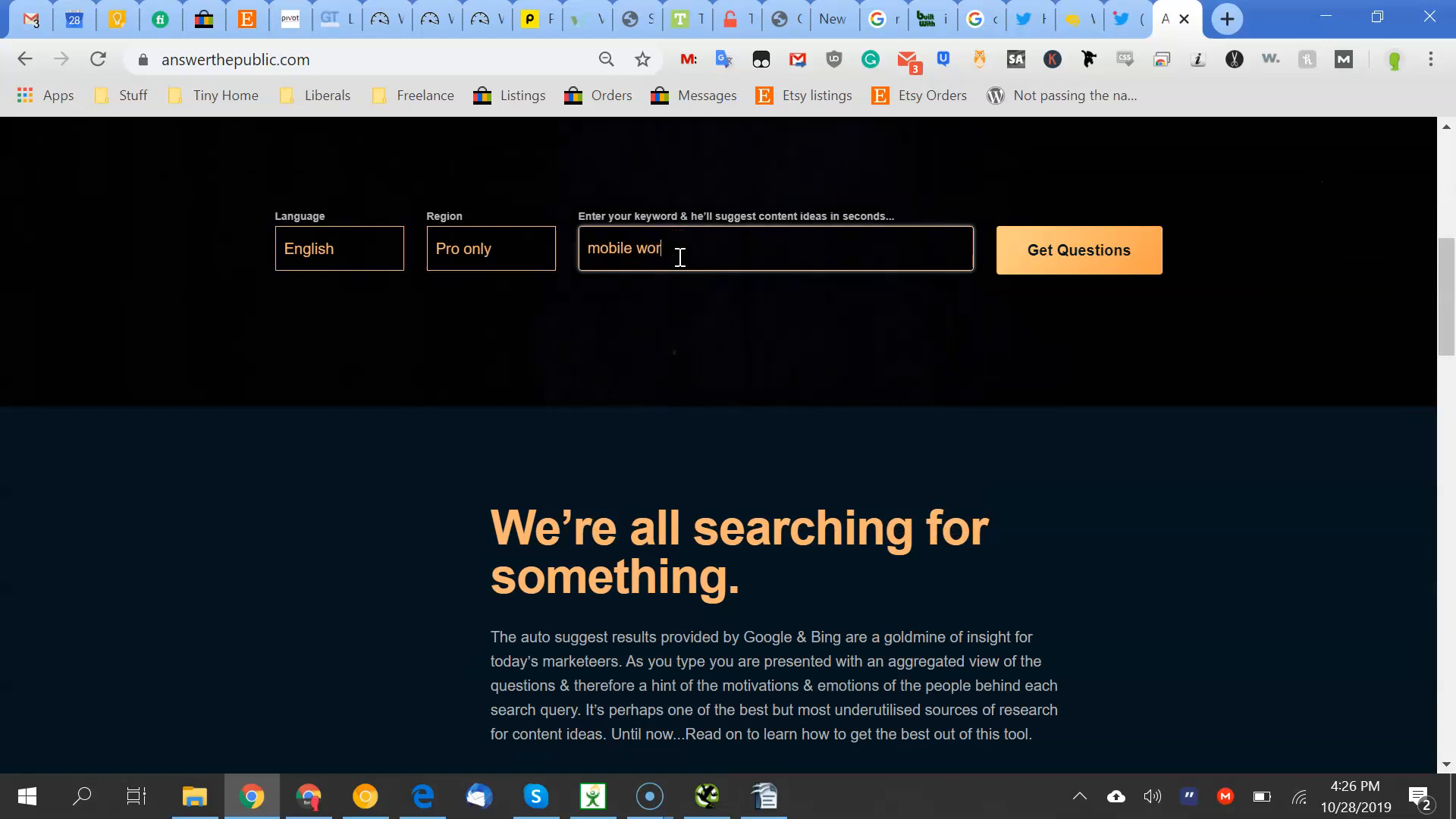
pyautogui.write('ker')
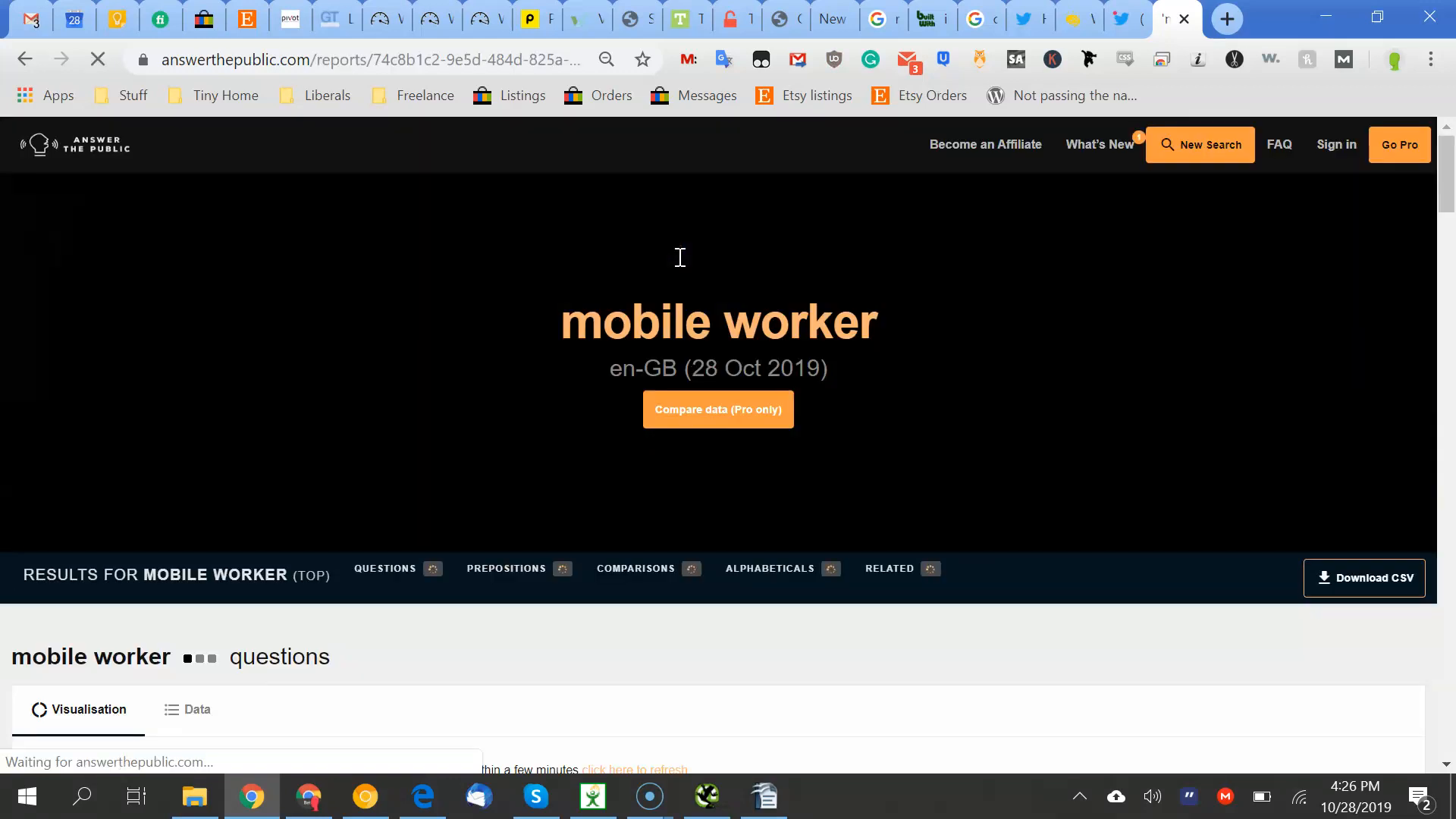
# Examine the "mobile worker" questions visualisation, reading the phrases on the "what" branch up close
pyautogui.scroll(-2, 681, 258)
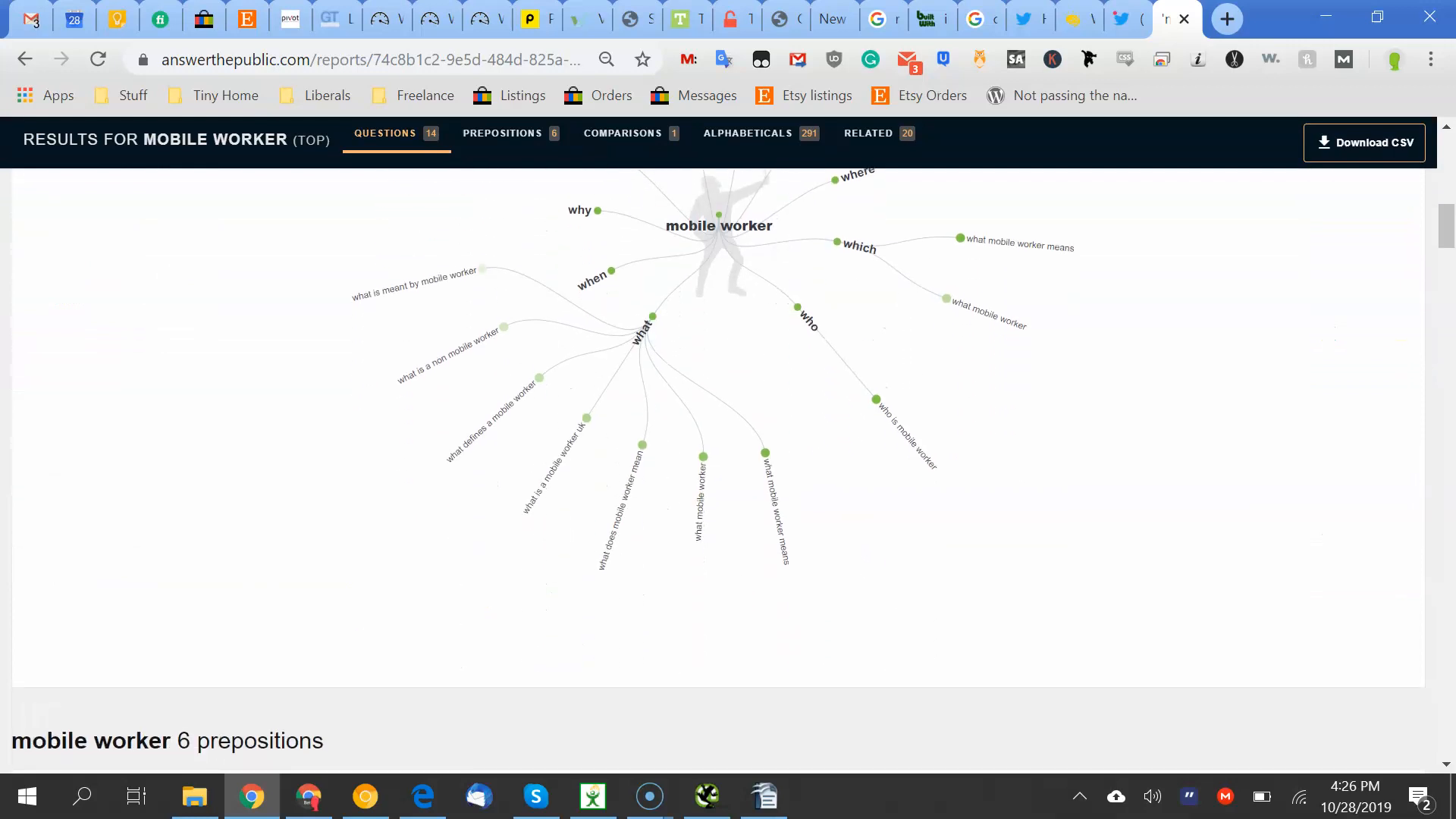
pyautogui.scroll(-1, 719, 471)
pyautogui.scroll(5, 690, 330)
pyautogui.hscroll(-2, 690, 330)
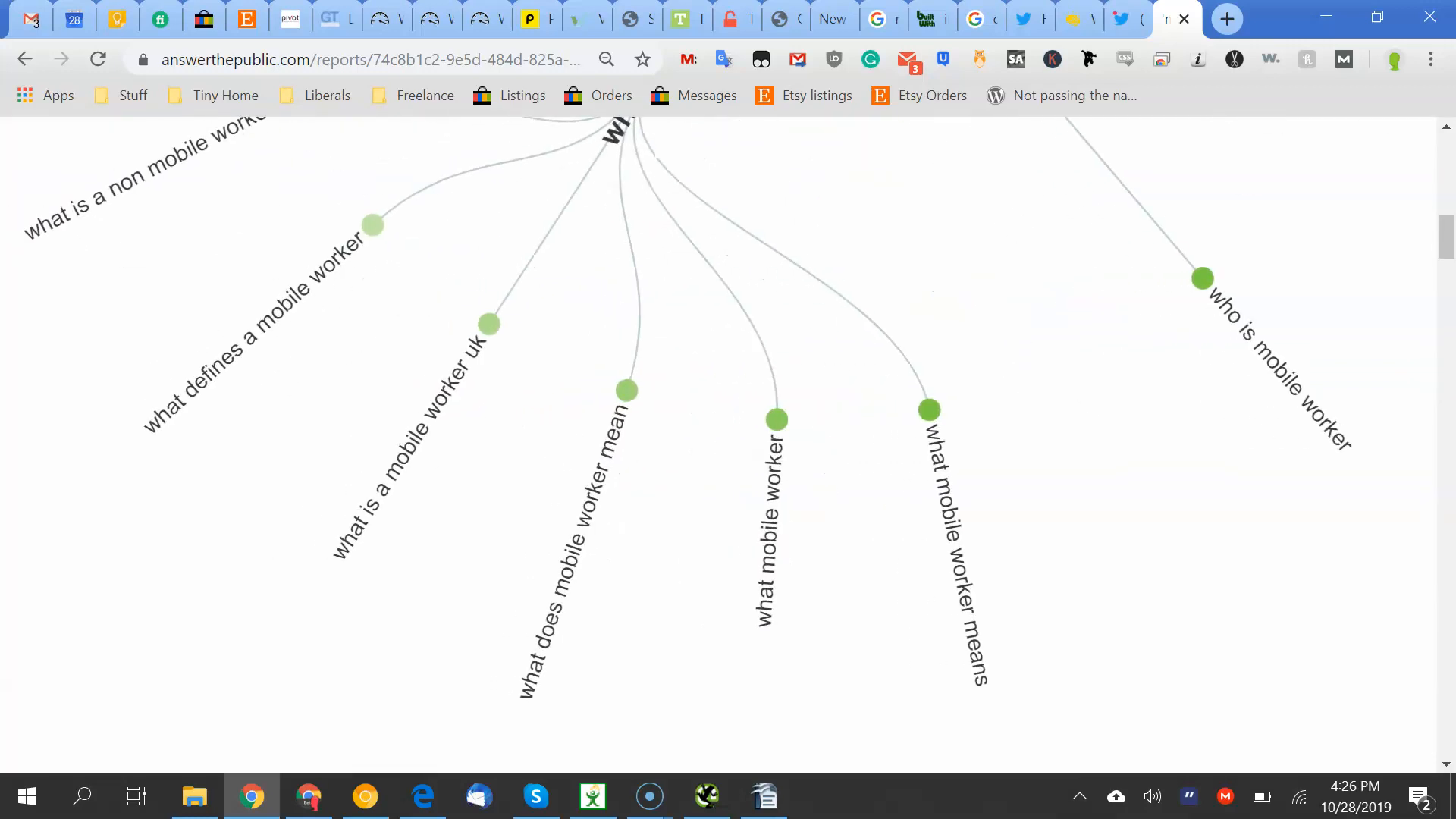
pyautogui.scroll(1, 690, 330)
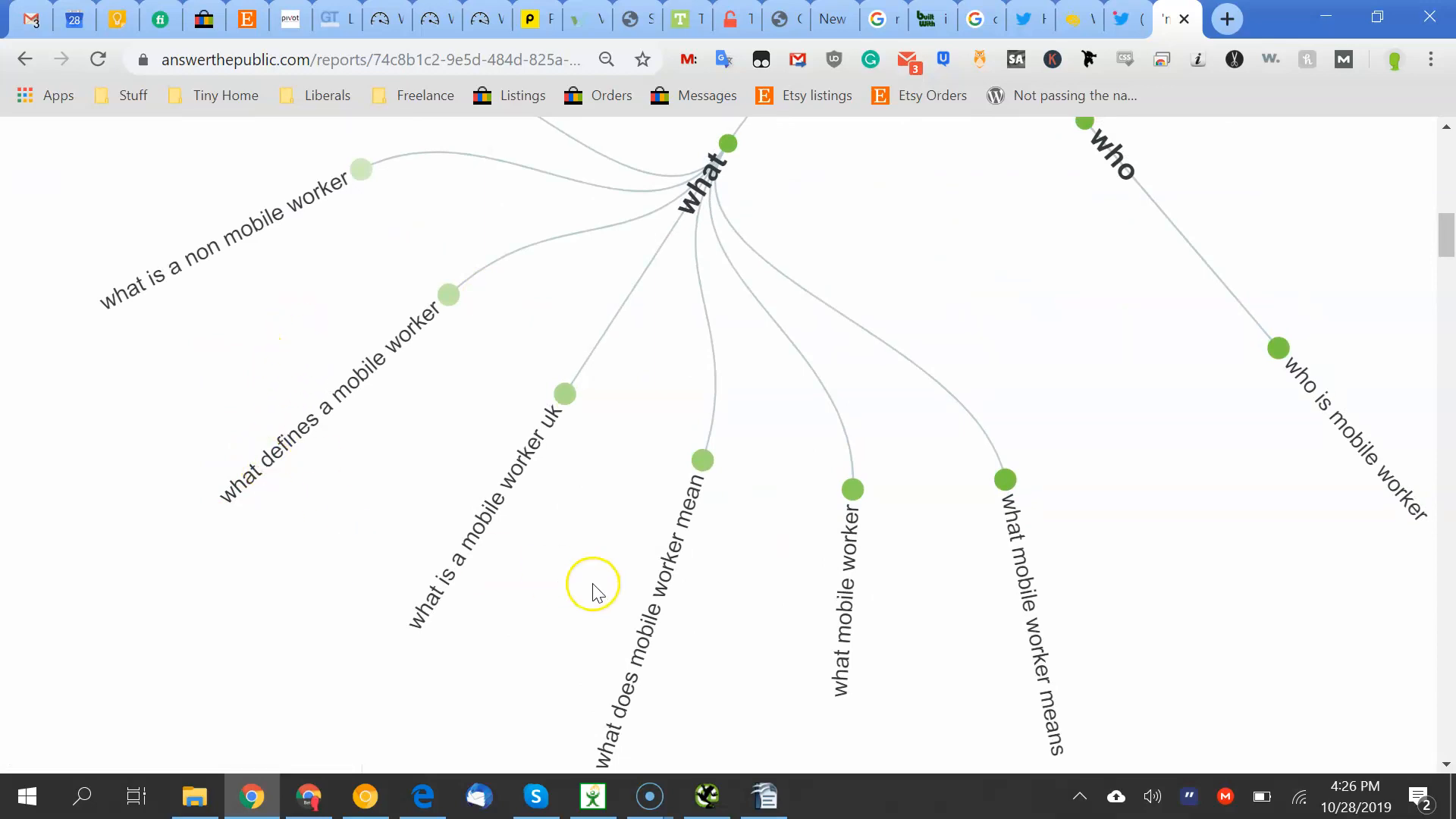
pyautogui.scroll(-2, 592, 584)
pyautogui.scroll(5, 593, 584)
pyautogui.hscroll(-4, 593, 584)
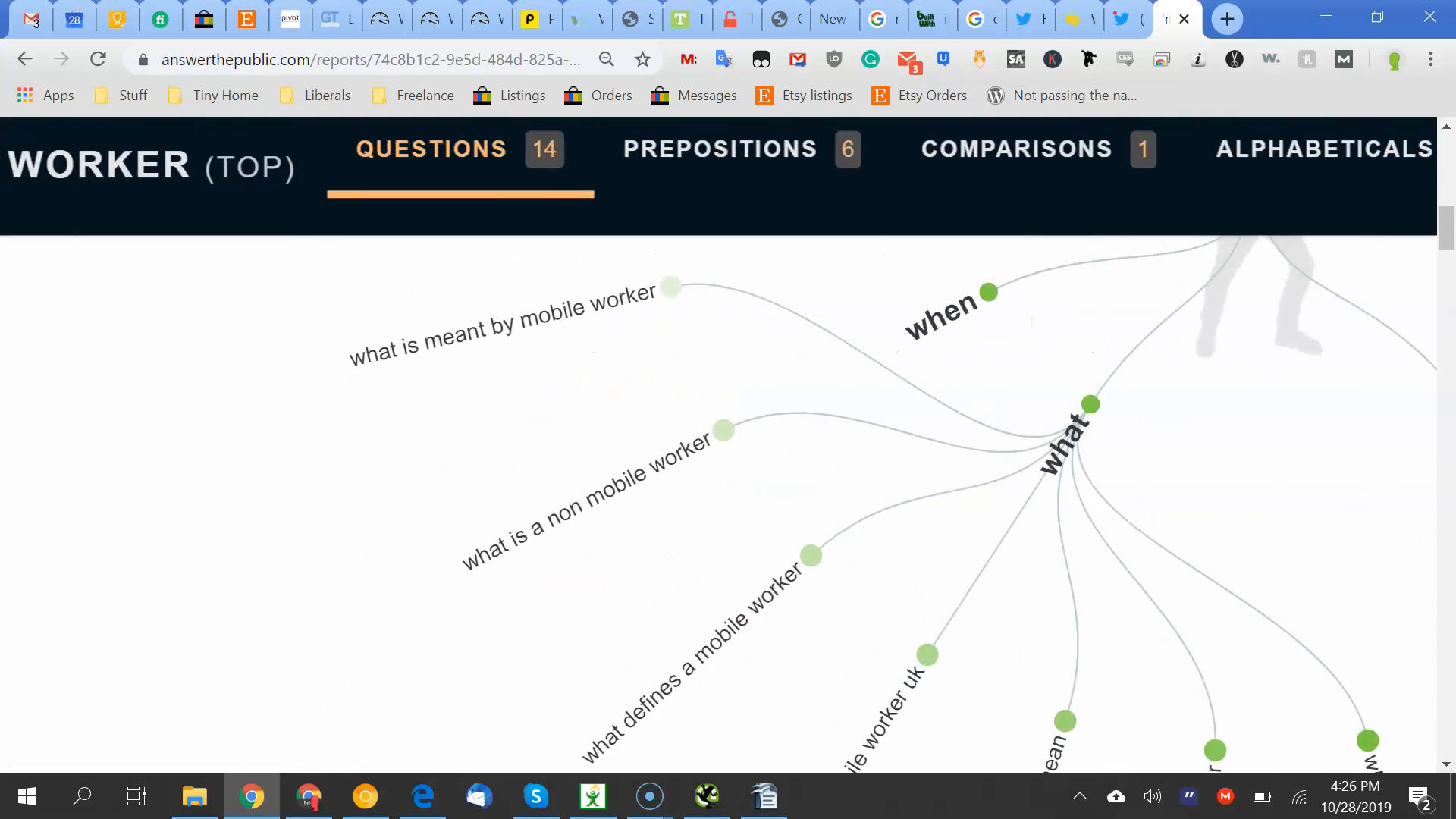
pyautogui.scroll(-2, 864, 627)
pyautogui.rightClick(980, 497)
# Look through the "mobile worker" prepositions and comparisons visualisations down to the alphabeticals lists
pyautogui.scroll(-13, 1011, 286)
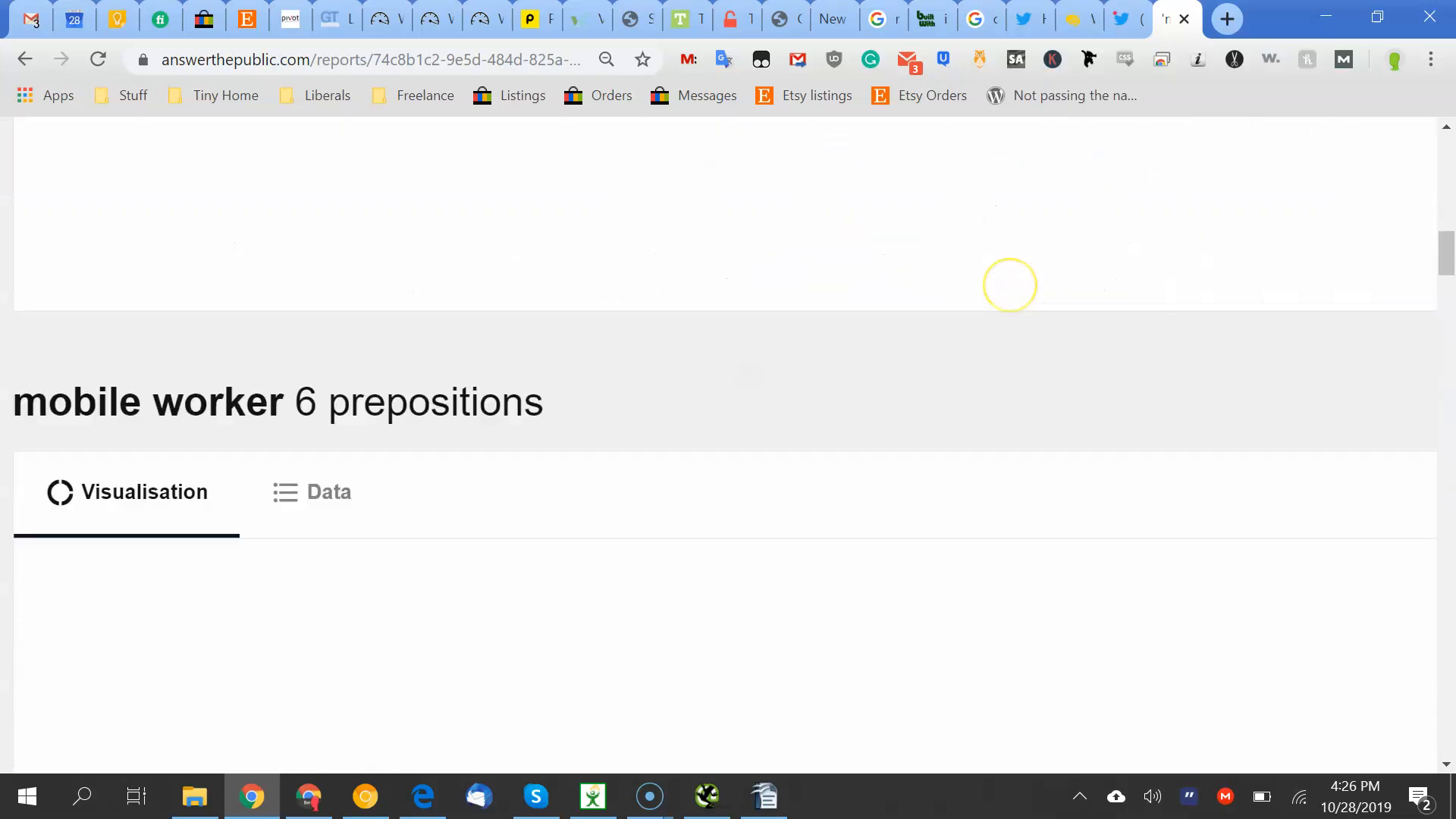
pyautogui.scroll(-2, 894, 268)
pyautogui.hscroll(6, 893, 268)
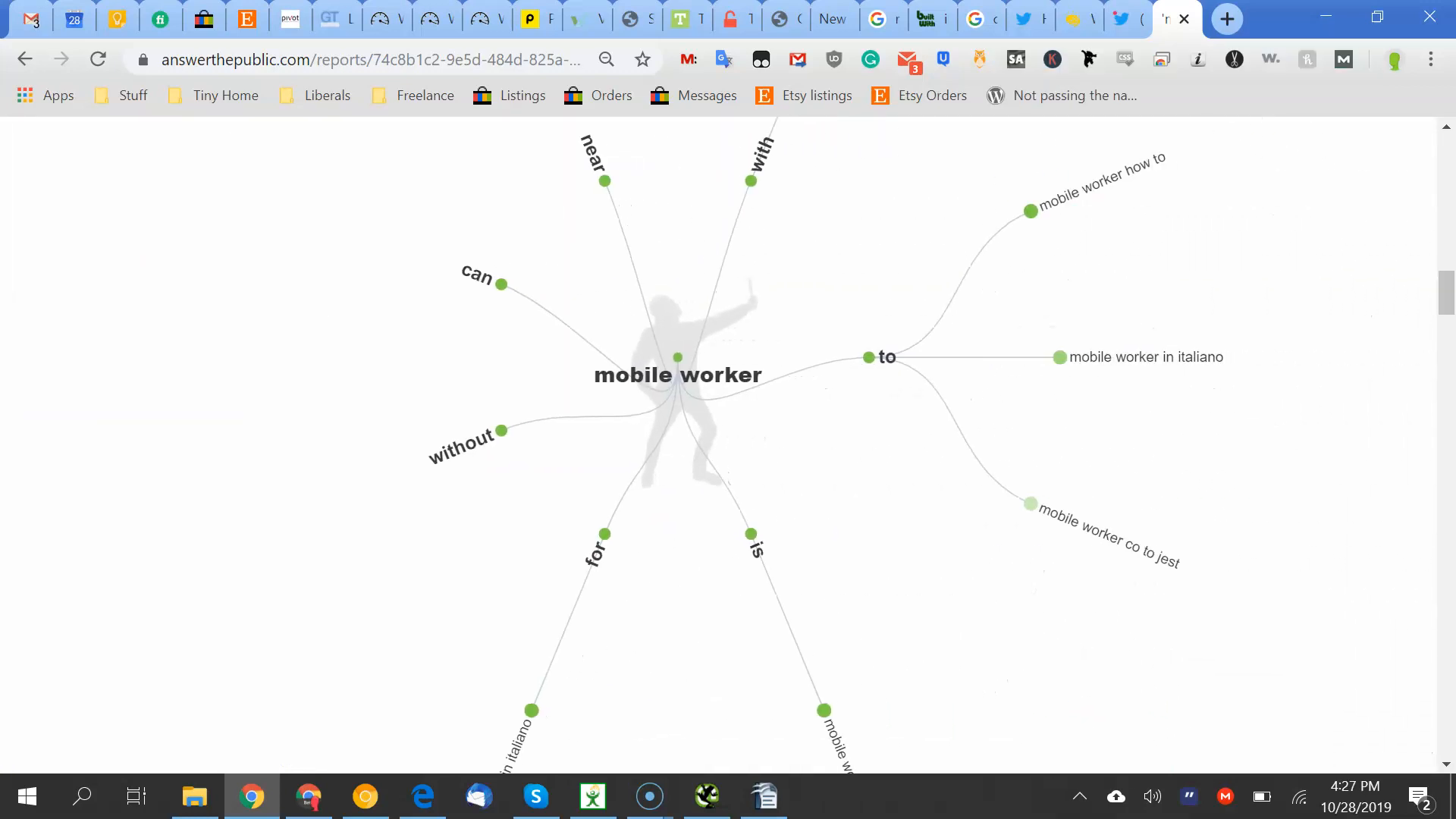
pyautogui.scroll(-15, 720, 445)
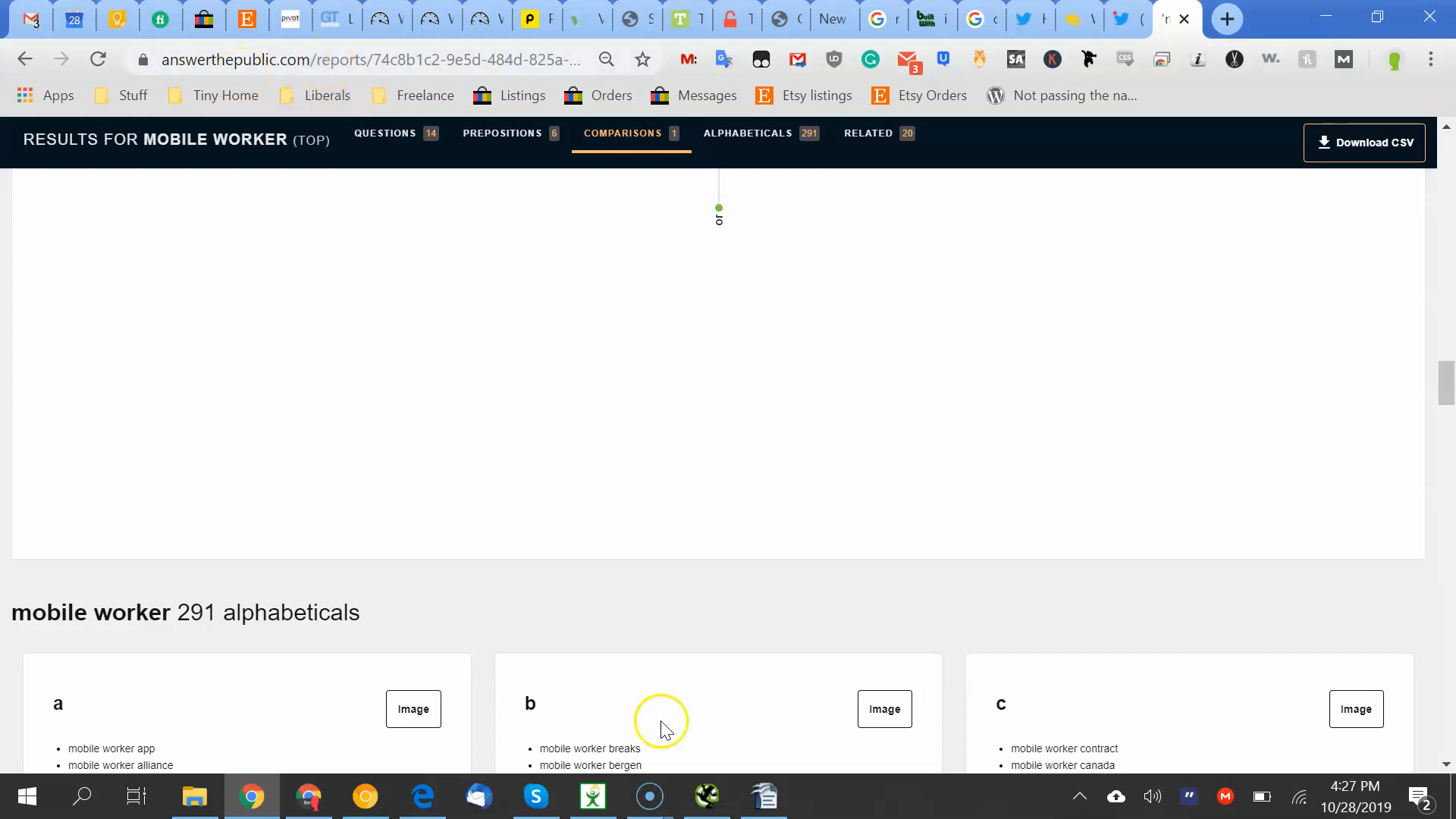
# Switch to the SEO Audit document in OpenOffice Writer and highlight the Content tips on word count and 20% more keywords
pyautogui.click(766, 797)
pyautogui.click(557, 611)
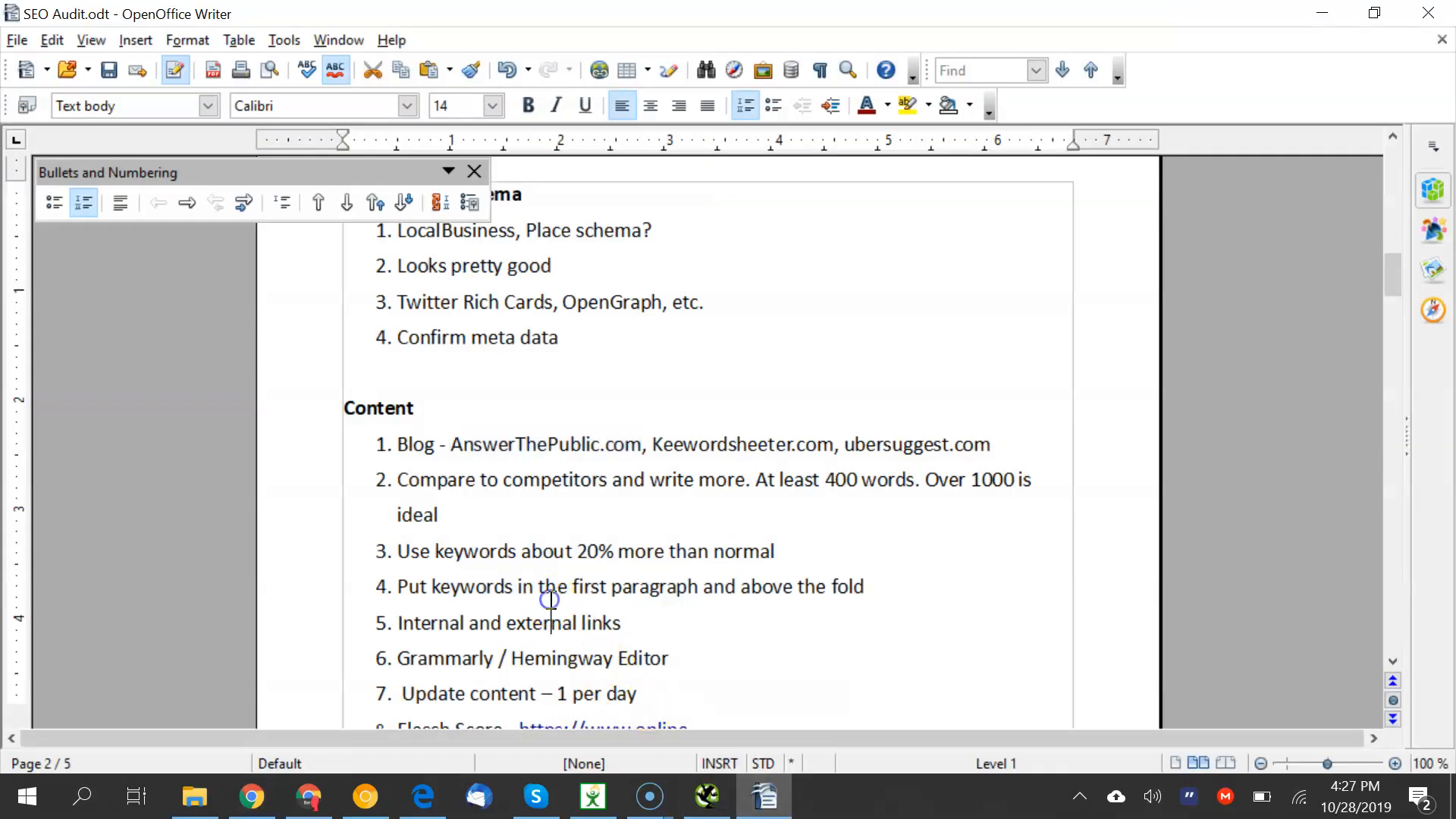
pyautogui.moveTo(552, 479); pyautogui.dragTo(591, 503)
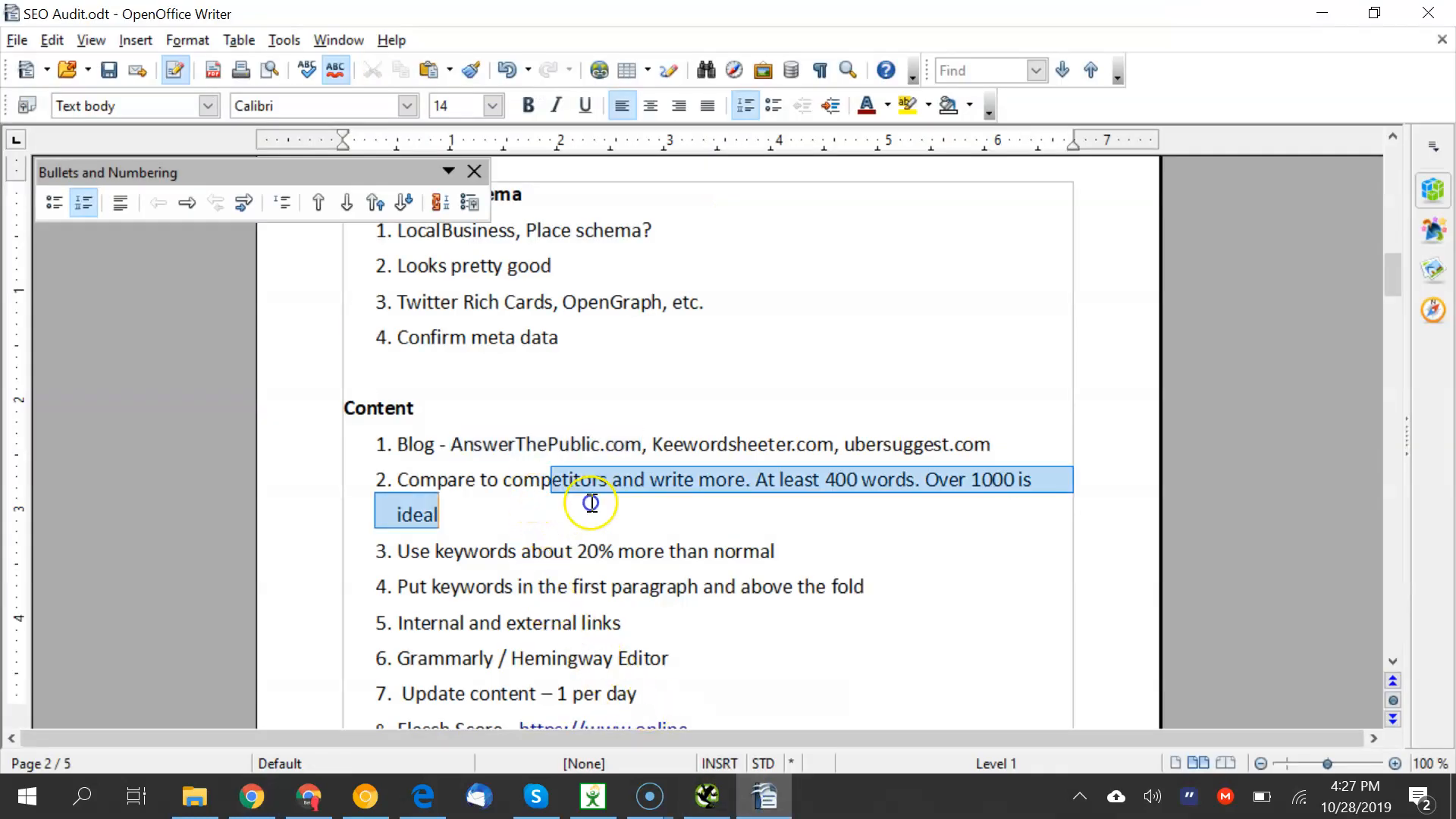
pyautogui.click(531, 504)
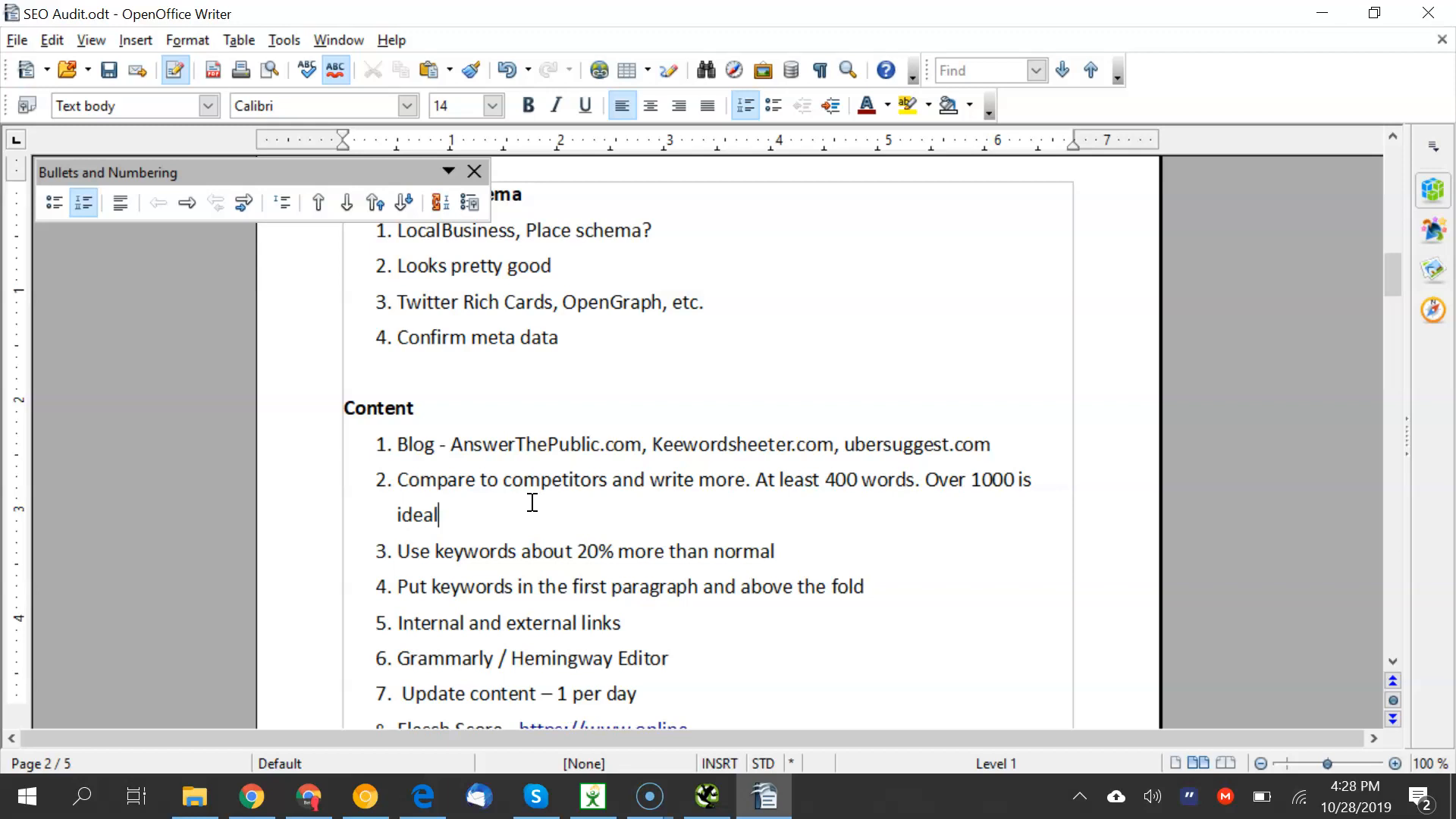
pyautogui.moveTo(553, 551); pyautogui.dragTo(661, 551)
pyautogui.click(640, 551)
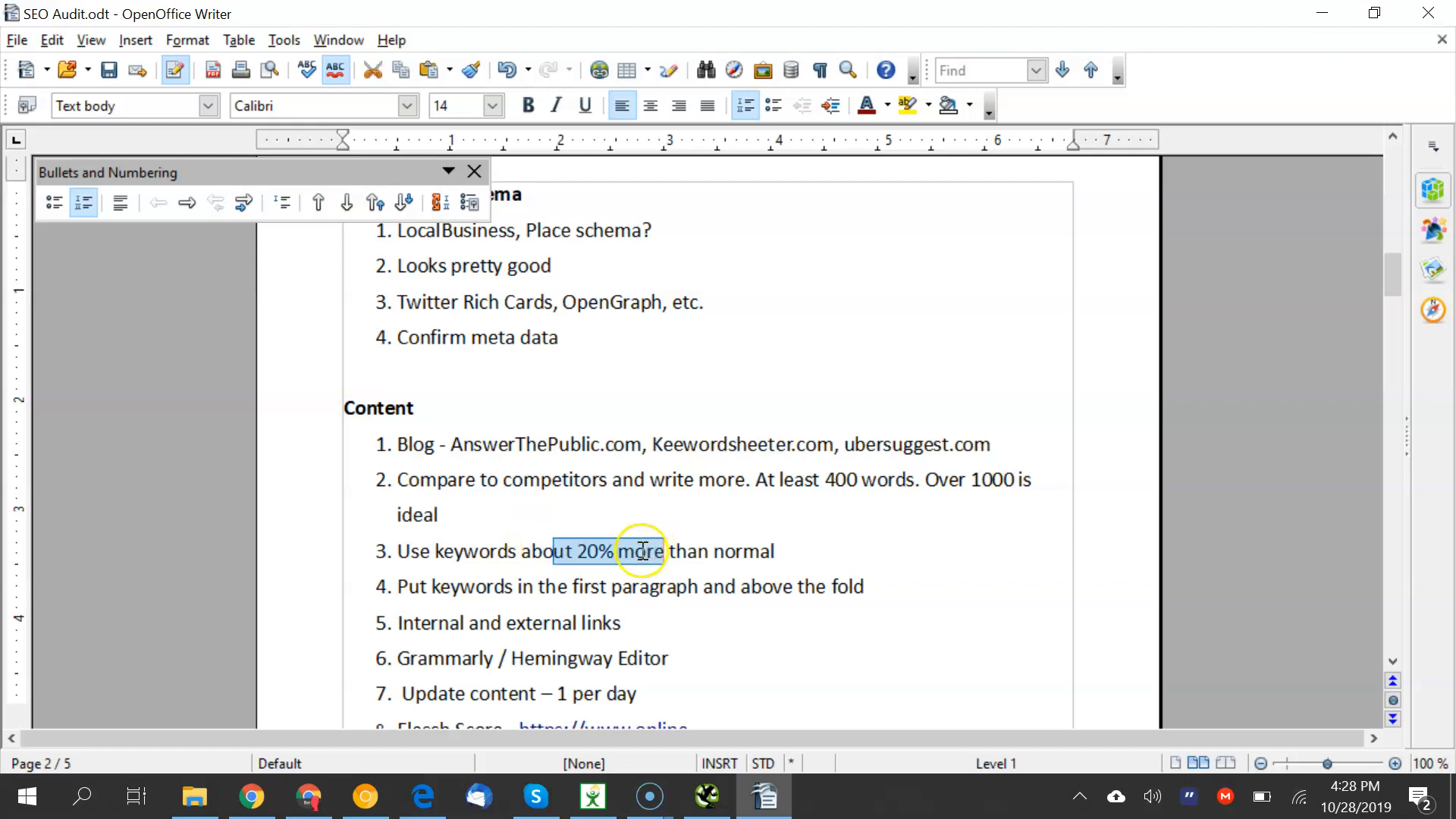
# Highlight the words about the first paragraph in the Content tip on keyword placement
pyautogui.scroll(-5, 626, 548)
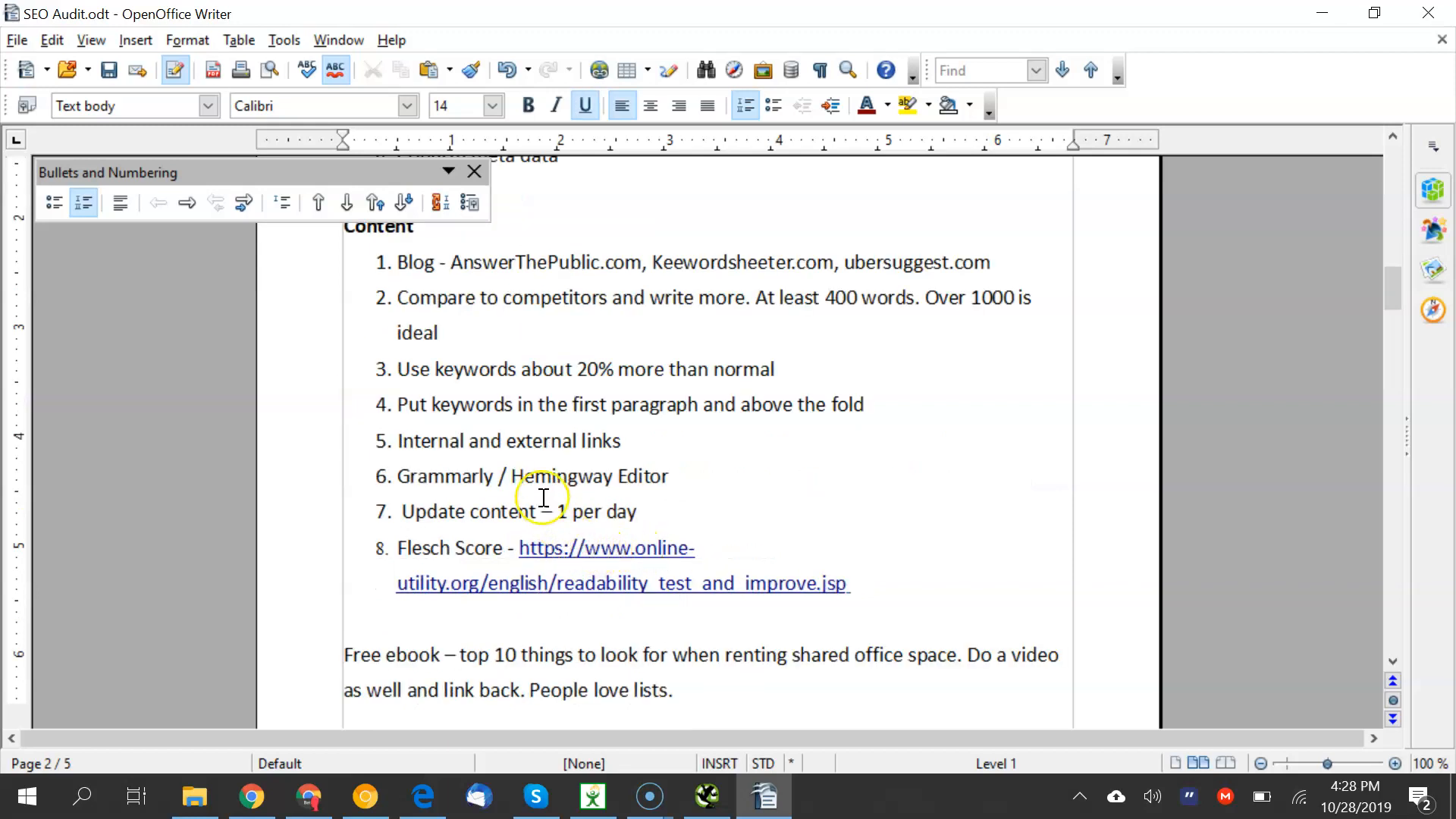
pyautogui.doubleClick(526, 402)
pyautogui.moveTo(526, 402); pyautogui.dragTo(637, 408)
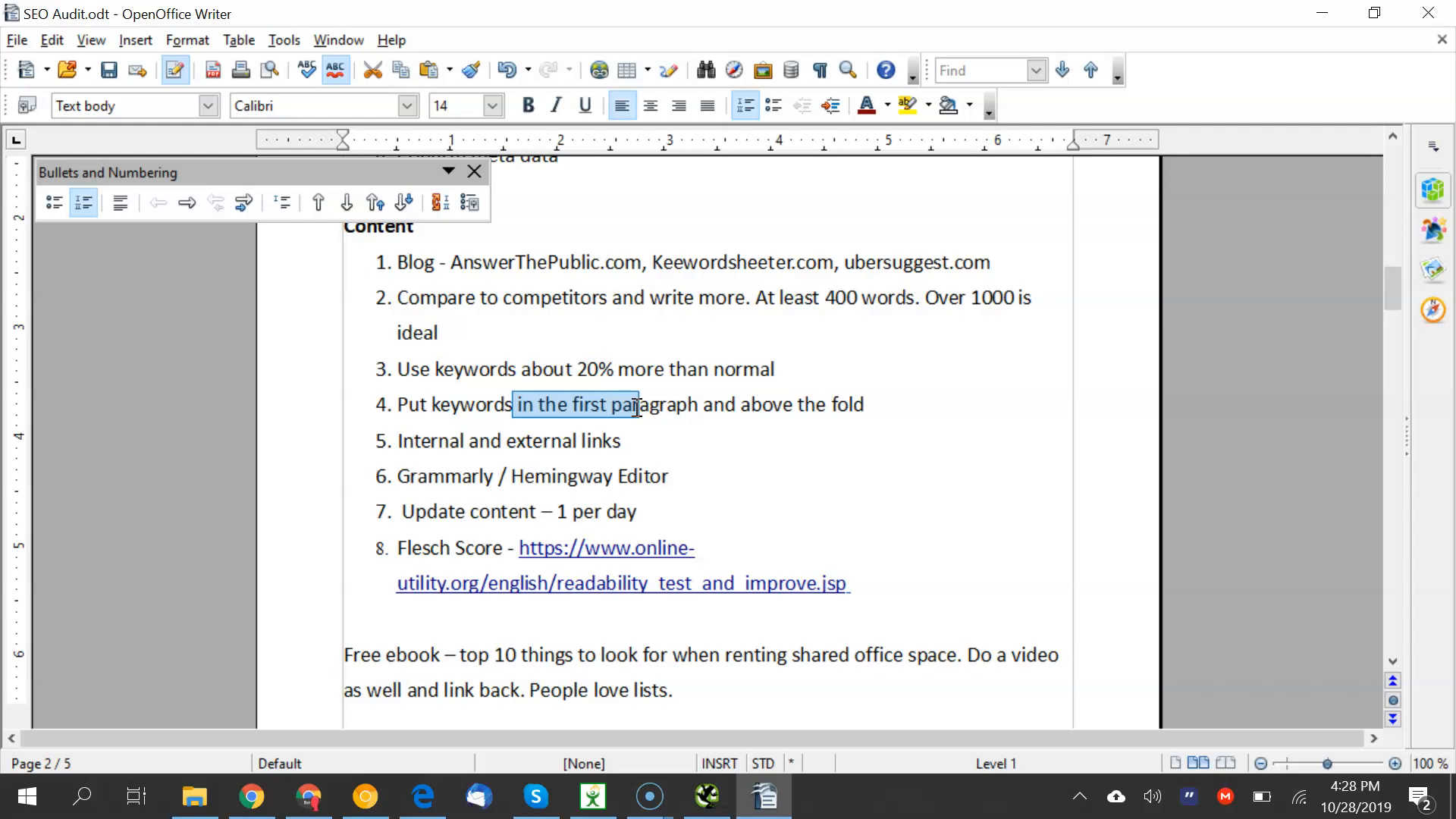
# Switch to Chrome and open the featured article "Who are the Kurds and why are they fighting?" on the Interesting Answers site
pyautogui.click(236, 804)
pyautogui.scroll(10, 595, 348)
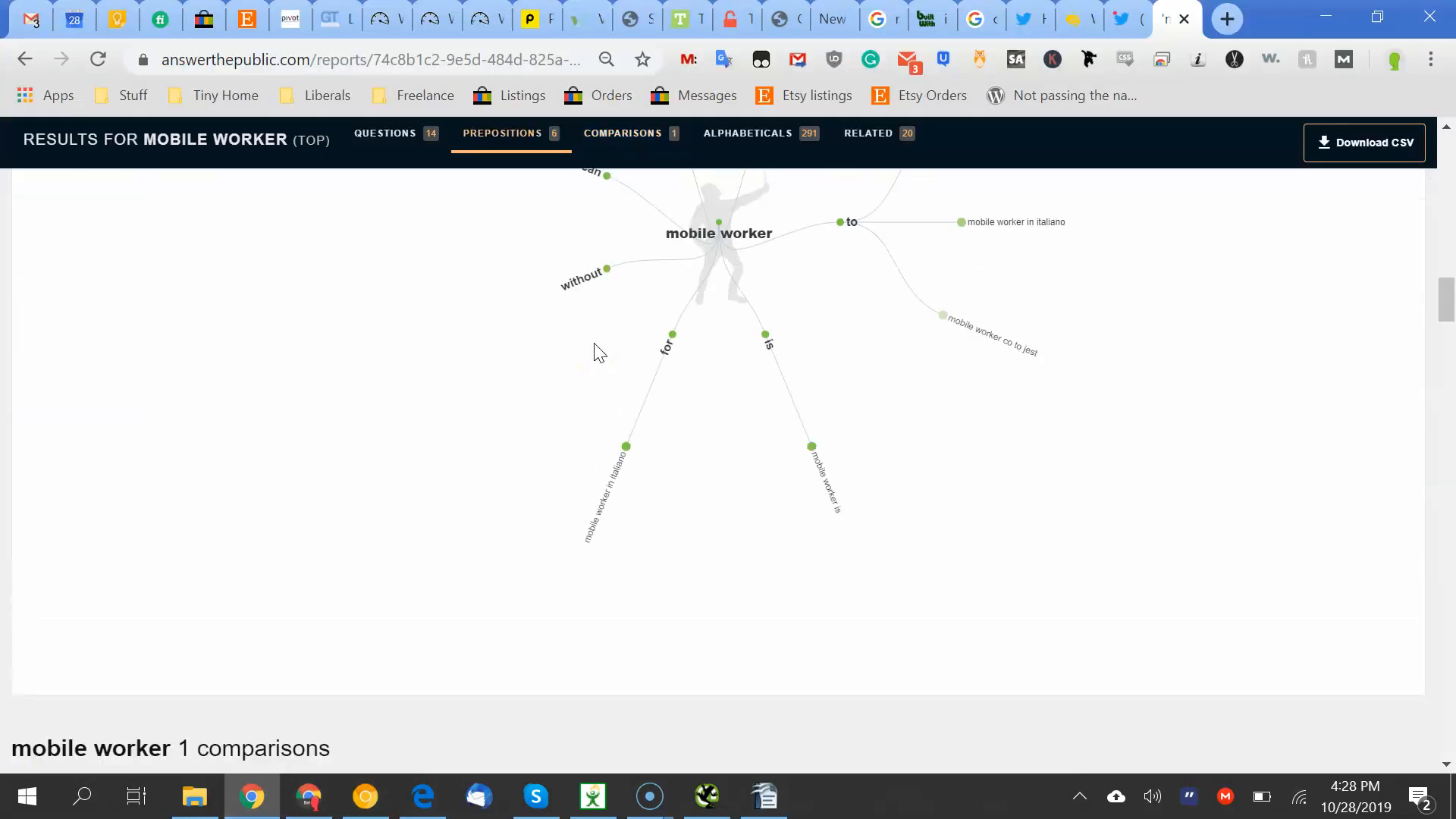
pyautogui.click(1036, 21)
pyautogui.click(1071, 21)
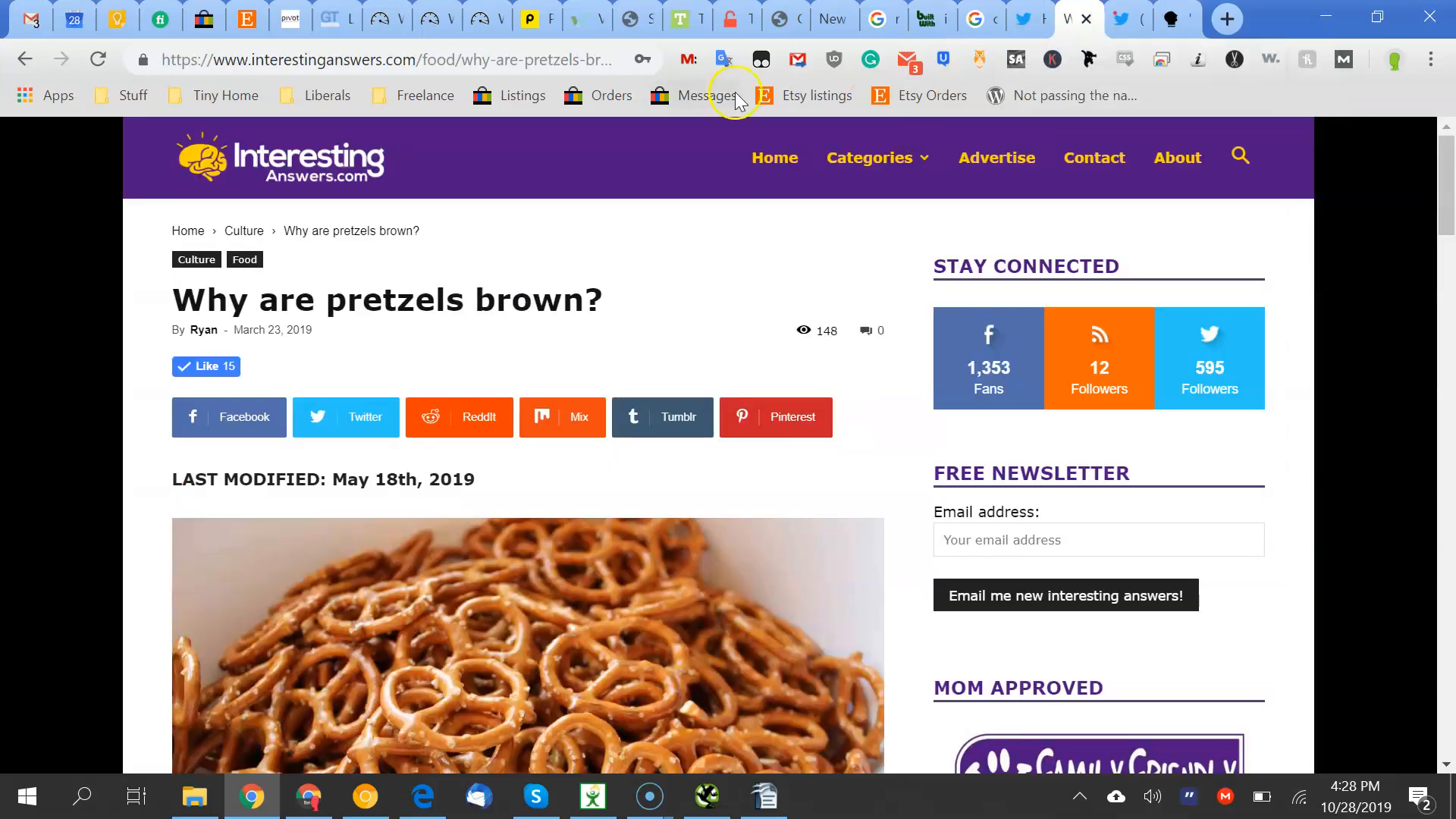
pyautogui.click(279, 158)
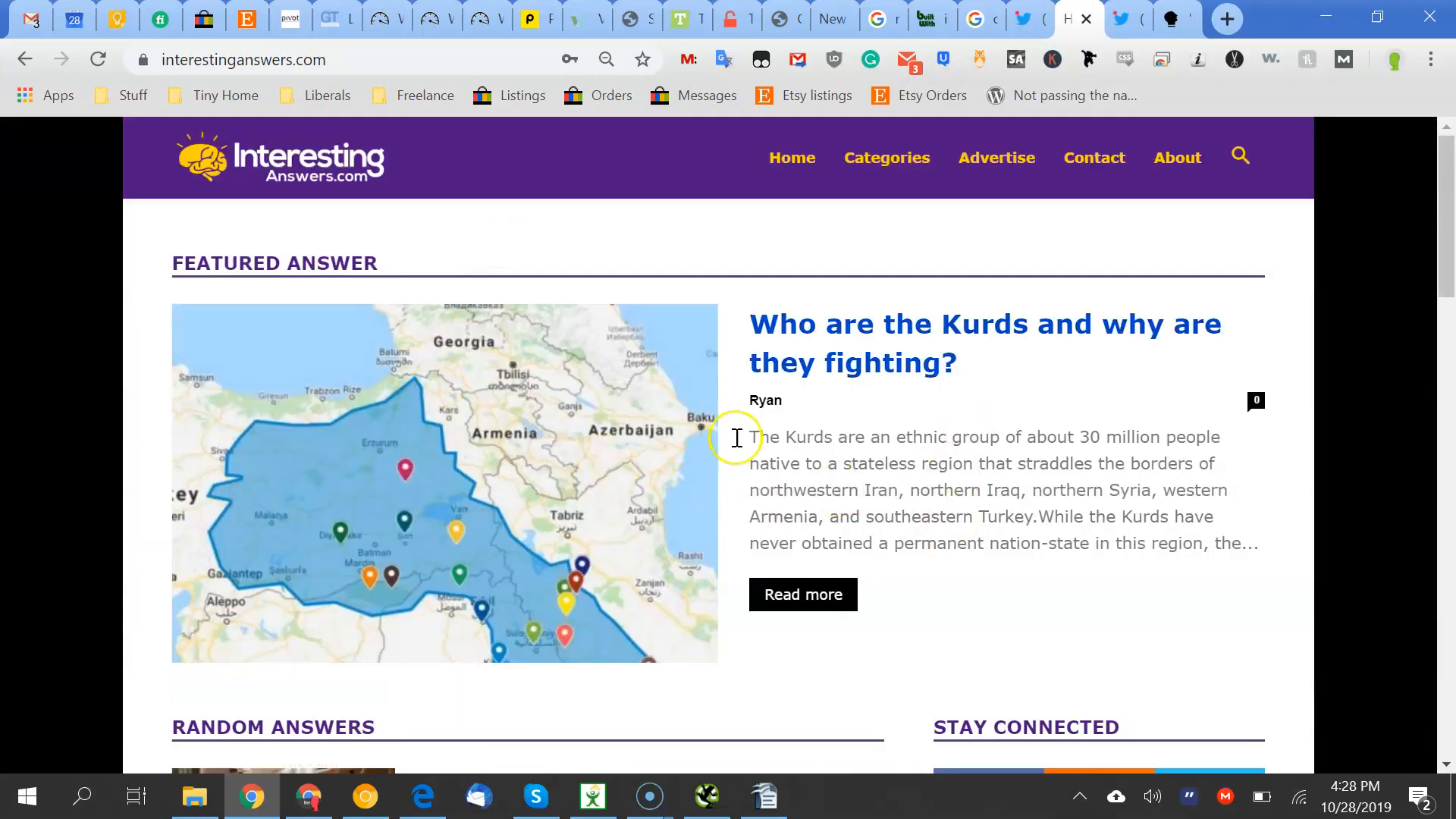
pyautogui.click(888, 370)
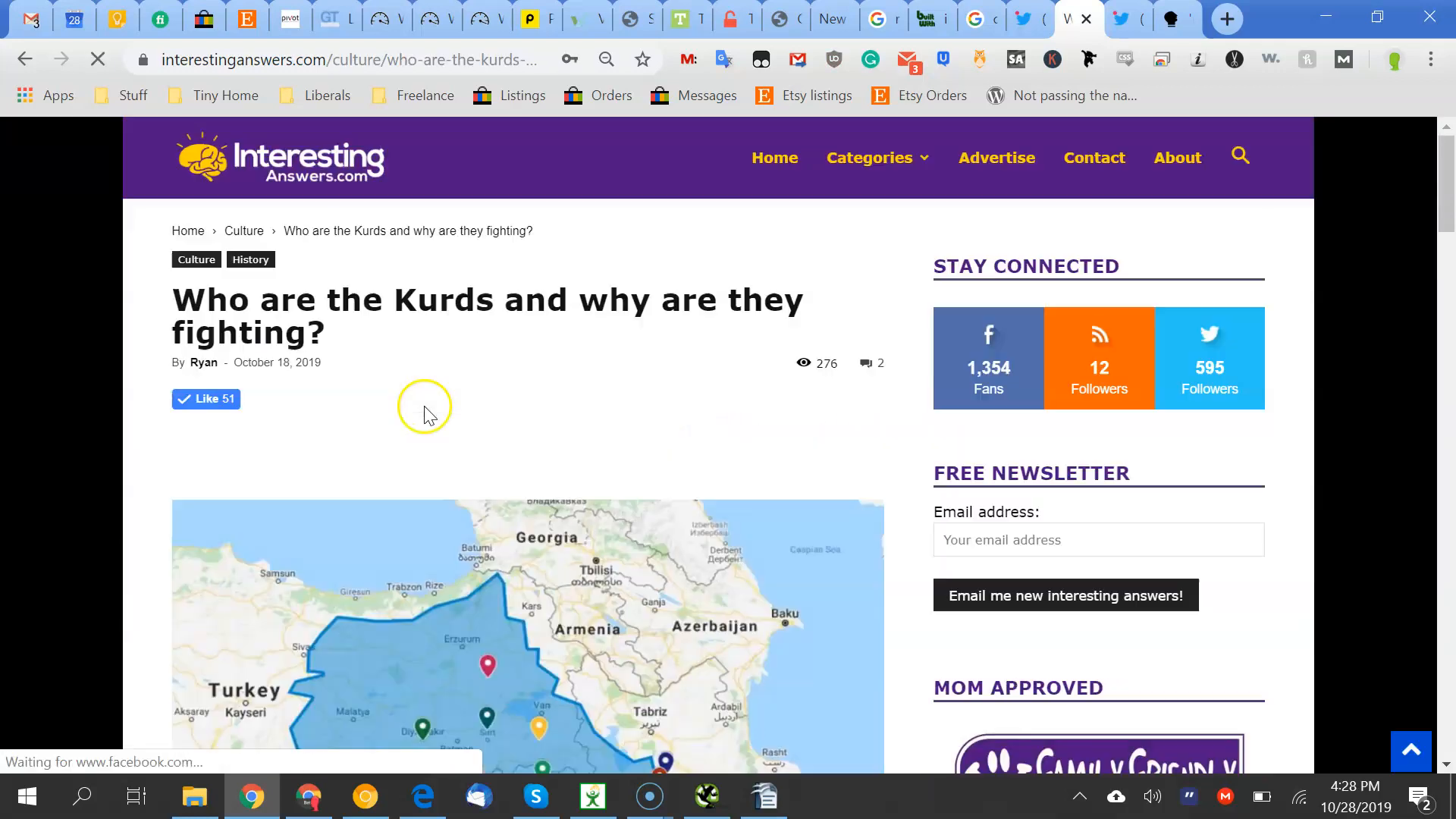
# Examine the article's title, map image and opening paragraph to illustrate keyword placement
pyautogui.scroll(-2, 367, 418)
pyautogui.scroll(-6, 365, 424)
pyautogui.moveTo(195, 418); pyautogui.dragTo(511, 426)
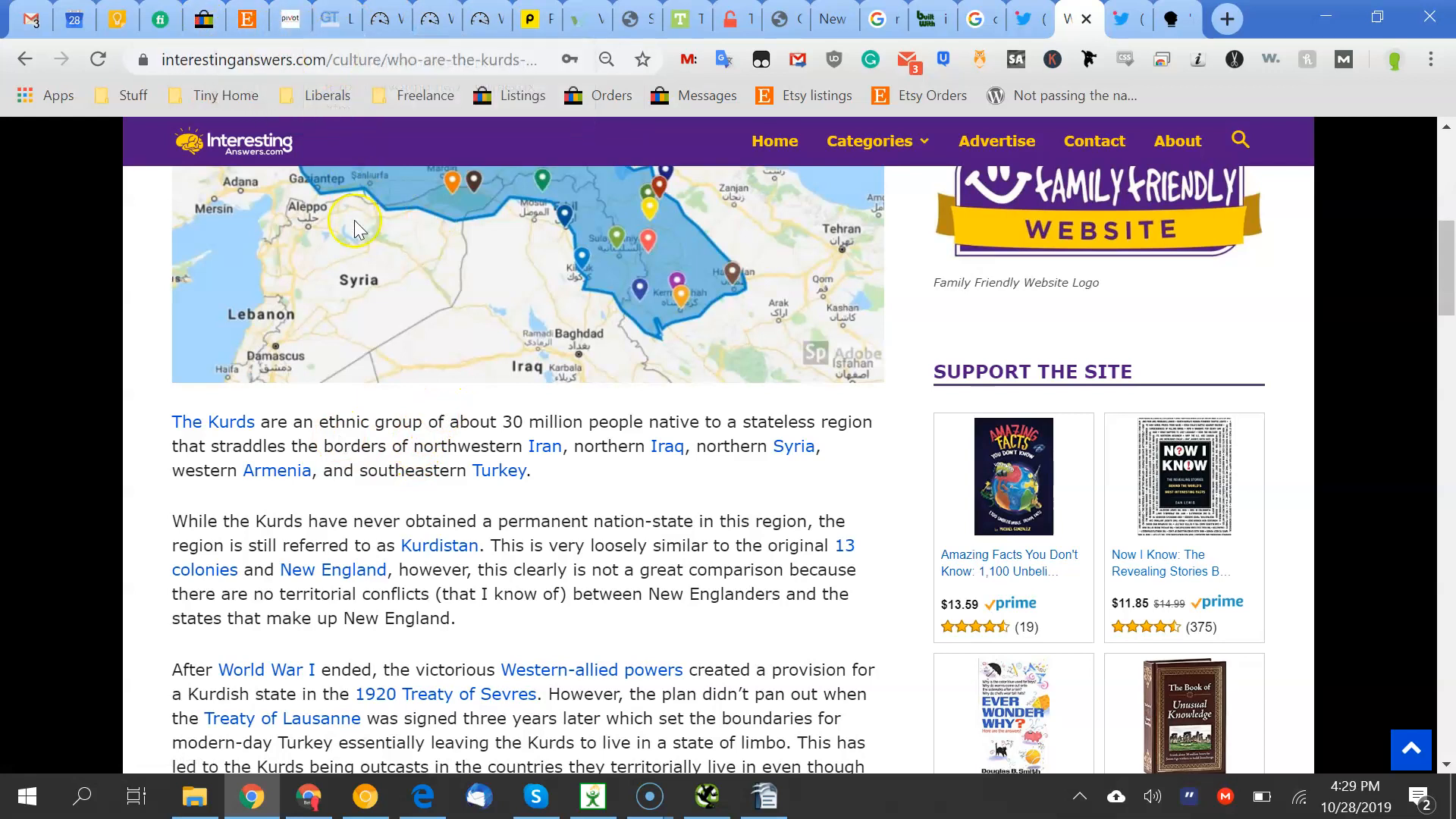
pyautogui.scroll(6, 354, 220)
pyautogui.scroll(-5, 509, 616)
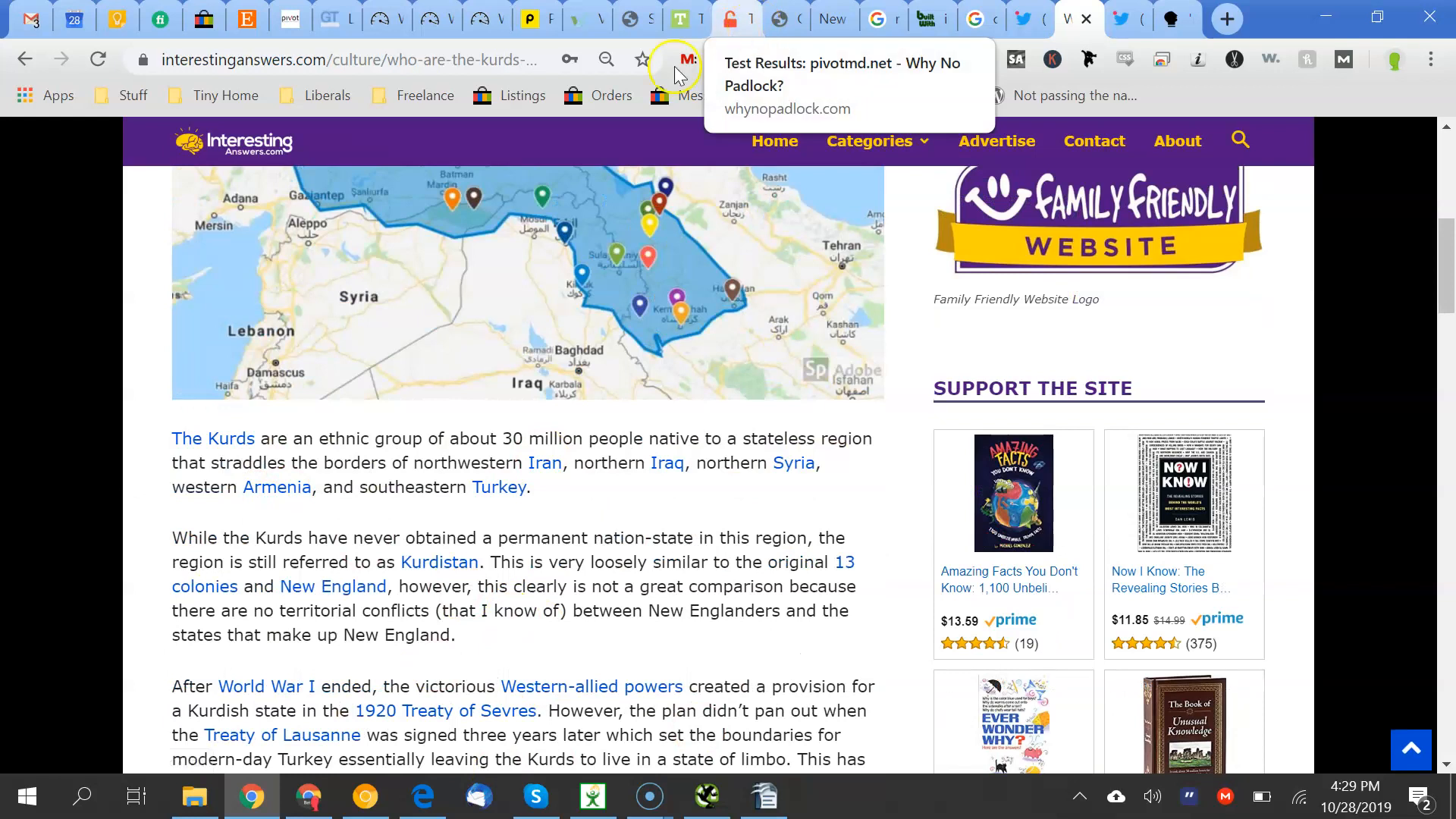
# Switch back to the SEO Audit document in OpenOffice Writer and point out the first-paragraph keyword tip
pyautogui.click(765, 797)
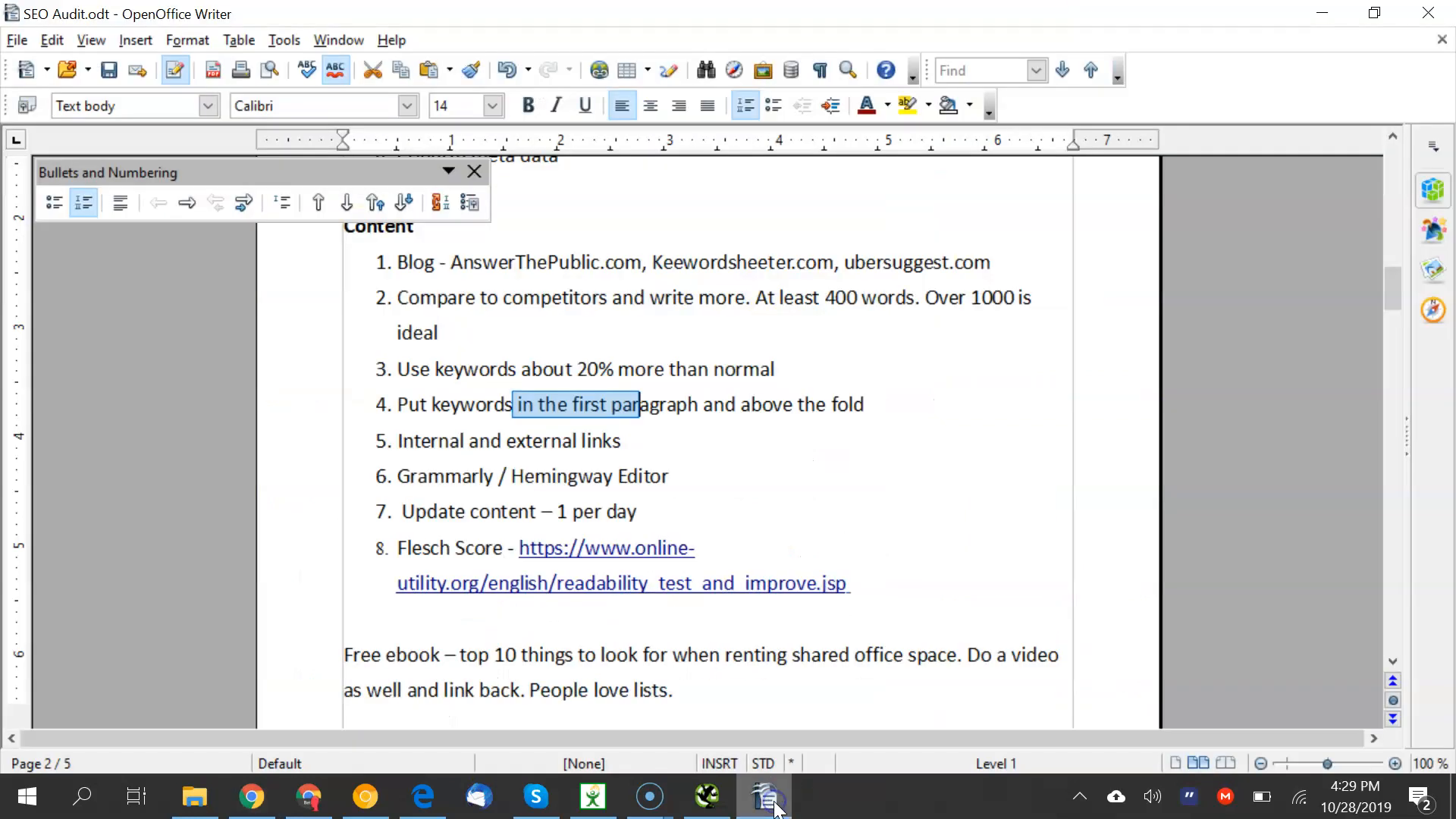
pyautogui.click(562, 496)
pyautogui.moveTo(517, 405); pyautogui.dragTo(632, 406)
pyautogui.click(534, 420)
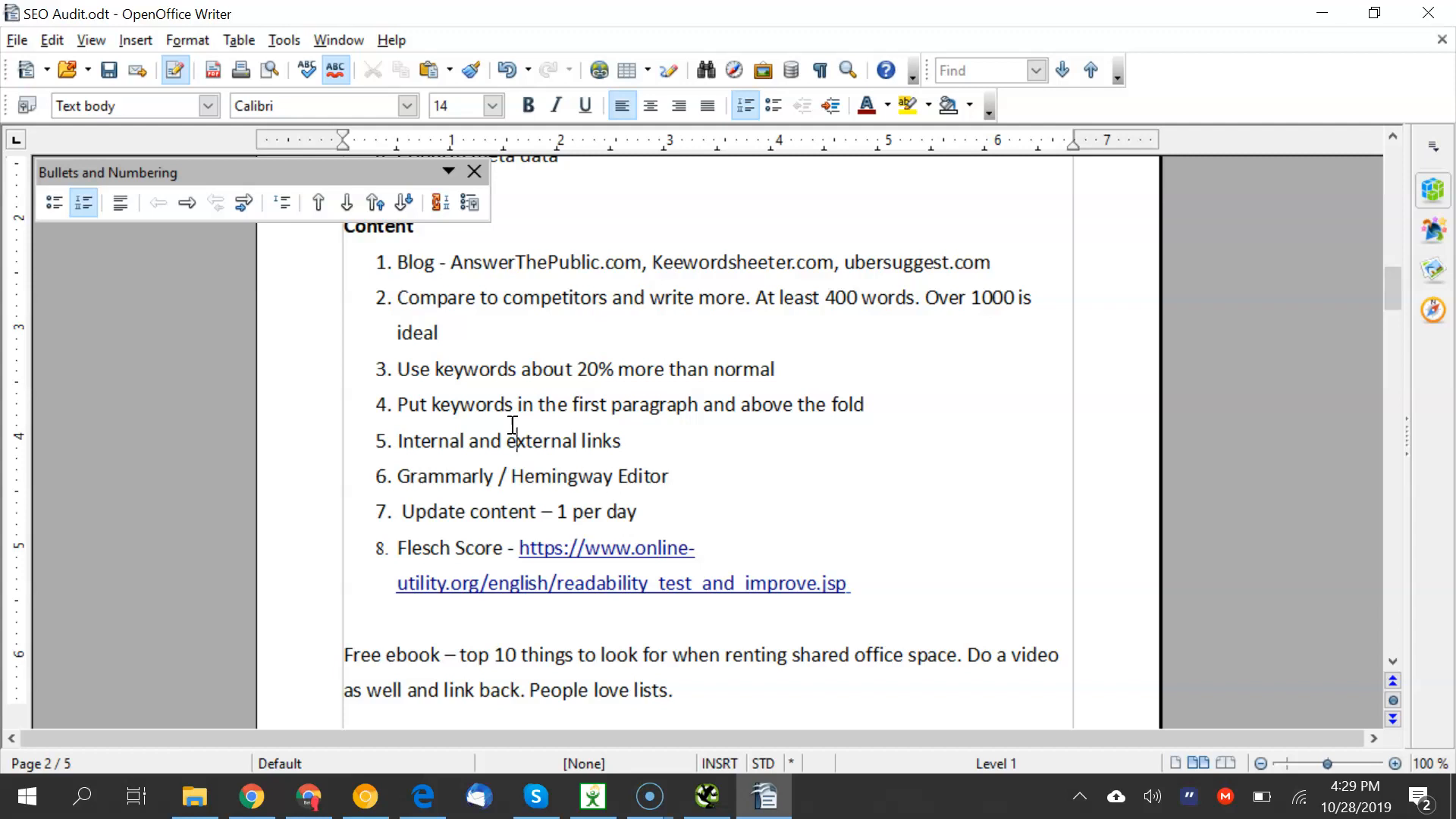
# Go through the links, Grammarly, Flesch Score and "Update content – 1 per day" items, highlighting the last two
pyautogui.click(513, 426)
pyautogui.click(480, 478)
pyautogui.tripleClick(455, 548)
pyautogui.doubleClick(476, 548)
pyautogui.click(464, 552)
pyautogui.moveTo(449, 549); pyautogui.dragTo(767, 601)
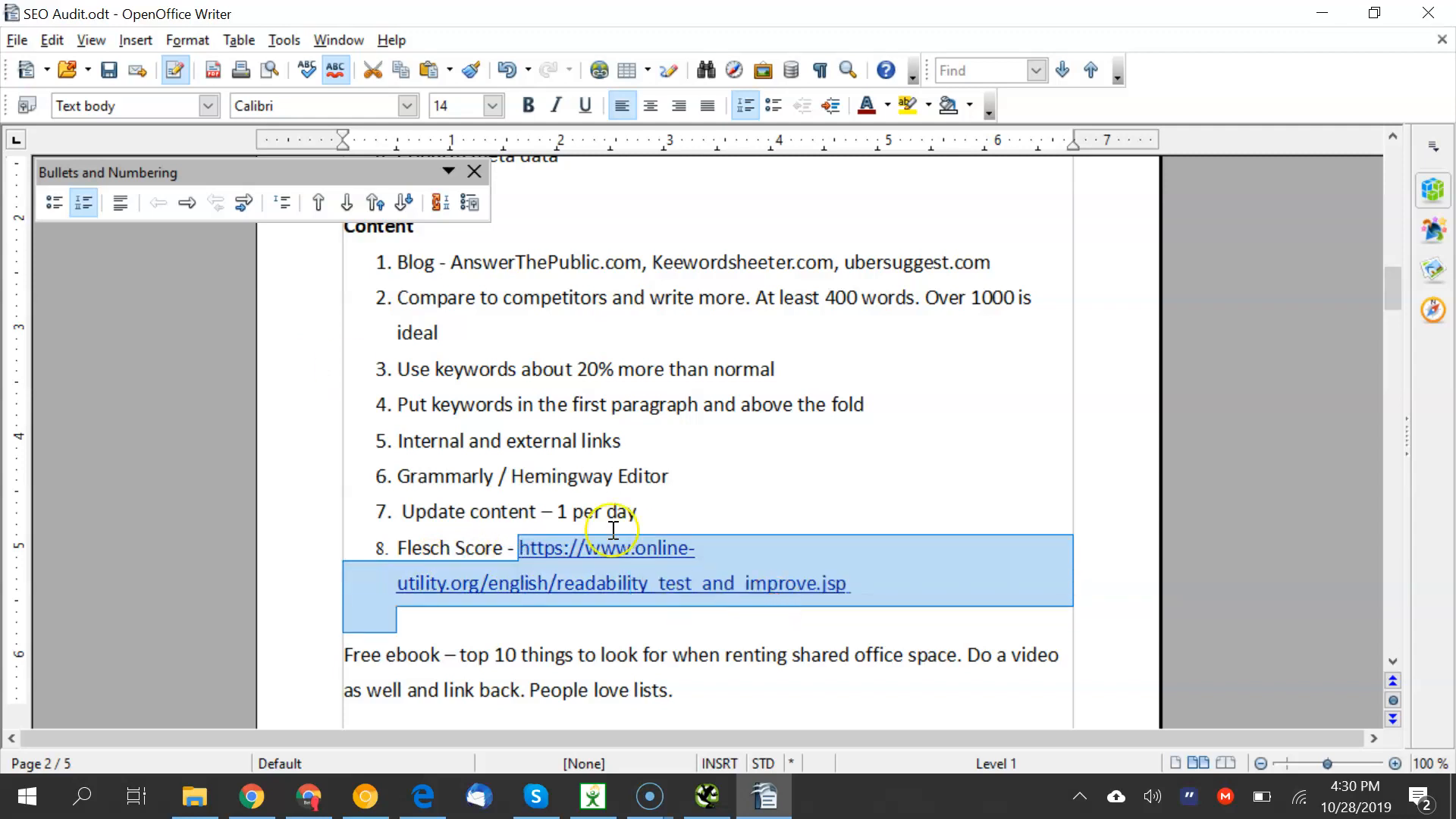
pyautogui.click(489, 509)
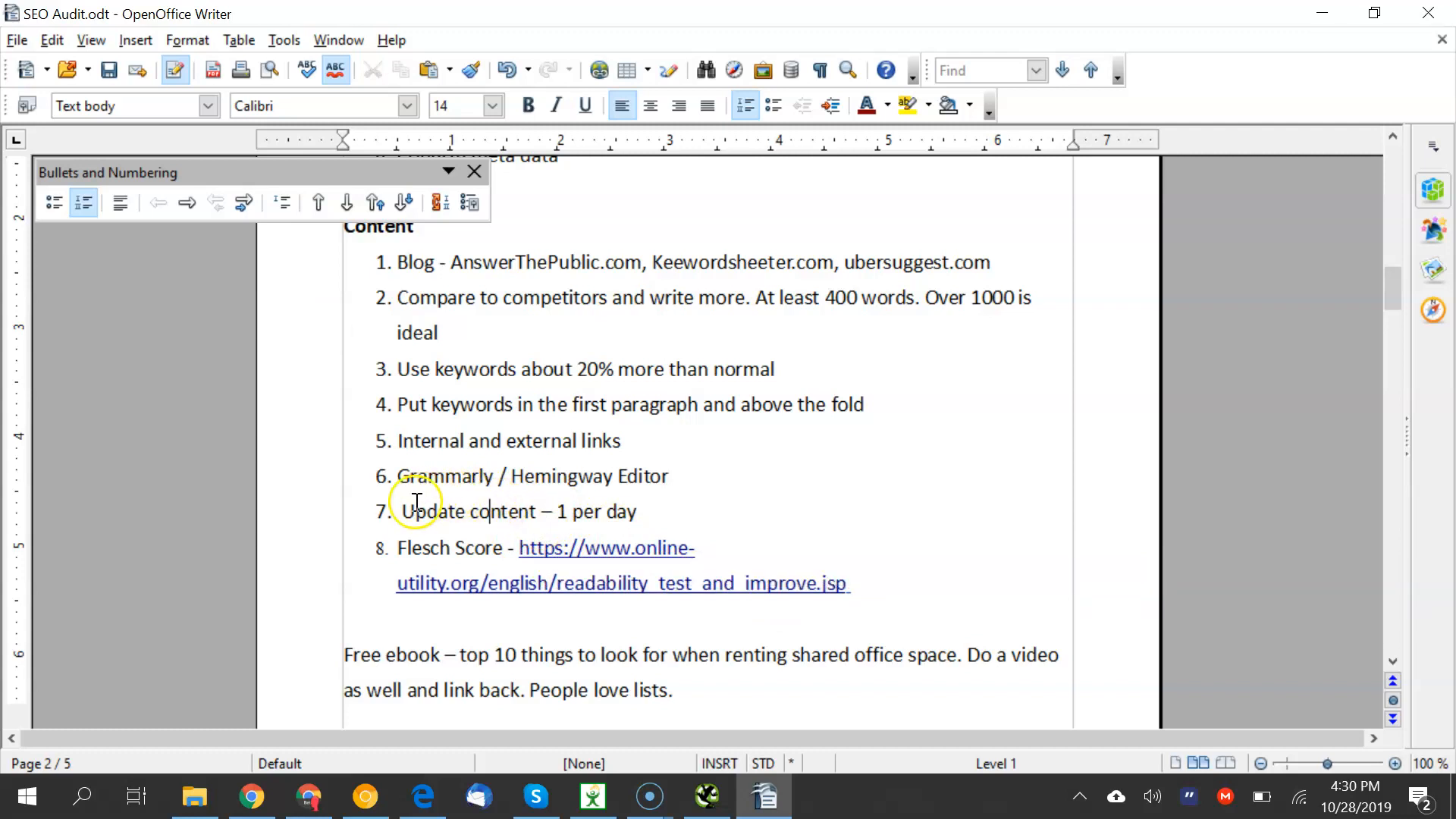
pyautogui.moveTo(415, 512); pyautogui.dragTo(606, 508)
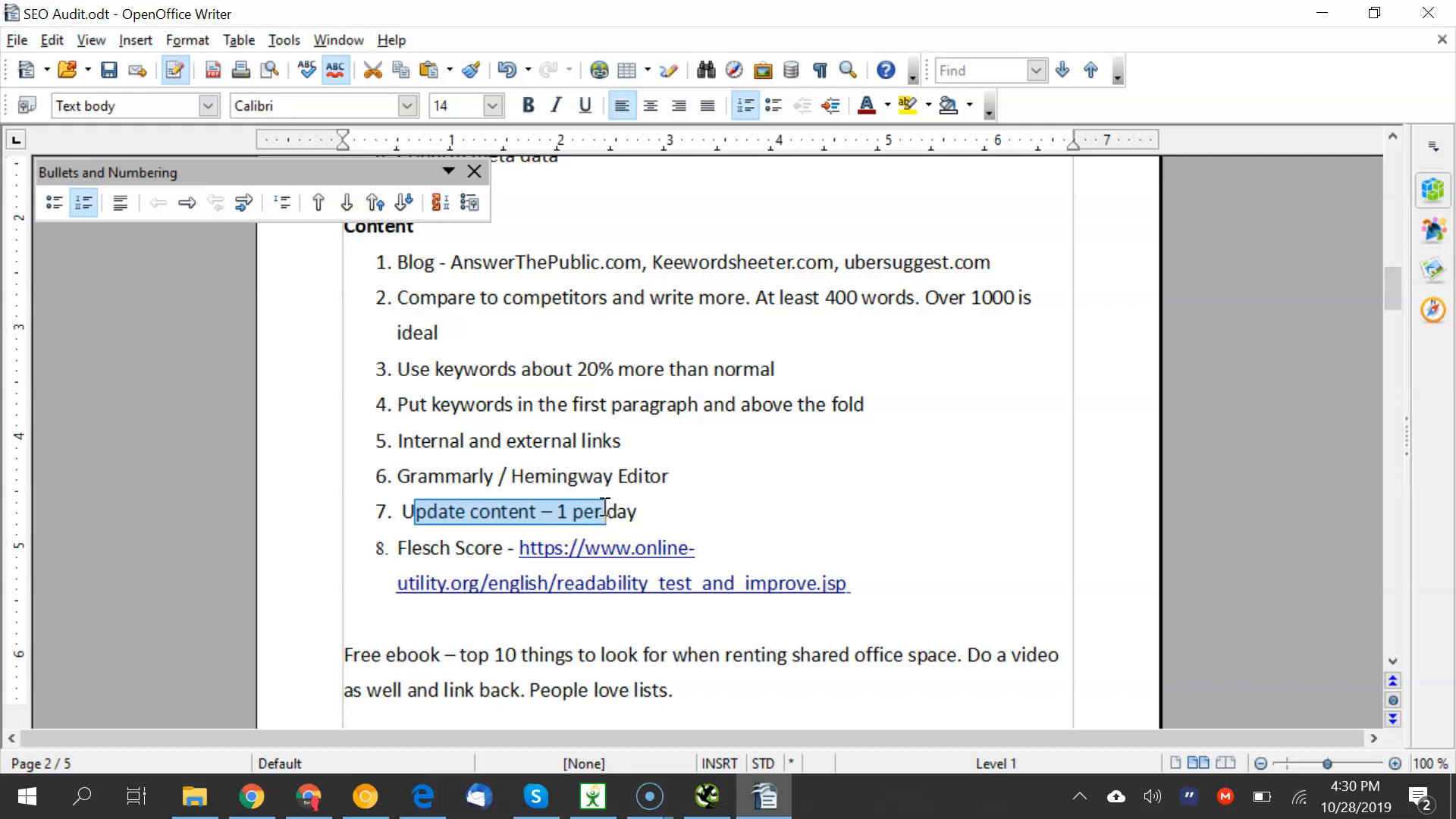
# Move down the audit document past the free ebook and free audits notes to the page title consistency link
pyautogui.press('Down')
pyautogui.press('Down')
pyautogui.press('Down')
pyautogui.press('Down')
pyautogui.press('Down')
pyautogui.press('Down')
pyautogui.press('Down')
pyautogui.press('Down')
pyautogui.press('Down')
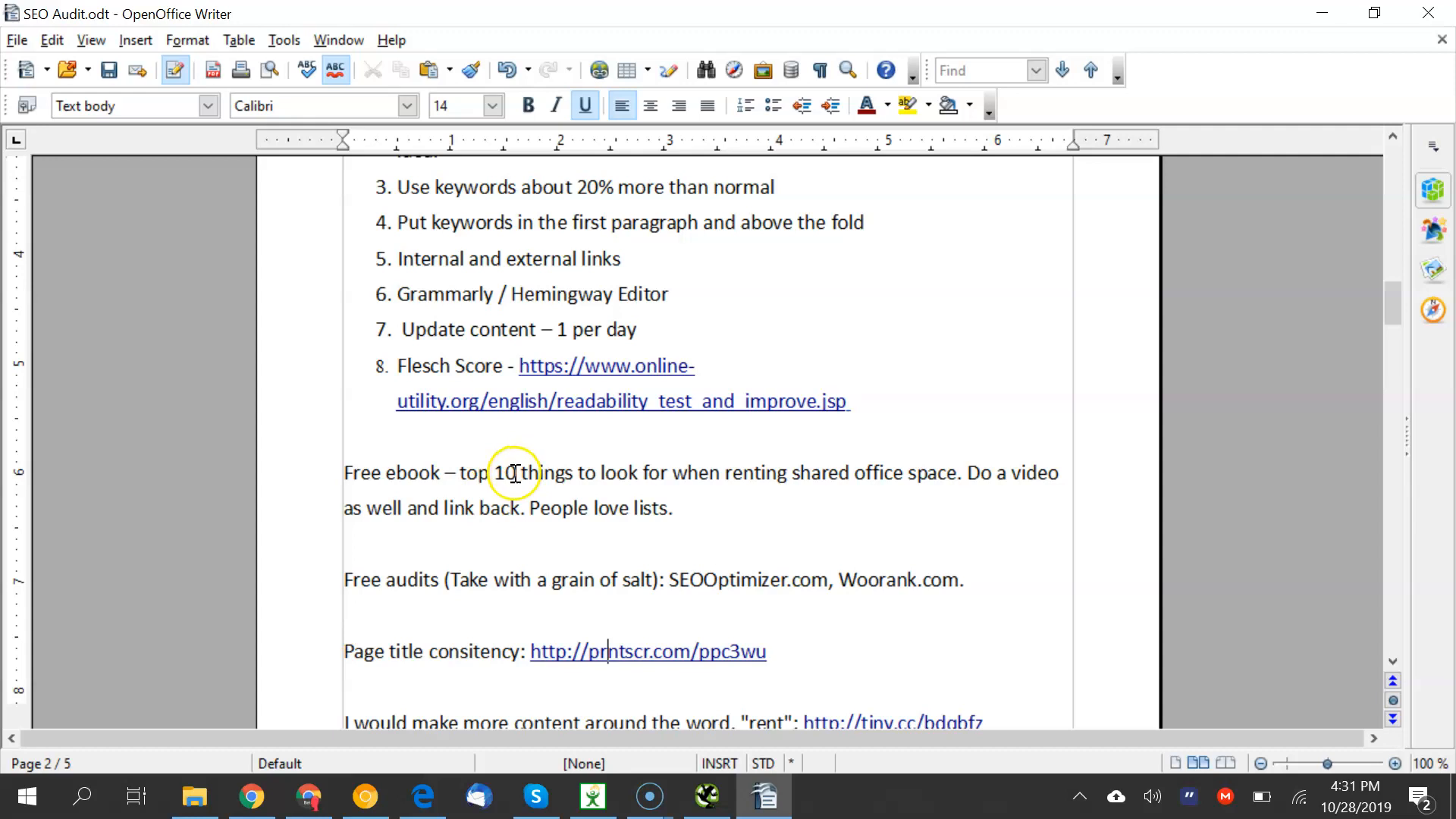
pyautogui.click(25, 797)
pyautogui.click(1250, 607)
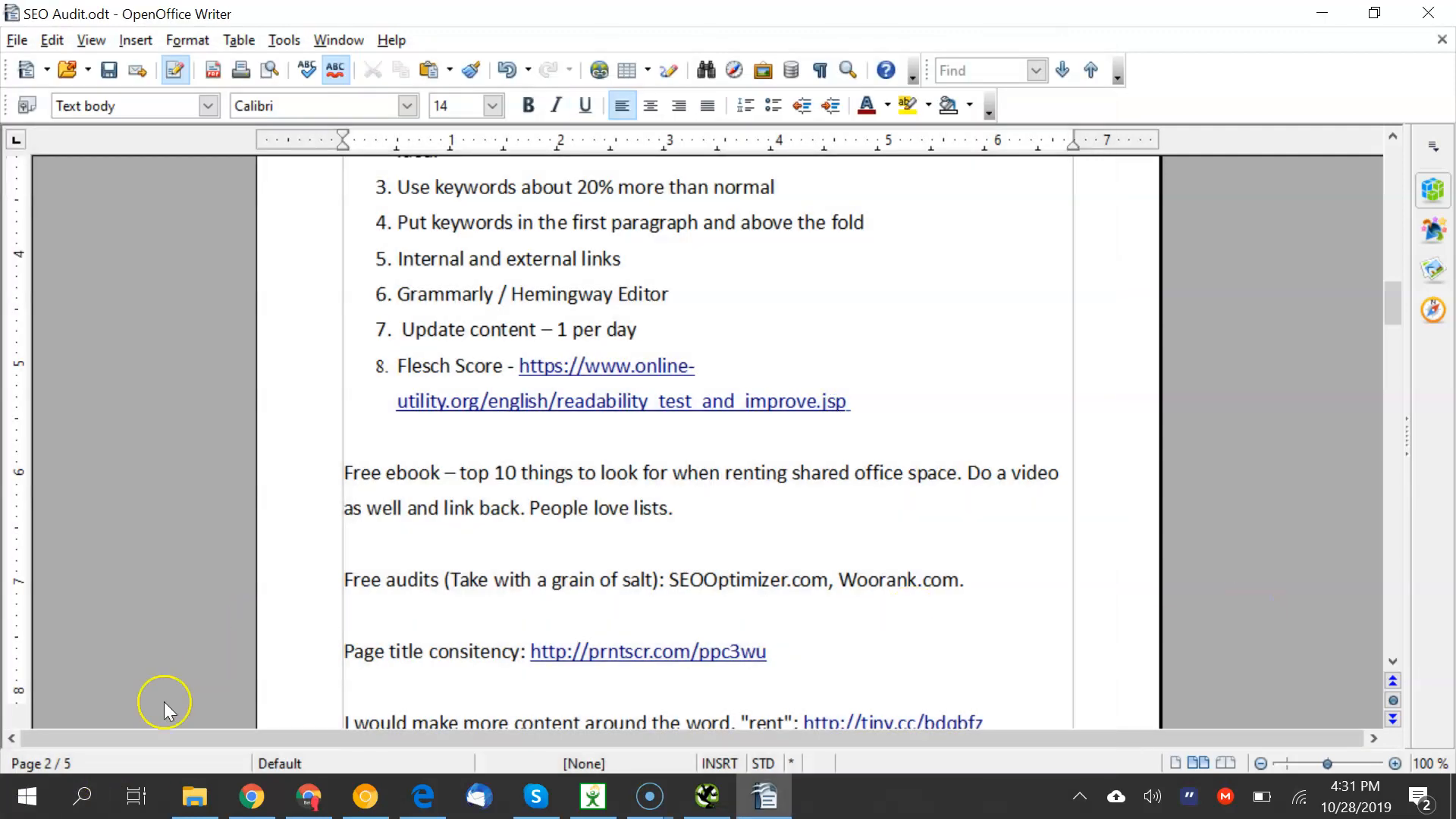
pyautogui.click(706, 797)
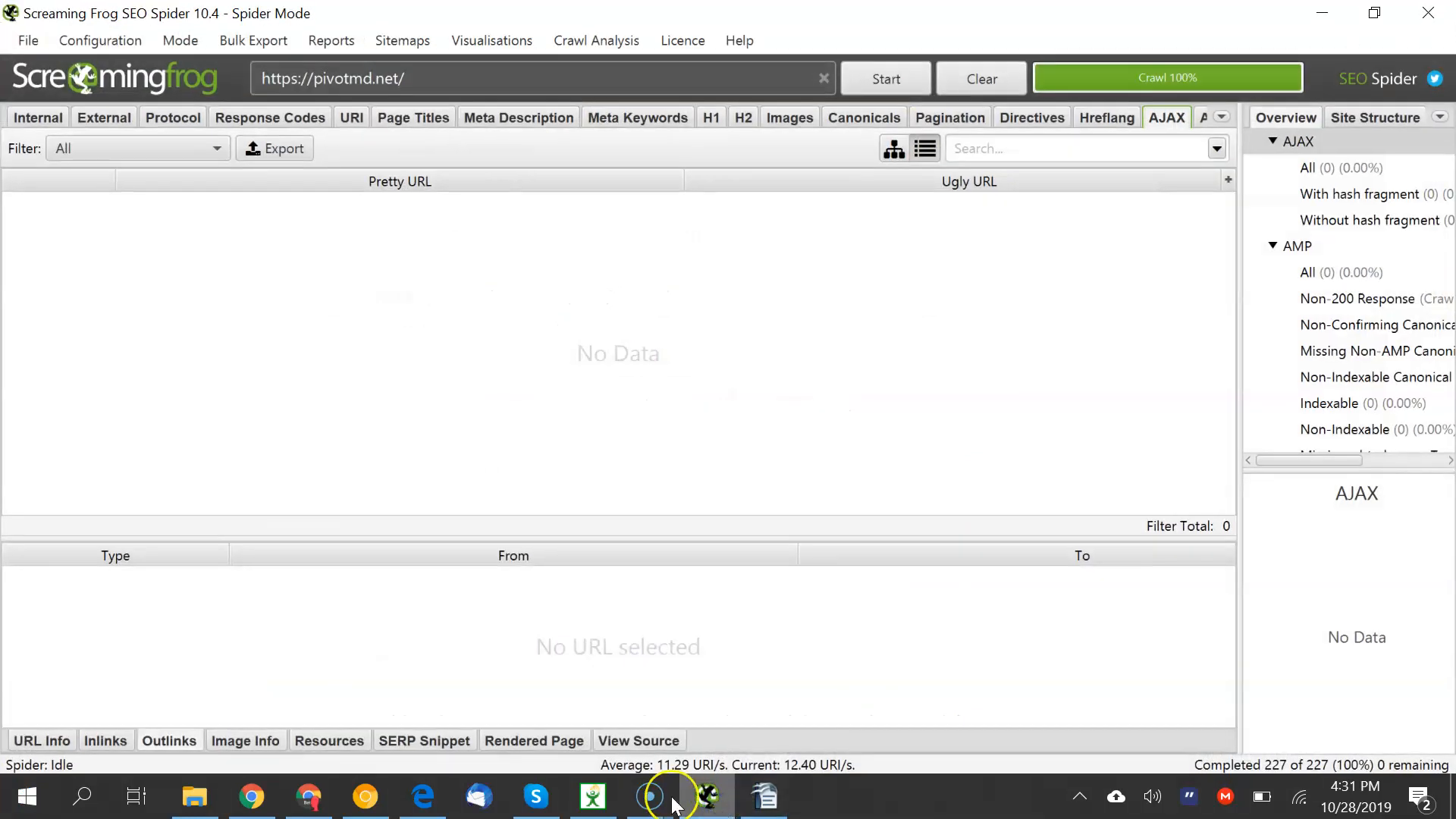
pyautogui.moveTo(650, 798)
pyautogui.click(642, 672)
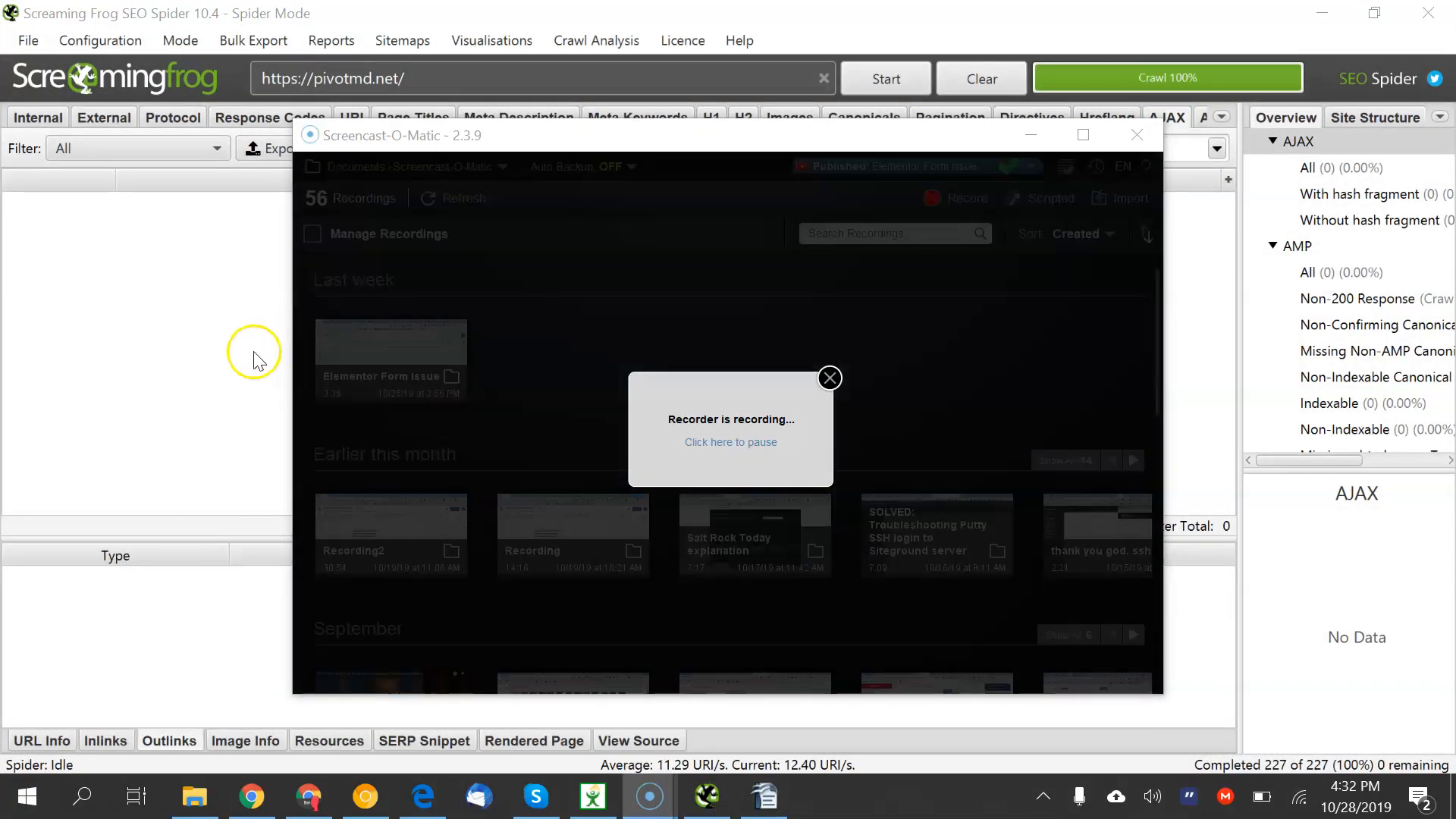
pyautogui.click(154, 353)
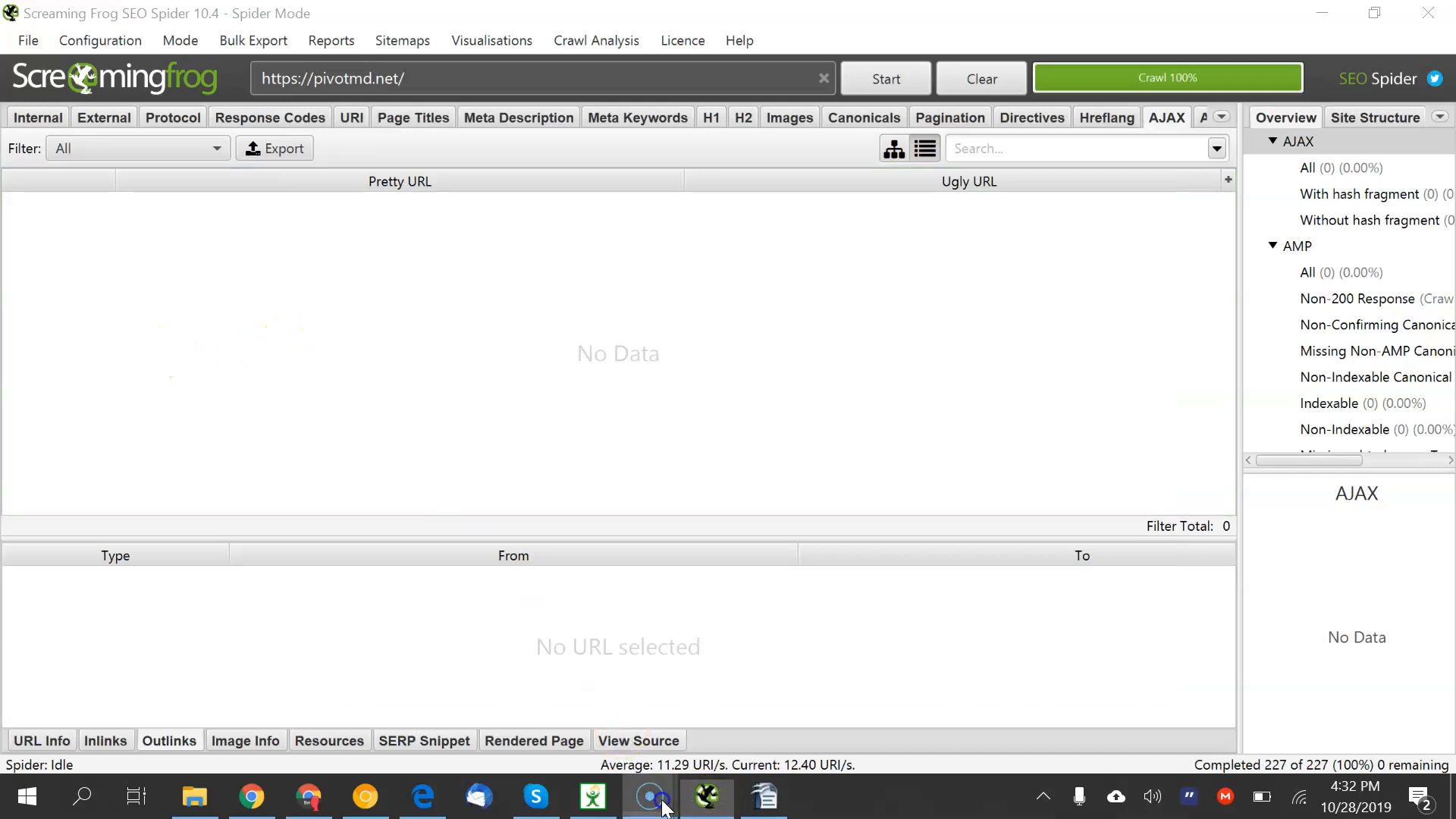
pyautogui.moveTo(666, 792)
pyautogui.click(661, 744)
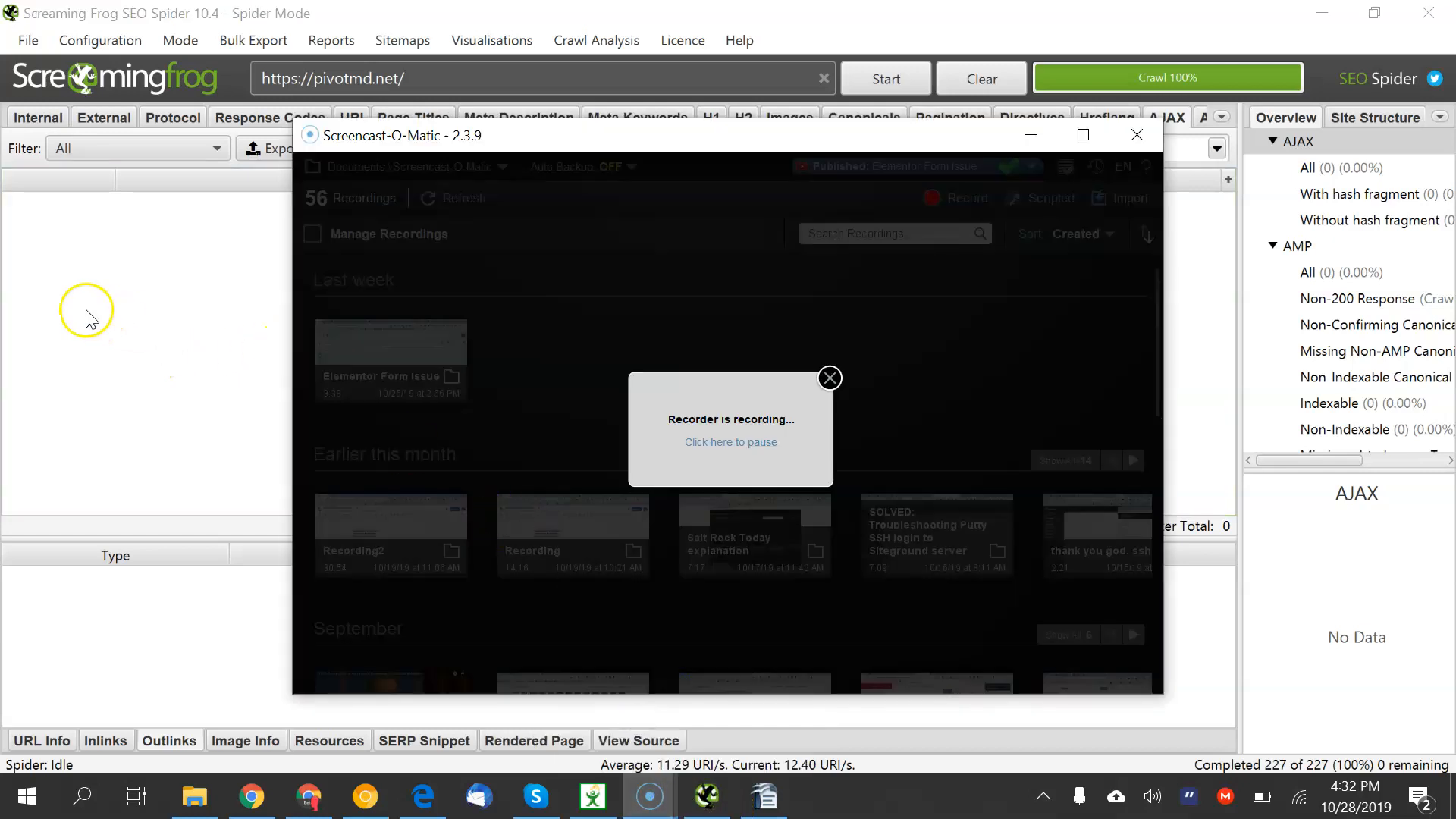
pyautogui.click(81, 315)
pyautogui.click(1322, 12)
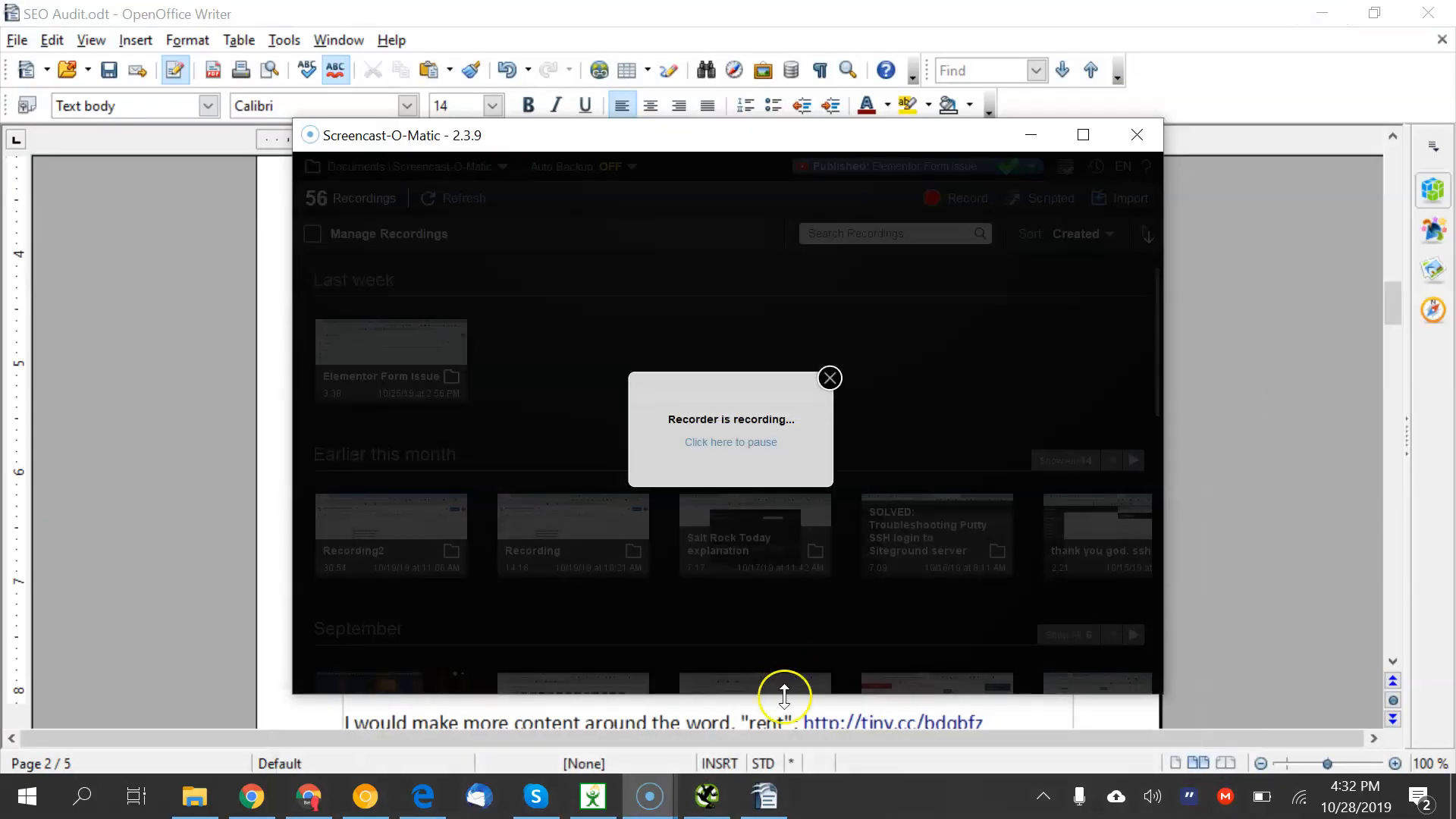
pyautogui.click(764, 796)
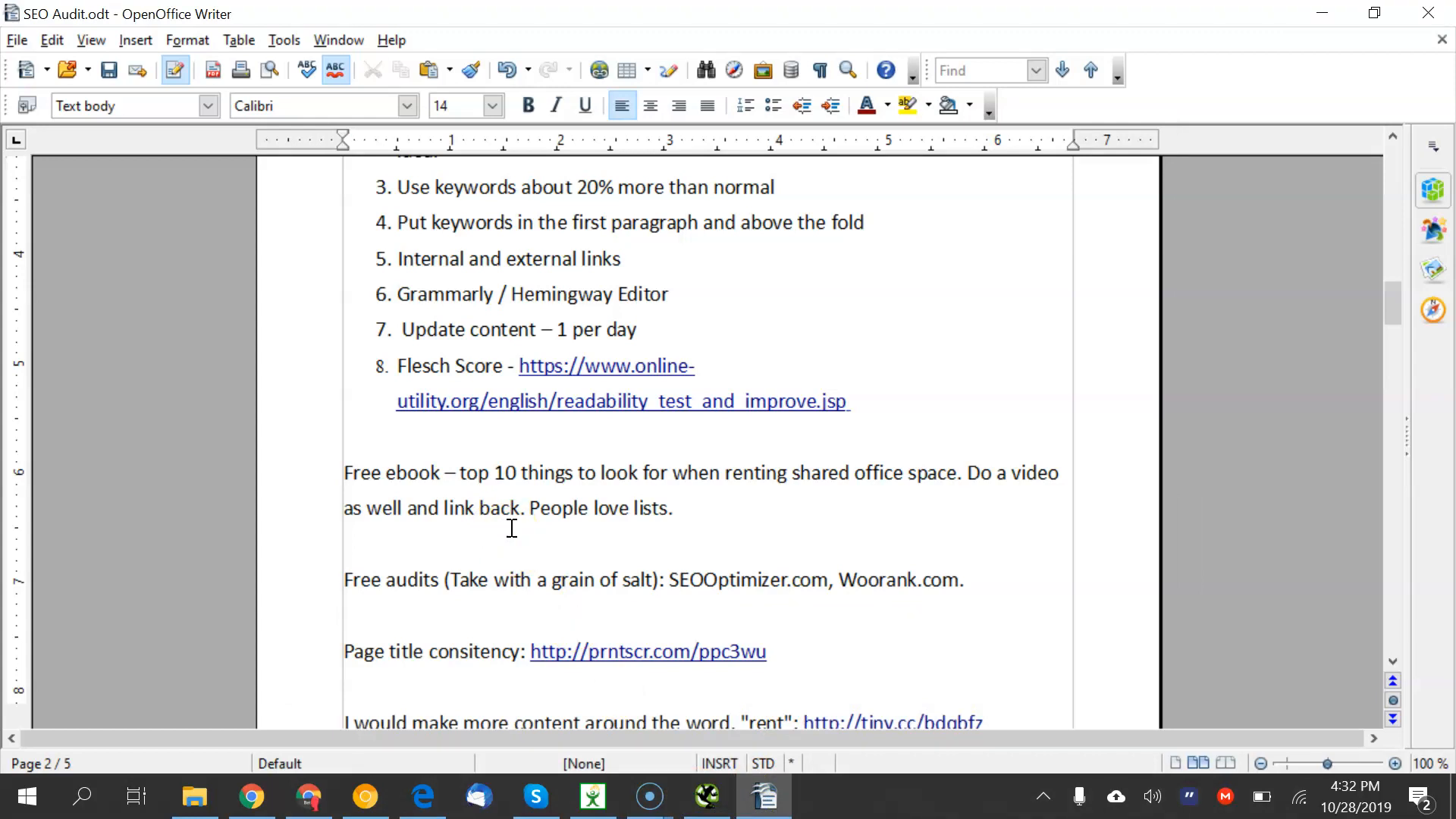
# Highlight the recommended free audit sites SEOOptimizer.com and Woorank.com in the audit document
pyautogui.press('Up')
pyautogui.press('Right')
pyautogui.press('Right')
pyautogui.press('Right')
pyautogui.press('Right')
pyautogui.moveTo(680, 580); pyautogui.dragTo(932, 586)
pyautogui.click(773, 553)
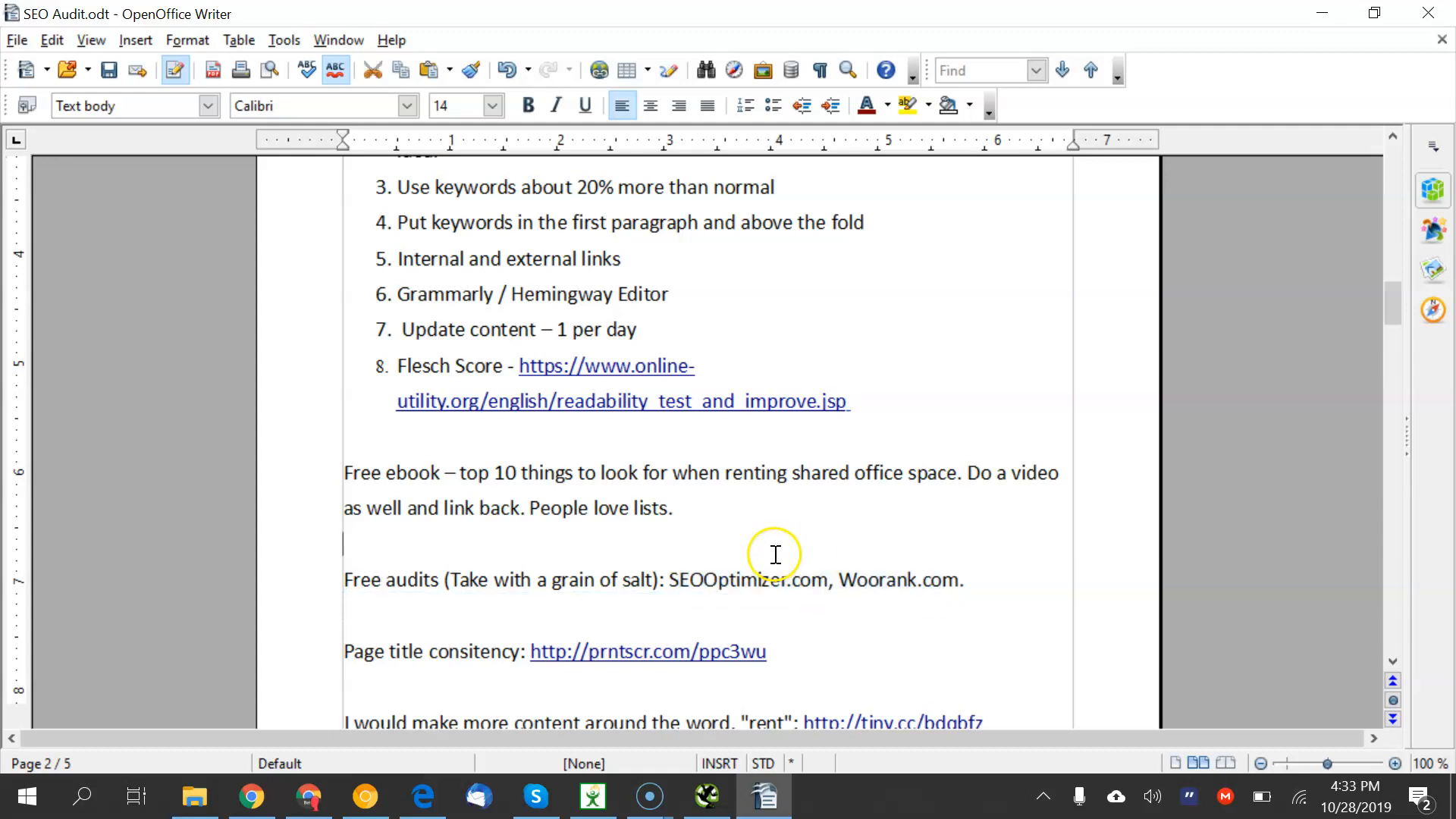
pyautogui.click(707, 578)
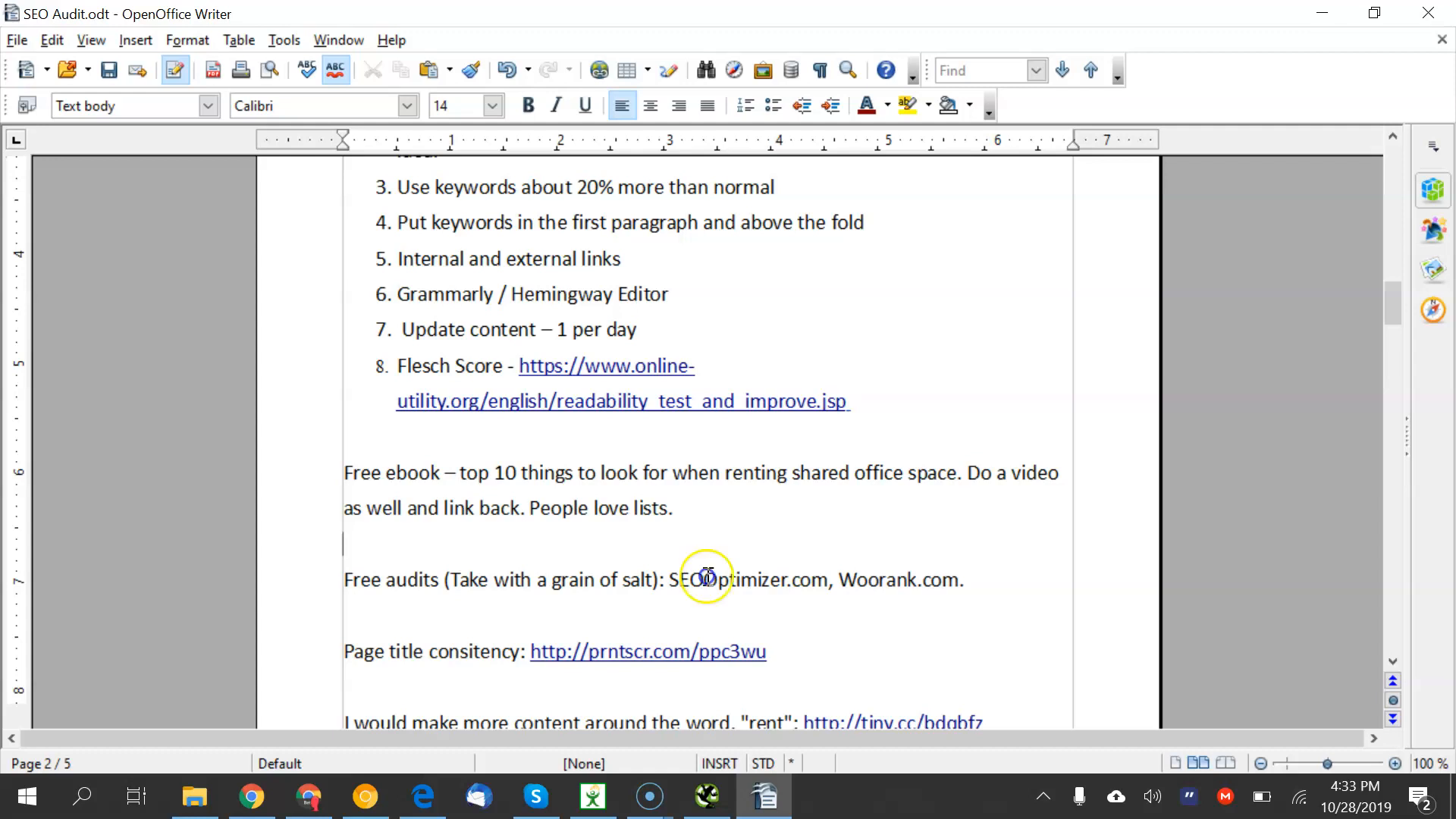
# Move down to the page title consistency note and point out its prntscr.com link
pyautogui.press('Down')
pyautogui.press('Down')
pyautogui.press('Down')
pyautogui.press('Down')
pyautogui.press('Down')
pyautogui.press('Down')
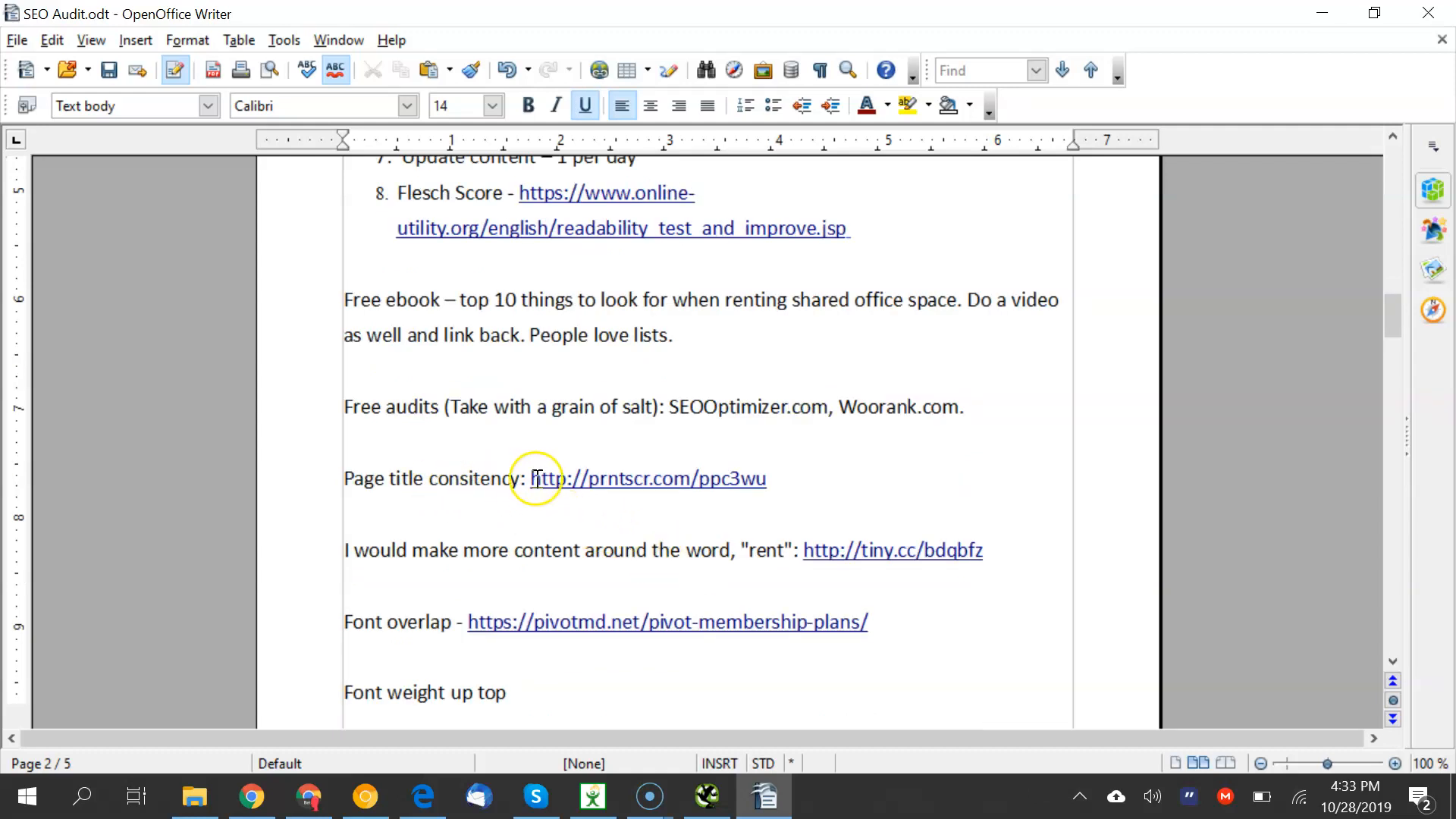
pyautogui.click(698, 494)
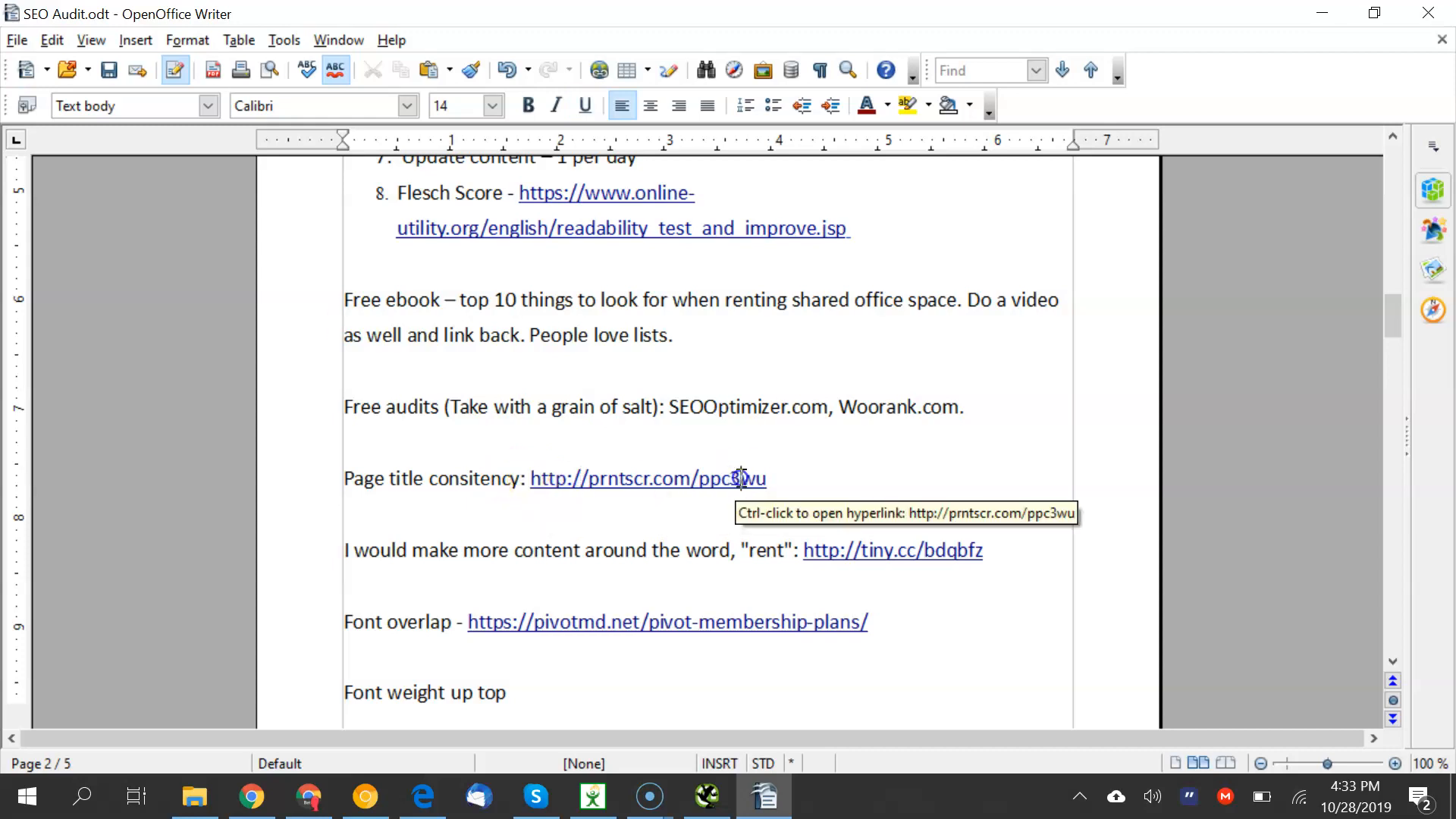
pyautogui.click(629, 478)
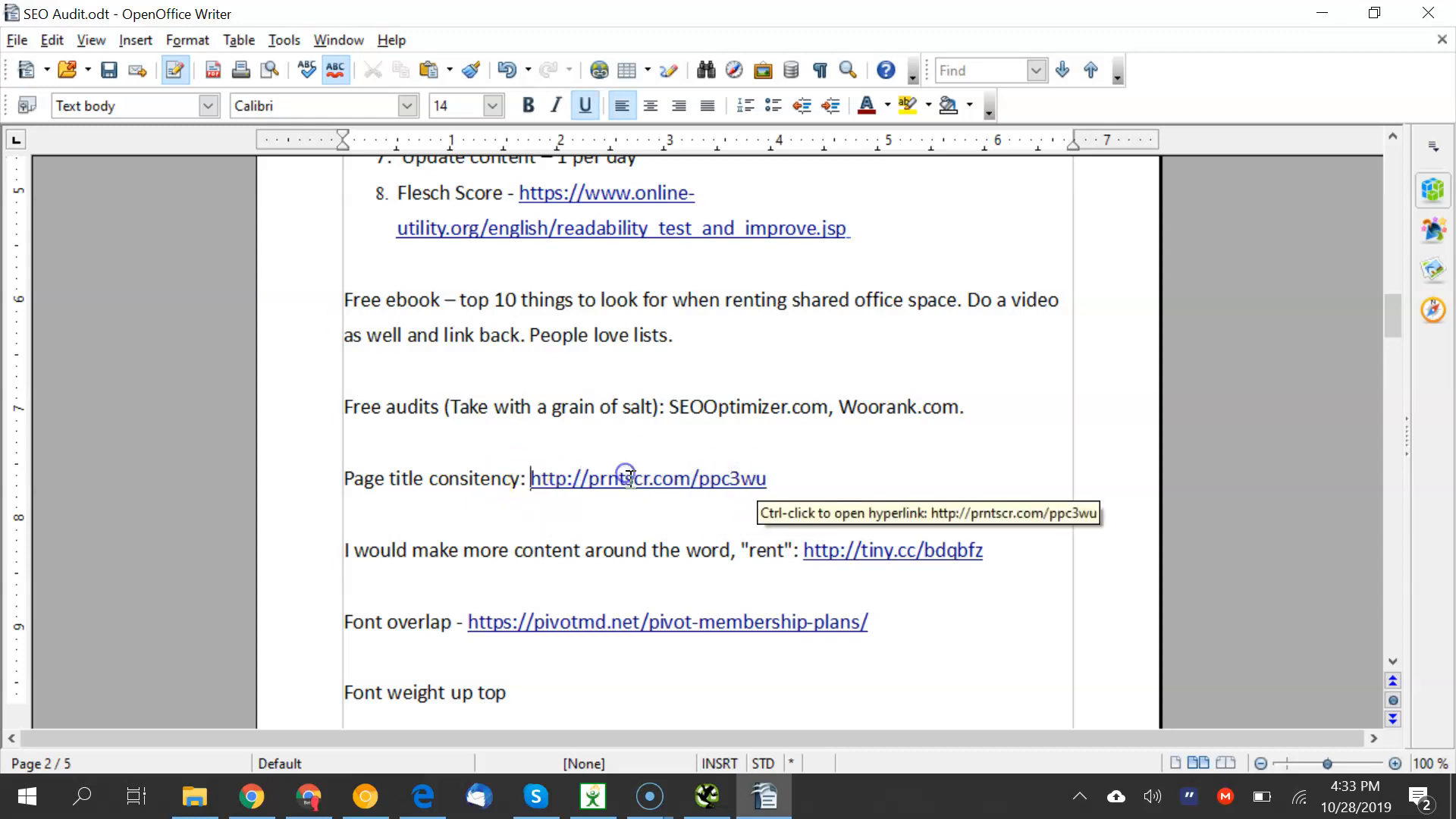
pyautogui.click(505, 467)
pyautogui.click(555, 471)
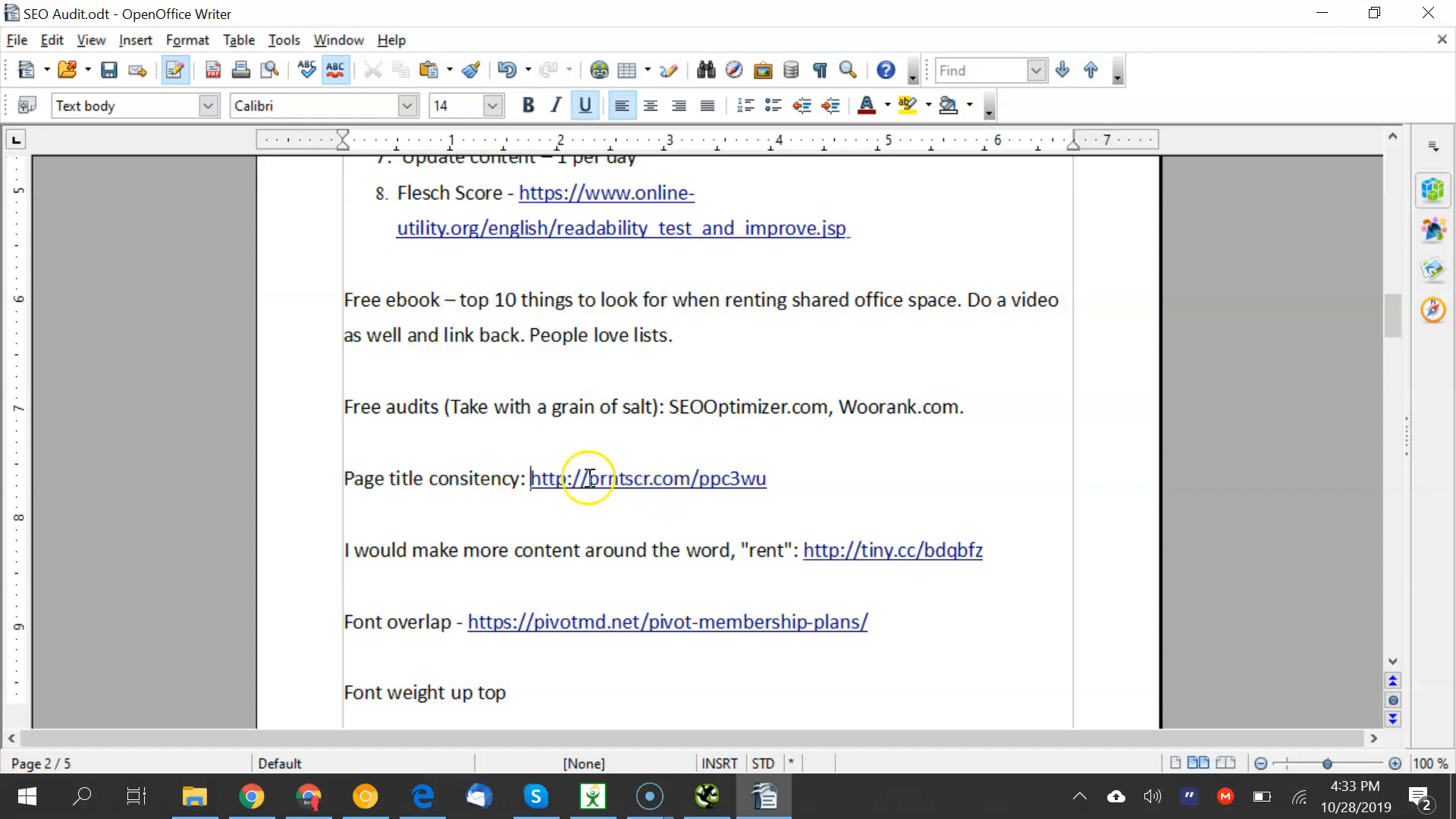
# Highlight the page title consistency text and the note about making more content around the word "rent"
pyautogui.hotkey('shift', 'Home')
pyautogui.moveTo(346, 478); pyautogui.dragTo(699, 481)
pyautogui.click(501, 452)
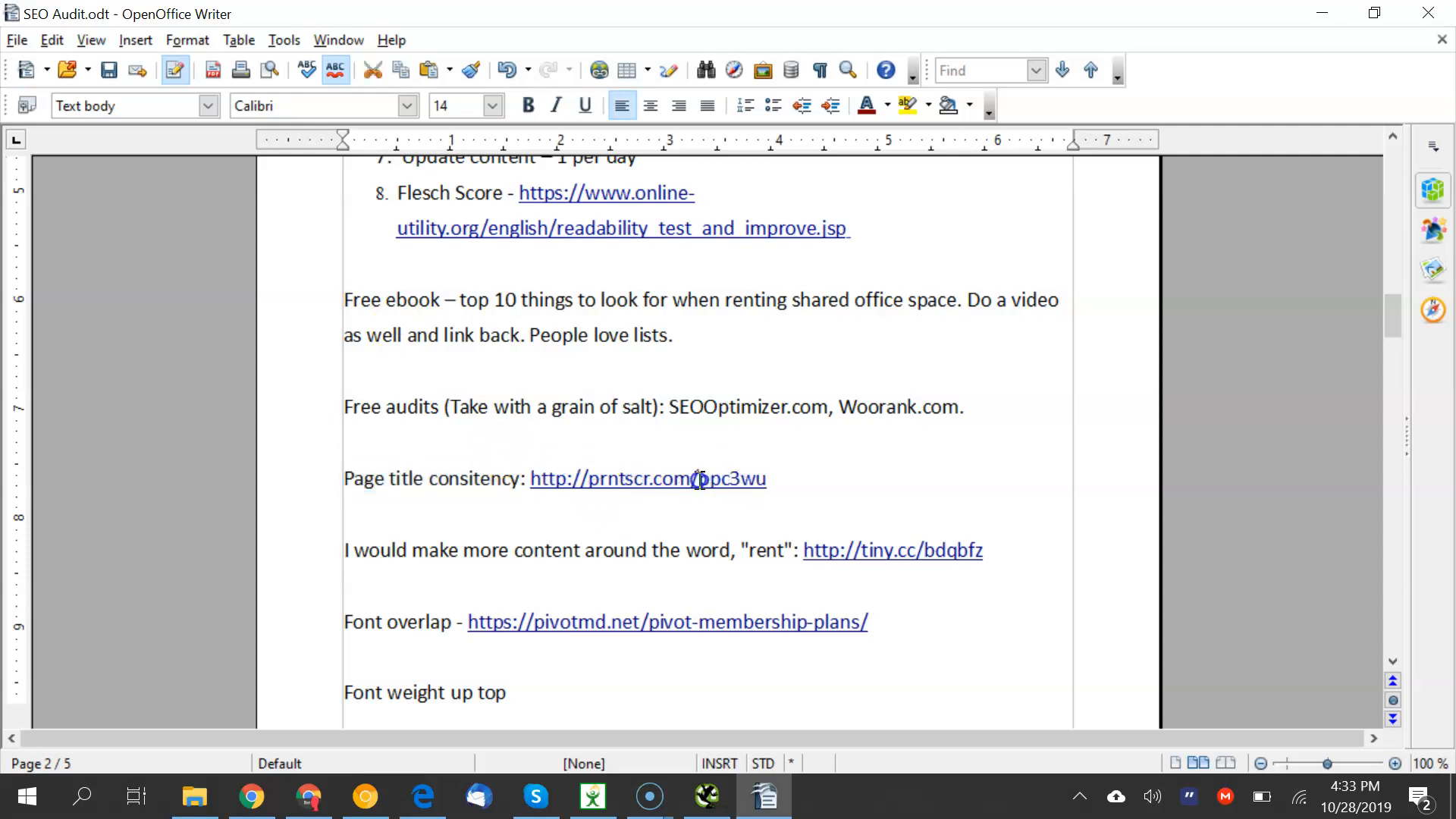
pyautogui.moveTo(422, 478); pyautogui.dragTo(688, 478)
pyautogui.click(726, 480)
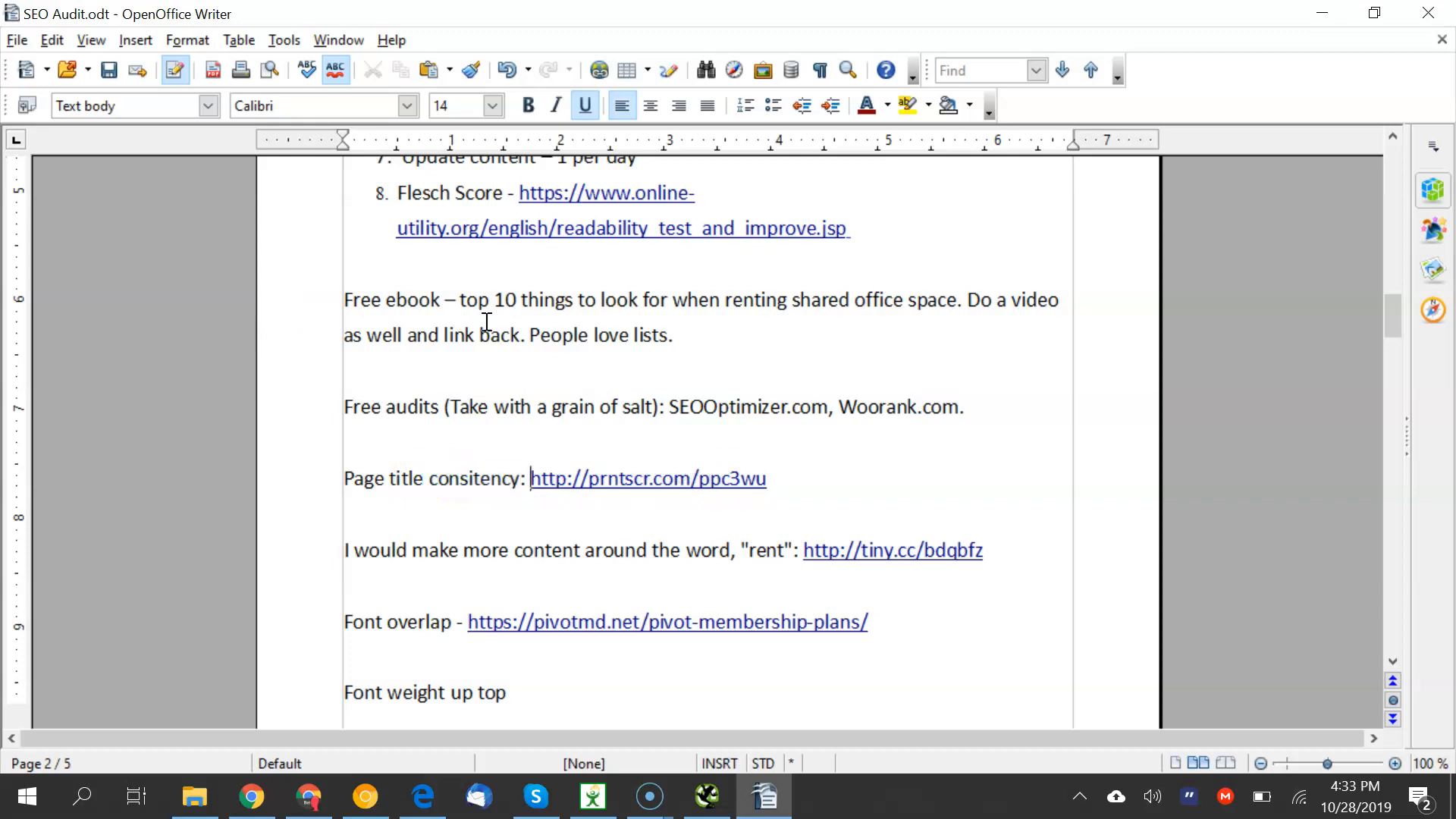
pyautogui.moveTo(601, 550); pyautogui.dragTo(920, 548)
pyautogui.click(908, 550)
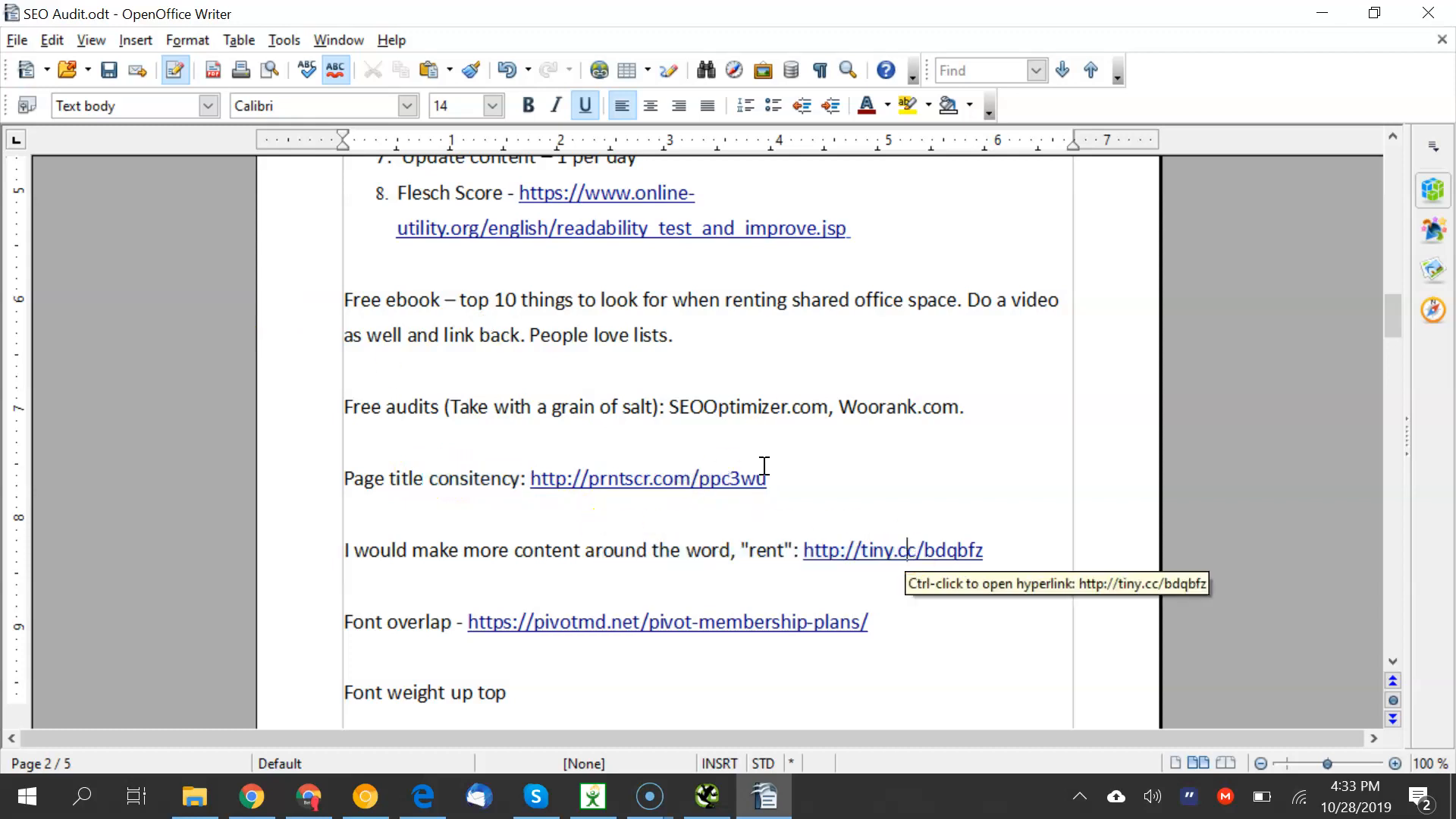
pyautogui.moveTo(775, 484); pyautogui.dragTo(469, 457)
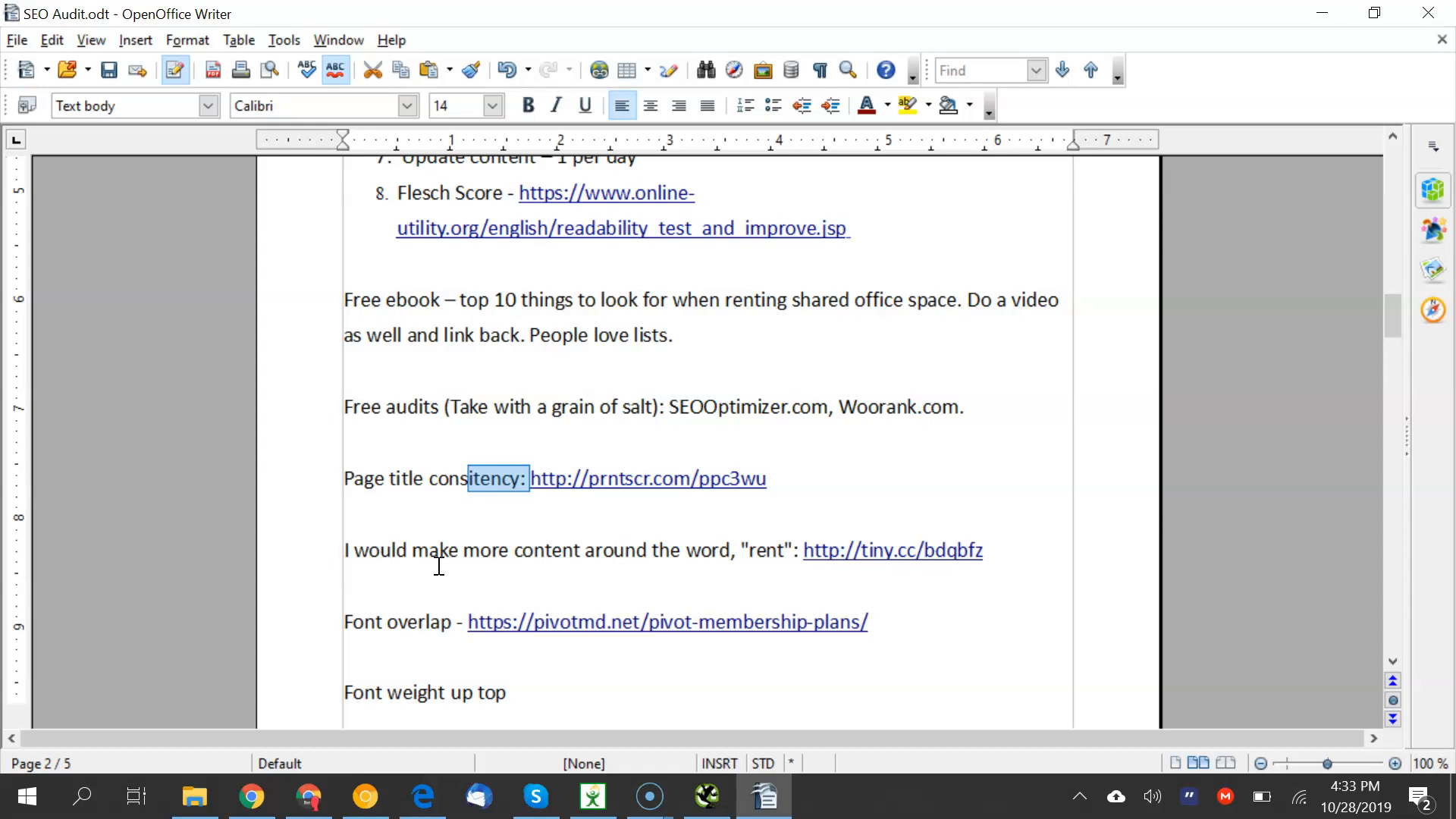
# Look back over the content and performance lists, and ahead to the notes on font weight and home page errors
pyautogui.scroll(15, 444, 471)
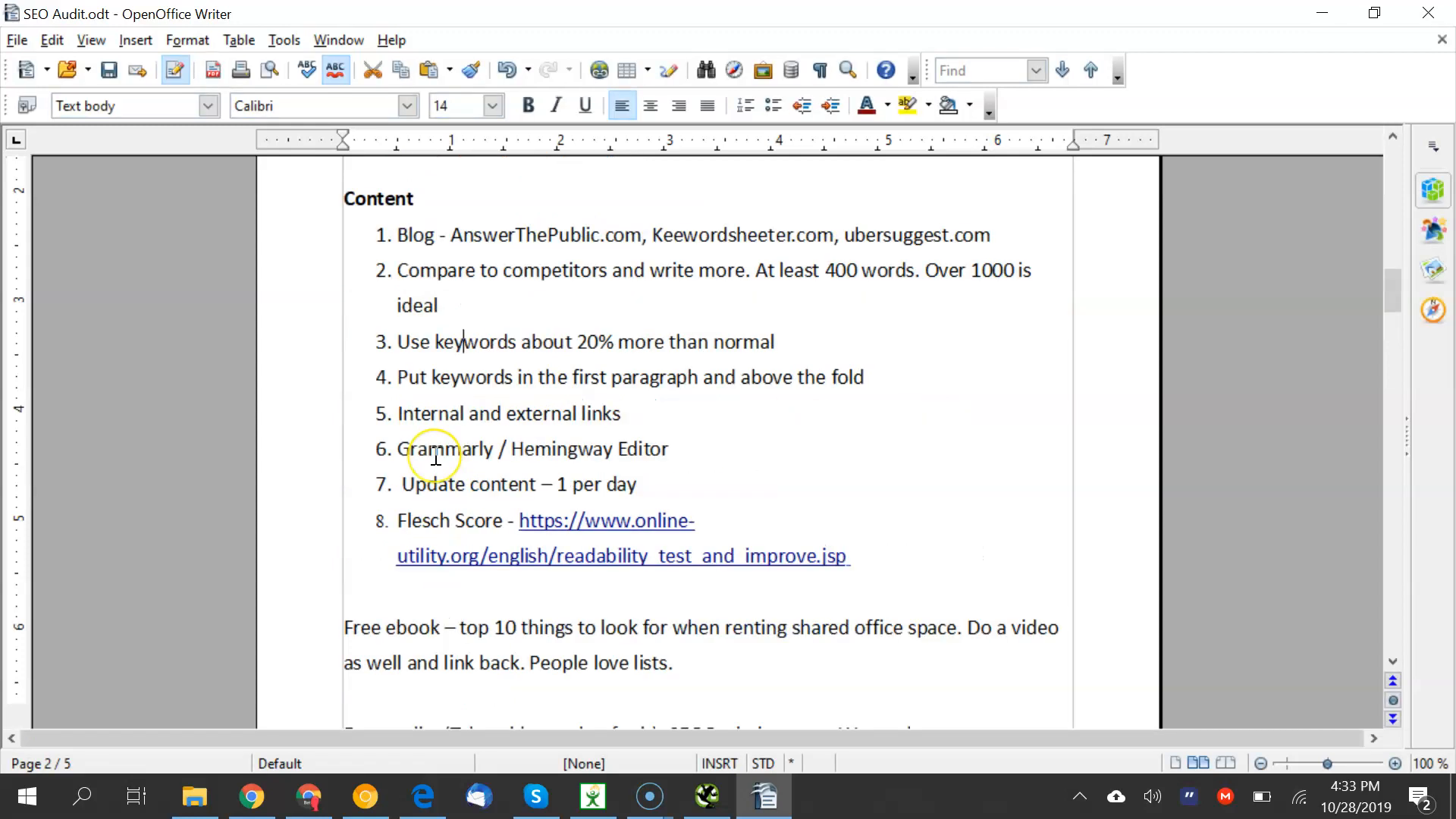
pyautogui.press('pagedown')
pyautogui.press('pagedown')
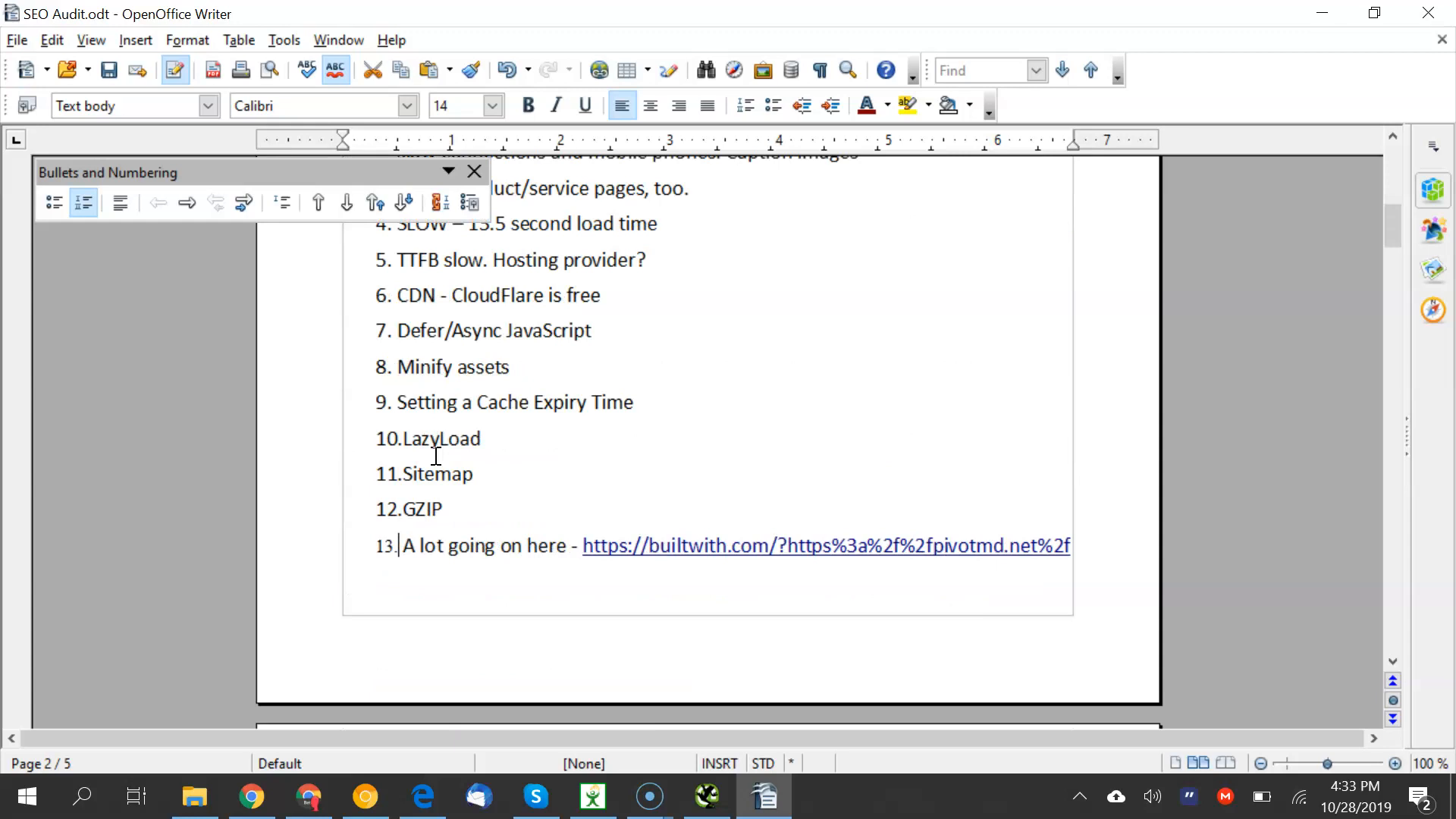
pyautogui.press('pageup')
pyautogui.press('pagedown')
pyautogui.press('pagedown')
pyautogui.press('pagedown')
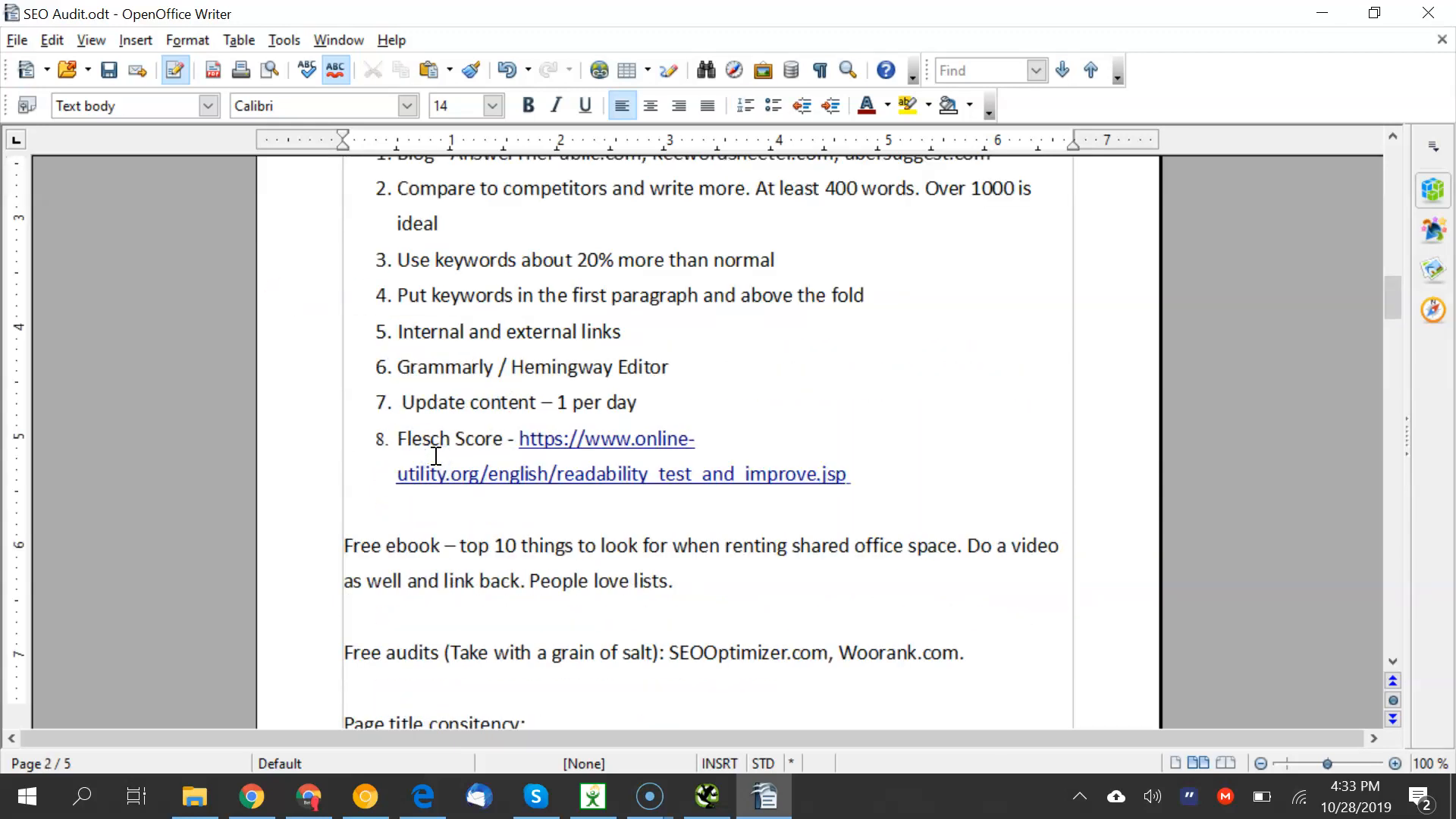
pyautogui.press('pagedown')
pyautogui.click(443, 458)
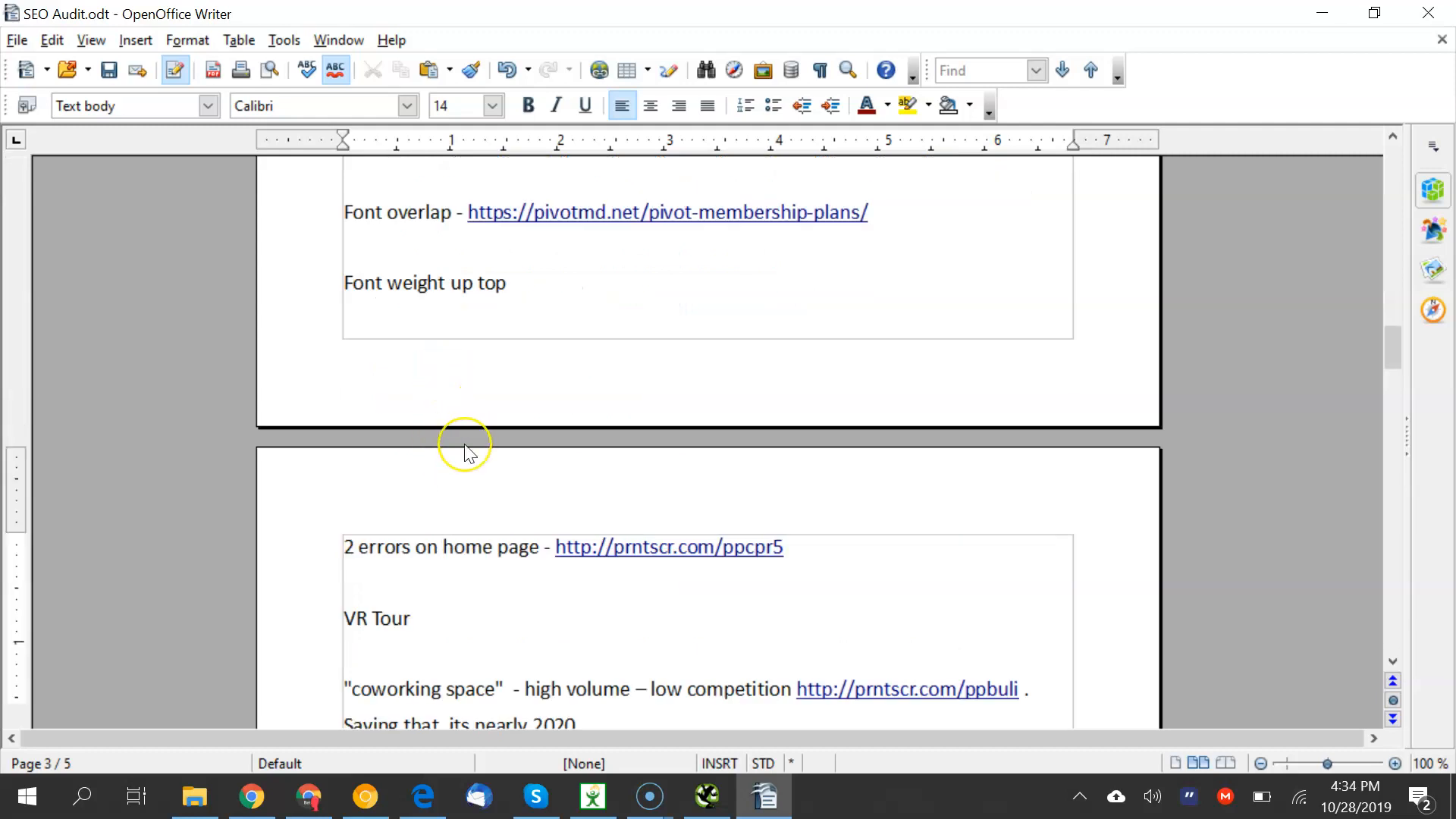
# Return to the note about more content around the word "rent" and copy its tiny.cc link
pyautogui.press('Up')
pyautogui.press('Up')
pyautogui.press('Up')
pyautogui.press('Up')
pyautogui.press('Up')
pyautogui.press('Up')
pyautogui.press('Up')
pyautogui.press('Up')
pyautogui.press('Up')
pyautogui.press('Up')
pyautogui.press('Up')
pyautogui.press('Up')
pyautogui.press('Up')
pyautogui.press('Up')
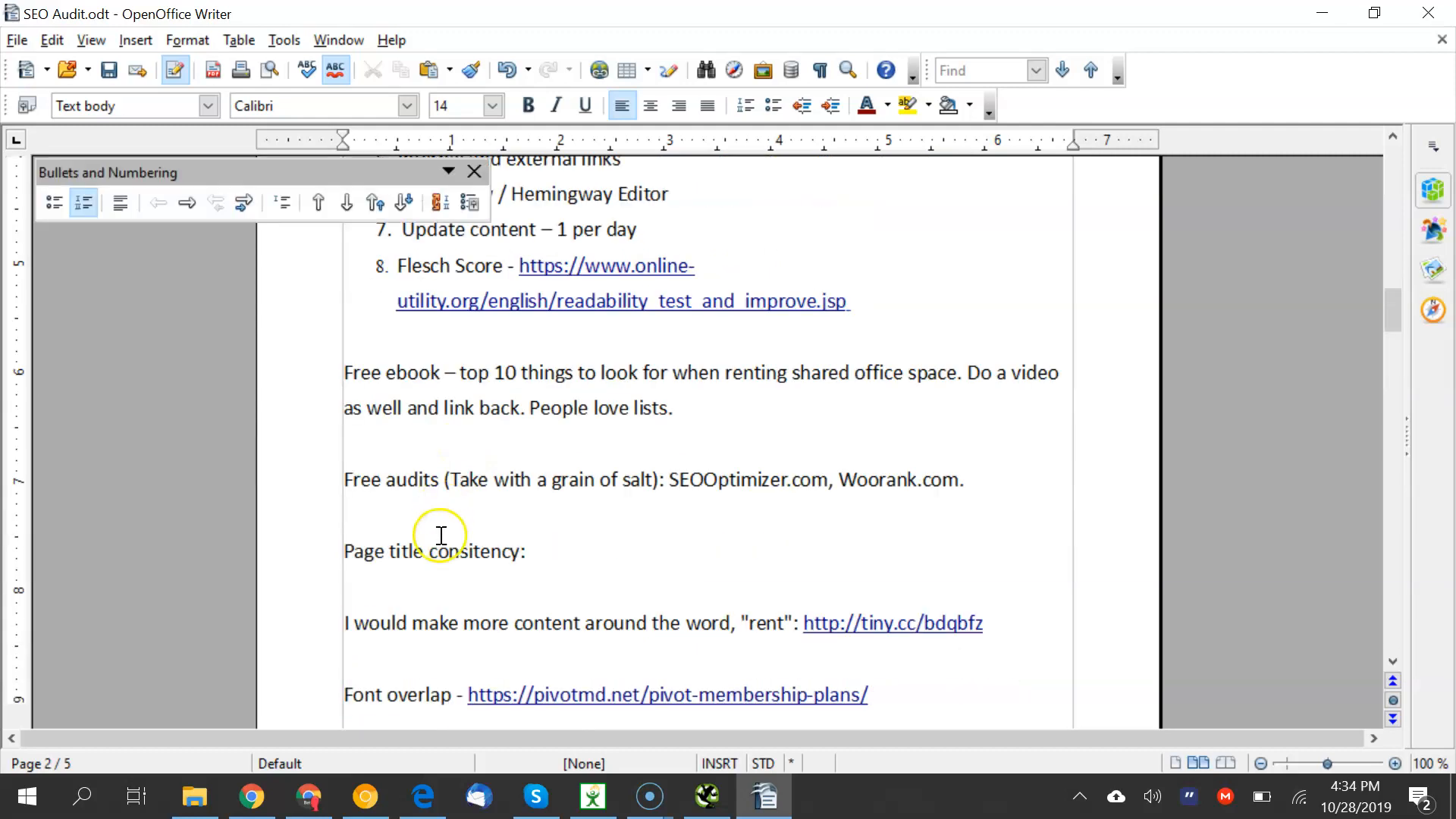
pyautogui.click(766, 623)
pyautogui.moveTo(803, 623); pyautogui.dragTo(985, 620)
pyautogui.hotkey('ctrl', 'c')
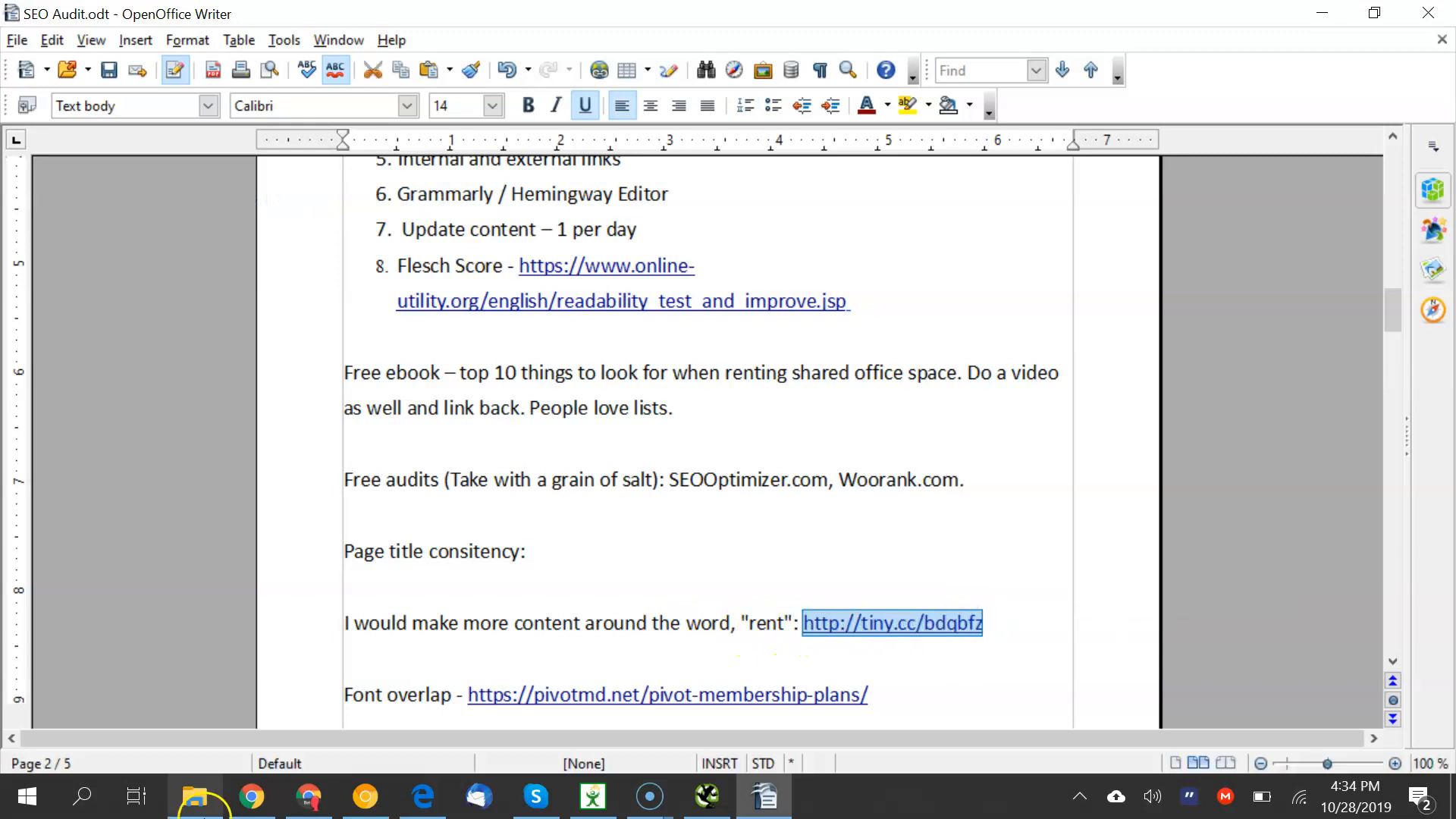
# Switch to Chrome and open the copied tiny.cc link in a new tab
pyautogui.click(252, 797)
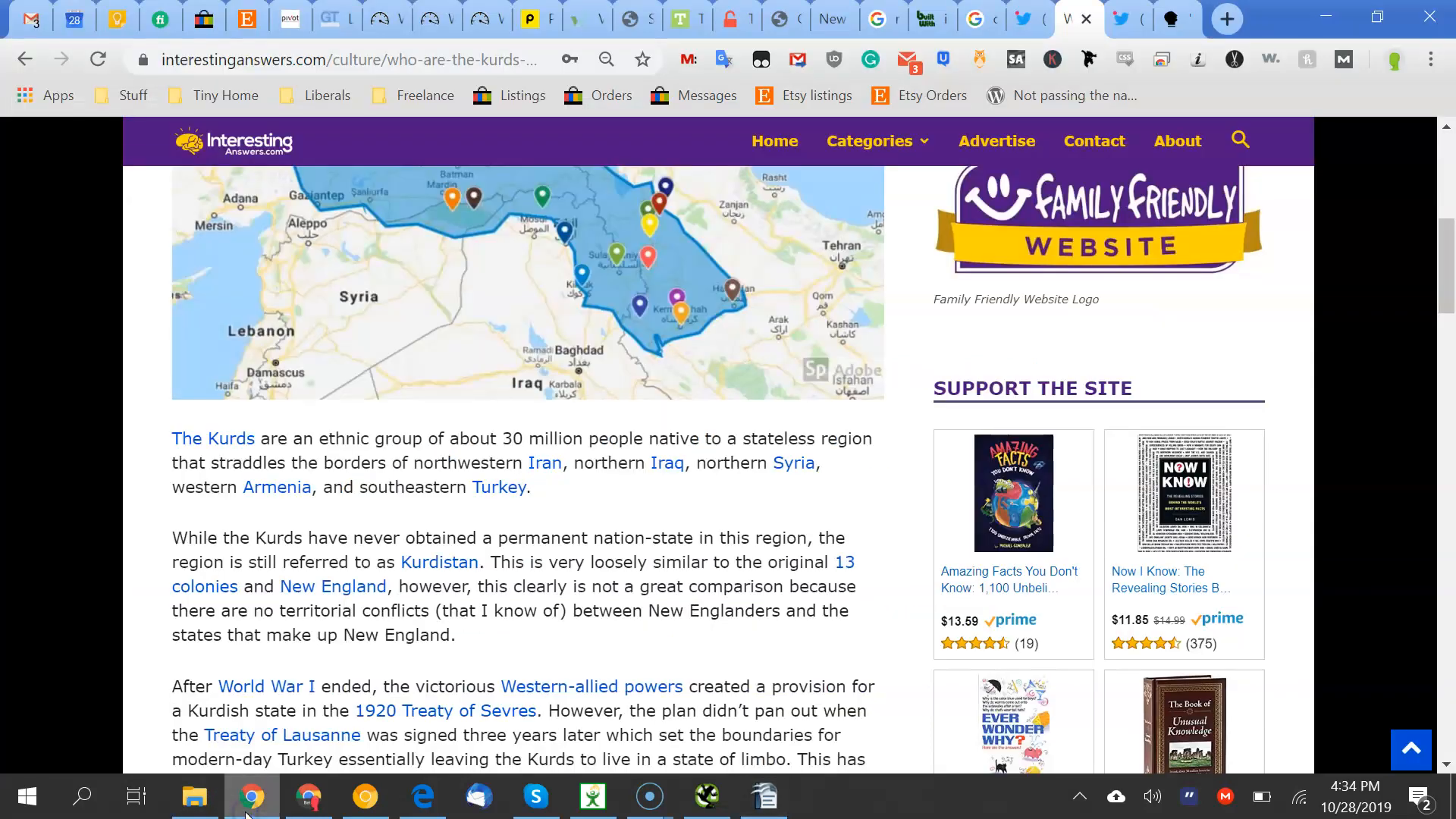
pyautogui.click(1226, 18)
pyautogui.hotkey('ctrl', 'v')
pyautogui.press('Return')
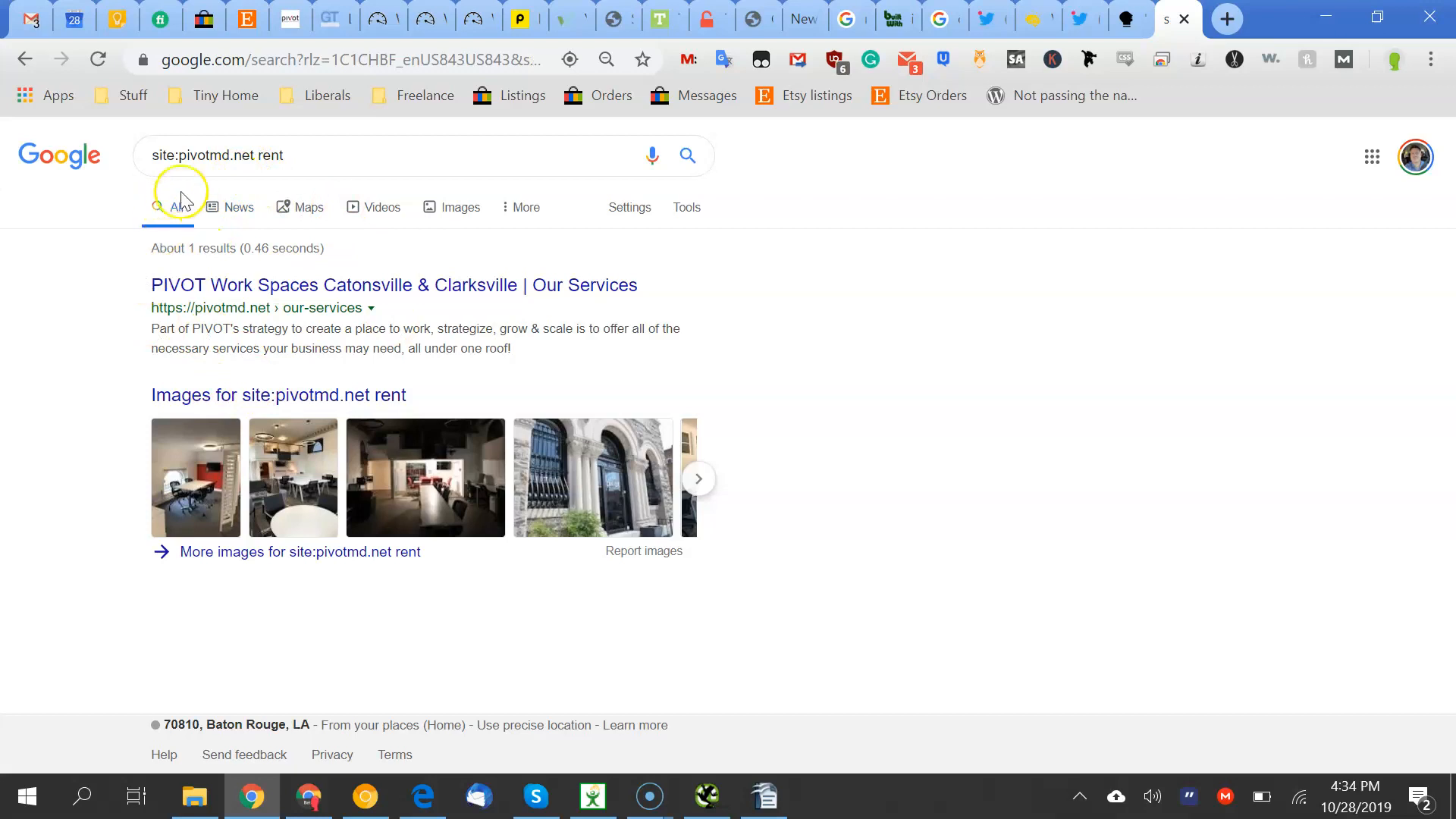
# Point out the site:pivotmd.net rent query, then search Google for "rent shared office space" instead
pyautogui.moveTo(167, 156); pyautogui.dragTo(203, 170)
pyautogui.click(259, 155)
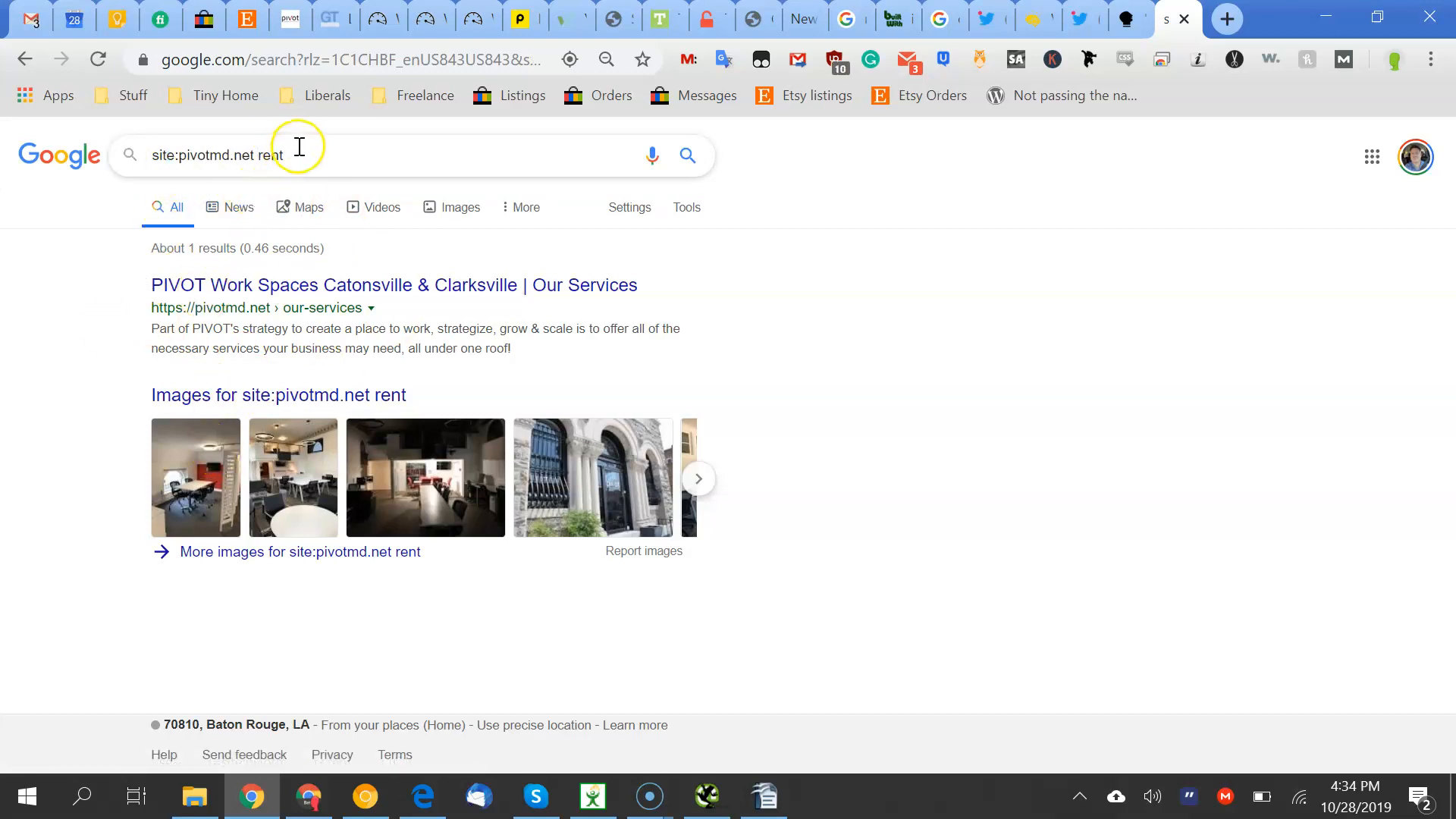
pyautogui.hotkey('ctrl', 'a')
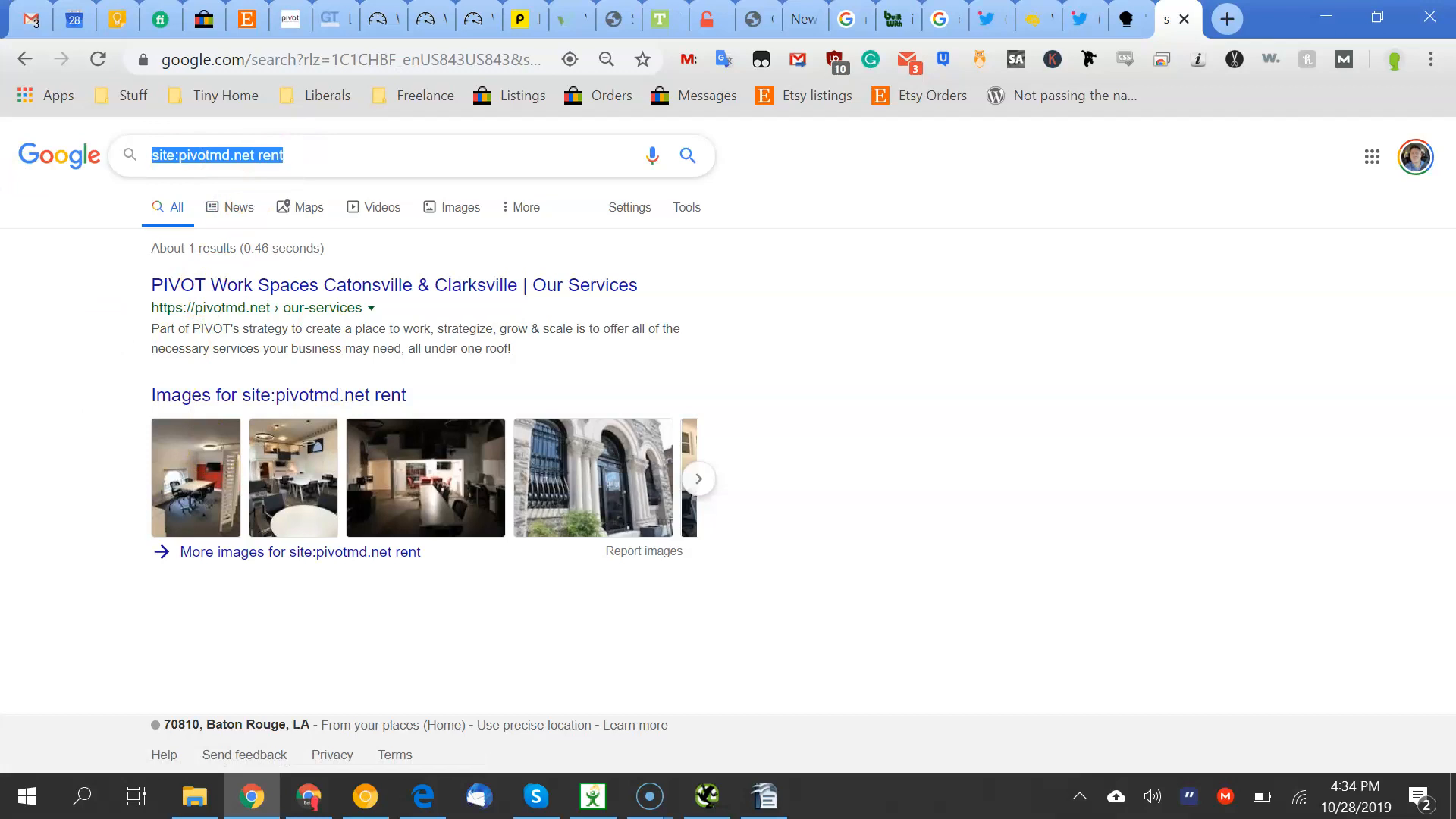
pyautogui.write('rent')
pyautogui.write(' shared office space')
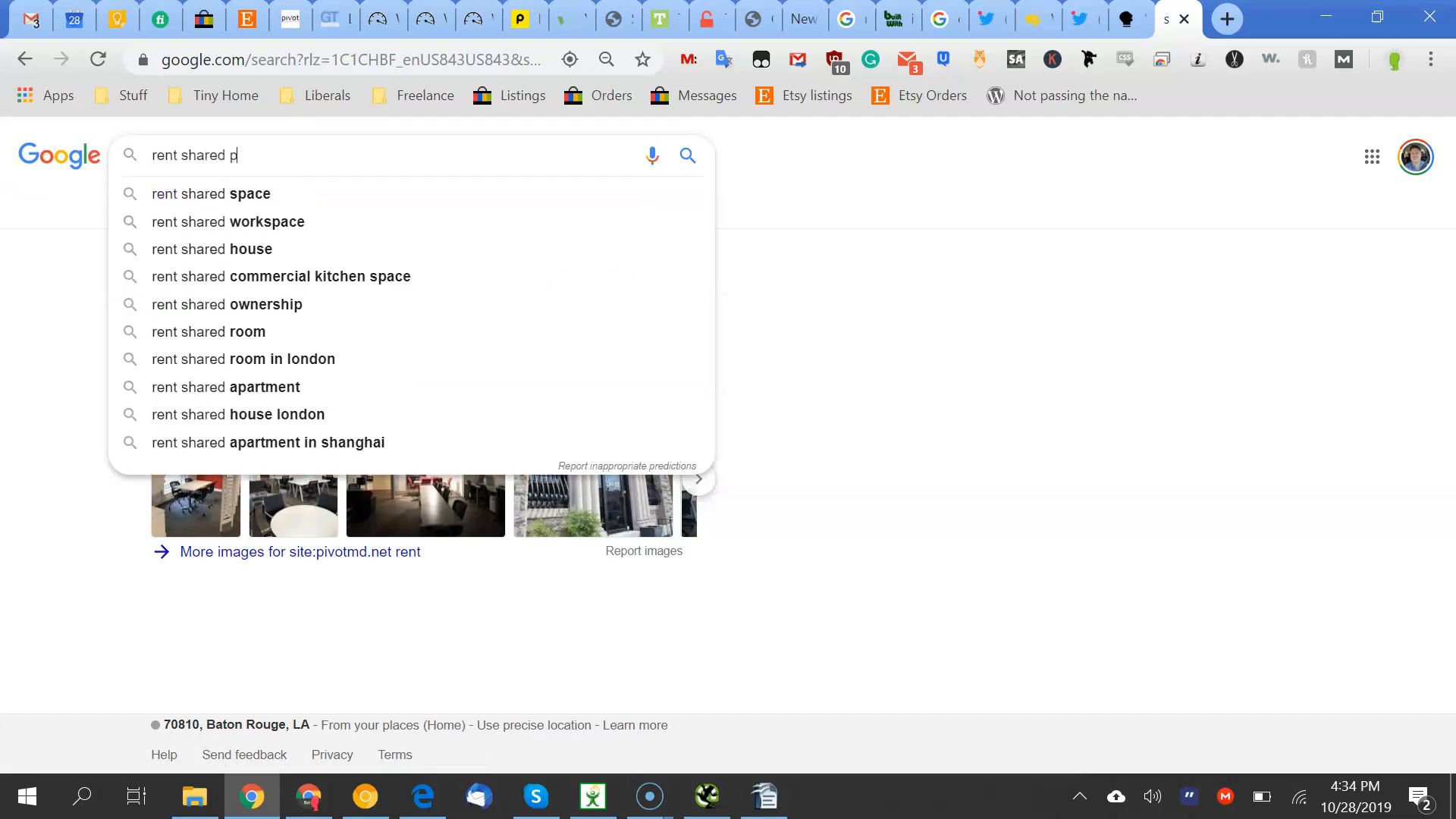
pyautogui.press('Return')
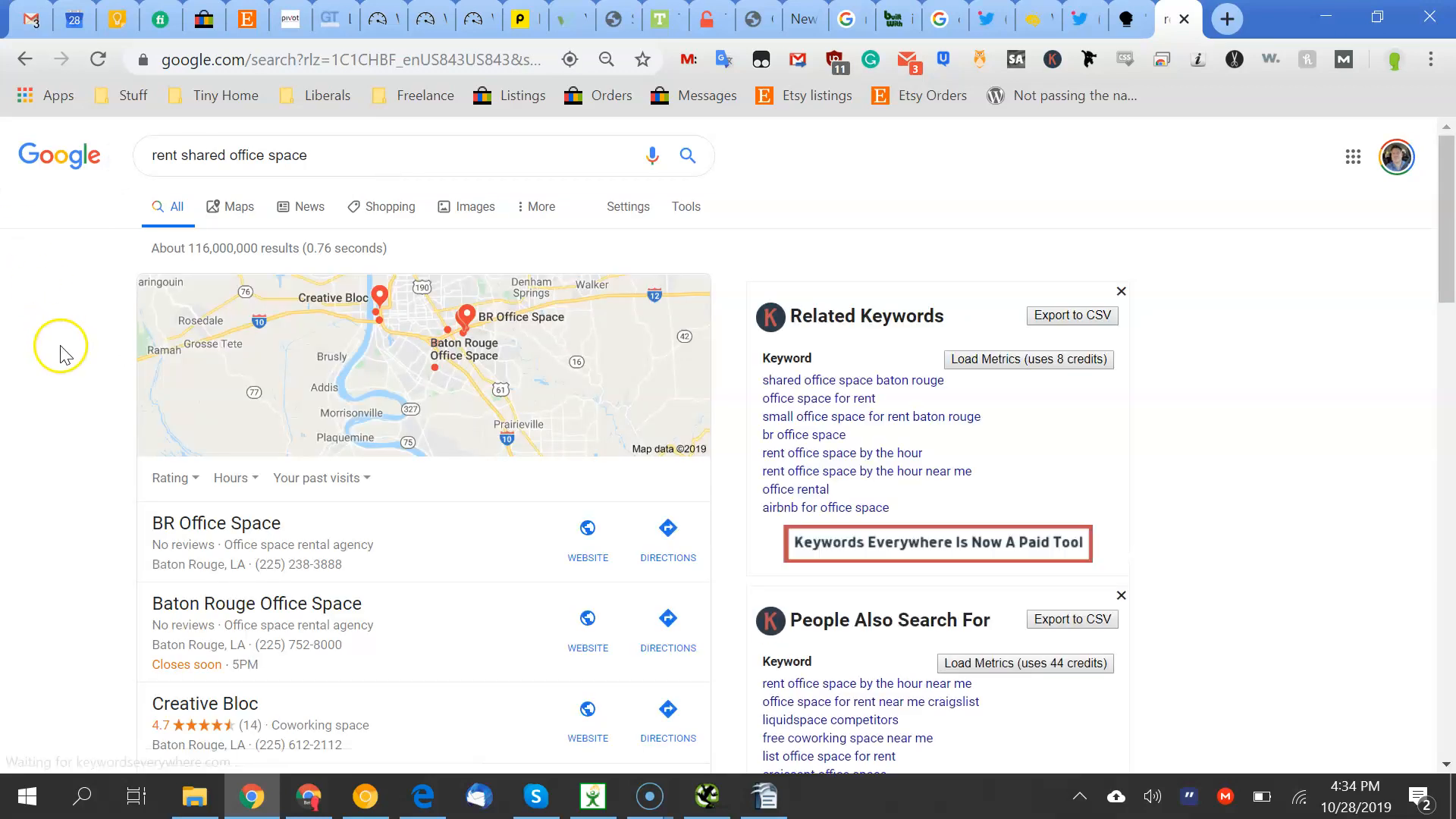
# Search Google for "sell shared office space" by replacing the word "rent" in the existing query
pyautogui.moveTo(179, 157); pyautogui.dragTo(119, 164)
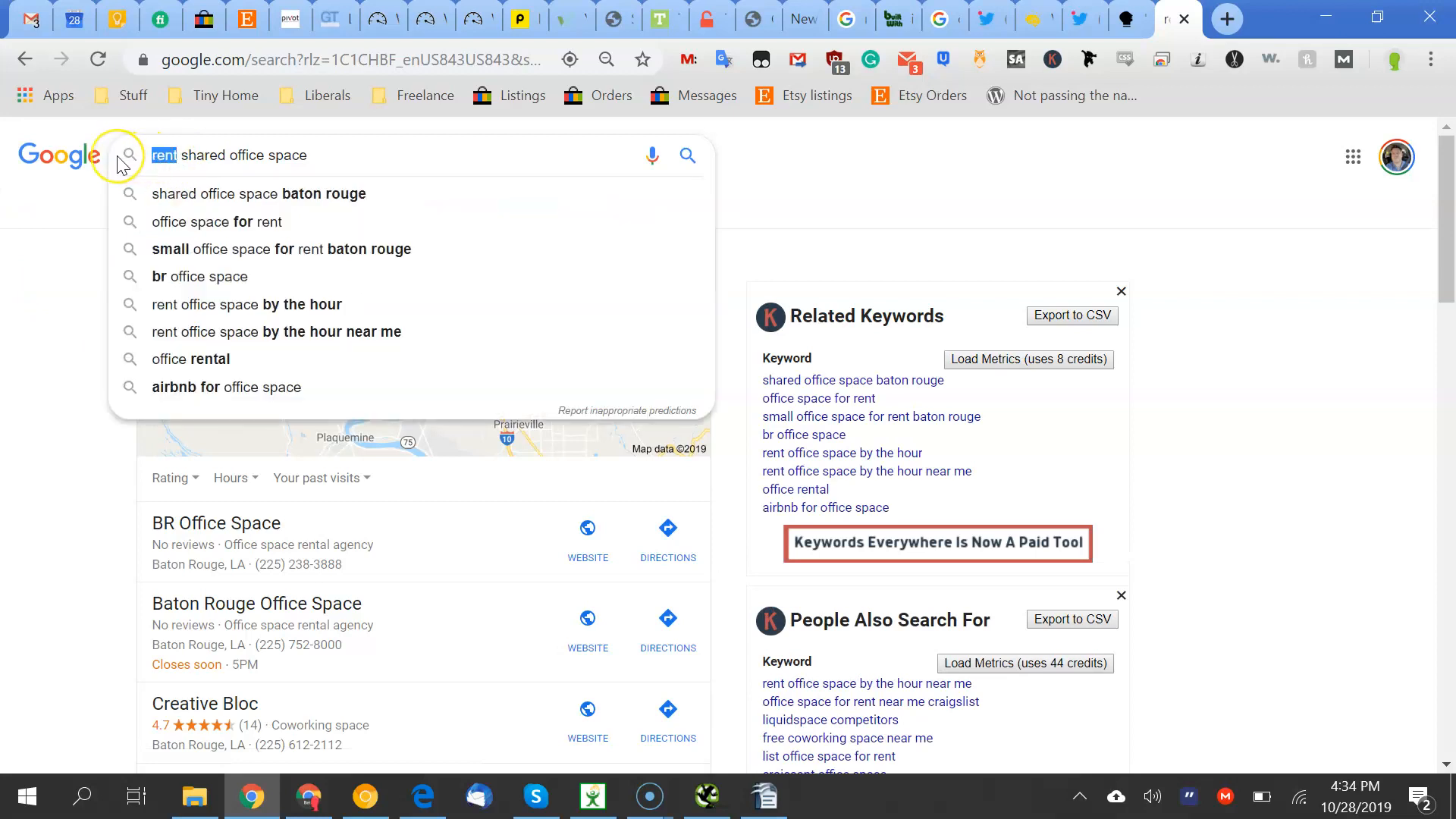
pyautogui.write('sell')
pyautogui.press('Return')
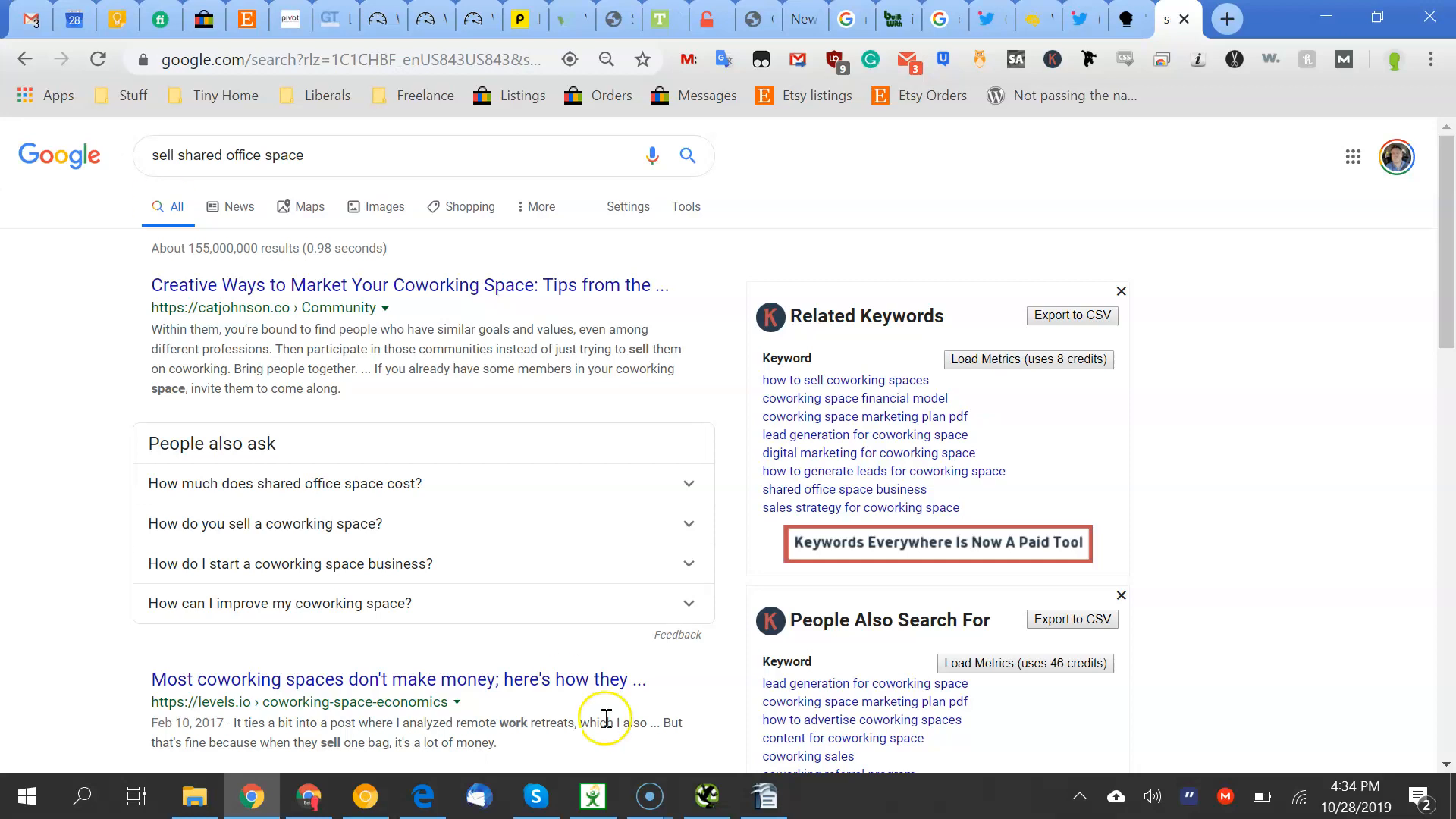
# Switch to the SEO Audit document in OpenOffice Writer and copy the pivotmd.net/pivot-membership-plans link from the "Font overlap" note
pyautogui.click(763, 796)
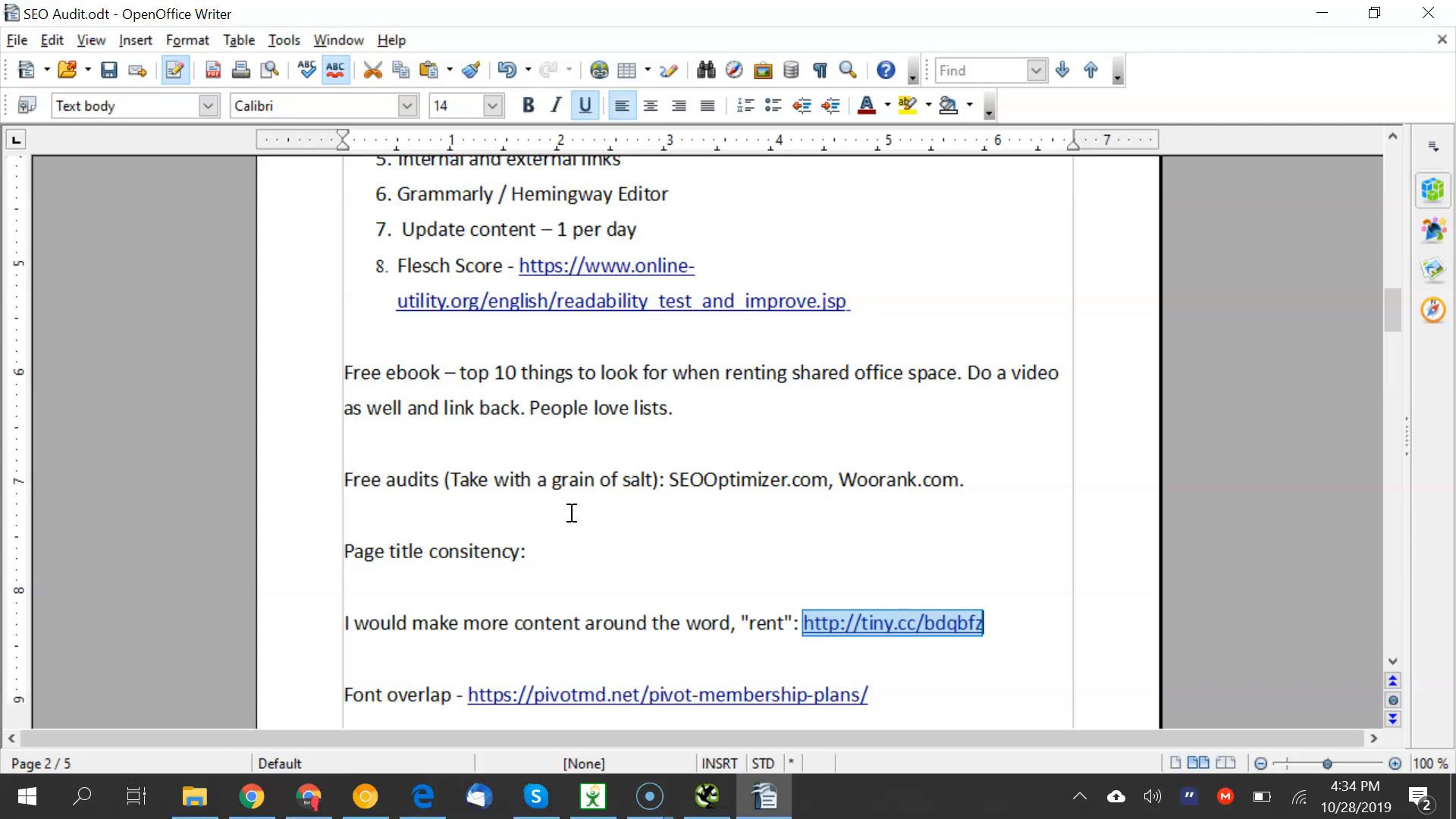
pyautogui.press('Down')
pyautogui.press('Down')
pyautogui.press('Down')
pyautogui.press('Down')
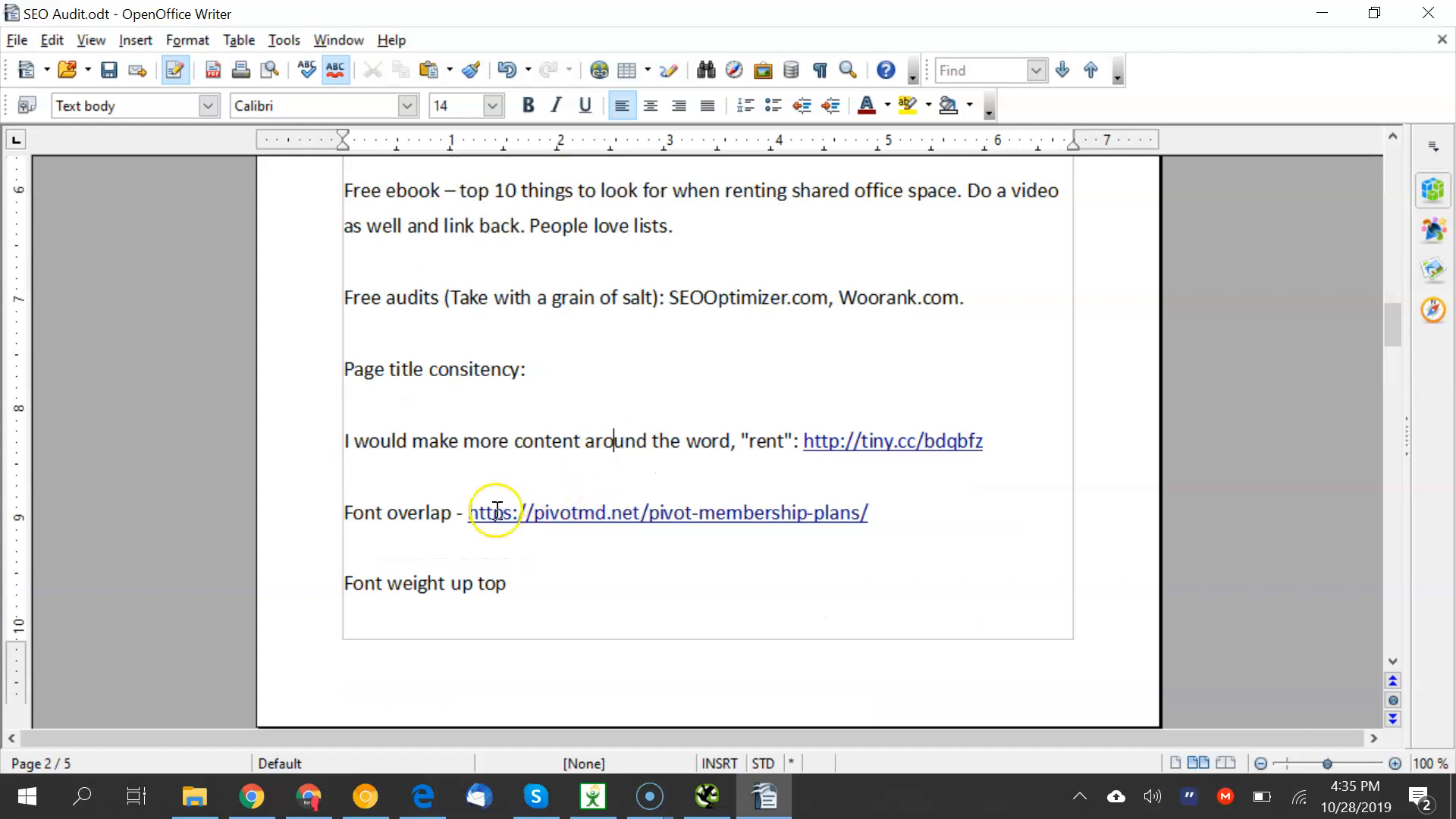
pyautogui.moveTo(882, 517); pyautogui.dragTo(459, 515)
pyautogui.hotkey('ctrl', 'c')
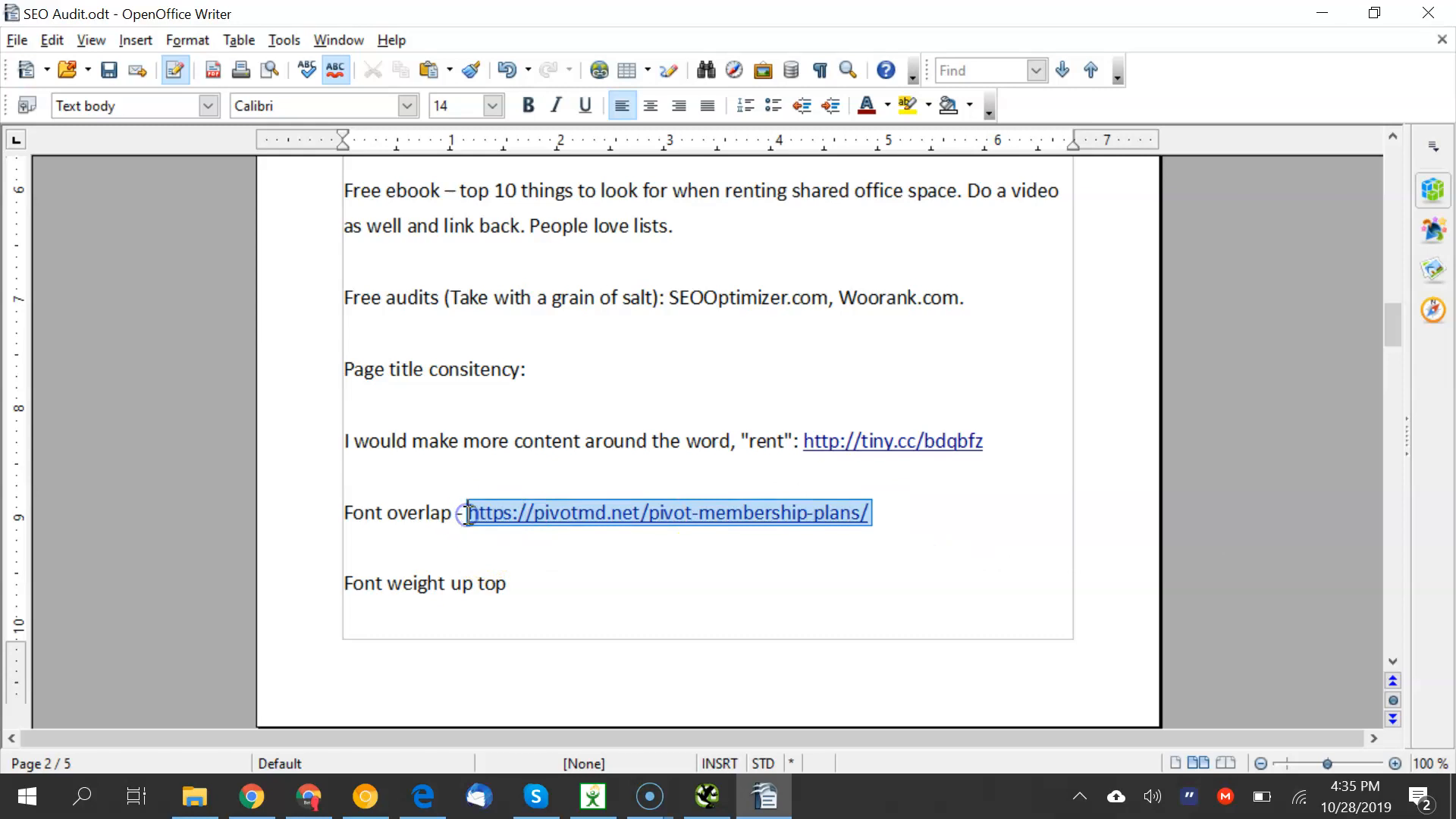
# Switch to Chrome and open the copied membership plans link in a new browser tab
pyautogui.click(252, 792)
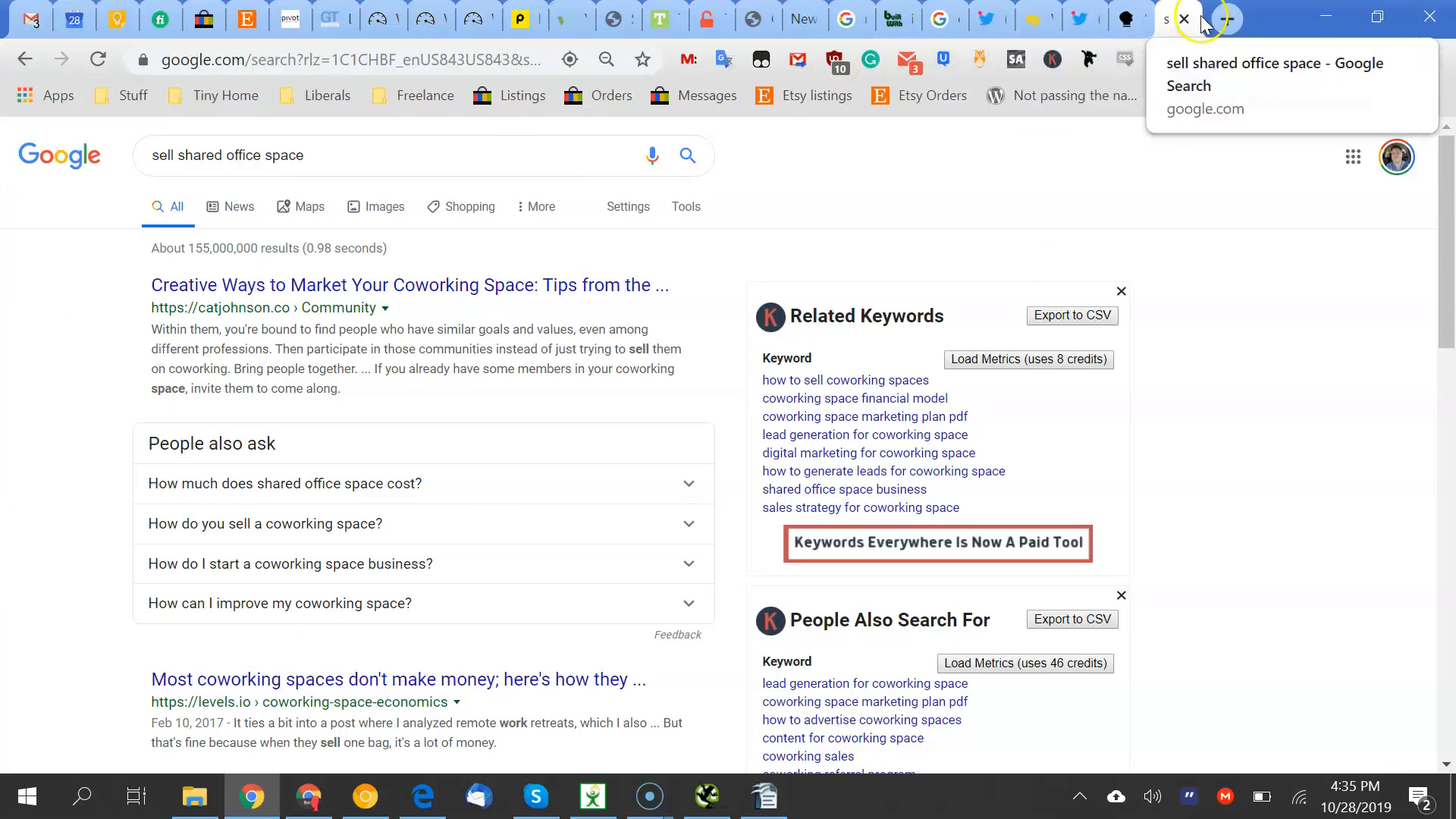
pyautogui.click(1228, 21)
pyautogui.hotkey('ctrl', 'v')
pyautogui.press('Return')
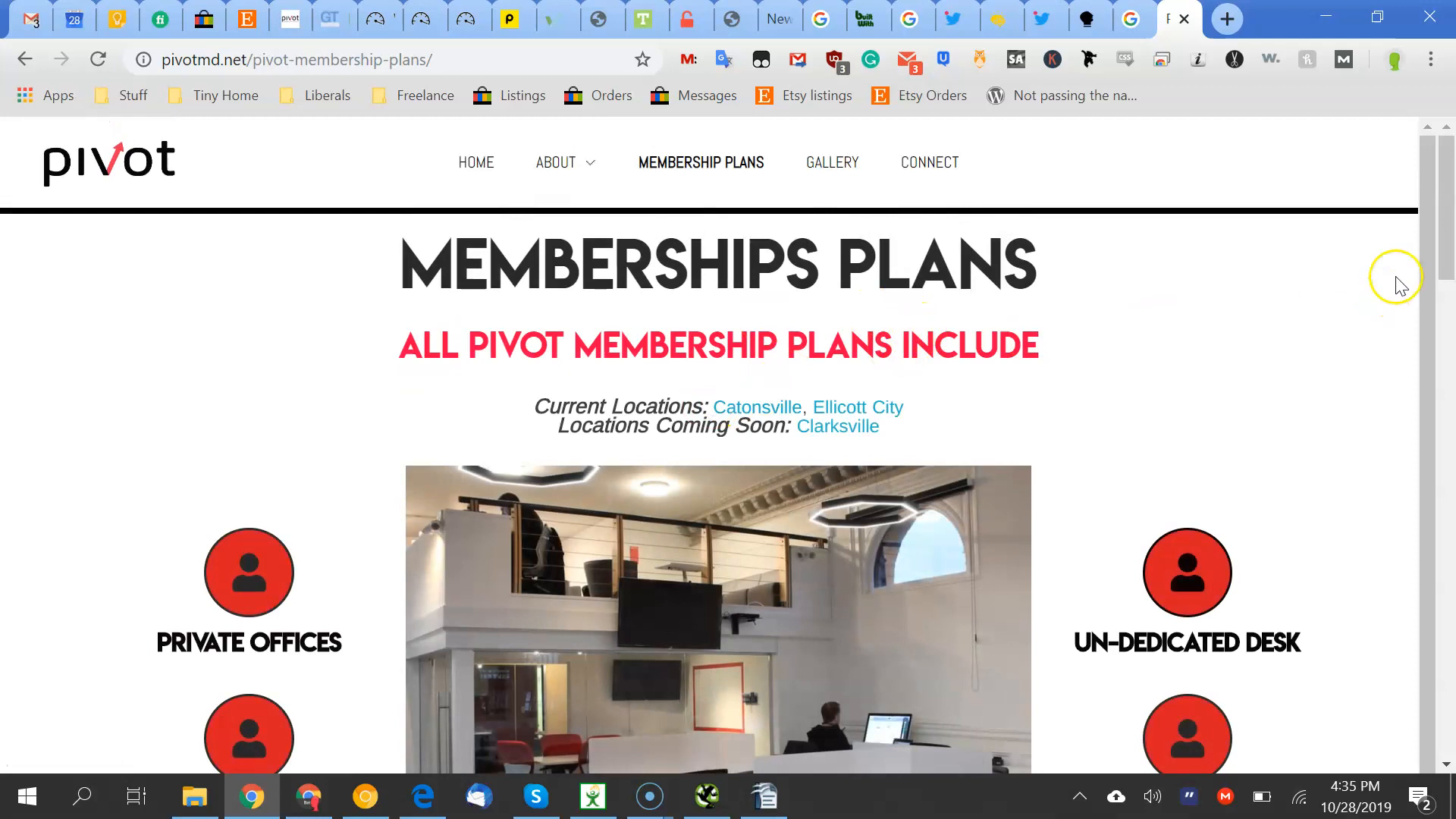
# Examine how the "Dedicated Desk" heading and the "Schedule Tour" button are laid out on the membership plans page
pyautogui.moveTo(1444, 261); pyautogui.dragTo(1404, 430)
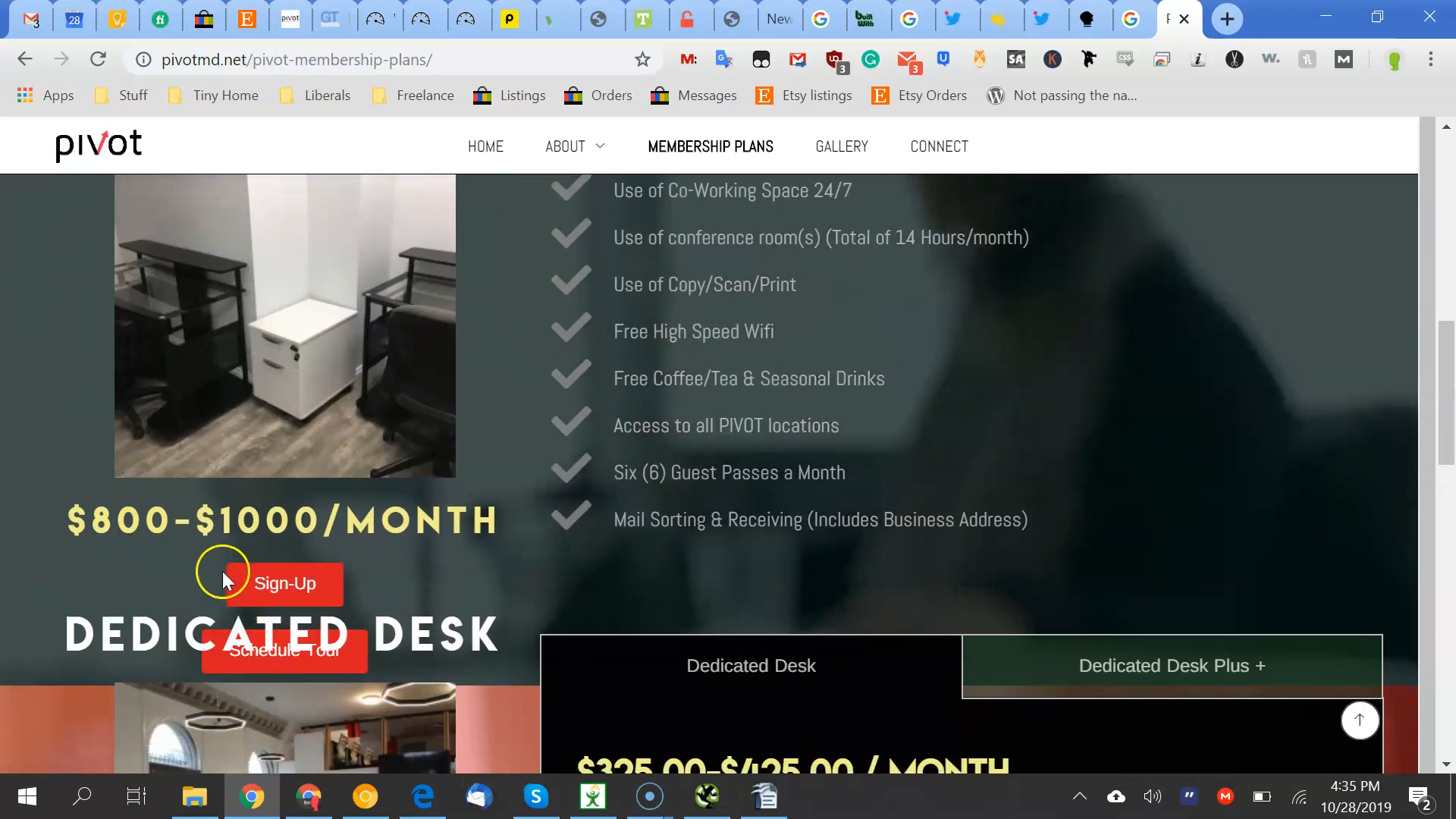
pyautogui.scroll(-4, 222, 571)
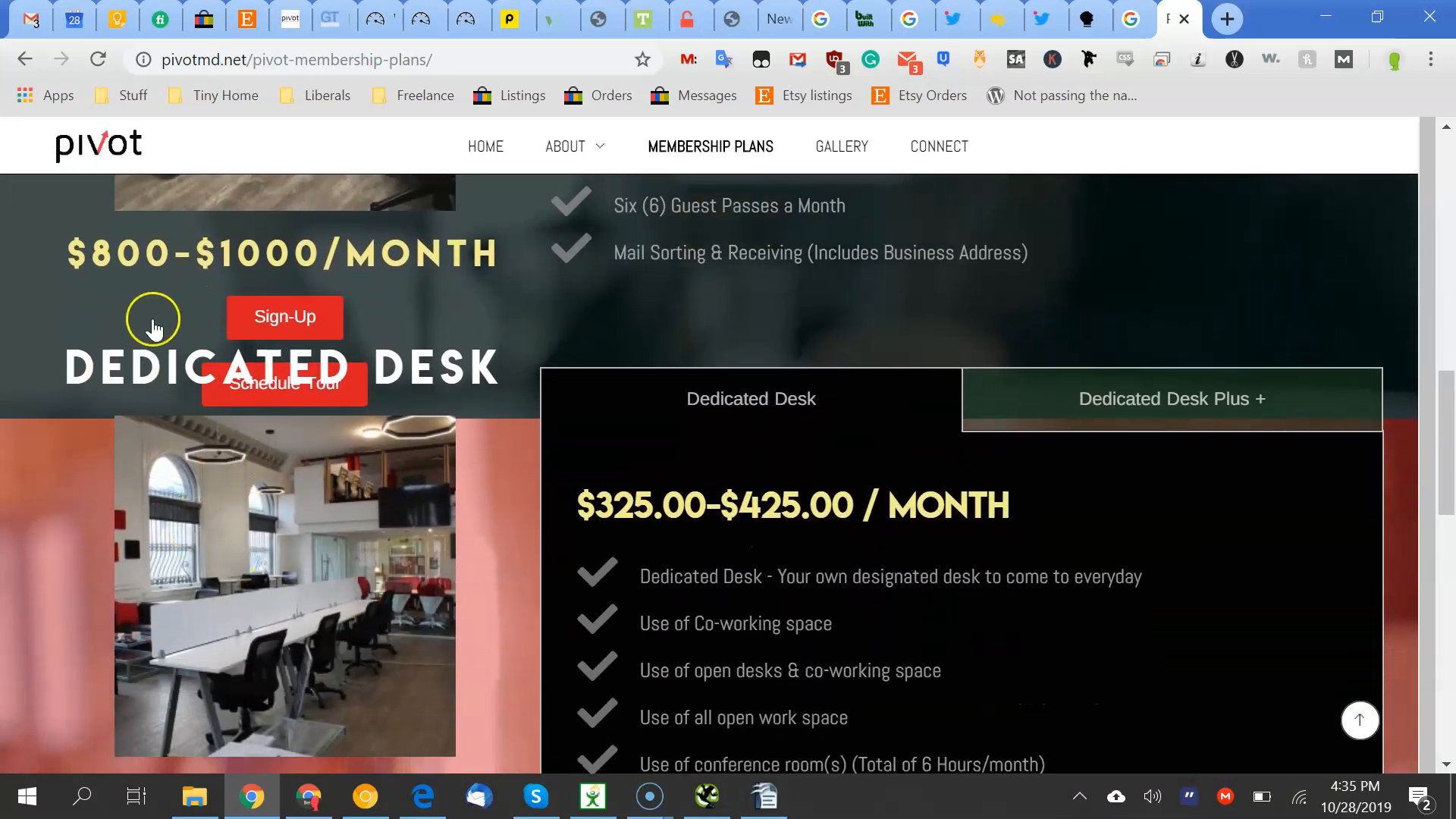
pyautogui.scroll(1, 884, 393)
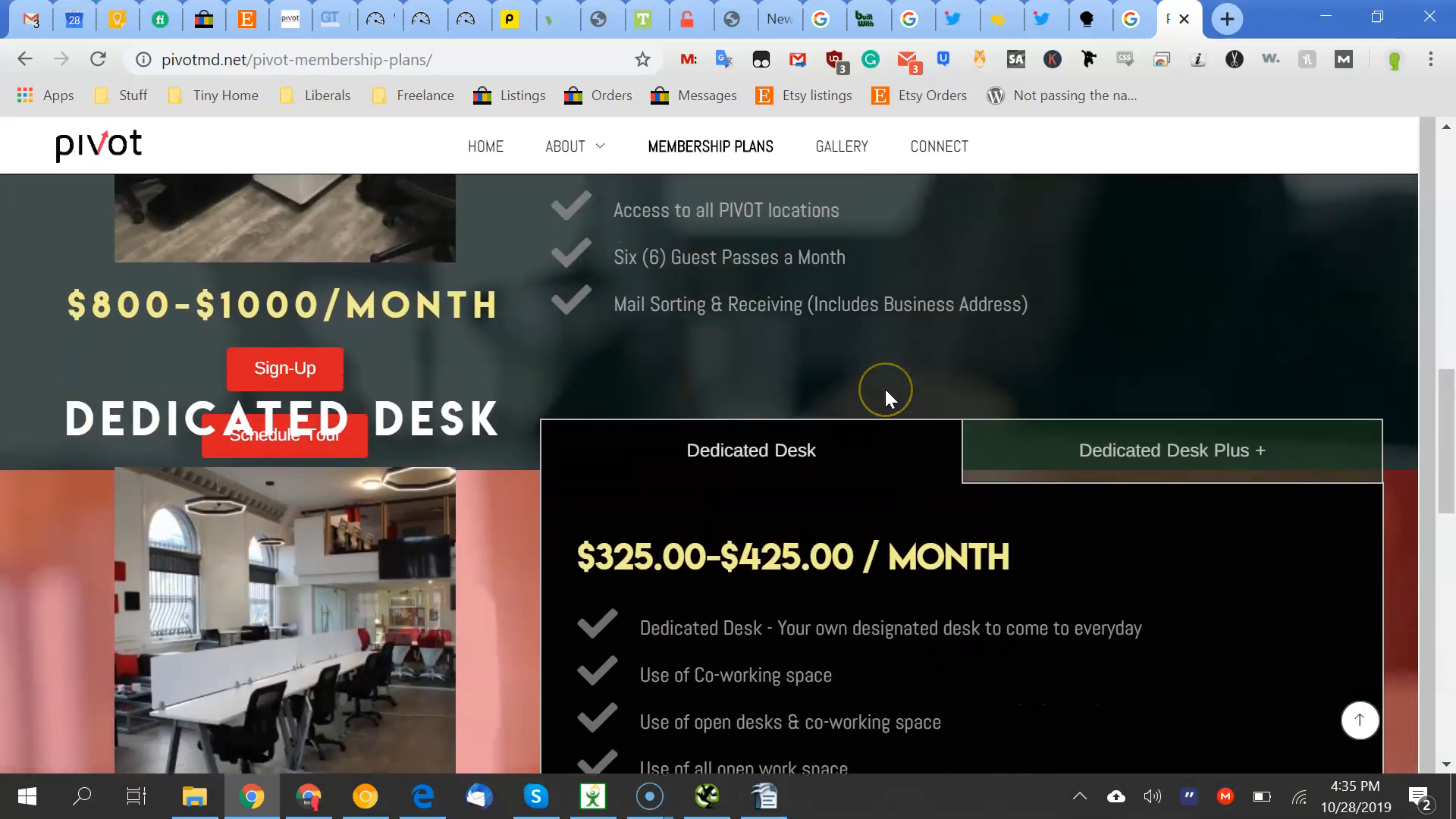
pyautogui.scroll(2, 886, 391)
pyautogui.scroll(-3, 886, 391)
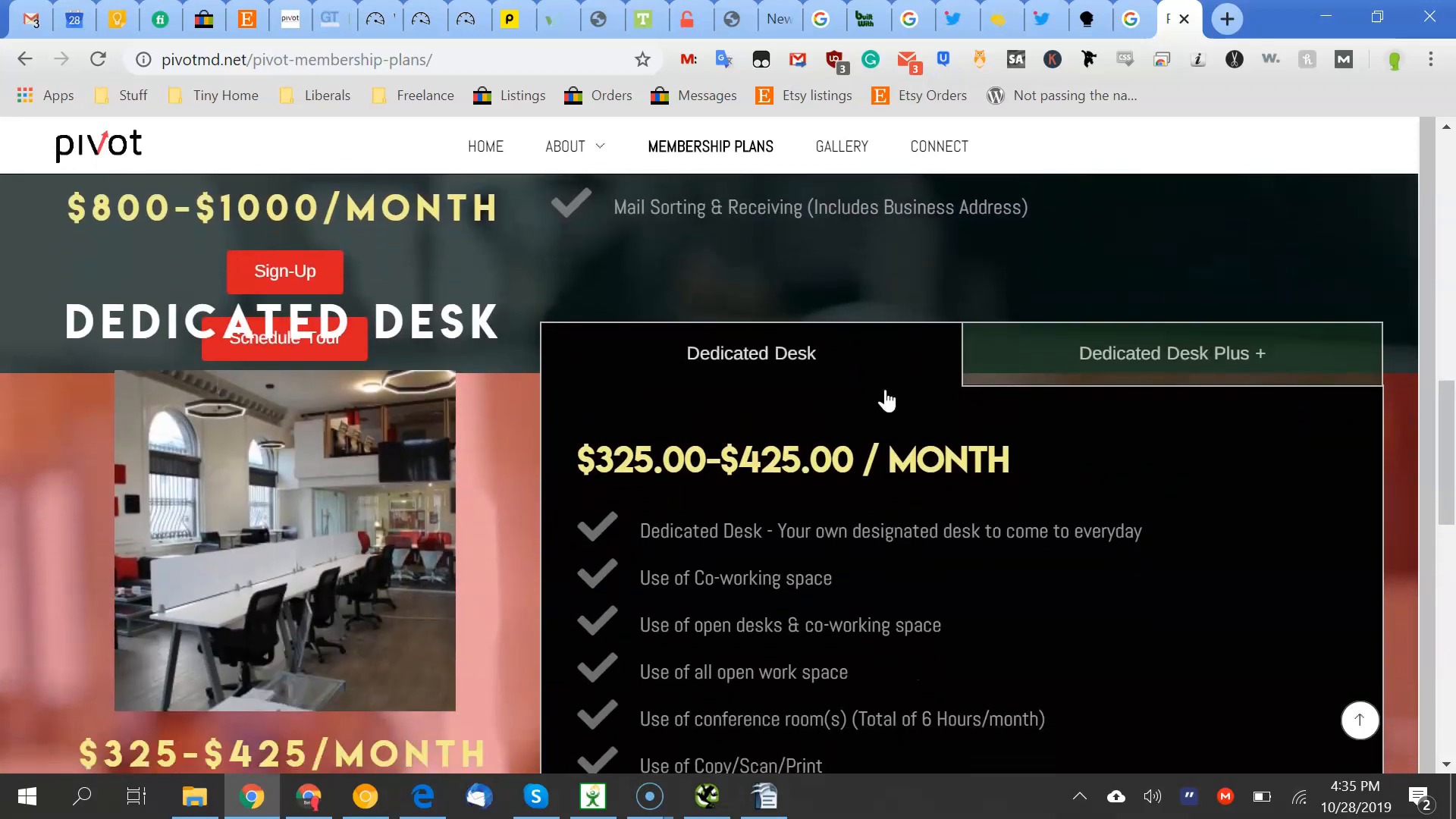
pyautogui.scroll(-1, 886, 393)
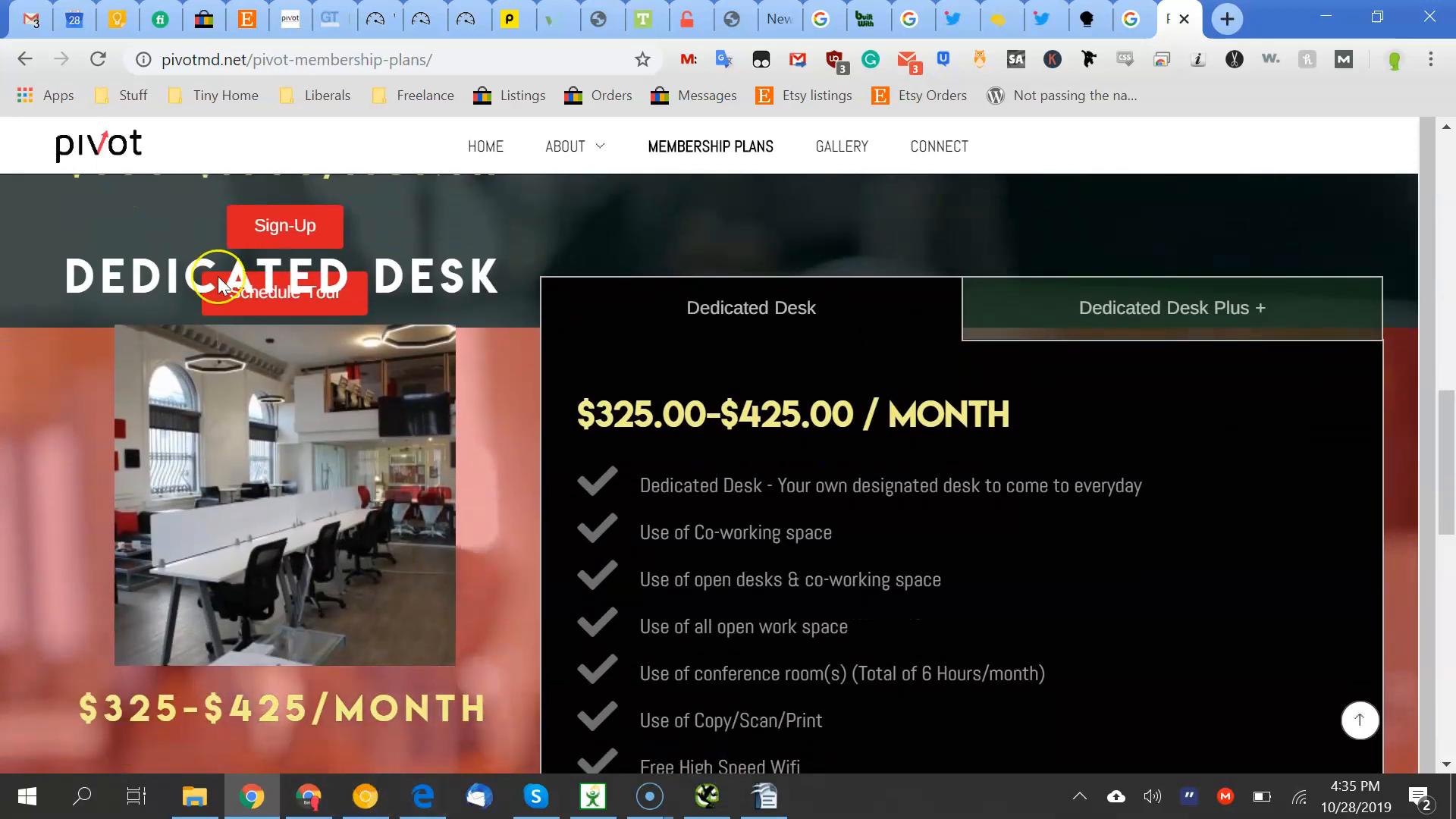
# Check the "Font weight up top" note in Writer, and open the Pivot site's home page in Chrome
pyautogui.click(761, 794)
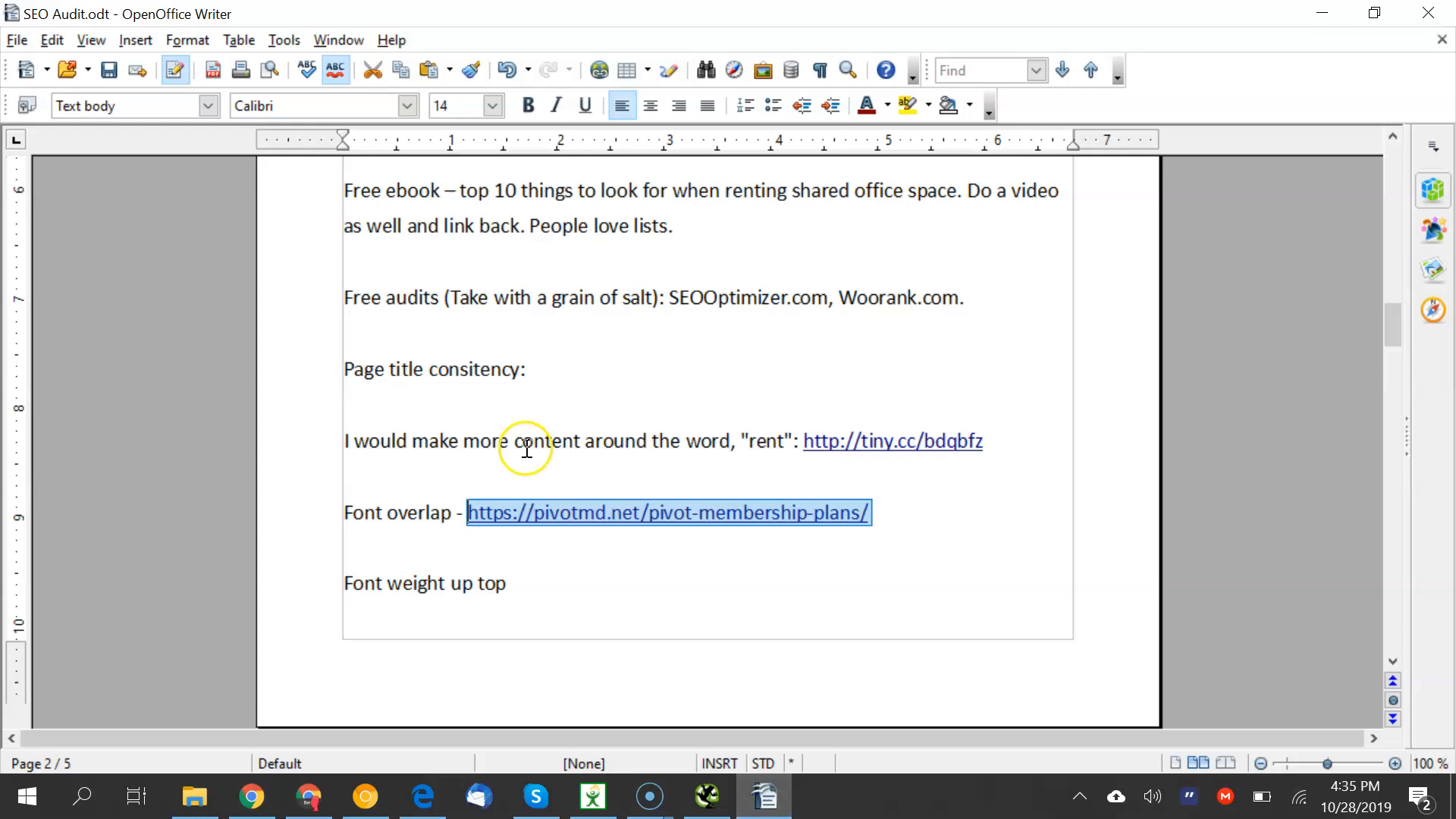
pyautogui.click(488, 603)
pyautogui.click(253, 796)
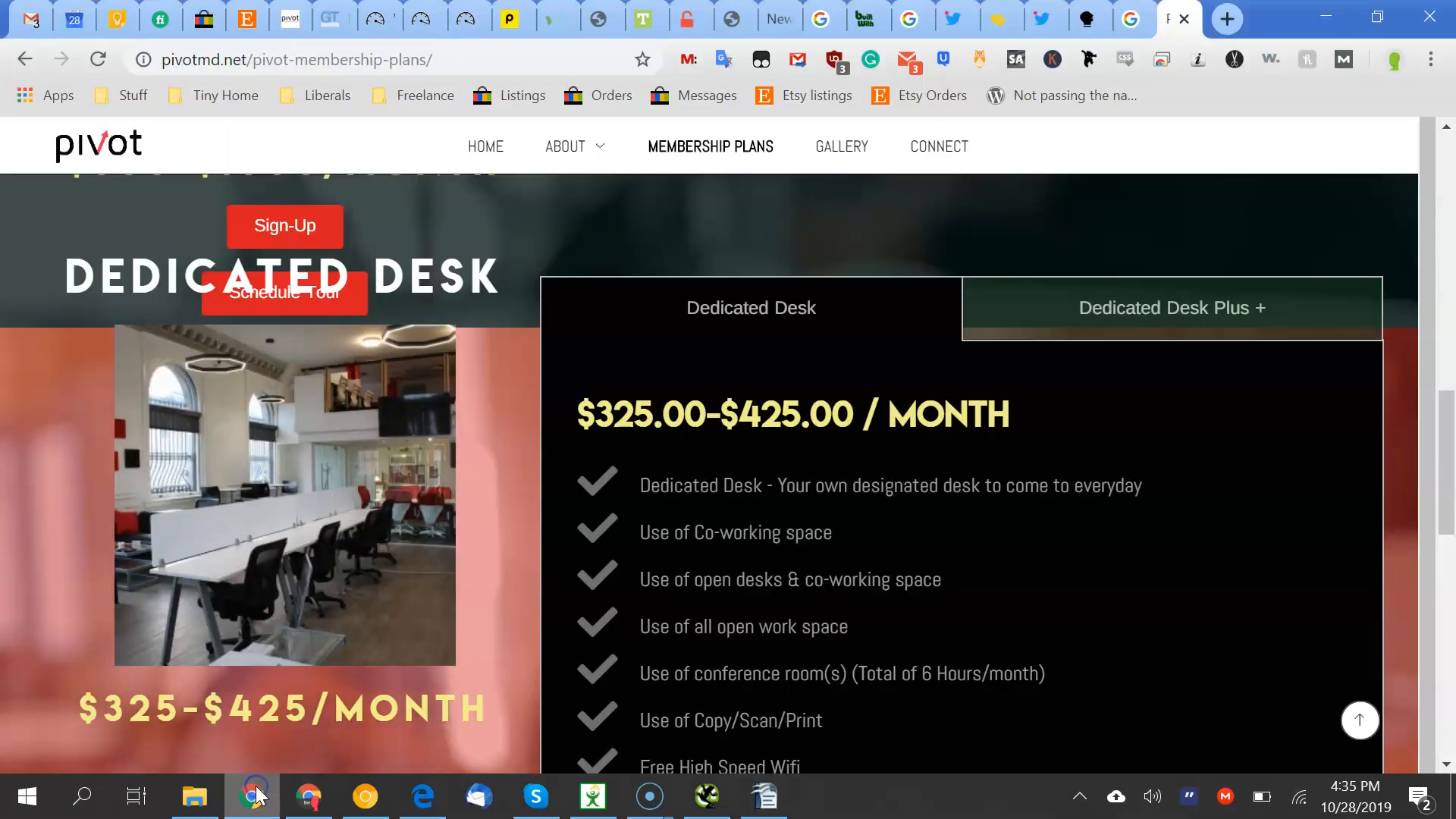
pyautogui.click(111, 151)
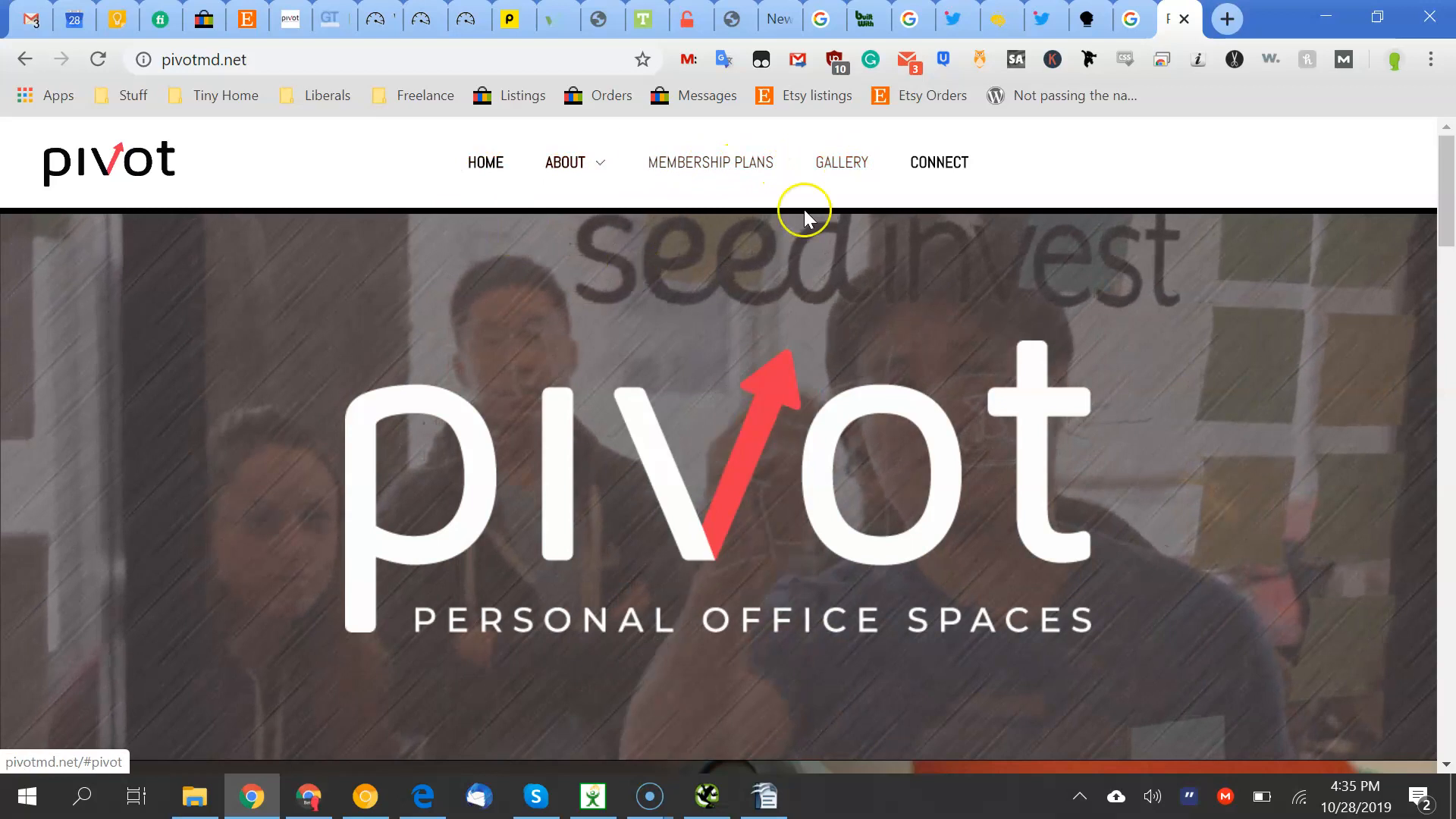
# Switch to Writer and review the audit notes from "2 errors on home page" to the Google My Business item
pyautogui.click(763, 798)
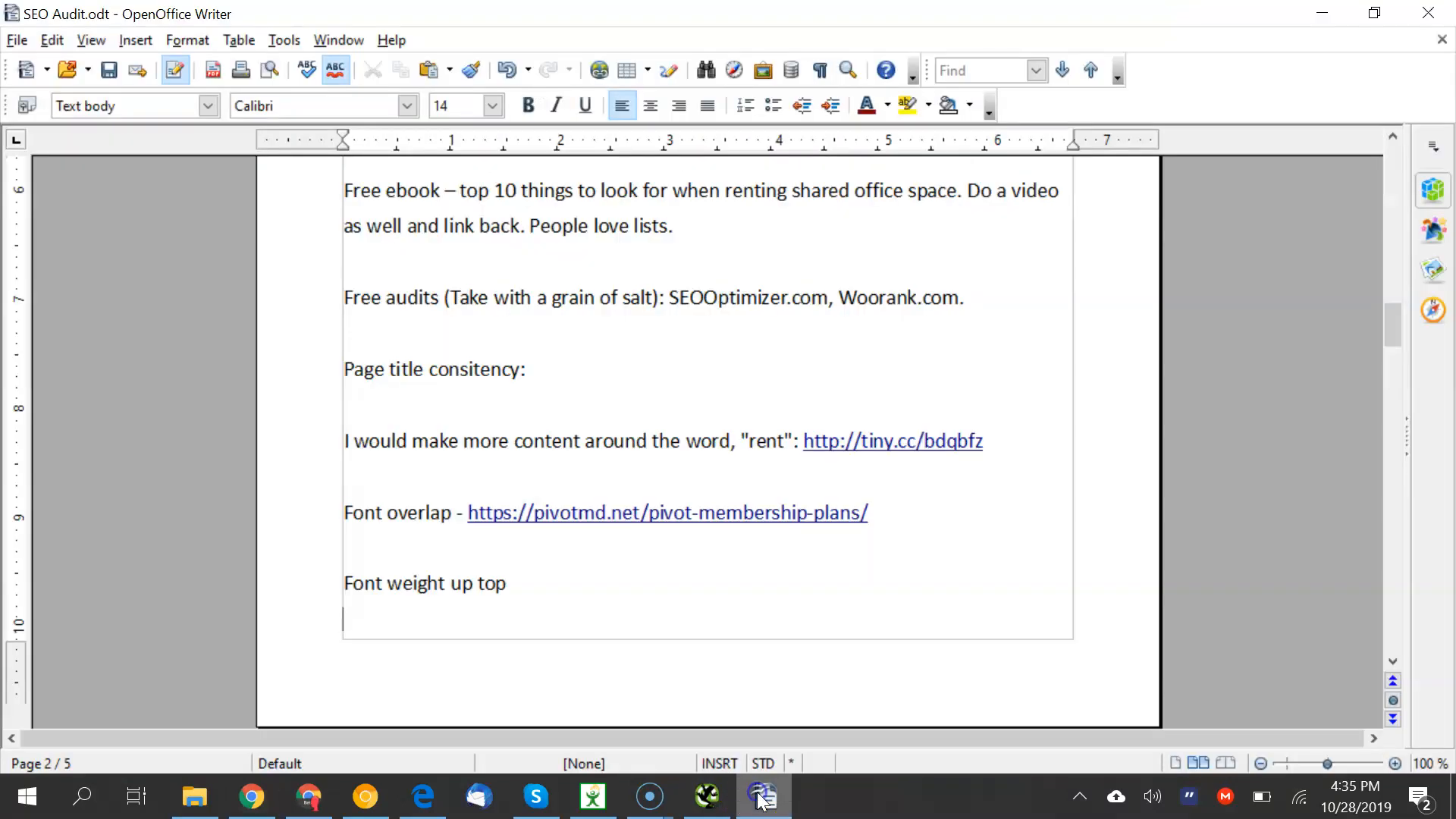
pyautogui.scroll(-3, 513, 603)
pyautogui.click(515, 605)
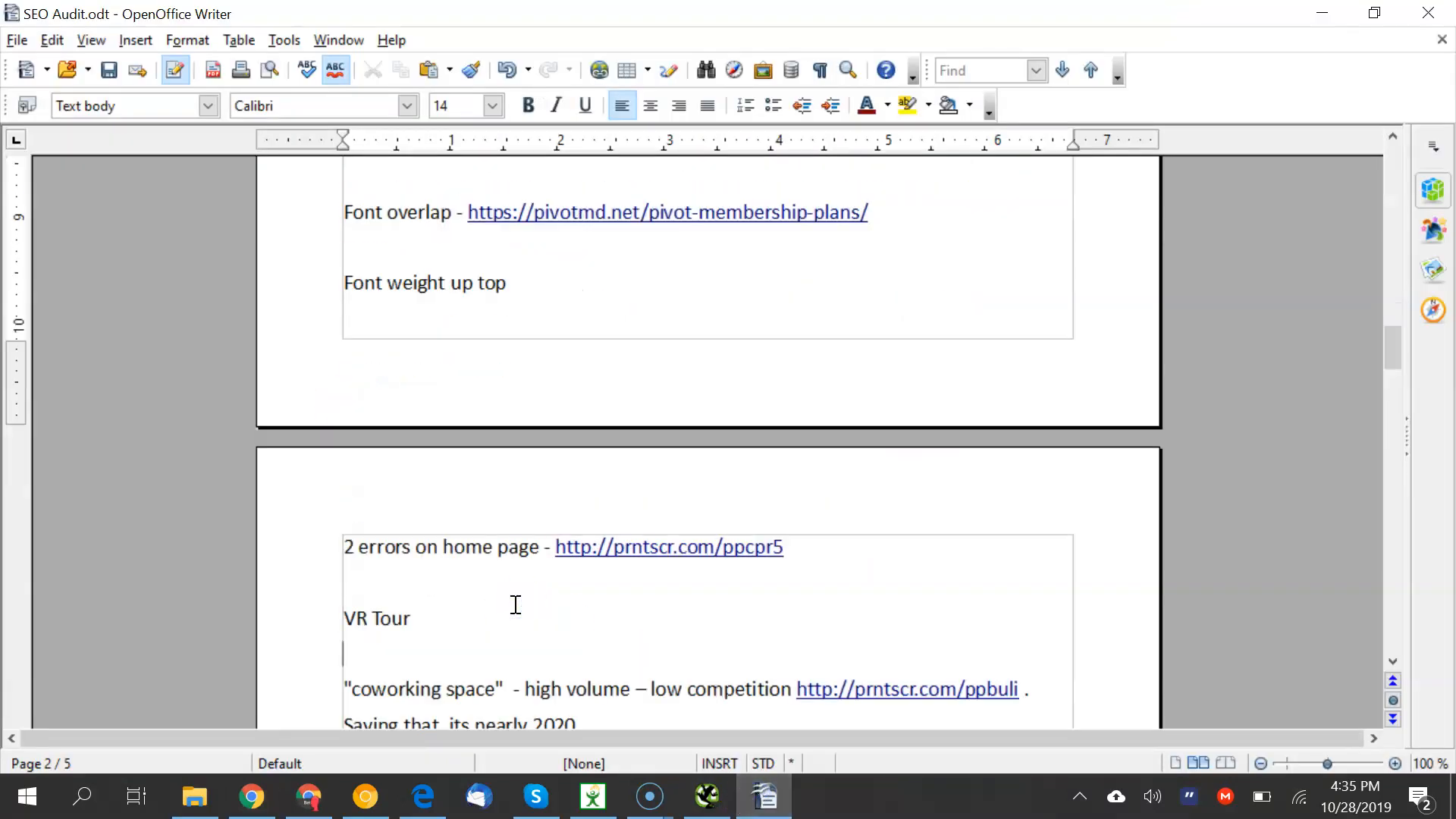
pyautogui.scroll(-2, 516, 604)
pyautogui.click(730, 468)
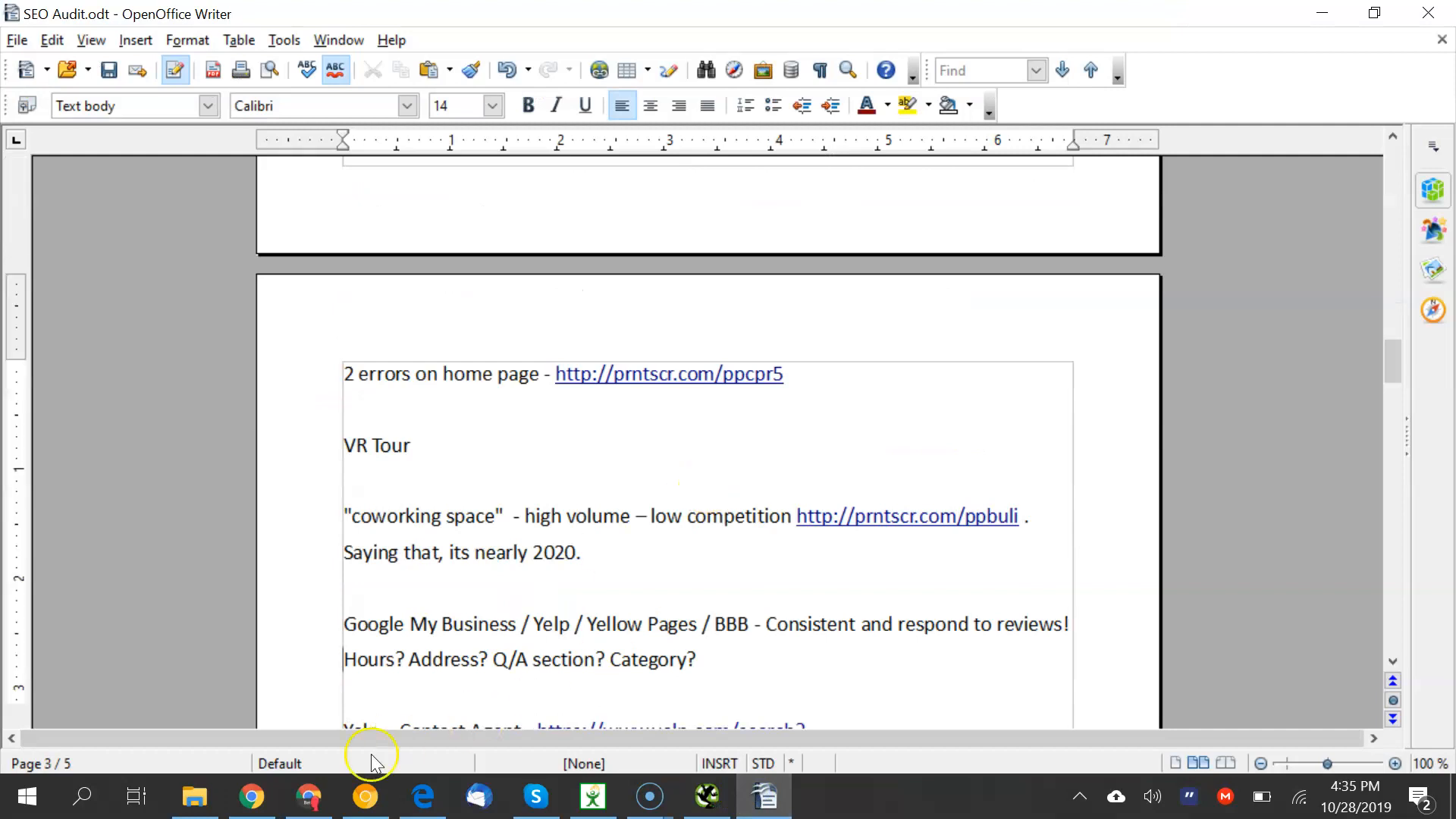
# Switch to Chrome and examine the text of the home page's "What is Pivot?" section
pyautogui.click(252, 797)
pyautogui.scroll(-10, 380, 430)
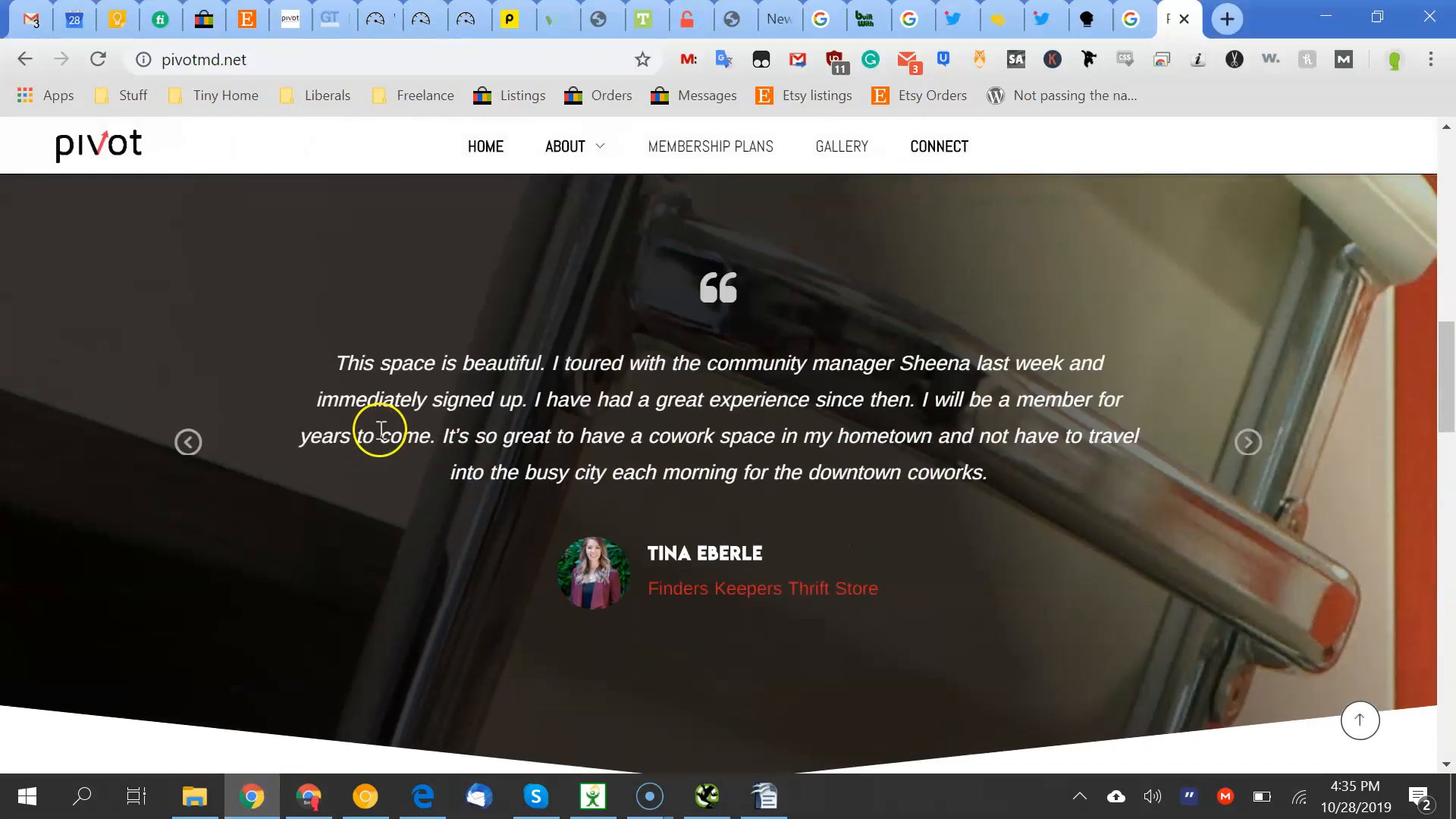
pyautogui.scroll(5, 379, 430)
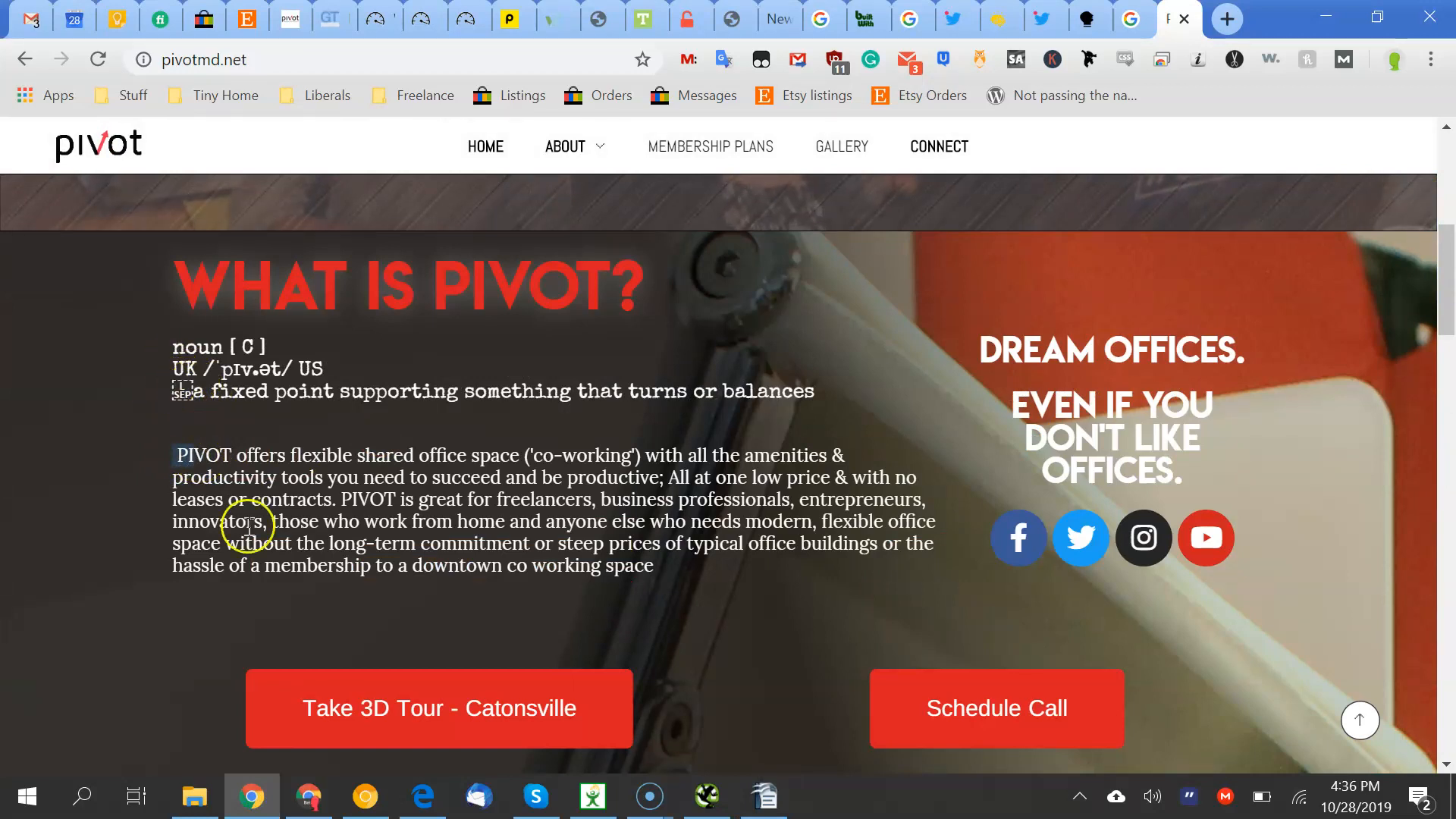
# Consult the audit notes in Writer, return to Chrome and look through the photos on the Pivot site's Gallery page
pyautogui.click(779, 802)
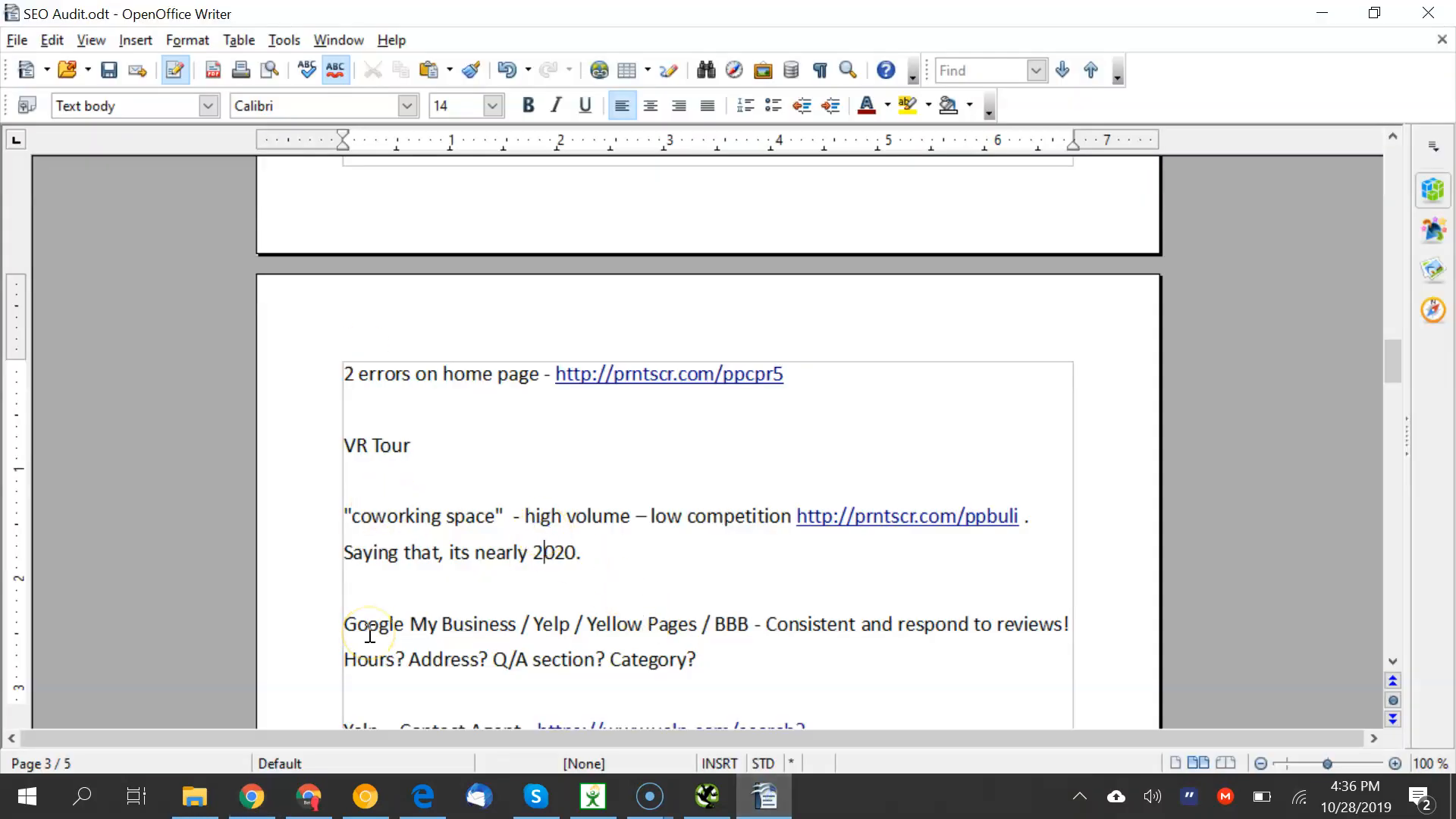
pyautogui.click(252, 797)
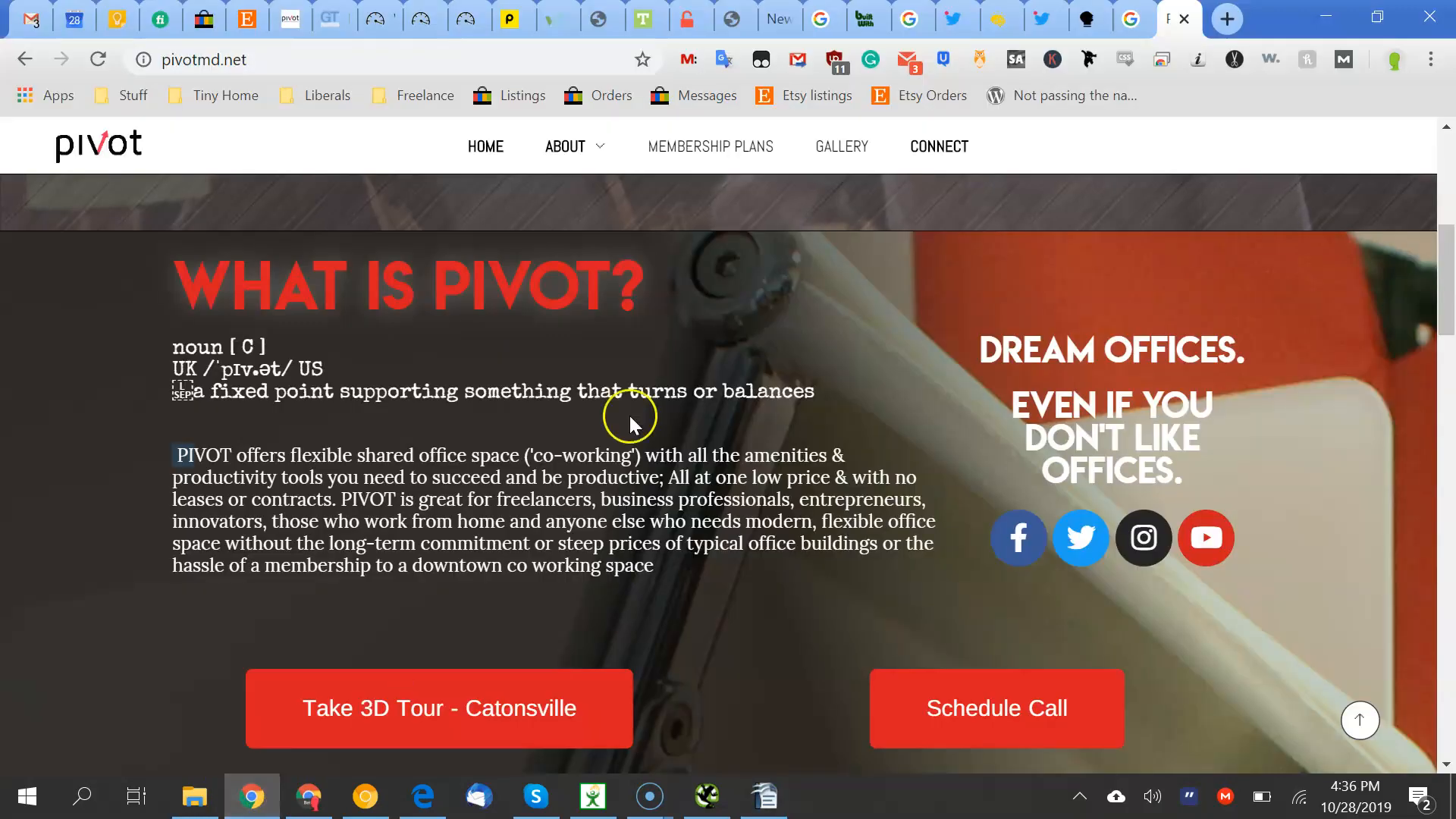
pyautogui.scroll(1, 841, 431)
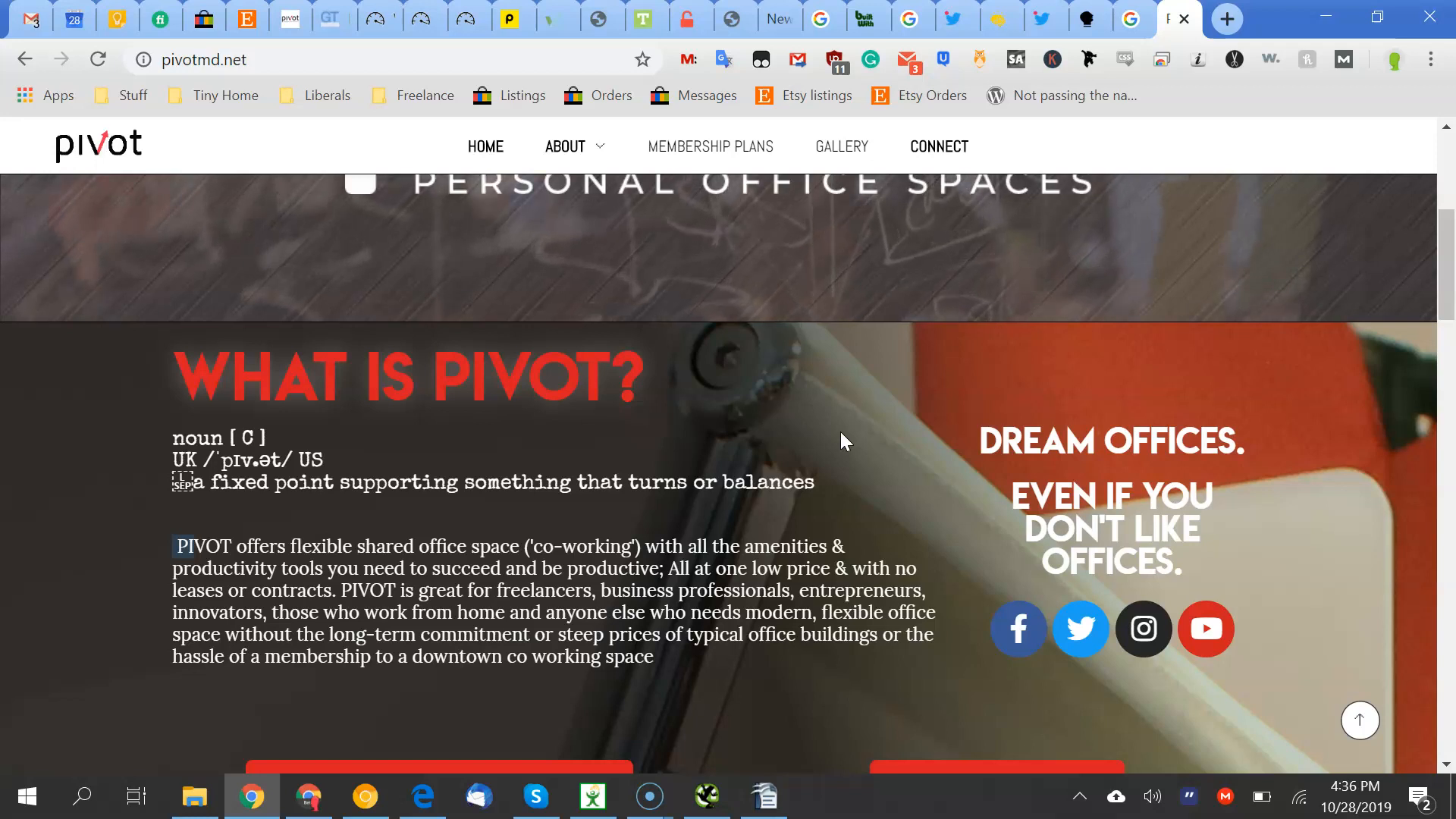
pyautogui.scroll(2, 840, 431)
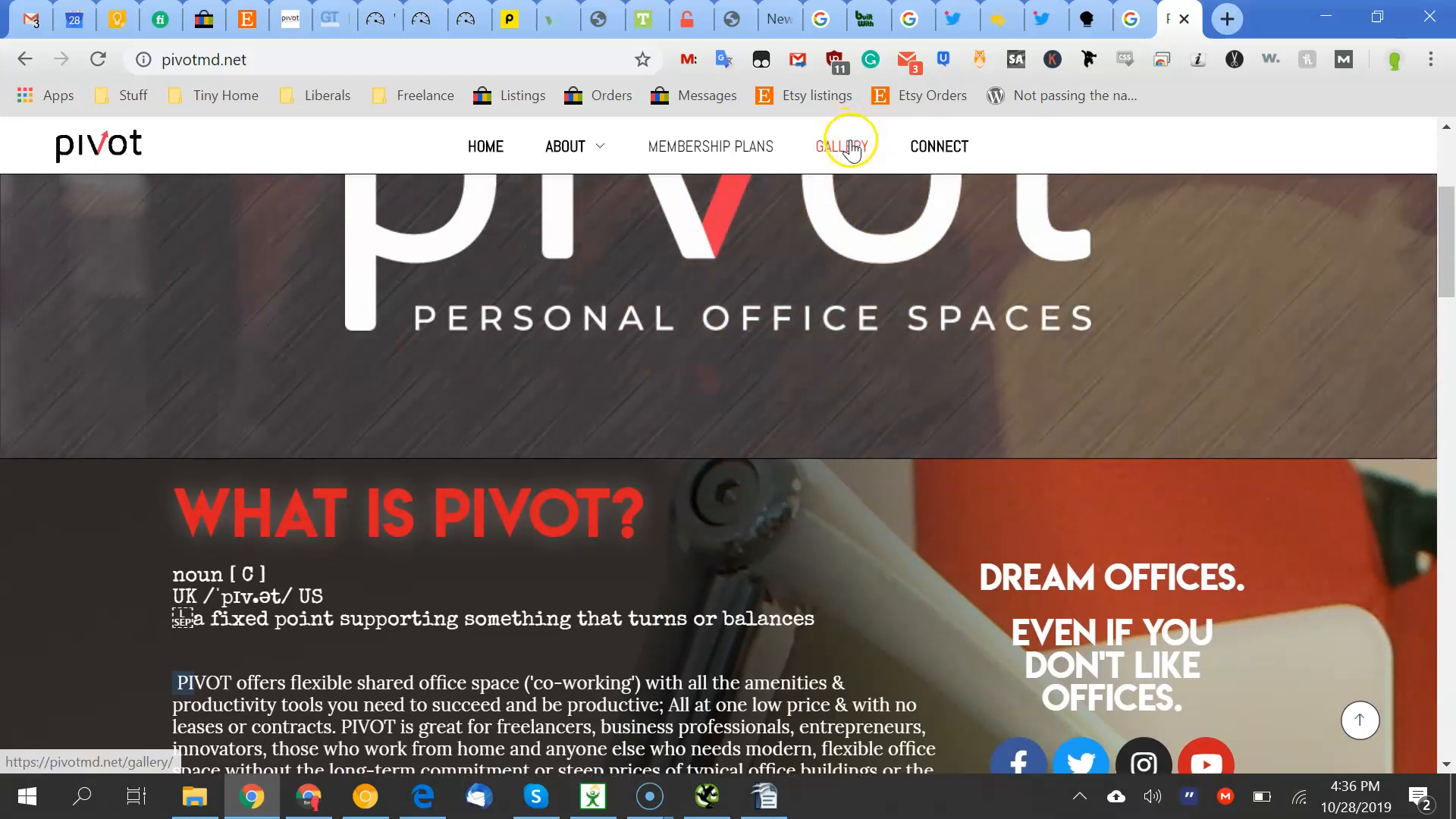
pyautogui.click(847, 144)
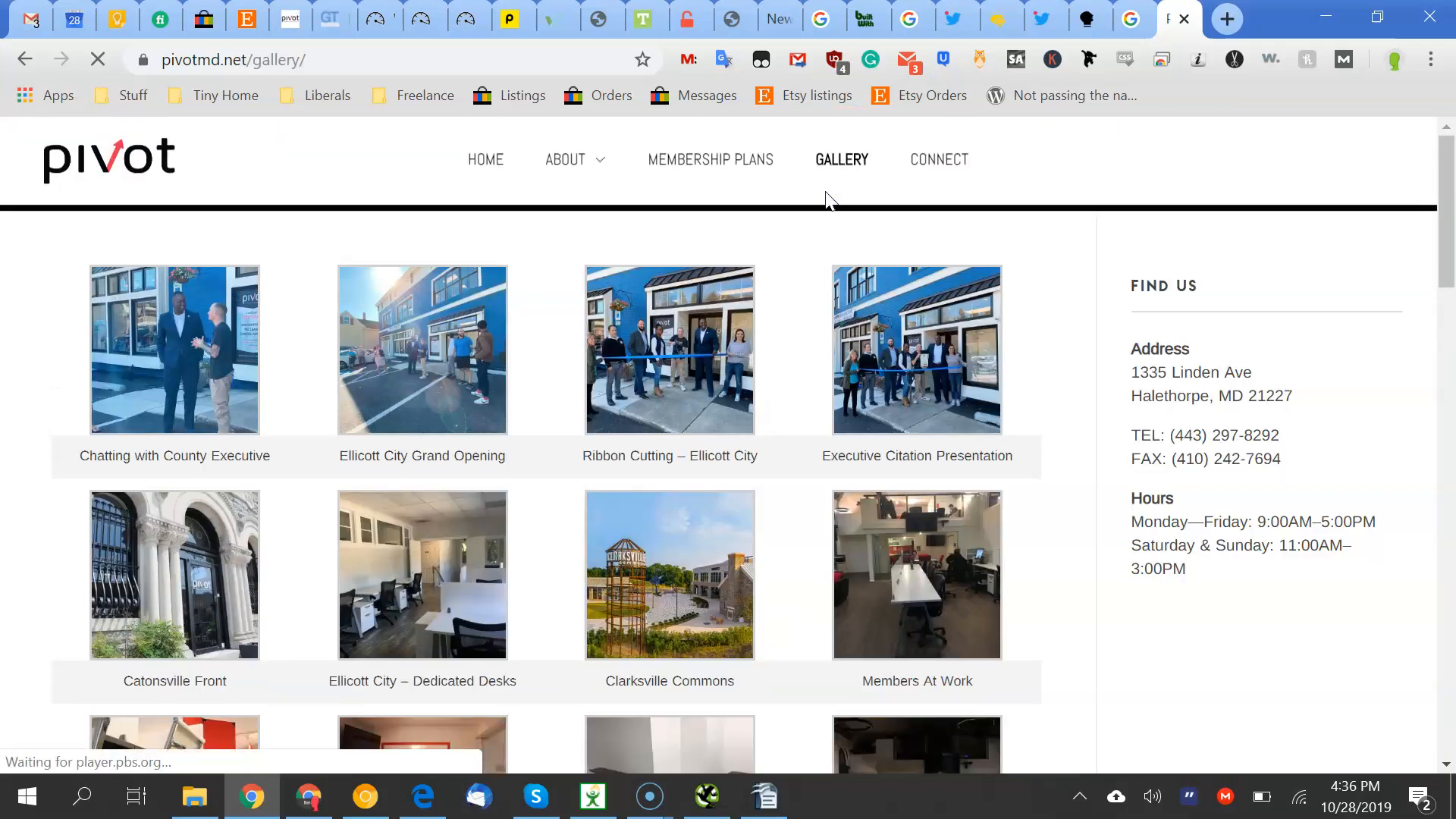
pyautogui.scroll(-2, 827, 199)
pyautogui.scroll(-4, 826, 193)
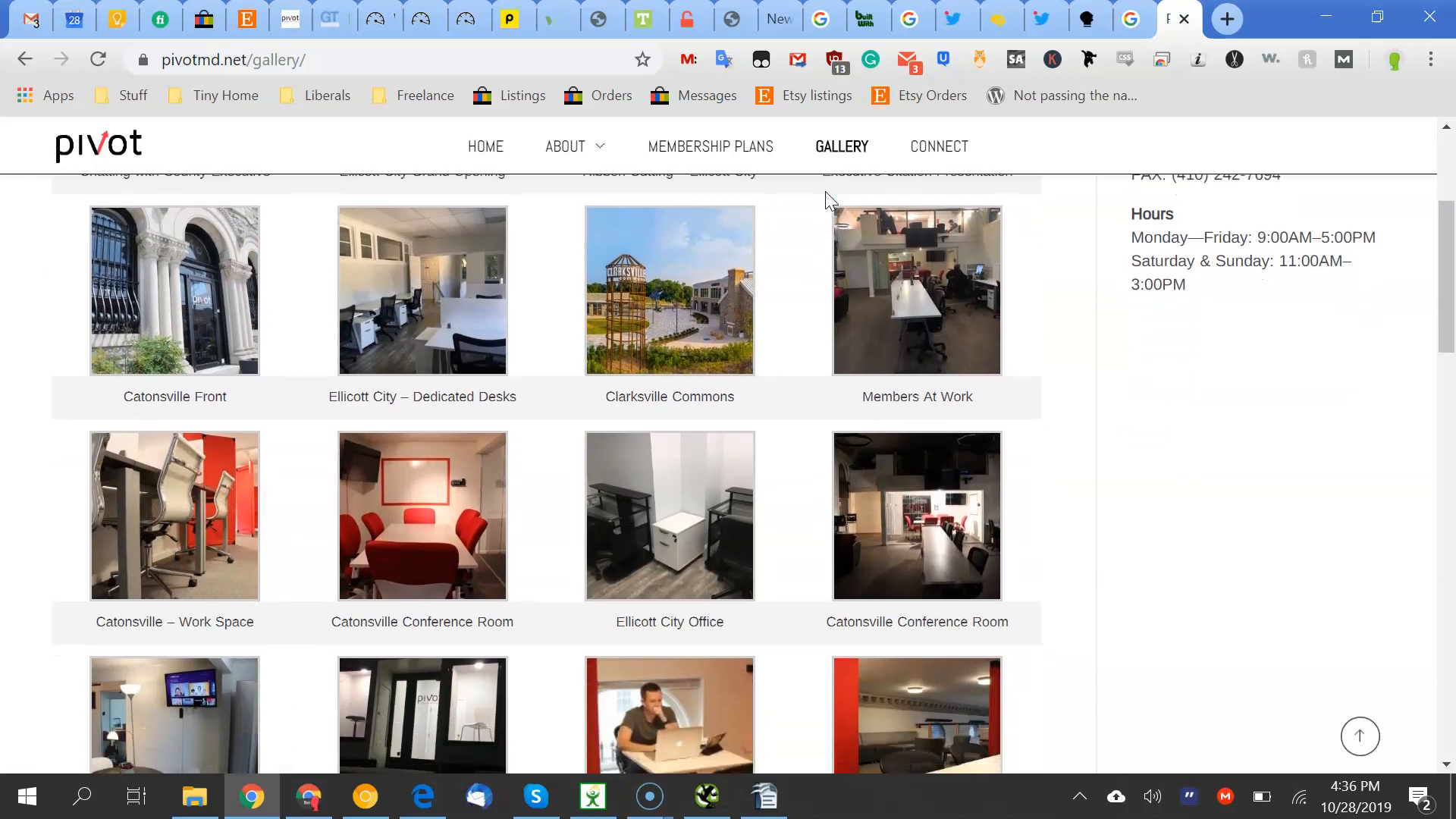
pyautogui.scroll(-6, 828, 198)
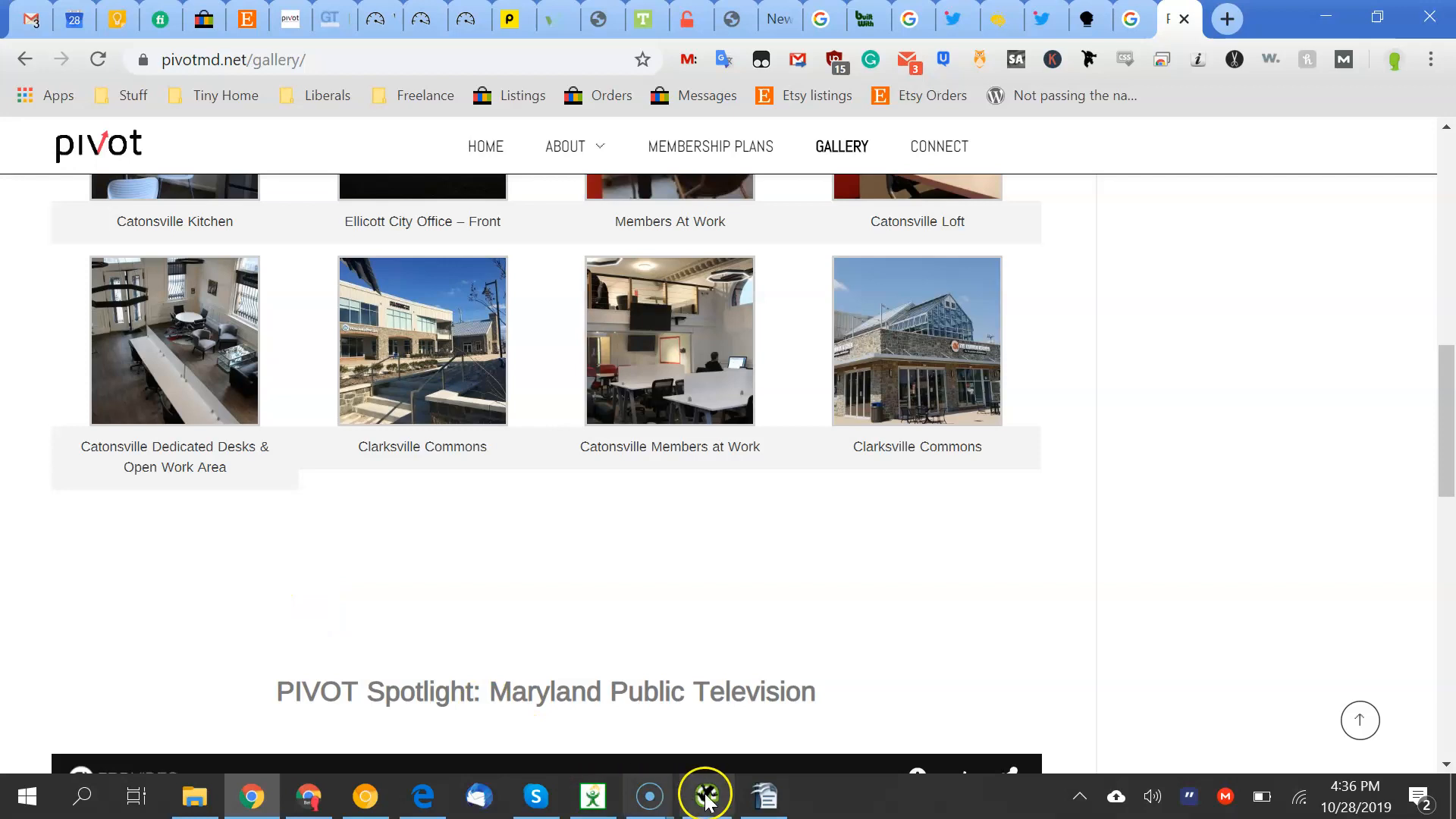
# Switch to Writer and copy the prntscr.com/ppbuli link from the "coworking space" note
pyautogui.click(761, 798)
pyautogui.click(574, 472)
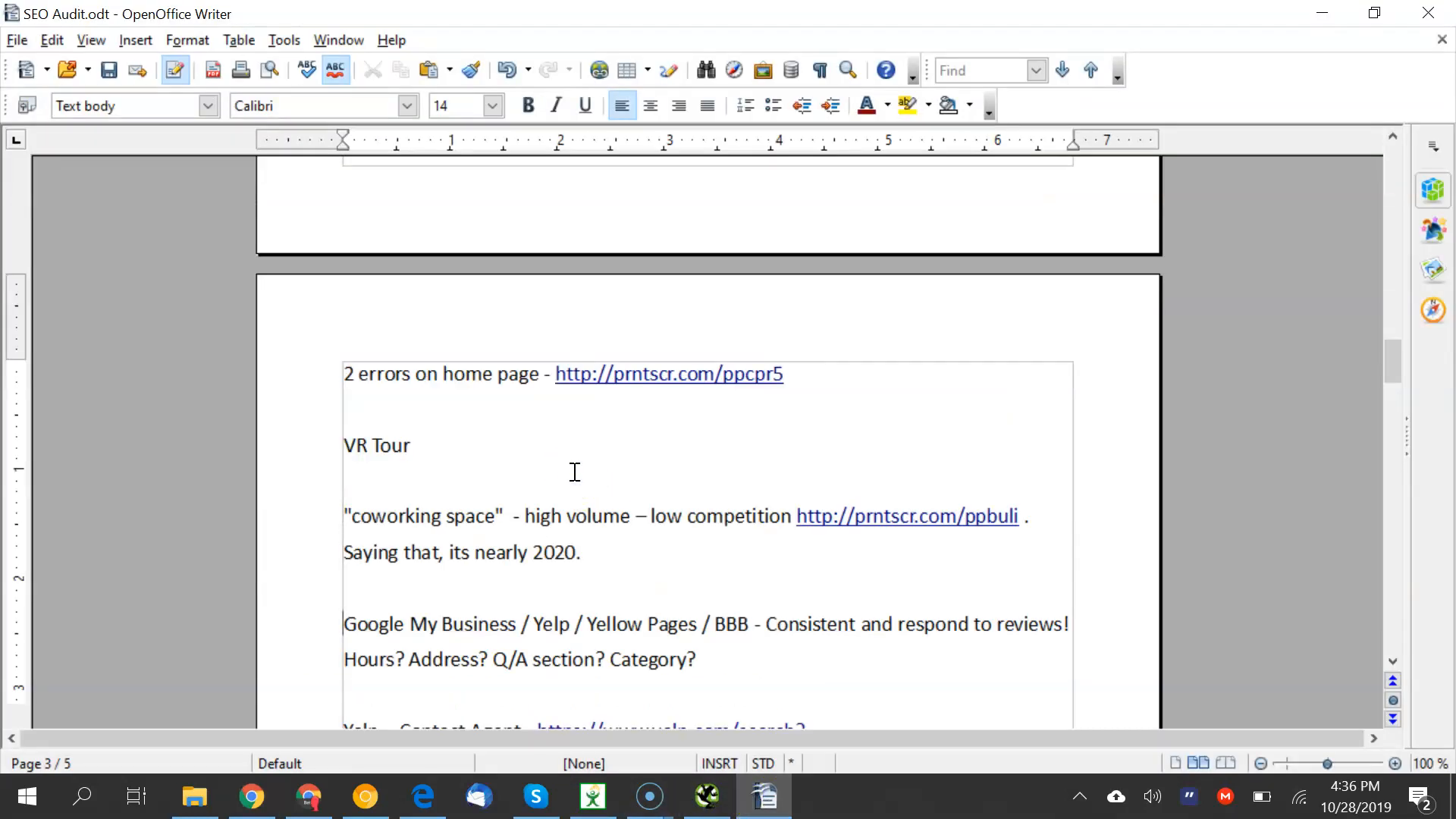
pyautogui.moveTo(793, 514); pyautogui.dragTo(1024, 522)
pyautogui.hotkey('ctrl', 'c')
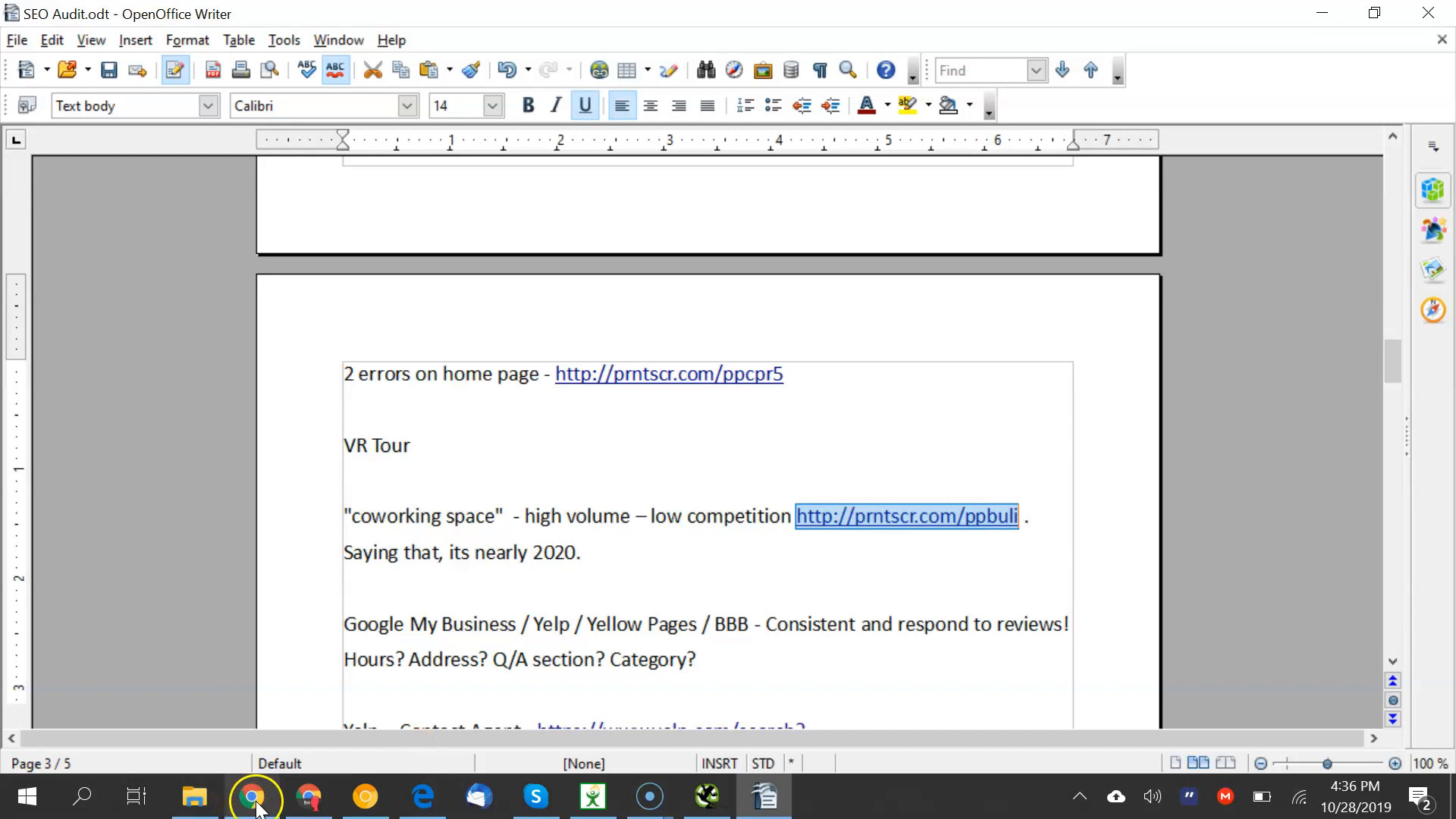
# Open the copied link in the current Chrome tab and examine the "coworking space" row in the keyword screenshot
pyautogui.click(252, 797)
pyautogui.click(265, 60)
pyautogui.hotkey('ctrl', 'v')
pyautogui.press('Return')
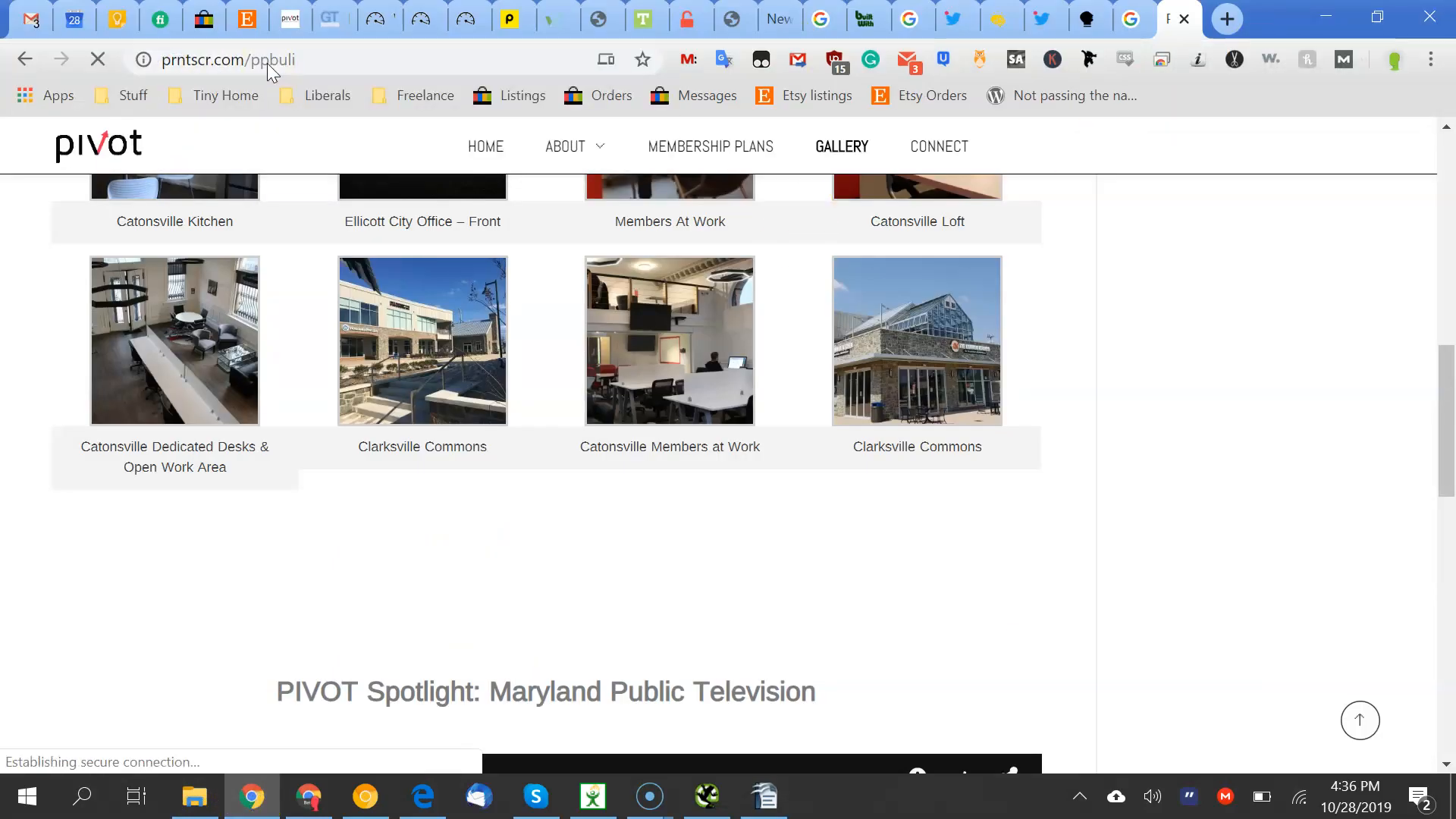
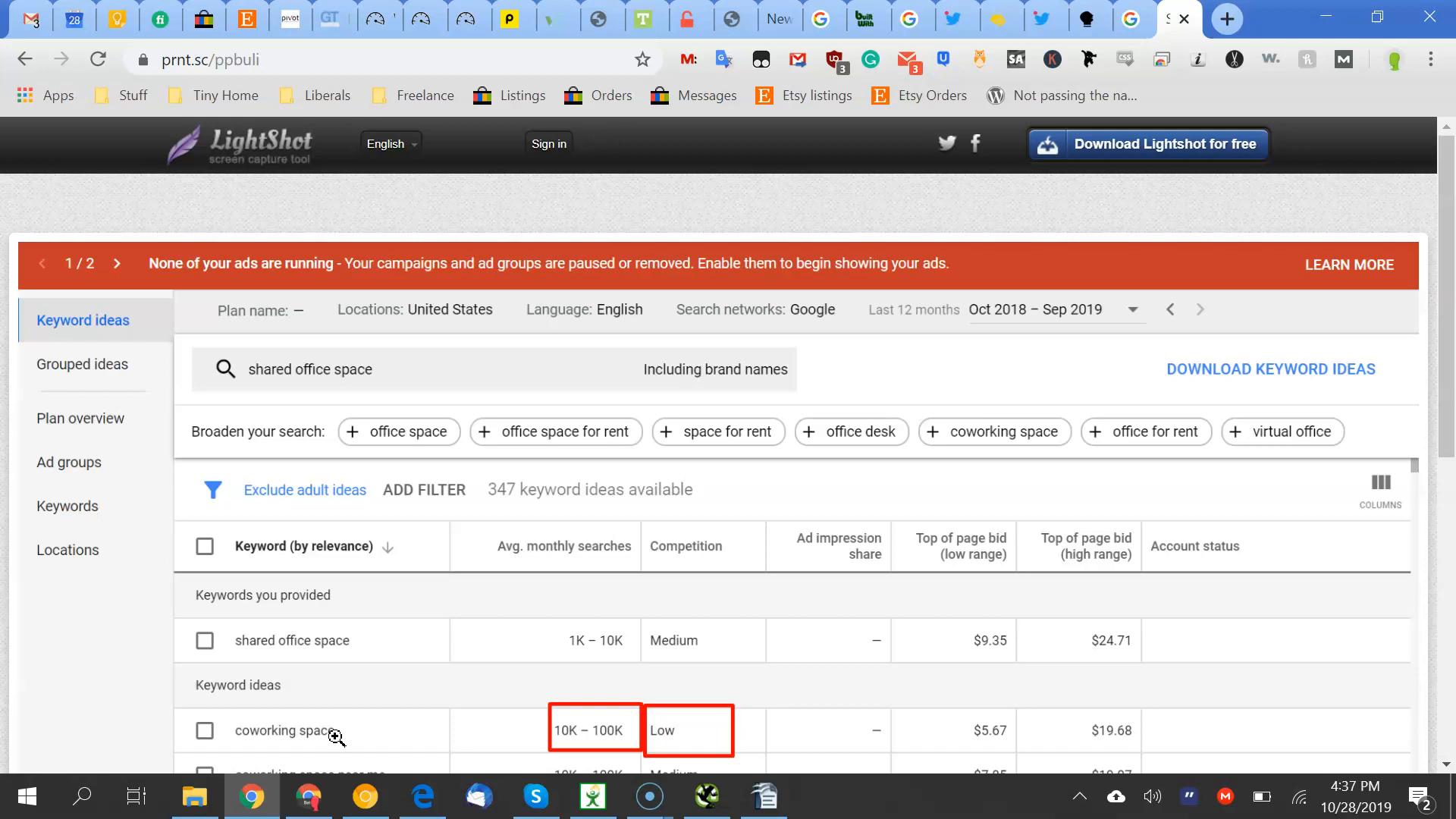
pyautogui.click(386, 741)
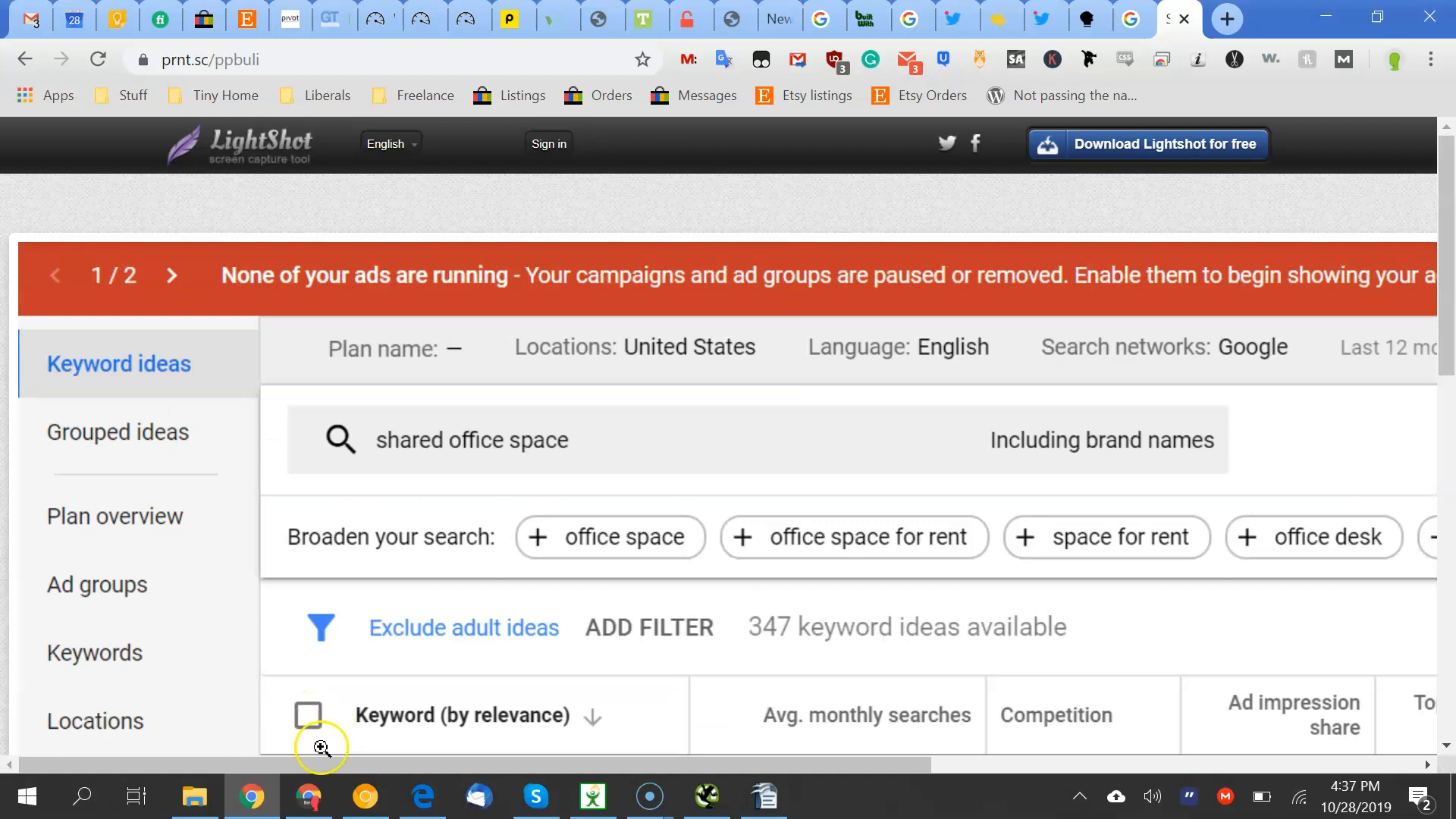
pyautogui.click(645, 468)
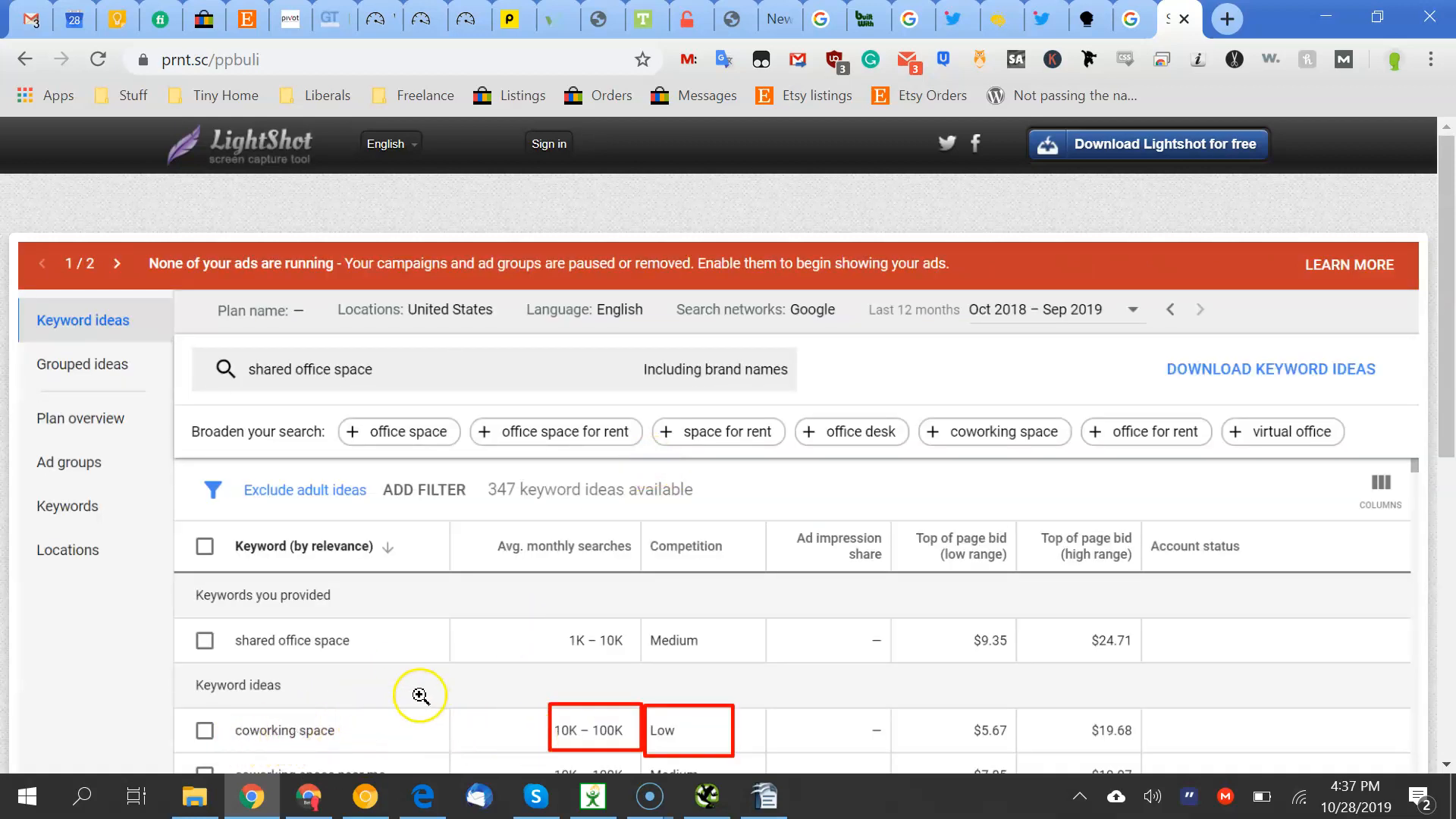
# Switch back to Writer and review the Google My Business and Yelp notes that follow the "coworking space" item
pyautogui.click(766, 795)
pyautogui.click(596, 445)
pyautogui.press('Down')
pyautogui.press('Down')
pyautogui.press('Down')
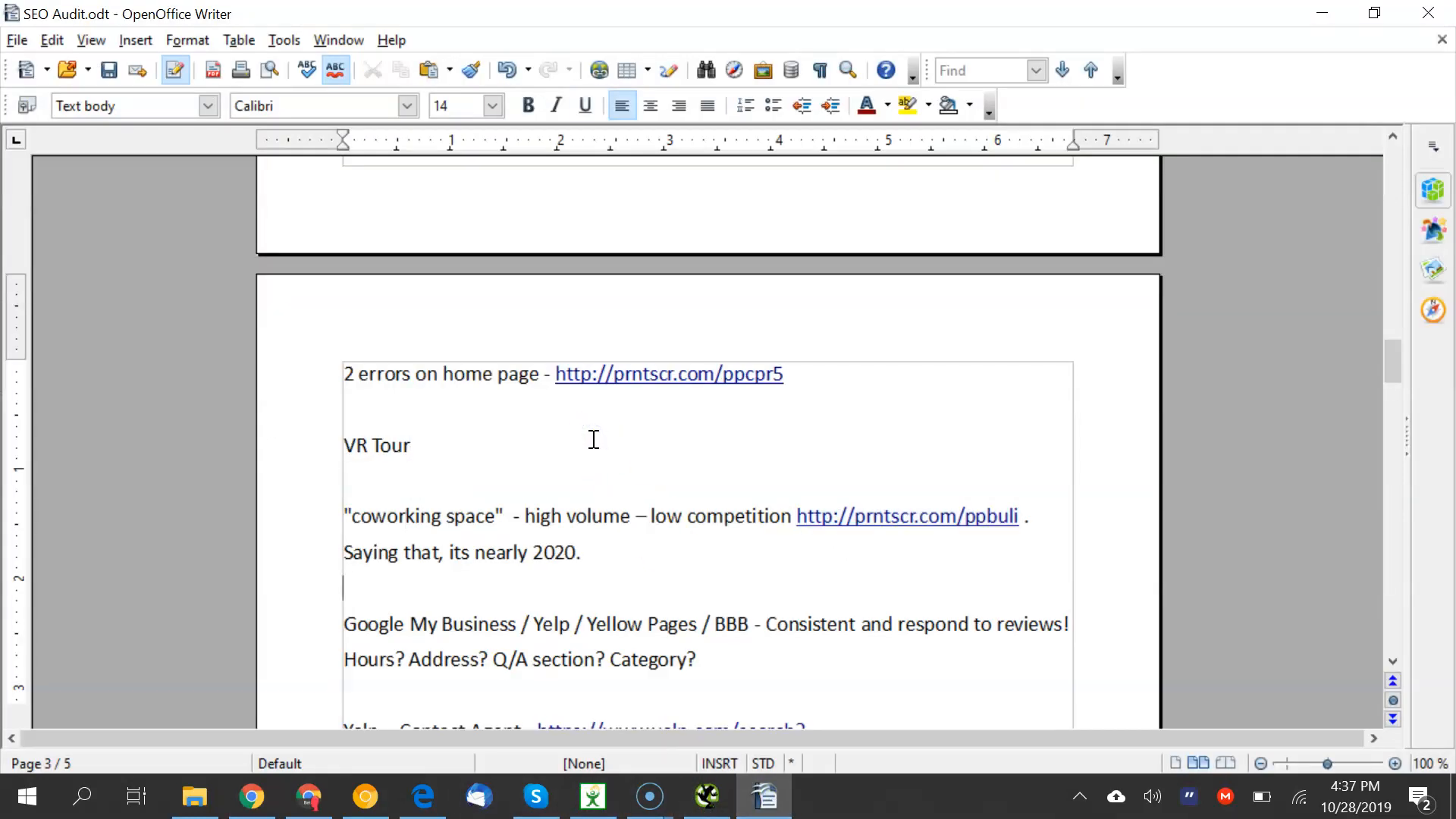
pyautogui.scroll(-4, 594, 440)
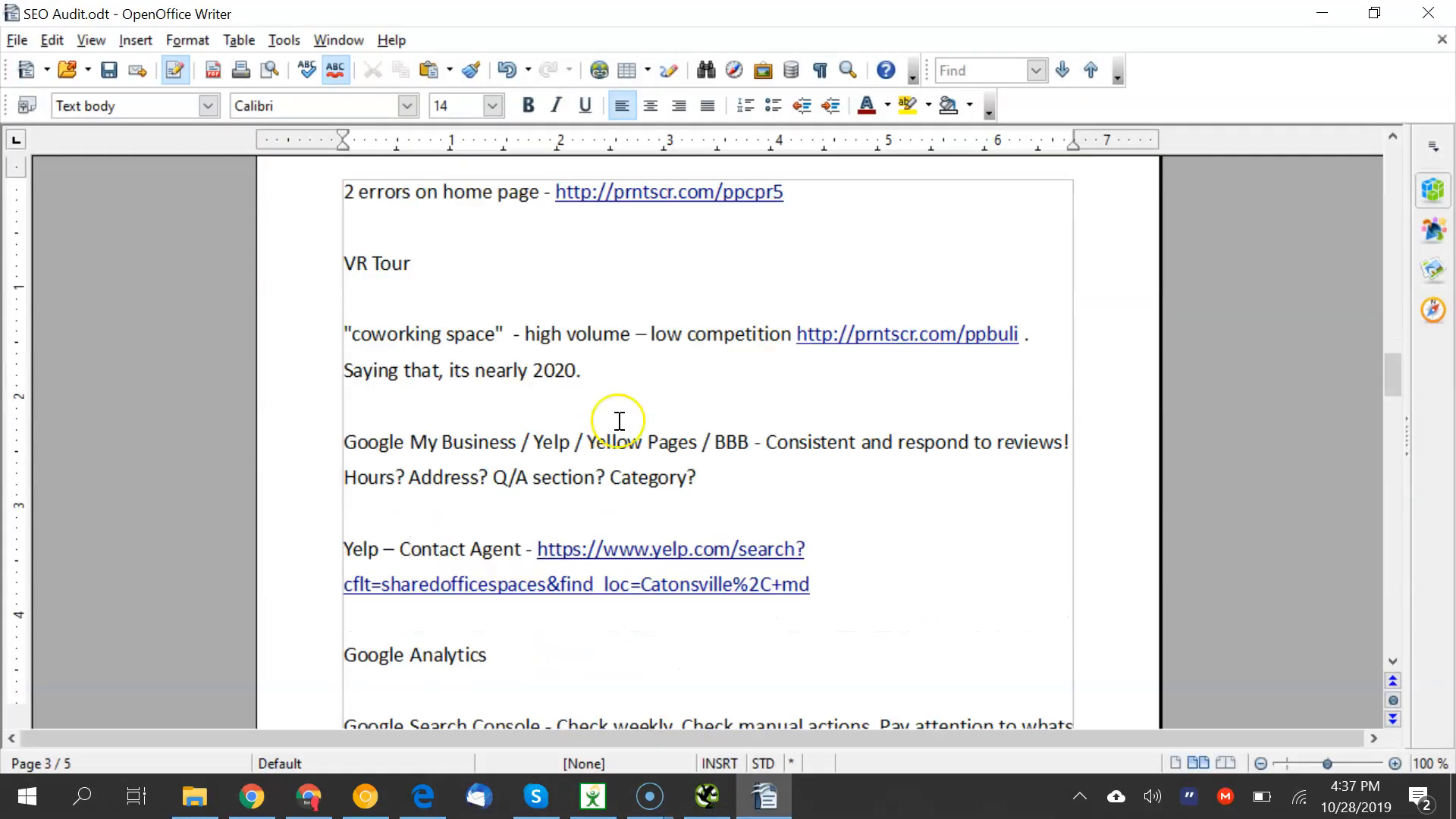
# Review the "its nearly 2020" remark and the Google My Business note's hours, address, Q/A section and category points
pyautogui.click(376, 372)
pyautogui.moveTo(376, 372); pyautogui.dragTo(581, 373)
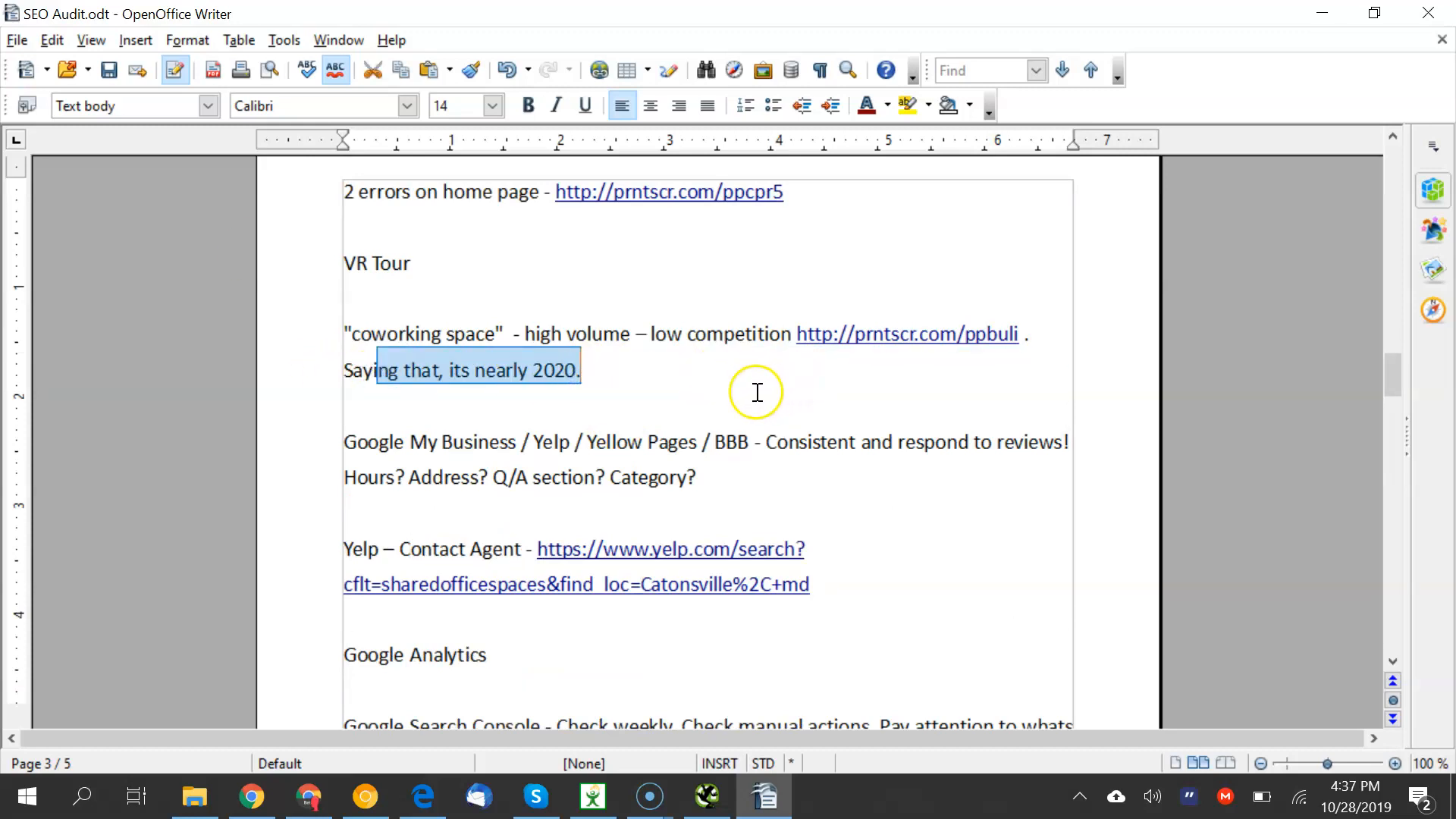
pyautogui.click(666, 371)
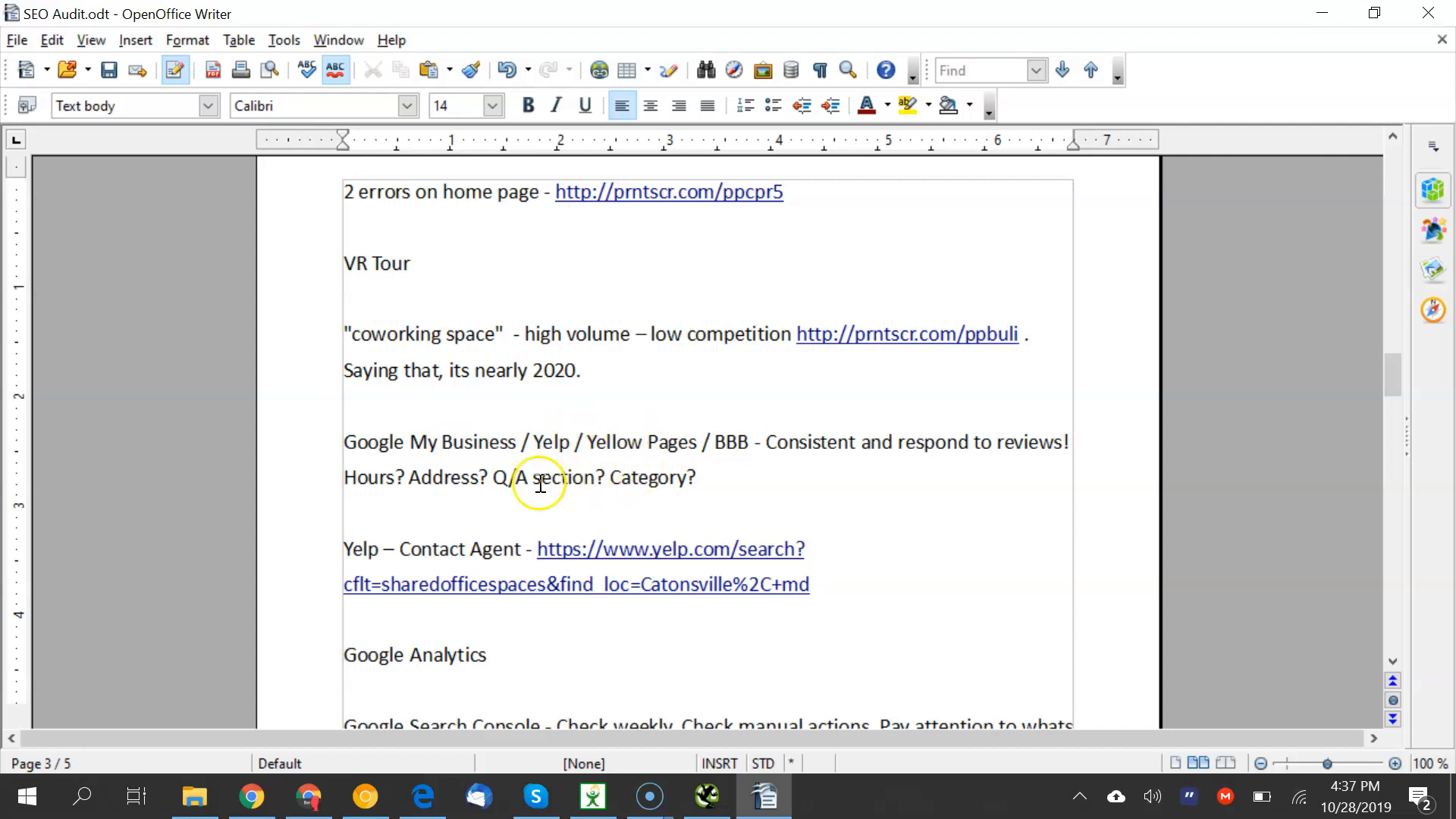
pyautogui.click(613, 477)
# Copy the Yelp "Contact Agent" search link from the notes and open it in a new Chrome tab
pyautogui.moveTo(537, 547); pyautogui.dragTo(823, 589)
pyautogui.hotkey('ctrl', 'c')
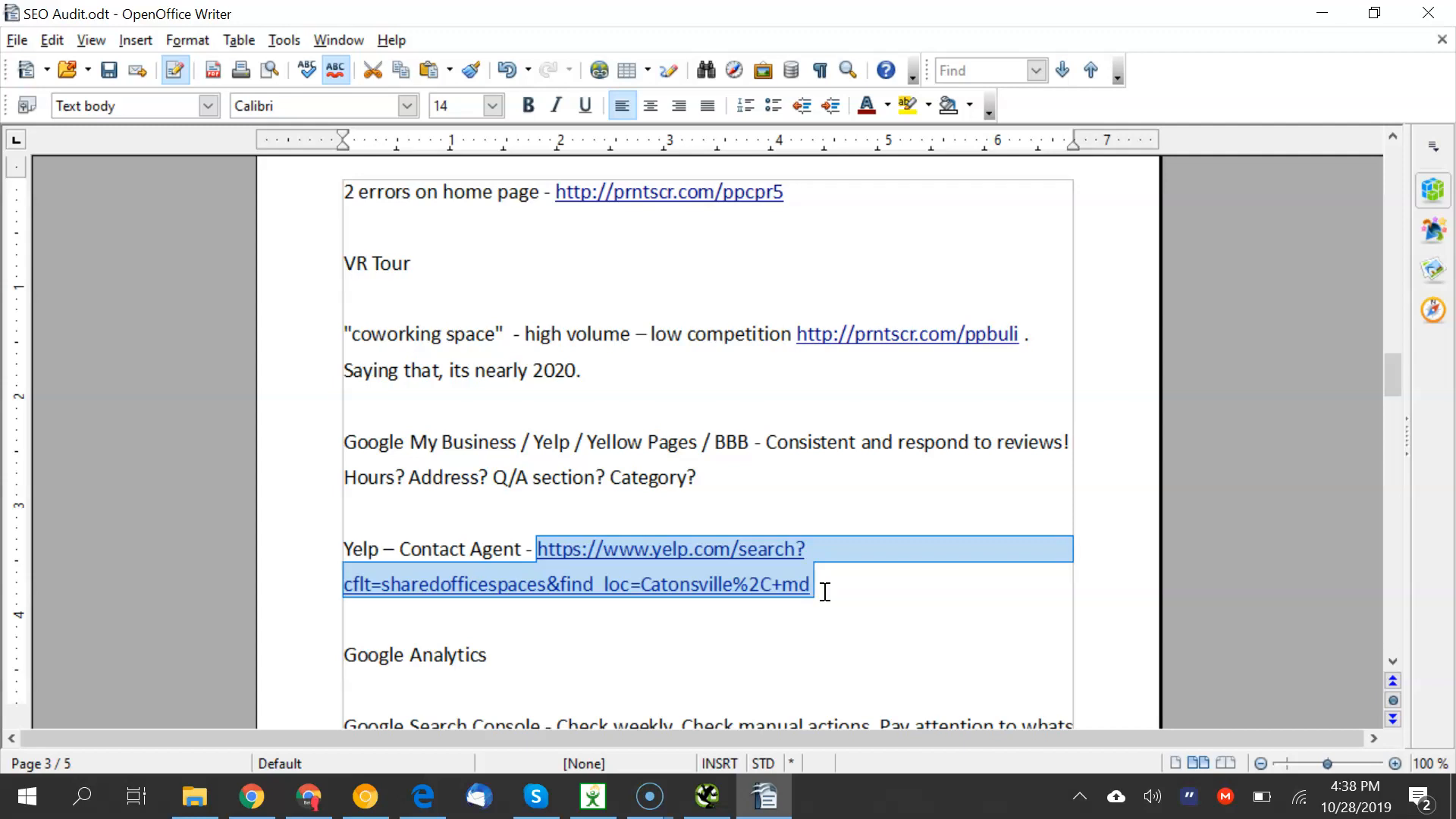
pyautogui.click(254, 797)
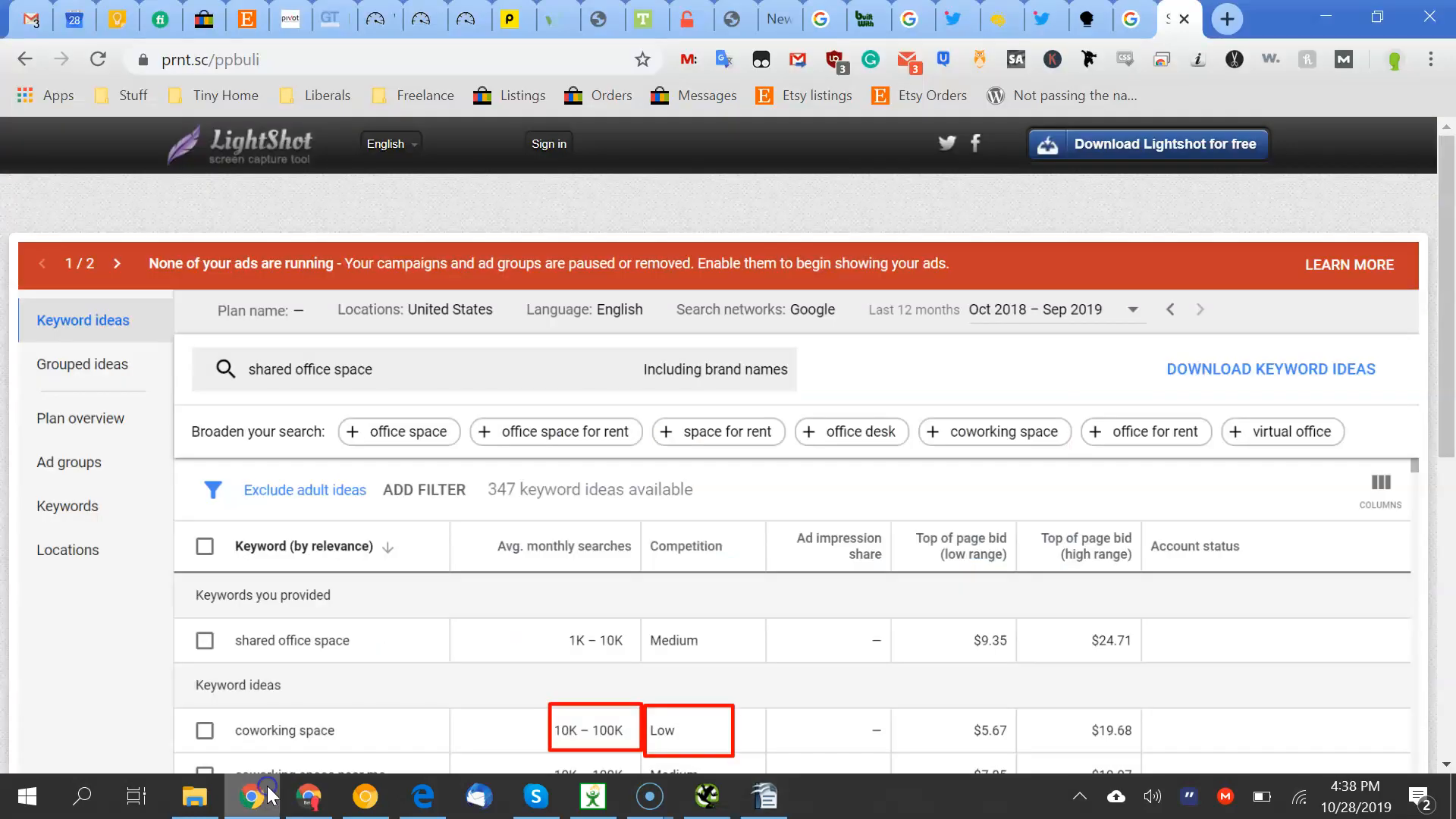
pyautogui.click(1226, 19)
pyautogui.hotkey('ctrl', 'v')
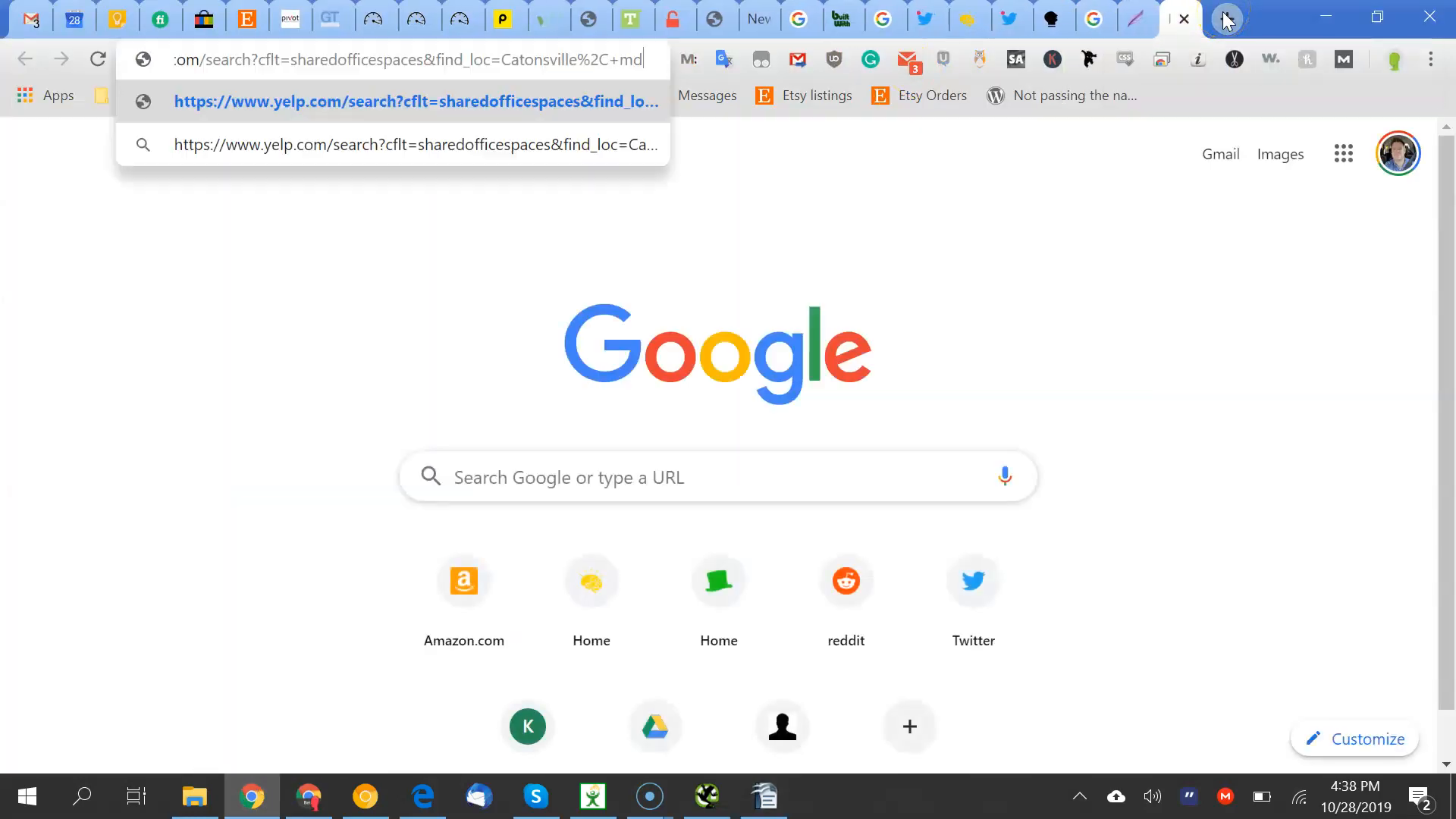
pyautogui.press('Return')
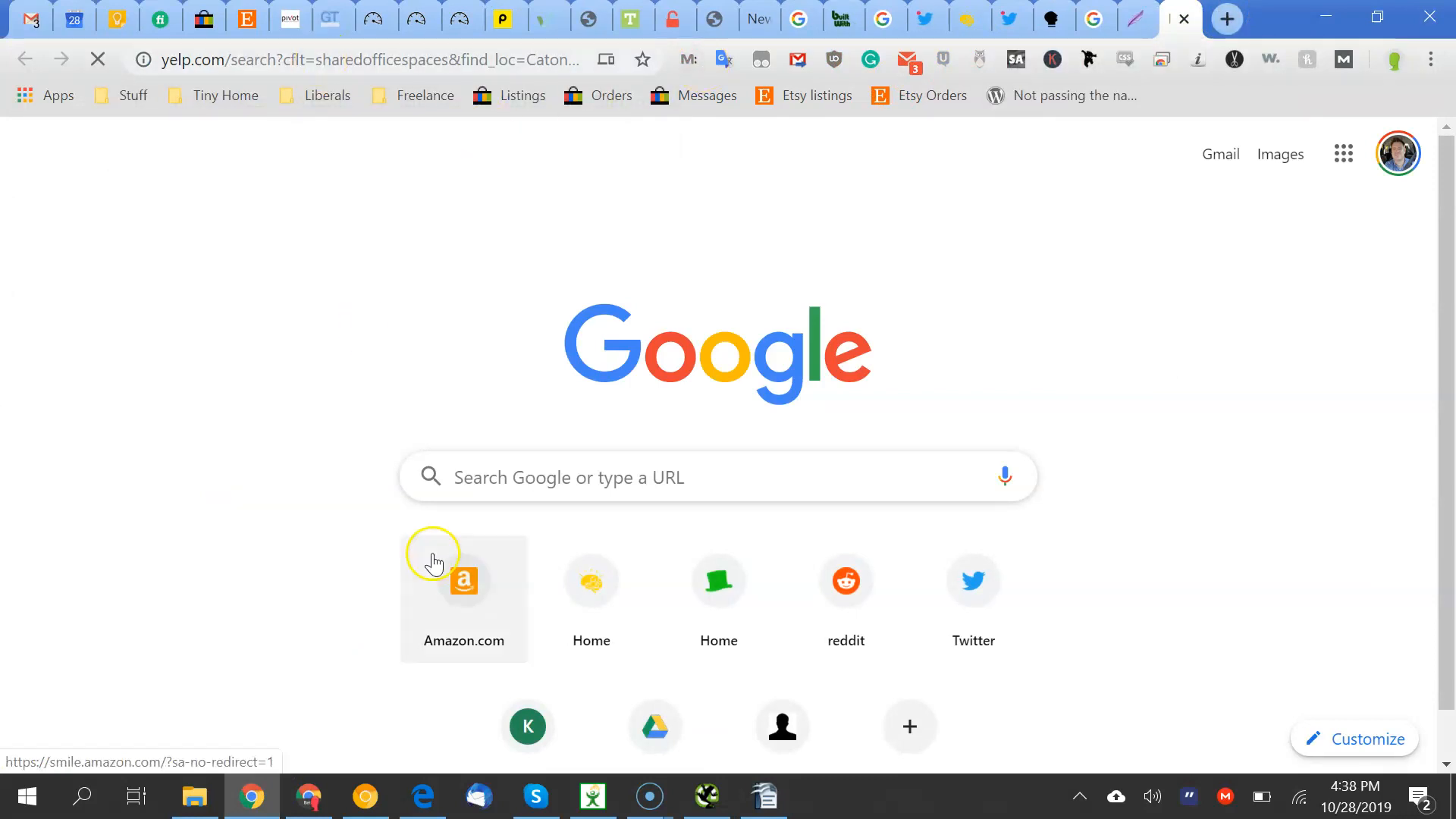
# Glance back at the Writer notes, return to Chrome and compare the Yelp listings' Contact Agent options and response times, highlighting Pivot - Catonsville's
pyautogui.click(764, 796)
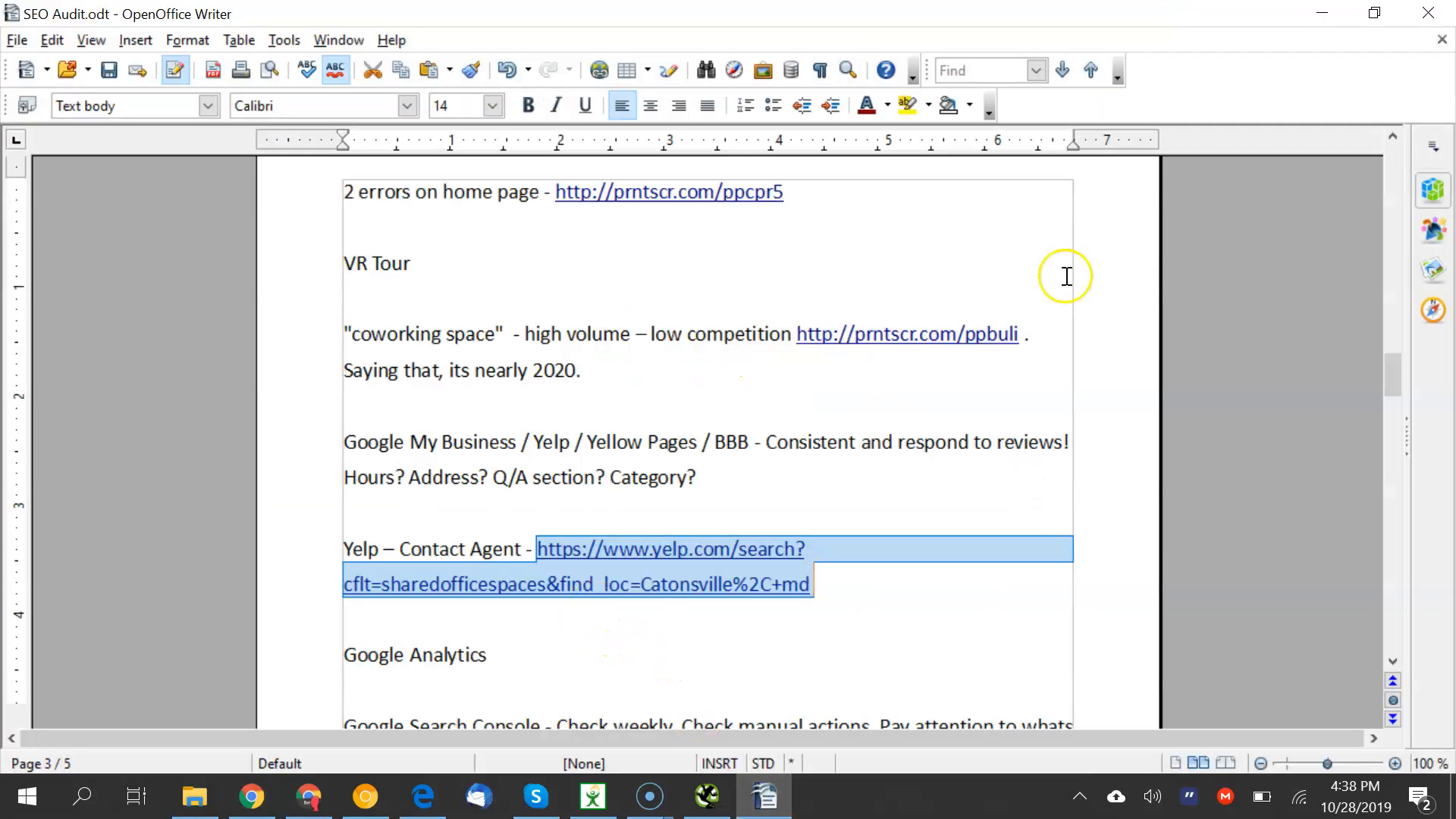
pyautogui.click(252, 797)
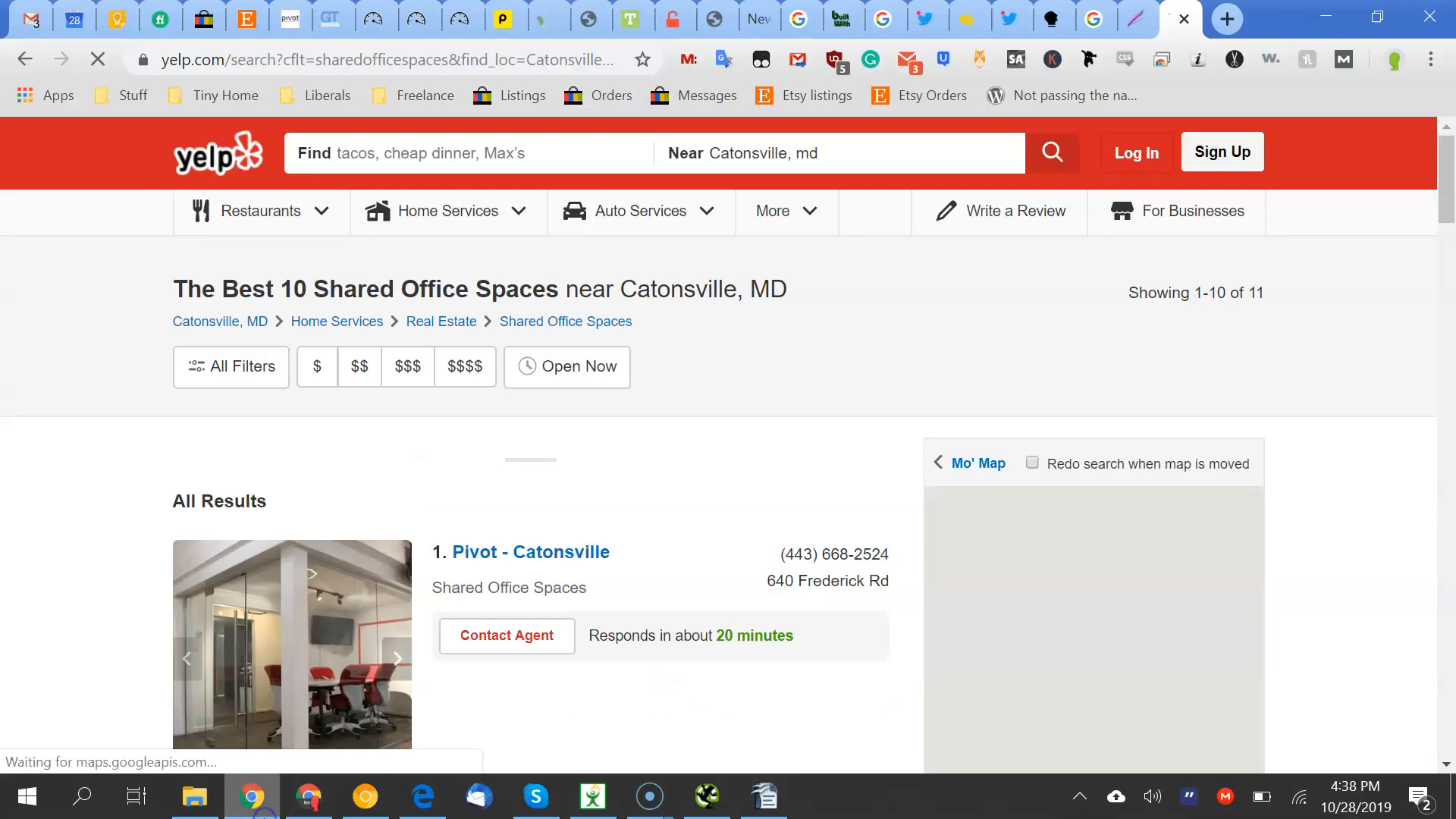
pyautogui.scroll(-5, 107, 494)
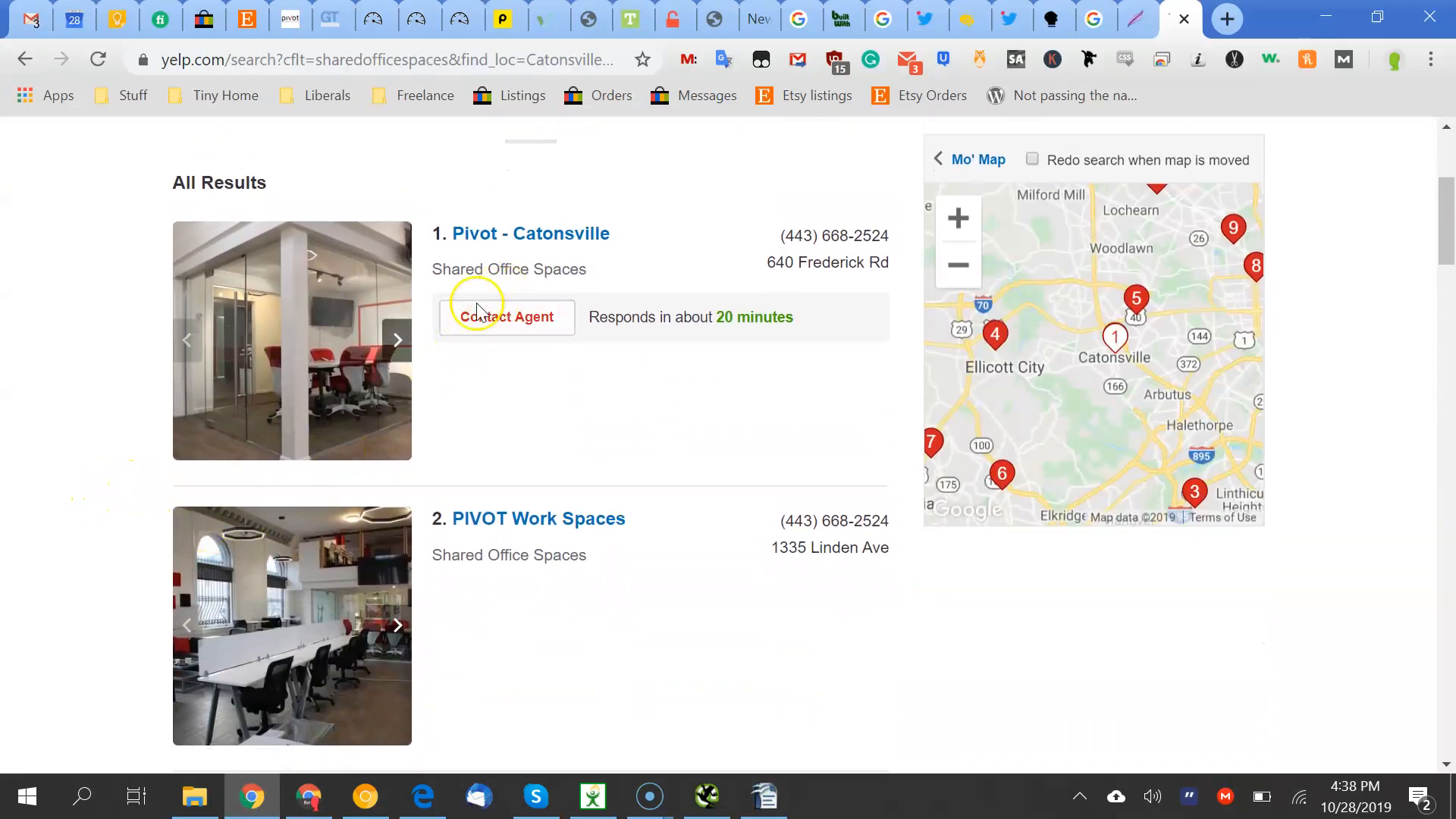
pyautogui.scroll(-5, 527, 332)
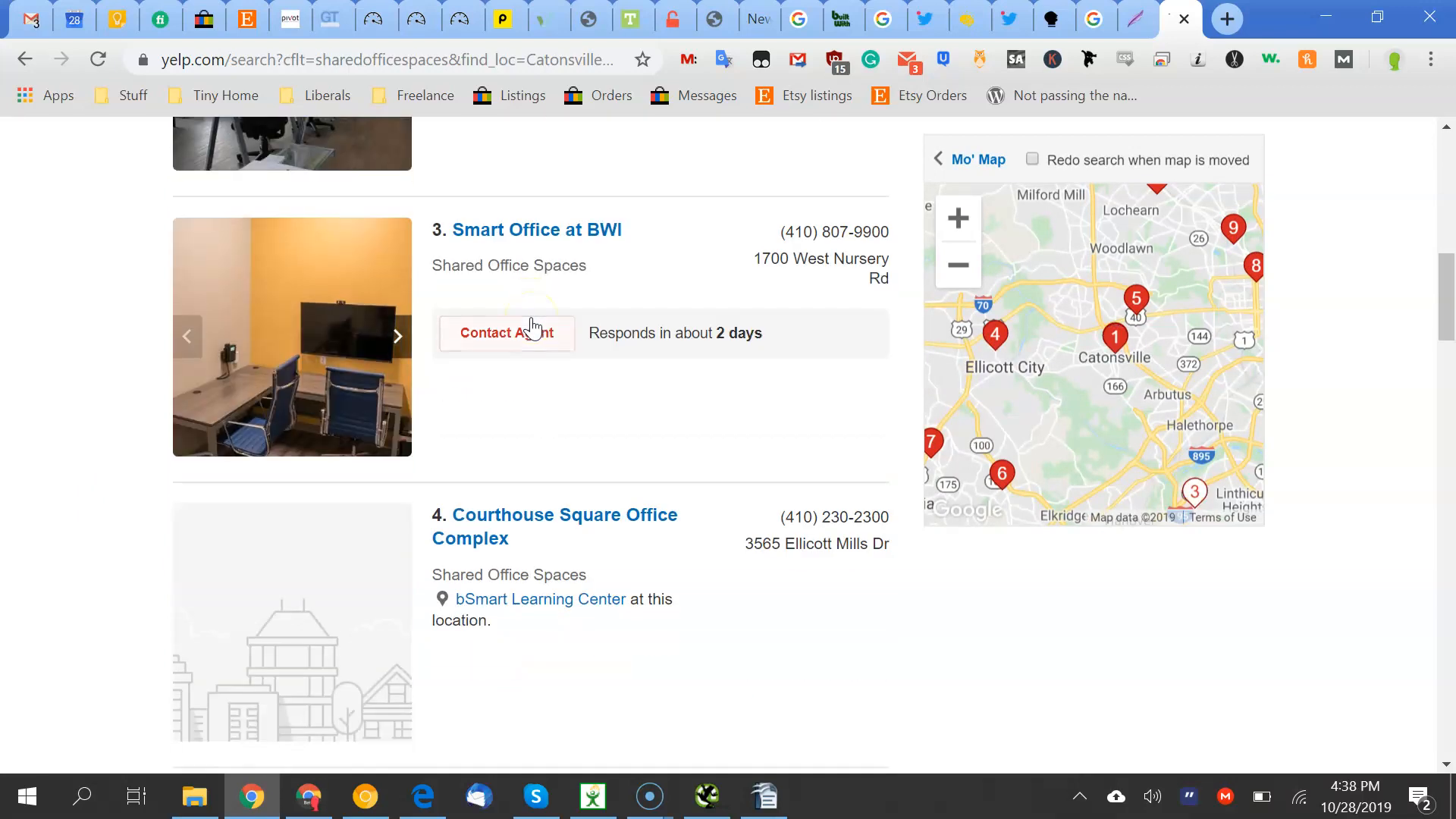
pyautogui.scroll(6, 489, 304)
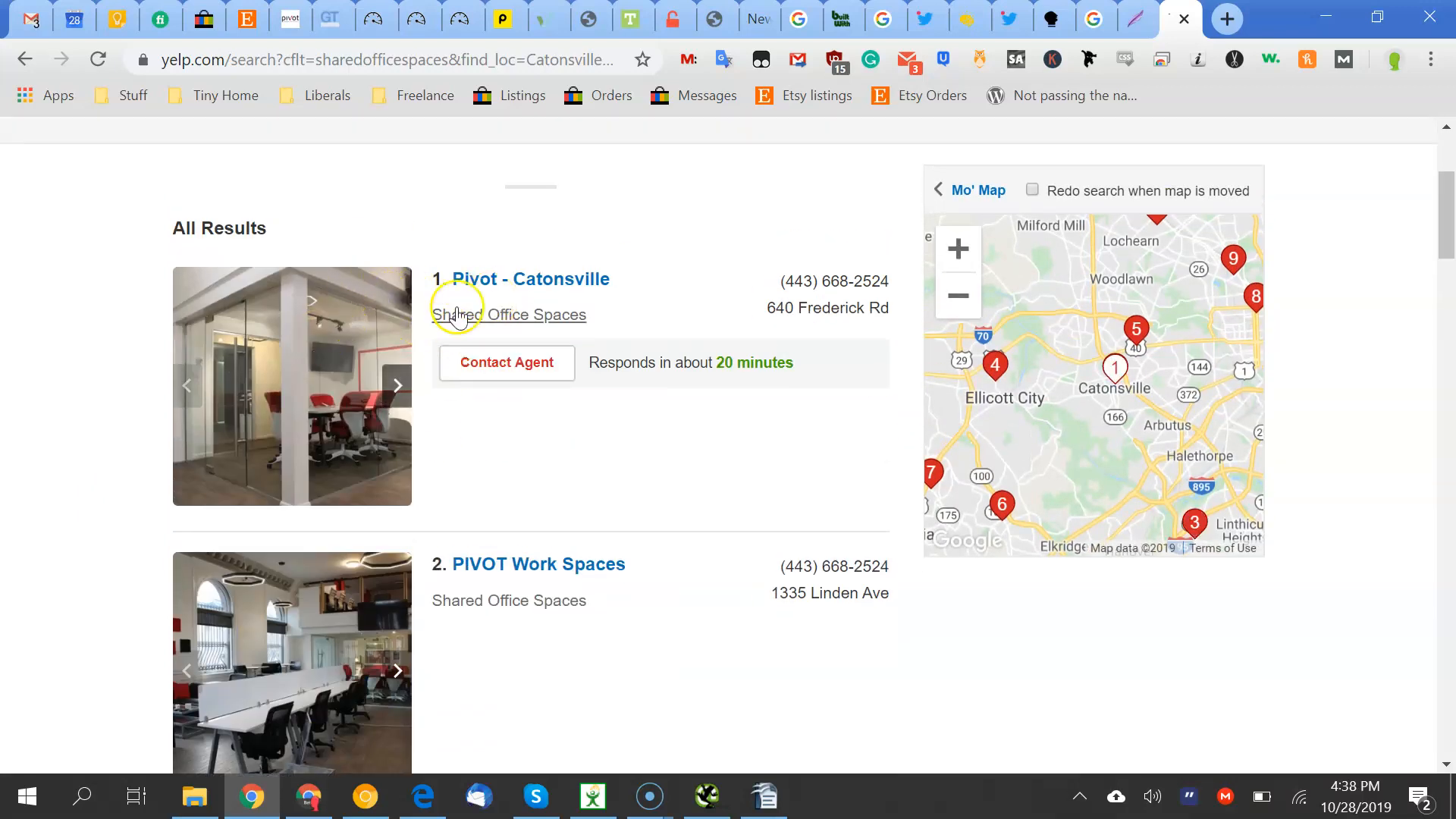
pyautogui.scroll(-7, 531, 357)
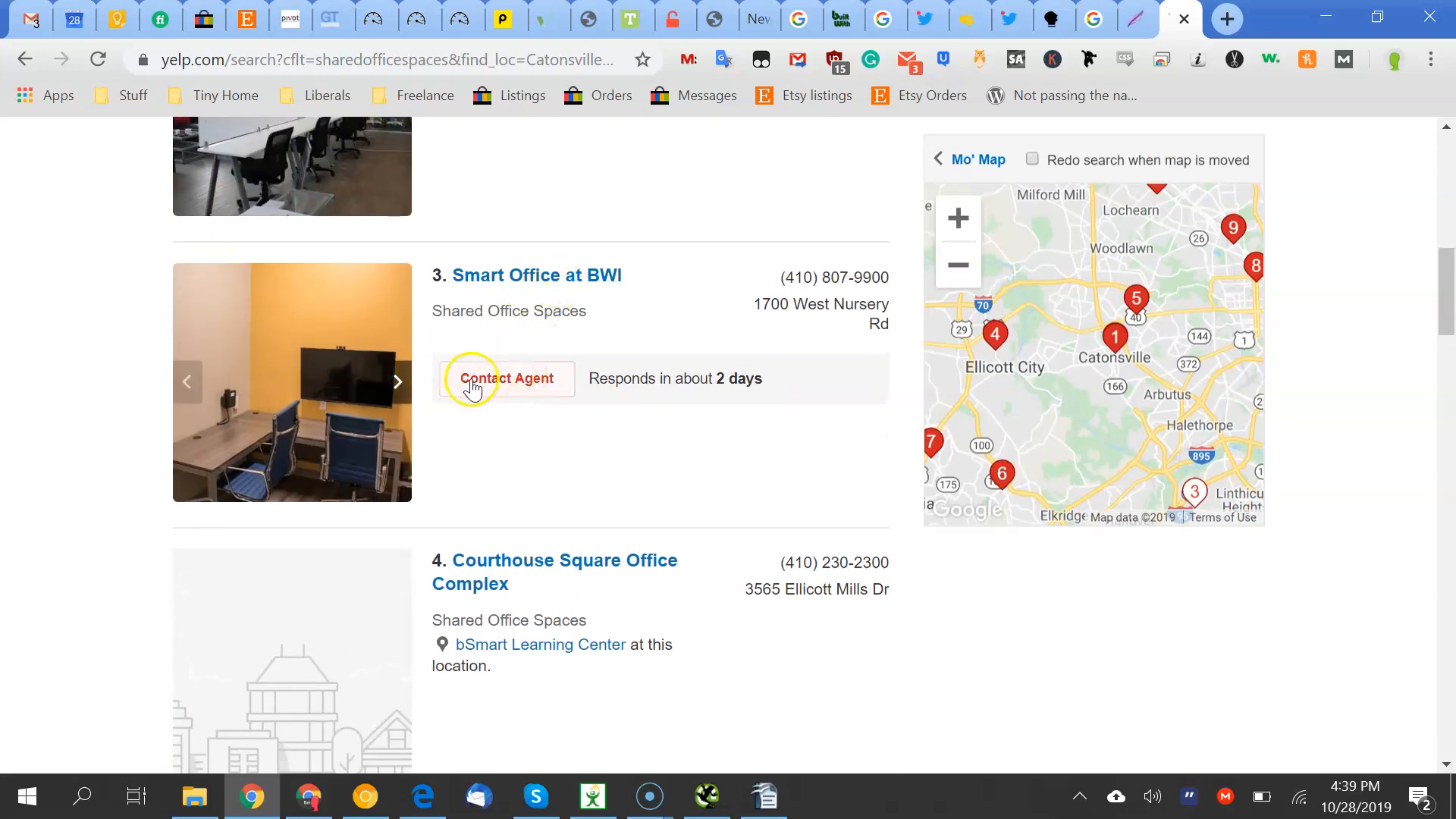
pyautogui.scroll(7, 497, 393)
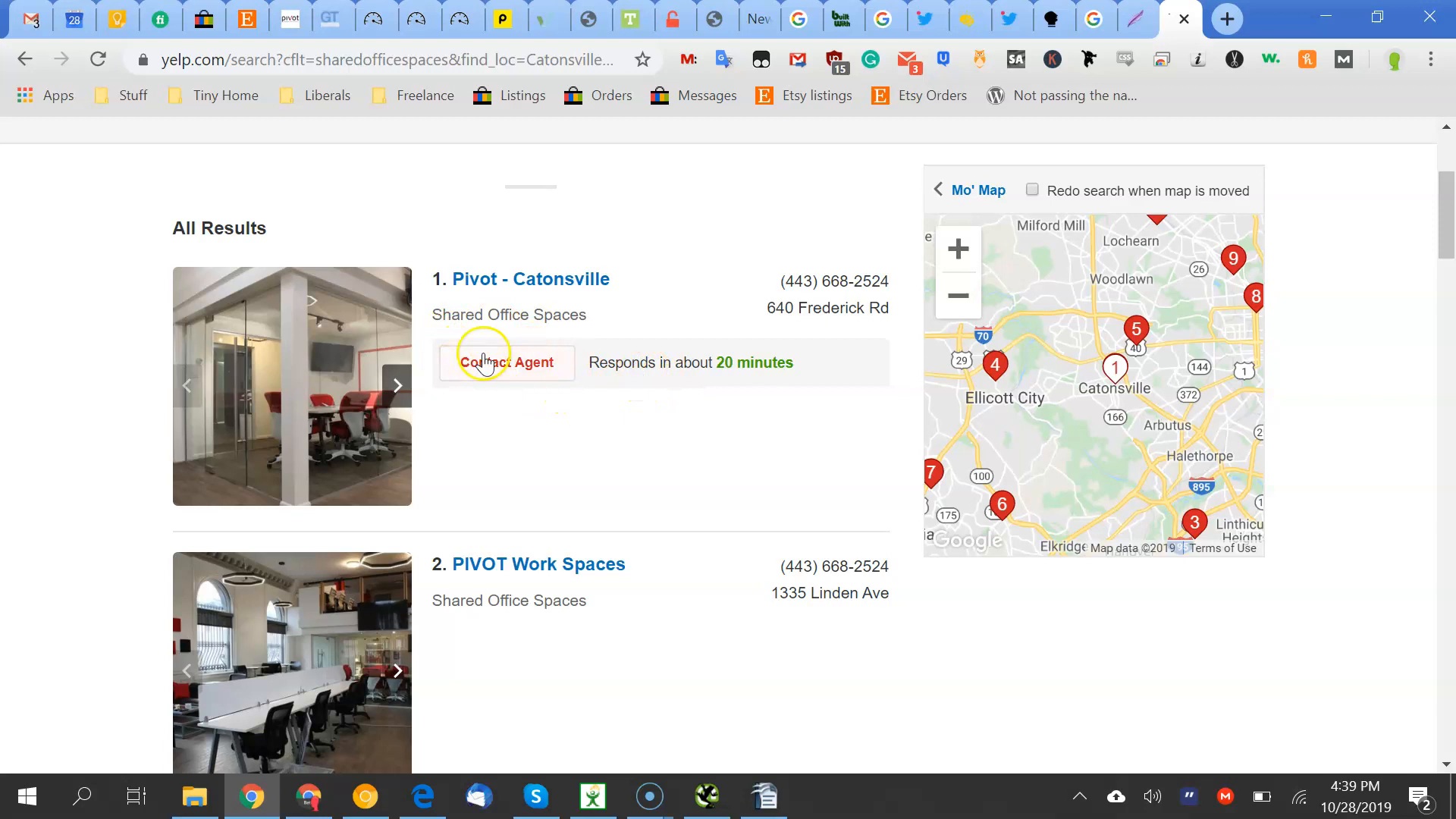
pyautogui.moveTo(663, 363); pyautogui.dragTo(772, 373)
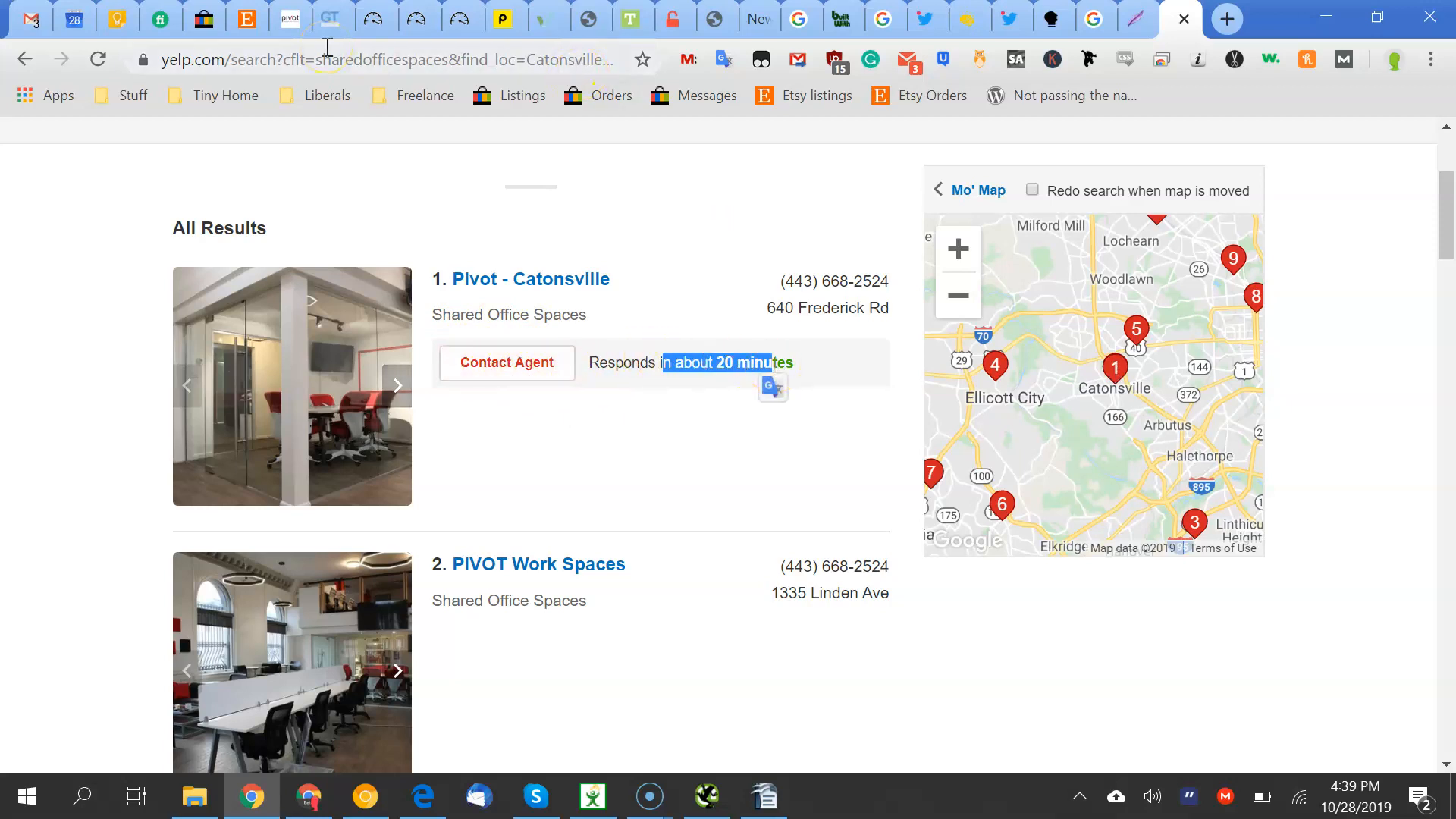
# Switch to Writer and review the Google Analytics and Google Search Console notes, highlighting the question about submitting the sitemap
pyautogui.click(764, 797)
pyautogui.click(408, 597)
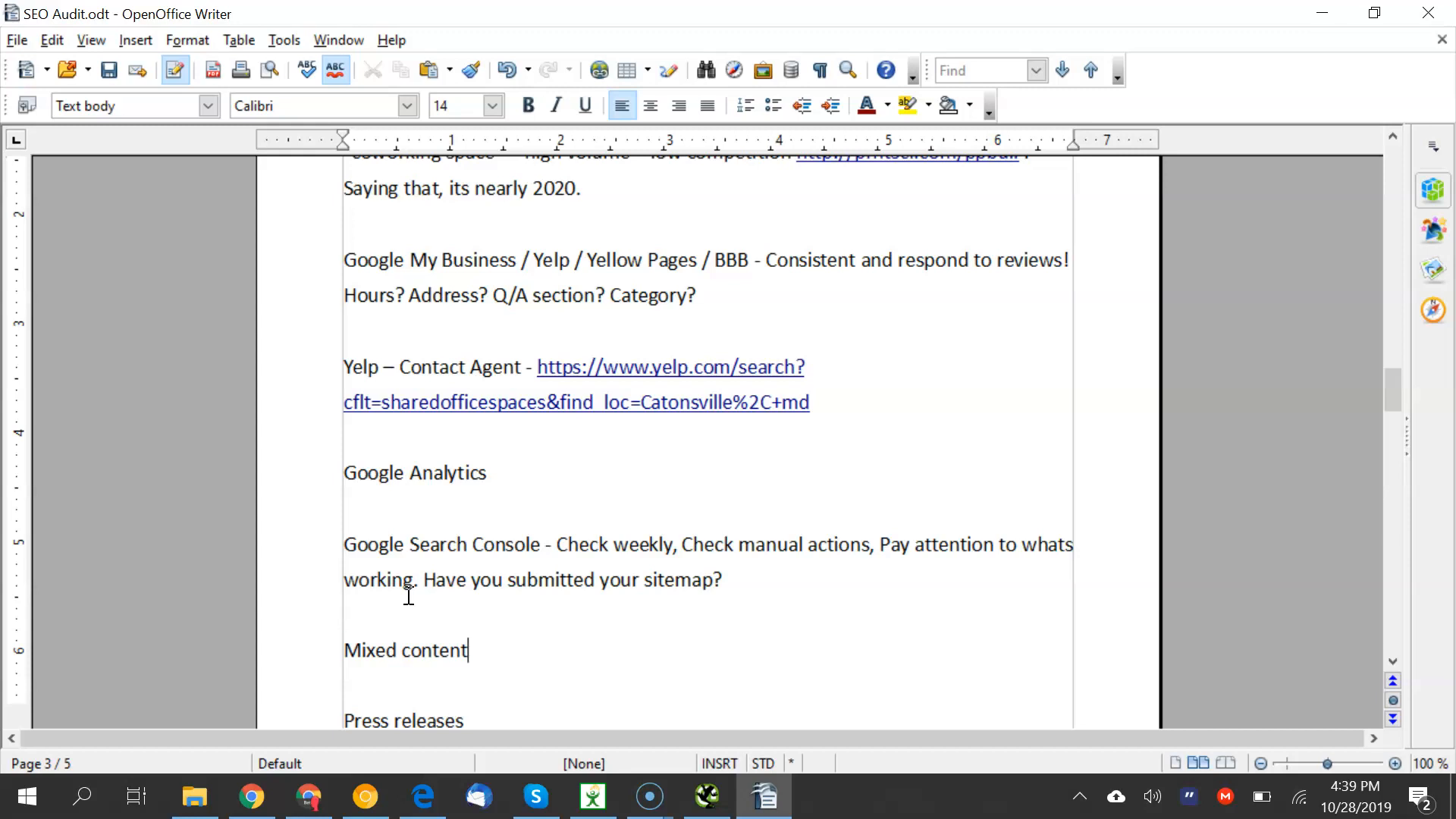
pyautogui.moveTo(357, 472); pyautogui.dragTo(490, 474)
pyautogui.click(469, 511)
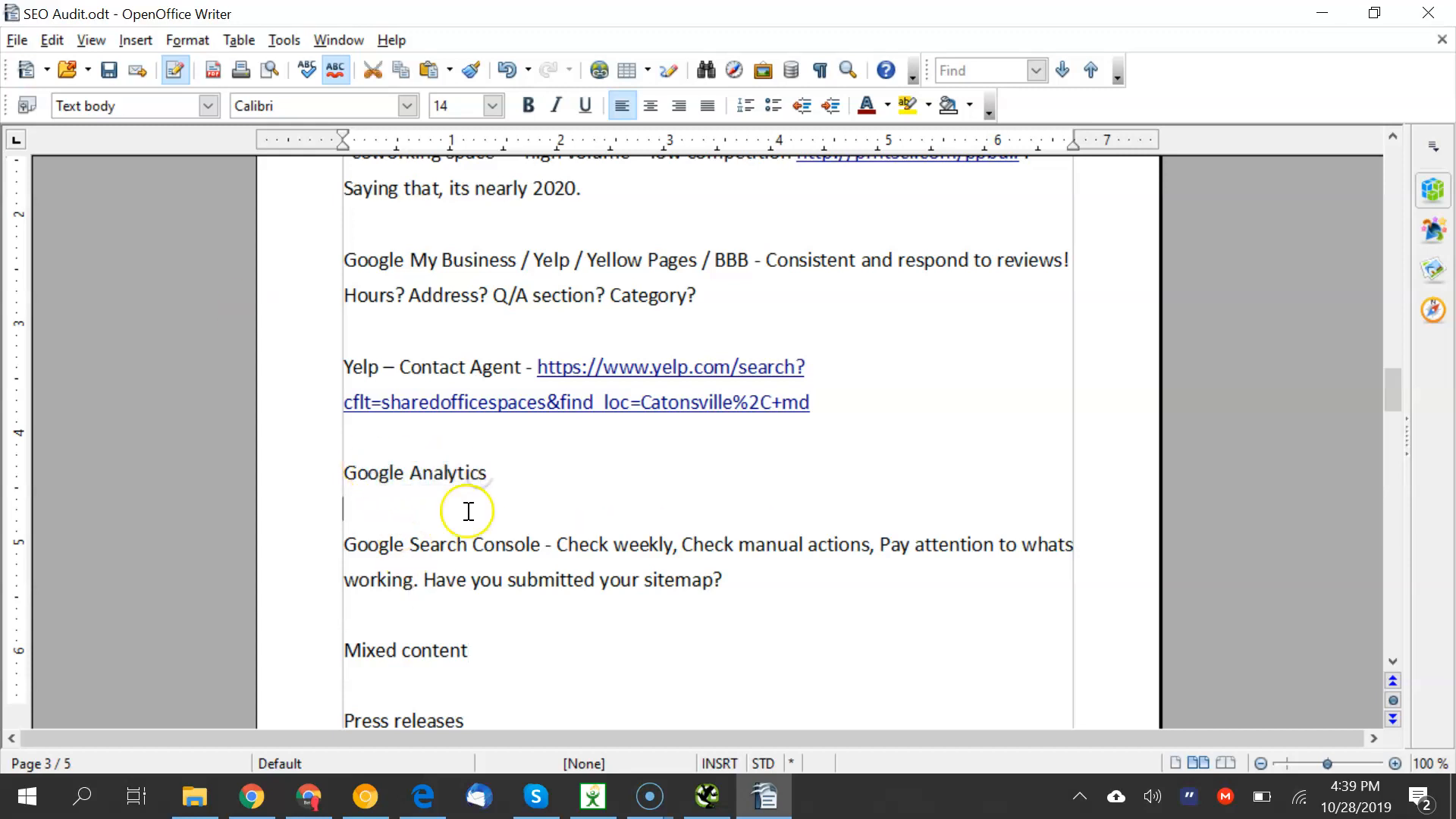
pyautogui.press('Down')
pyautogui.press('Down')
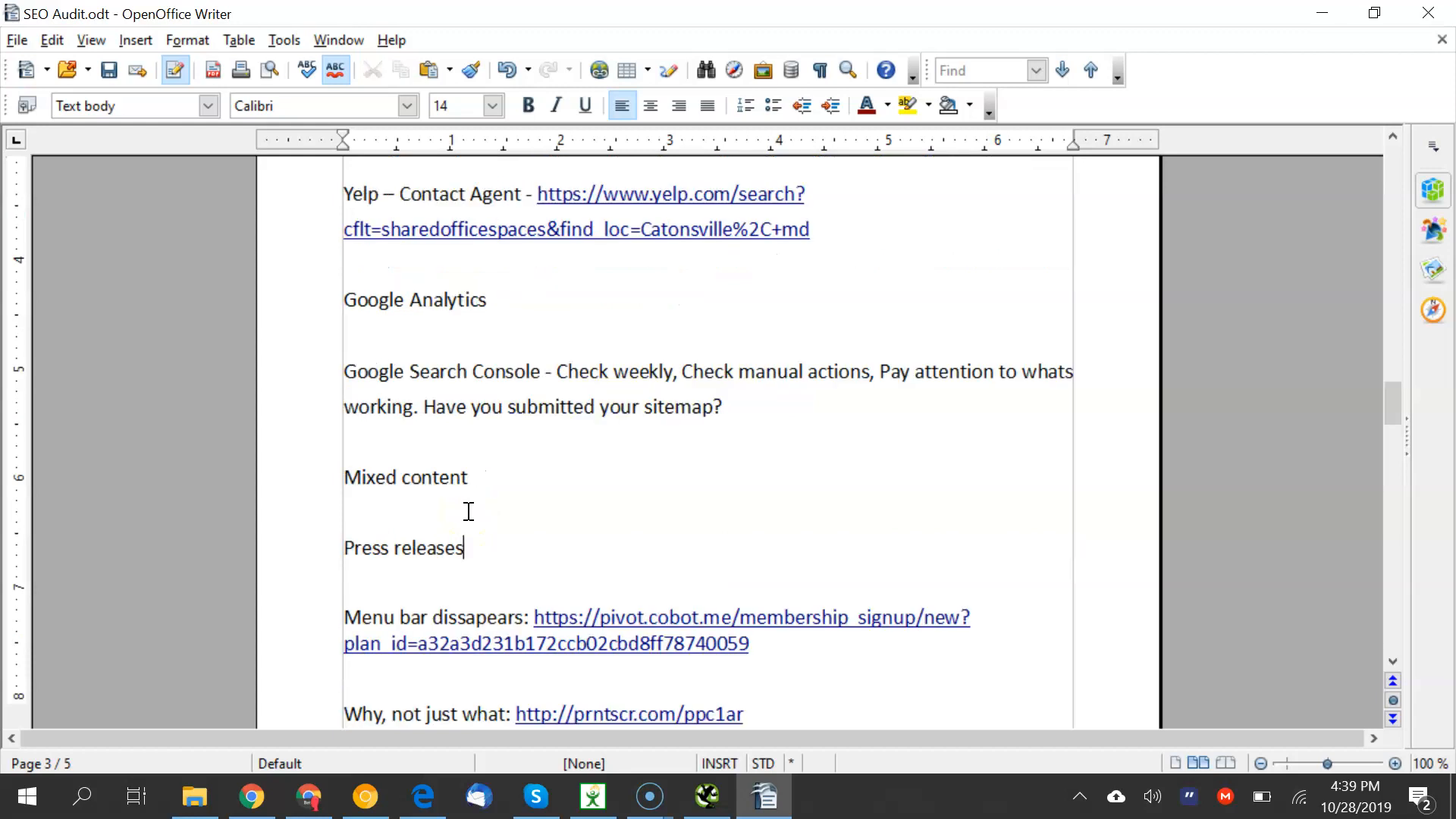
pyautogui.click(587, 377)
pyautogui.moveTo(445, 407); pyautogui.dragTo(731, 403)
pyautogui.click(732, 404)
# Switch to Chrome and compare the address-bar security indicators of the Why No Padlock, Pivot and Interesting Answers pages, highlighting Pivot's https prefix
pyautogui.click(251, 796)
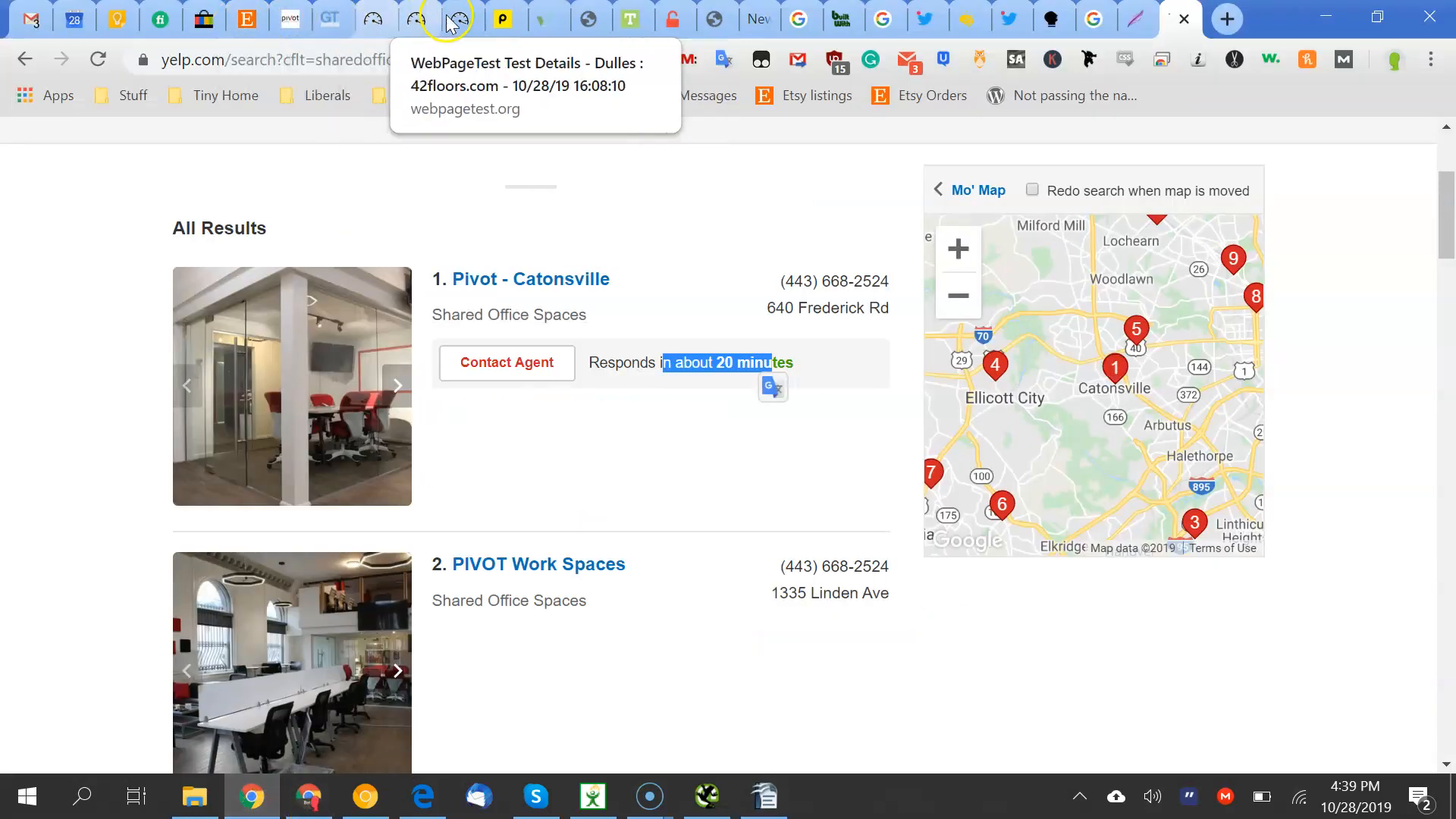
pyautogui.click(672, 19)
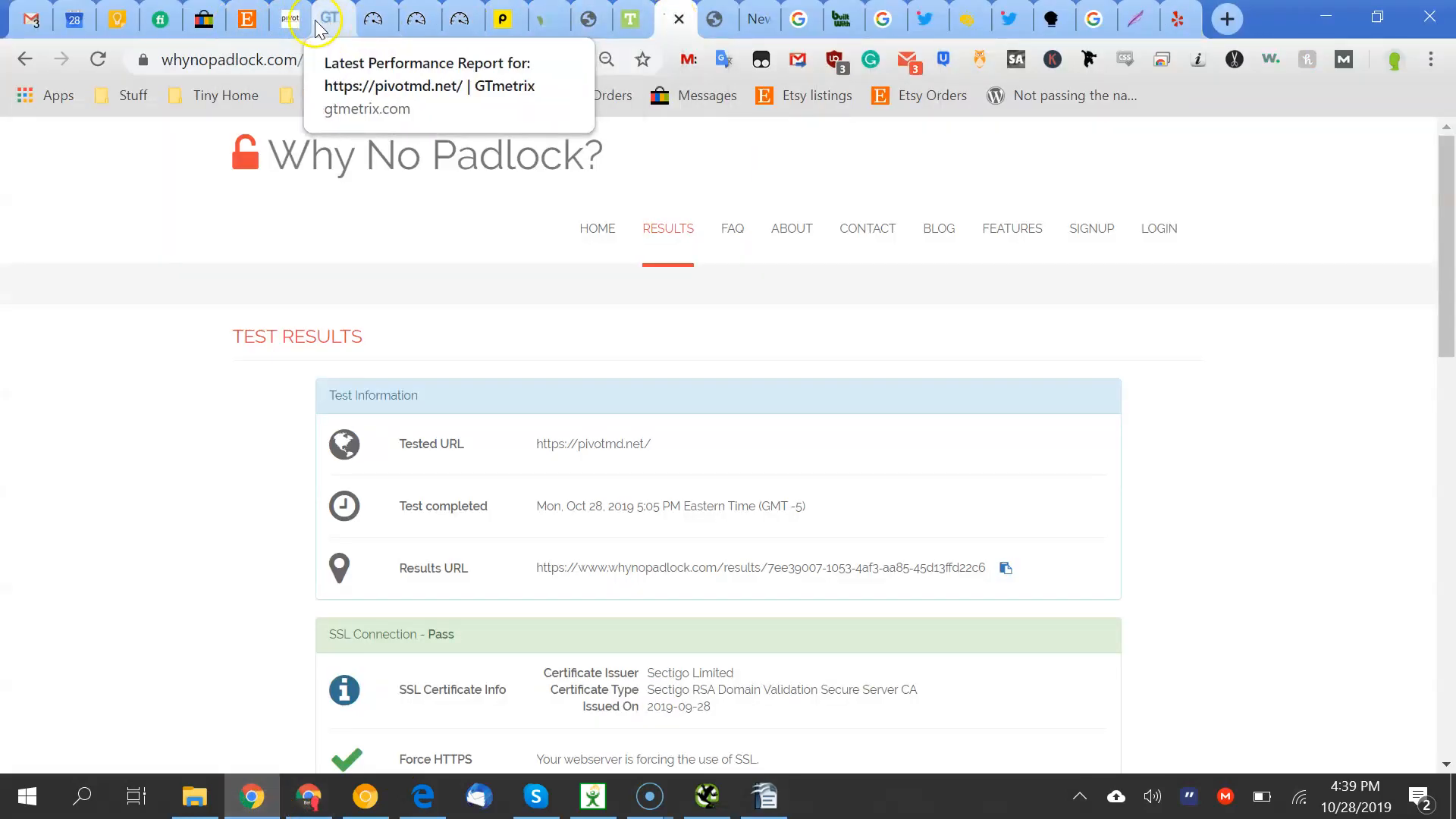
pyautogui.click(291, 19)
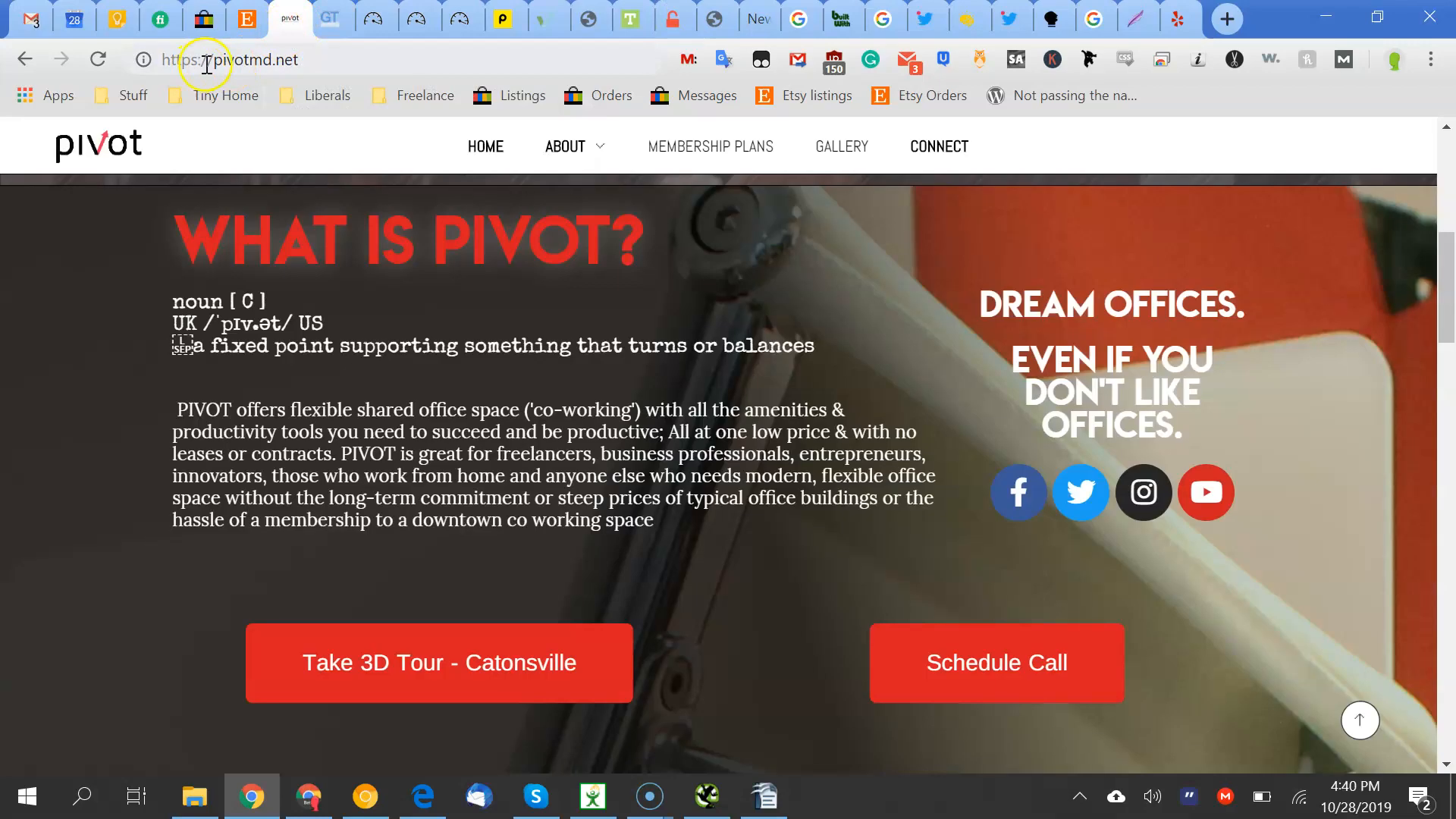
pyautogui.click(965, 19)
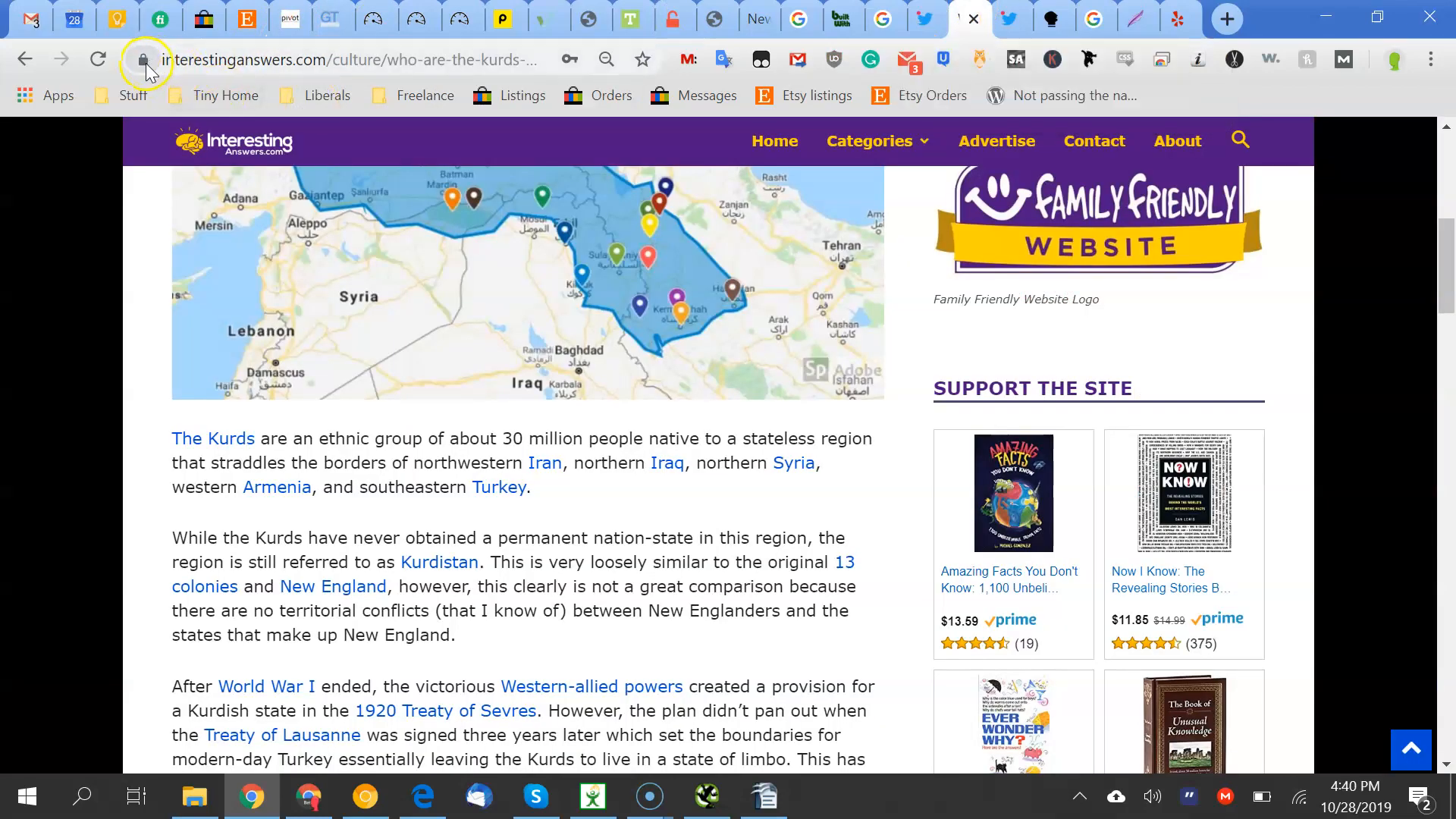
pyautogui.click(286, 29)
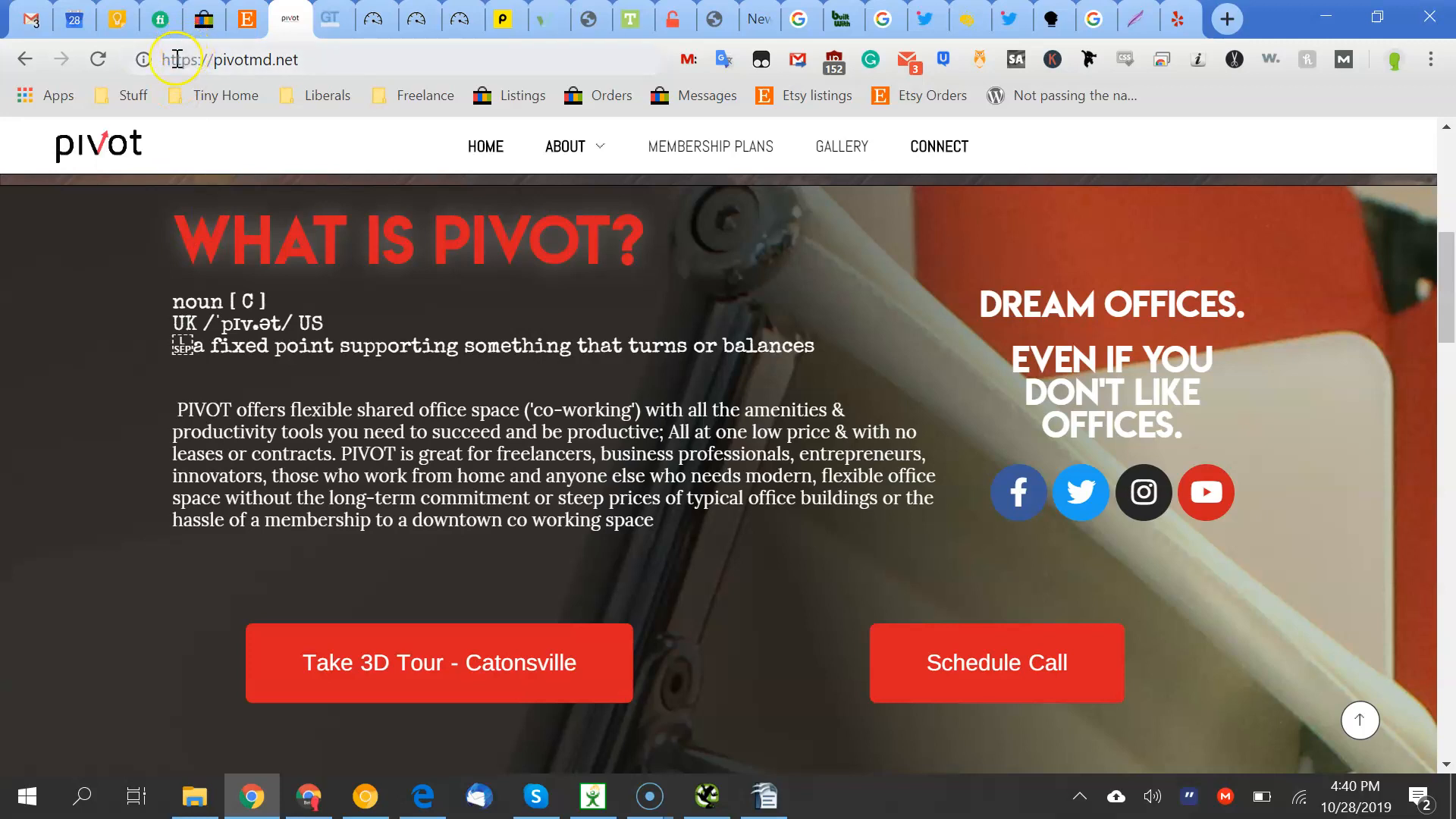
pyautogui.moveTo(170, 59); pyautogui.dragTo(209, 66)
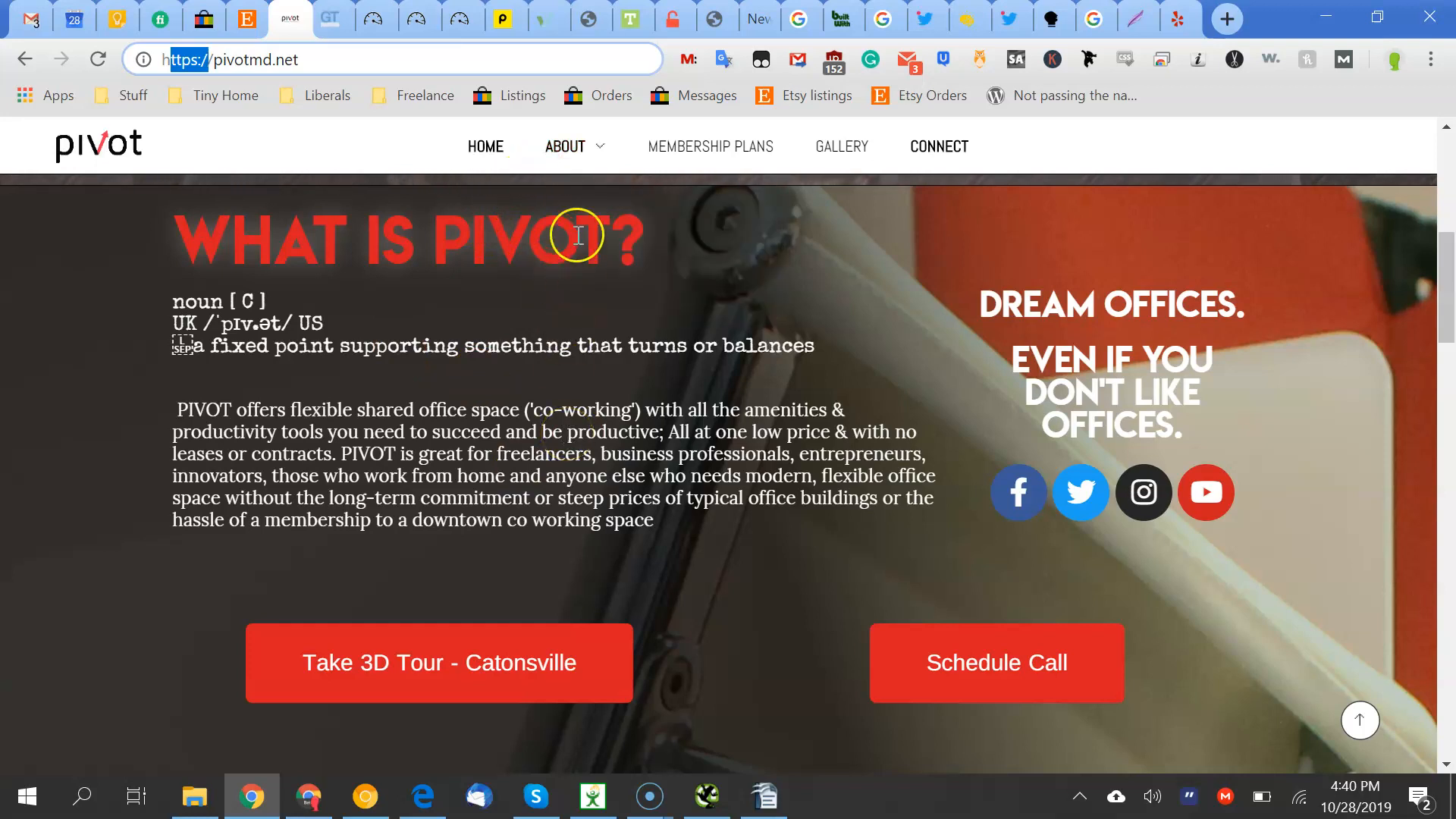
# Examine the Mixed Content section of Pivot's Why No Padlock results and highlight the start of the insecure image URL
pyautogui.click(674, 29)
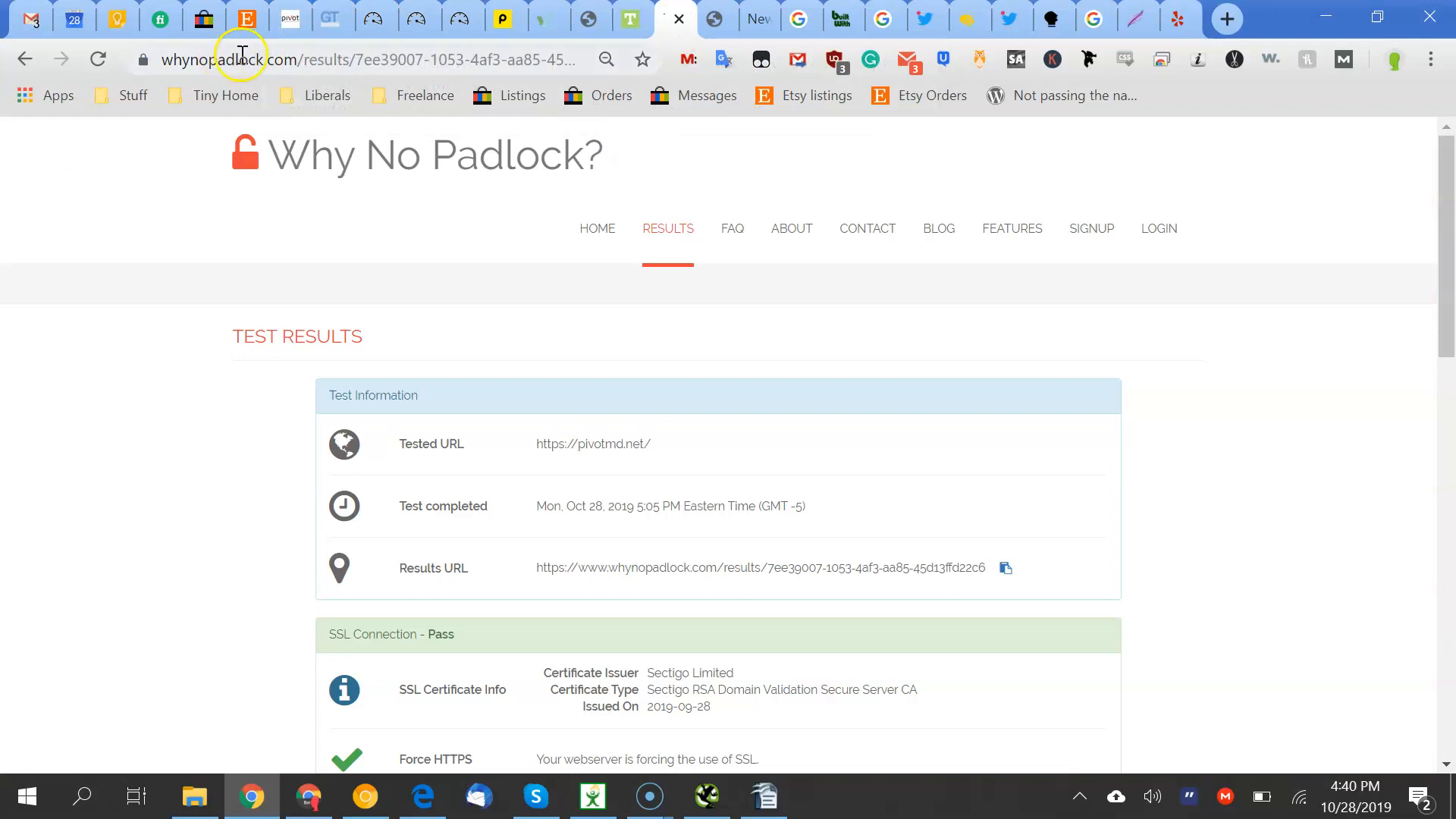
pyautogui.scroll(-7, 129, 472)
pyautogui.scroll(1, 422, 394)
pyautogui.scroll(-1, 440, 455)
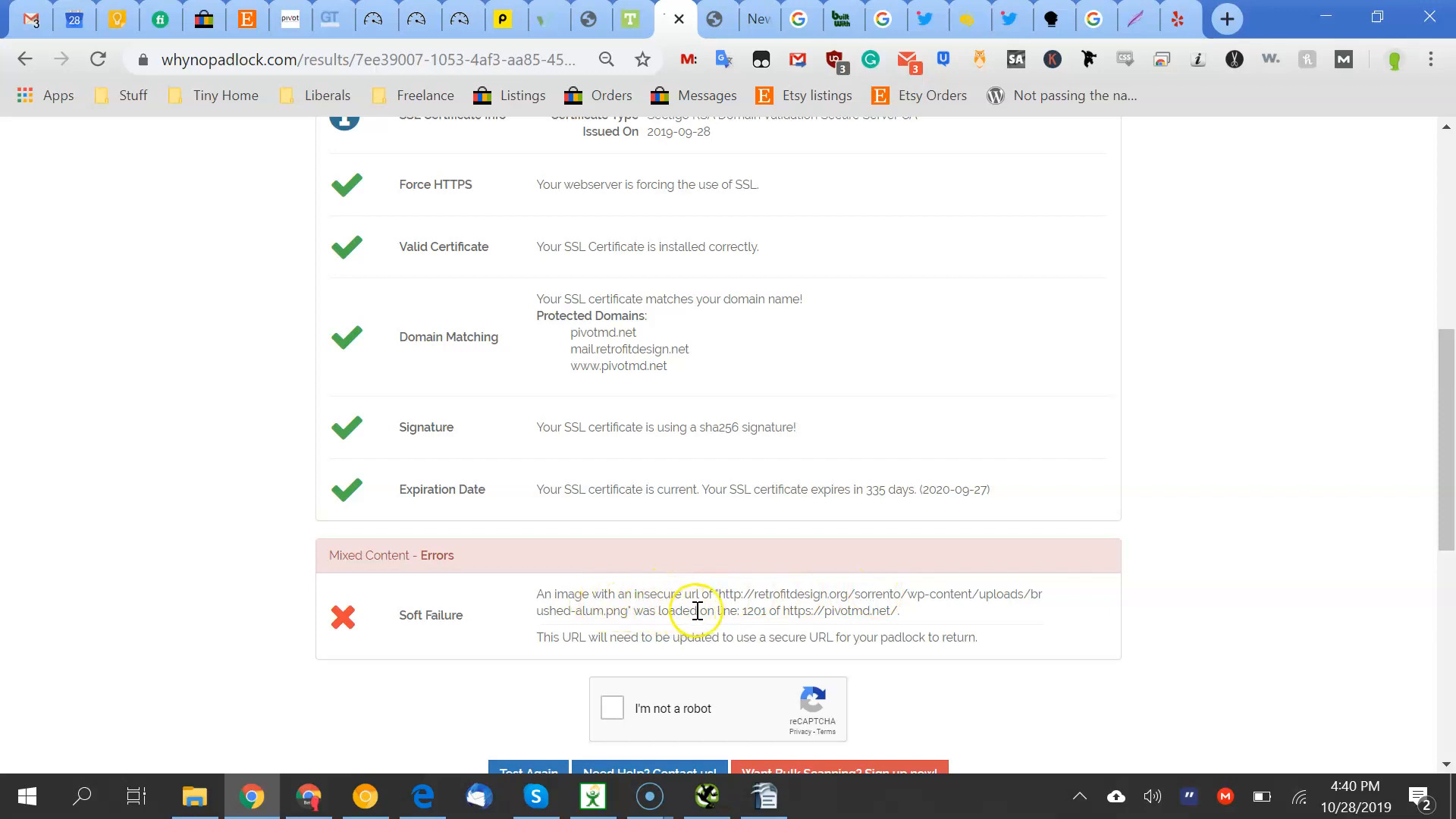
pyautogui.moveTo(715, 594); pyautogui.dragTo(774, 596)
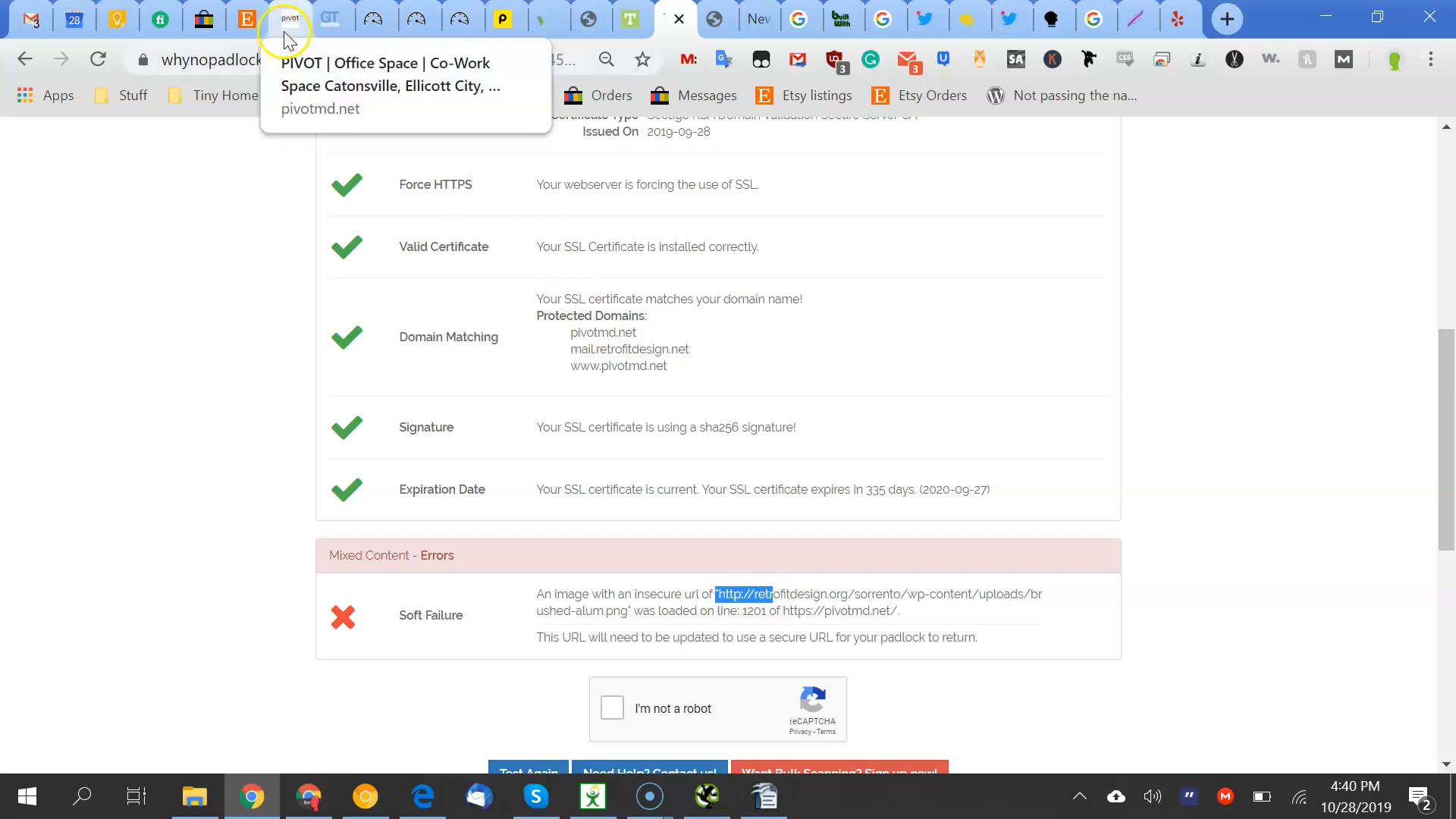
# Switch to Writer and highlight the "Press releases" item below the "Mixed content" note
pyautogui.click(763, 803)
pyautogui.click(663, 488)
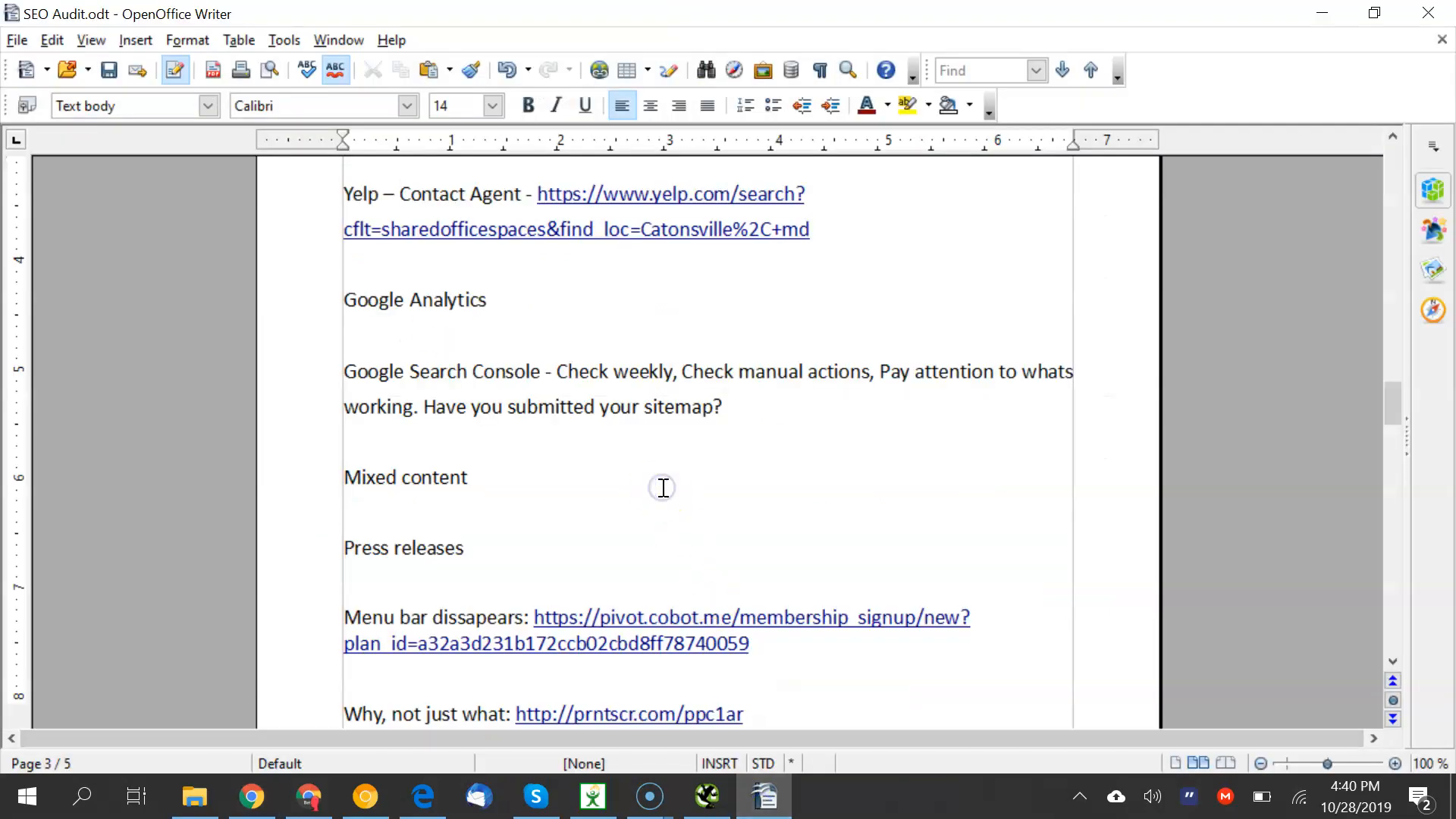
pyautogui.moveTo(388, 504); pyautogui.dragTo(462, 584)
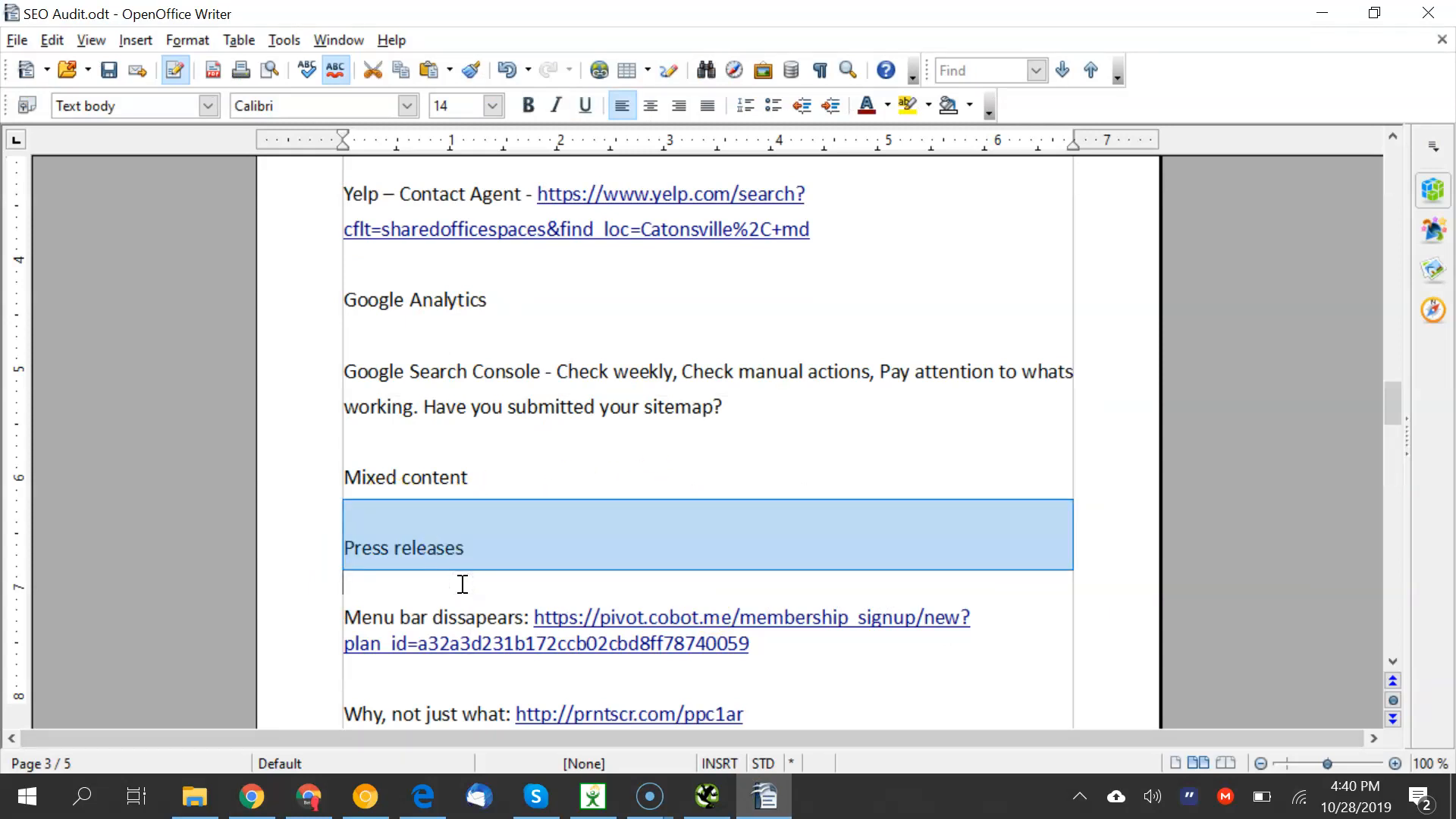
# Search Google for "press release" in a new Chrome tab and skim the results
pyautogui.click(252, 796)
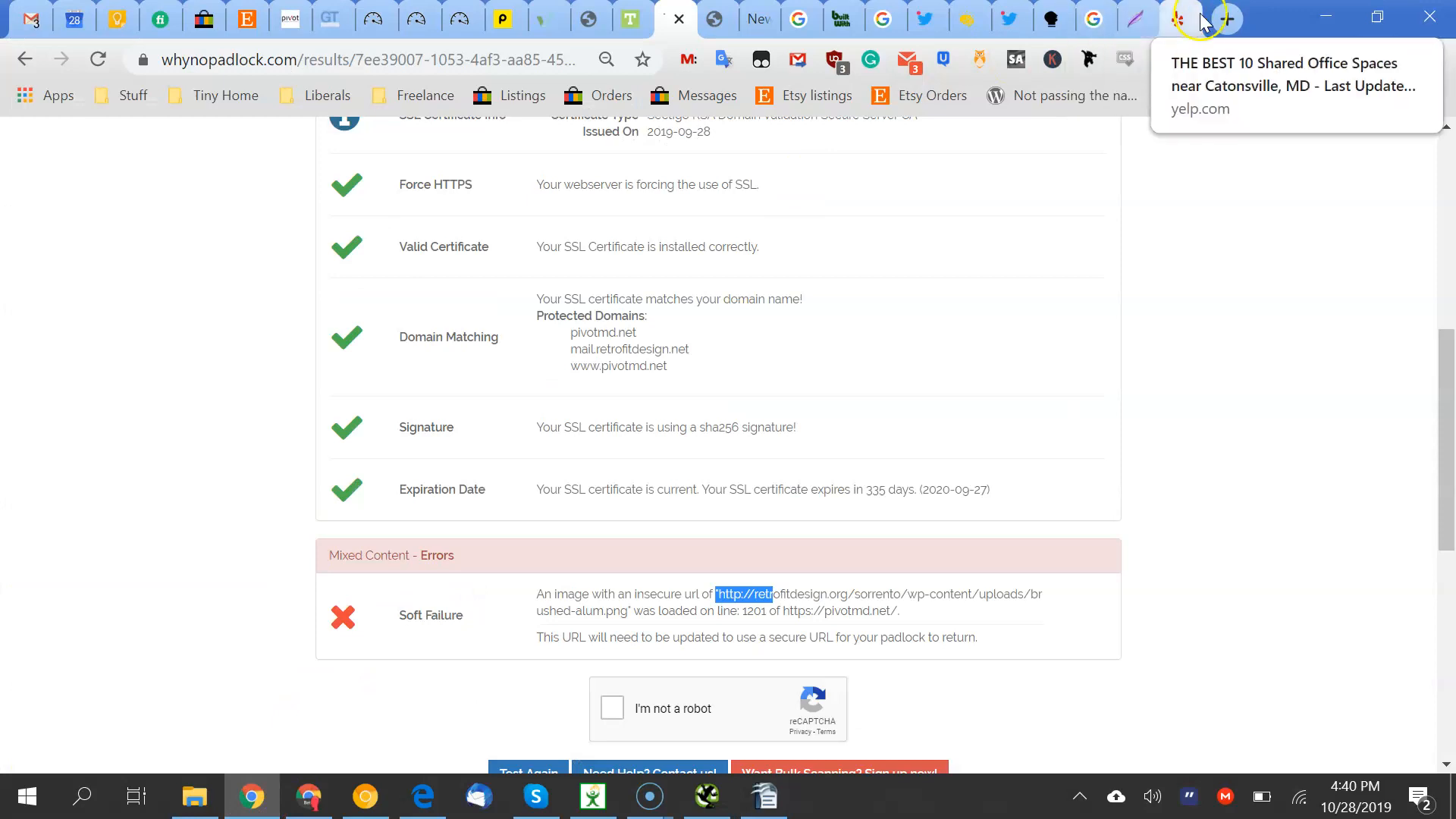
pyautogui.click(1227, 19)
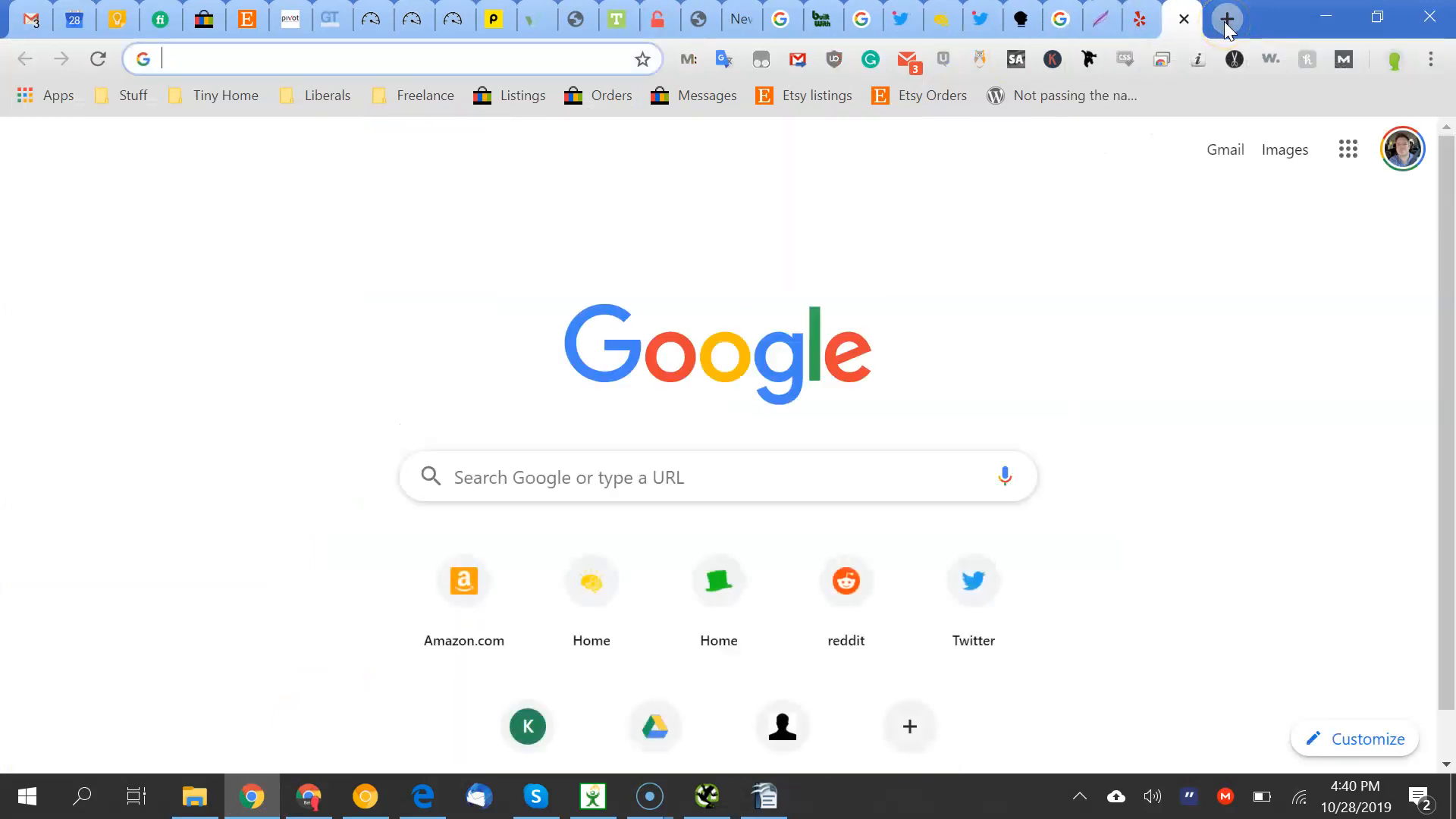
pyautogui.write('p')
pyautogui.press('BackSpace')
pyautogui.write('press ')
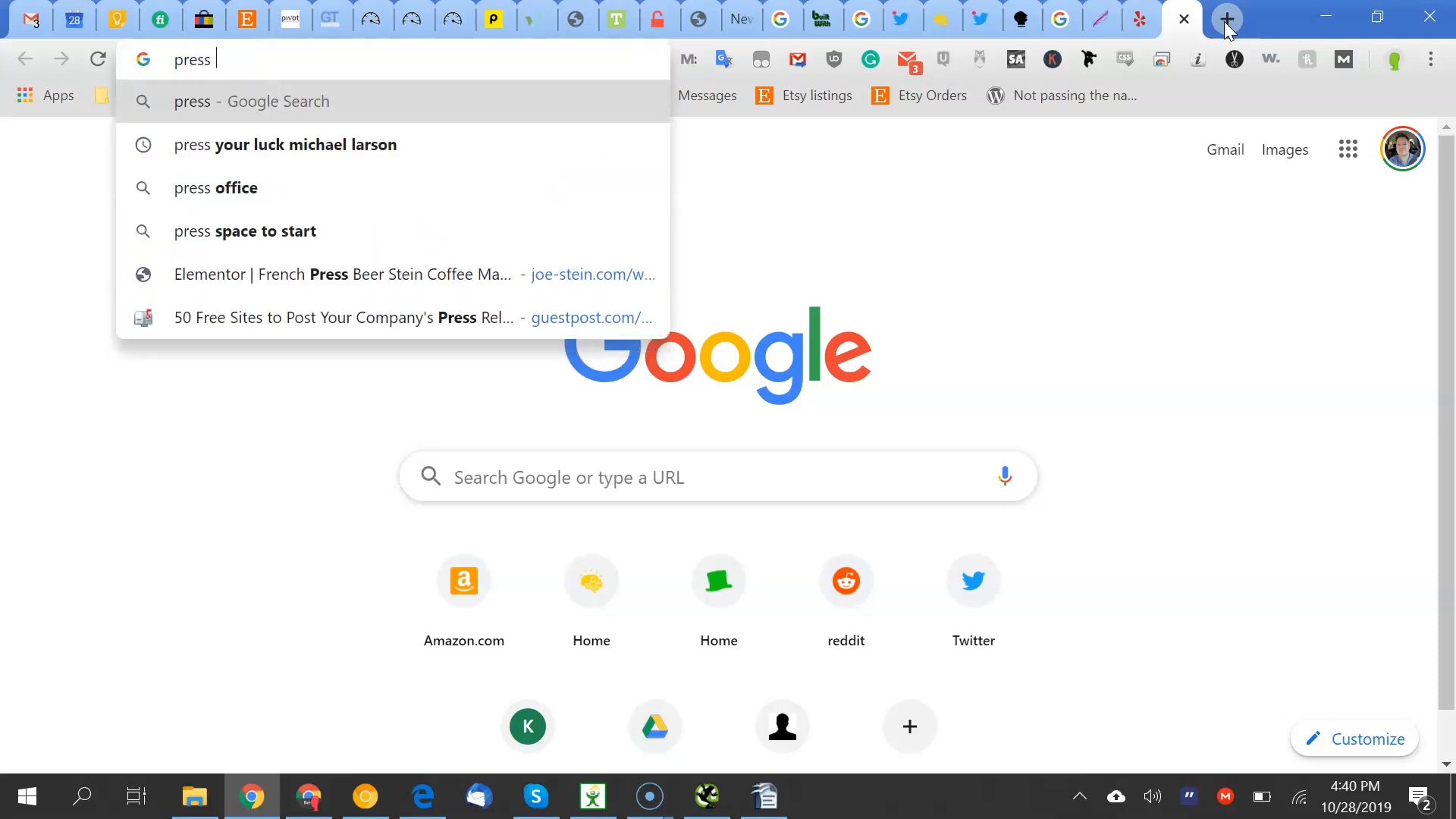
pyautogui.write('release')
pyautogui.press('Return')
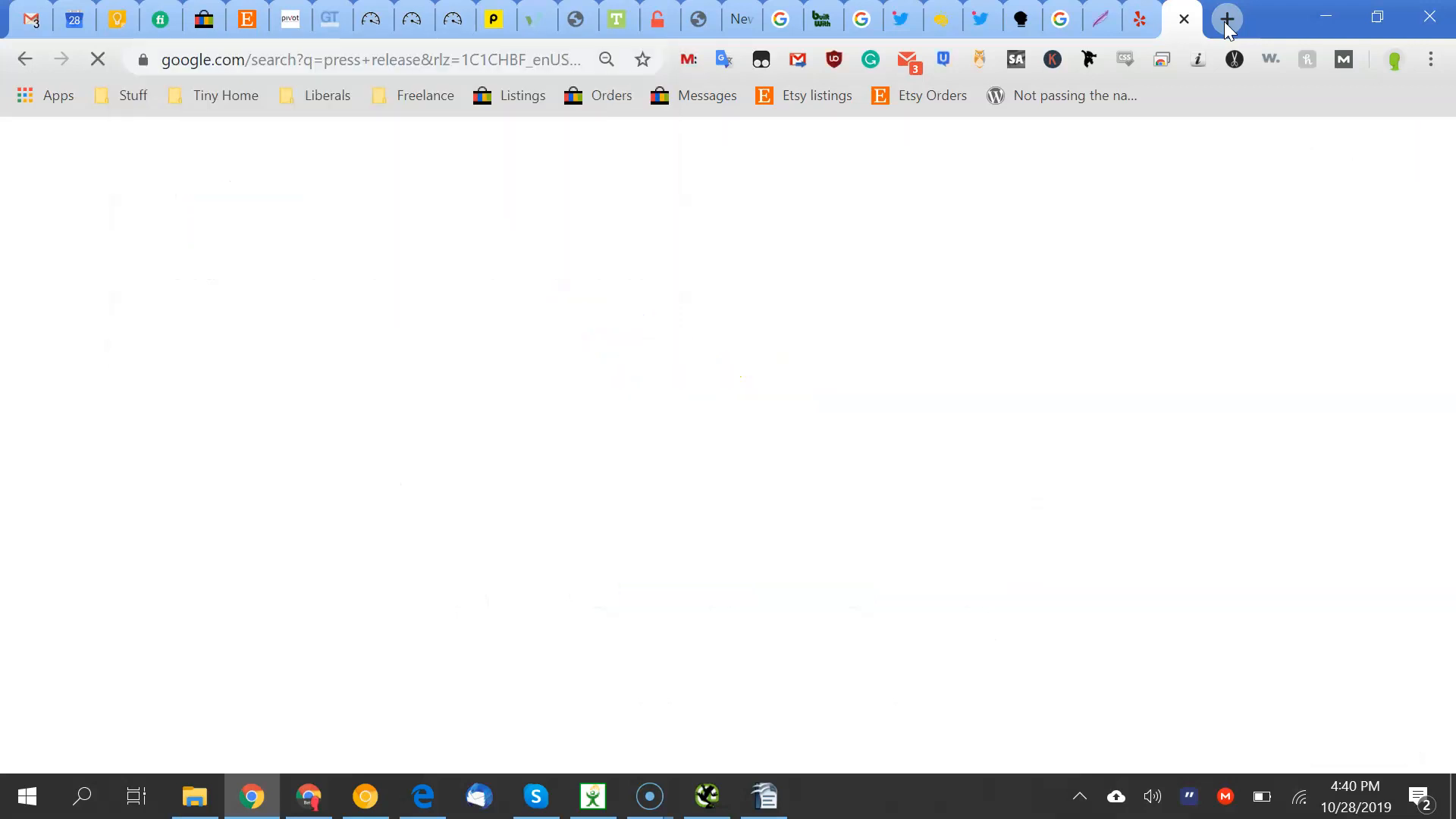
pyautogui.scroll(-7, 230, 433)
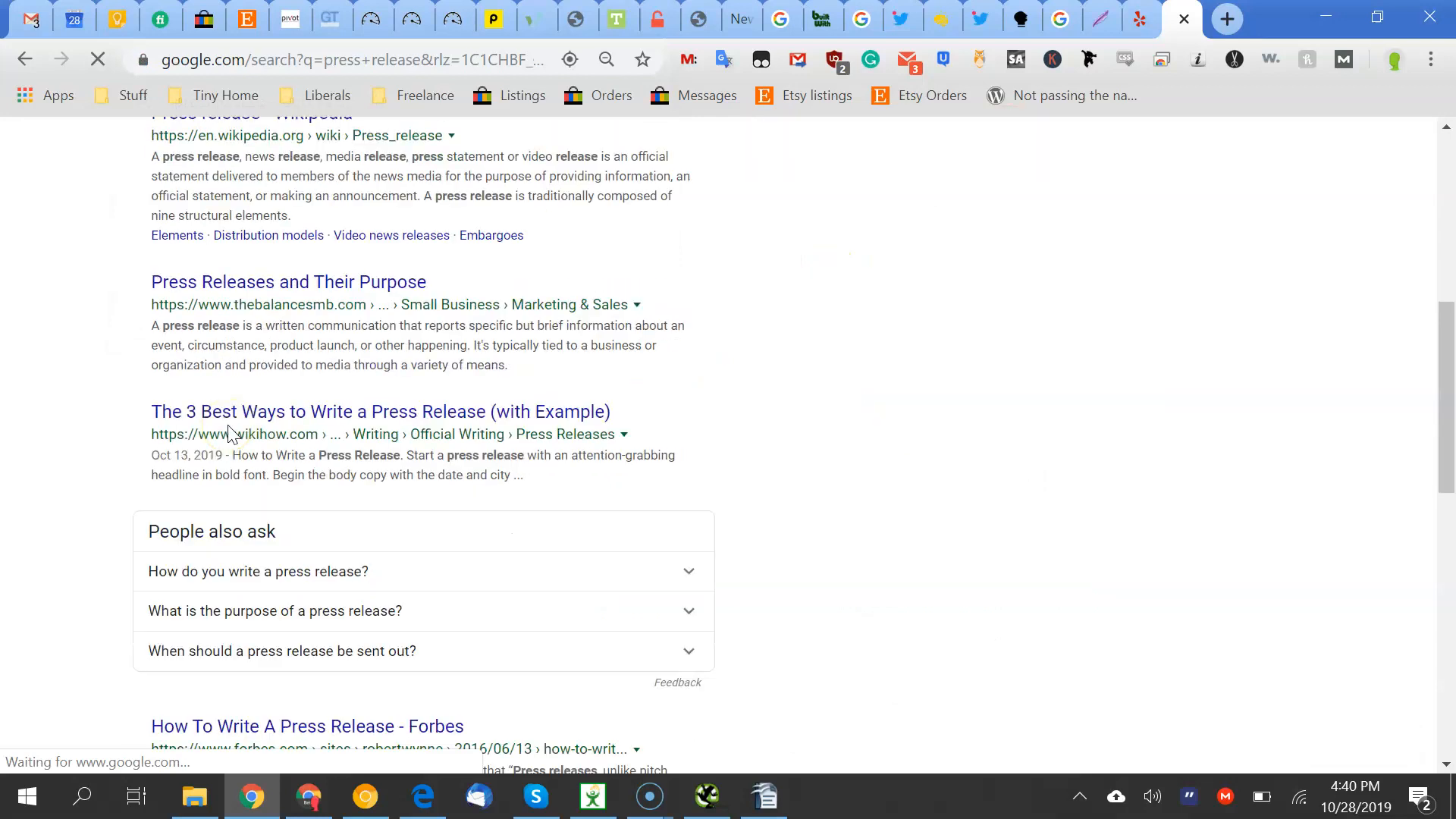
pyautogui.scroll(7, 275, 402)
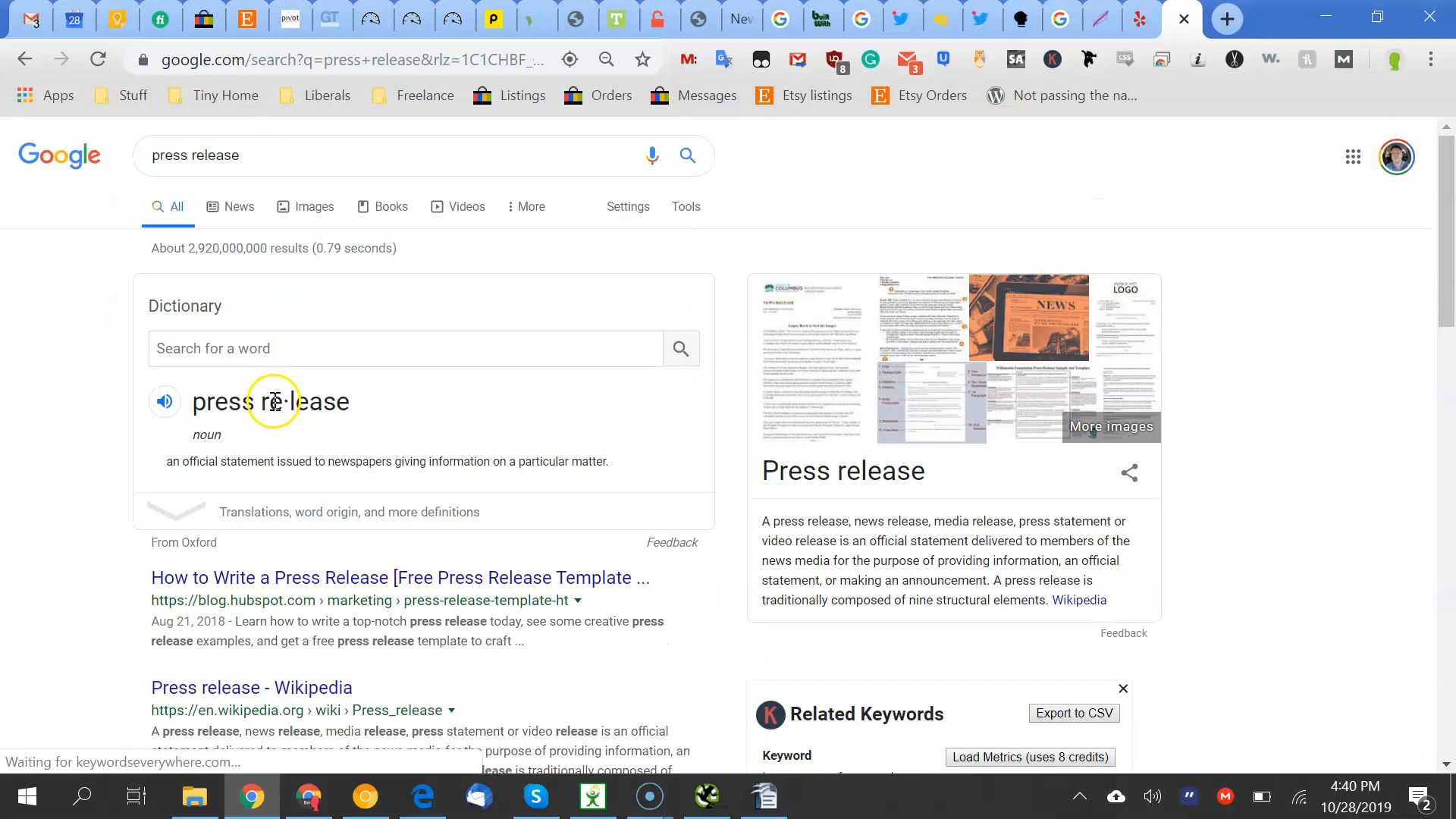
# Refine the Google search to "submit press release" and look through the submission-site results
pyautogui.click(159, 154)
pyautogui.write('submit')
pyautogui.press('Return')
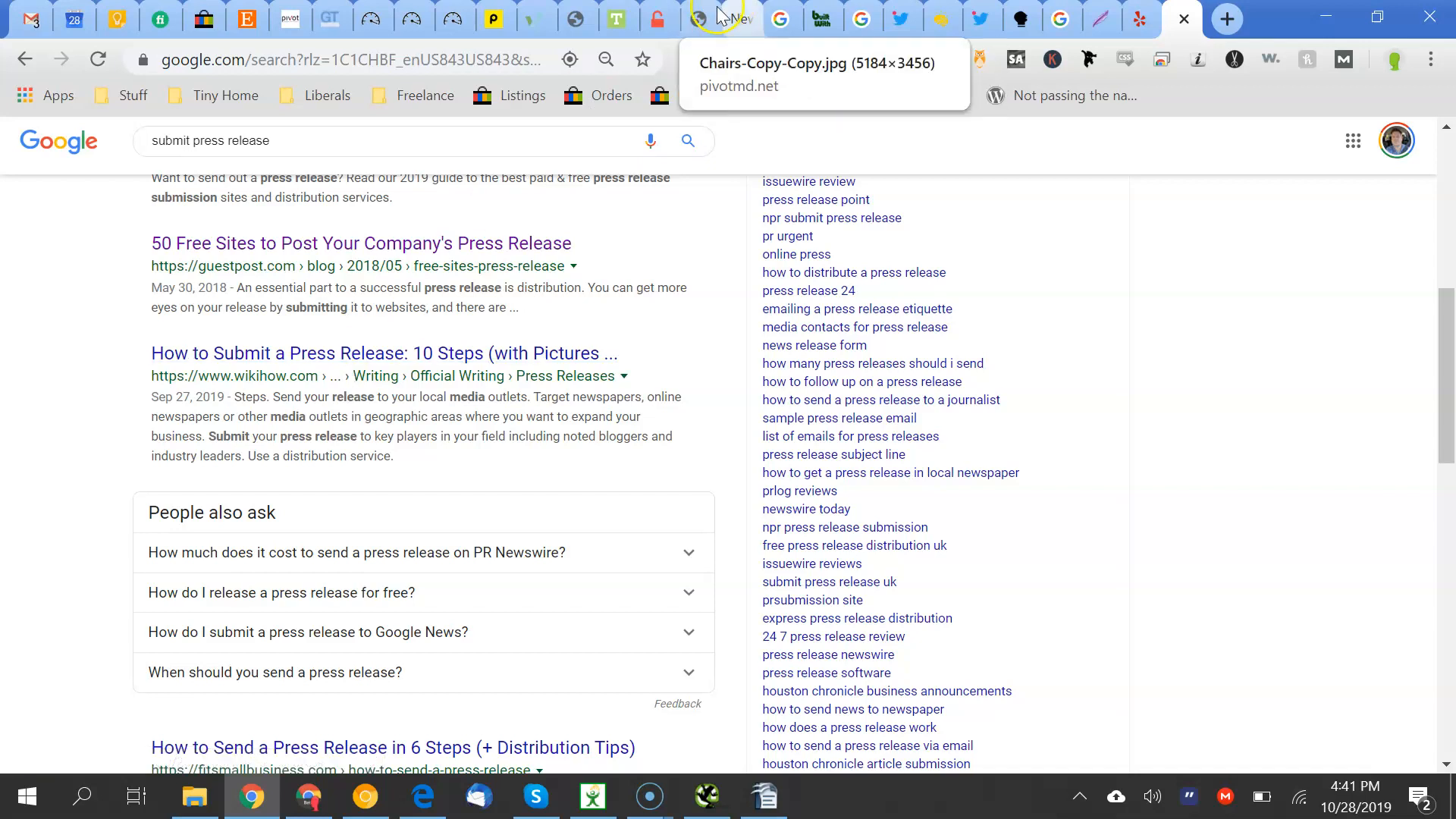
# Switch to Writer and highlight the membership signup URL in the "Menu bar dissapears" note
pyautogui.click(771, 815)
pyautogui.click(597, 455)
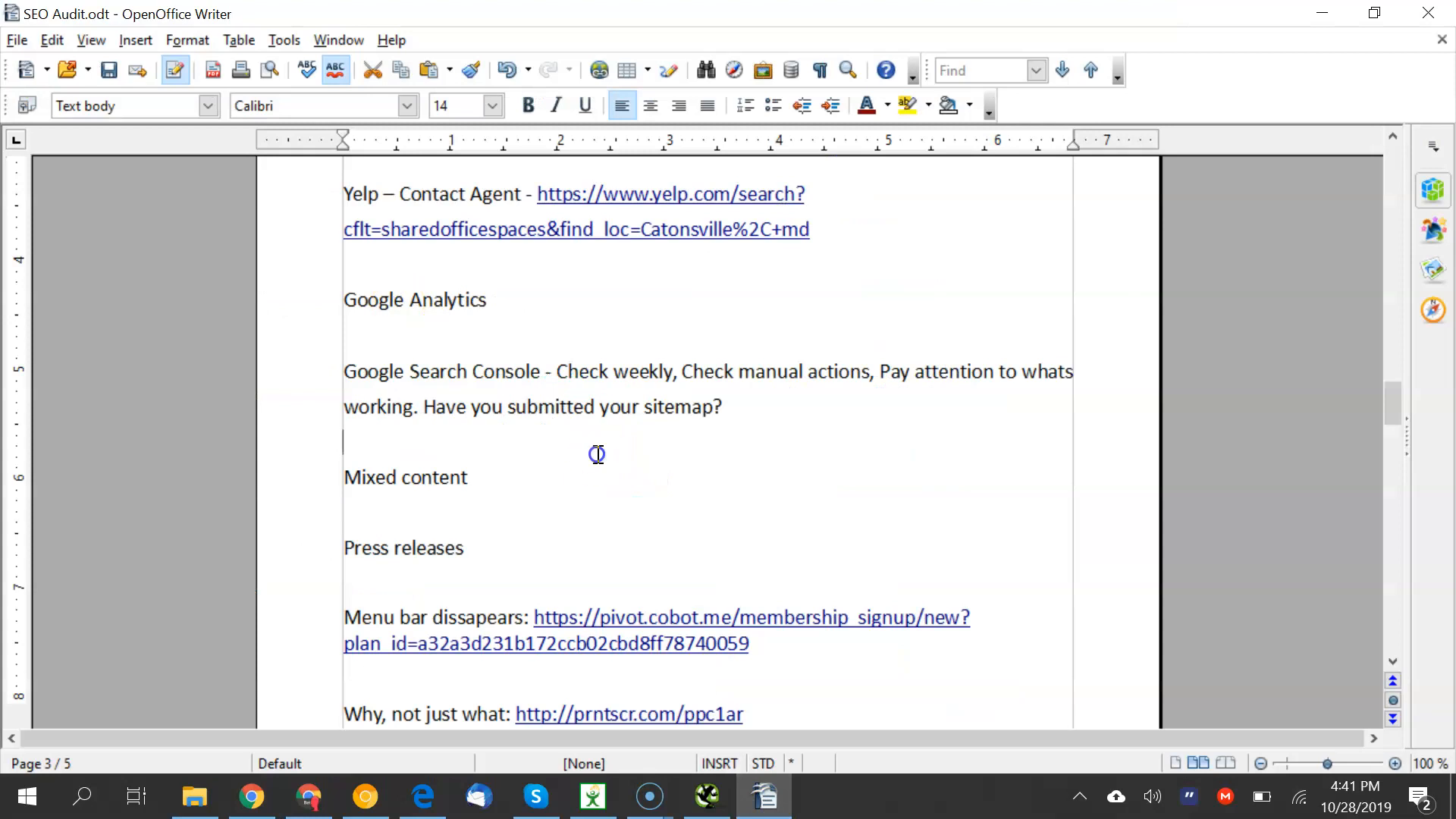
pyautogui.click(612, 620)
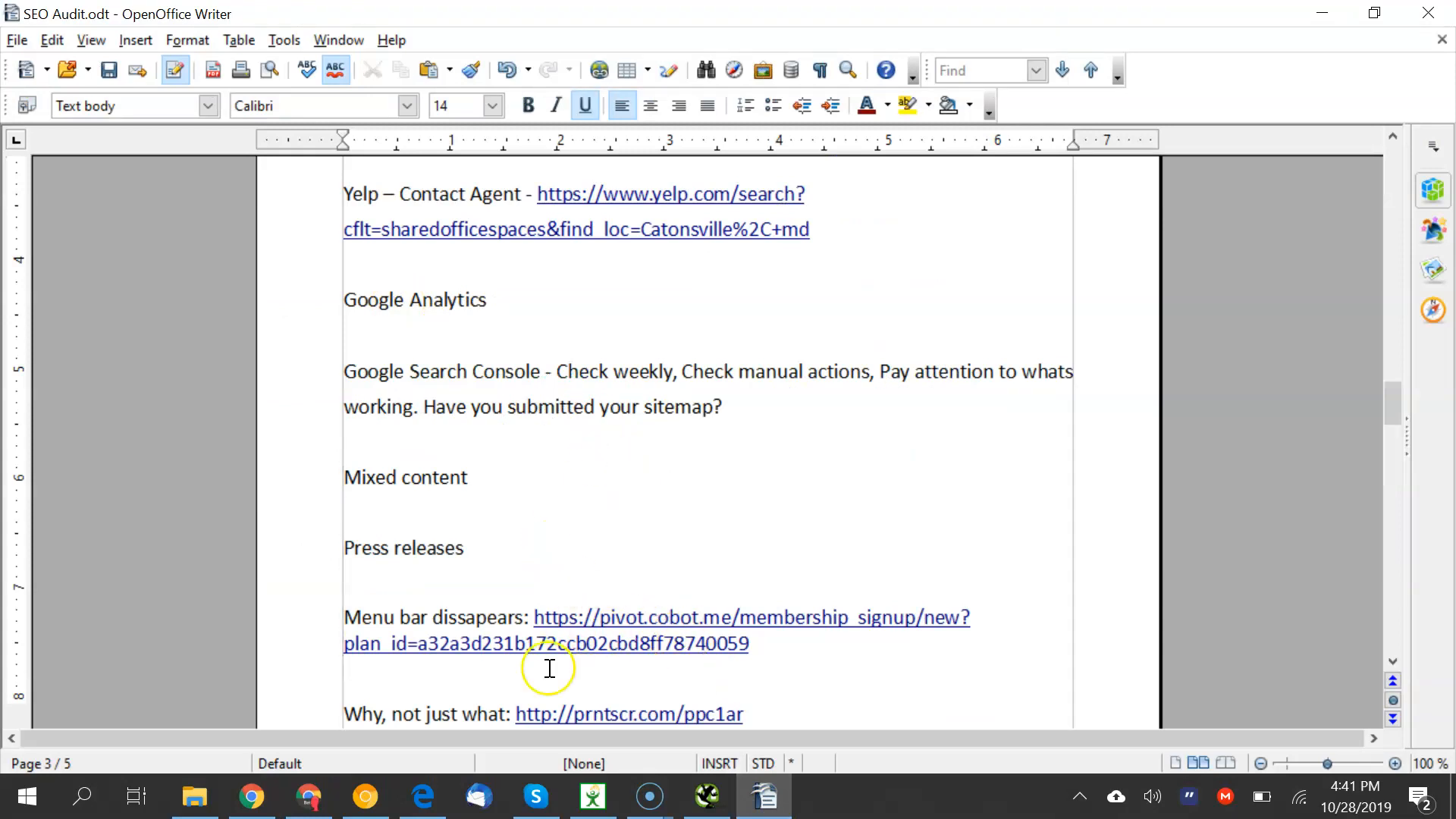
pyautogui.click(613, 681)
pyautogui.moveTo(751, 644); pyautogui.dragTo(537, 617)
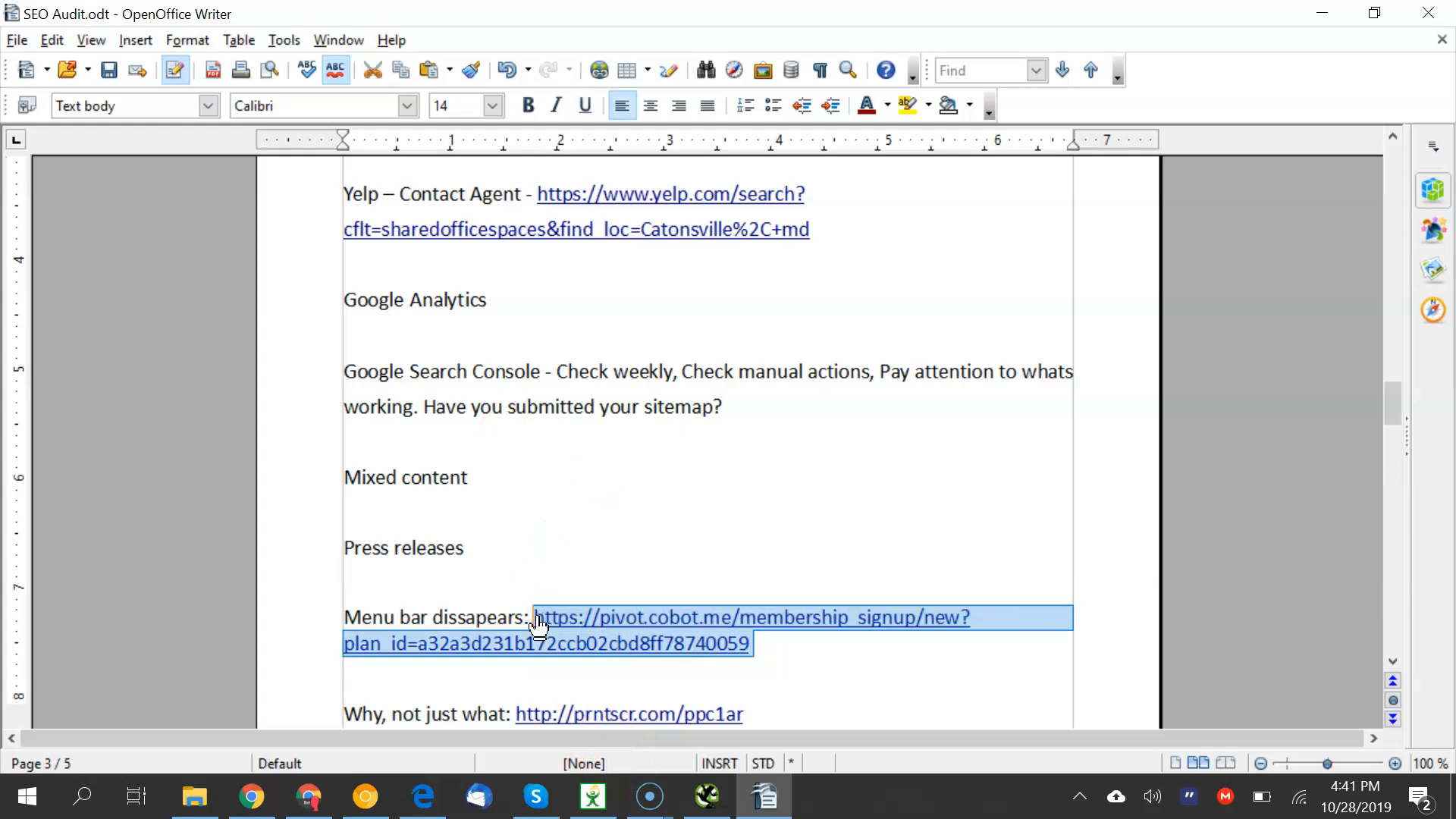
# Open Pivot's Membership Plans page in Chrome and look through the plans for the sign-up option above the Undedicated Desk section
pyautogui.click(265, 807)
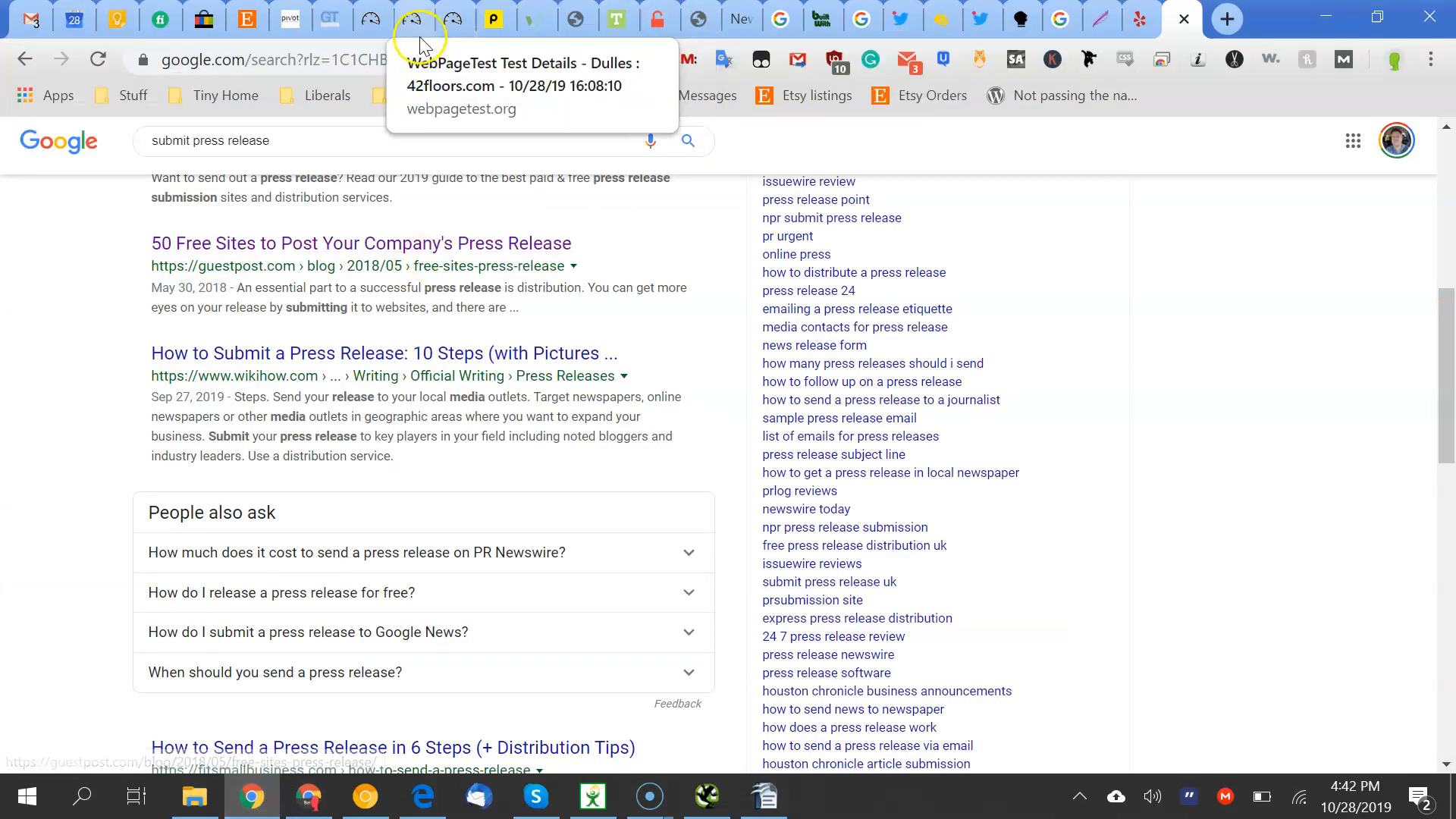
pyautogui.click(290, 23)
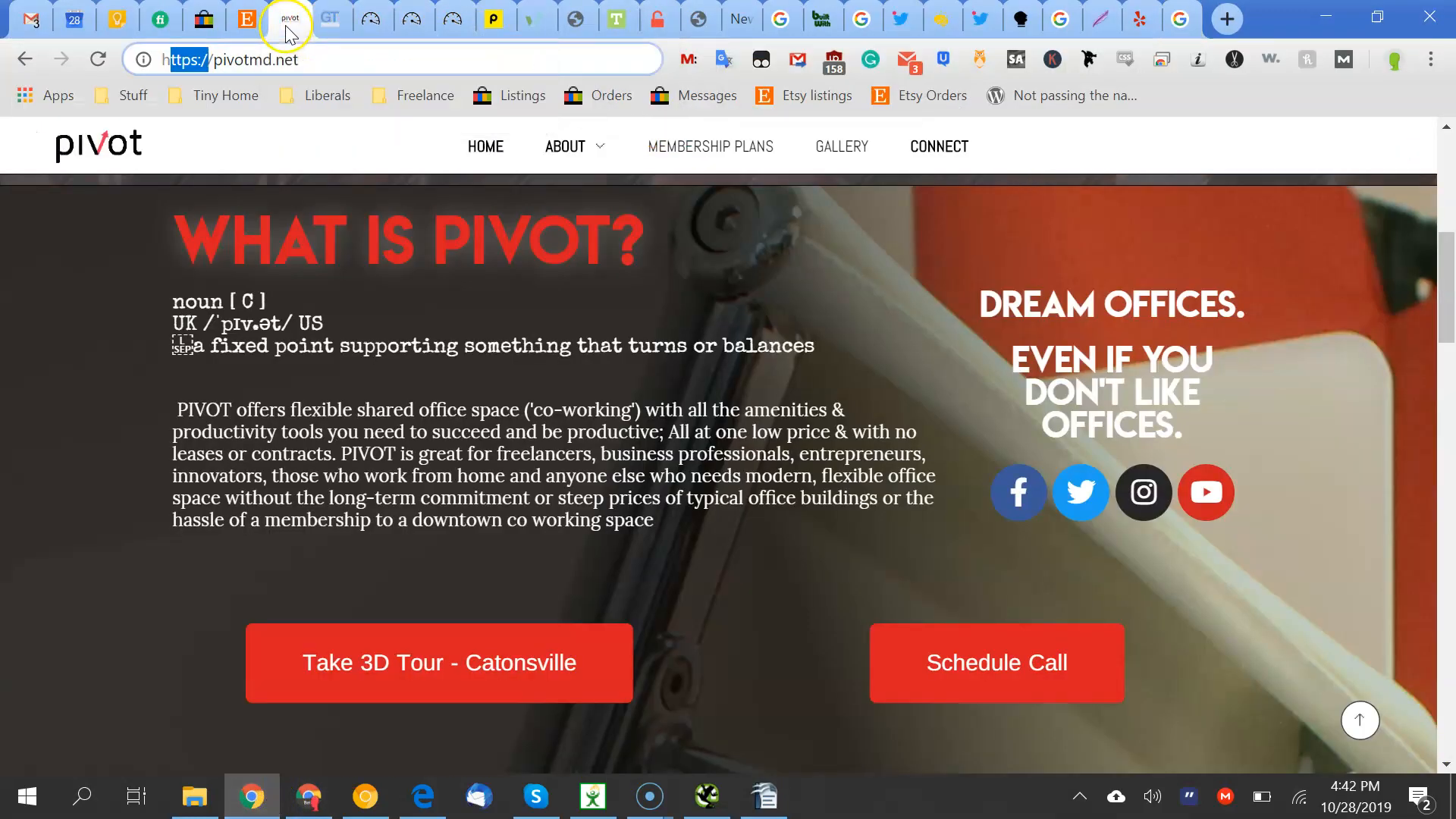
pyautogui.click(717, 154)
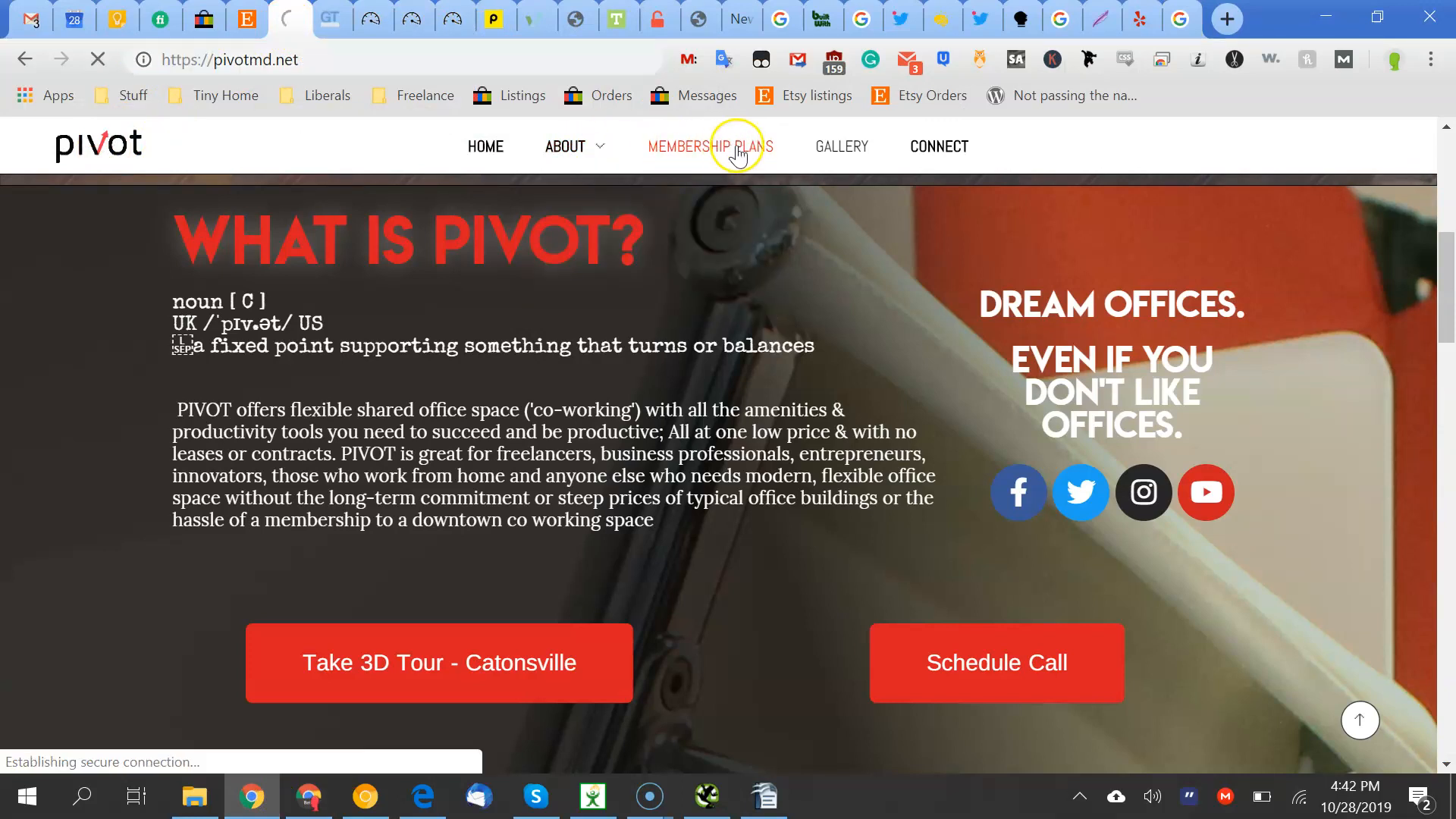
pyautogui.moveTo(588, 161)
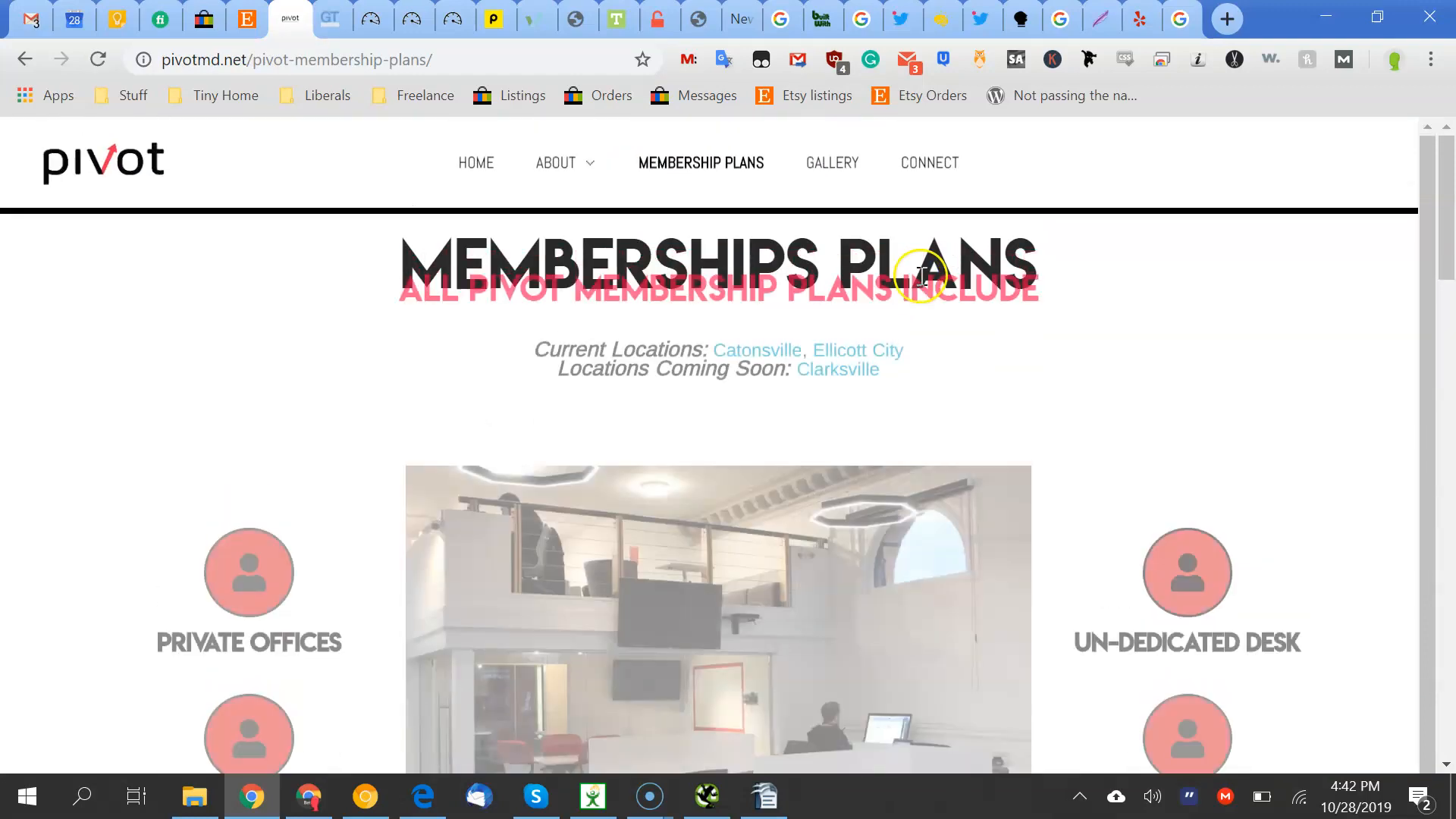
pyautogui.scroll(-8, 785, 285)
pyautogui.scroll(-15, 788, 274)
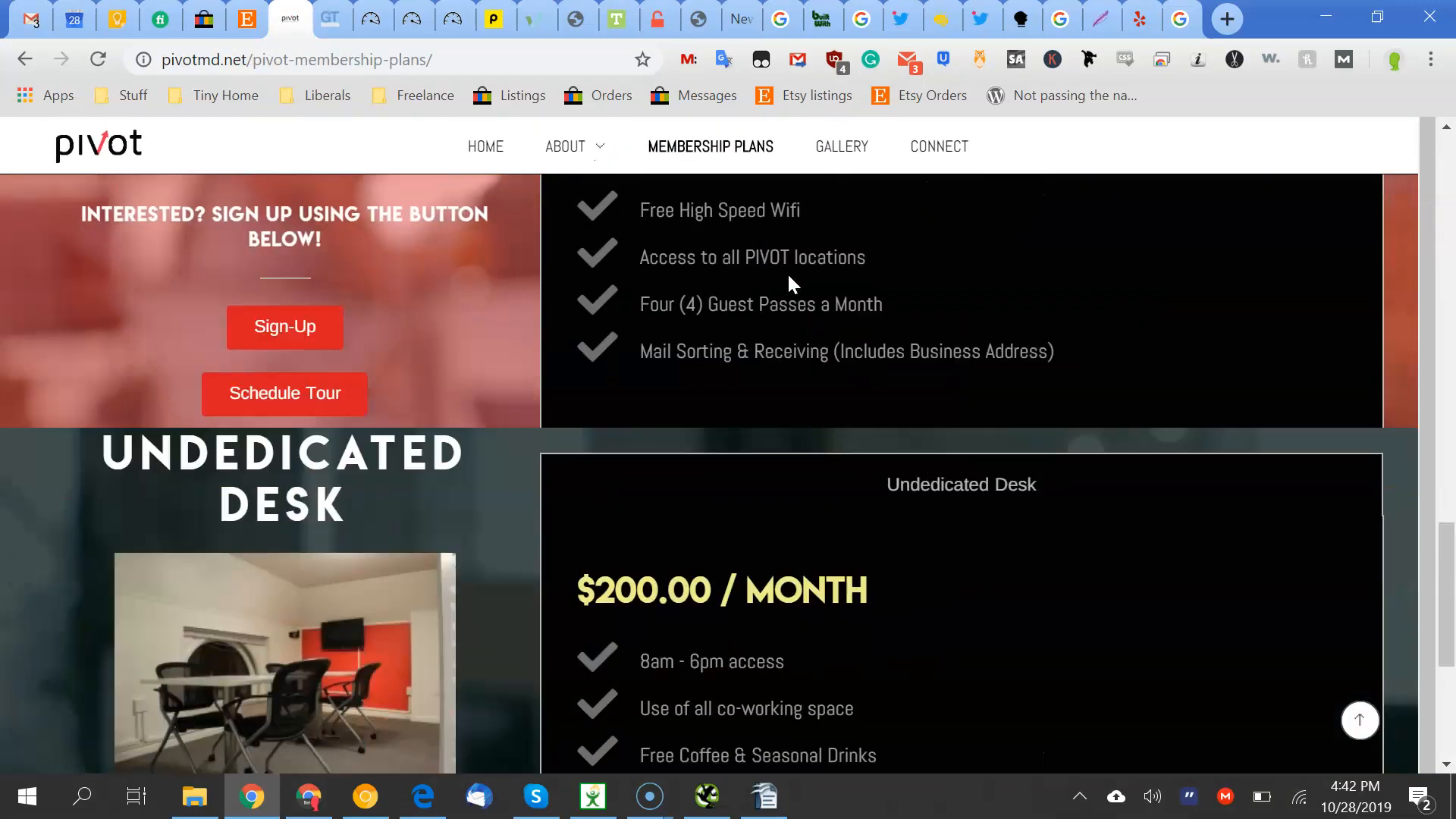
pyautogui.scroll(7, 789, 275)
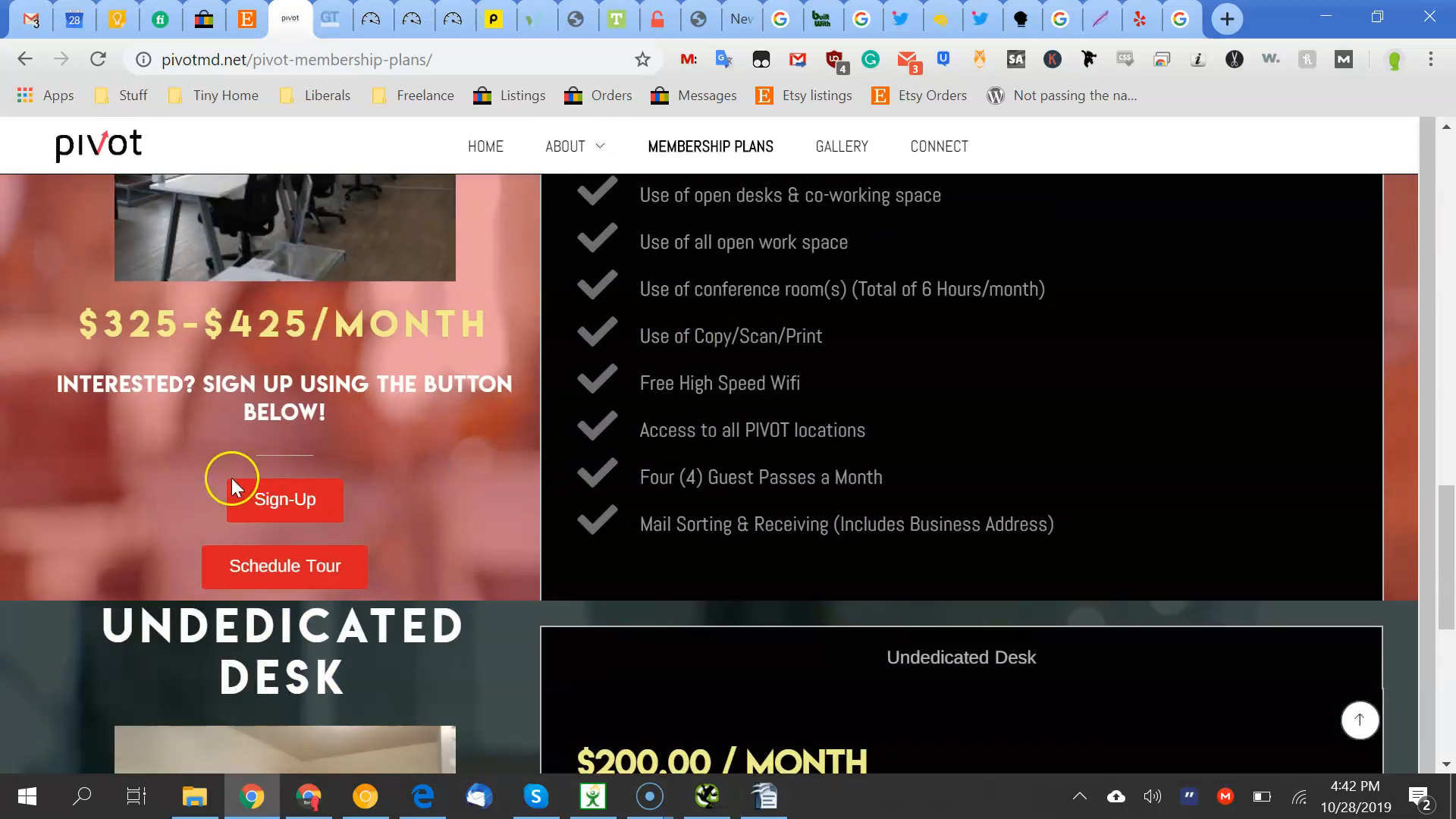
# Open the plan's sign-up page, highlight the end of its pivot.cobot.me address, and test the header's Pivot logo link
pyautogui.click(262, 497)
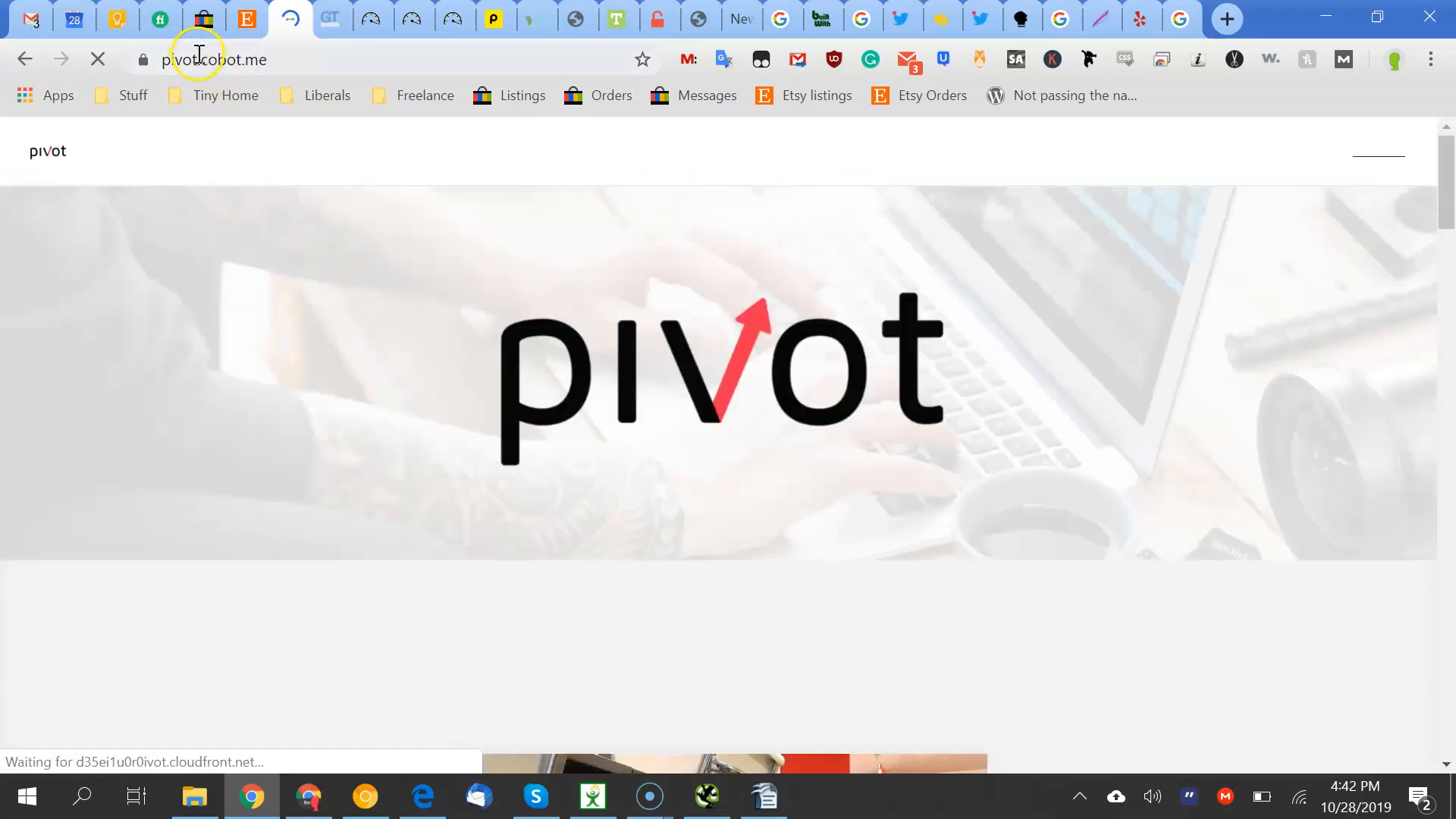
pyautogui.moveTo(199, 59); pyautogui.dragTo(286, 76)
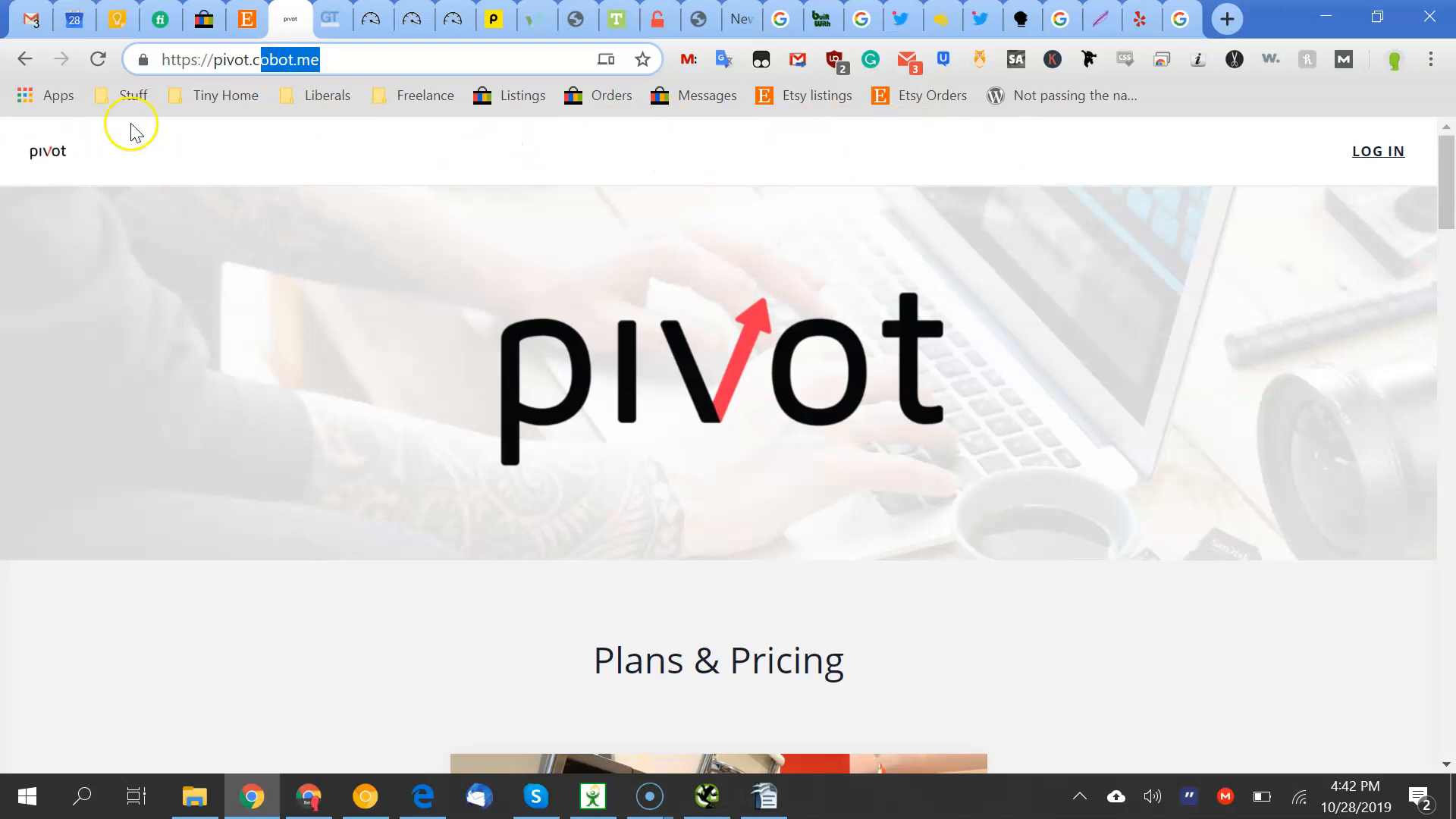
pyautogui.click(54, 159)
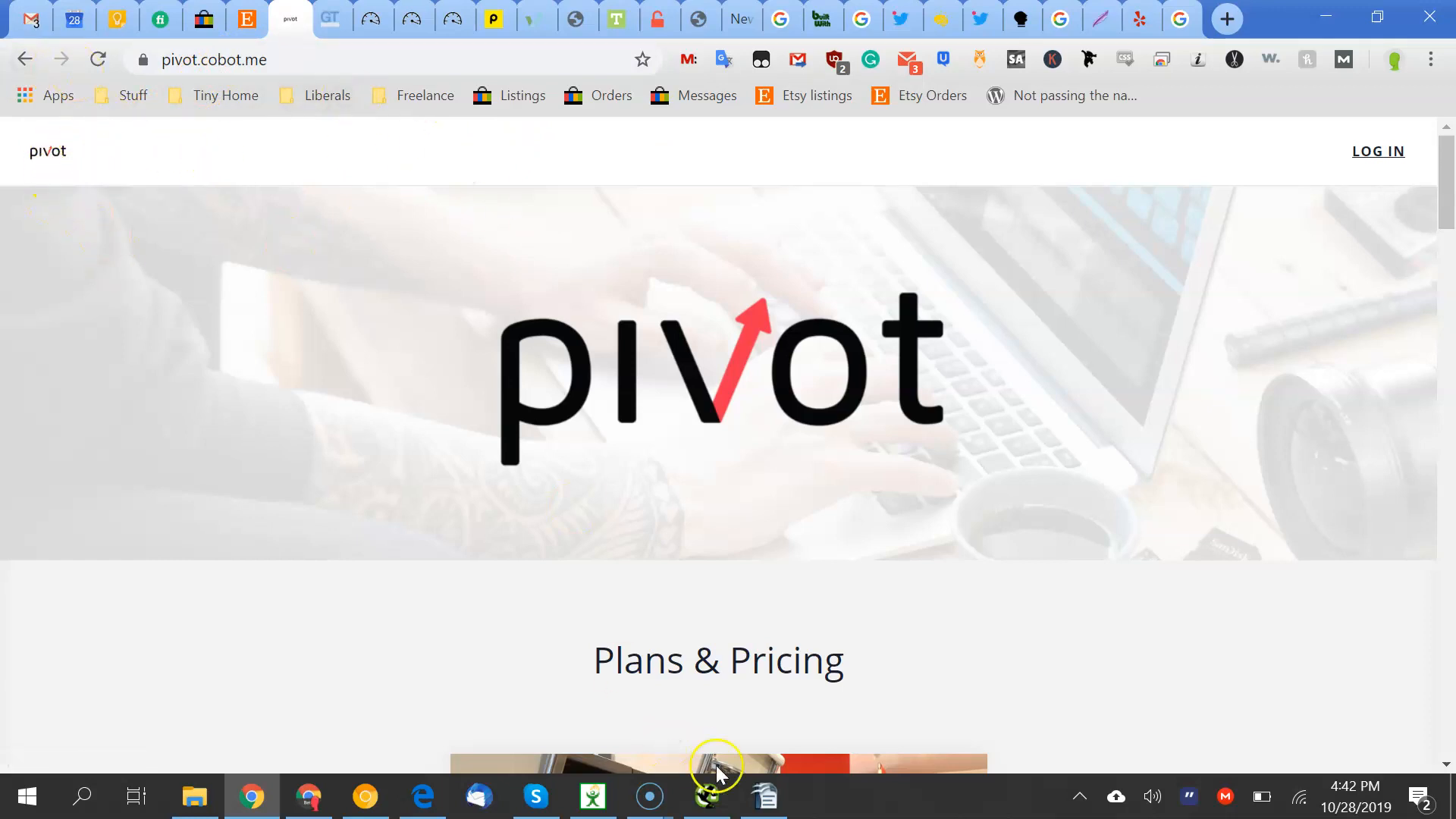
# Return to Writer and review the "Why, not just what" note below the menu bar item
pyautogui.click(761, 798)
pyautogui.click(702, 429)
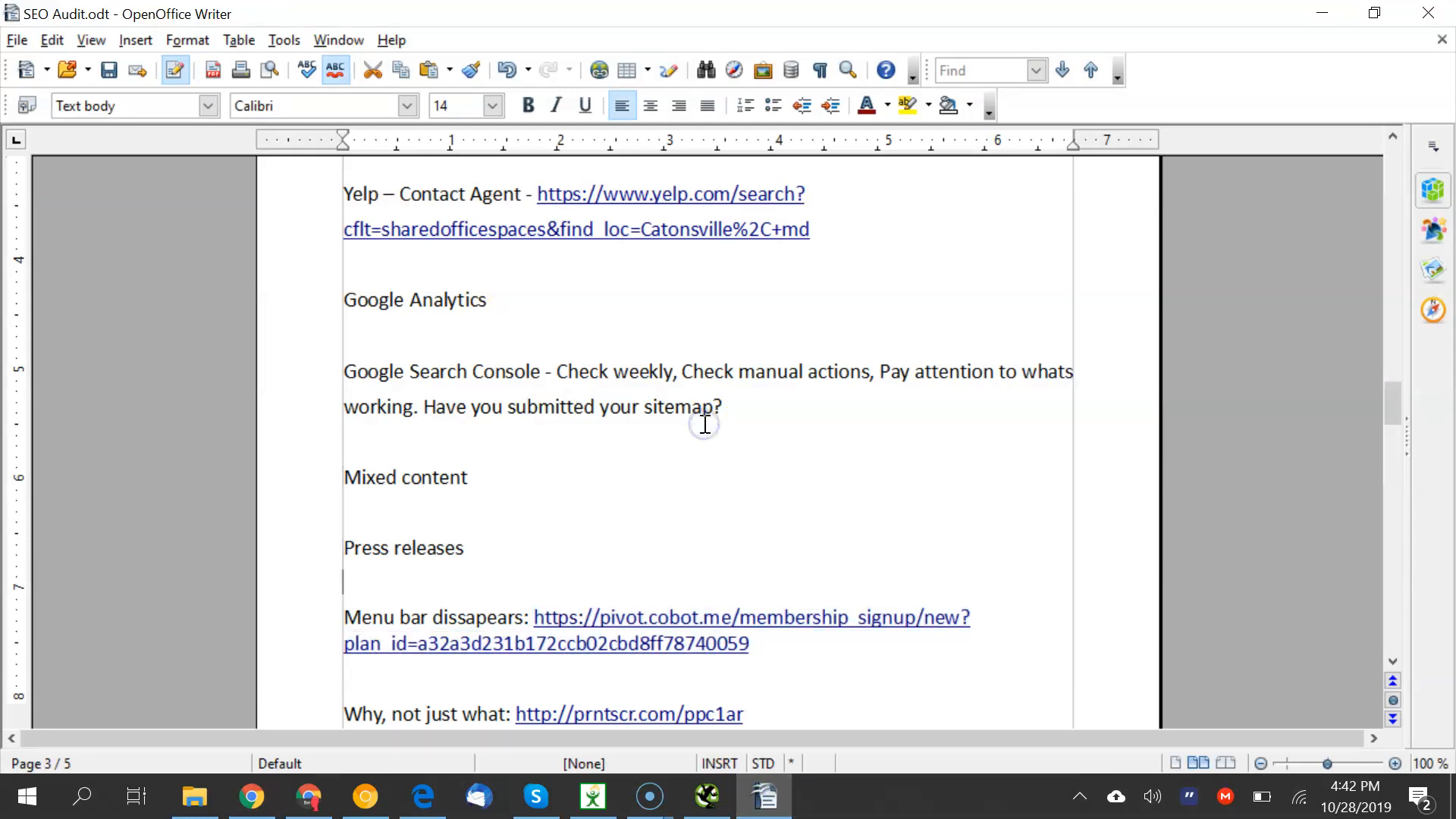
pyautogui.scroll(-3, 705, 424)
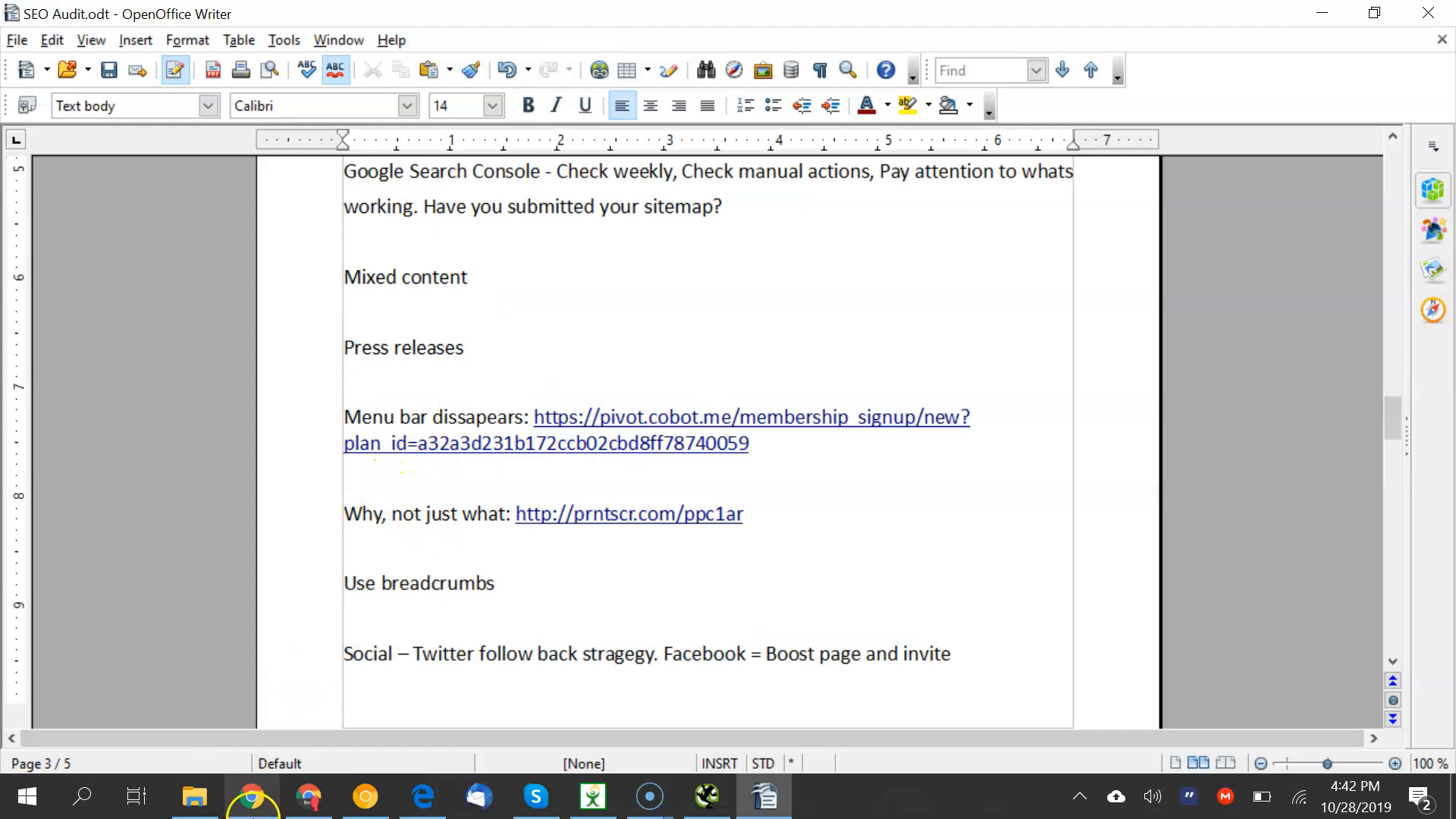
# Load the pivotmd.net home page in Chrome and highlight the description paragraph under "What is Pivot?"
pyautogui.click(252, 797)
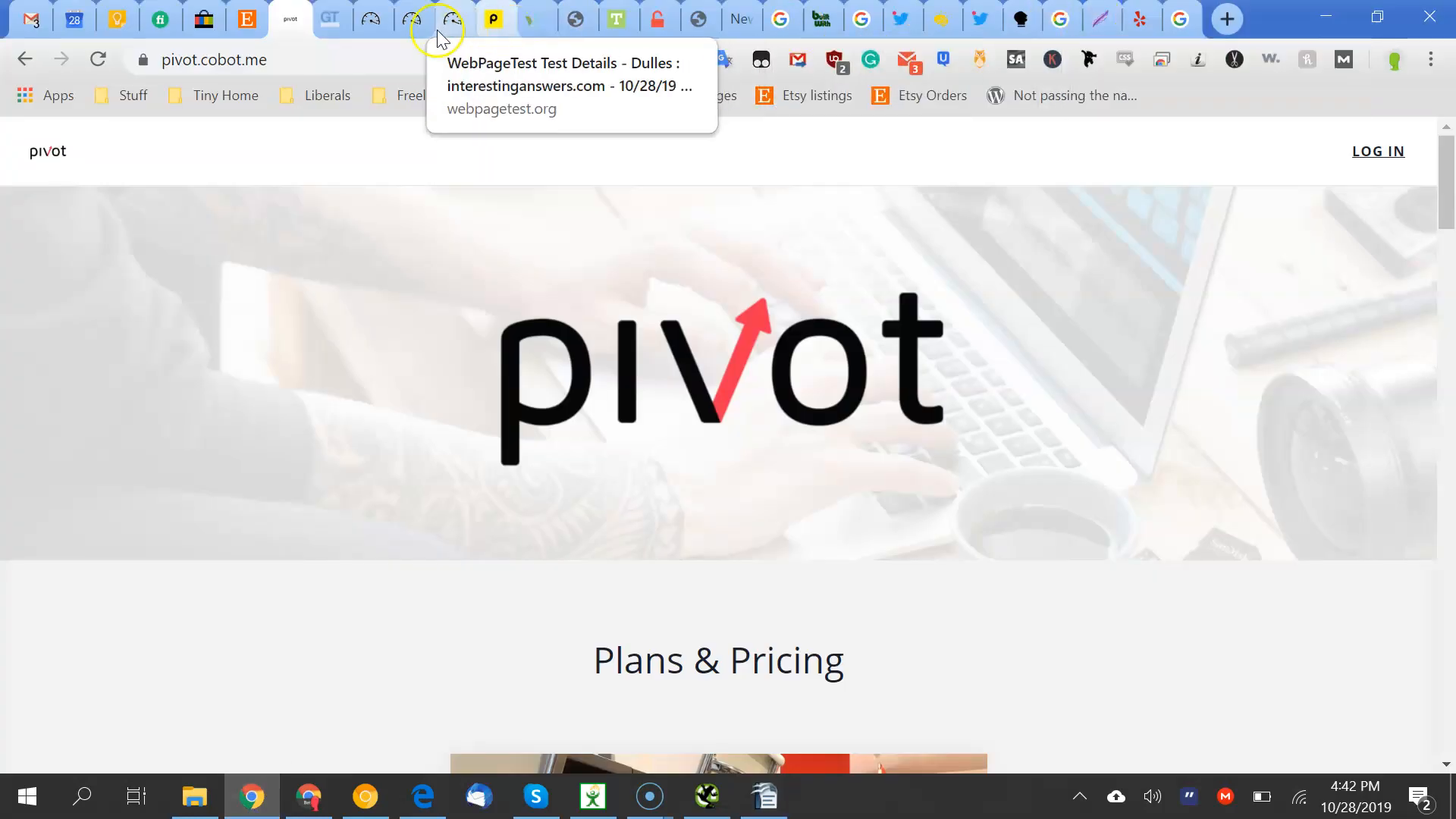
pyautogui.click(201, 62)
pyautogui.write('pi')
pyautogui.press('Return')
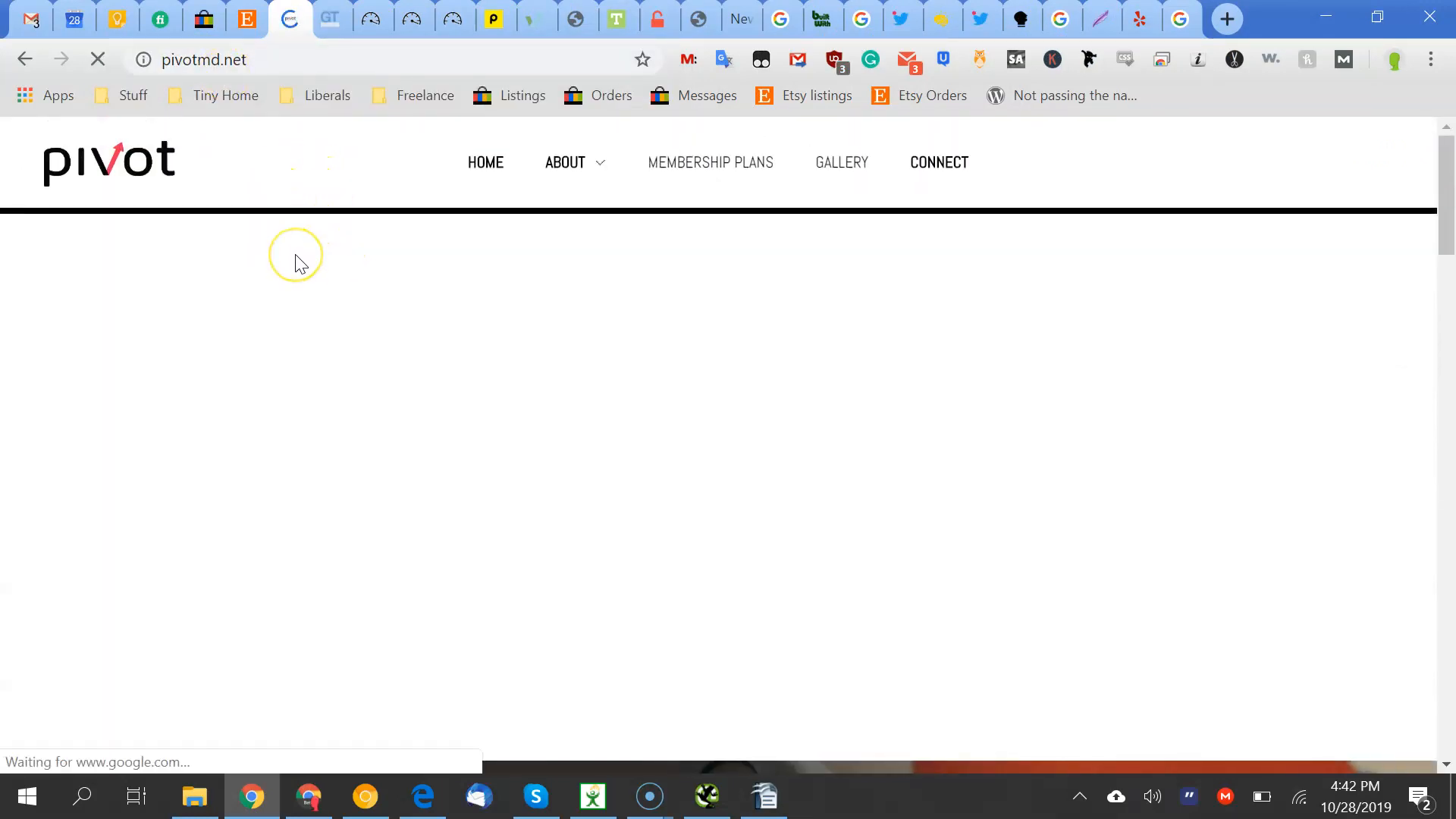
pyautogui.scroll(-5, 296, 262)
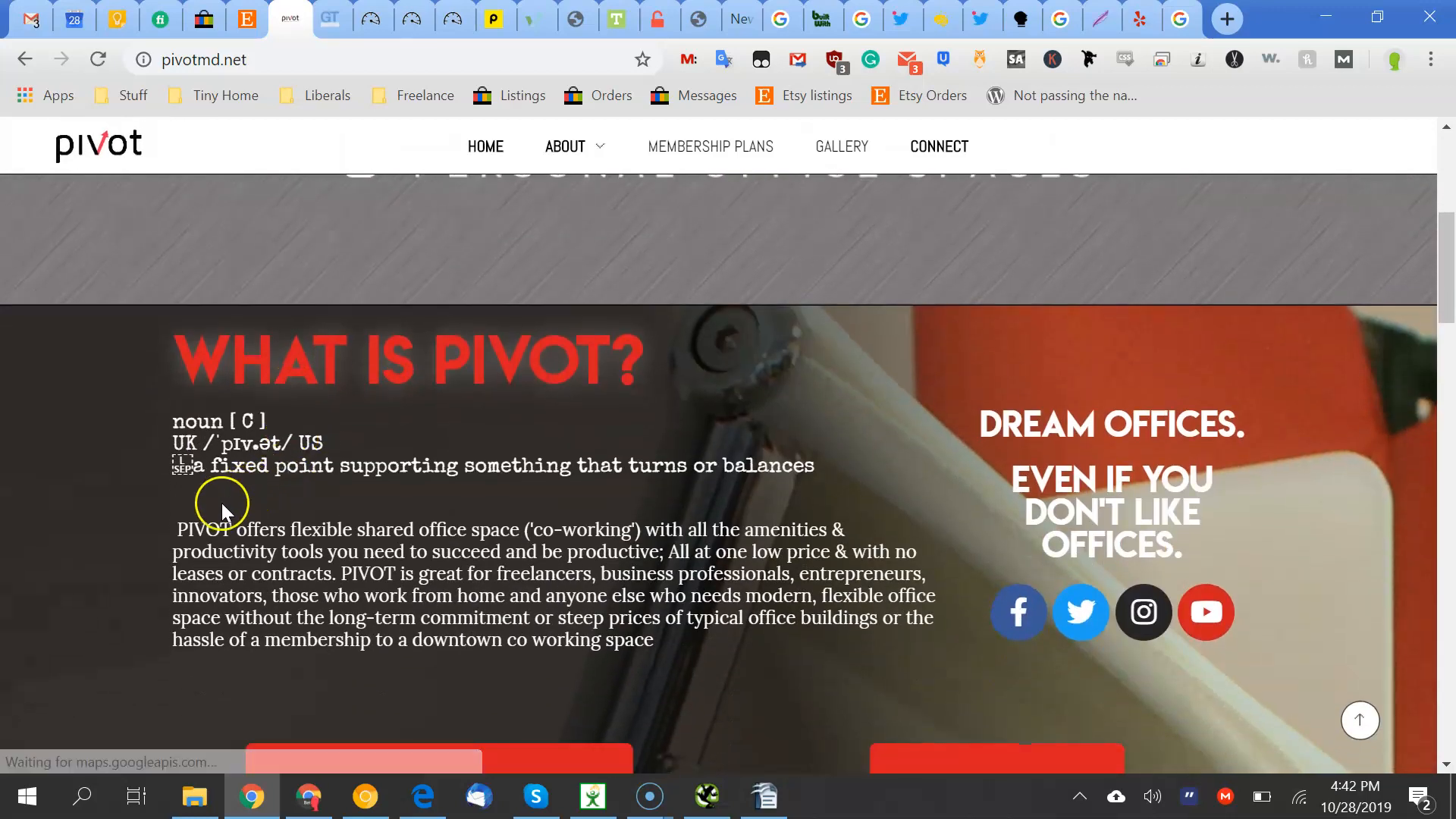
pyautogui.moveTo(177, 529); pyautogui.dragTo(534, 598)
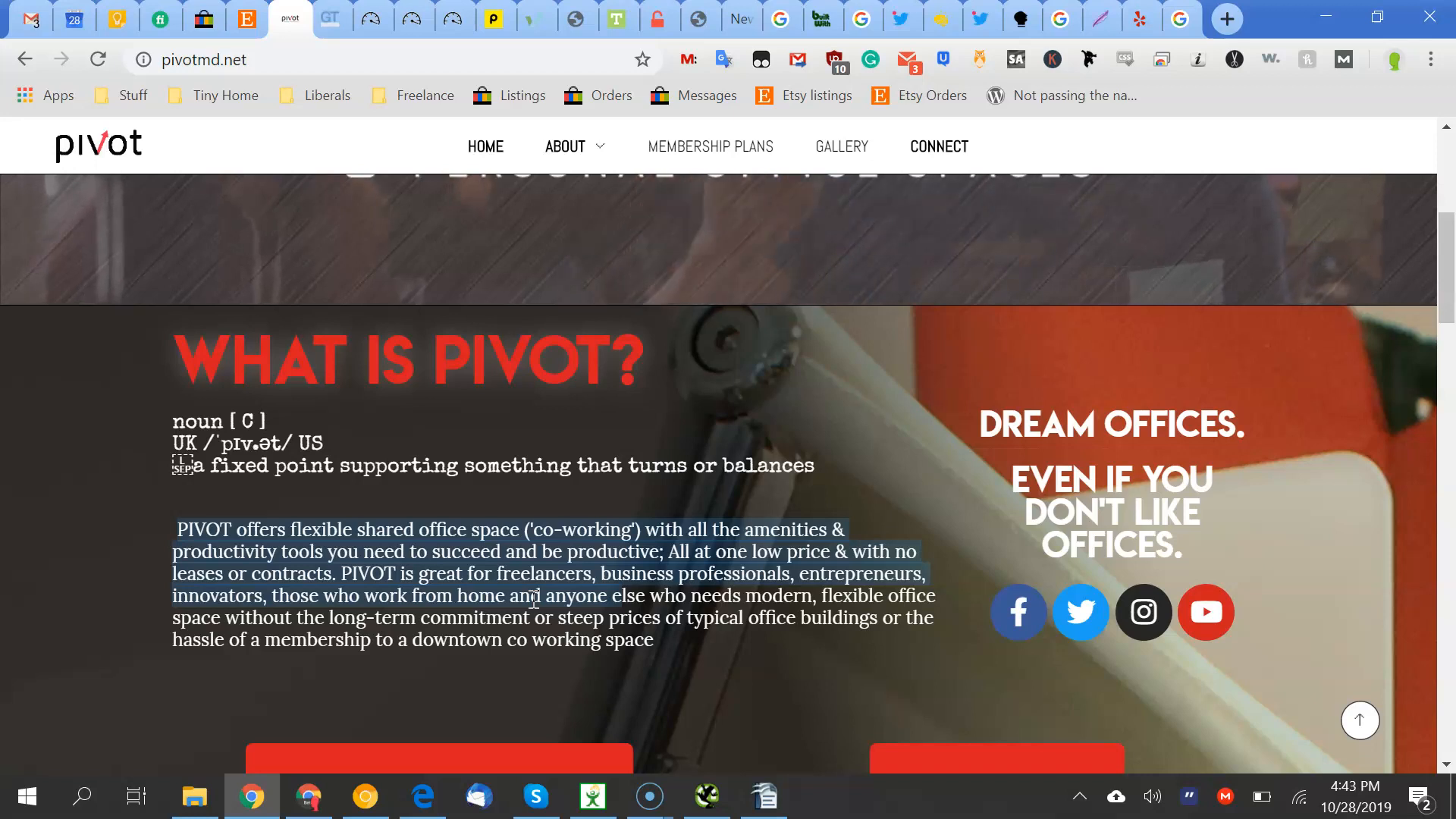
pyautogui.scroll(-1, 478, 607)
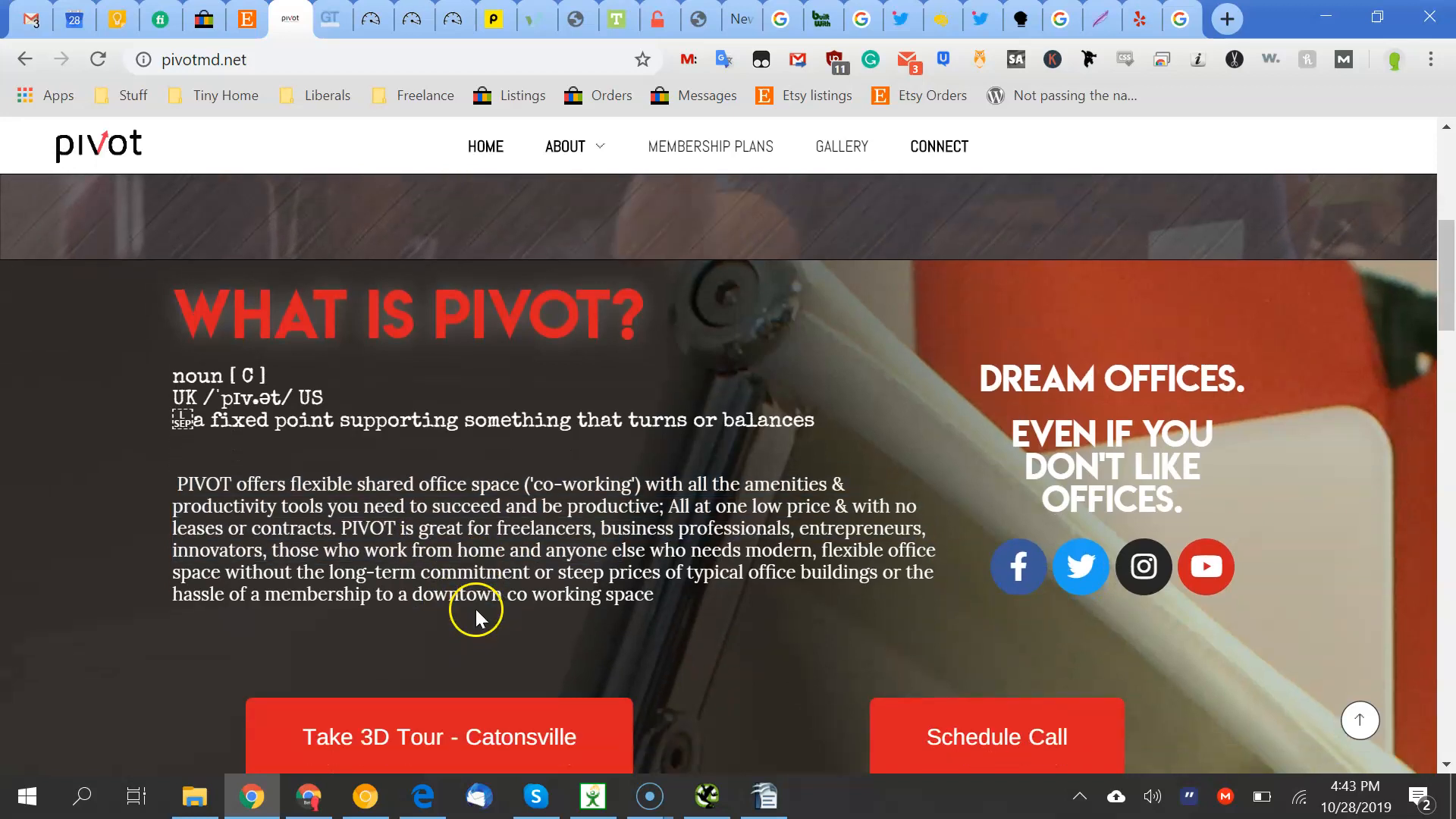
# Switch back to Writer and review the "Use breadcrumbs" and social media notes at the end of page 3
pyautogui.click(767, 804)
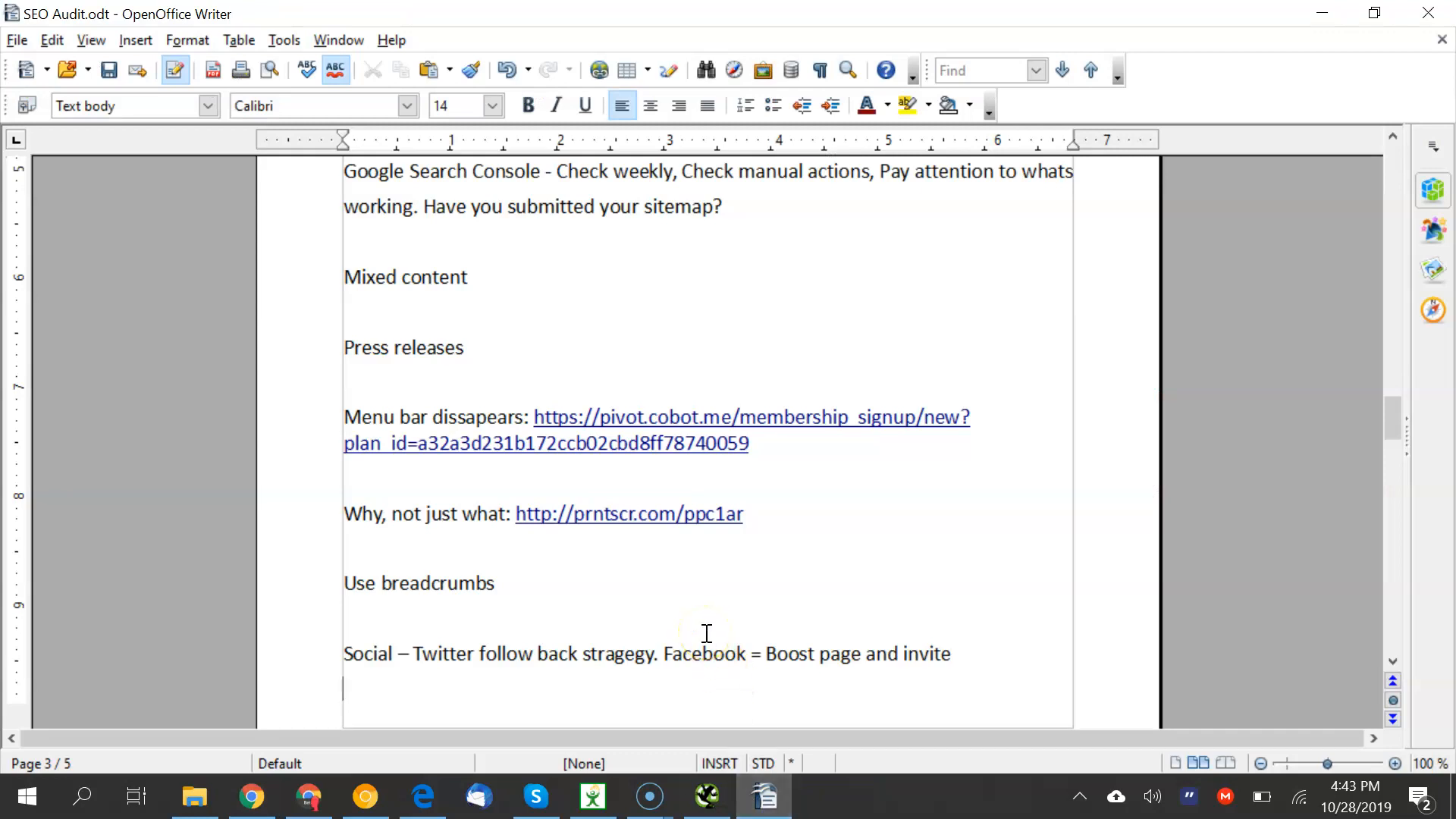
pyautogui.scroll(-5, 706, 633)
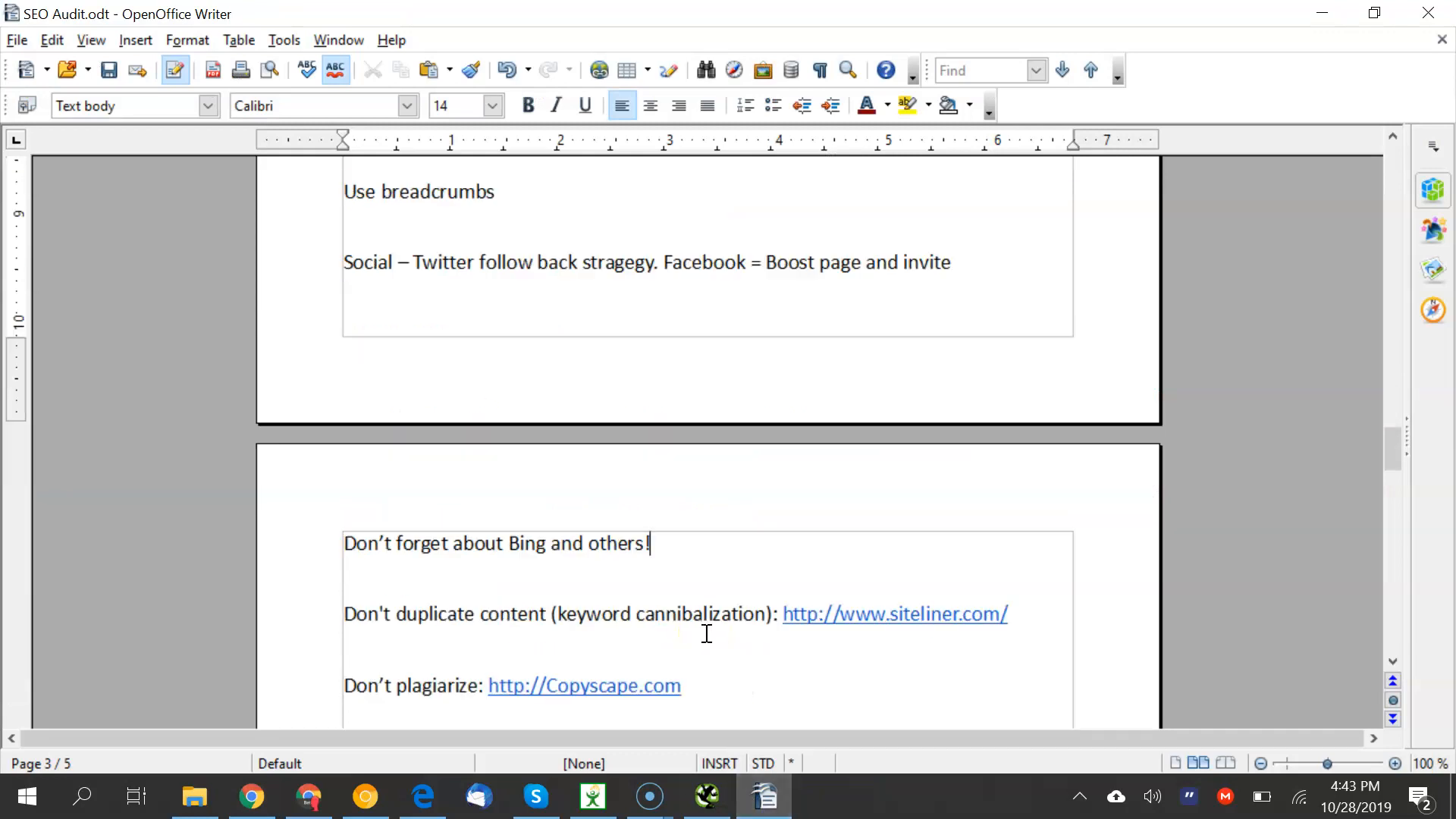
pyautogui.press('Up')
pyautogui.press('Up')
pyautogui.press('Up')
pyautogui.press('Up')
pyautogui.press('Up')
# Show the Interesting Answers article about the Kurds in Chrome and view the breadcrumbs above its title
pyautogui.click(251, 797)
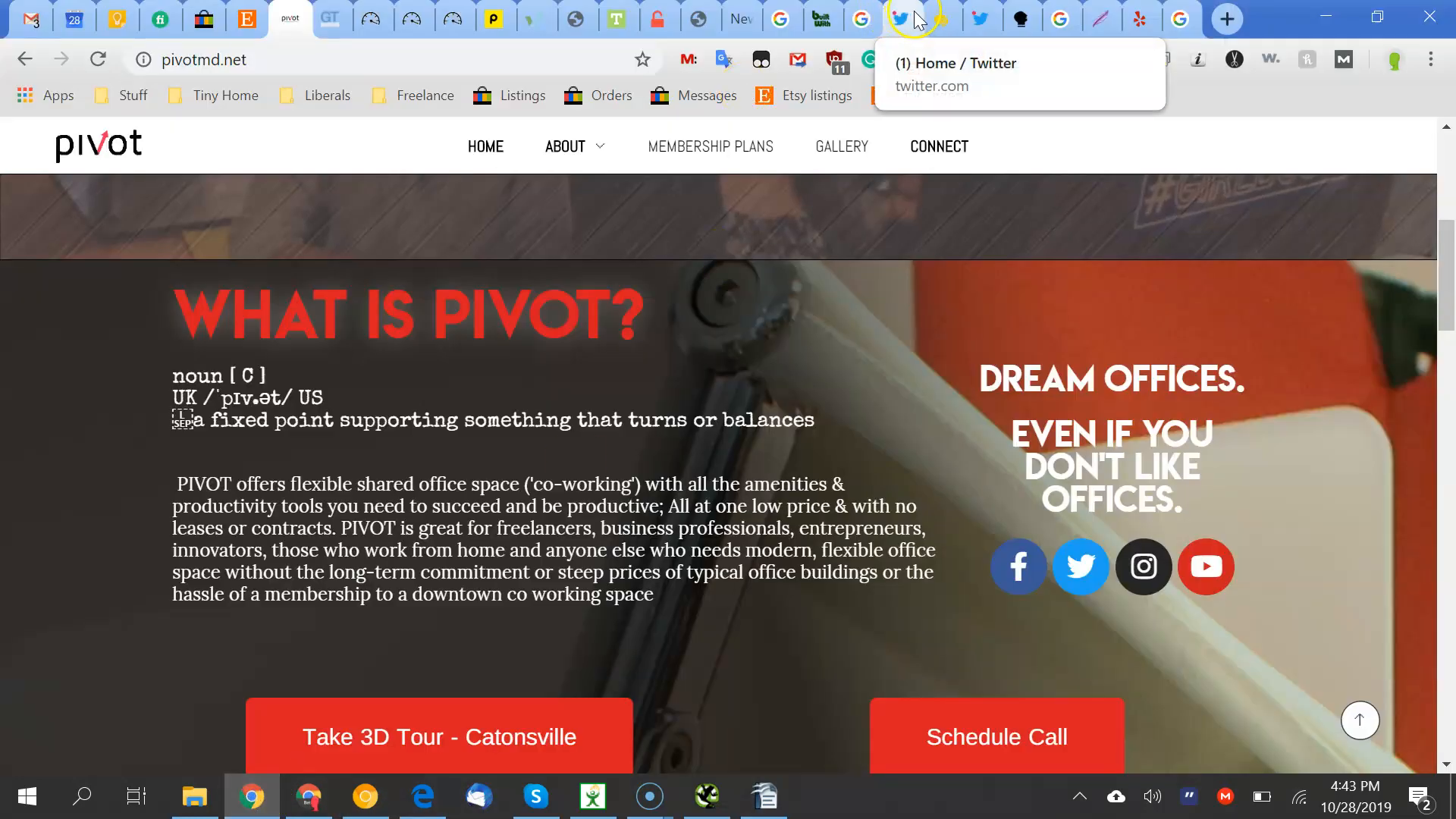
pyautogui.click(938, 23)
pyautogui.press('pageup')
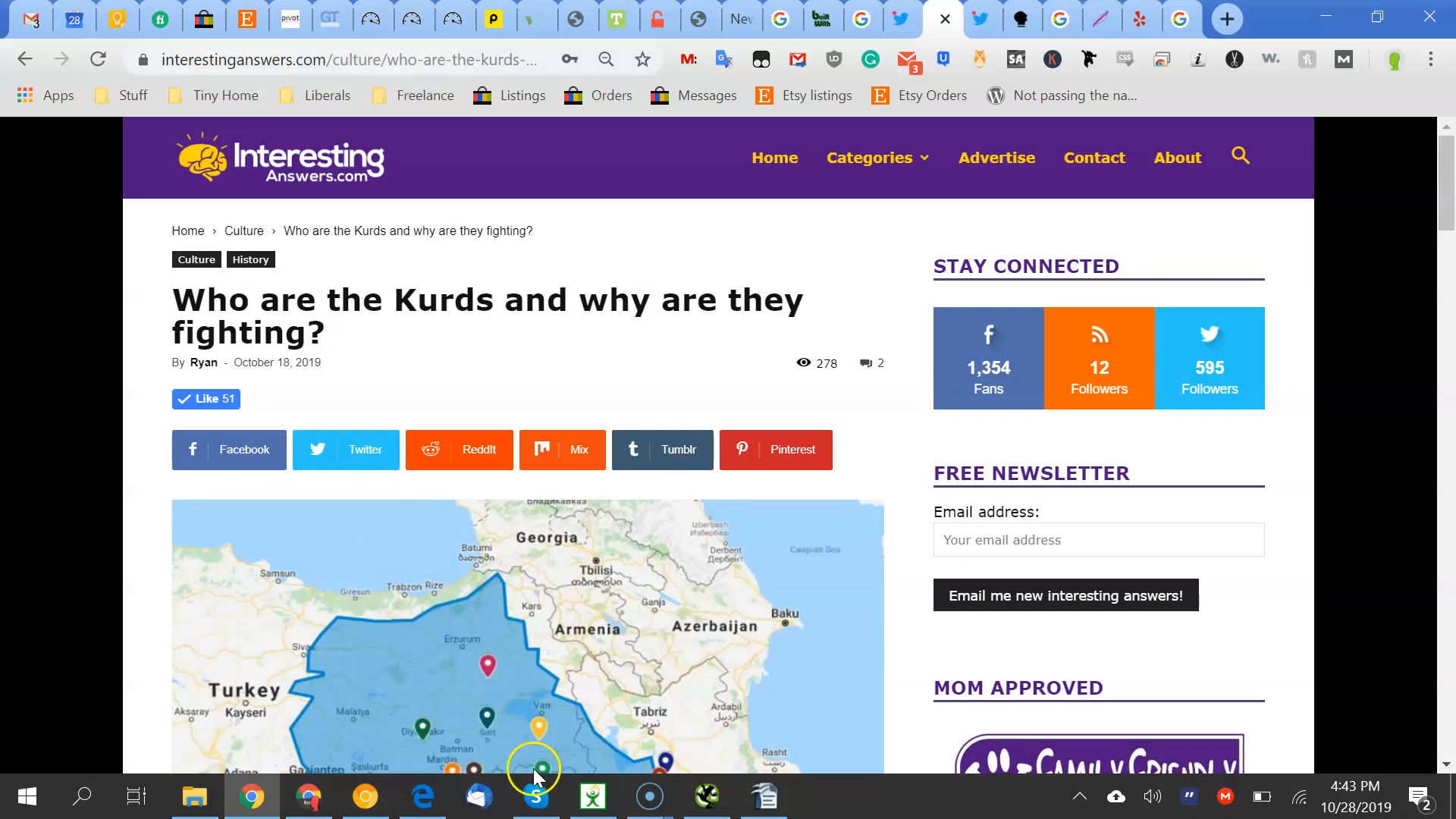
# Return to Writer and highlight most of the "Don't forget about Bing and others!" note on page 4
pyautogui.click(799, 794)
pyautogui.click(690, 455)
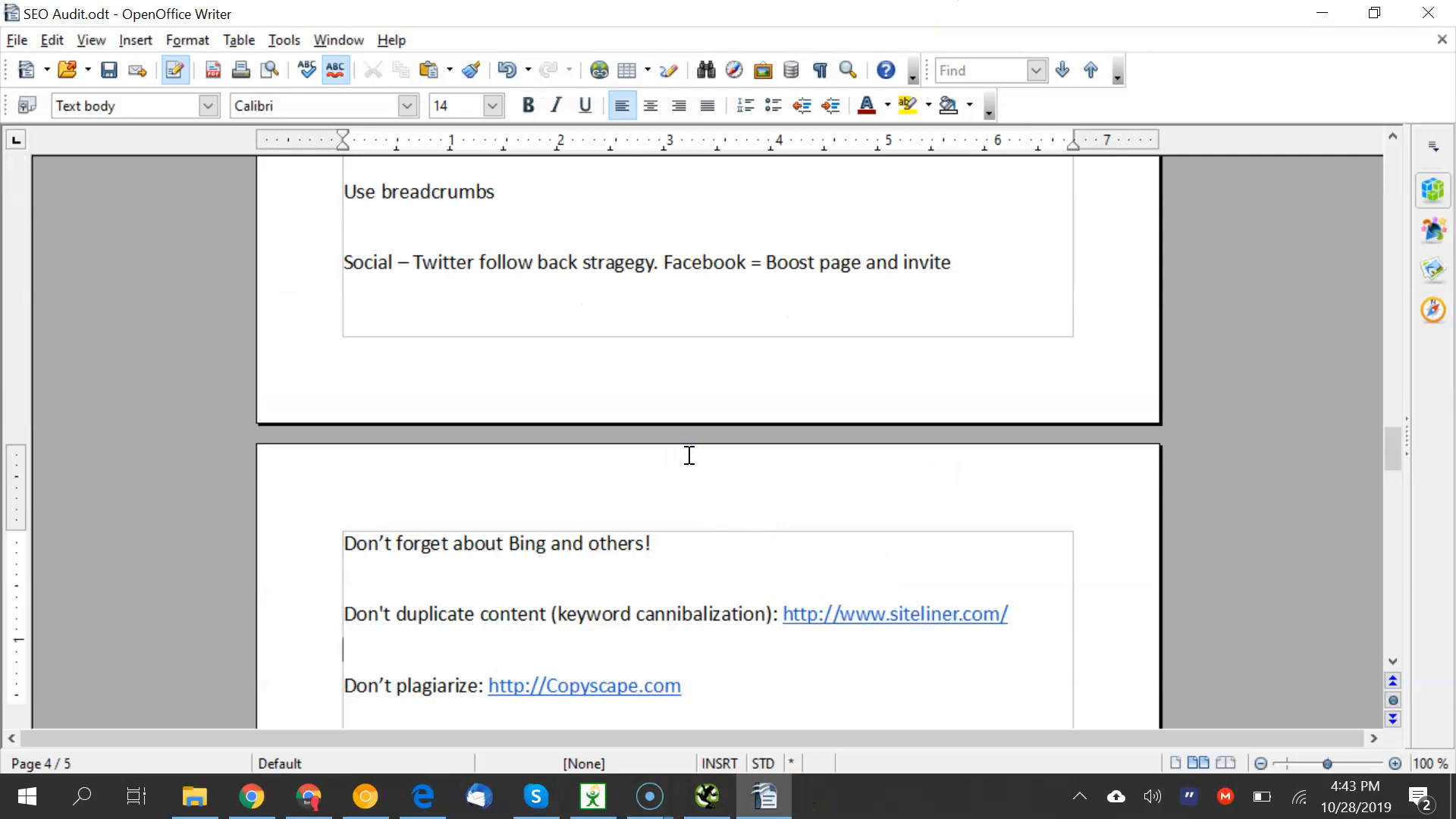
pyautogui.scroll(-3, 688, 454)
pyautogui.moveTo(399, 370); pyautogui.dragTo(712, 379)
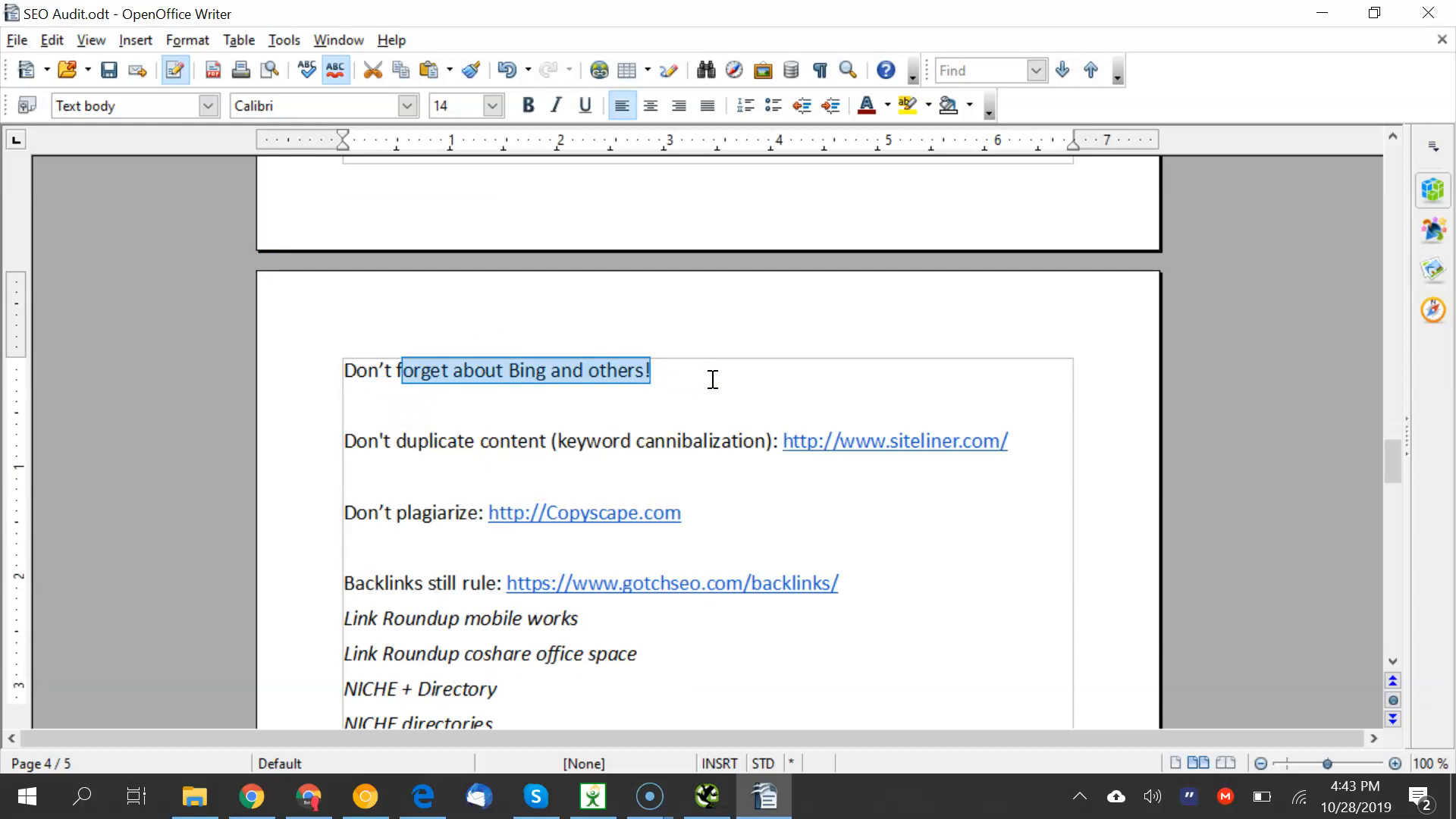
# Search for the New Orleans Saints from Windows search, view the Bing results in Edge, and minimize the browser
pyautogui.click(73, 815)
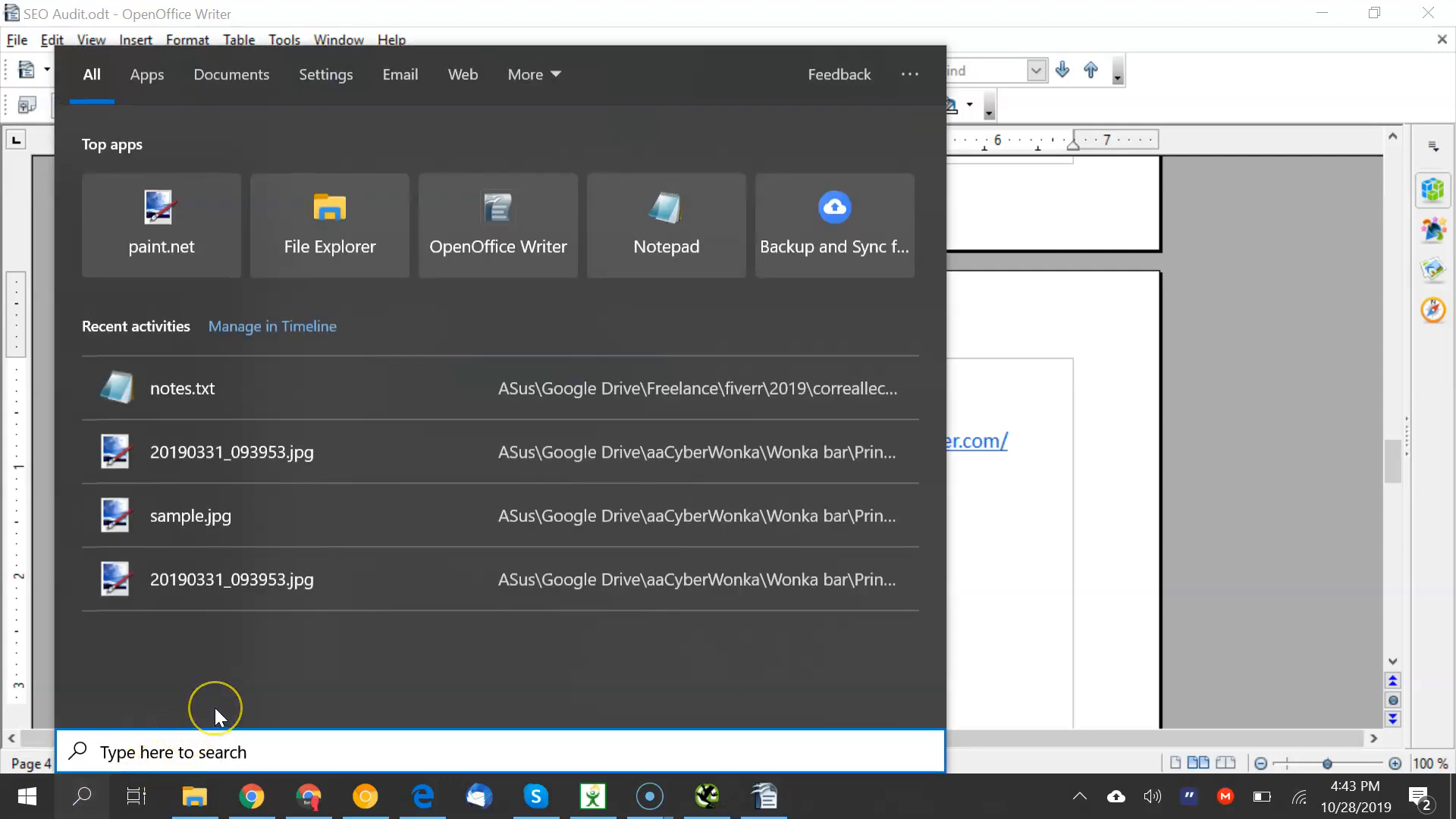
pyautogui.write('new olreans saints')
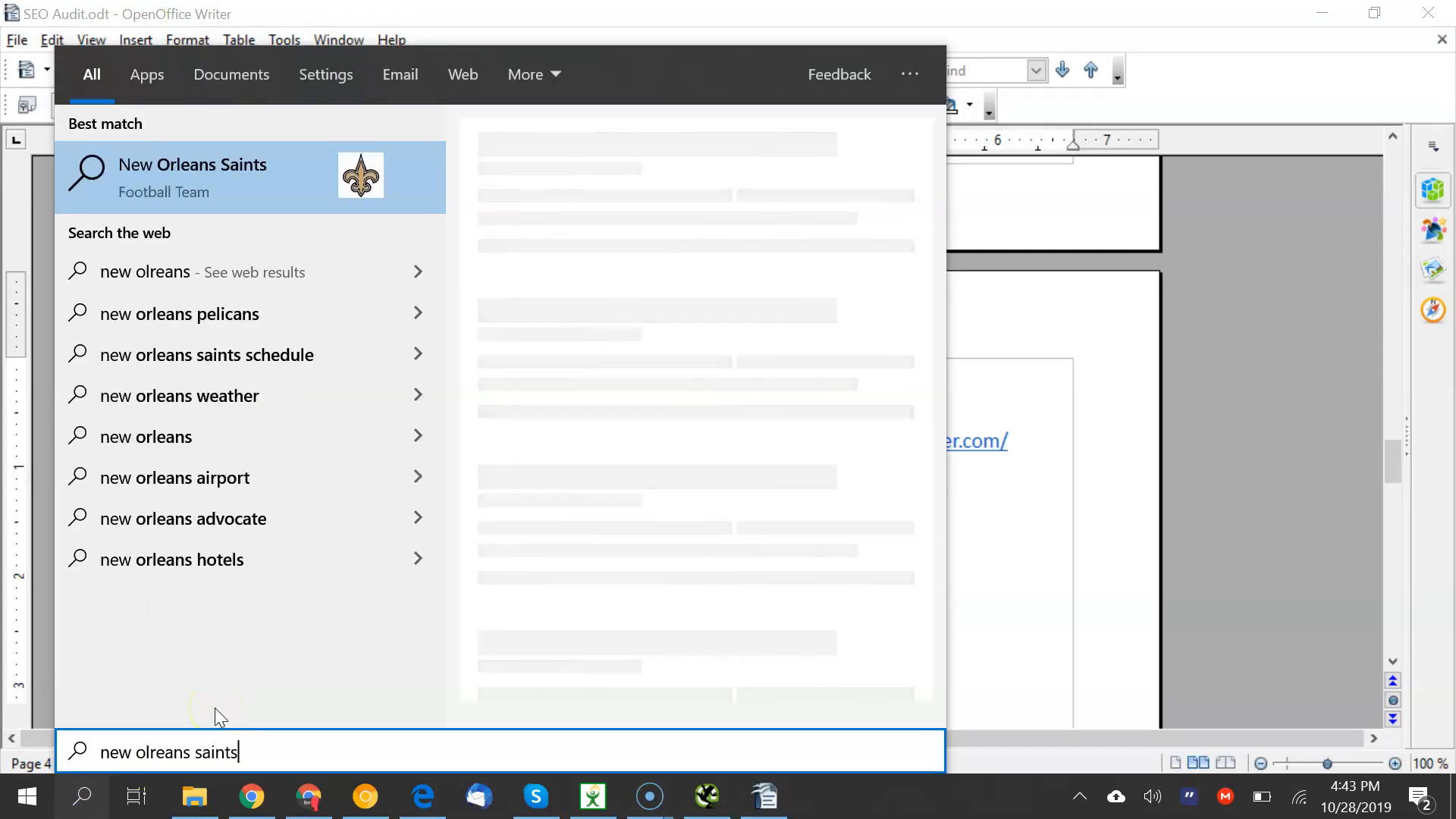
pyautogui.press('Return')
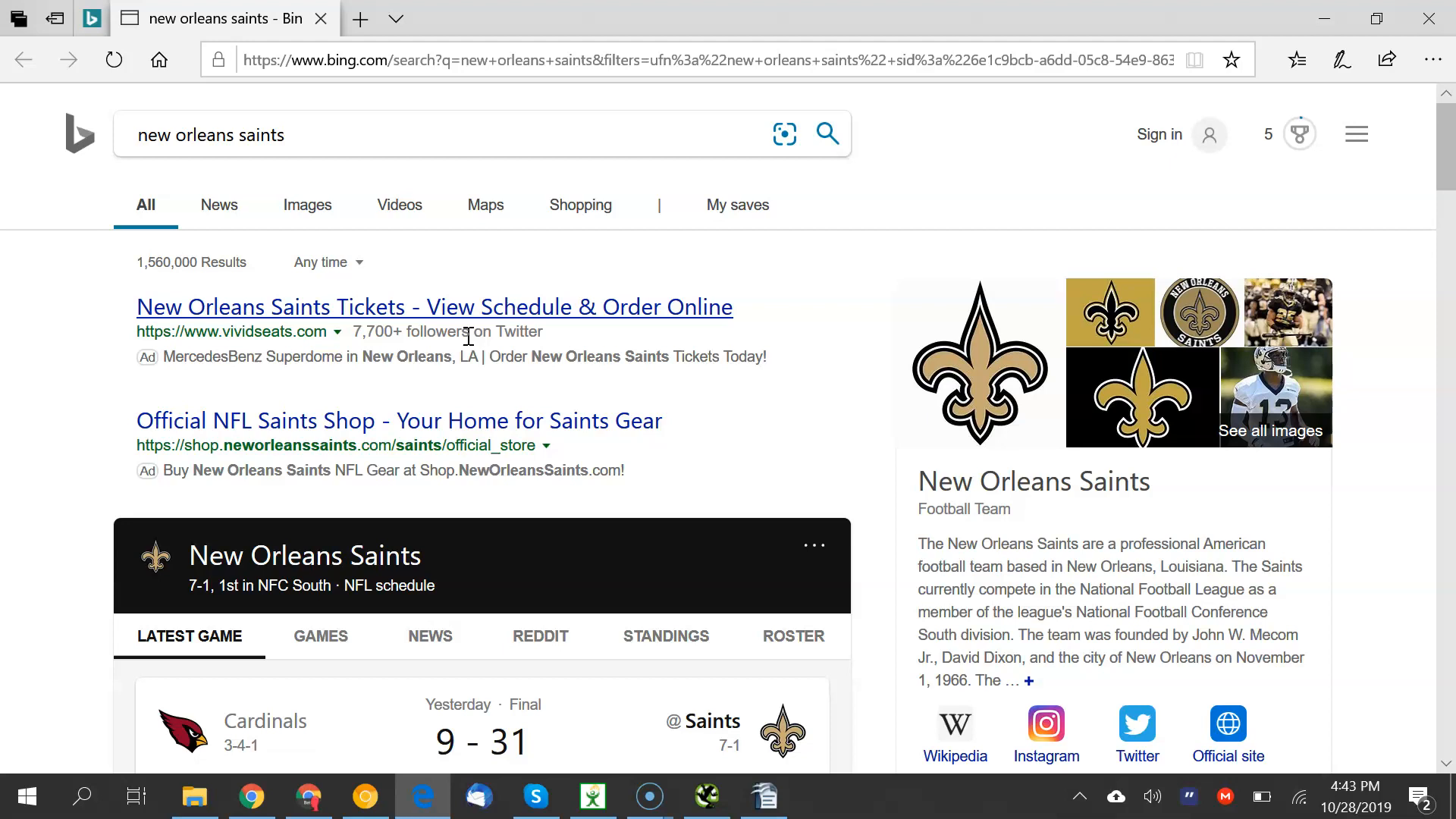
pyautogui.click(1318, 21)
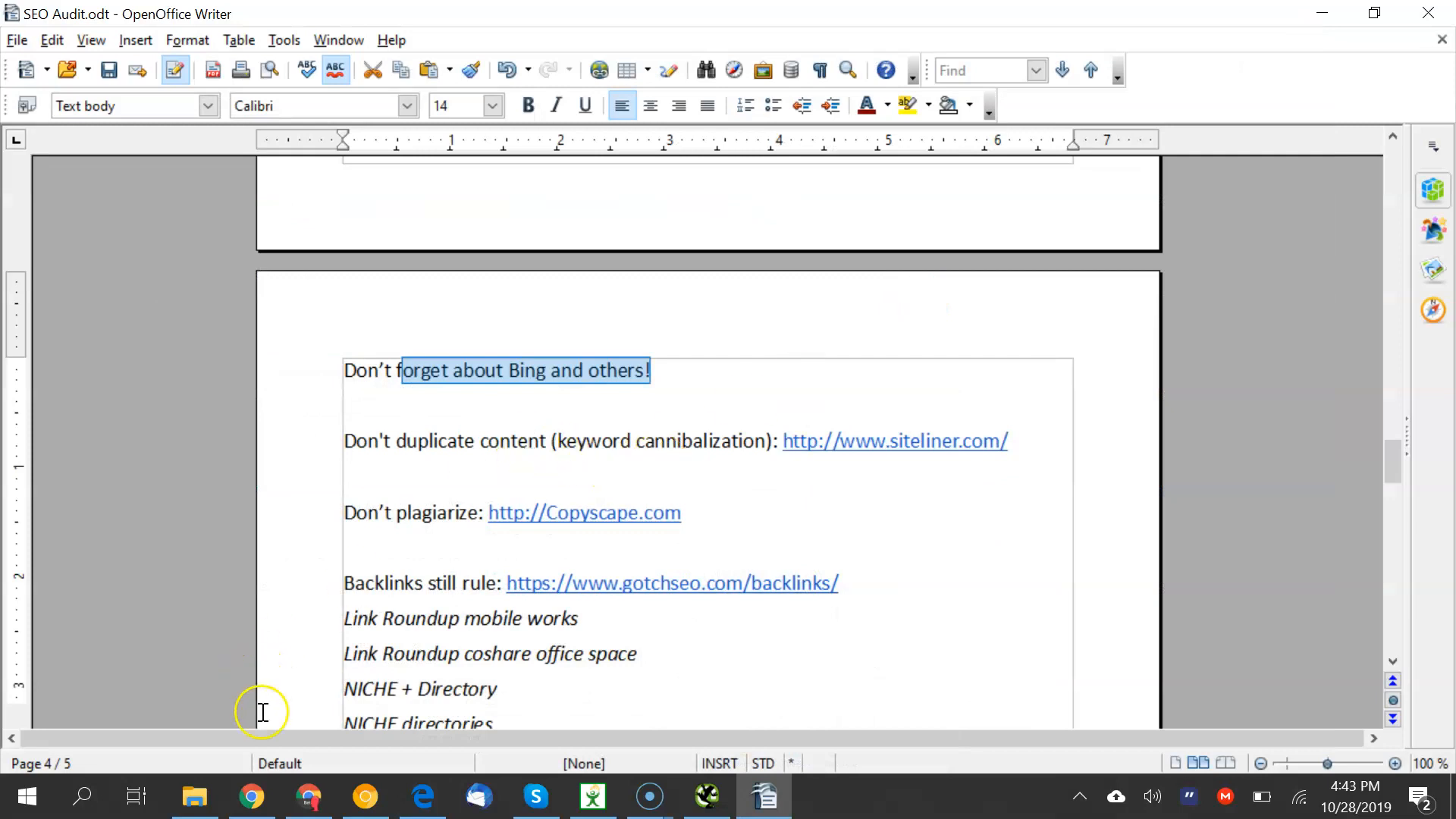
# Search Google for "yandex" in a new Chrome tab and open the yandex.com home page
pyautogui.click(252, 797)
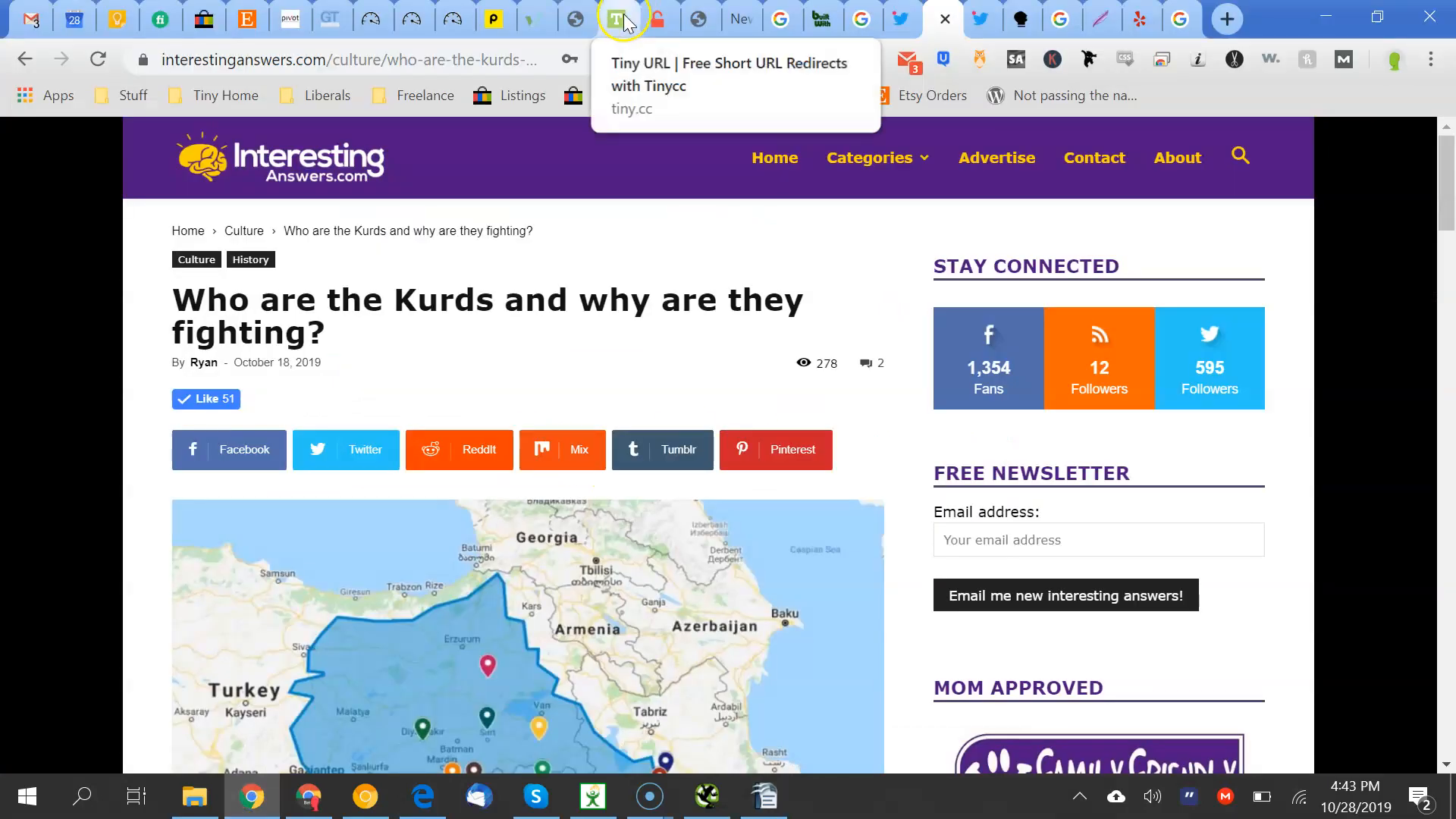
pyautogui.click(1227, 22)
pyautogui.write('tand')
pyautogui.press('BackSpace')
pyautogui.press('BackSpace')
pyautogui.press('BackSpace')
pyautogui.press('BackSpace')
pyautogui.write('yandex')
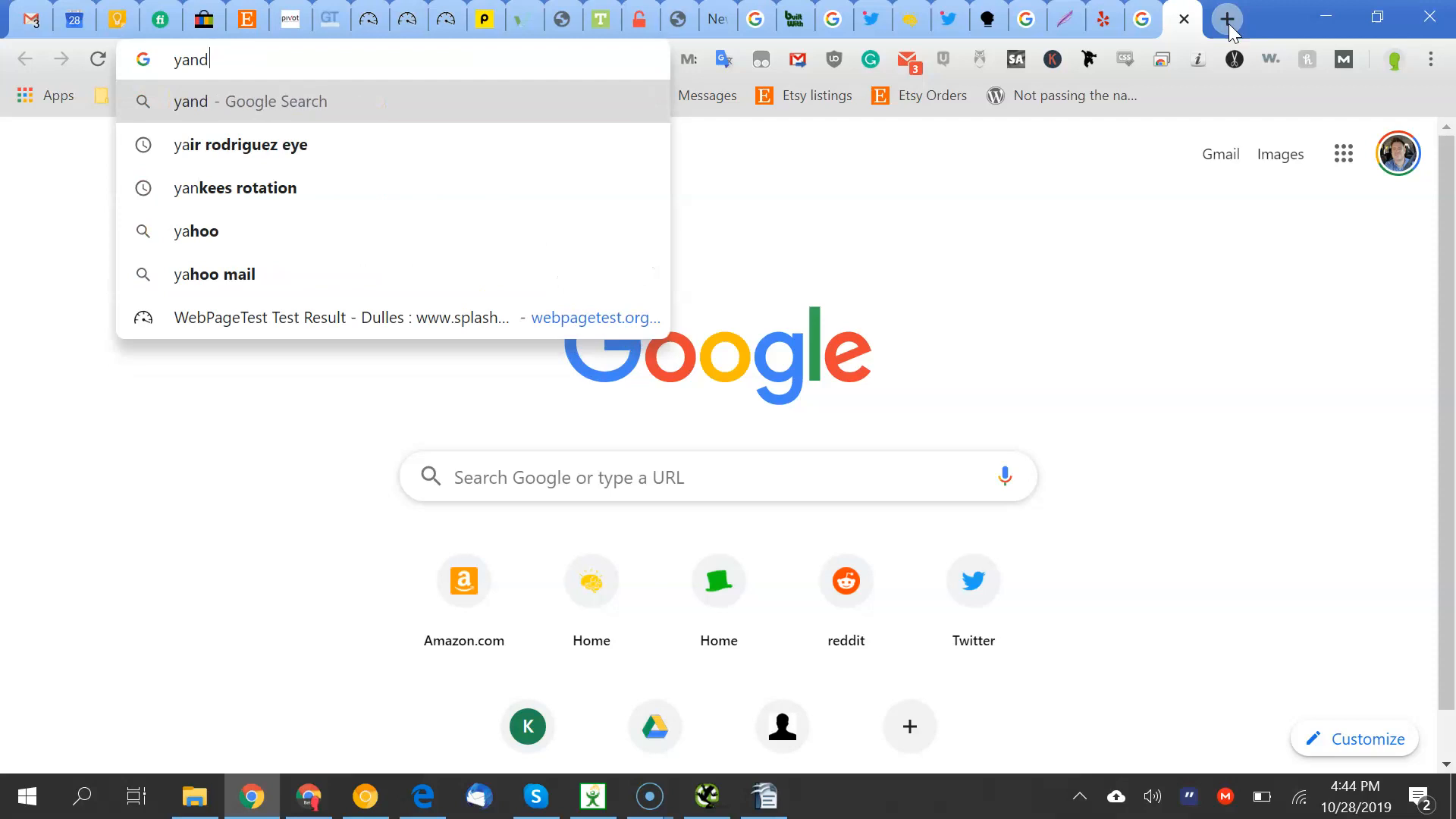
pyautogui.press('Return')
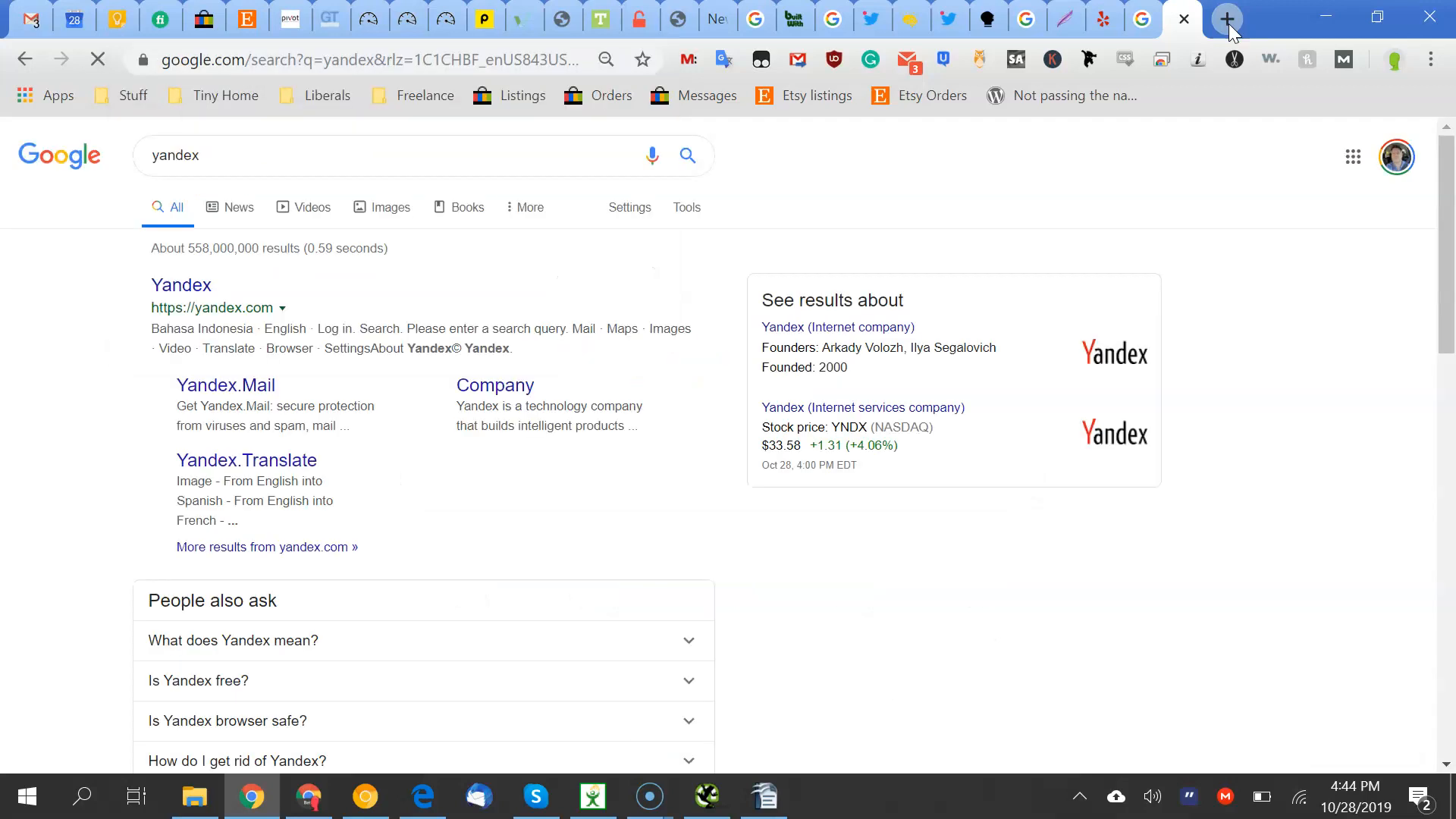
pyautogui.click(176, 286)
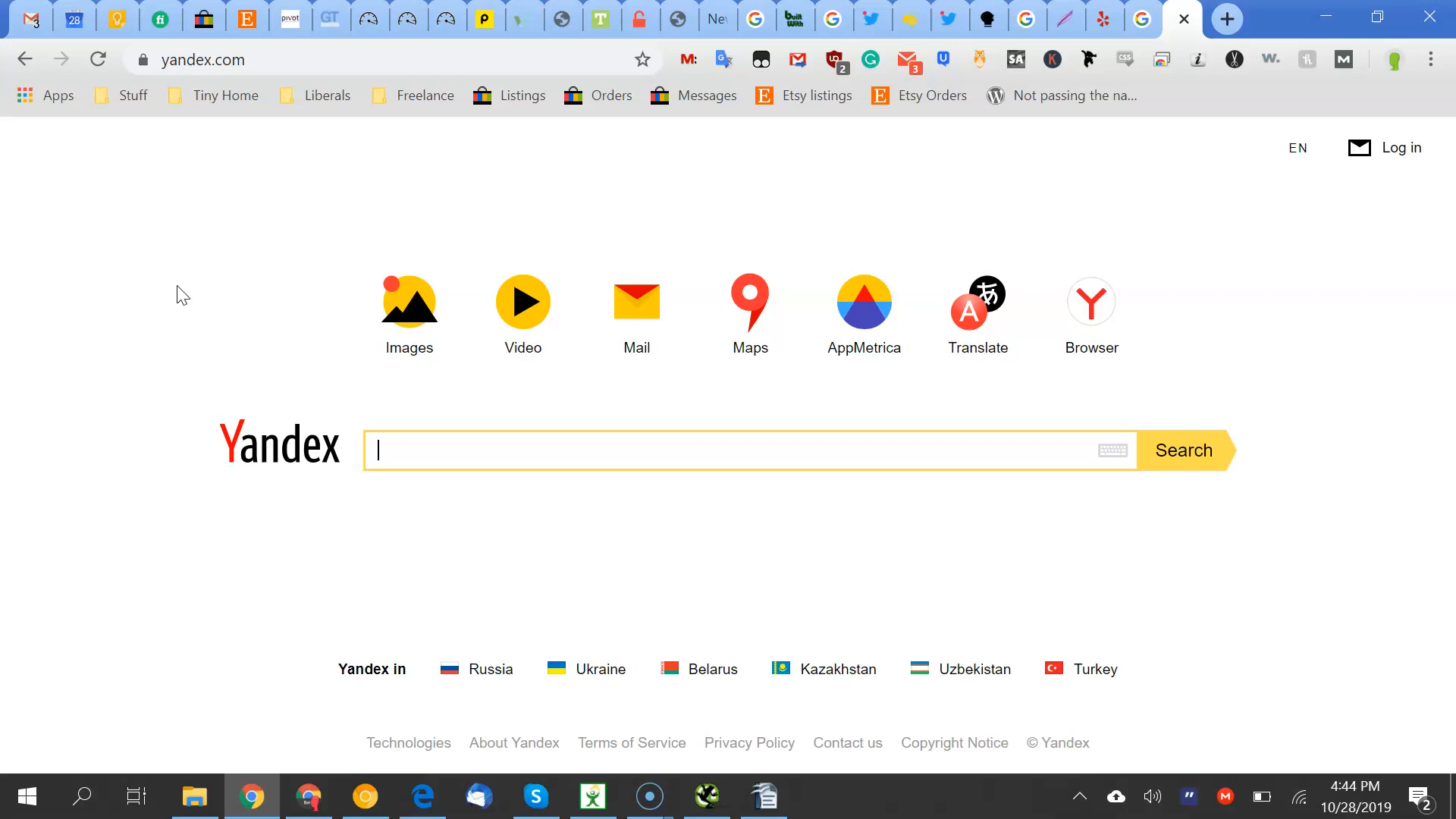
# Switch to Writer and place the cursor below the "Don't duplicate content" note
pyautogui.click(763, 797)
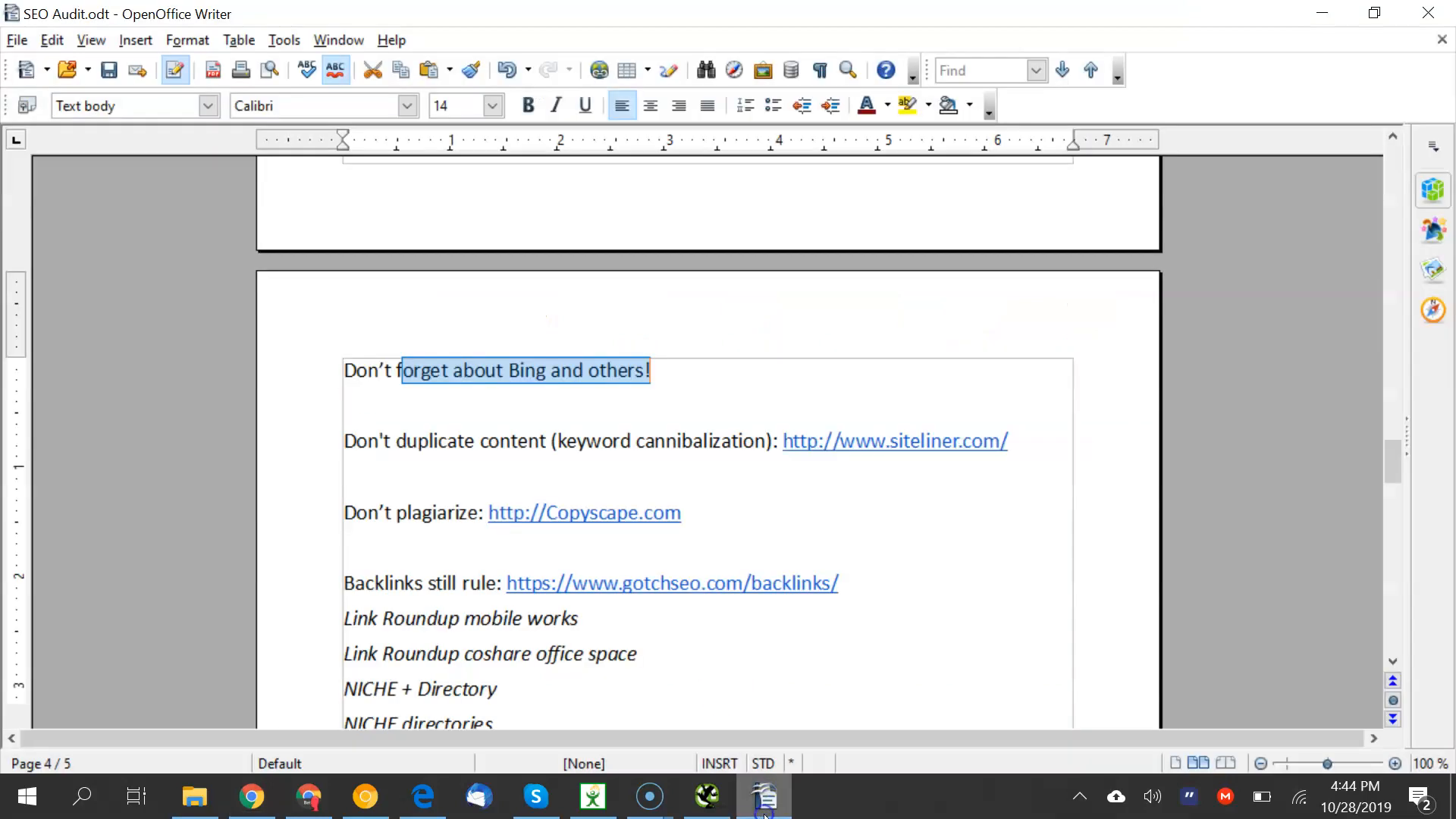
pyautogui.click(511, 461)
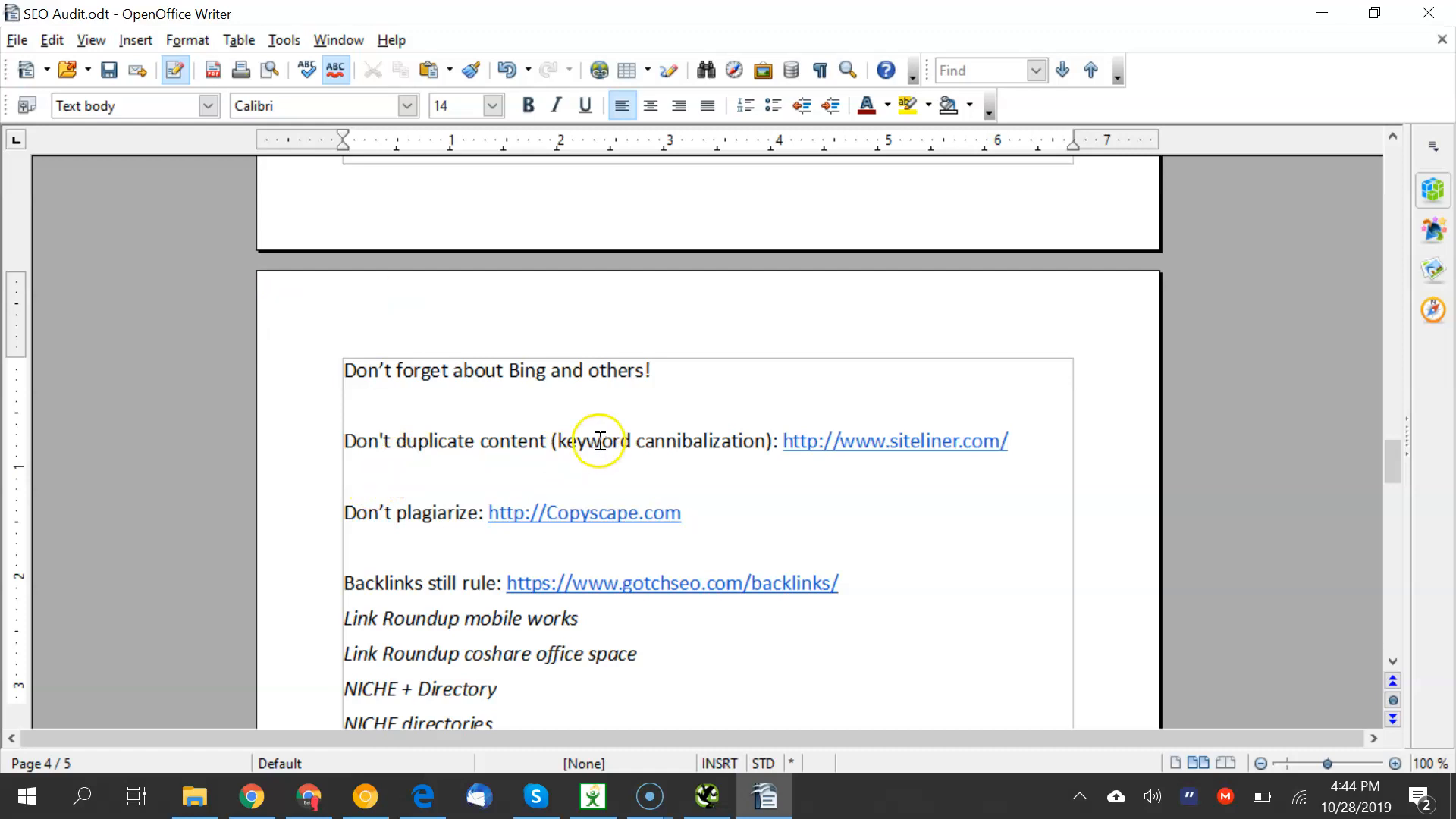
# Go through the duplicate content and plagiarism notes on page 4 down to the "Backlinks still rule" section
pyautogui.click(682, 440)
pyautogui.press('Down')
pyautogui.press('Down')
pyautogui.press('Down')
pyautogui.press('Down')
pyautogui.press('Down')
pyautogui.press('Down')
pyautogui.press('Down')
pyautogui.press('Down')
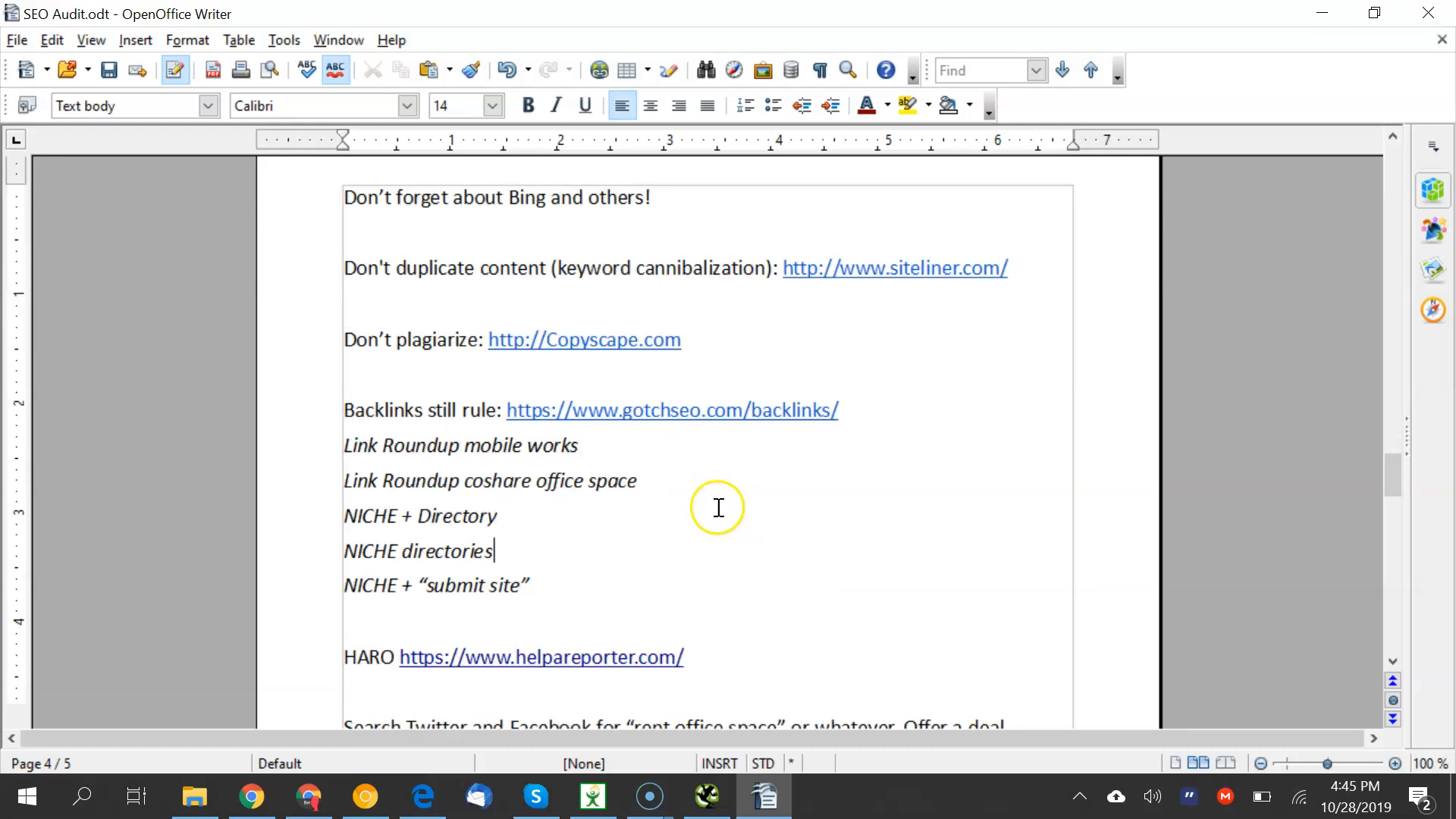
pyautogui.moveTo(502, 409); pyautogui.dragTo(812, 424)
pyautogui.click(527, 531)
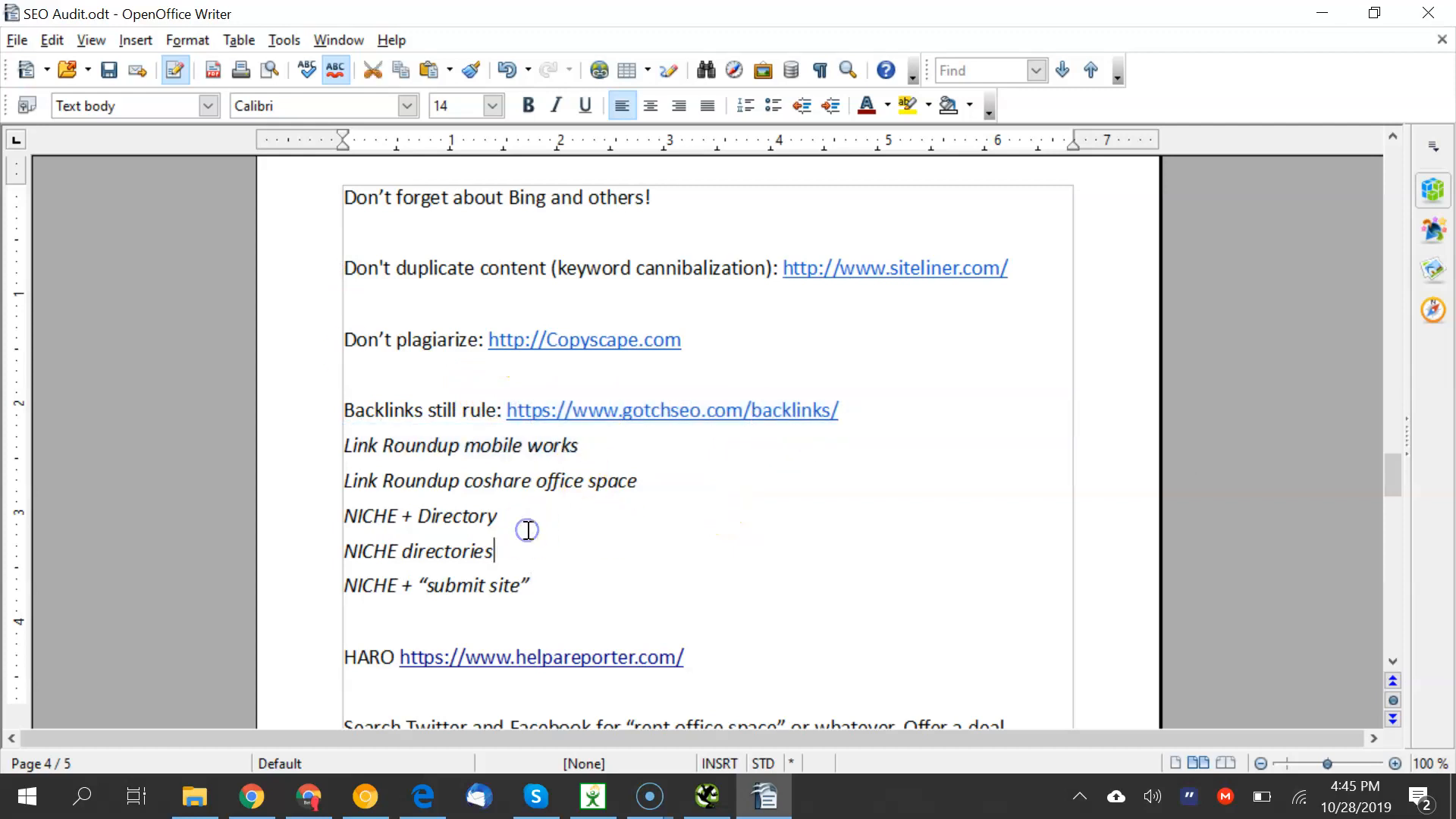
# Append ". business executives" to the "Link Roundup mobile works" line in the backlinks section
pyautogui.moveTo(346, 446); pyautogui.dragTo(583, 444)
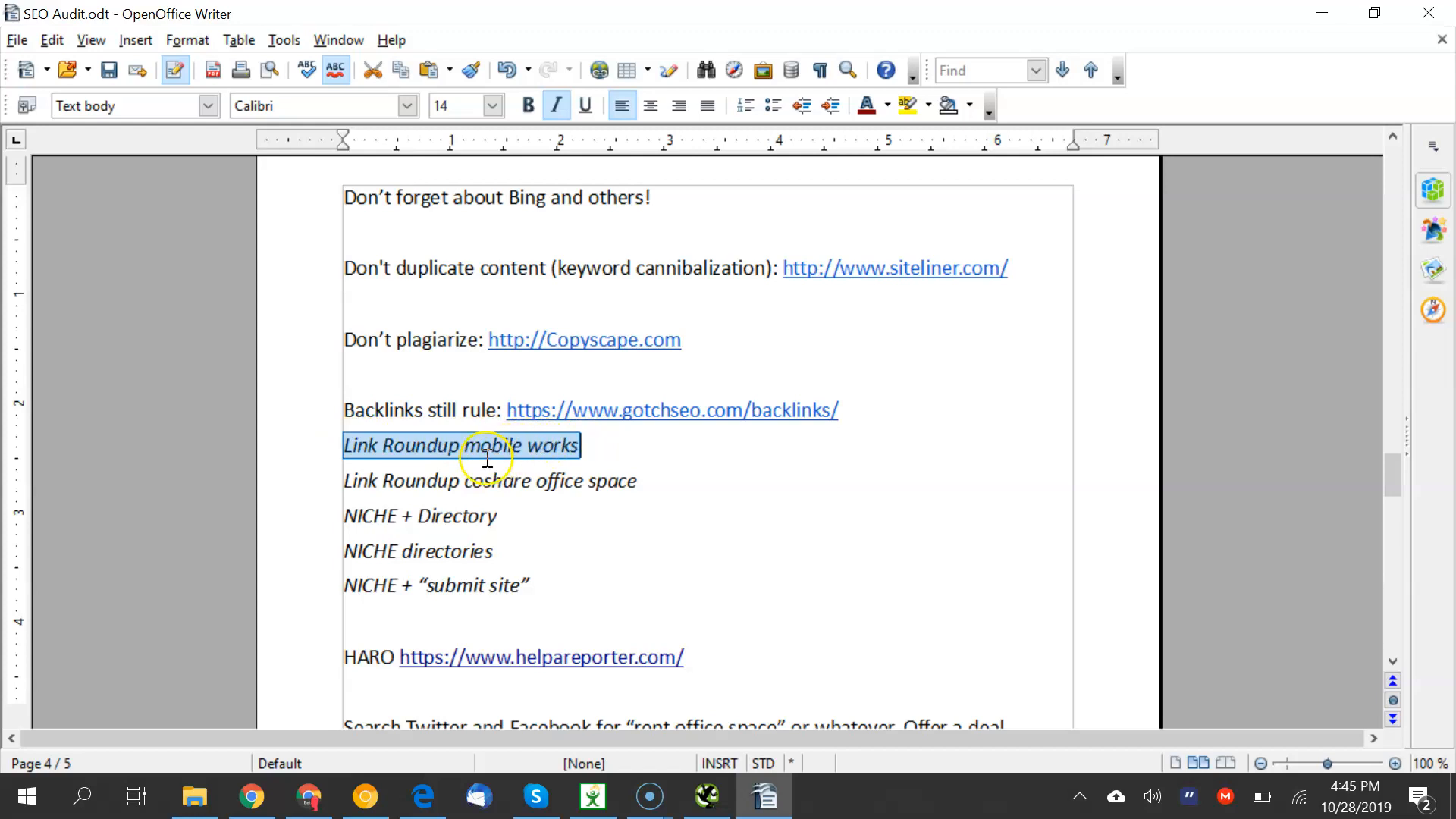
pyautogui.click(581, 449)
pyautogui.write('. business exc')
pyautogui.write('cutives')
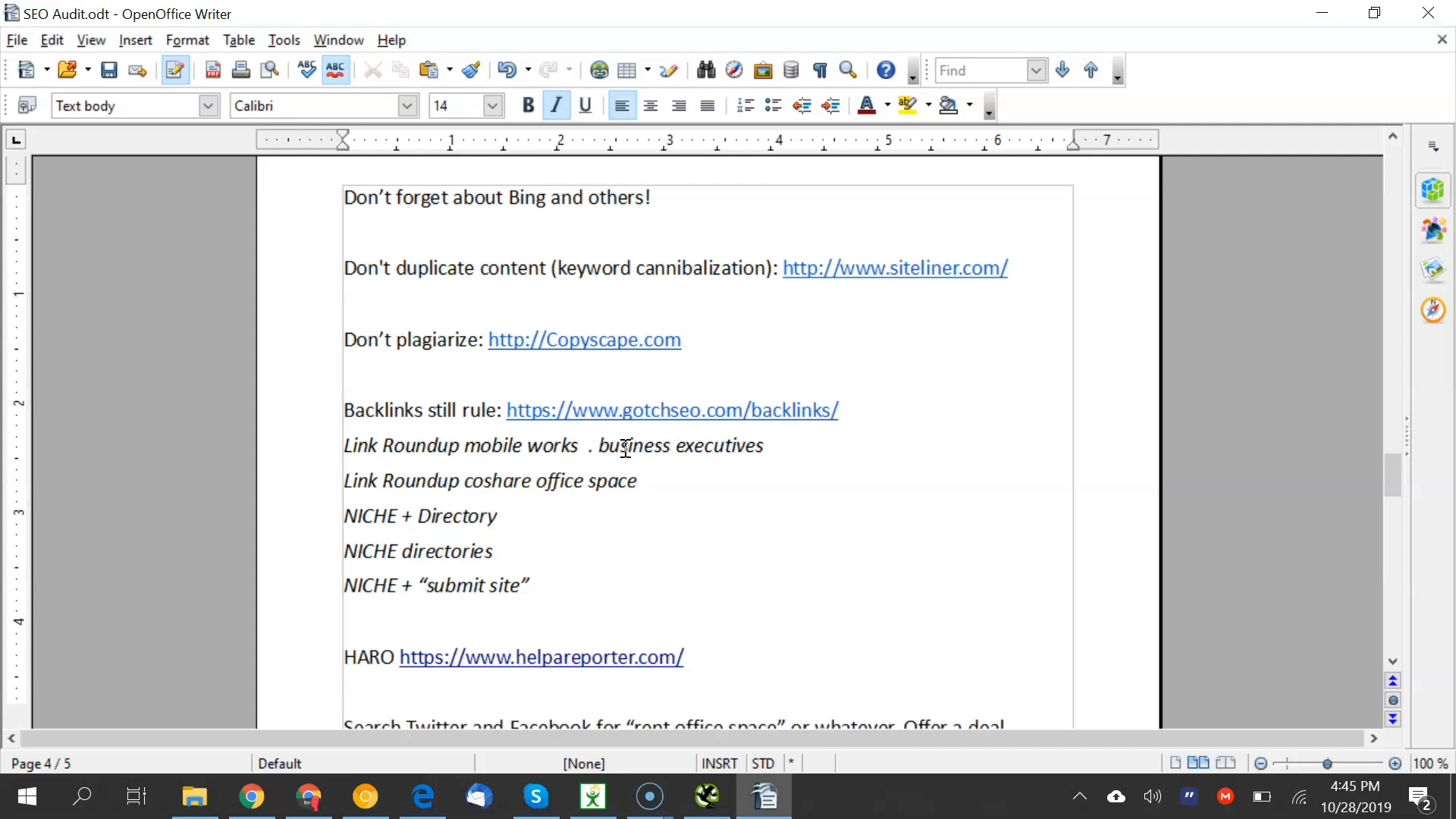
# Append ".. traveling tech workers" to the "Link Roundup coshare office space" line
pyautogui.moveTo(484, 487); pyautogui.dragTo(531, 497)
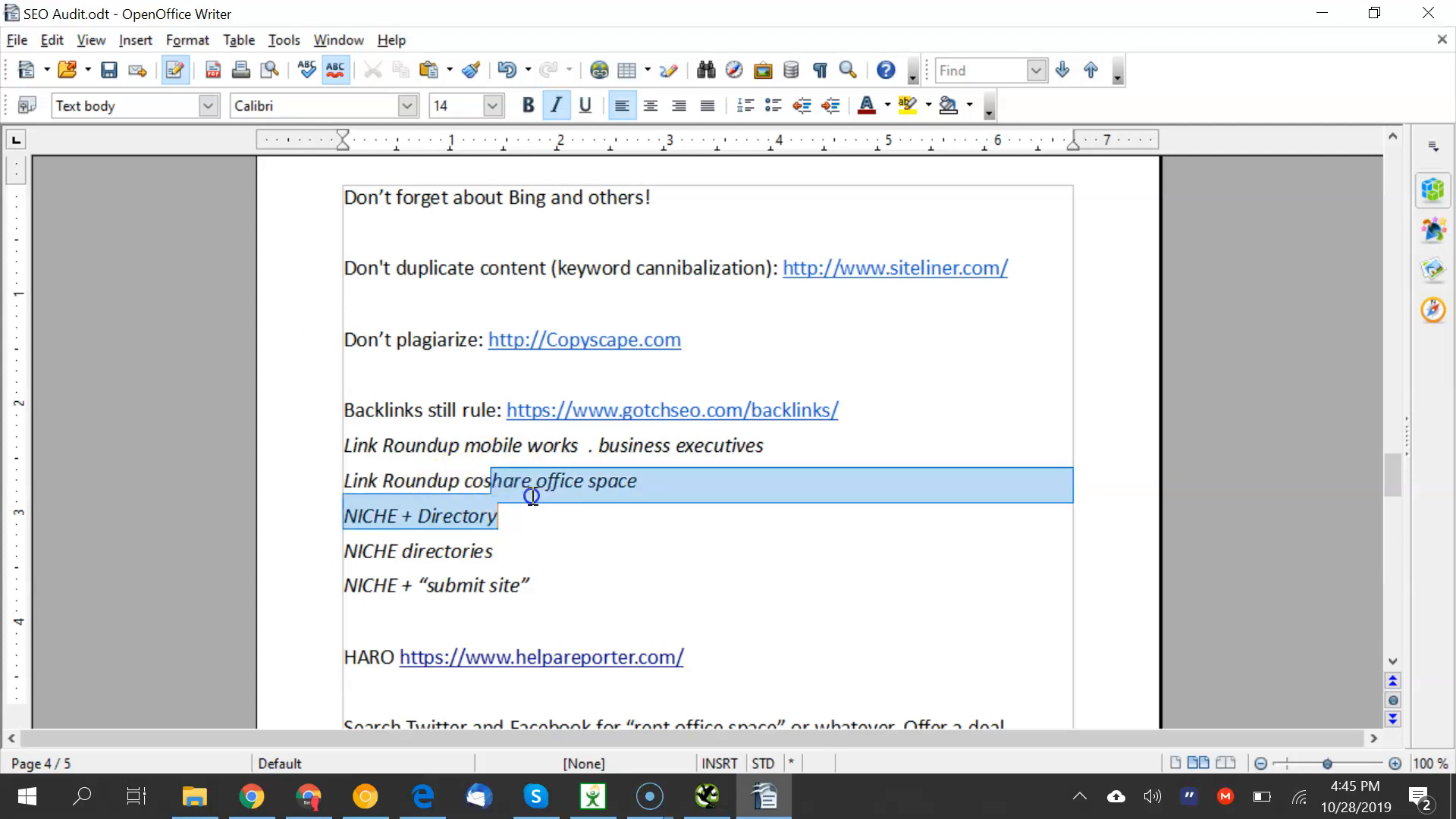
pyautogui.click(513, 482)
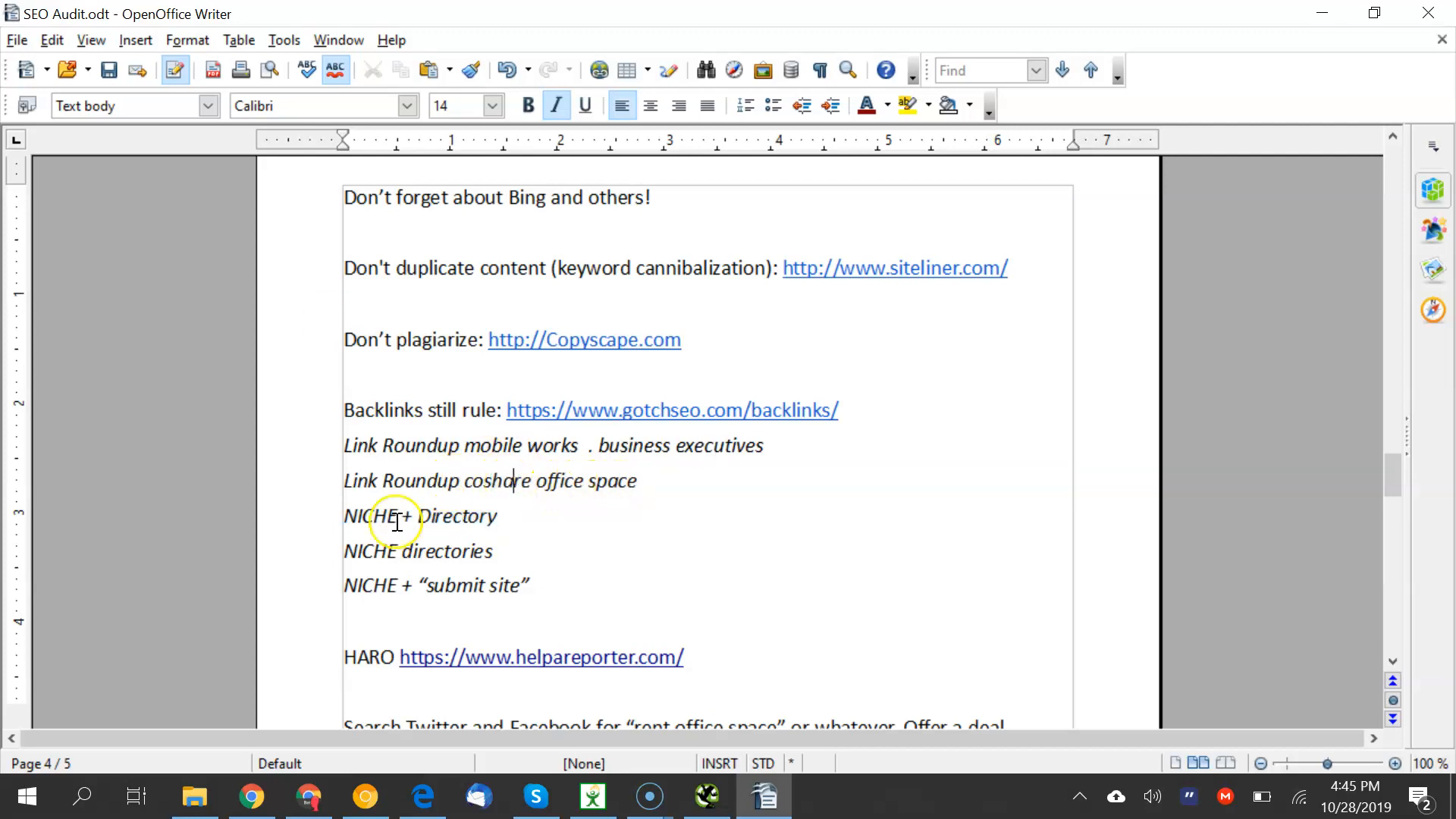
pyautogui.click(683, 479)
pyautogui.write('.. trave')
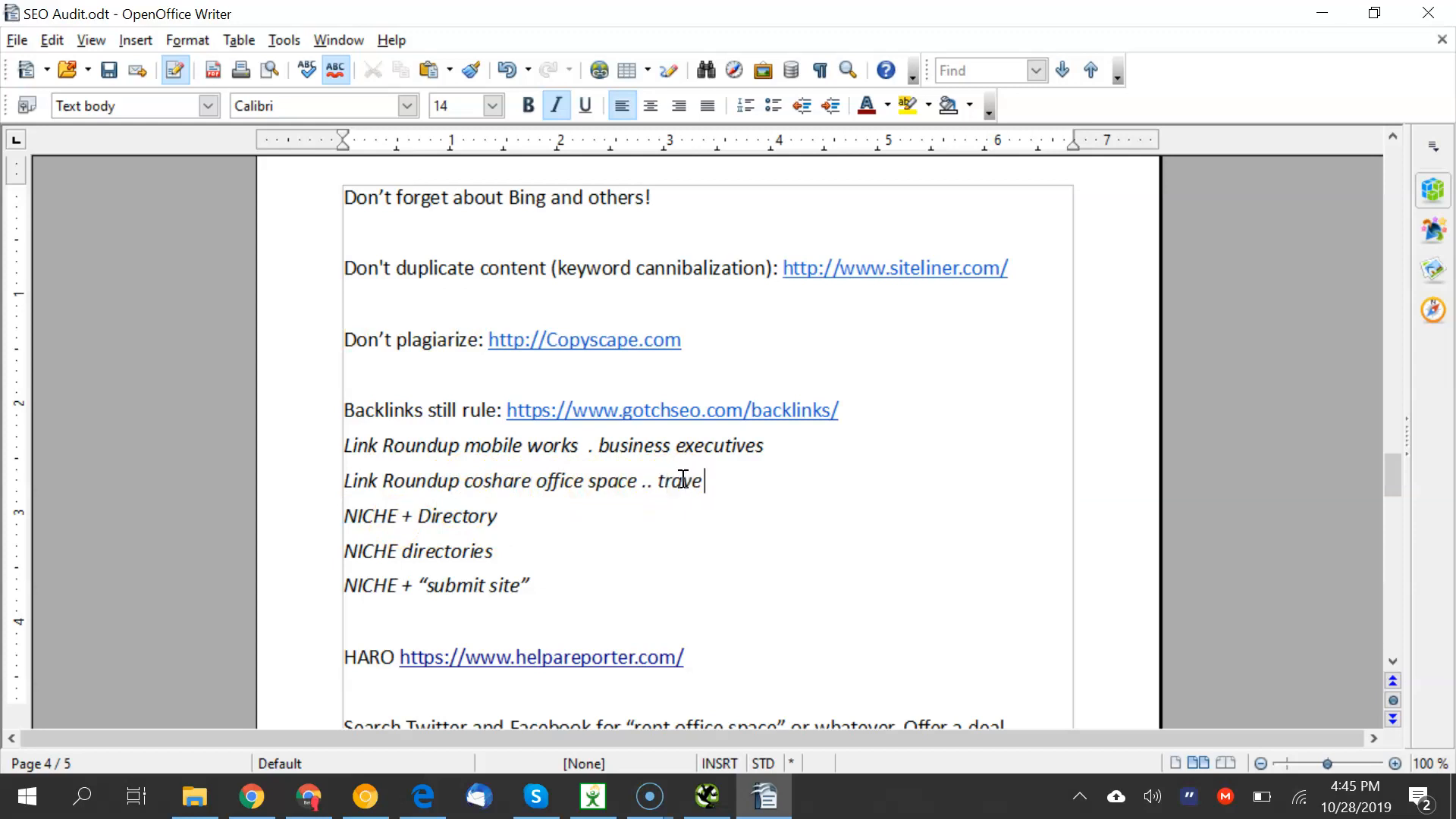
pyautogui.write('ling tech workers')
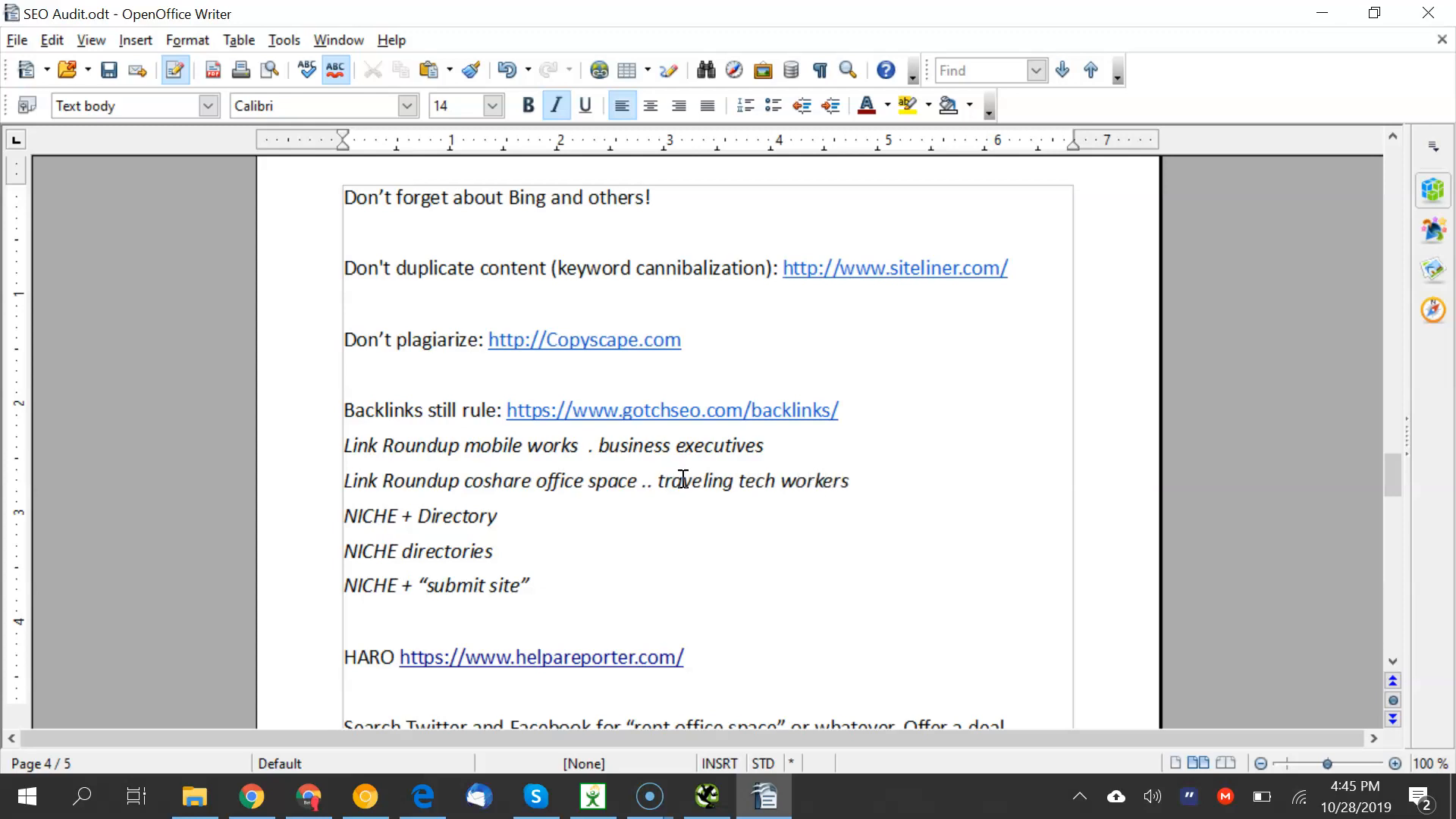
# Highlight the two NICHE directory lines and continue down to the HARO and social media notes
pyautogui.click(369, 516)
pyautogui.moveTo(370, 516); pyautogui.dragTo(468, 540)
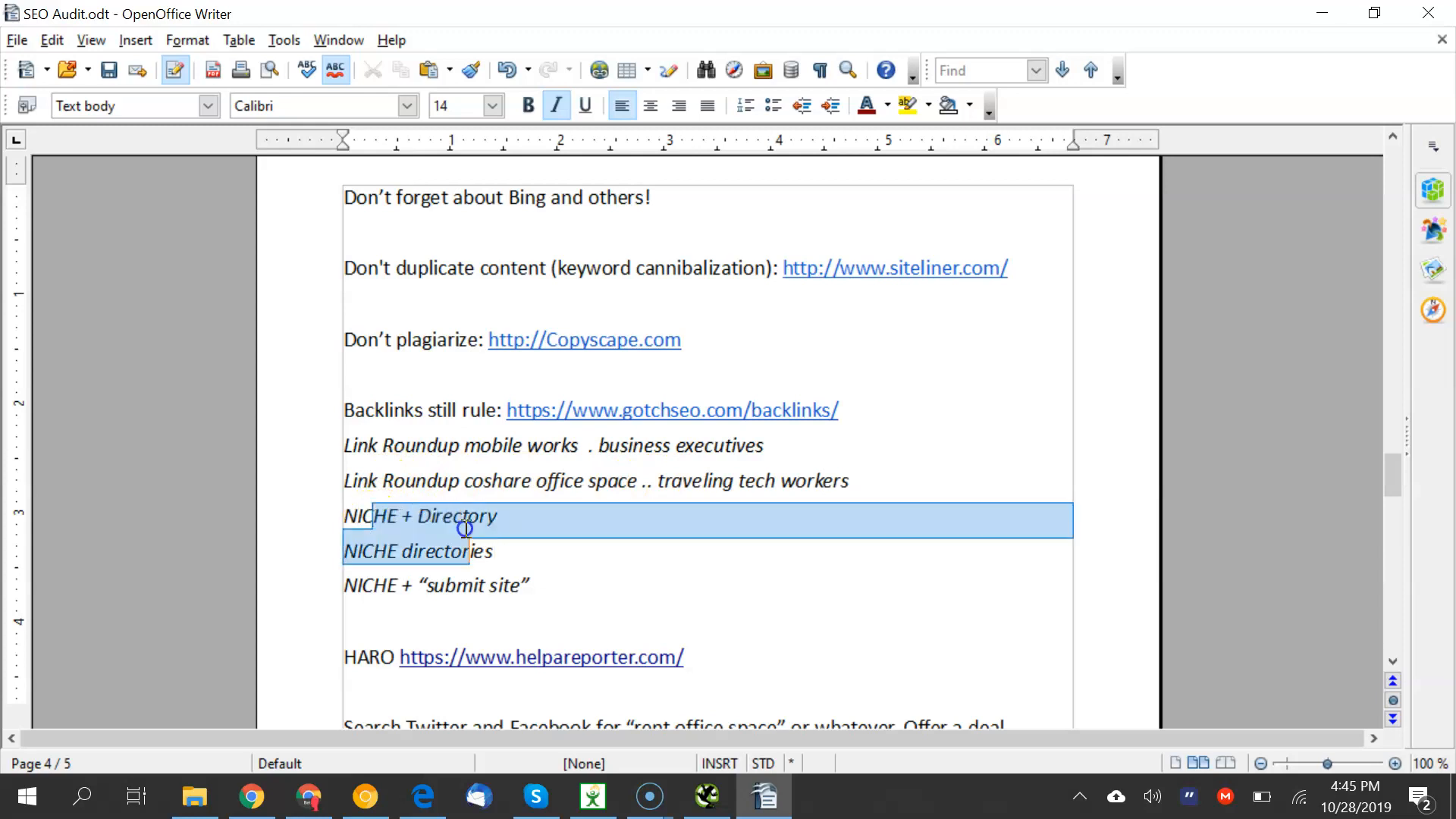
pyautogui.click(533, 560)
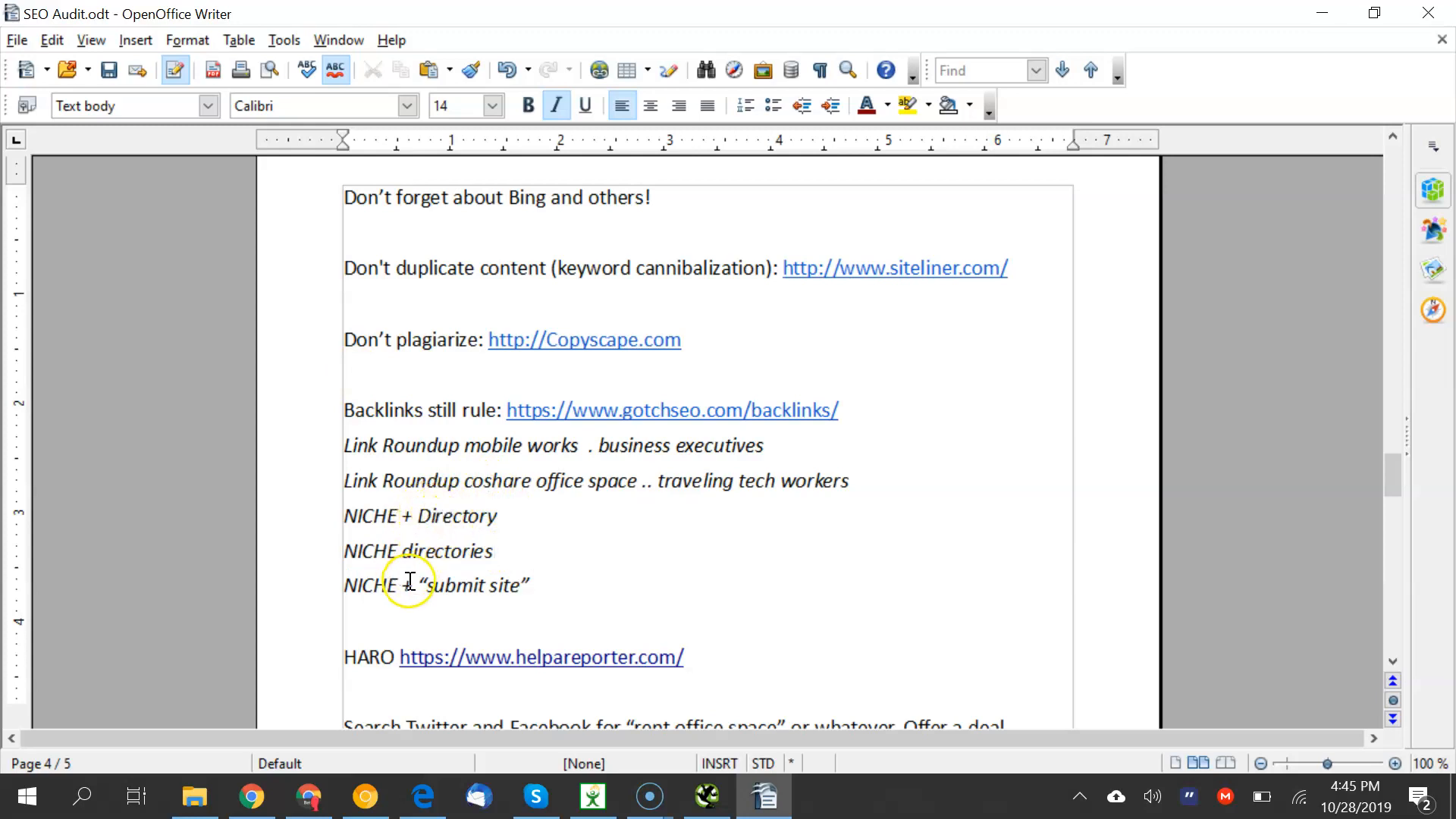
pyautogui.scroll(-3, 387, 600)
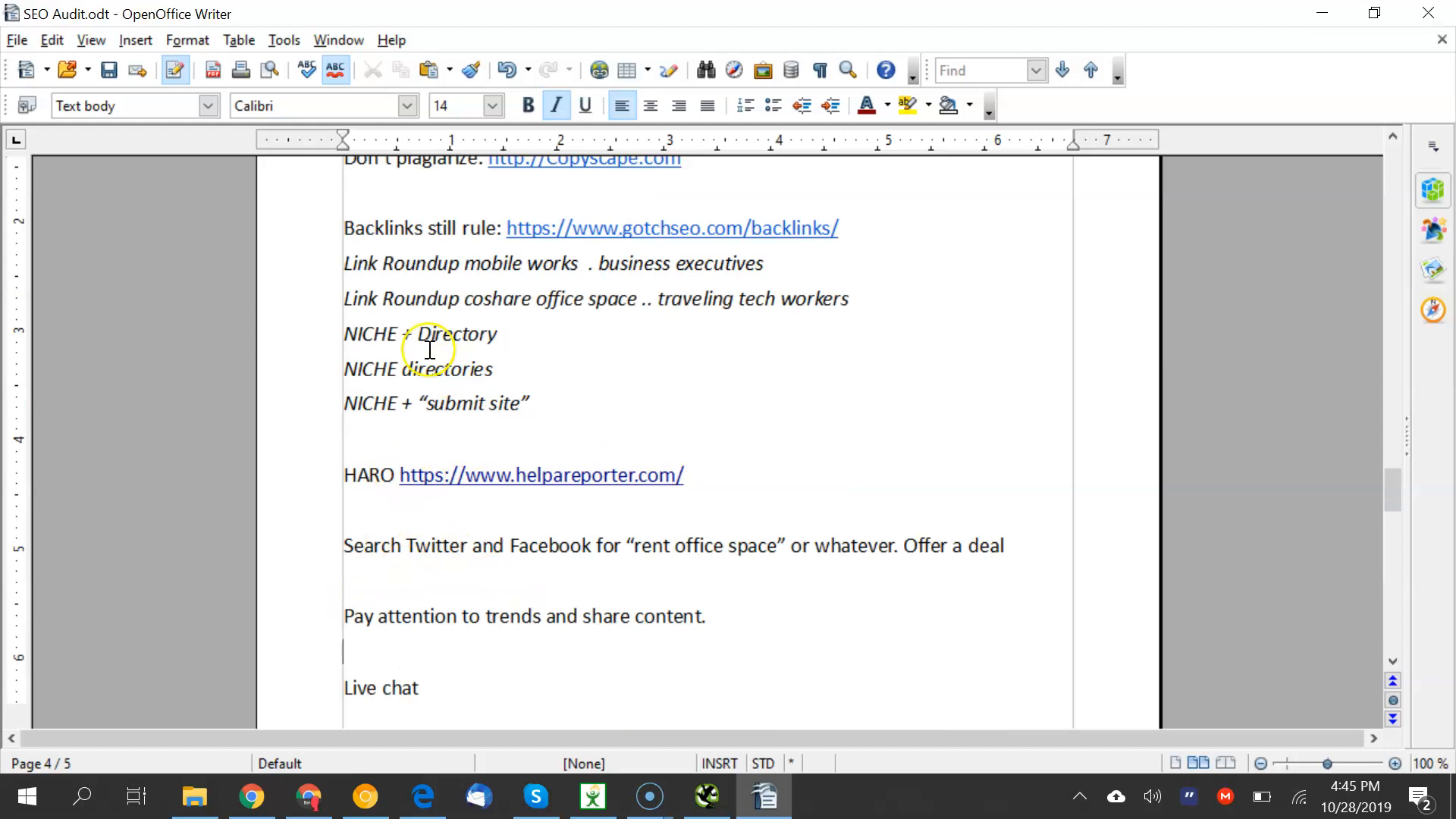
pyautogui.press('Down')
pyautogui.press('Down')
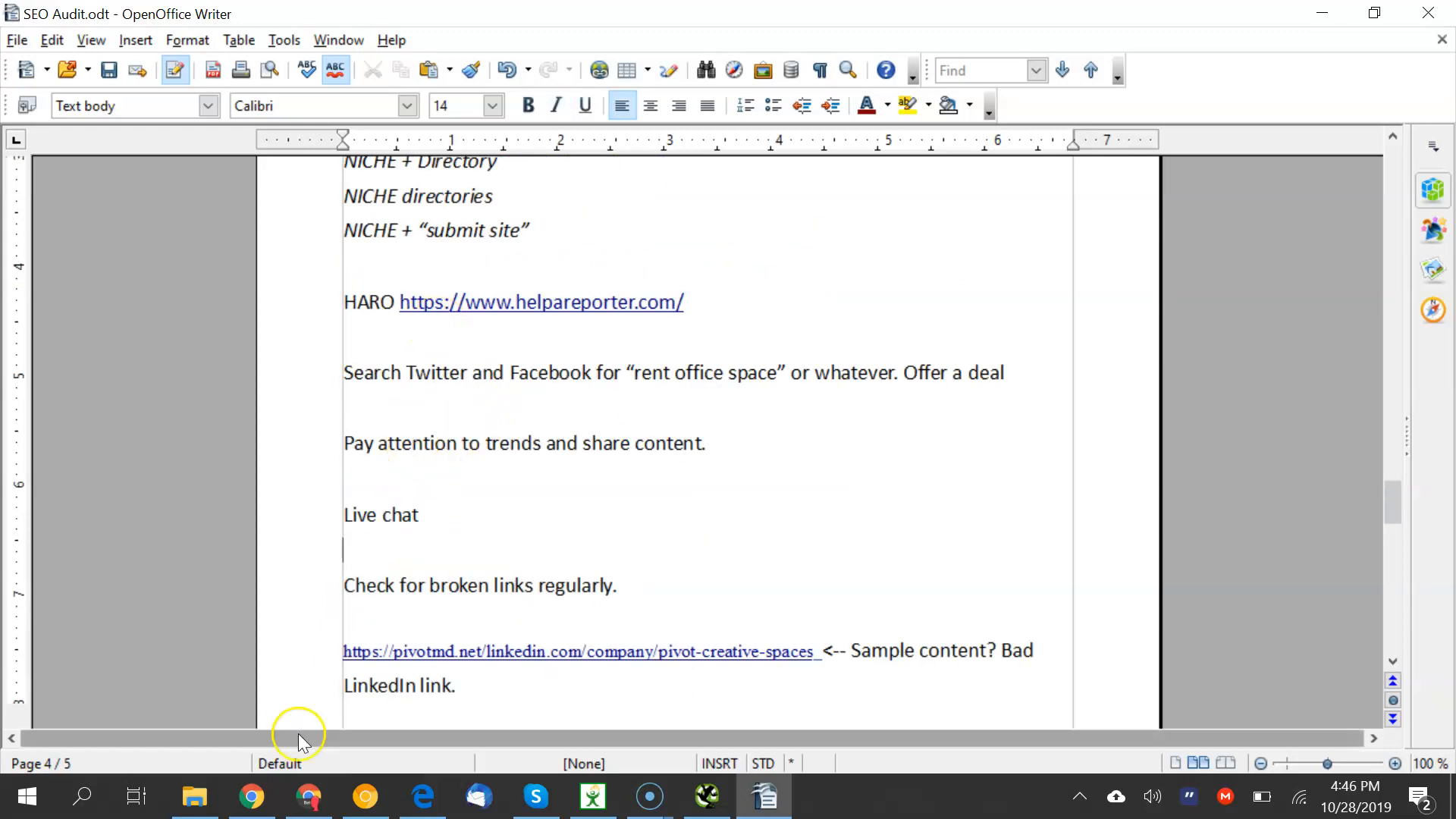
# Switch to Chrome, search Google for "help a reporter out" and open the helpareporter.com site
pyautogui.click(254, 796)
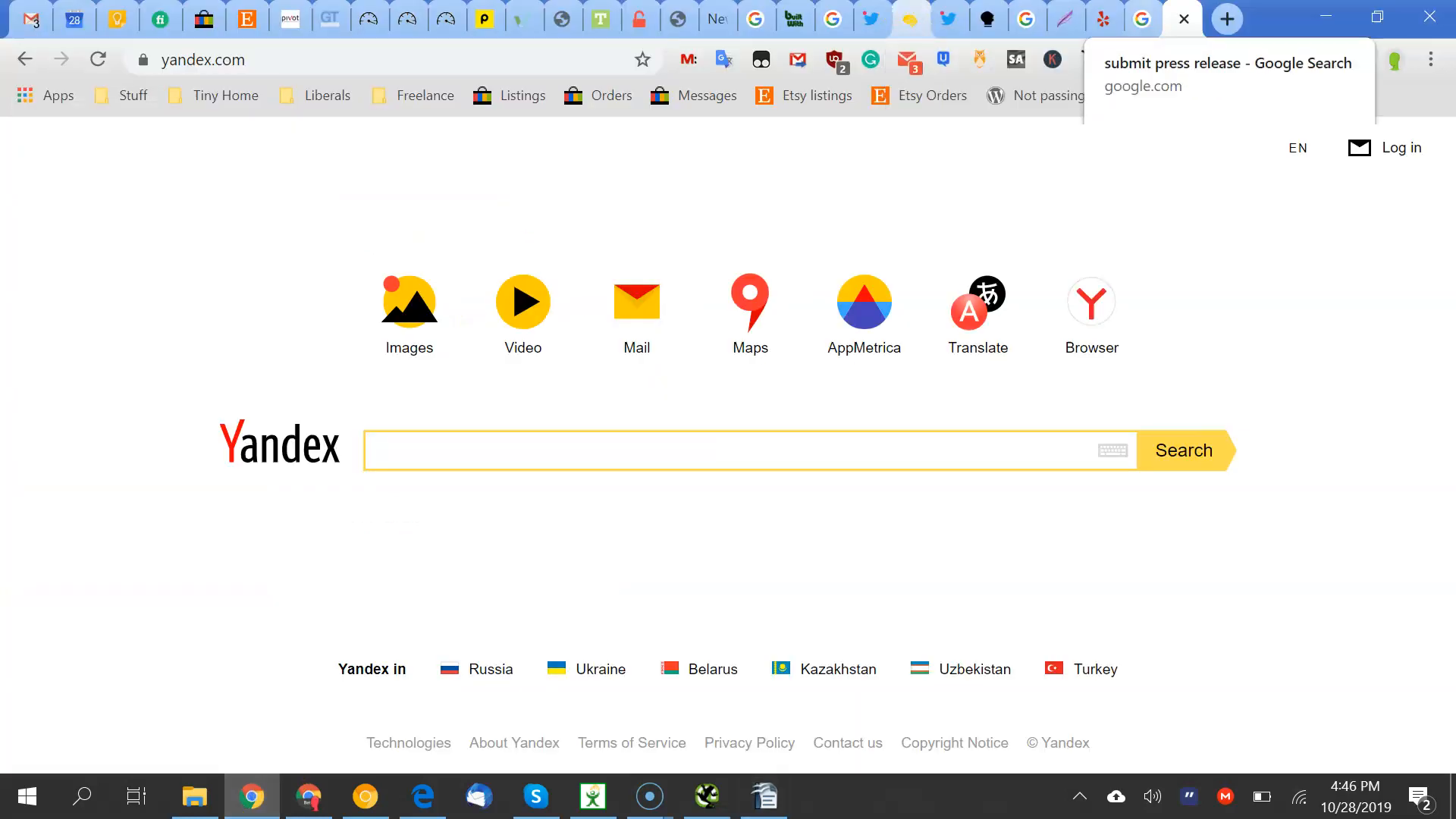
pyautogui.click(387, 67)
pyautogui.write('help a reporter out')
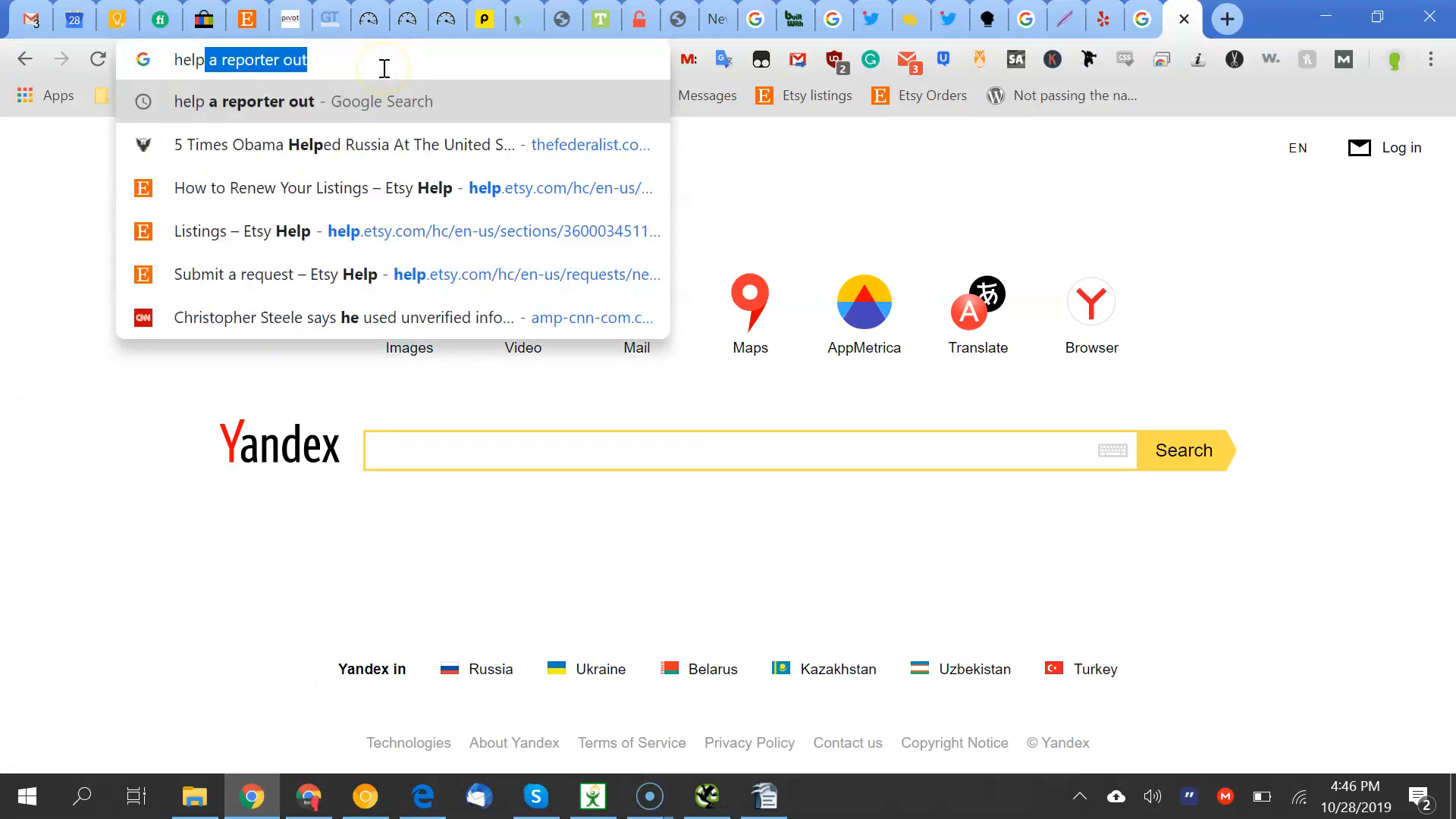
pyautogui.press('Return')
pyautogui.click(186, 311)
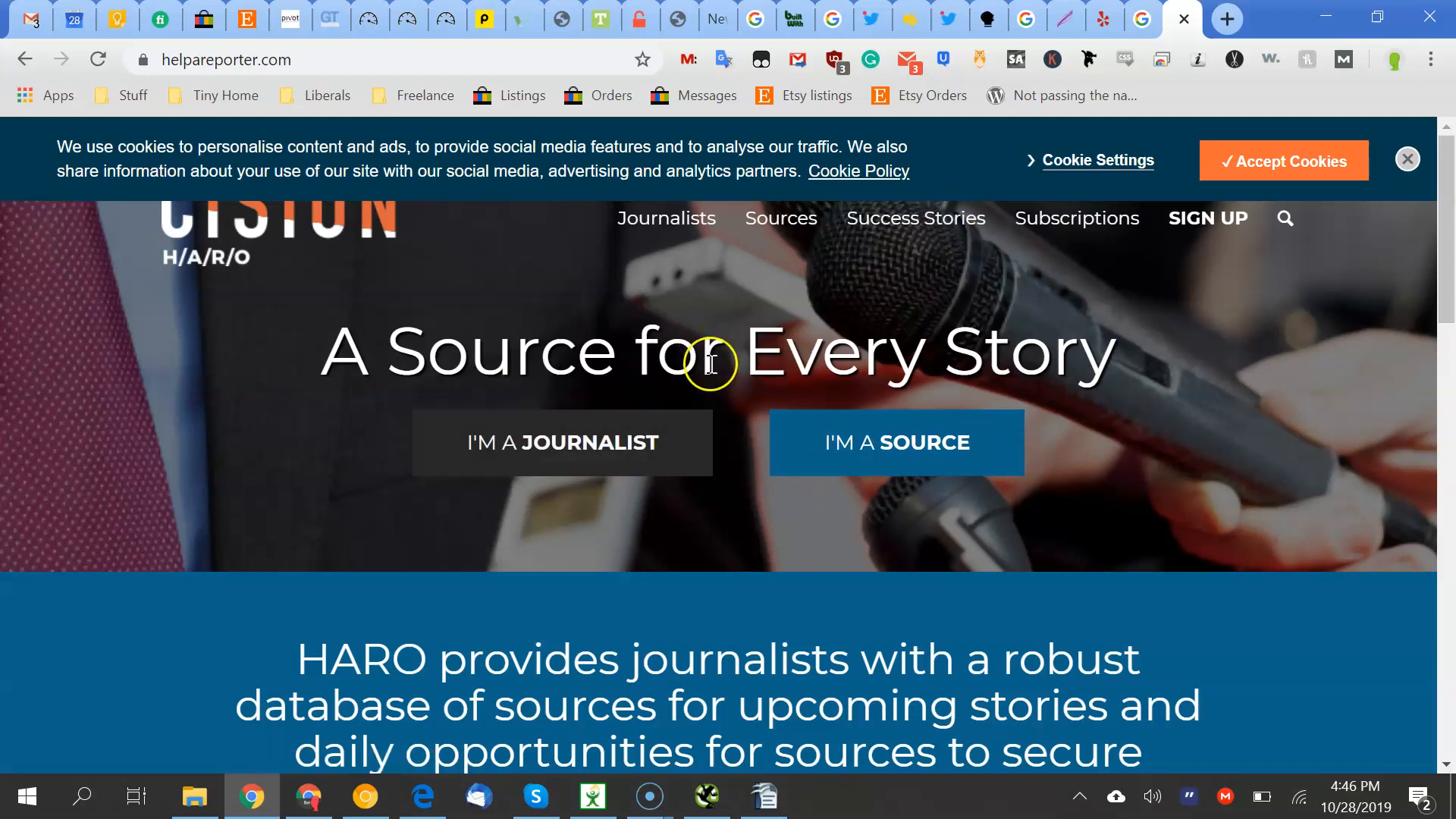
# Return to Writer and go through the social search and trends notes to the end of the "Live chat" line
pyautogui.click(765, 796)
pyautogui.click(508, 488)
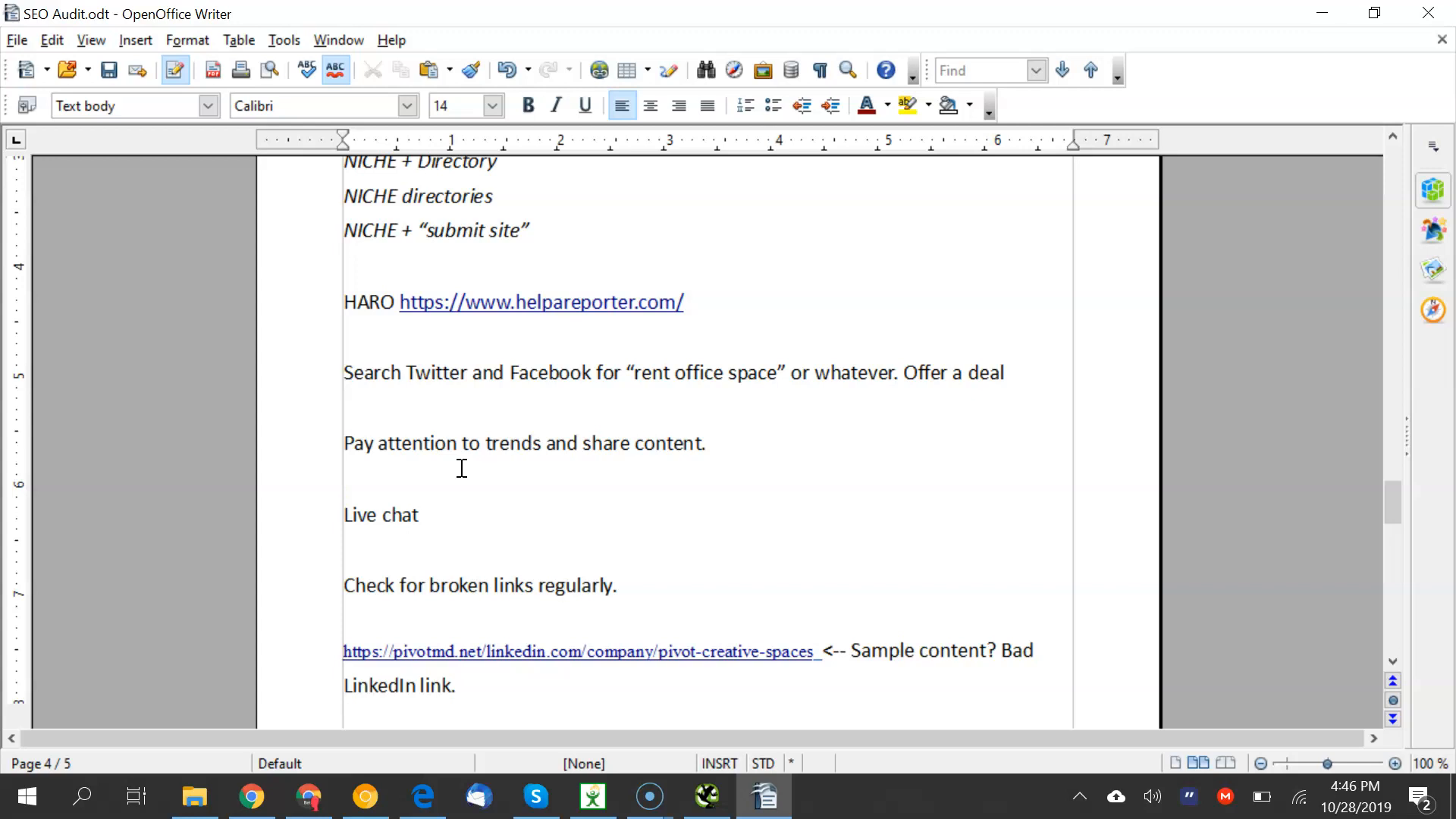
pyautogui.press('Up')
pyautogui.press('Up')
pyautogui.press('Down')
pyautogui.press('Down')
pyautogui.press('Down')
pyautogui.keyDown('shift'); pyautogui.click(419, 512); pyautogui.keyUp('shift')
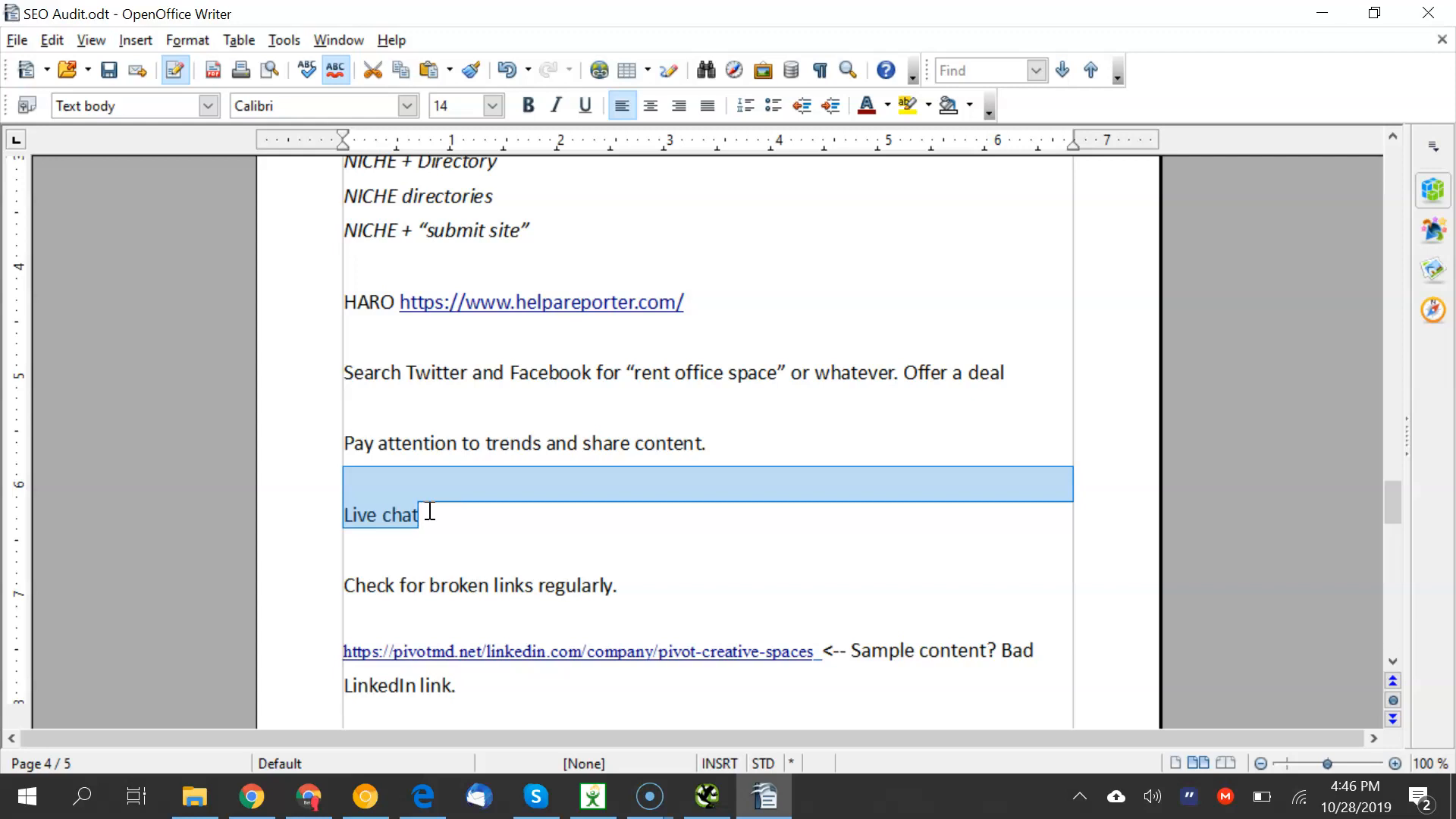
pyautogui.click(429, 511)
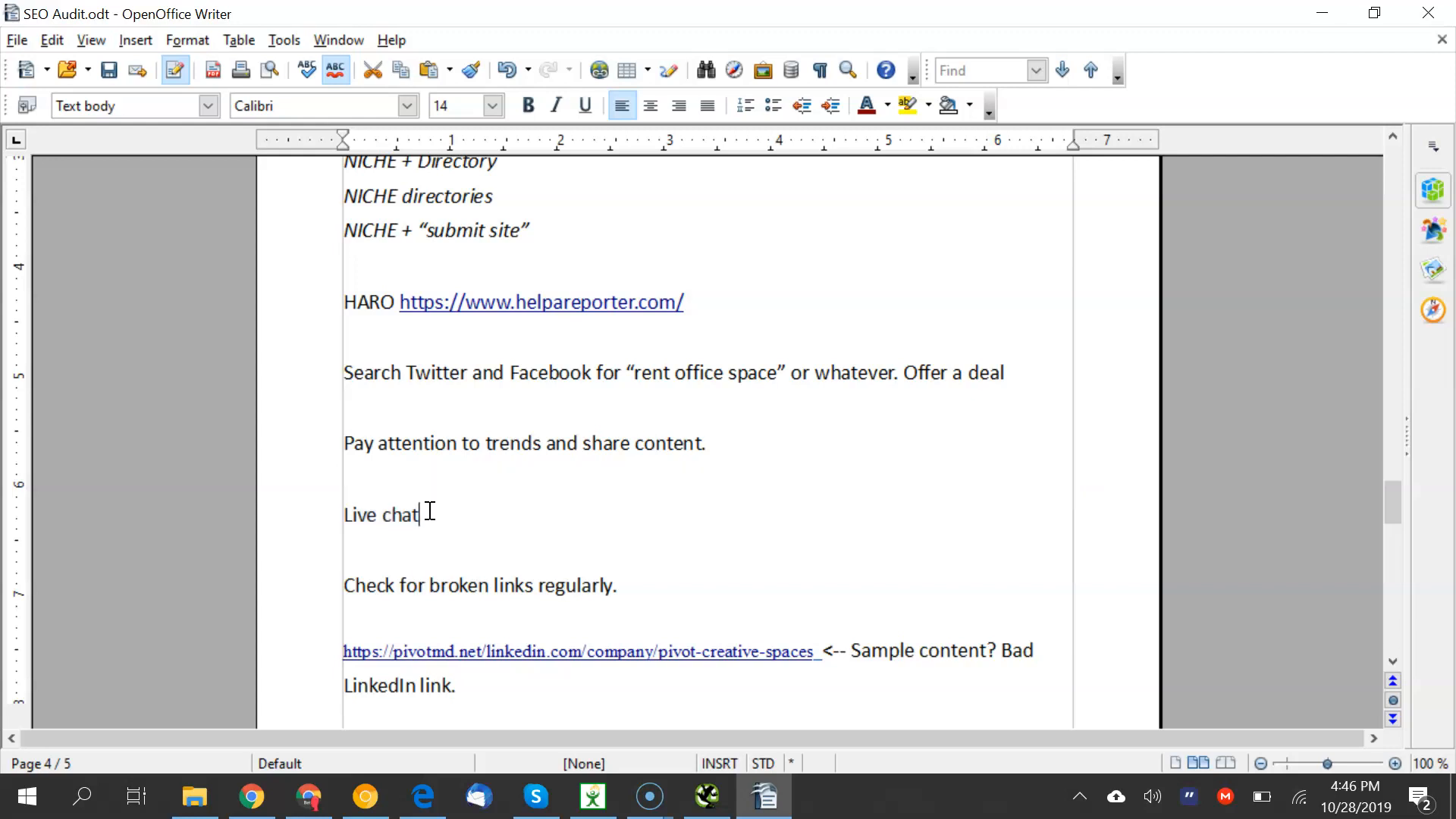
# Highlight the "Live chat" note and move on to the "Check for broken links regularly" note and its first URL
pyautogui.press('Down')
pyautogui.moveTo(346, 519); pyautogui.dragTo(435, 530)
pyautogui.click(436, 530)
pyautogui.press('Down')
pyautogui.press('Down')
pyautogui.press('Up')
pyautogui.press('Up')
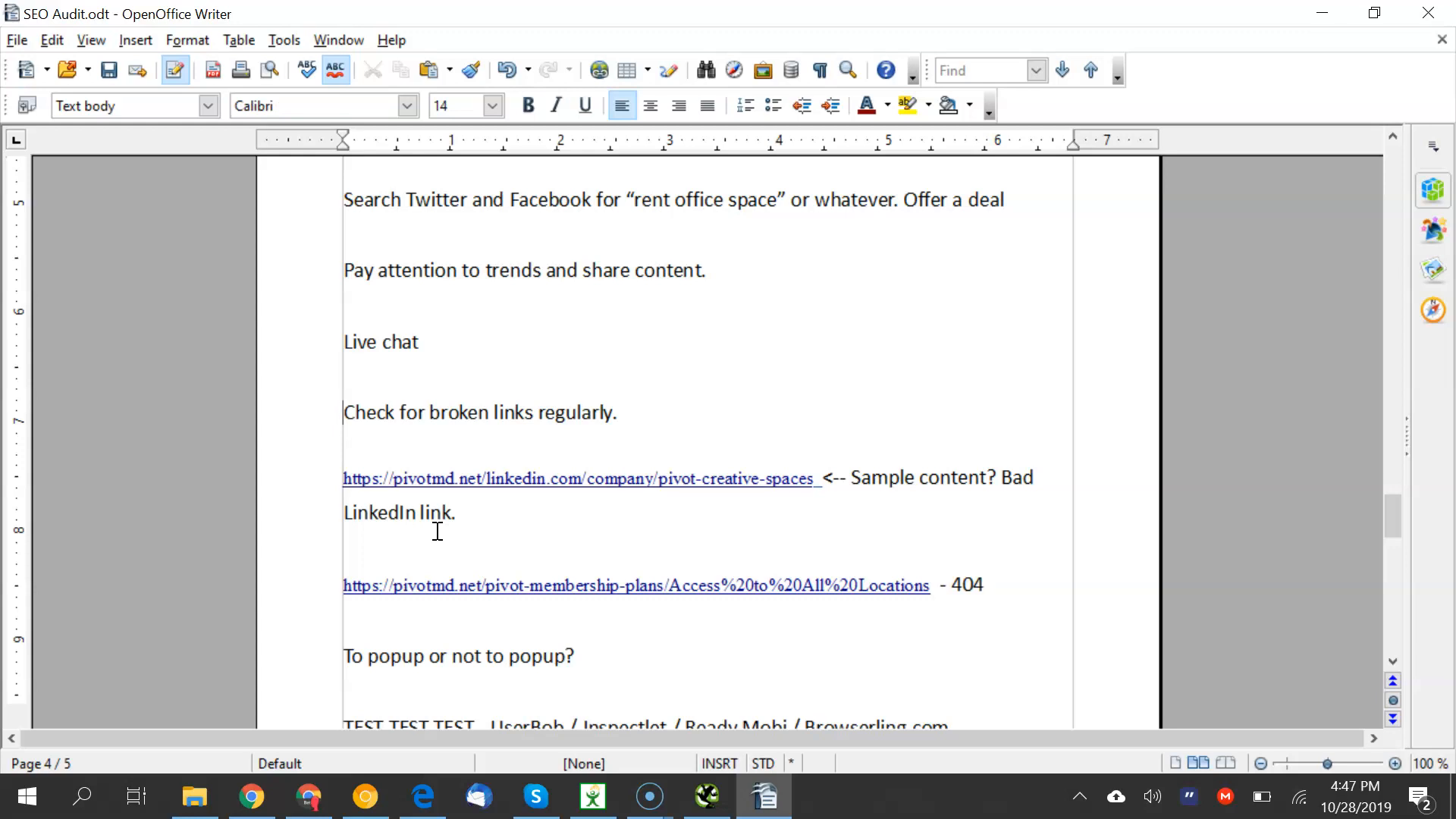
pyautogui.press('Down')
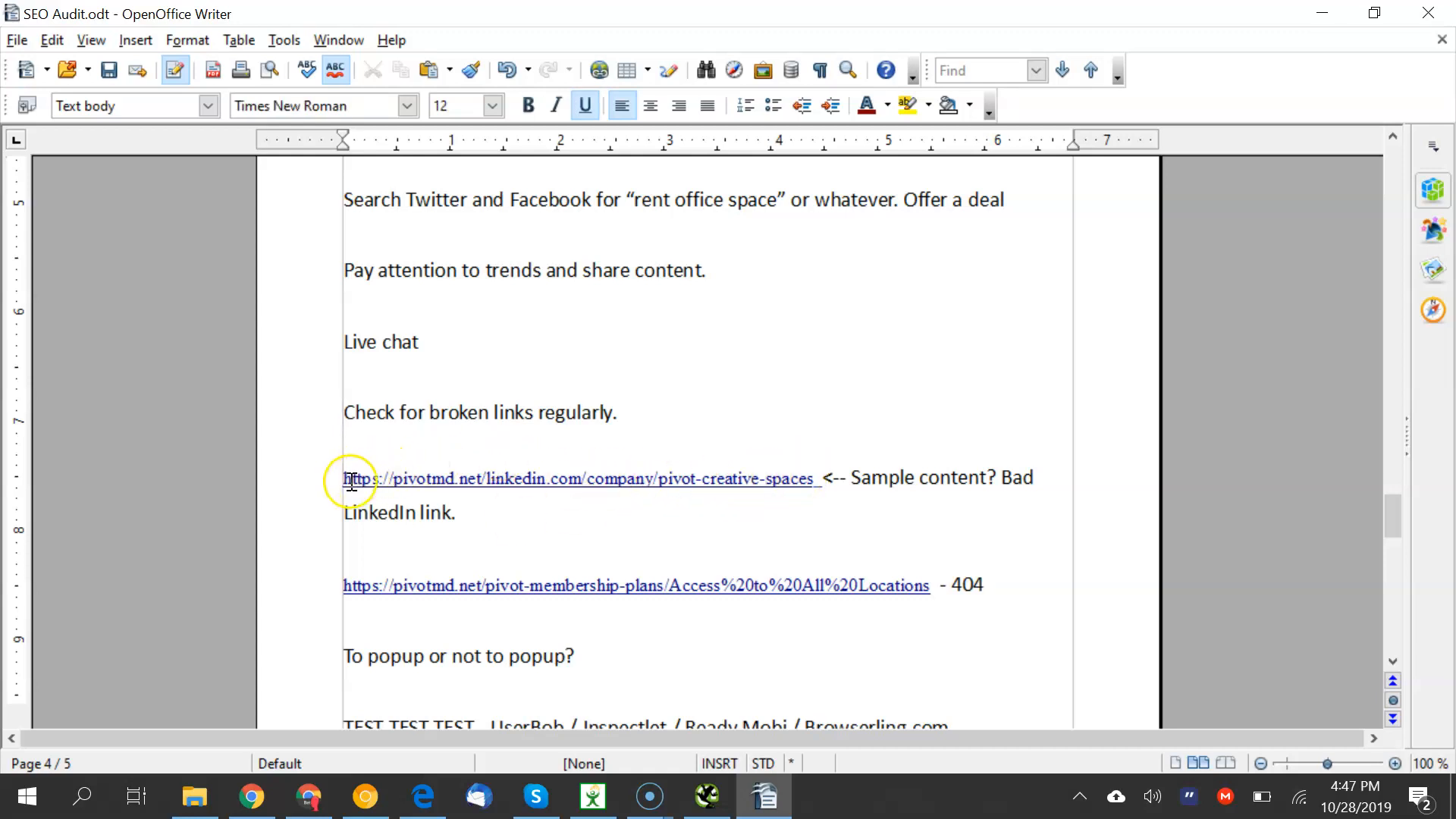
# Copy the pivotmd.net/linkedin.com/company/pivot-creative-spaces URL from the notes and open it in a new Chrome tab
pyautogui.moveTo(346, 479); pyautogui.dragTo(637, 482)
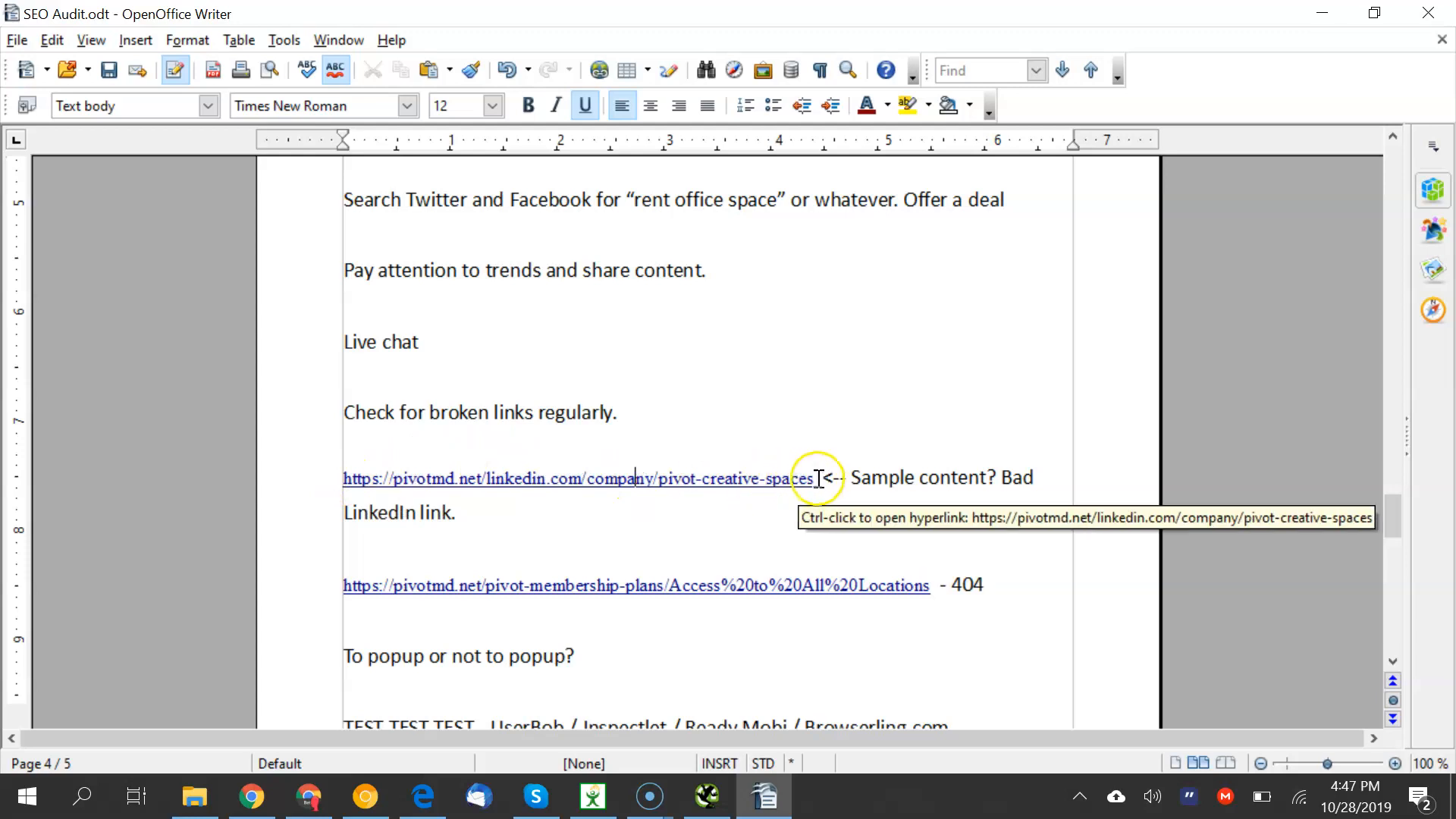
pyautogui.moveTo(819, 479); pyautogui.dragTo(347, 479)
pyautogui.hotkey('ctrl', 'c')
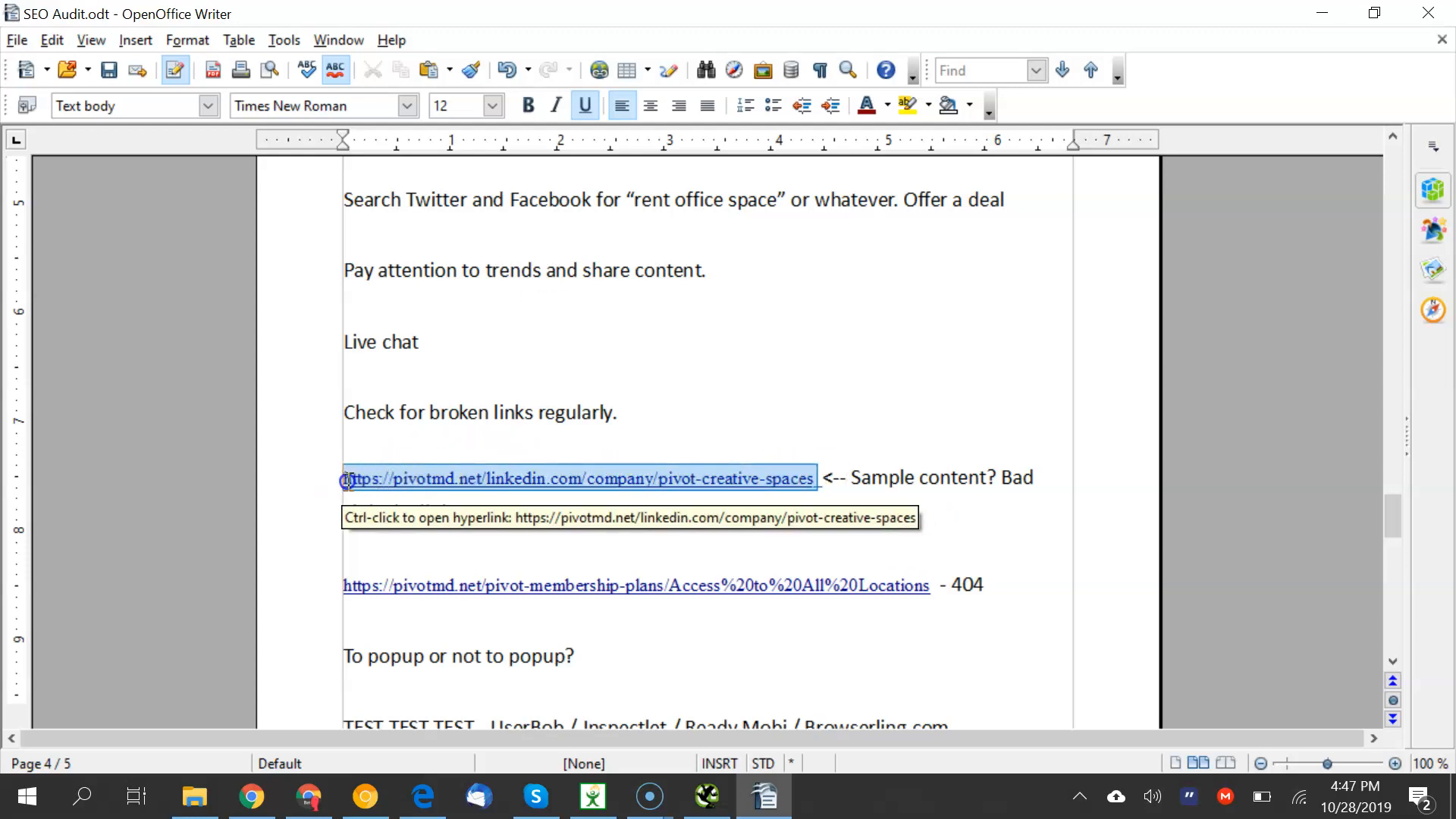
pyautogui.click(252, 796)
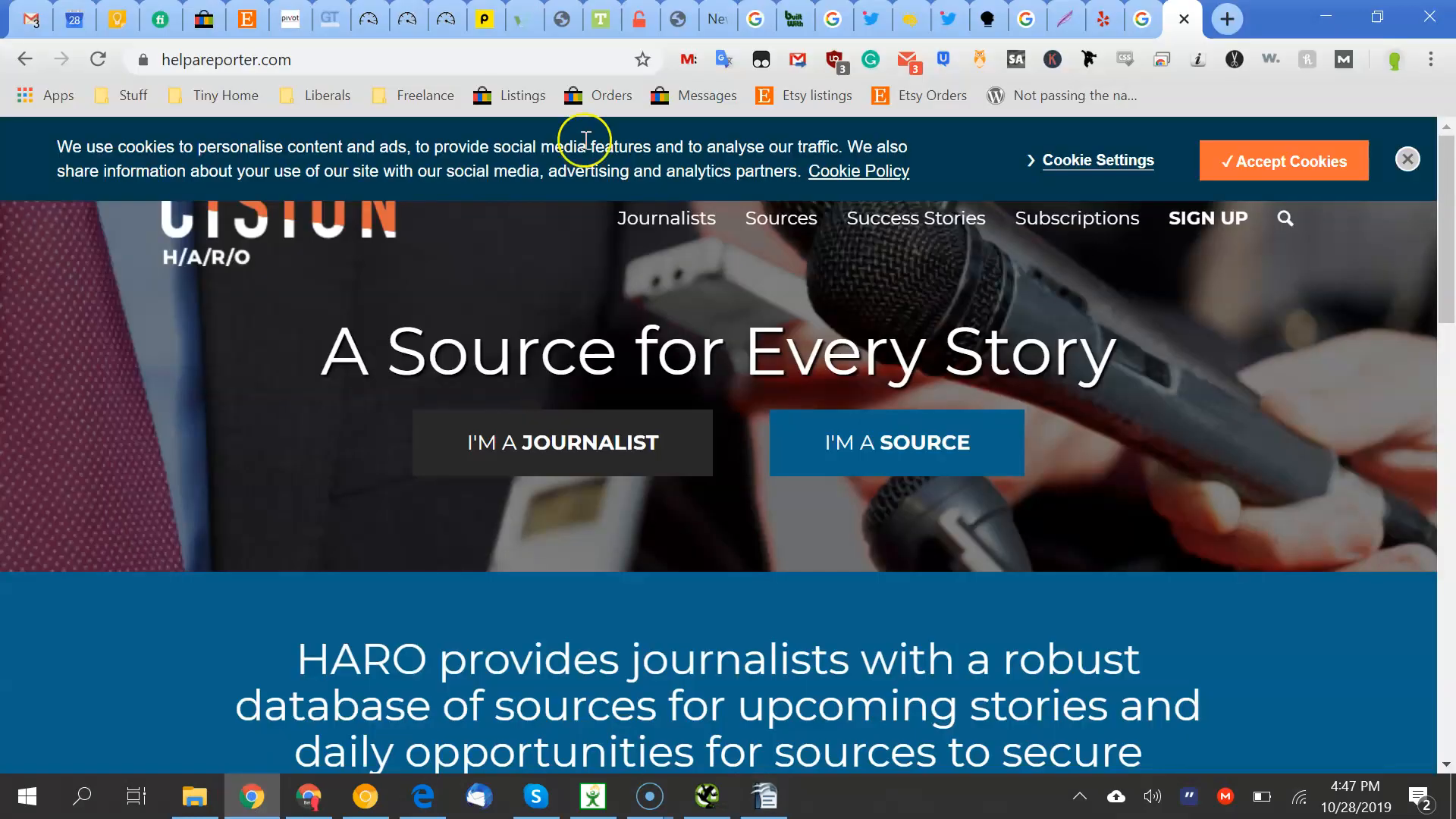
pyautogui.hotkey('ctrl', 't')
pyautogui.hotkey('ctrl', 'v')
pyautogui.press('Return')
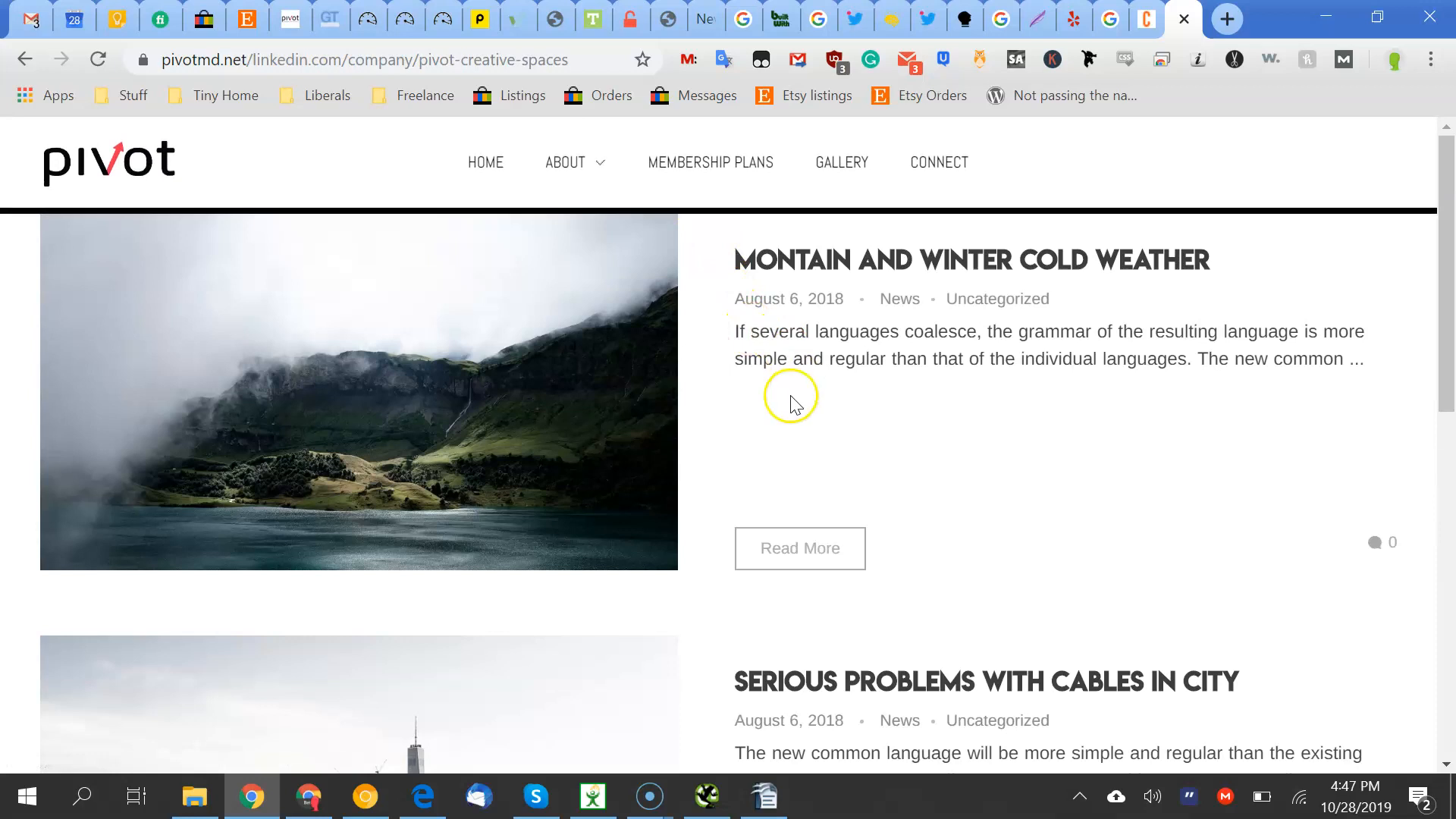
# Examine the sample posts on the Pivot page, highlighting their text and the "Serious Problems with Cables in City" title, and return to Writer
pyautogui.doubleClick(758, 331)
pyautogui.moveTo(828, 336); pyautogui.dragTo(1099, 364)
pyautogui.scroll(-3, 1100, 364)
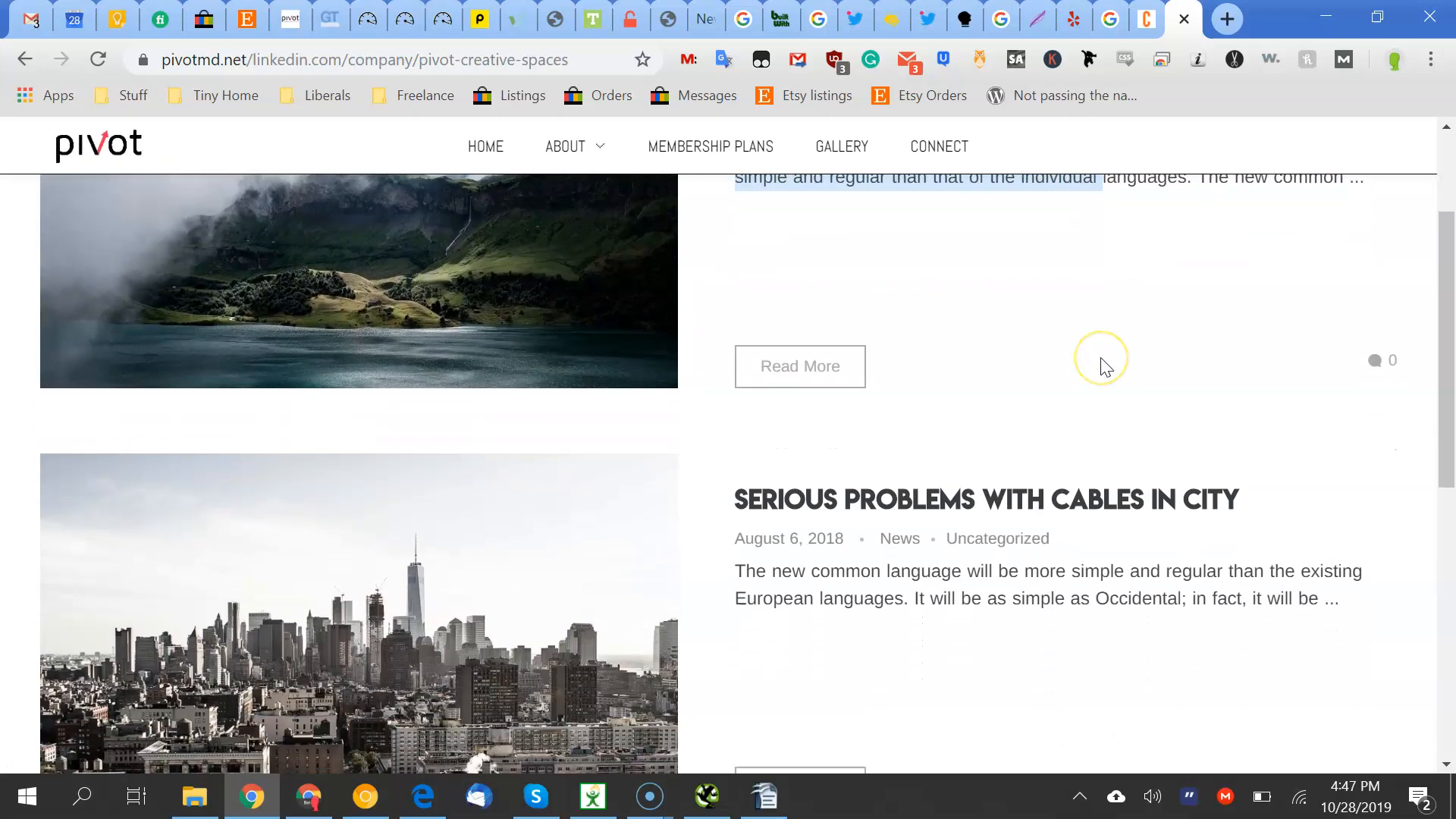
pyautogui.scroll(-2, 1099, 365)
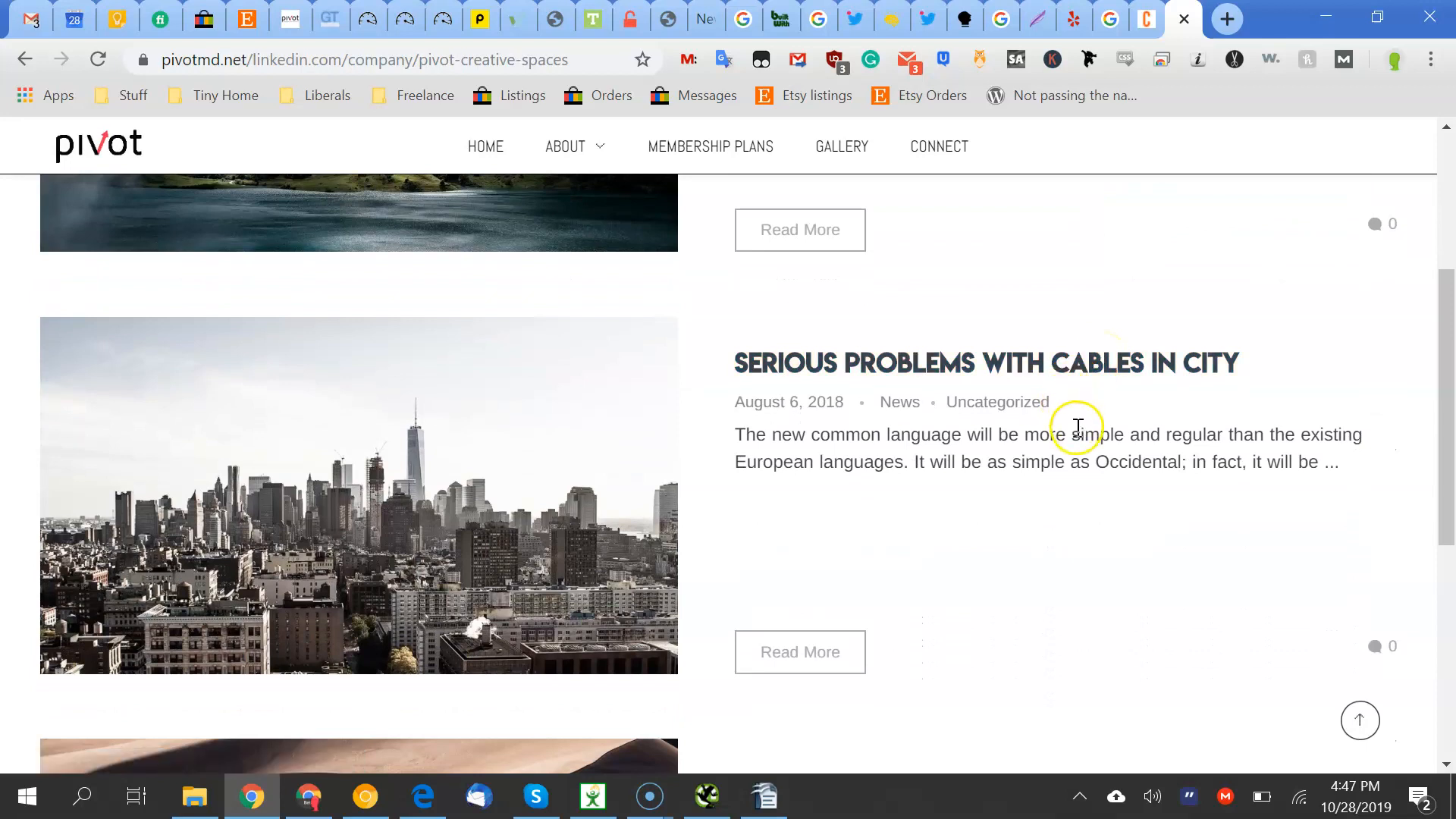
pyautogui.moveTo(1077, 426); pyautogui.dragTo(1051, 466)
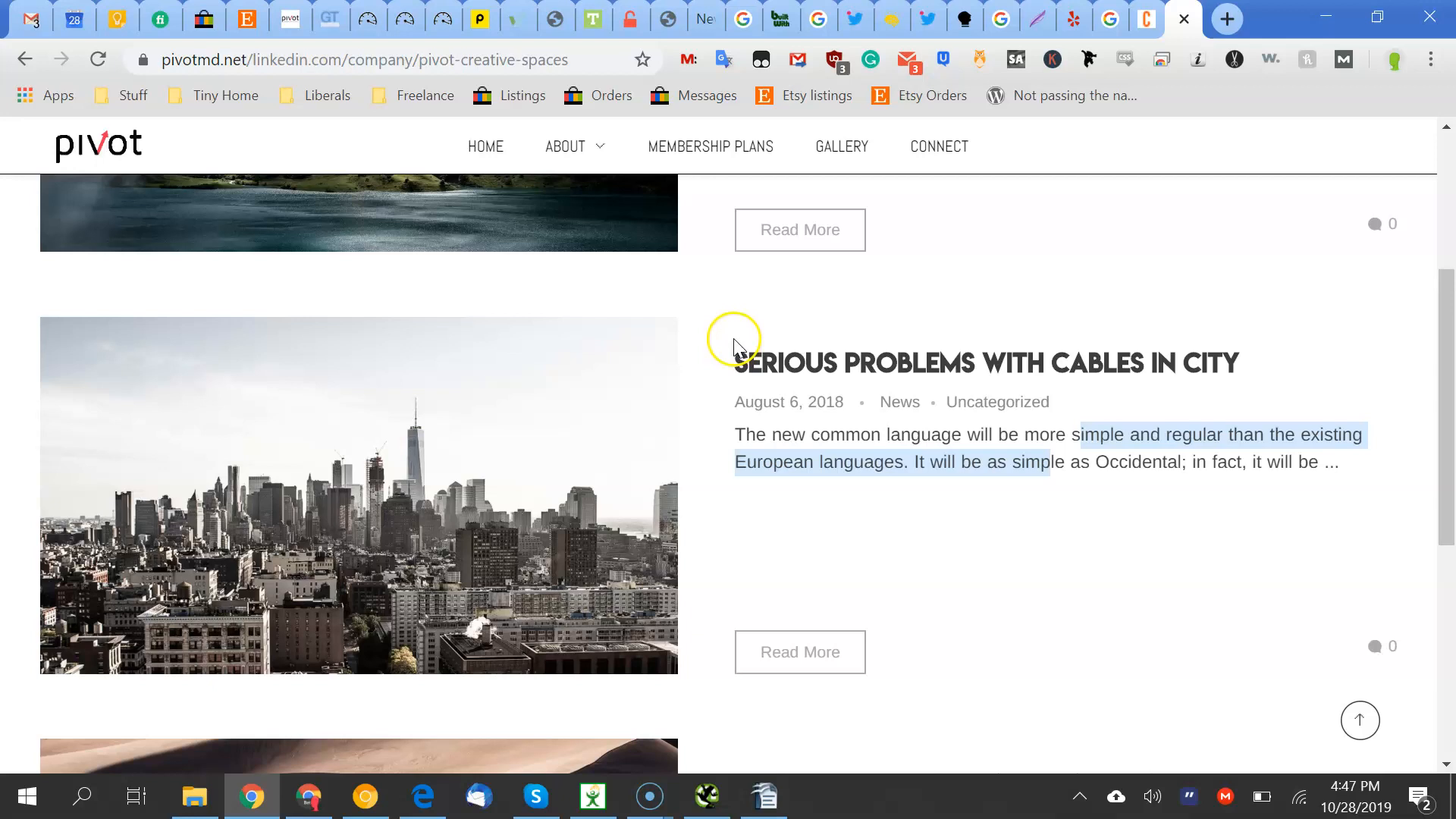
pyautogui.moveTo(734, 349); pyautogui.dragTo(794, 393)
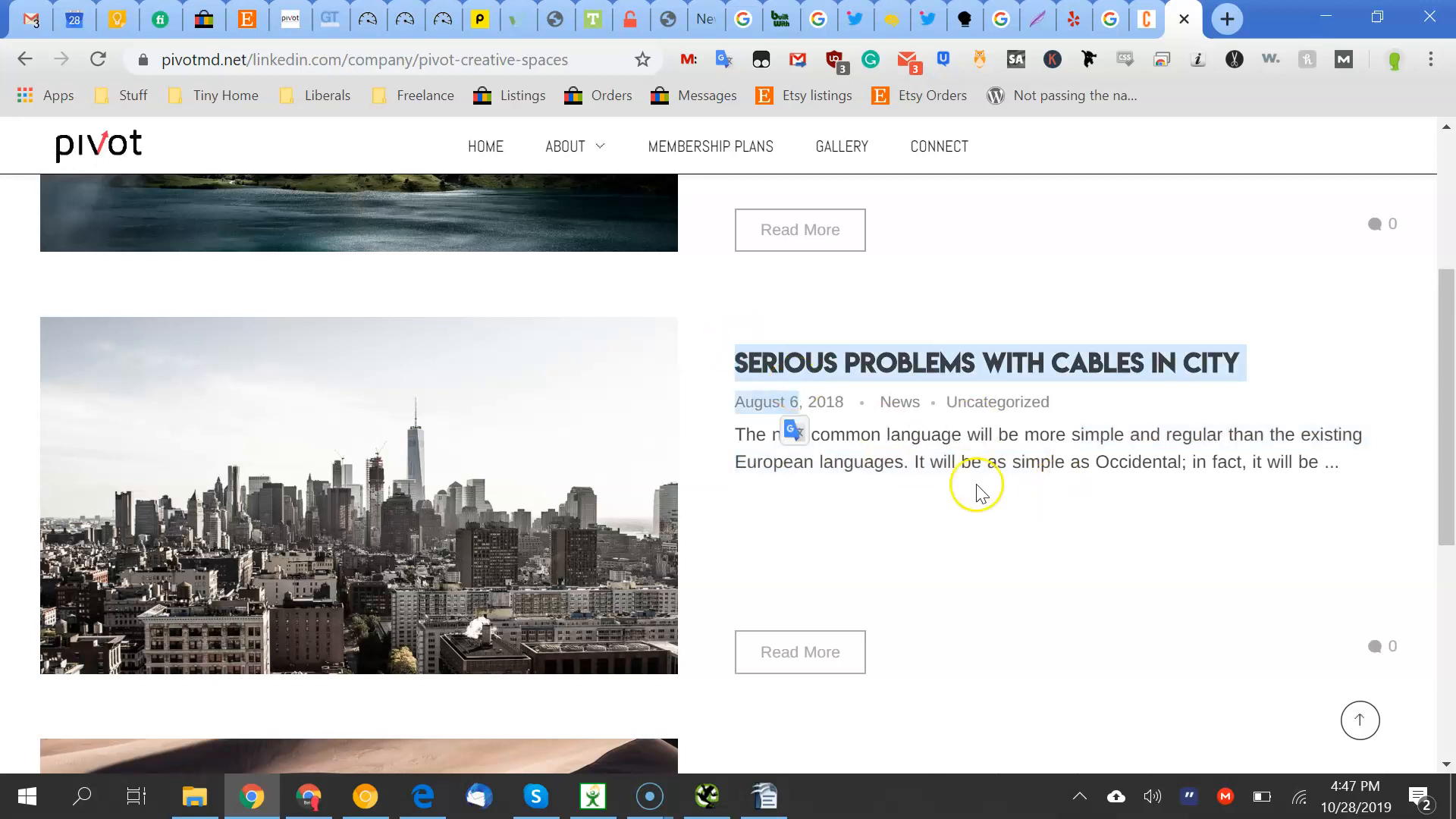
pyautogui.click(768, 798)
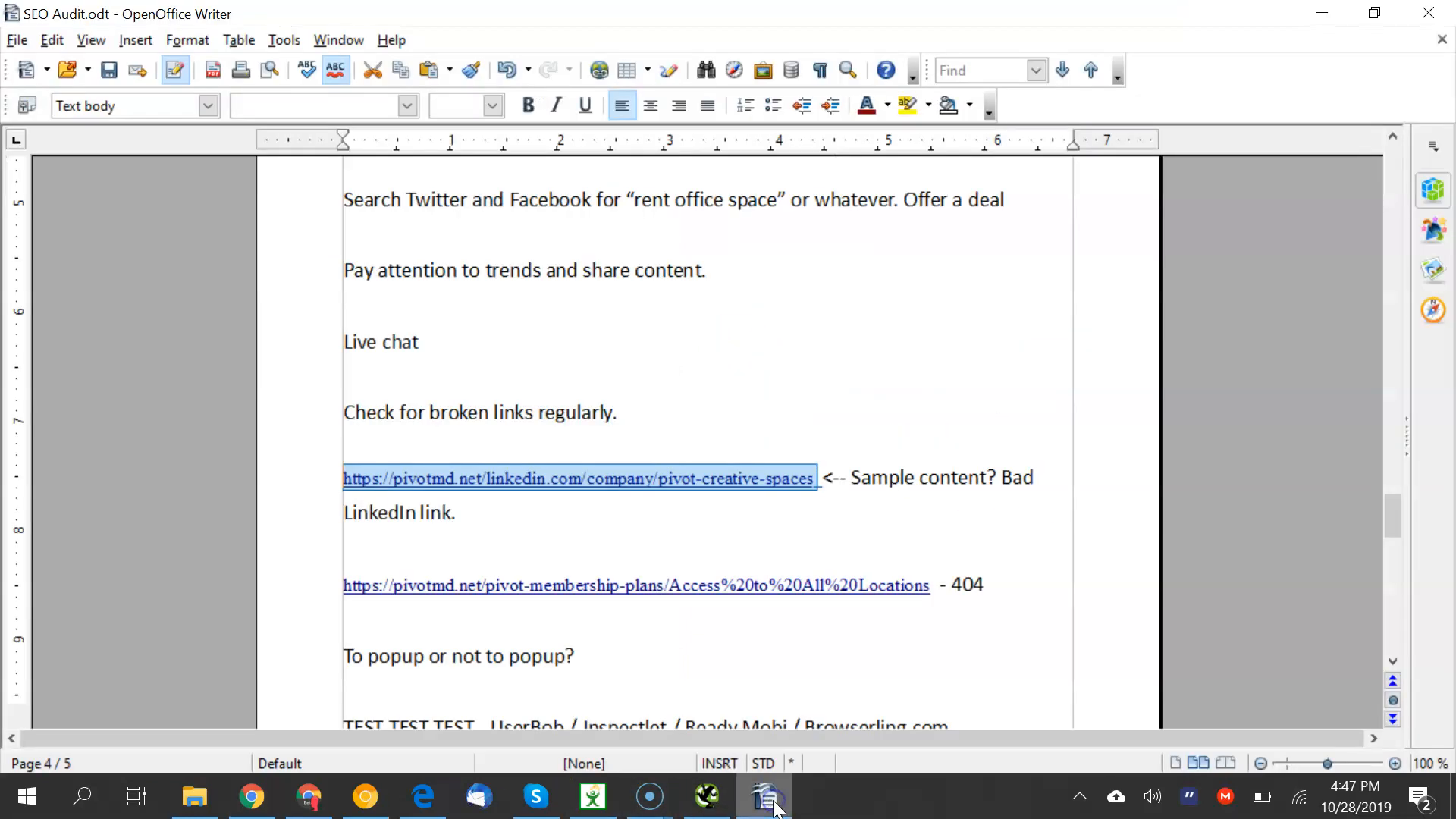
pyautogui.click(557, 547)
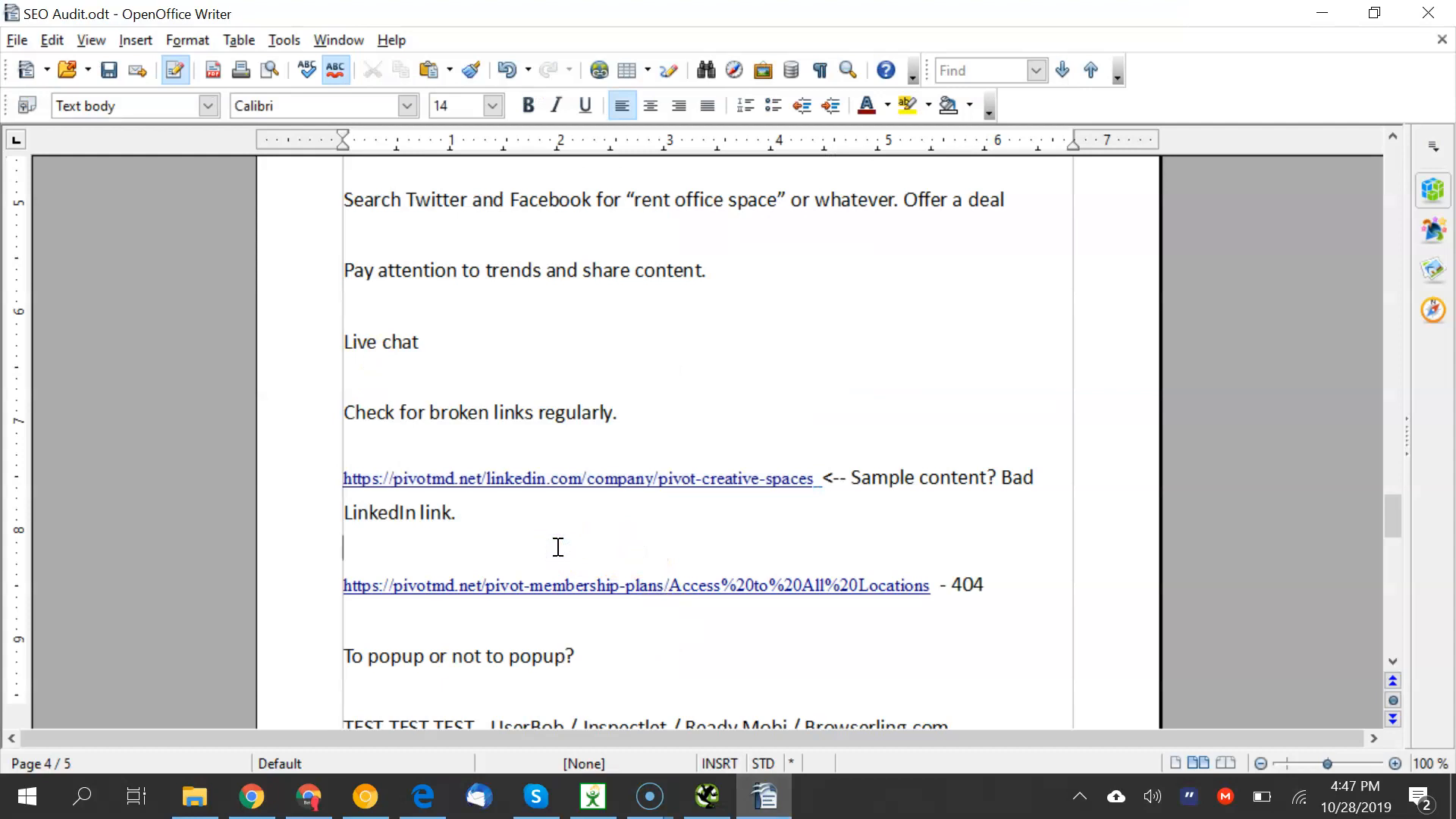
# Switch to Chrome, go to the Pivot home page's footer social links and follow the LinkedIn link
pyautogui.click(252, 796)
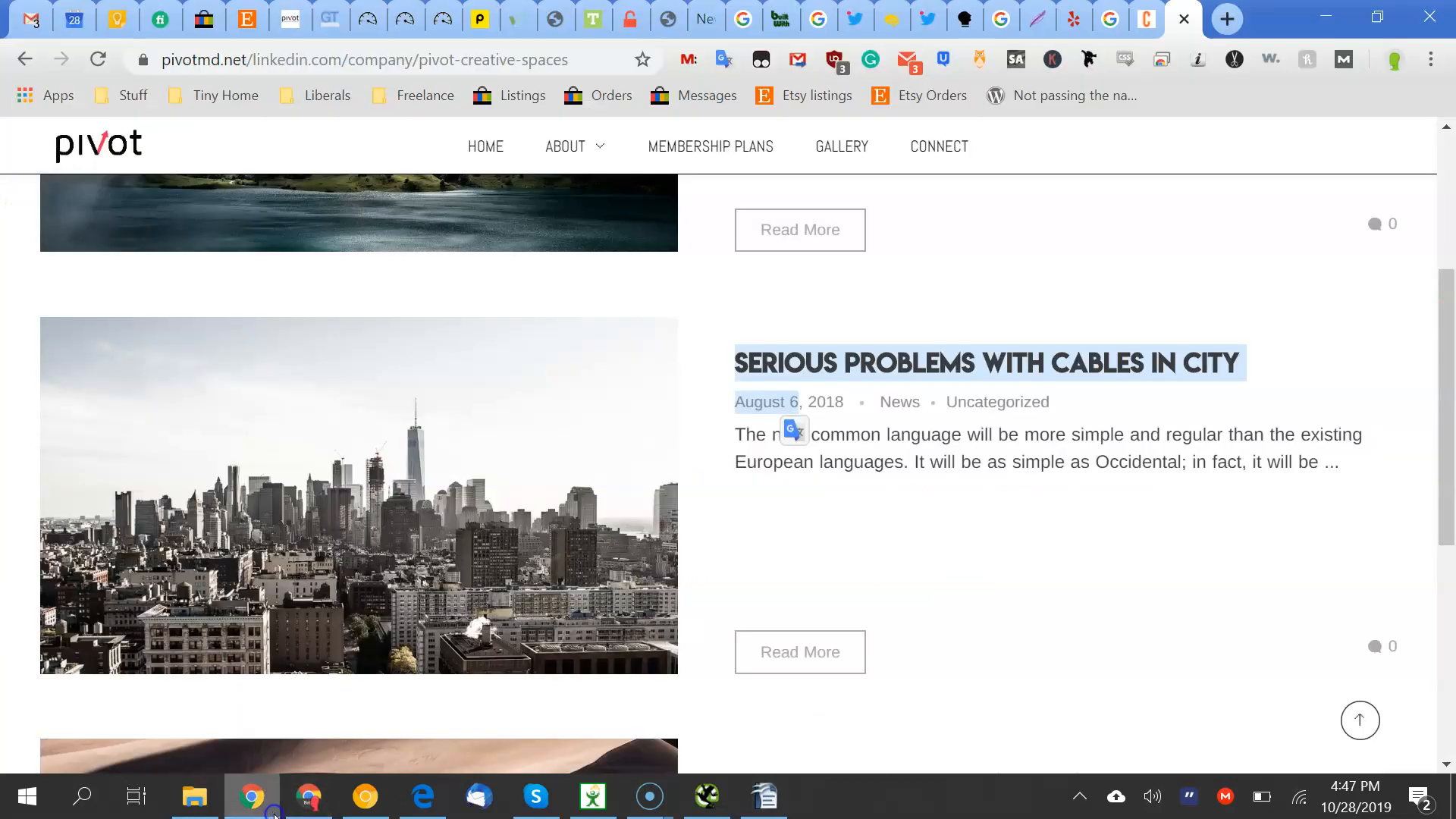
pyautogui.click(290, 20)
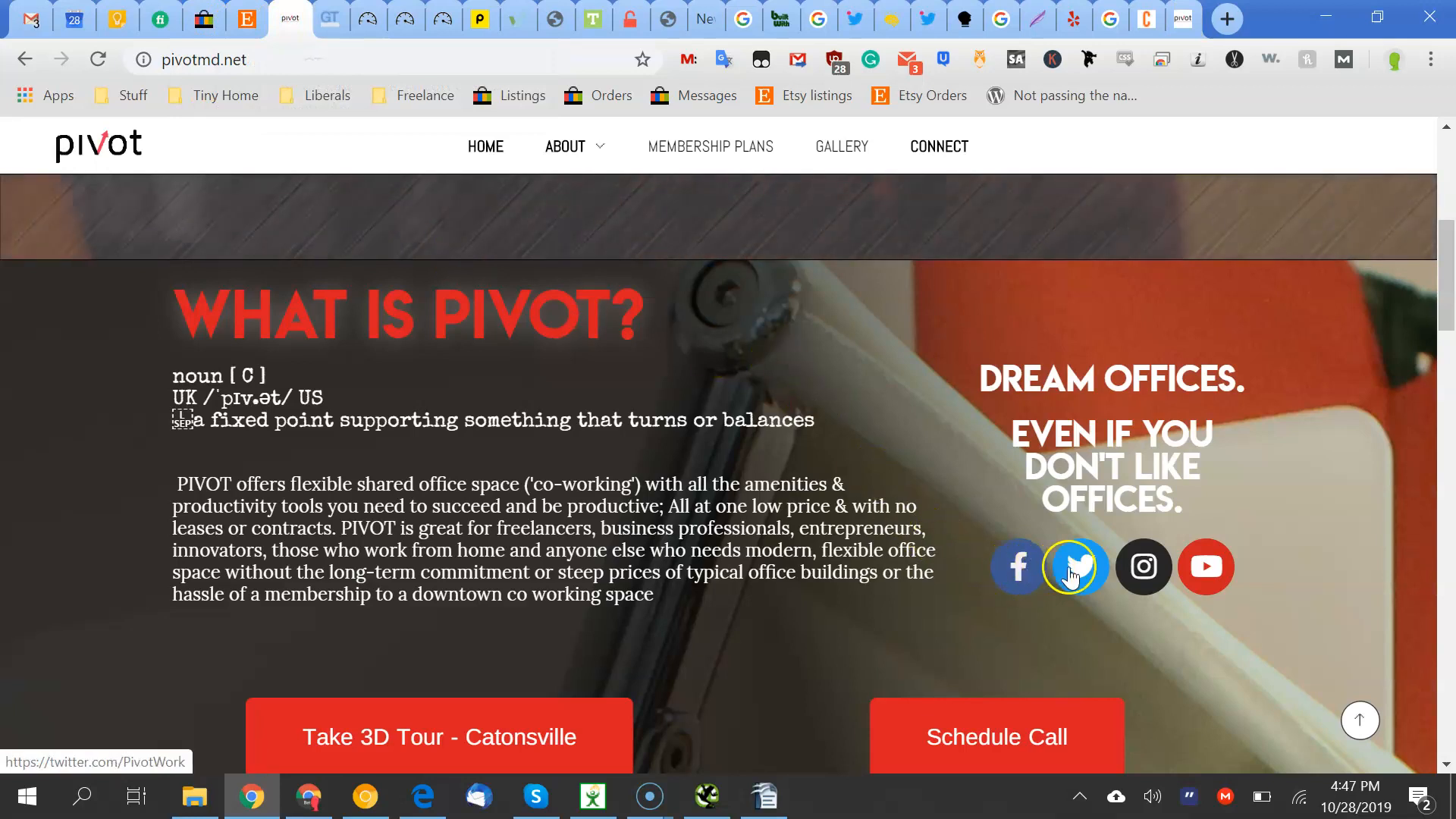
pyautogui.scroll(-15, 1090, 573)
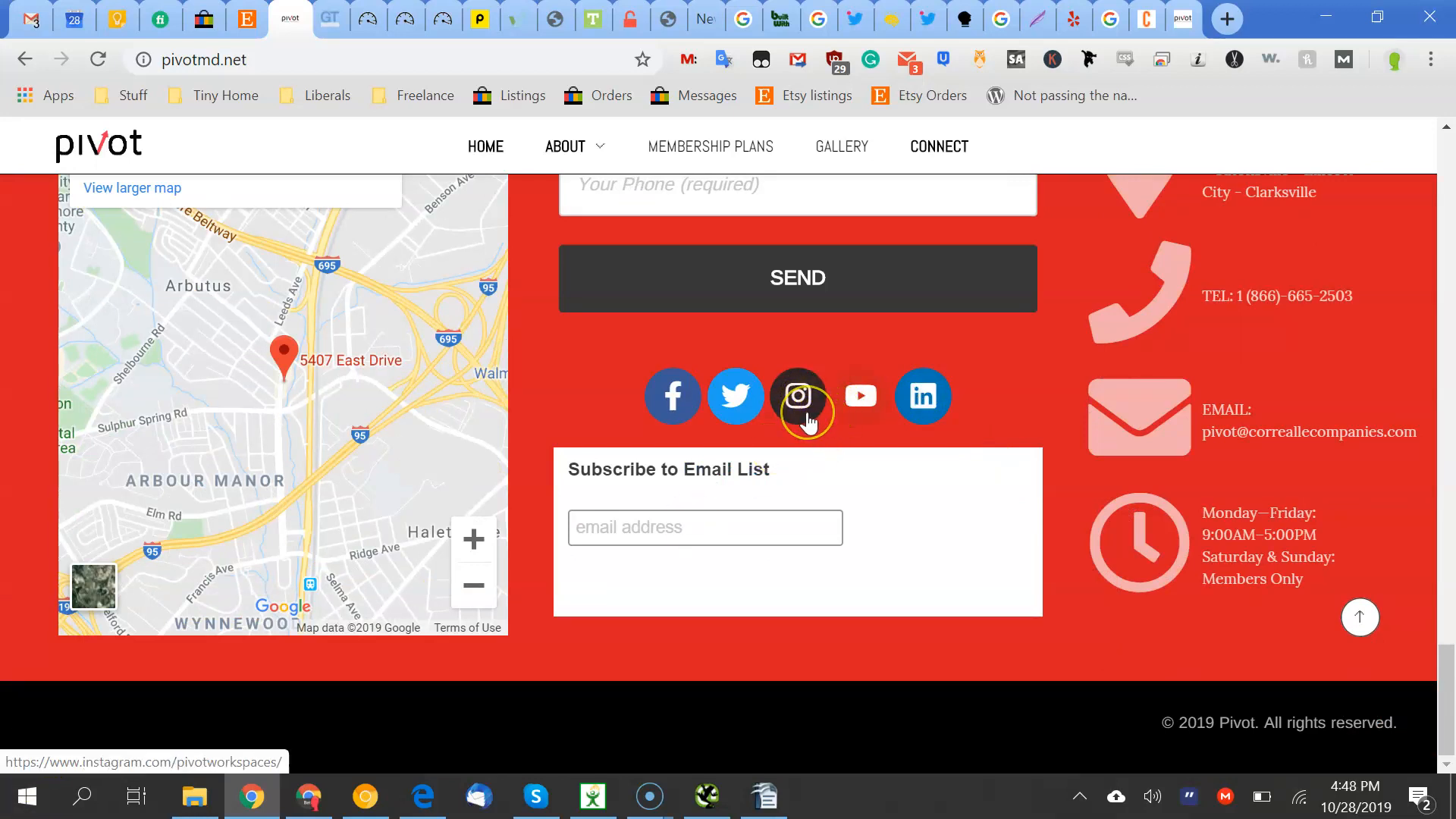
pyautogui.click(923, 396)
pyautogui.moveTo(170, 60)
pyautogui.mouseDown()
pyautogui.moveTo(260, 60)
pyautogui.moveTo(161, 59)
pyautogui.mouseUp()
pyautogui.click(251, 60)
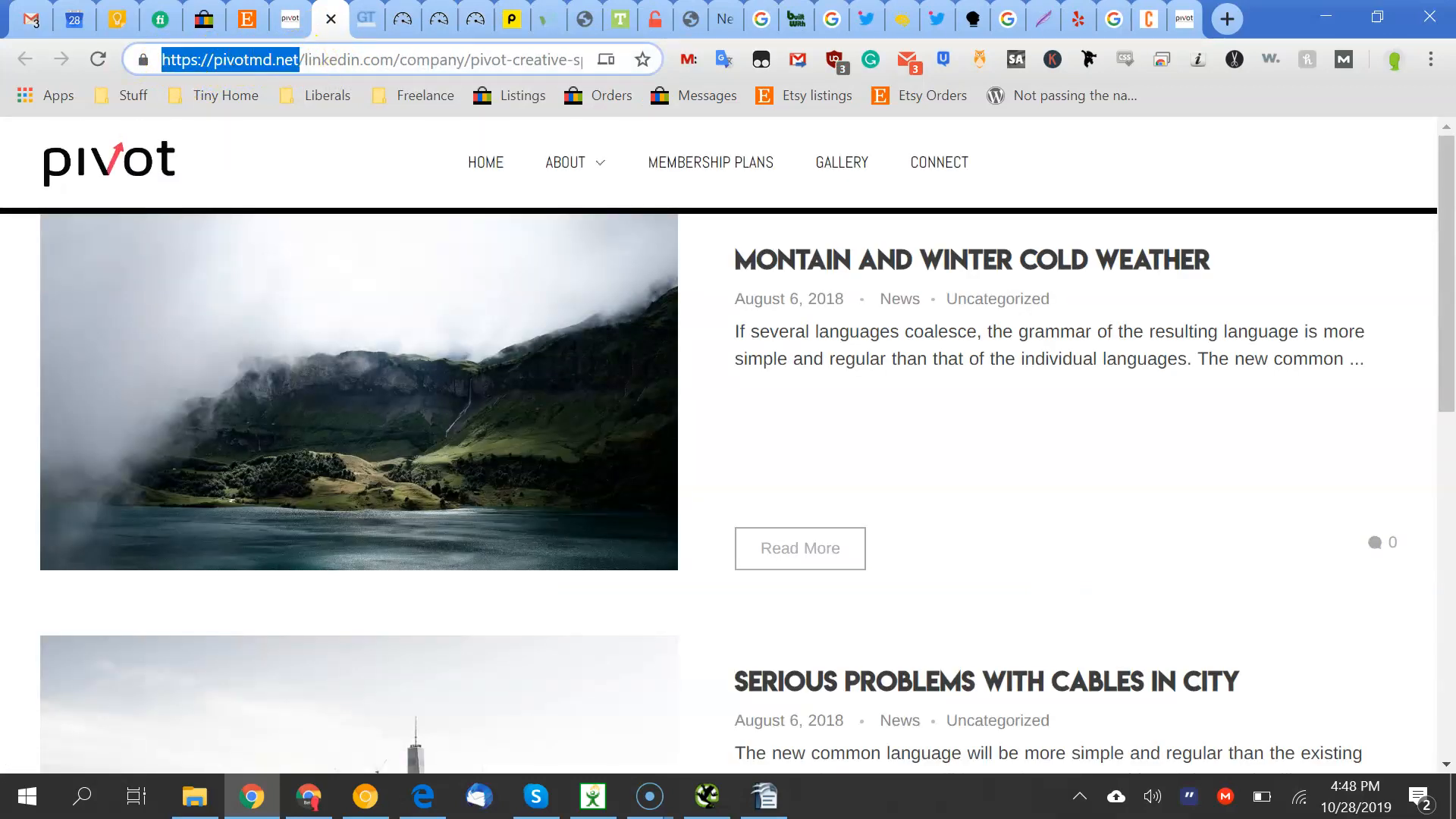
pyautogui.write('https://')
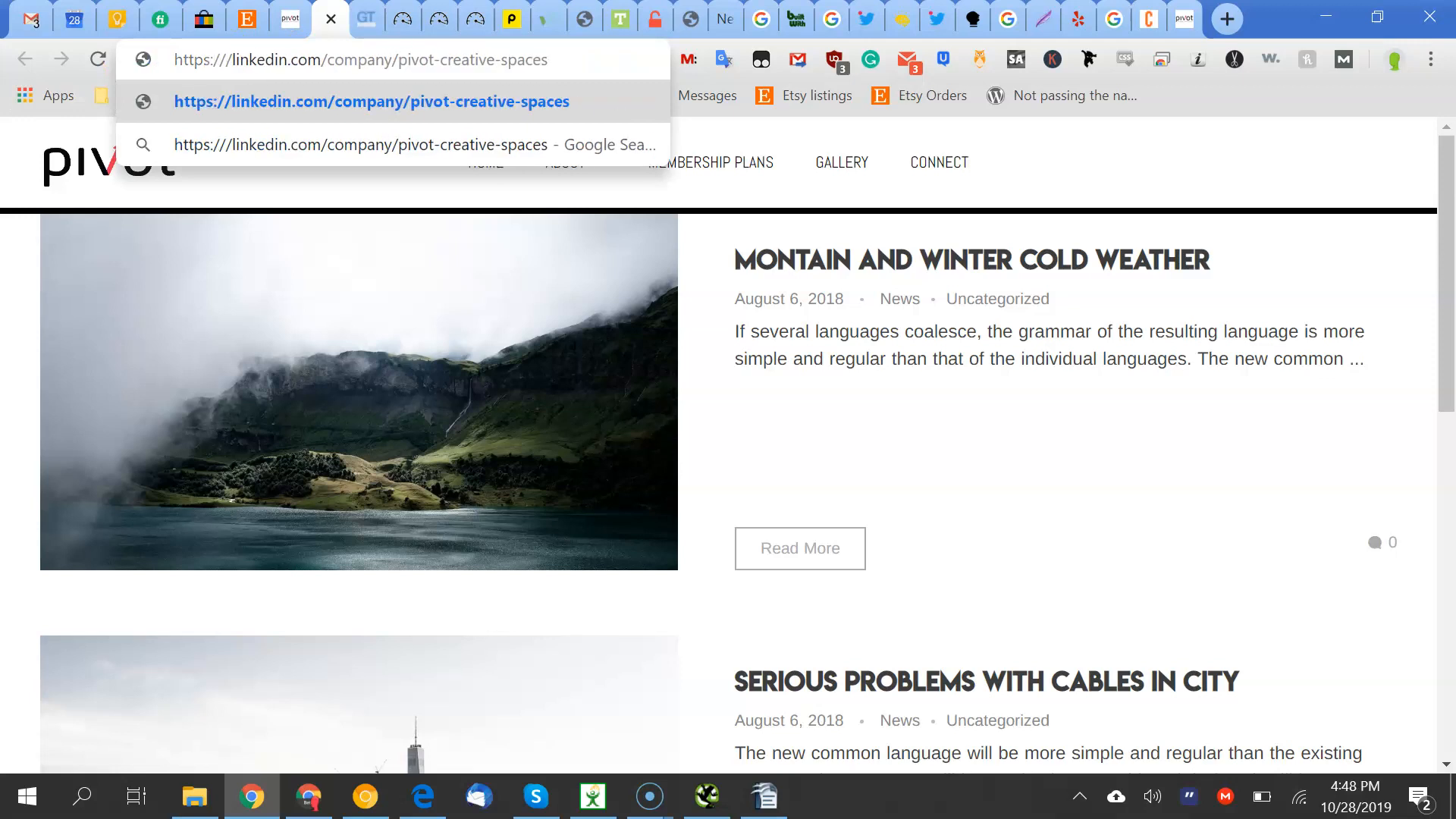
pyautogui.press('Return')
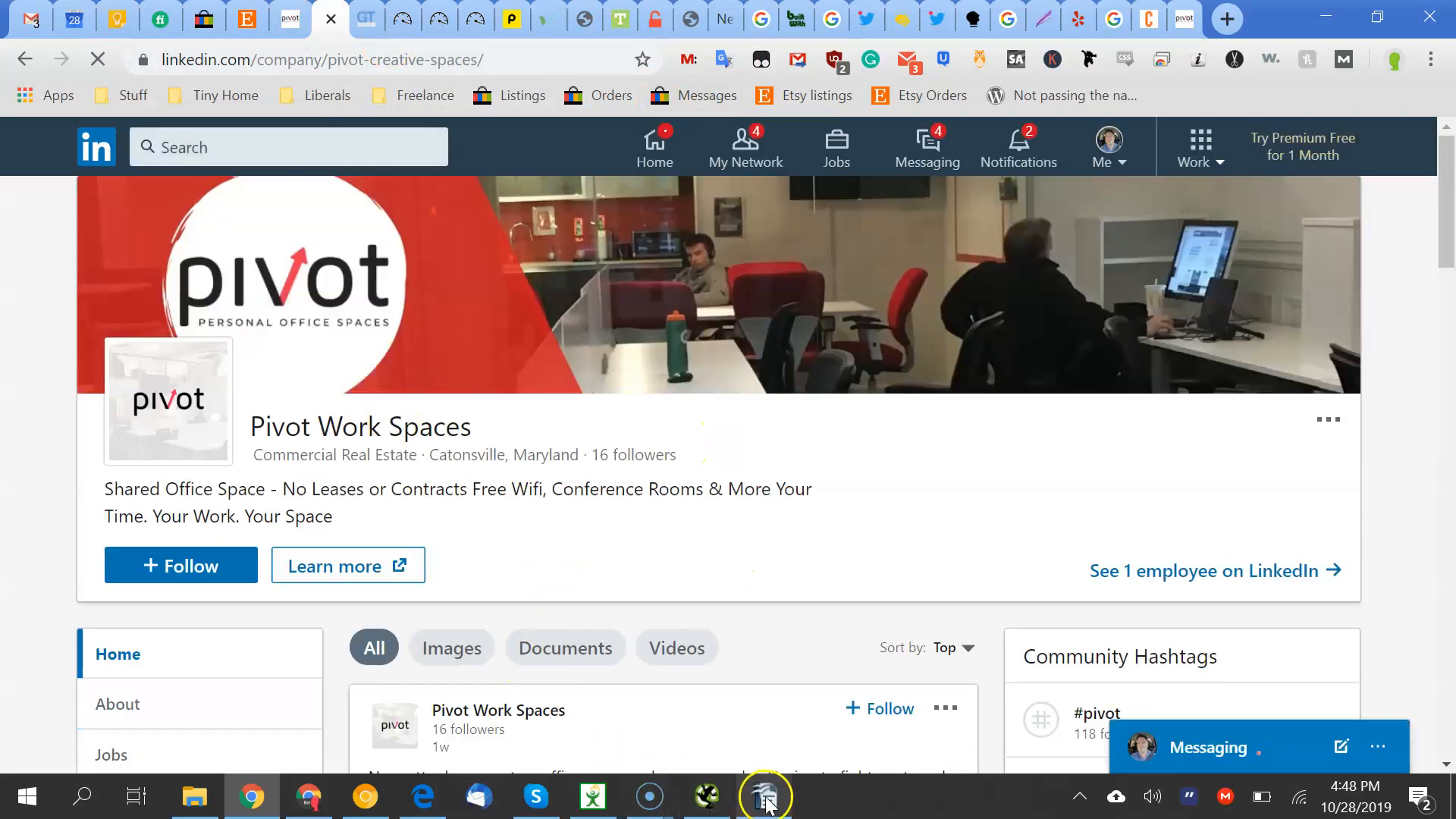
# Check the 404 link and "To popup or not to popup?" notes in Writer, and look over the Pivot home page in Chrome
pyautogui.click(765, 797)
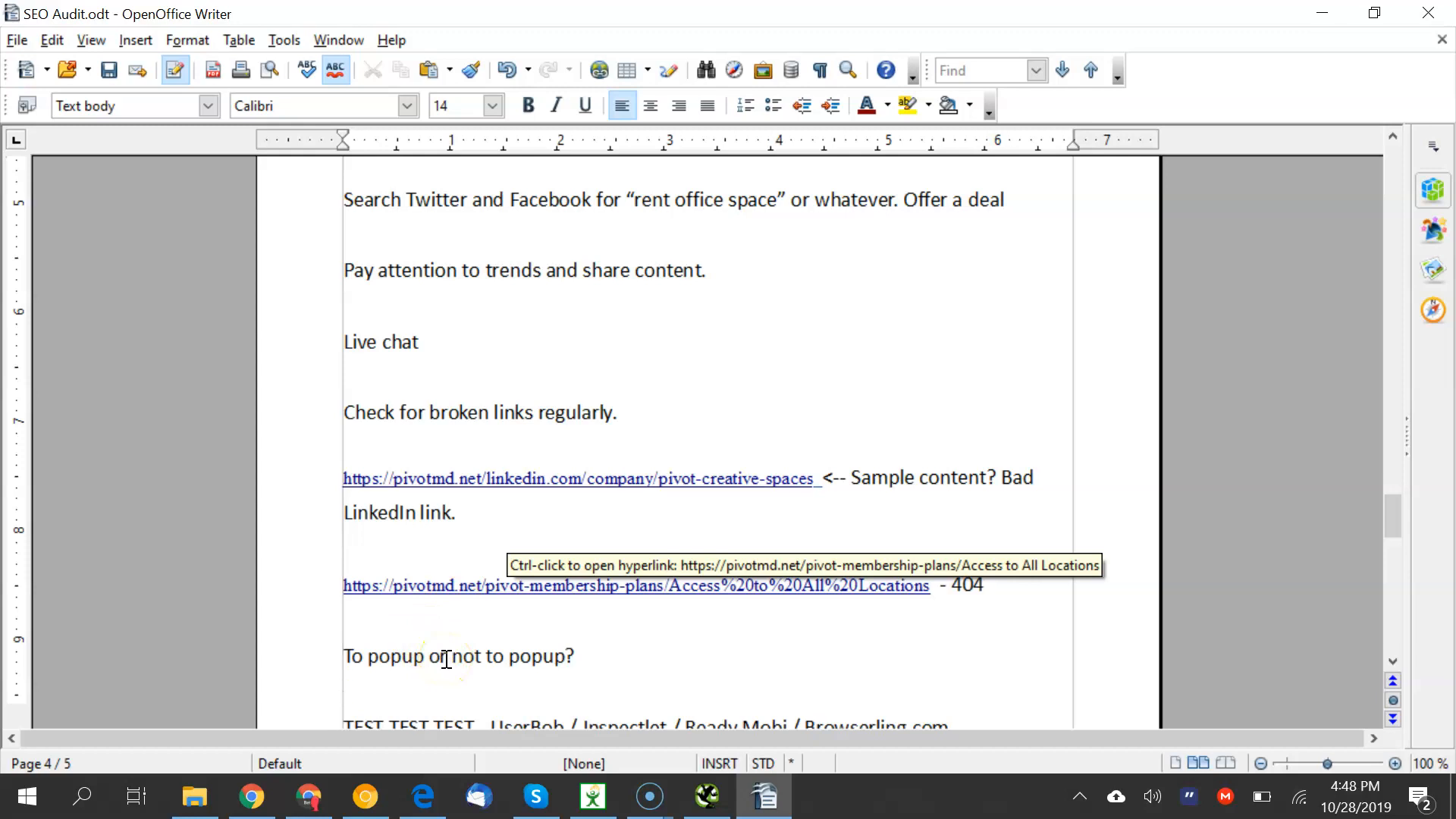
pyautogui.click(251, 797)
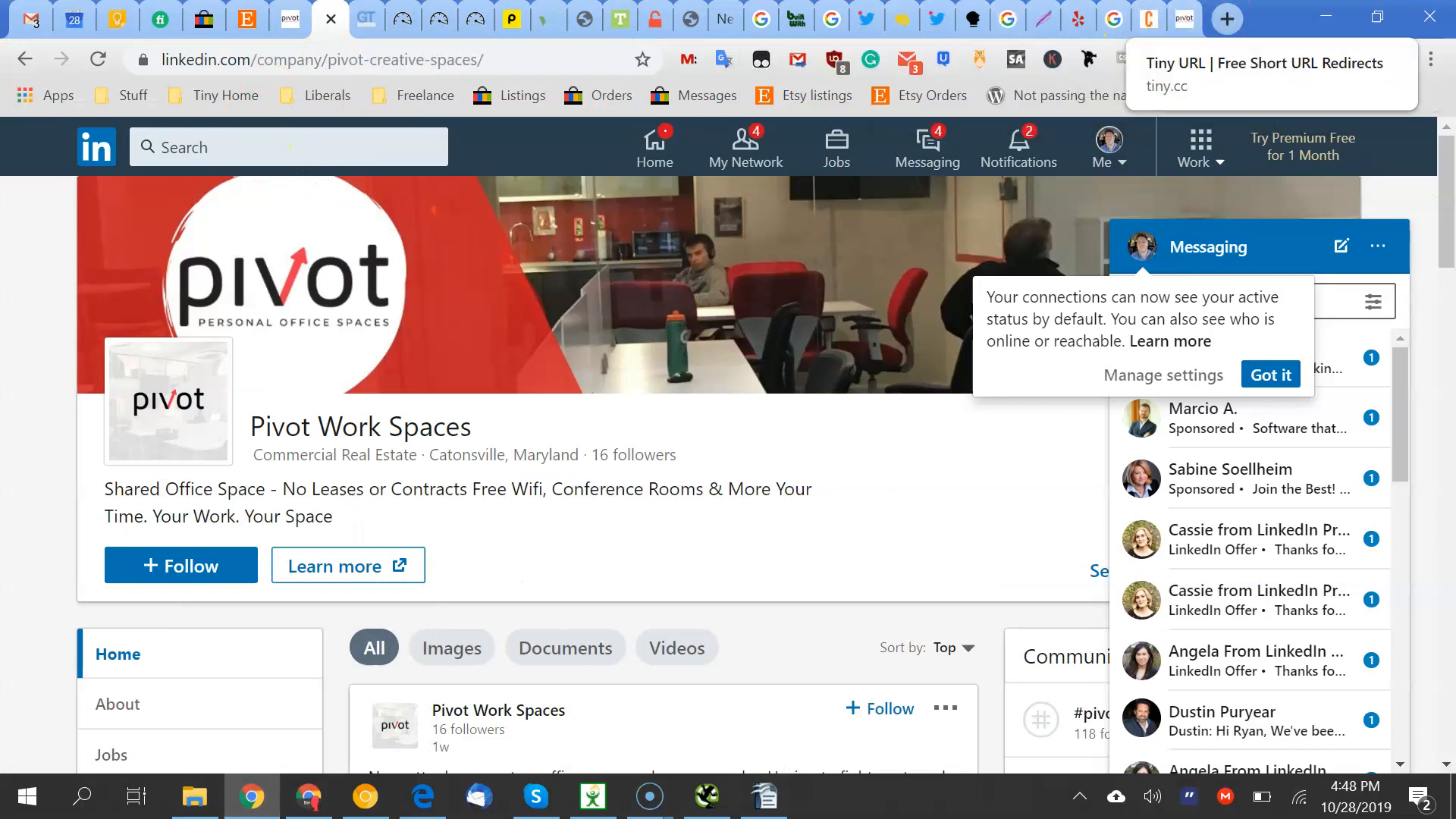
pyautogui.click(274, 29)
pyautogui.scroll(15, 260, 224)
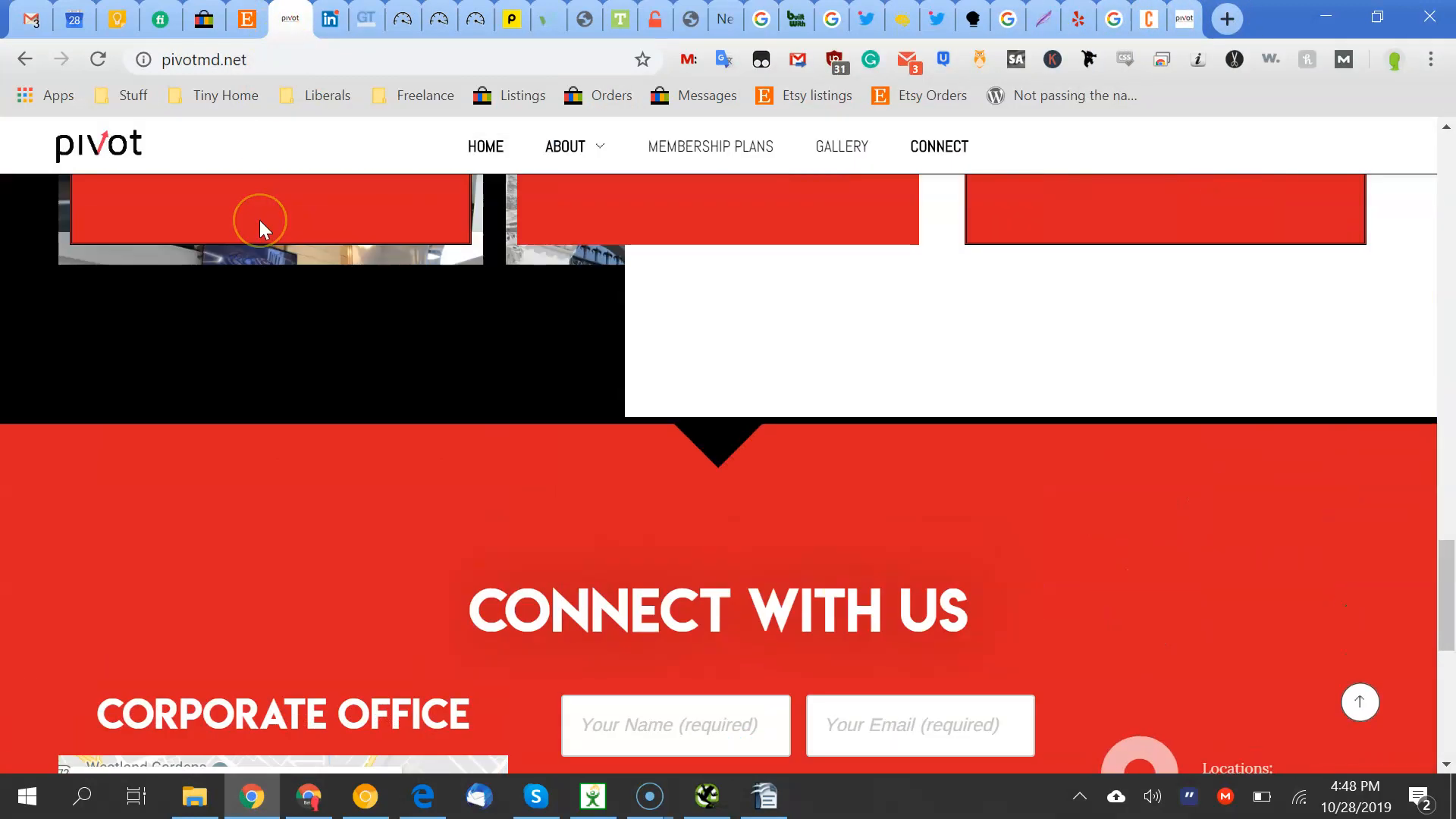
pyautogui.scroll(10, 260, 228)
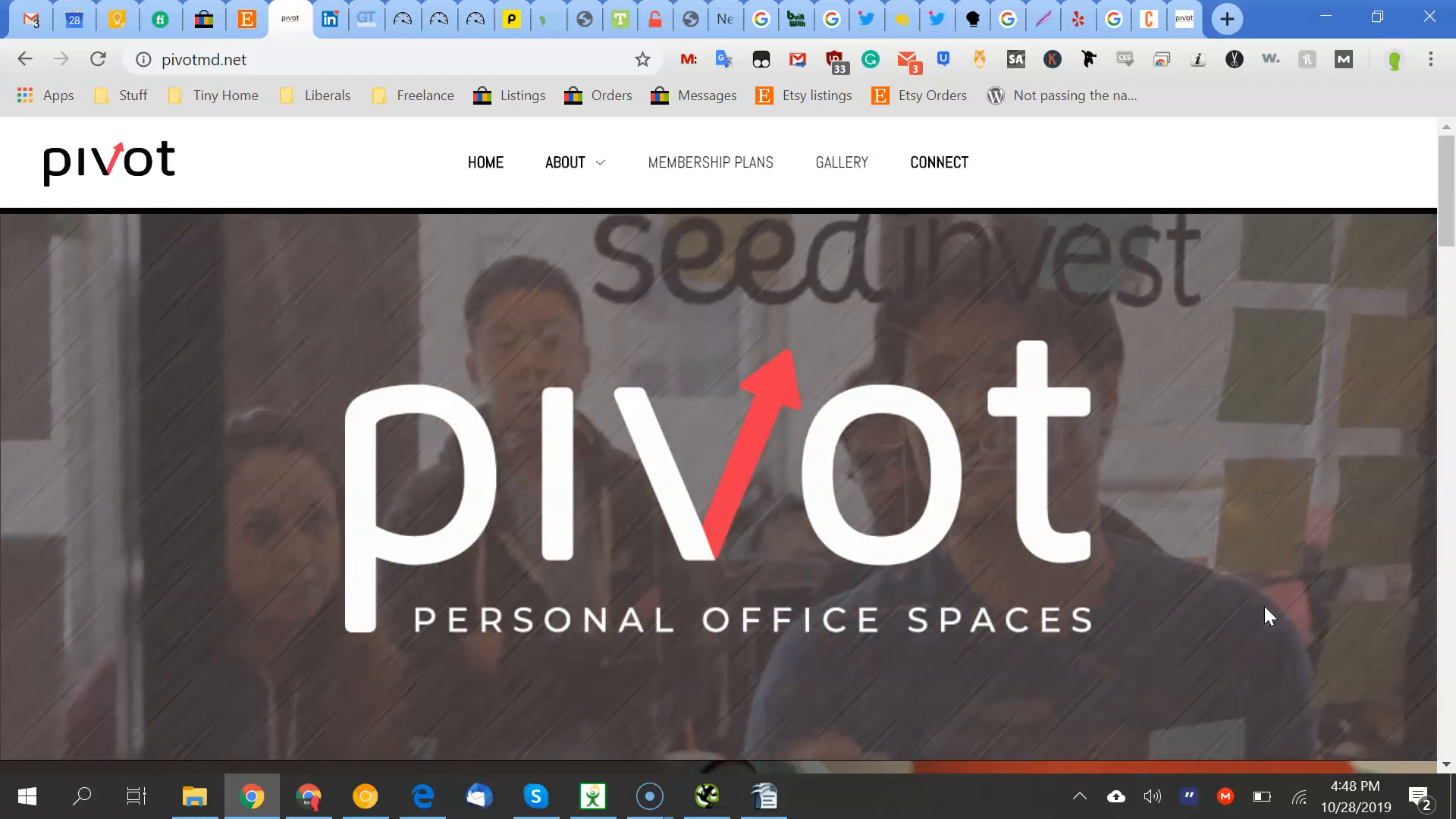
pyautogui.scroll(-15, 1264, 607)
pyautogui.click(1261, 536)
pyautogui.click(1083, 810)
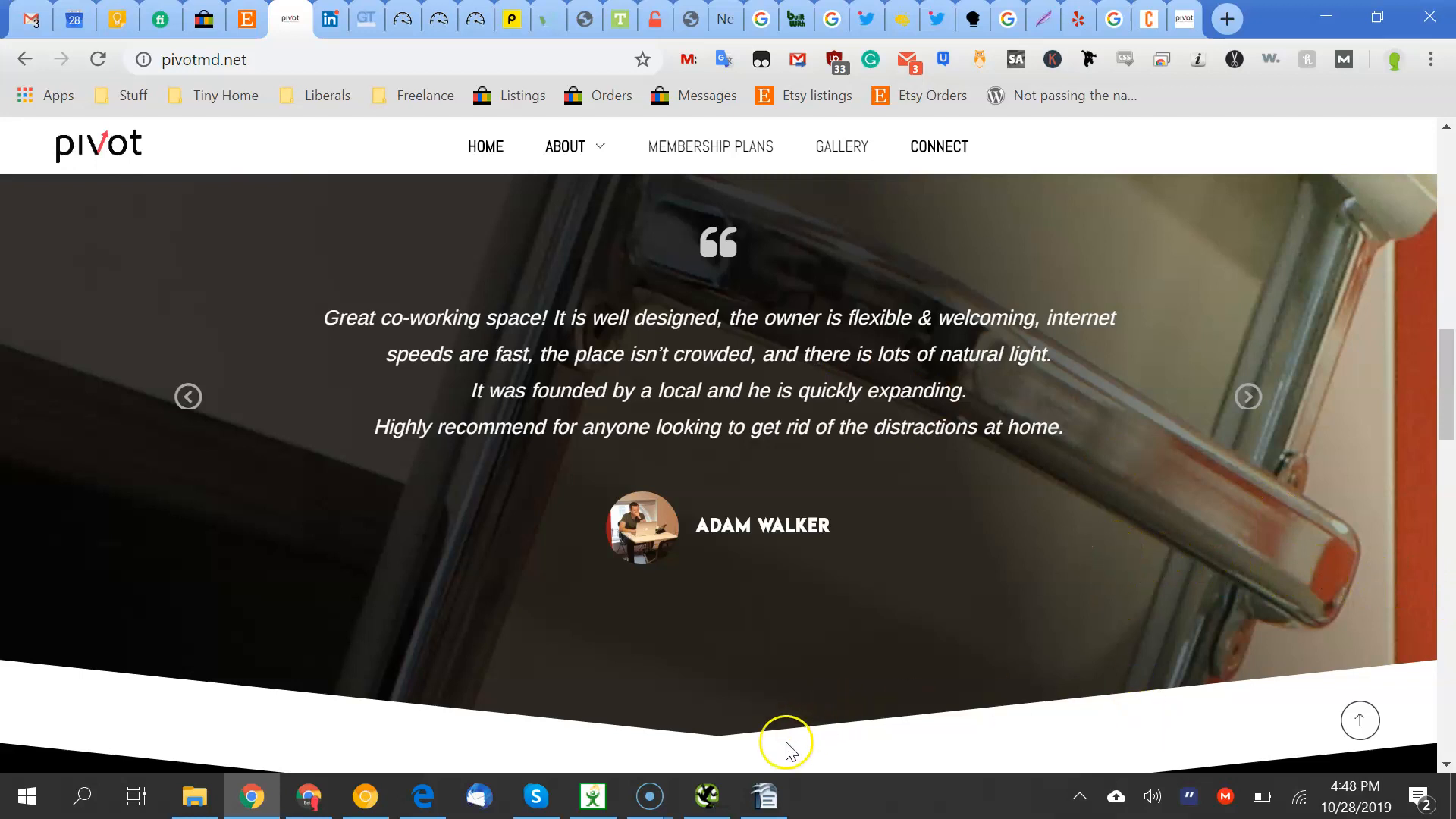
# Return to Writer, go to the "TEST TEST TEST" note and highlight the word "Inspectlet"
pyautogui.click(768, 798)
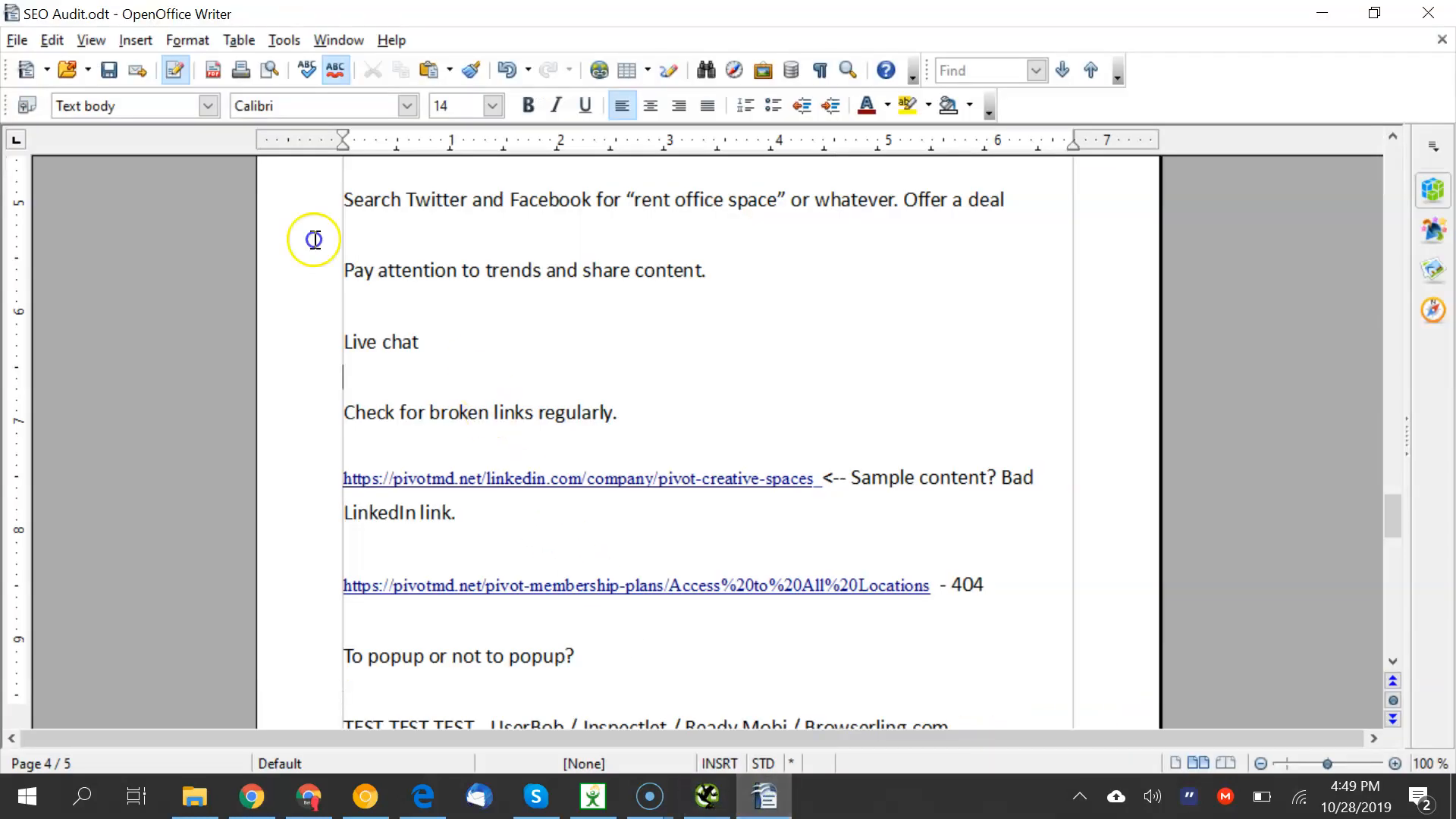
pyautogui.scroll(-10, 480, 377)
pyautogui.click(510, 528)
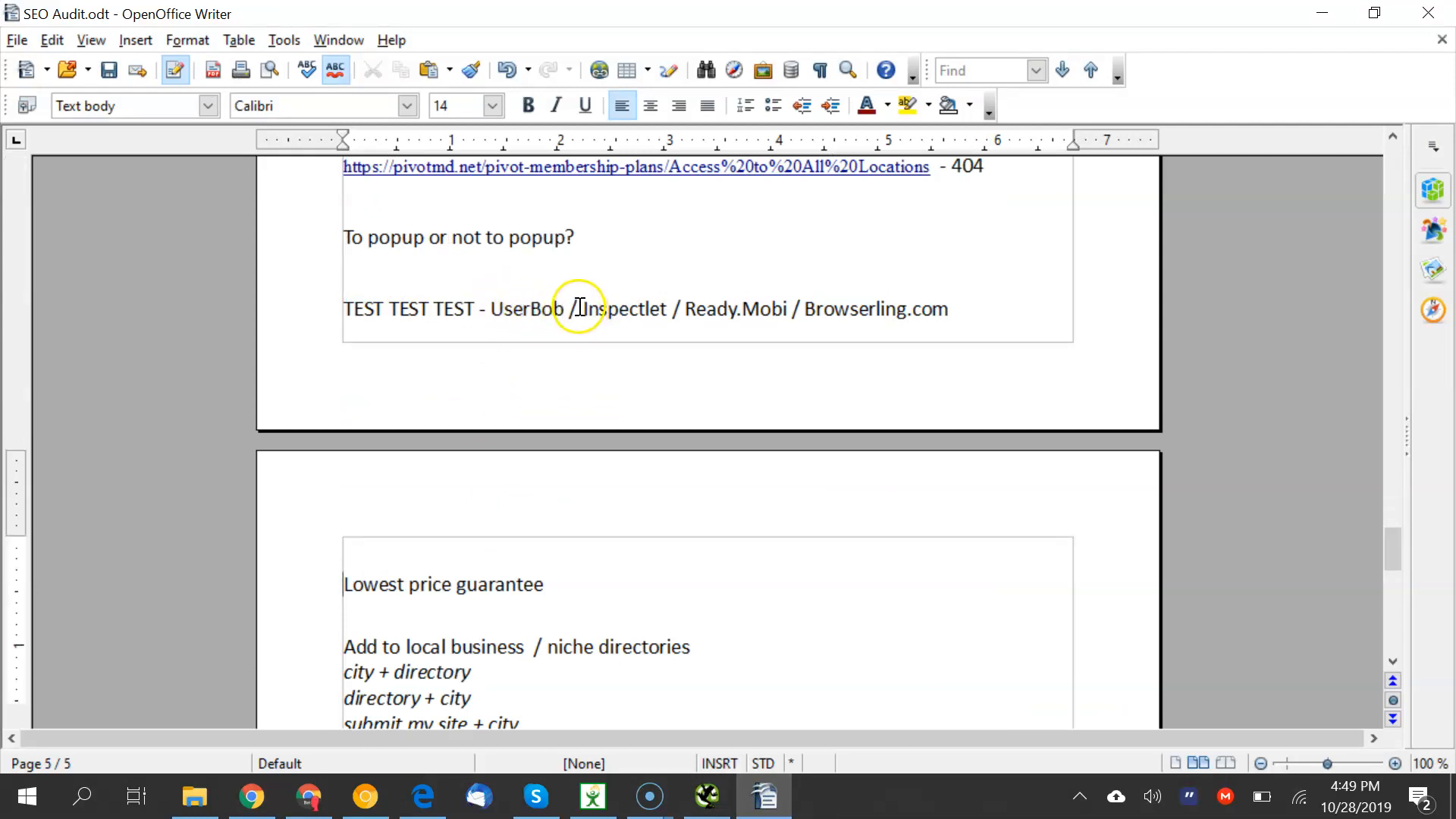
pyautogui.moveTo(582, 305); pyautogui.dragTo(665, 305)
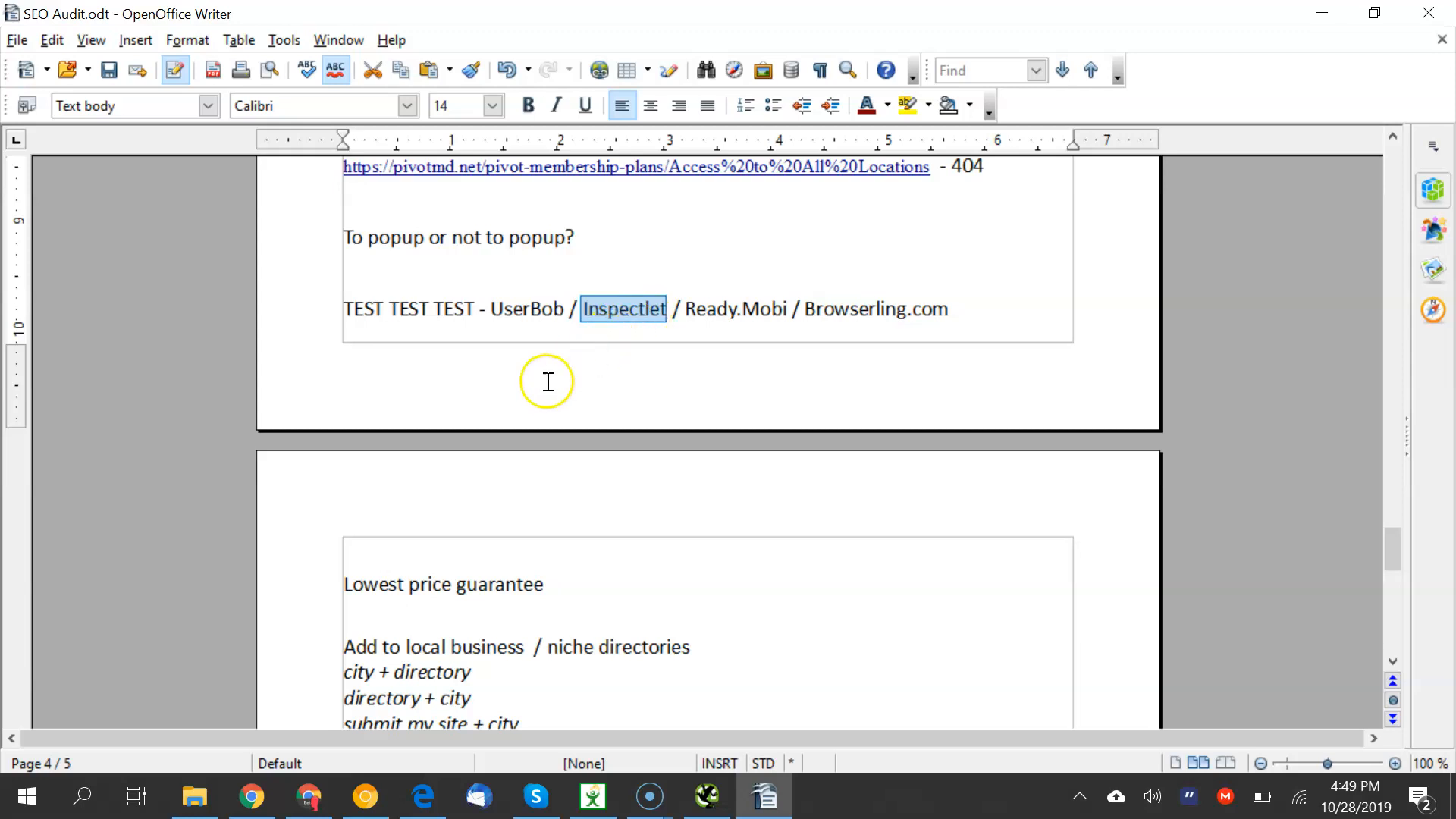
# Switch to the other Chrome browser, search Google for Inspectlet and open inspectlet.com
pyautogui.click(252, 809)
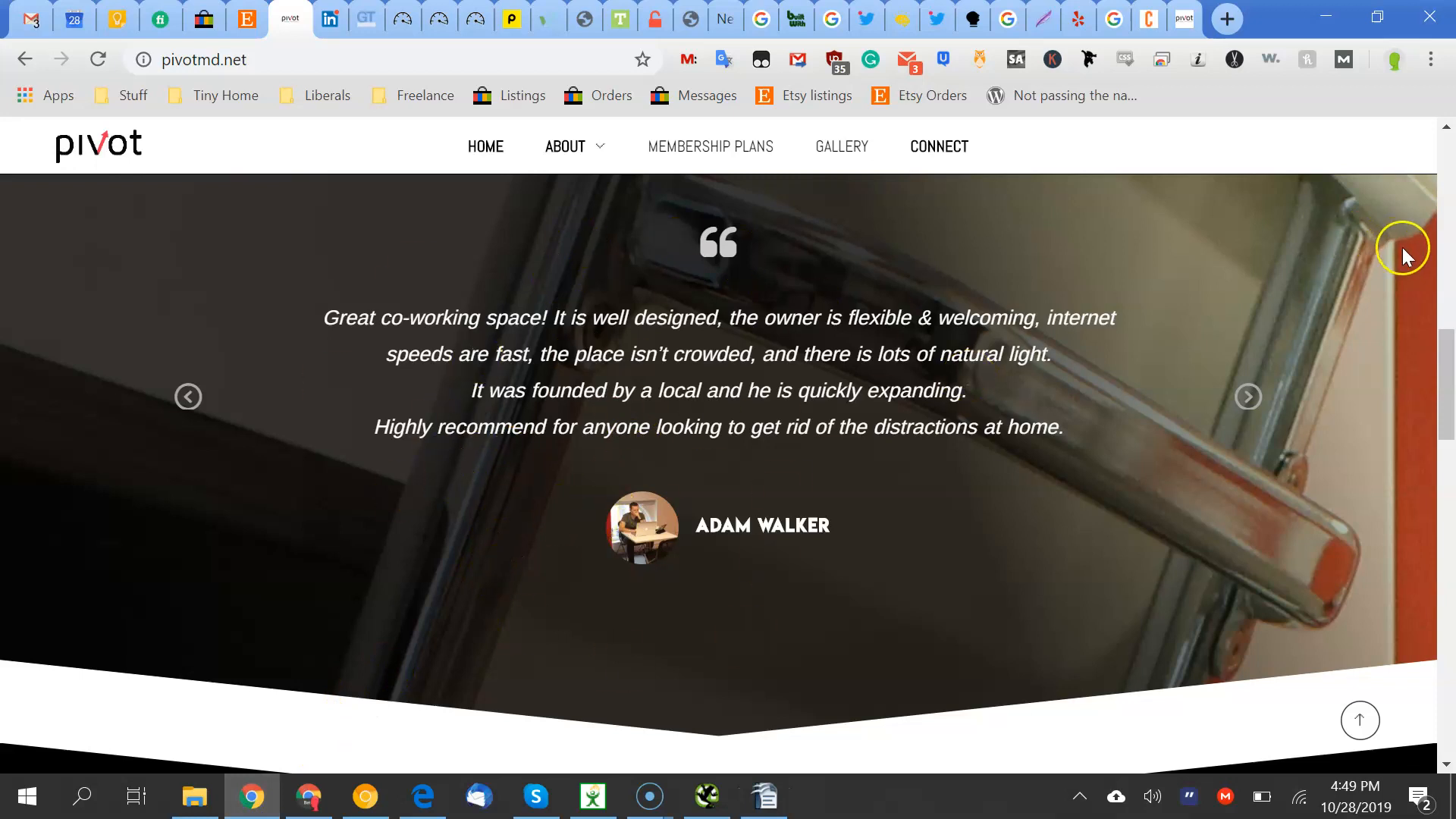
pyautogui.moveTo(1445, 377); pyautogui.dragTo(1448, 225)
pyautogui.click(365, 796)
pyautogui.click(590, 65)
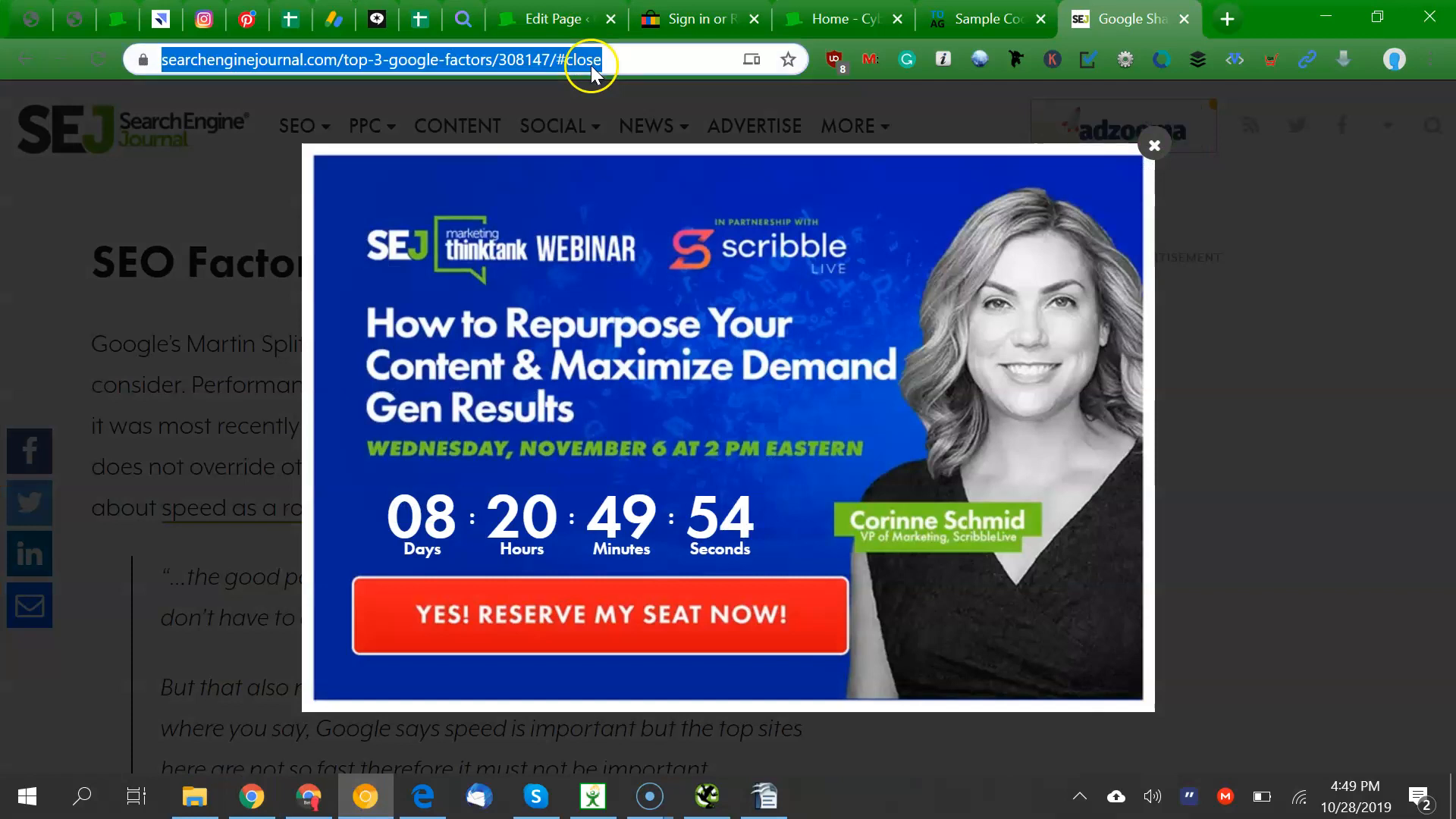
pyautogui.write('Inspectlet')
pyautogui.press('Return')
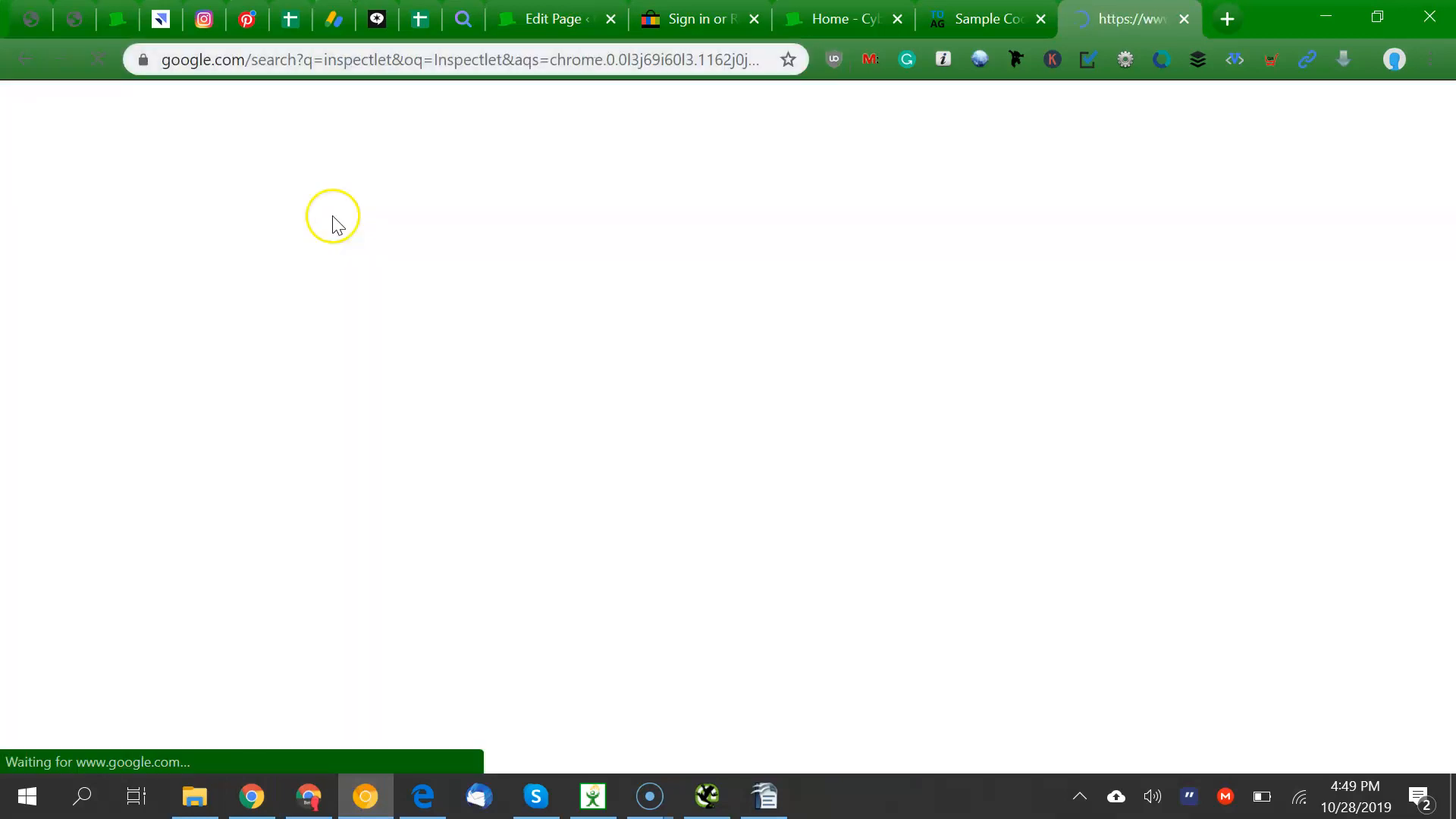
pyautogui.click(235, 328)
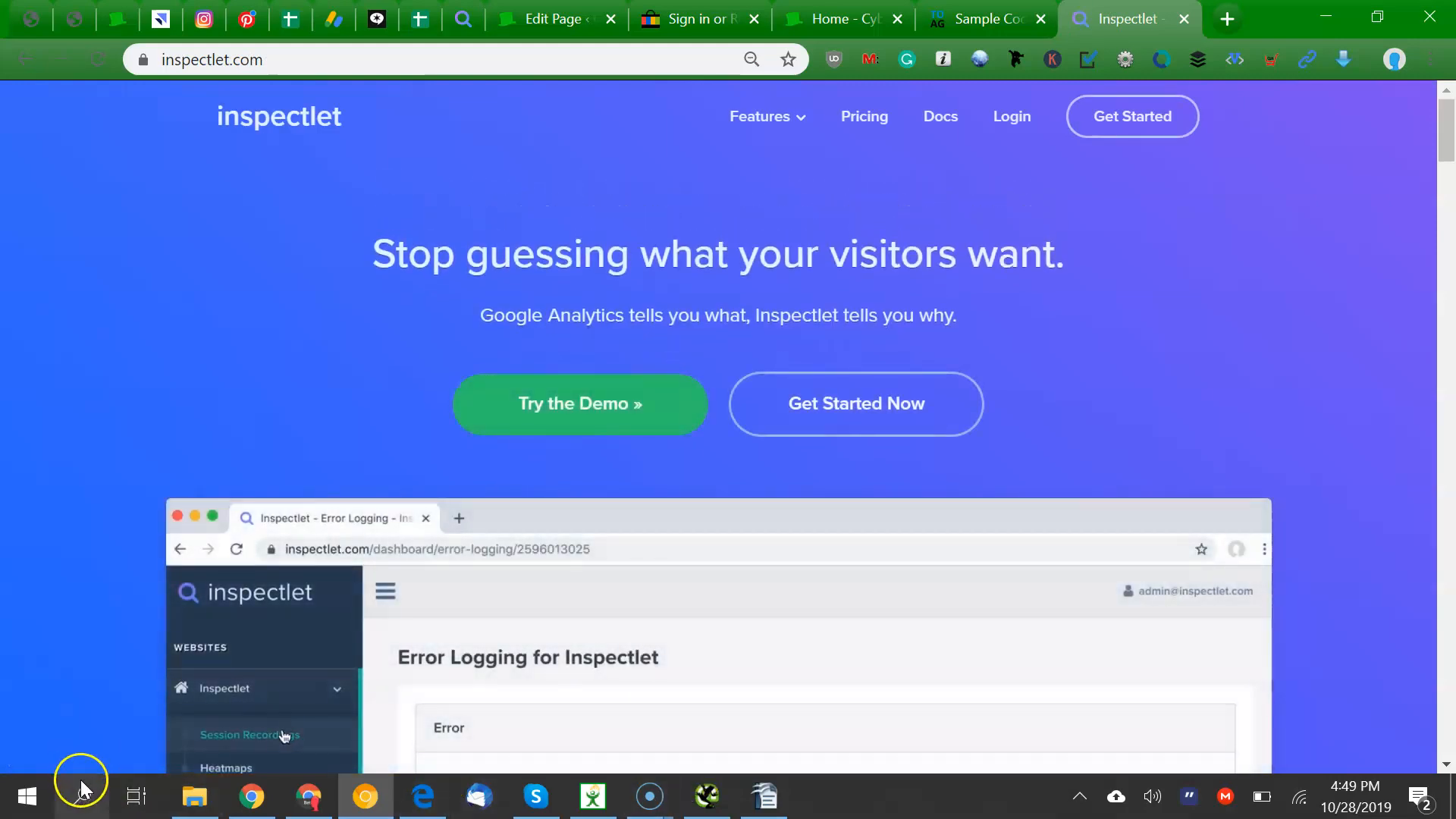
pyautogui.click(1012, 120)
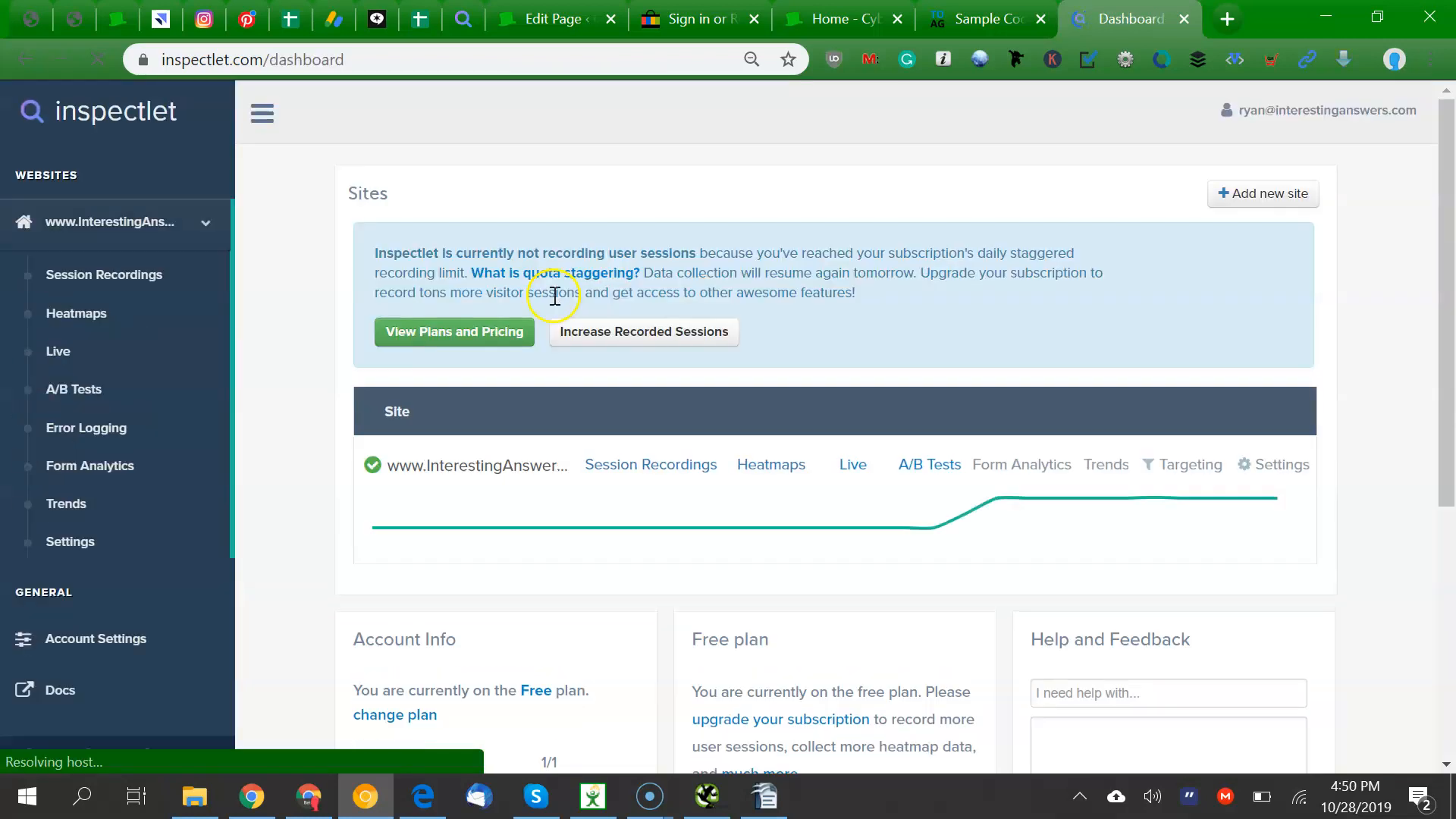
pyautogui.click(92, 279)
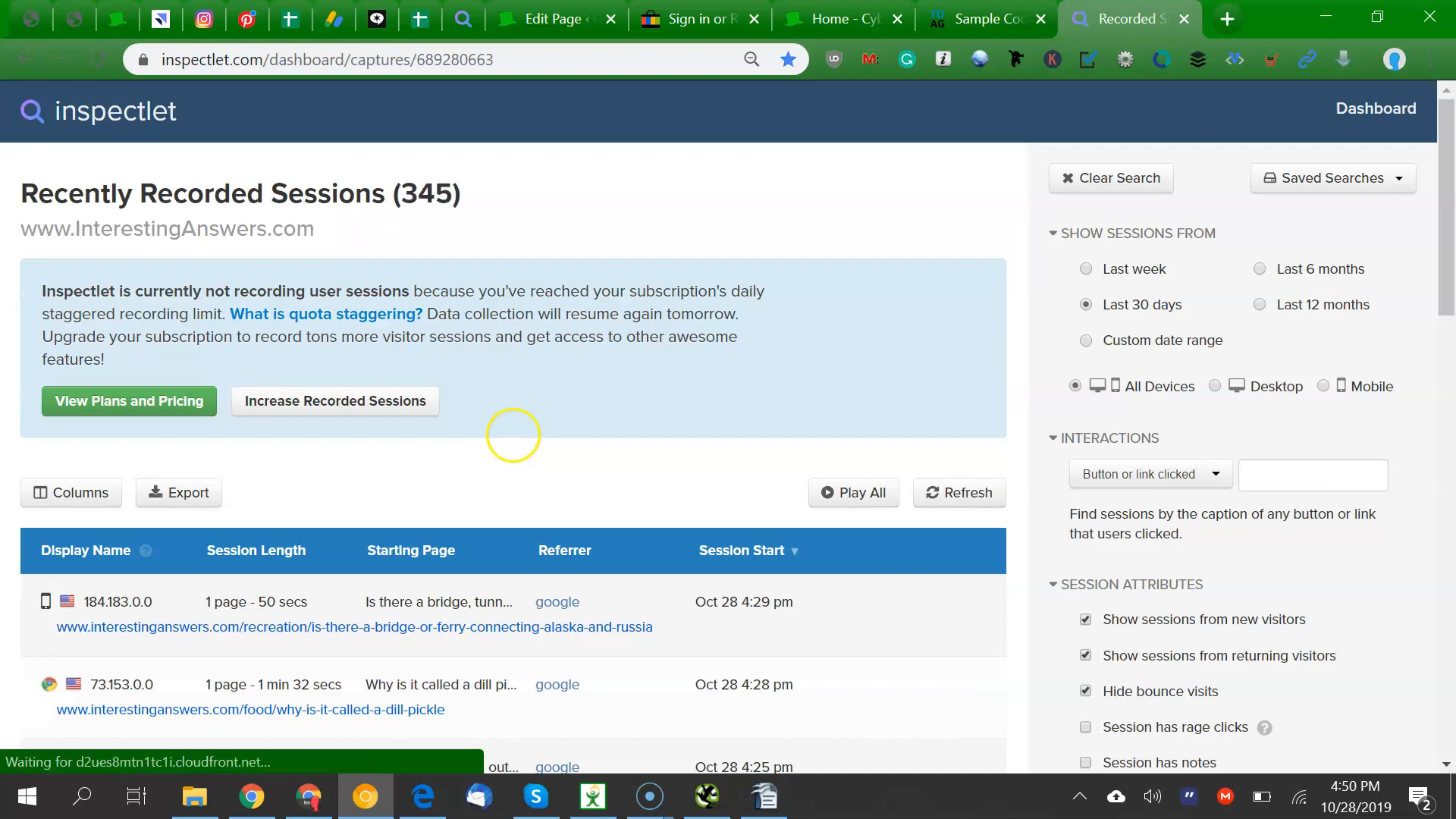
pyautogui.scroll(-10, 513, 444)
pyautogui.scroll(-1, 488, 260)
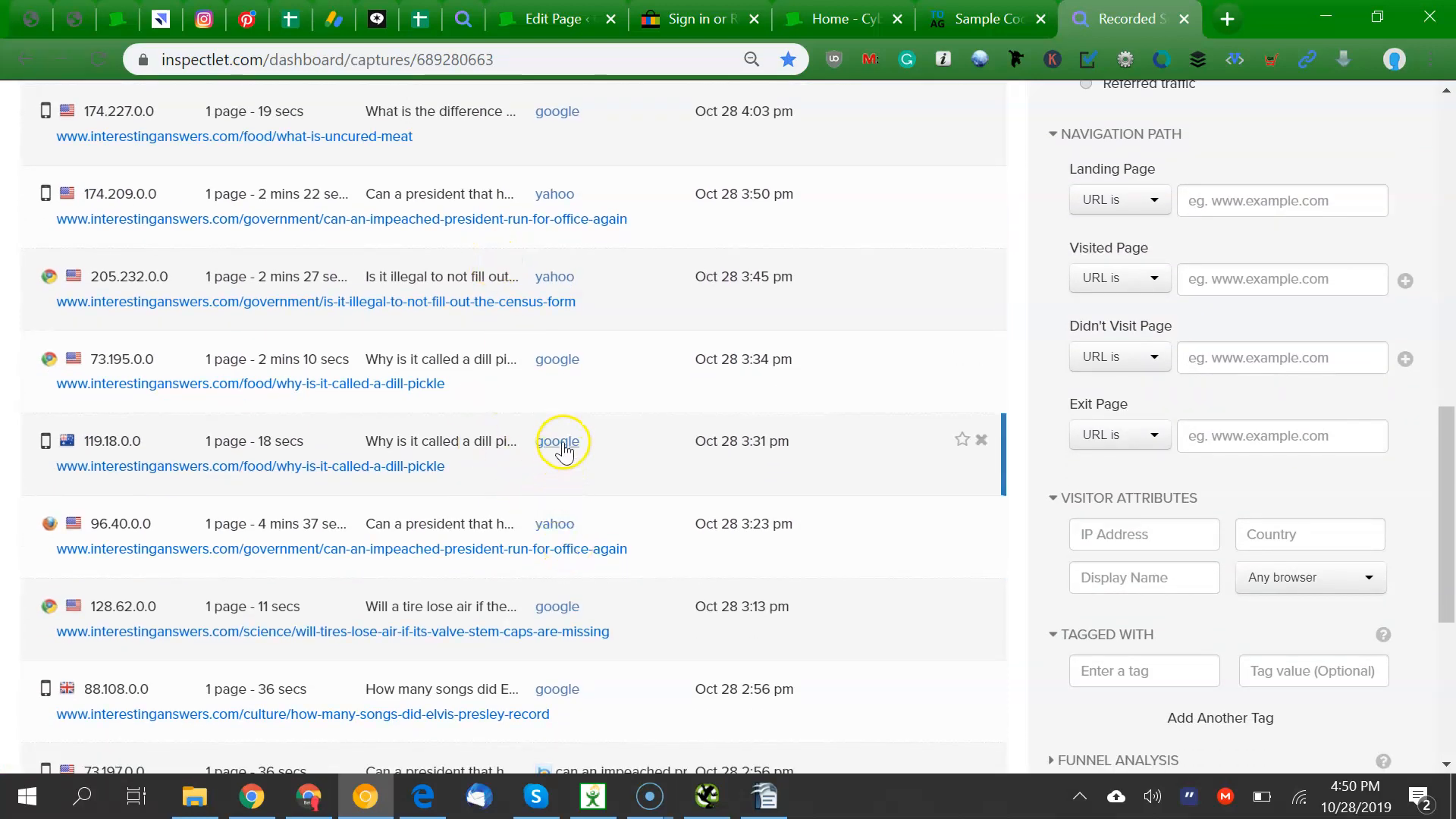
pyautogui.scroll(-5, 568, 456)
pyautogui.scroll(1, 569, 455)
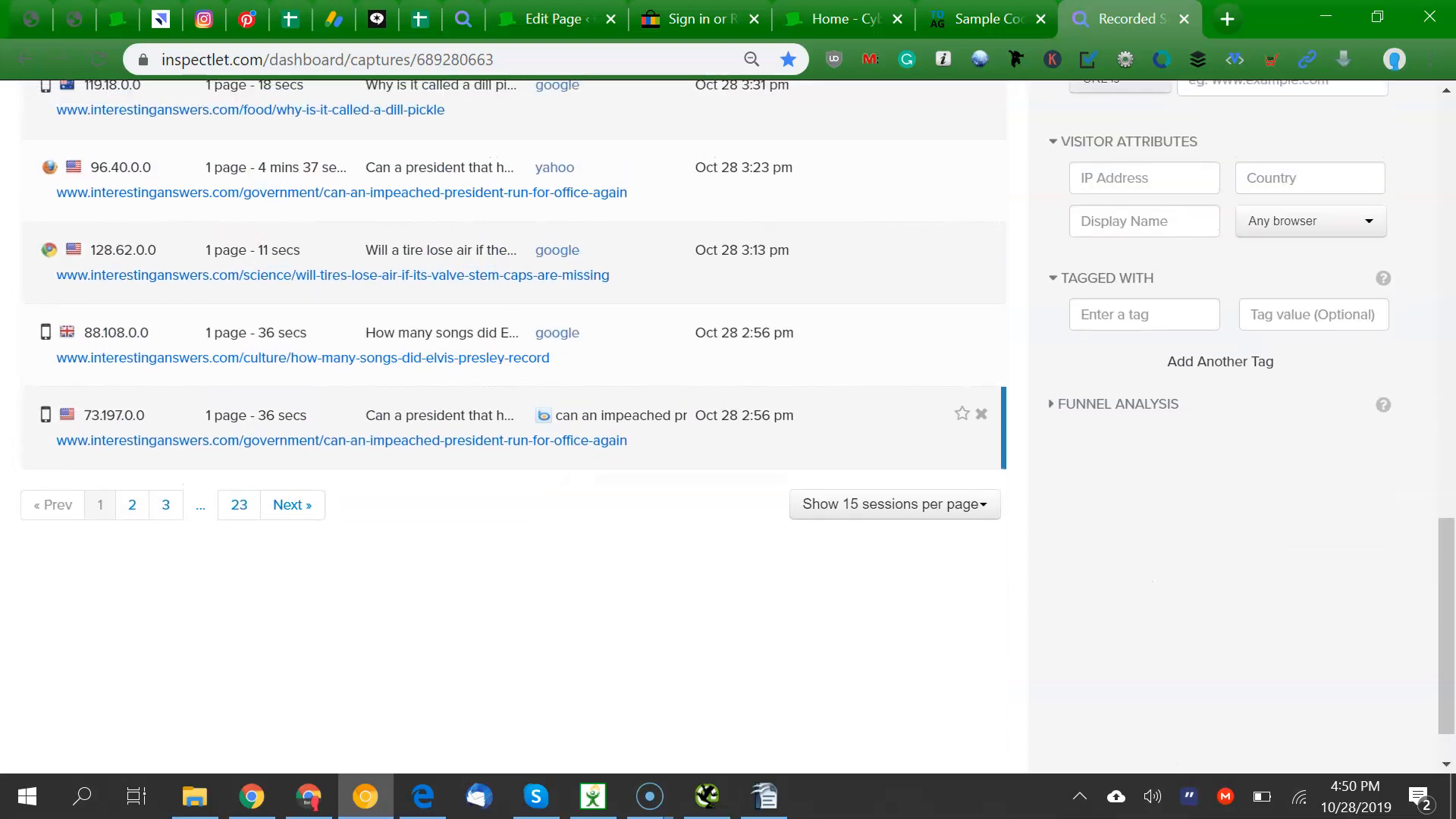
pyautogui.scroll(2, 455, 401)
pyautogui.scroll(5, 455, 402)
# Open the recorded session for the census-form article and play it back at 1x speed
pyautogui.click(455, 391)
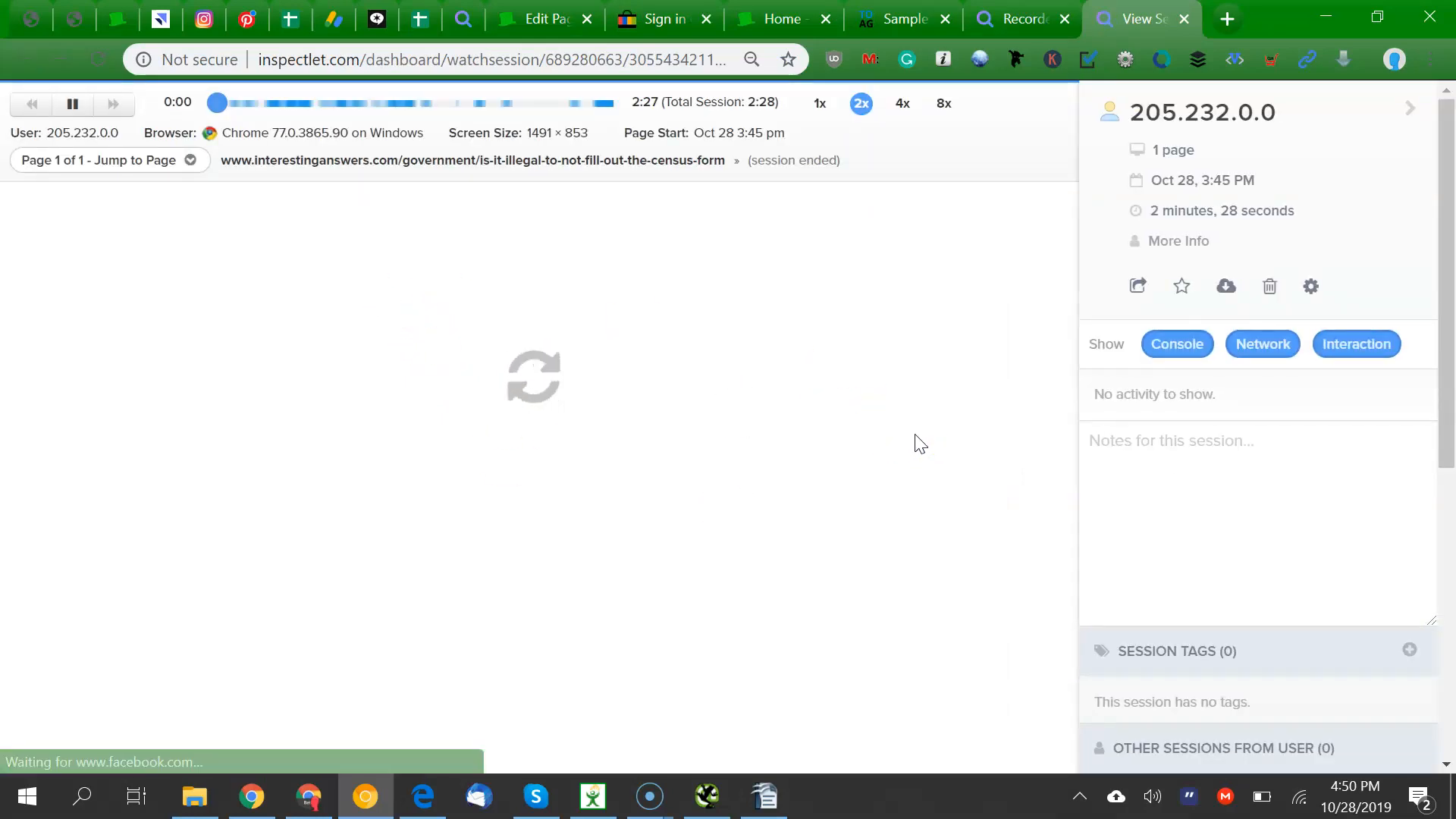
pyautogui.click(820, 103)
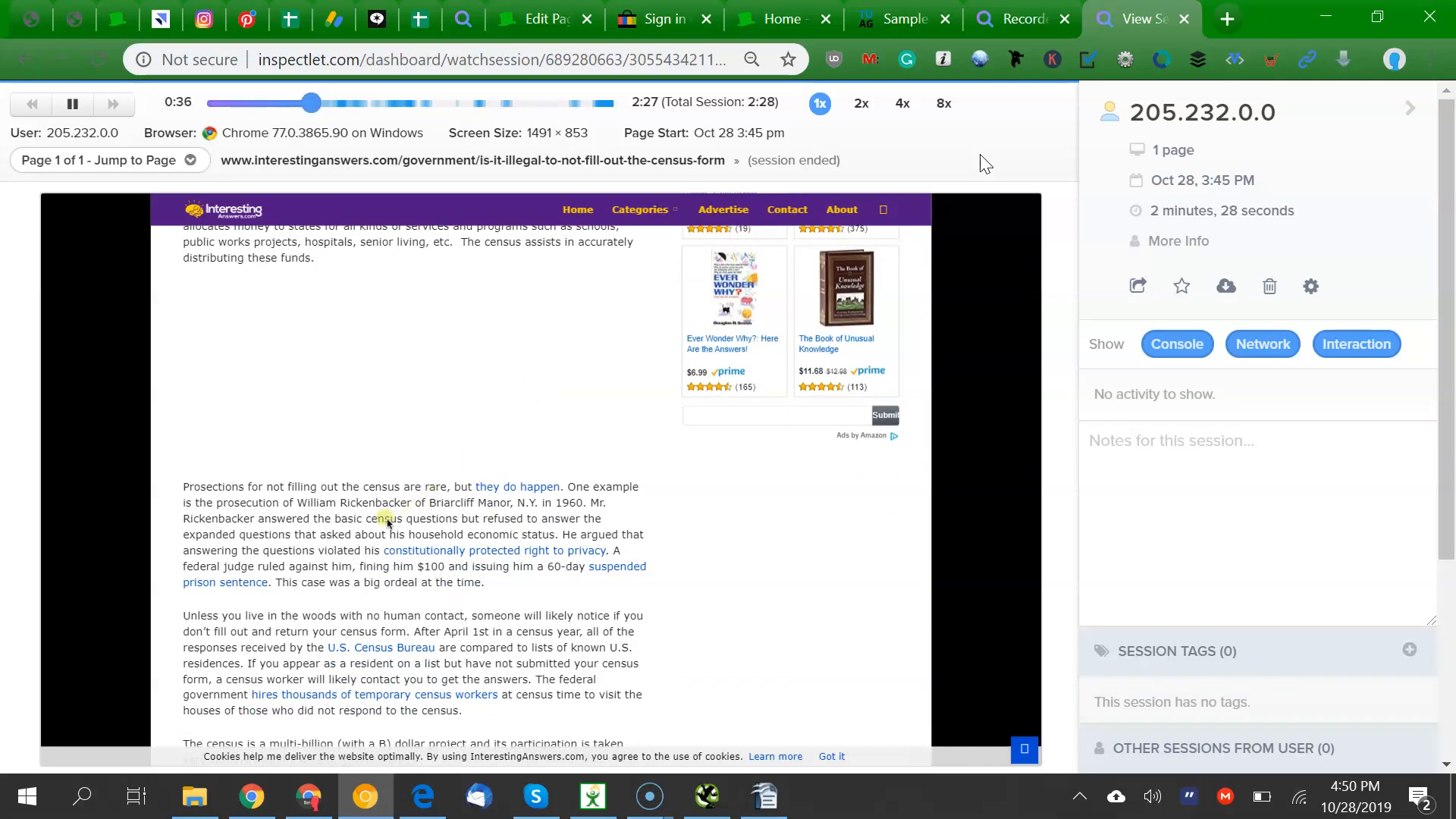
pyautogui.click(26, 61)
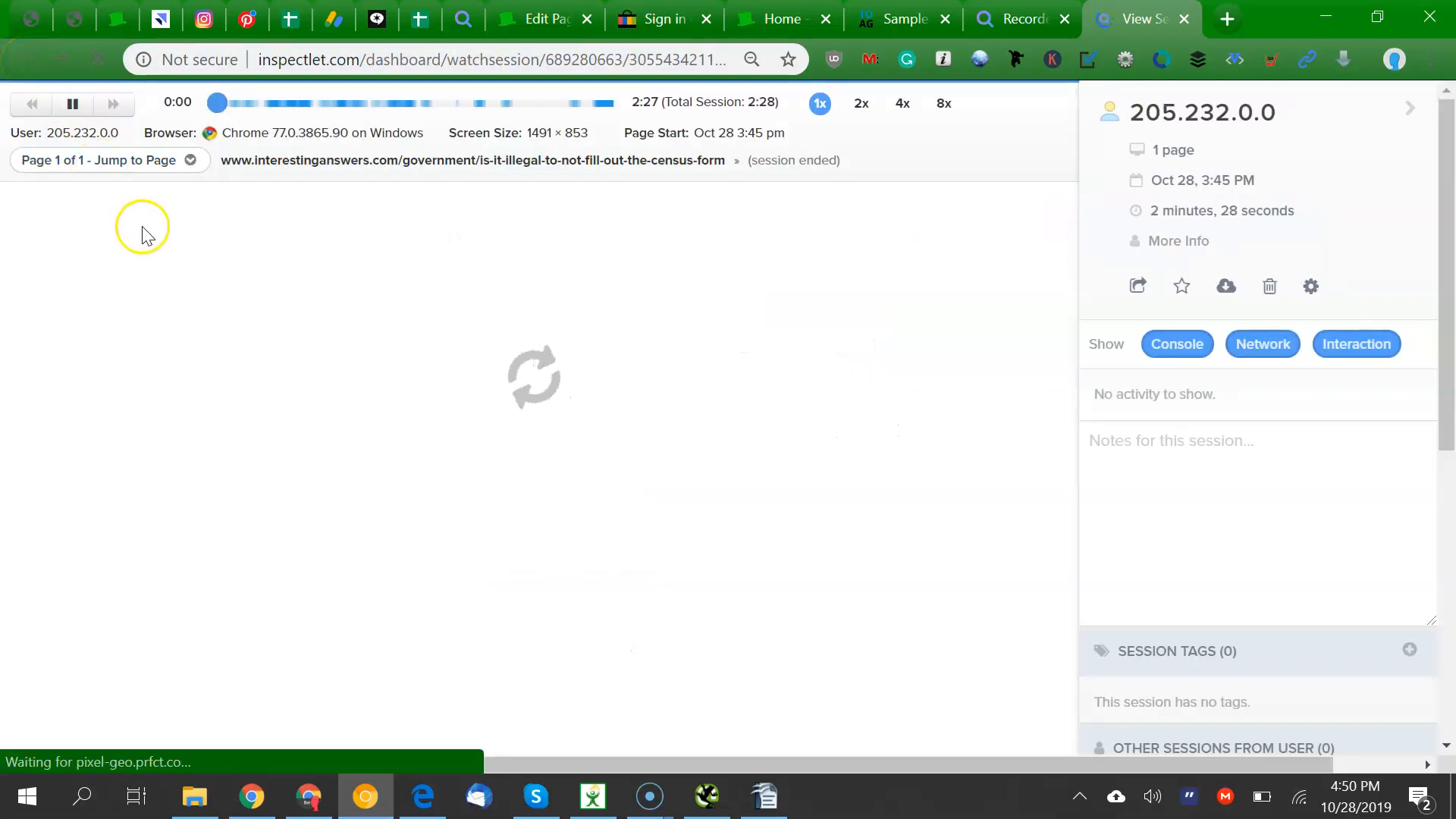
# Return to the Inspectlet dashboard and open the heatmap for the "Can a president that has been impeached run for office again?" page
pyautogui.click(1017, 18)
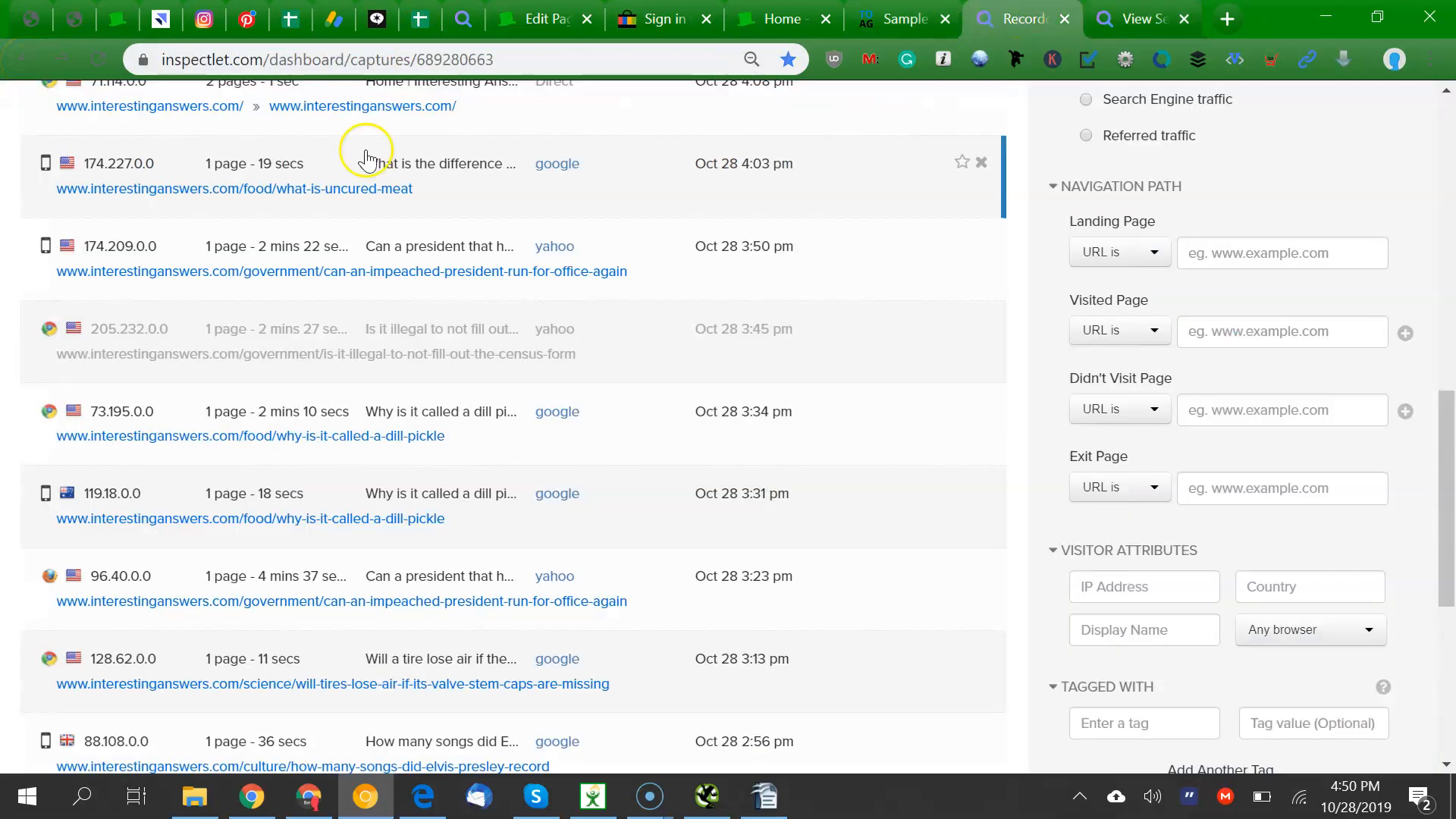
pyautogui.scroll(10, 204, 142)
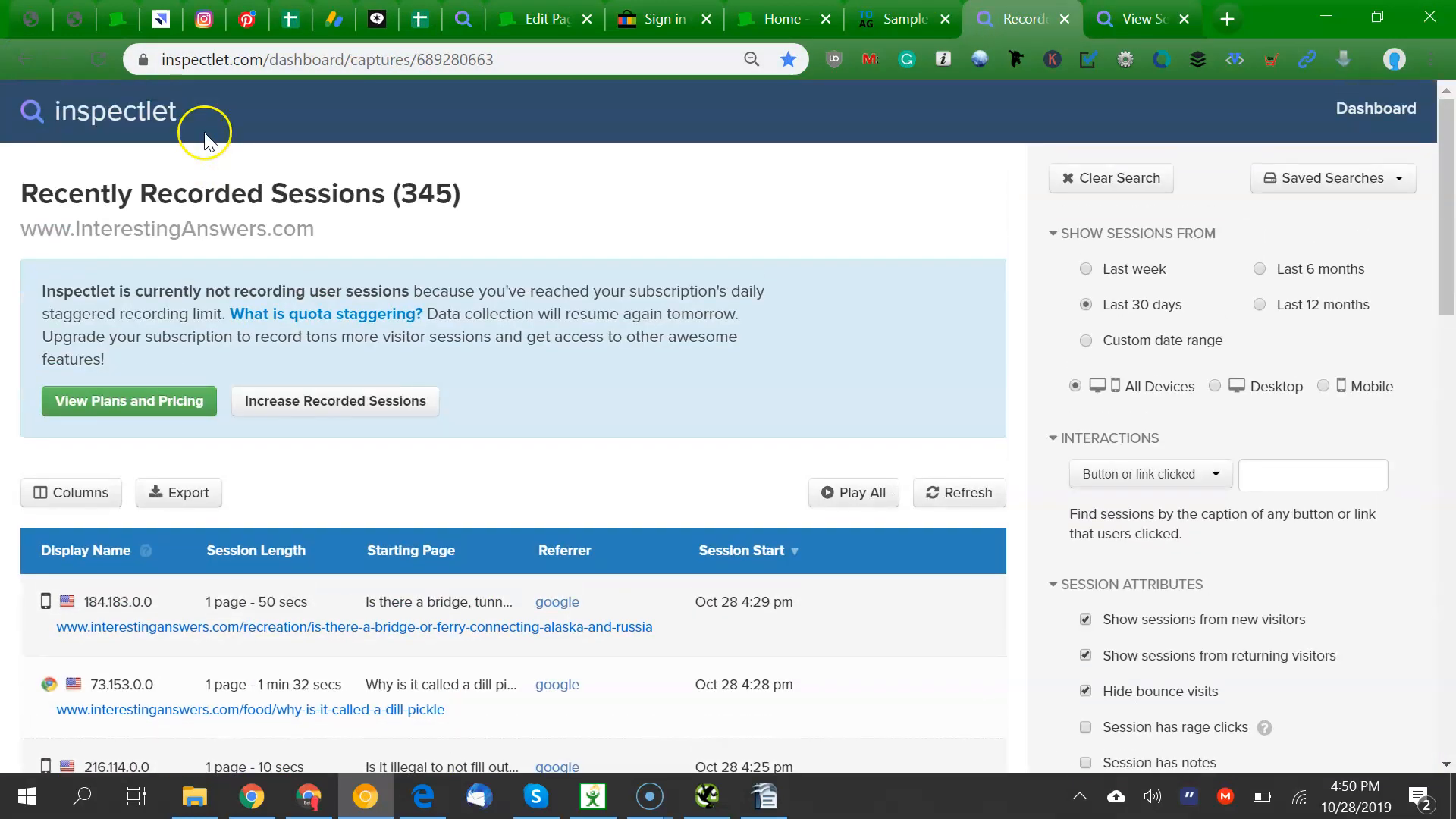
pyautogui.click(82, 127)
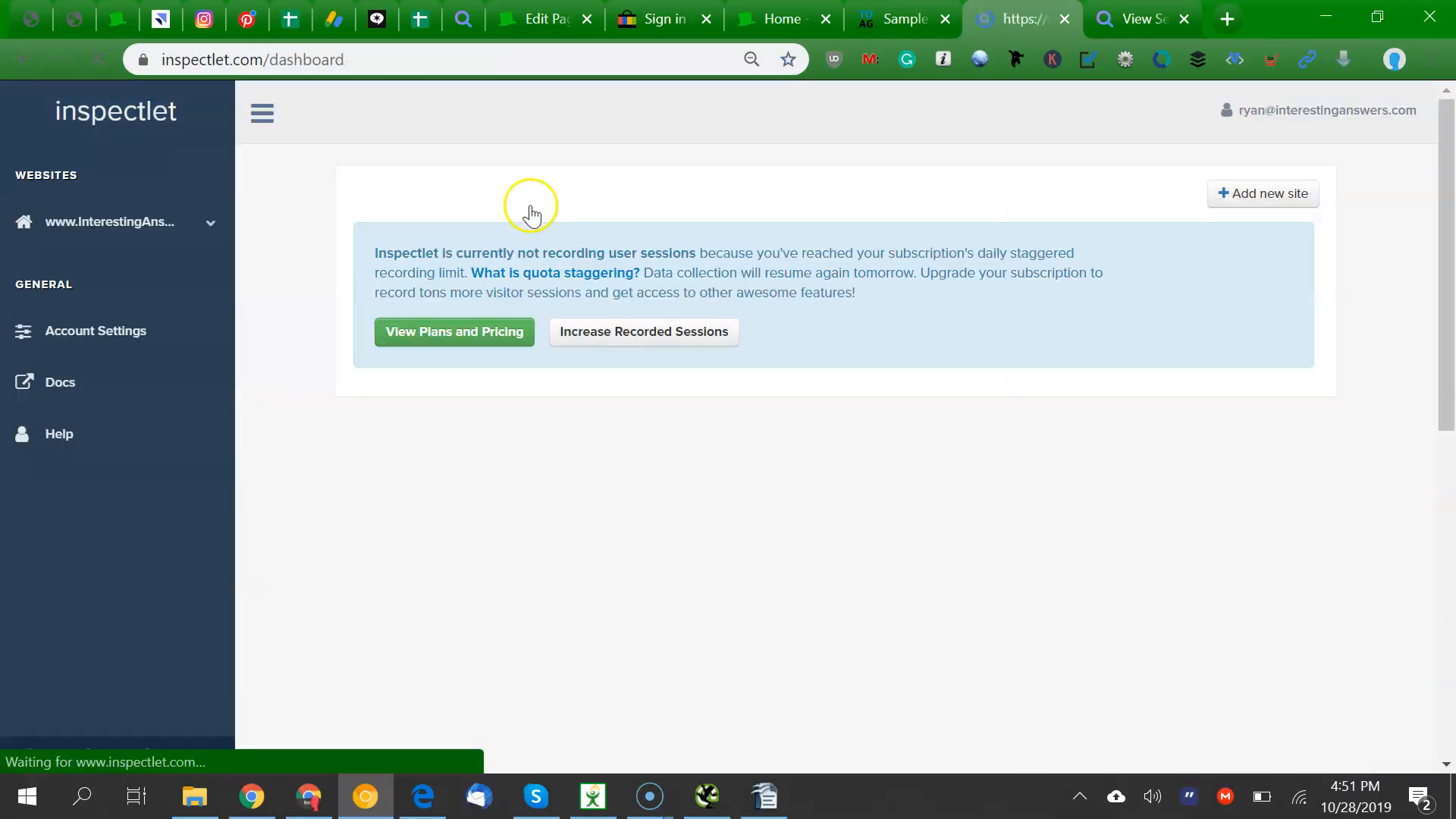
pyautogui.click(110, 325)
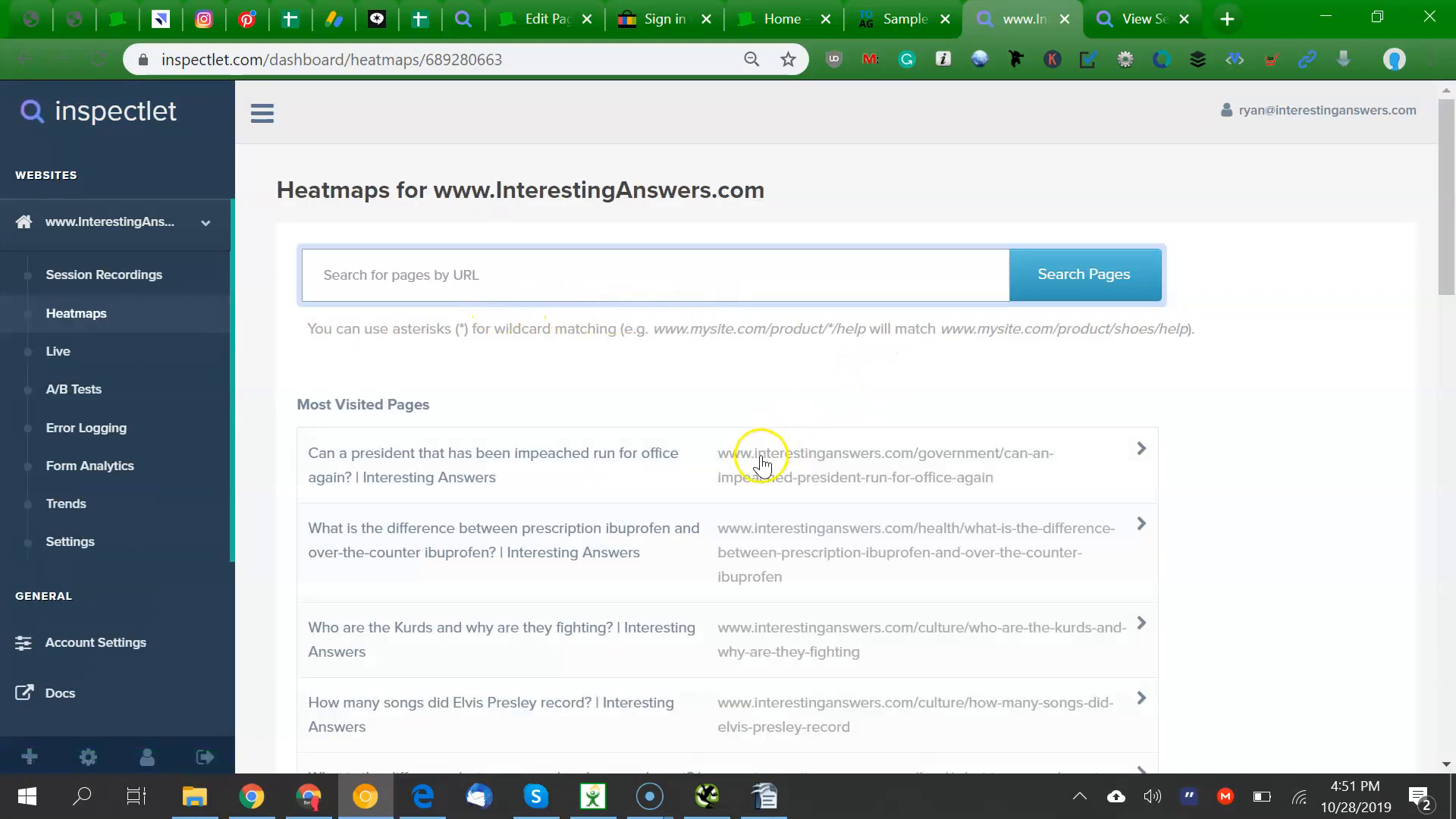
pyautogui.click(755, 458)
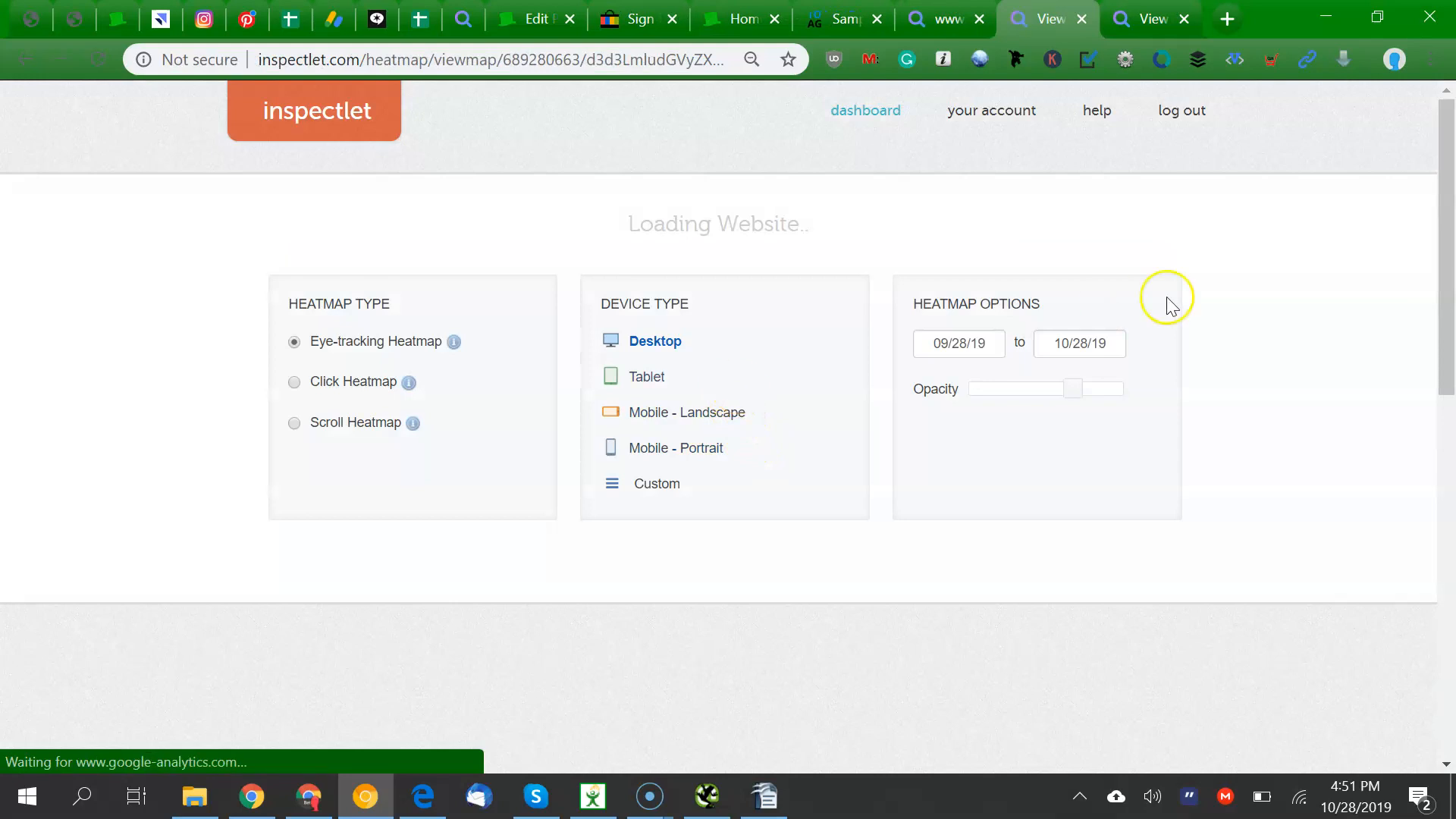
# Examine the eye-tracking heatmap of the impeachment article, from the header down to the "IMPEACHMENT" section
pyautogui.moveTo(1448, 233); pyautogui.dragTo(1450, 403)
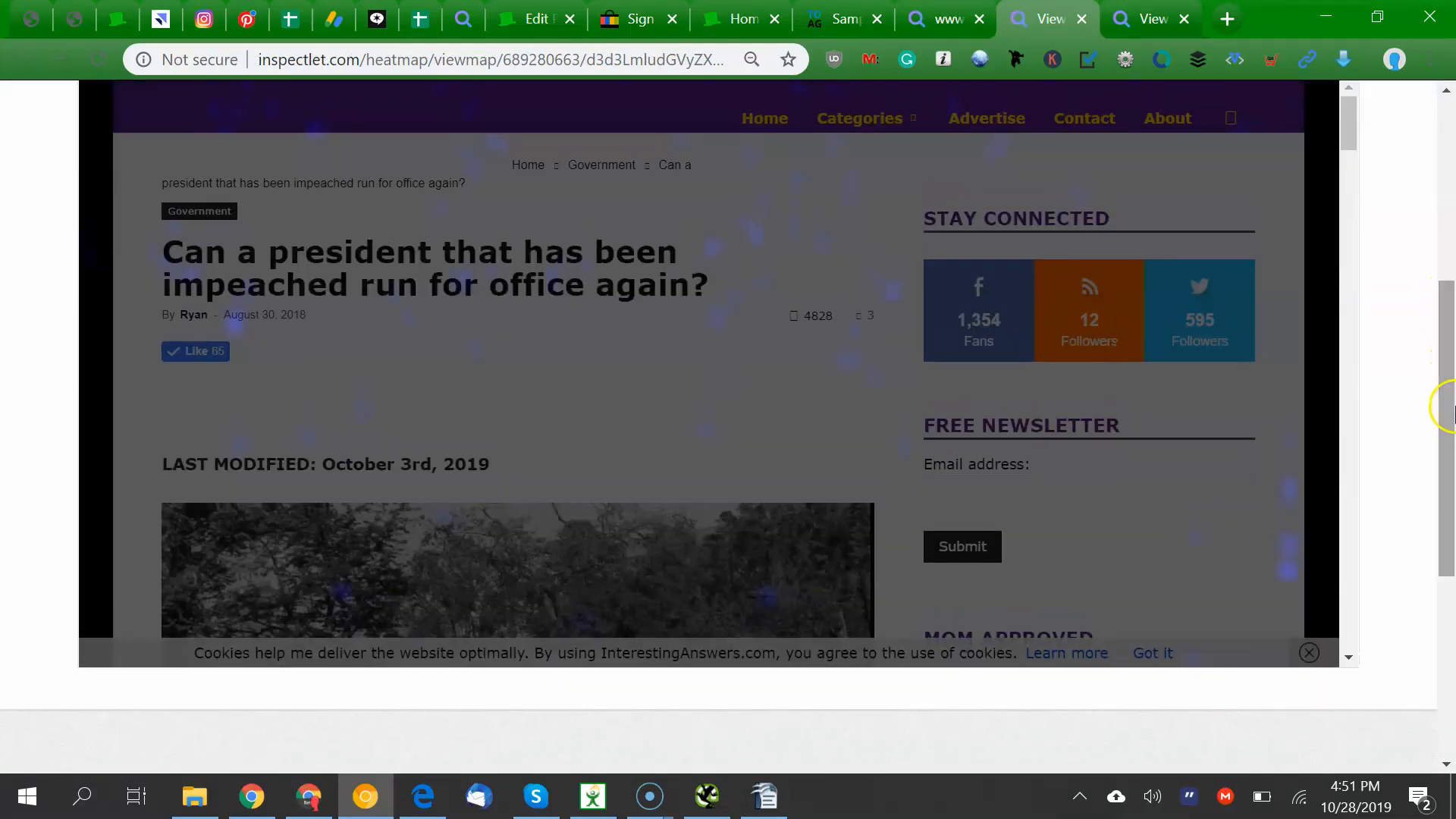
pyautogui.scroll(3, 829, 252)
pyautogui.scroll(3, 830, 252)
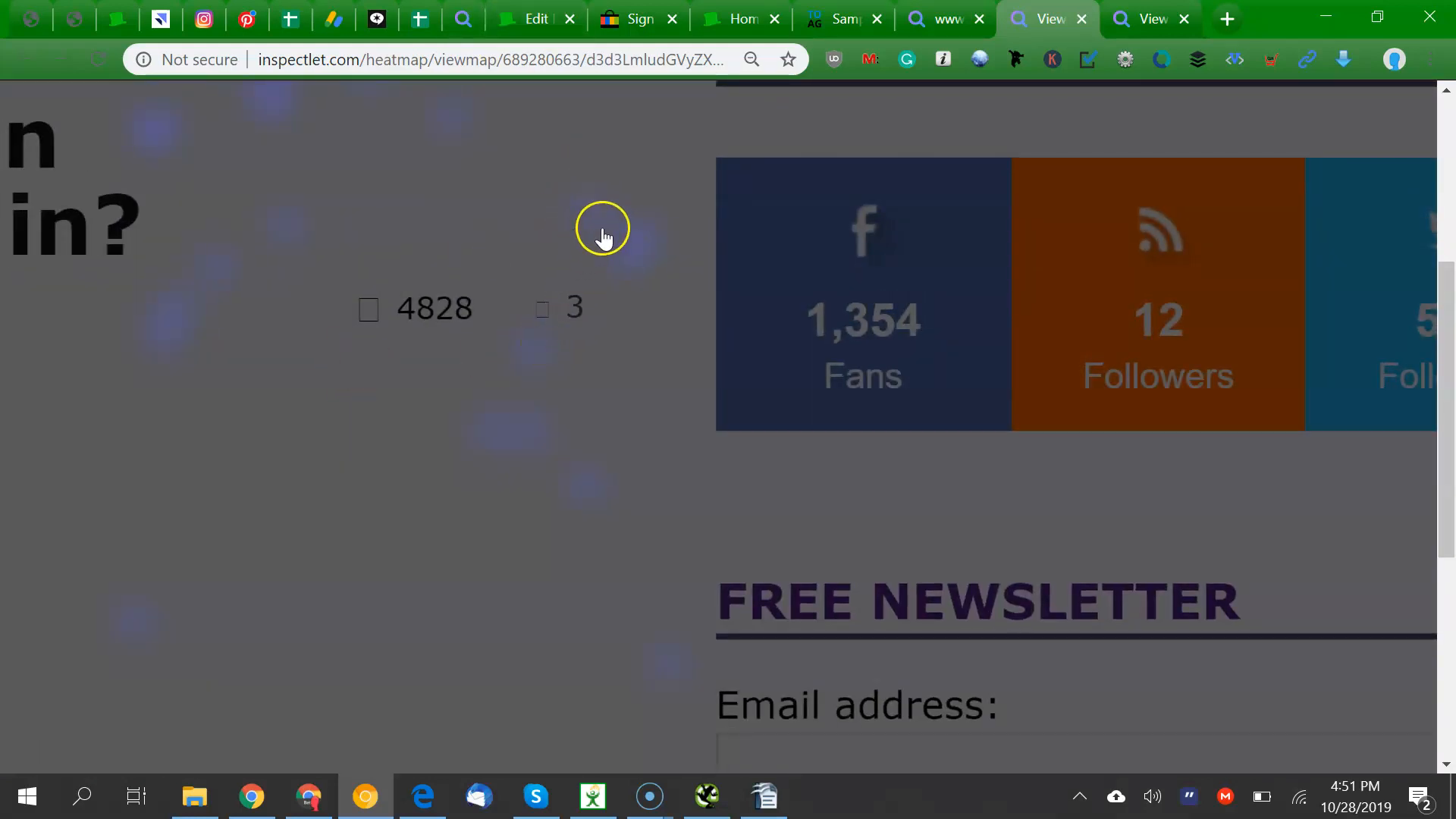
pyautogui.scroll(-5, 596, 234)
pyautogui.scroll(-2, 597, 234)
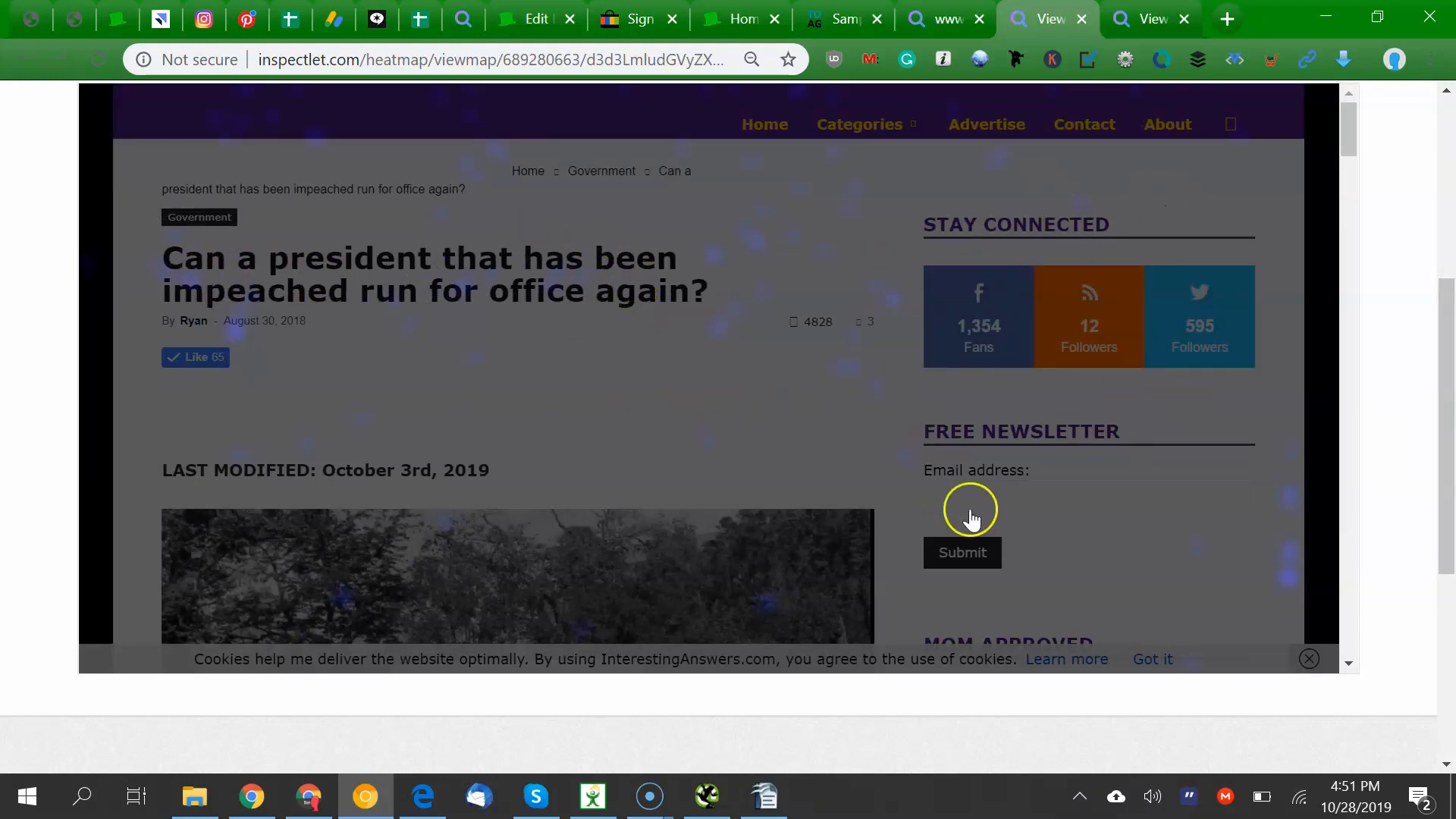
pyautogui.click(1348, 393)
pyautogui.click(1347, 393)
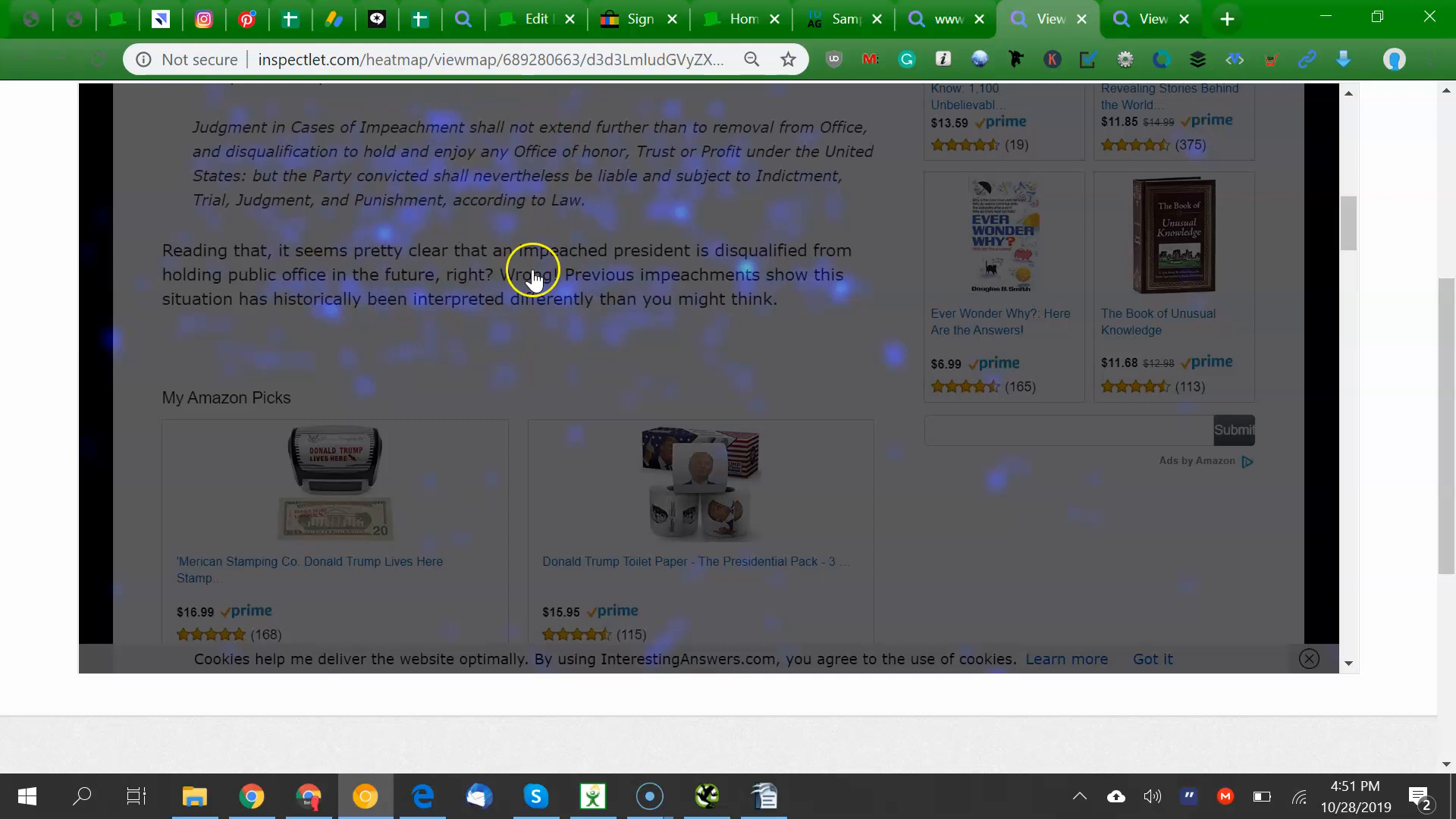
pyautogui.scroll(2, 536, 288)
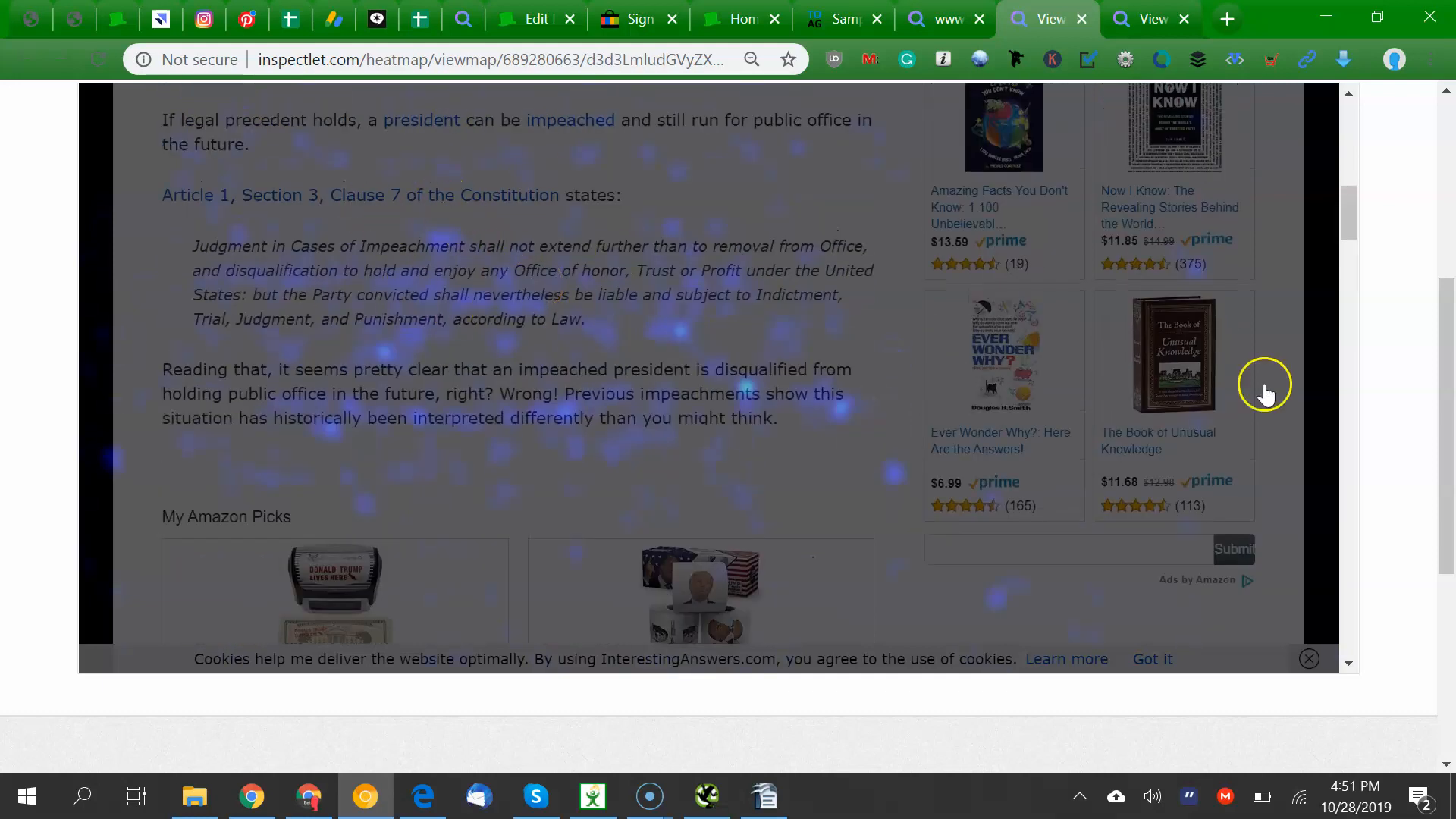
pyautogui.moveTo(1348, 209); pyautogui.dragTo(1327, 301)
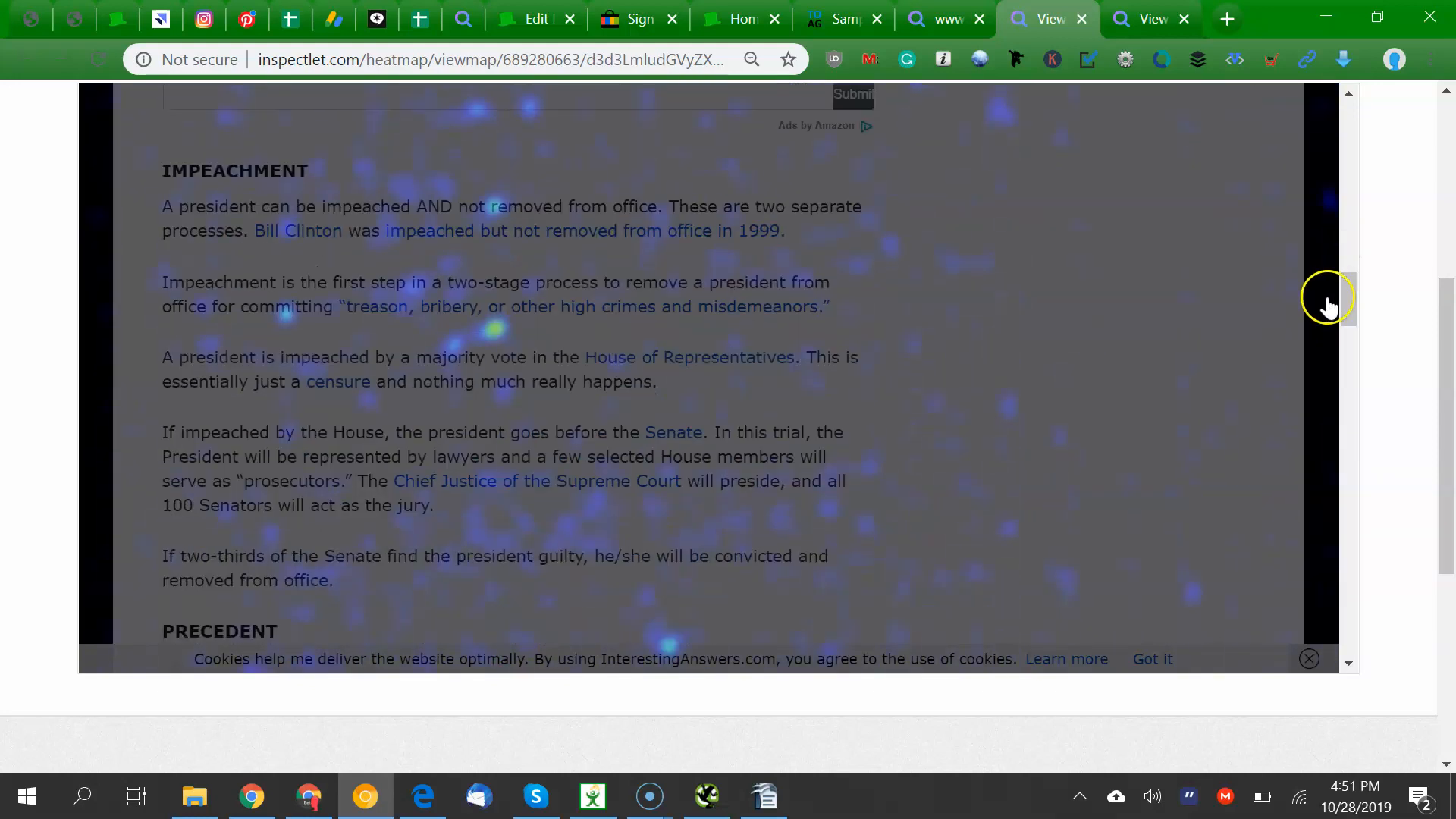
# Switch to Writer to check the remaining testing tools in the note, and switch back to the Pivot home page in Chrome
pyautogui.click(764, 795)
pyautogui.click(640, 540)
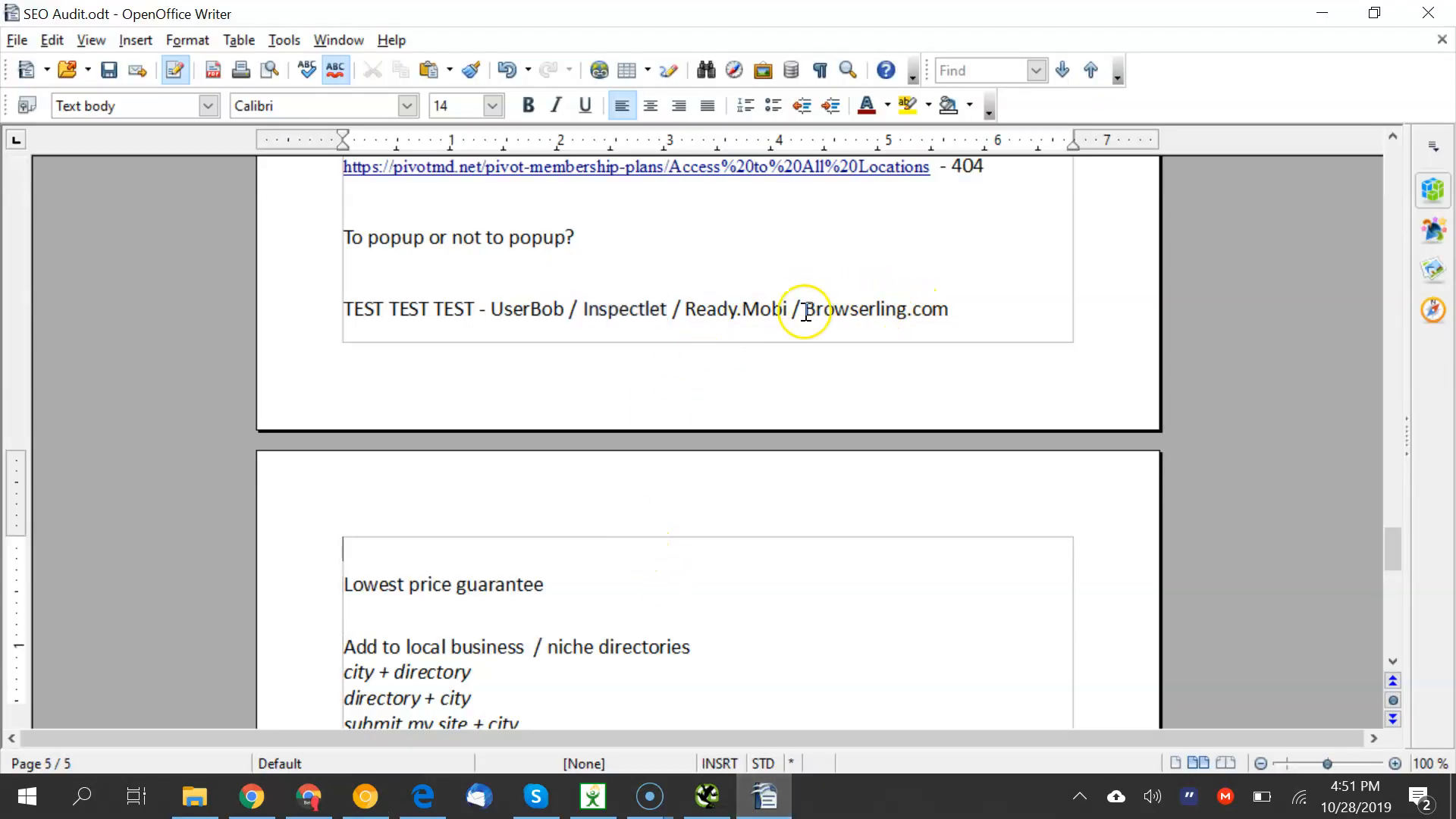
pyautogui.click(254, 794)
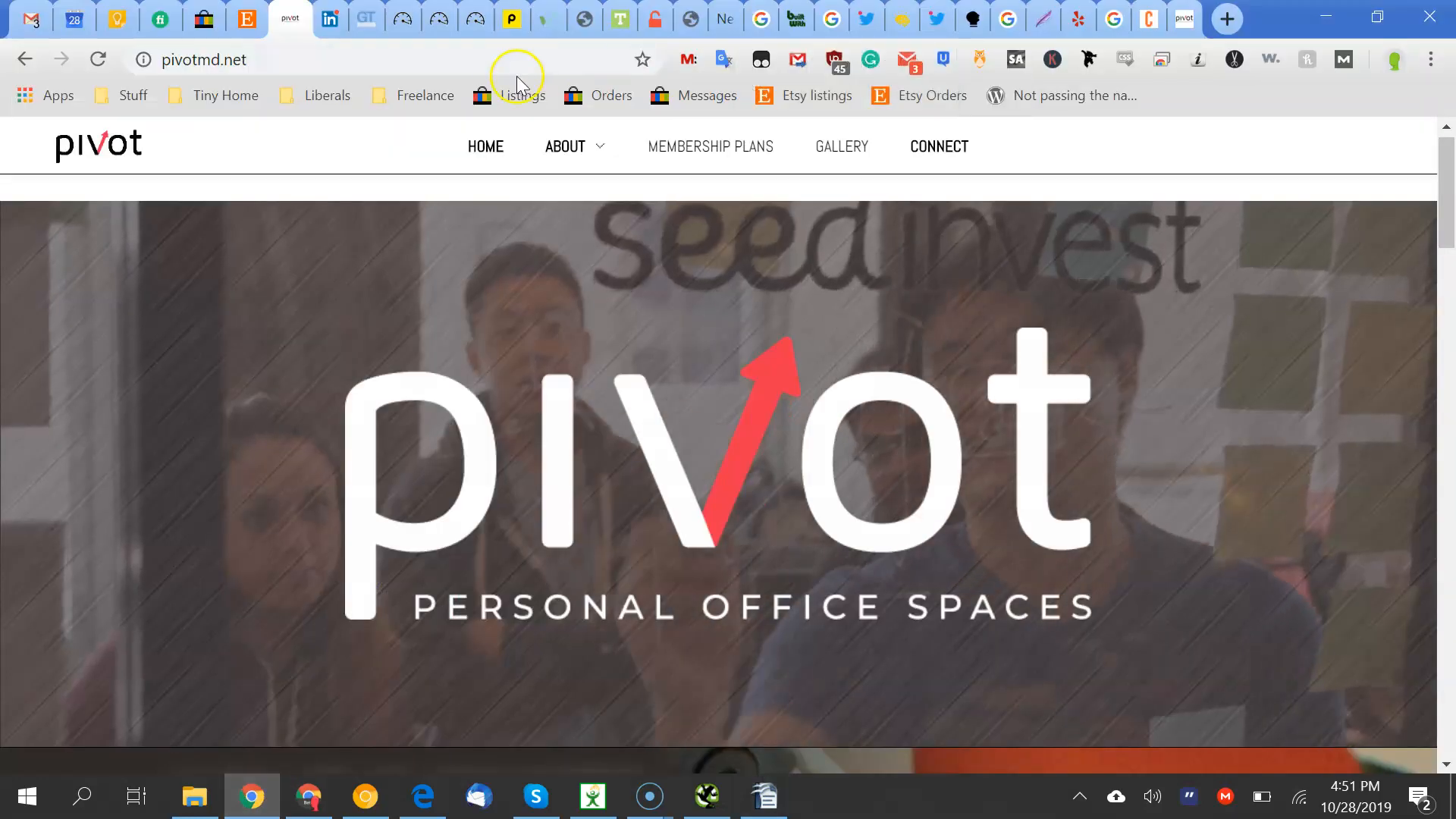
# Copy the Pivot site's address and open browserling.com in a new tab
pyautogui.moveTo(319, 62); pyautogui.dragTo(59, 53)
pyautogui.hotkey('ctrl', 'c')
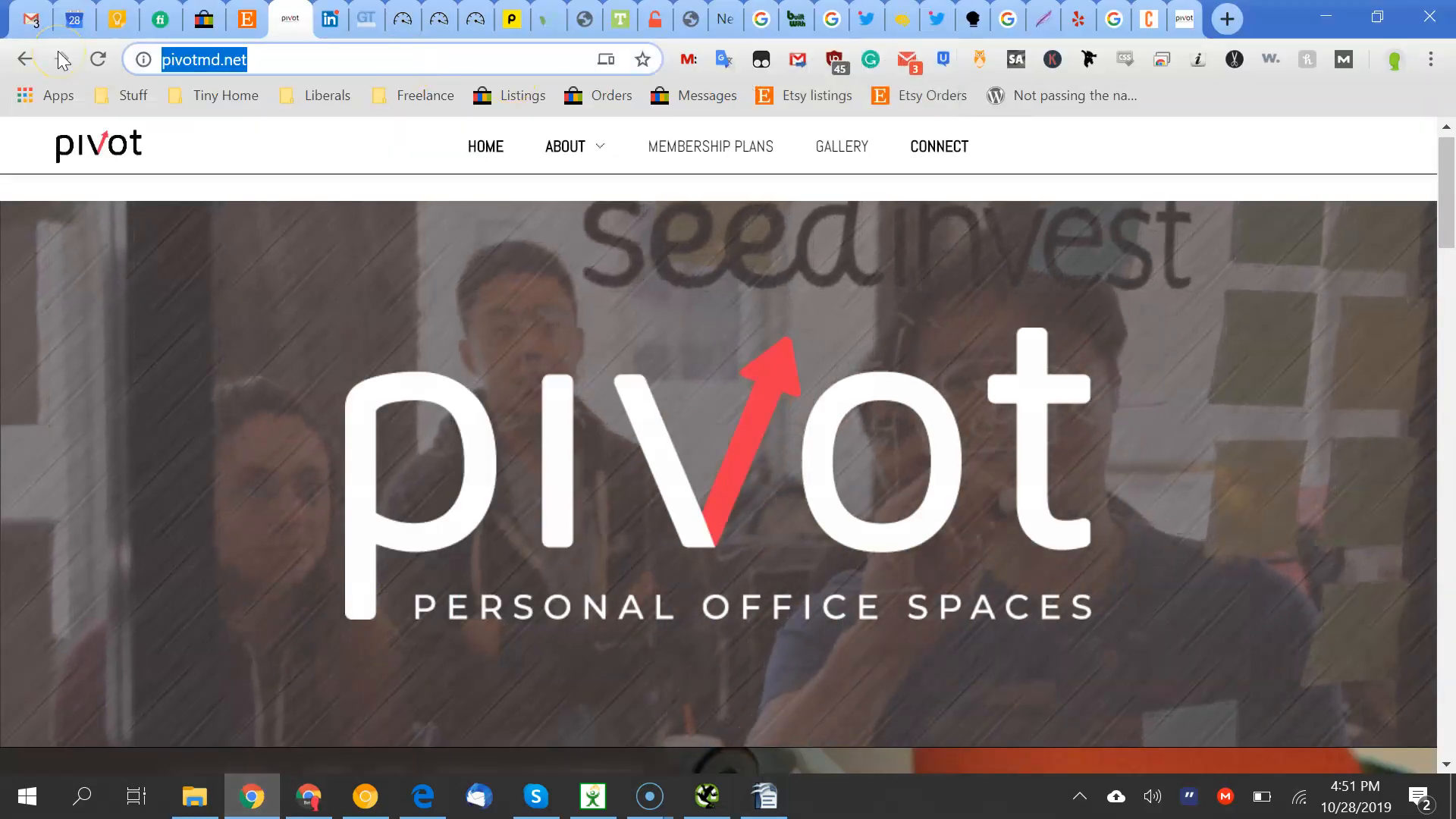
pyautogui.hotkey('ctrl', 't')
pyautogui.write('cr')
pyautogui.press('BackSpace')
pyautogui.press('BackSpace')
pyautogui.write('bro')
pyautogui.press('BackSpace')
pyautogui.write('row')
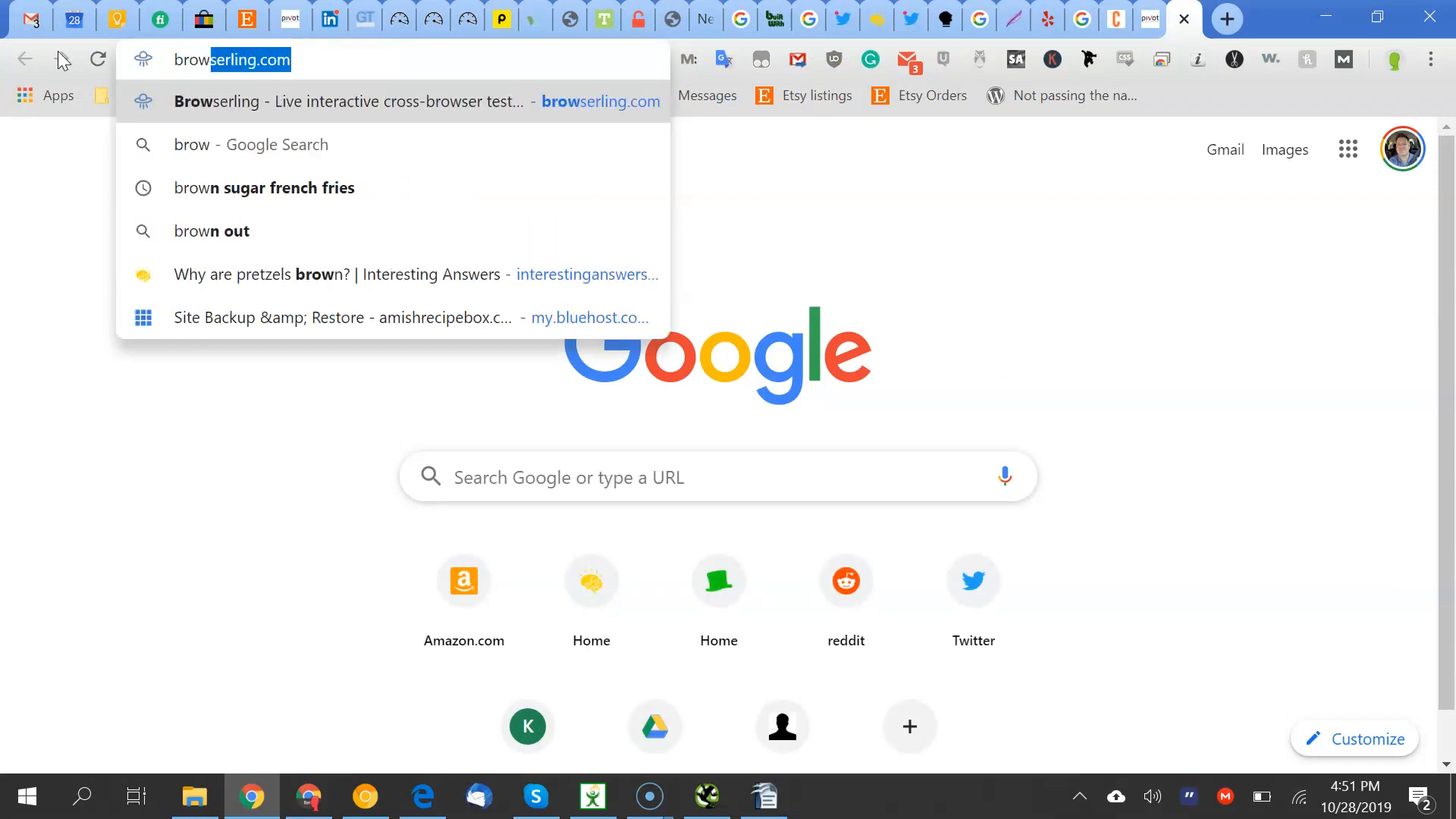
pyautogui.press('Return')
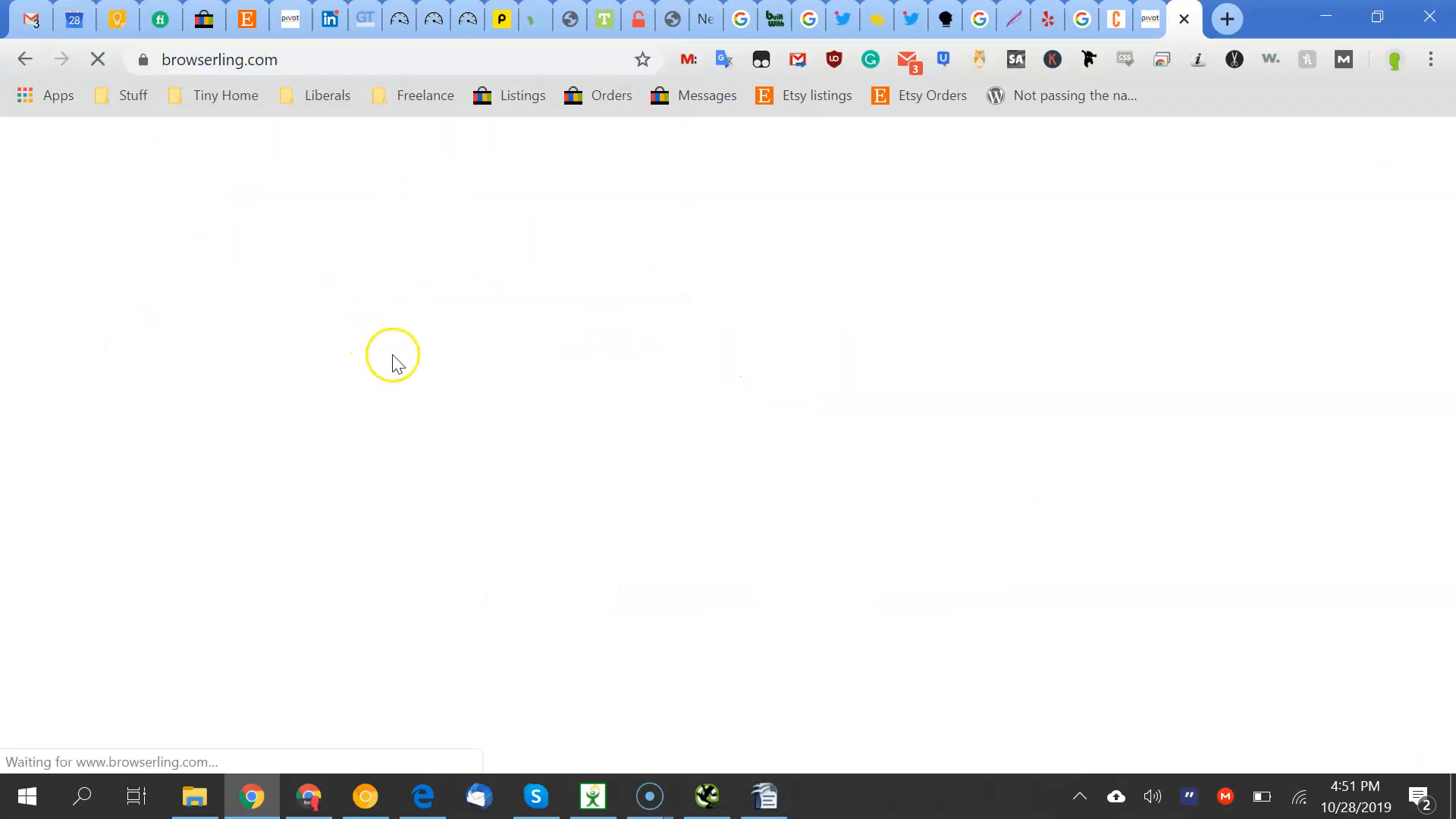
pyautogui.click(510, 458)
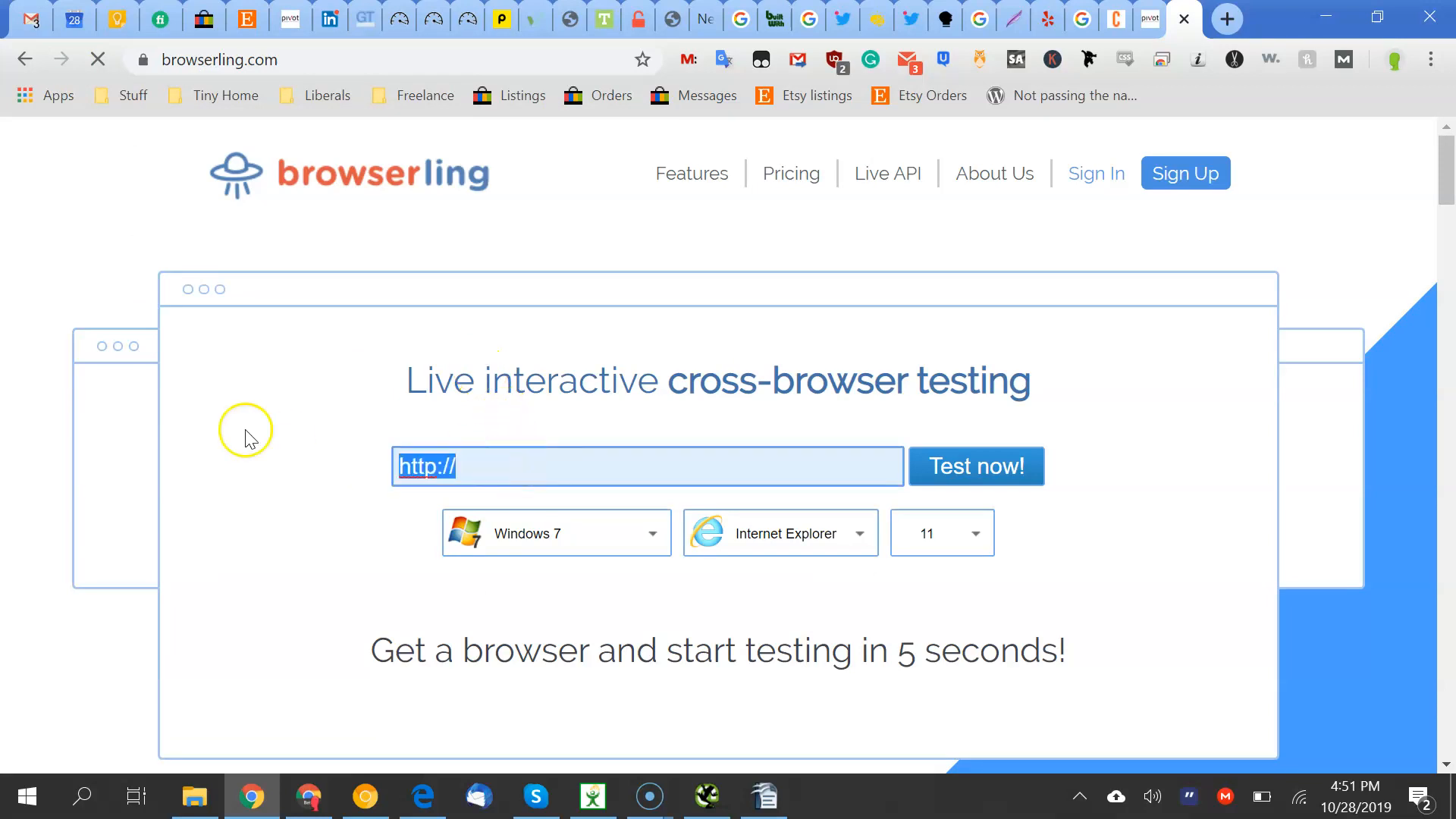
pyautogui.hotkey('ctrl', 'v')
pyautogui.click(599, 534)
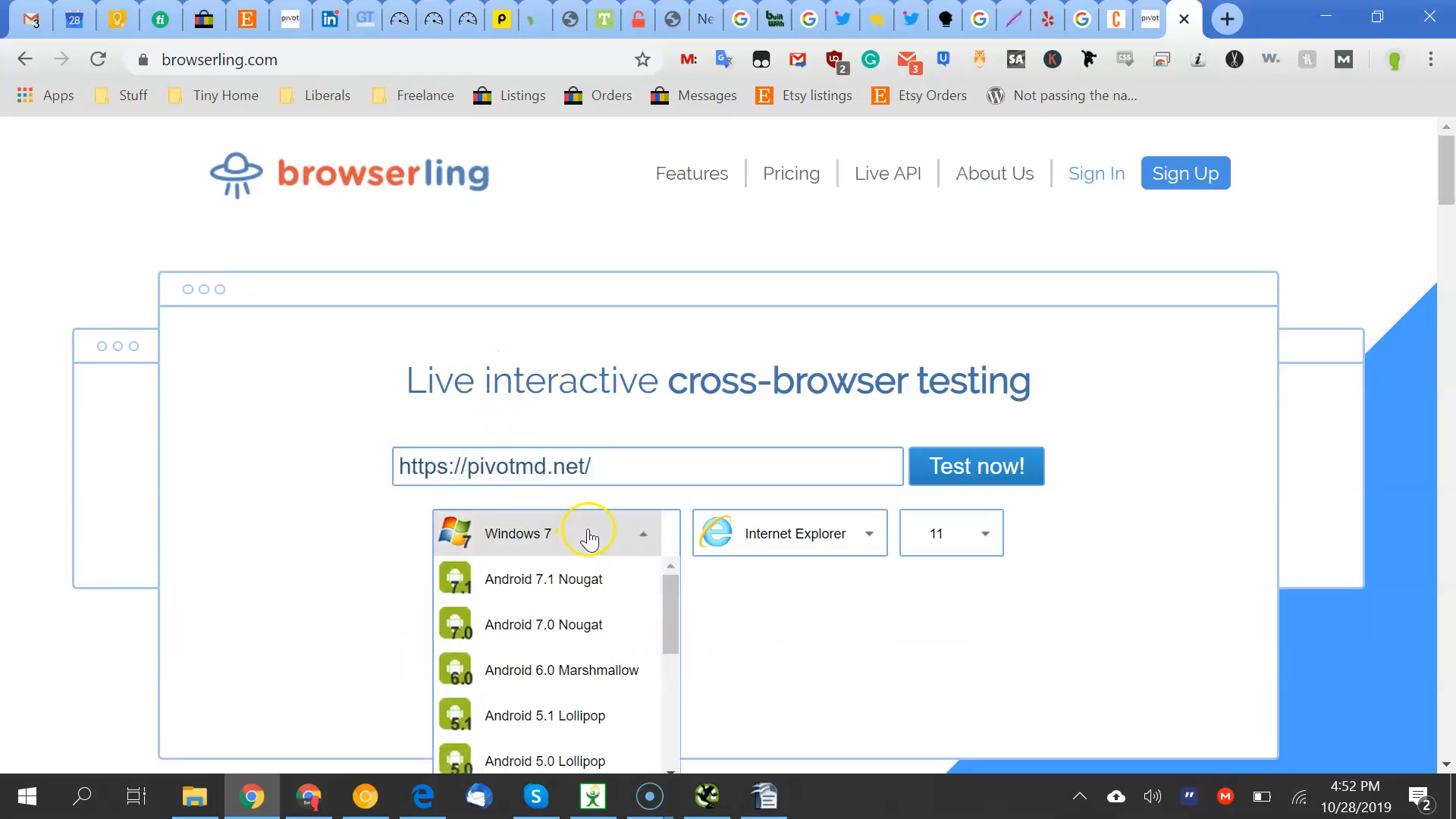
pyautogui.click(590, 539)
pyautogui.click(764, 546)
pyautogui.click(757, 667)
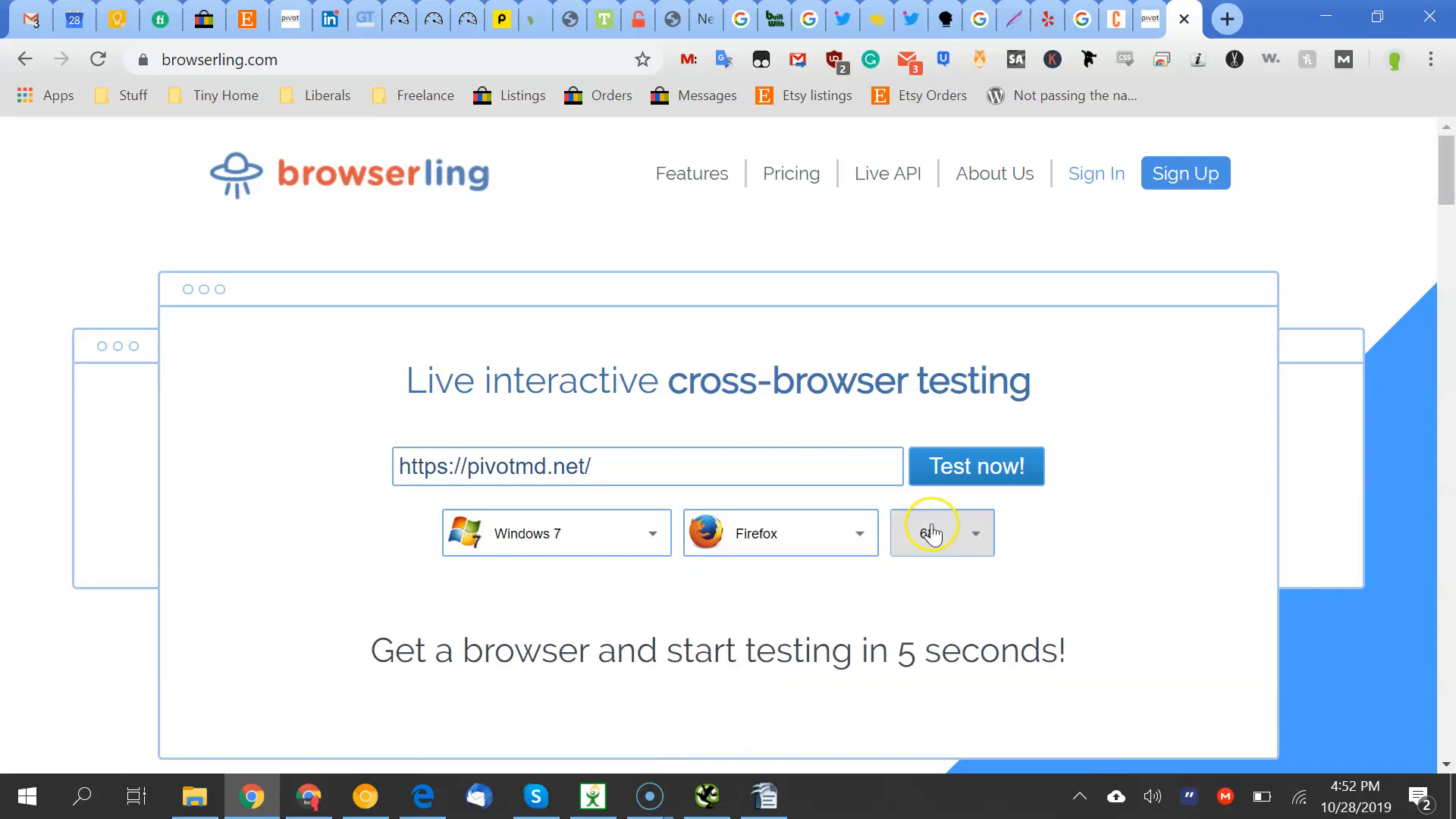
pyautogui.click(956, 531)
pyautogui.click(932, 594)
pyautogui.click(981, 476)
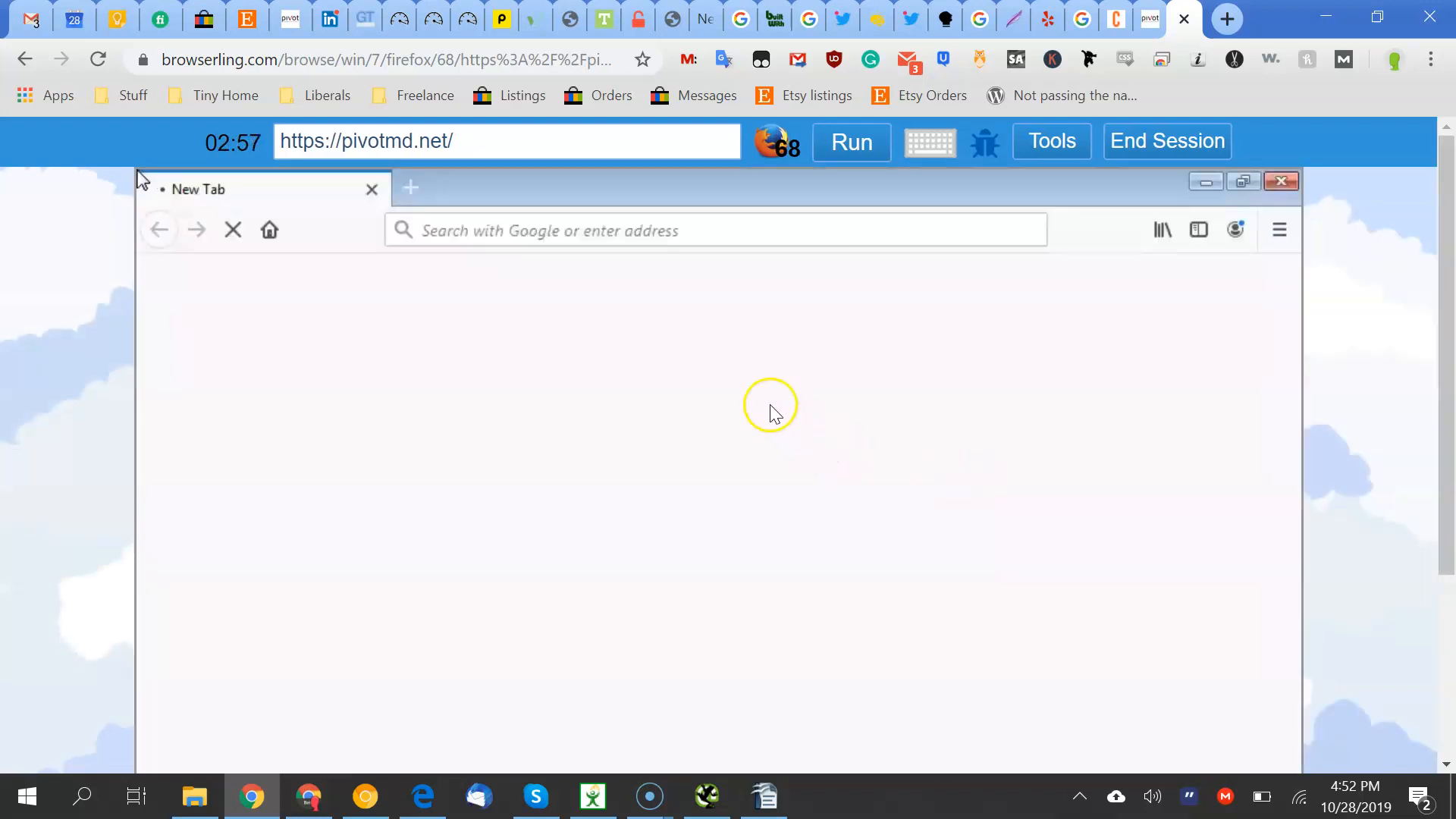
pyautogui.moveTo(1449, 391)
pyautogui.mouseDown()
pyautogui.moveTo(1431, 446)
pyautogui.moveTo(1426, 406)
pyautogui.mouseUp()
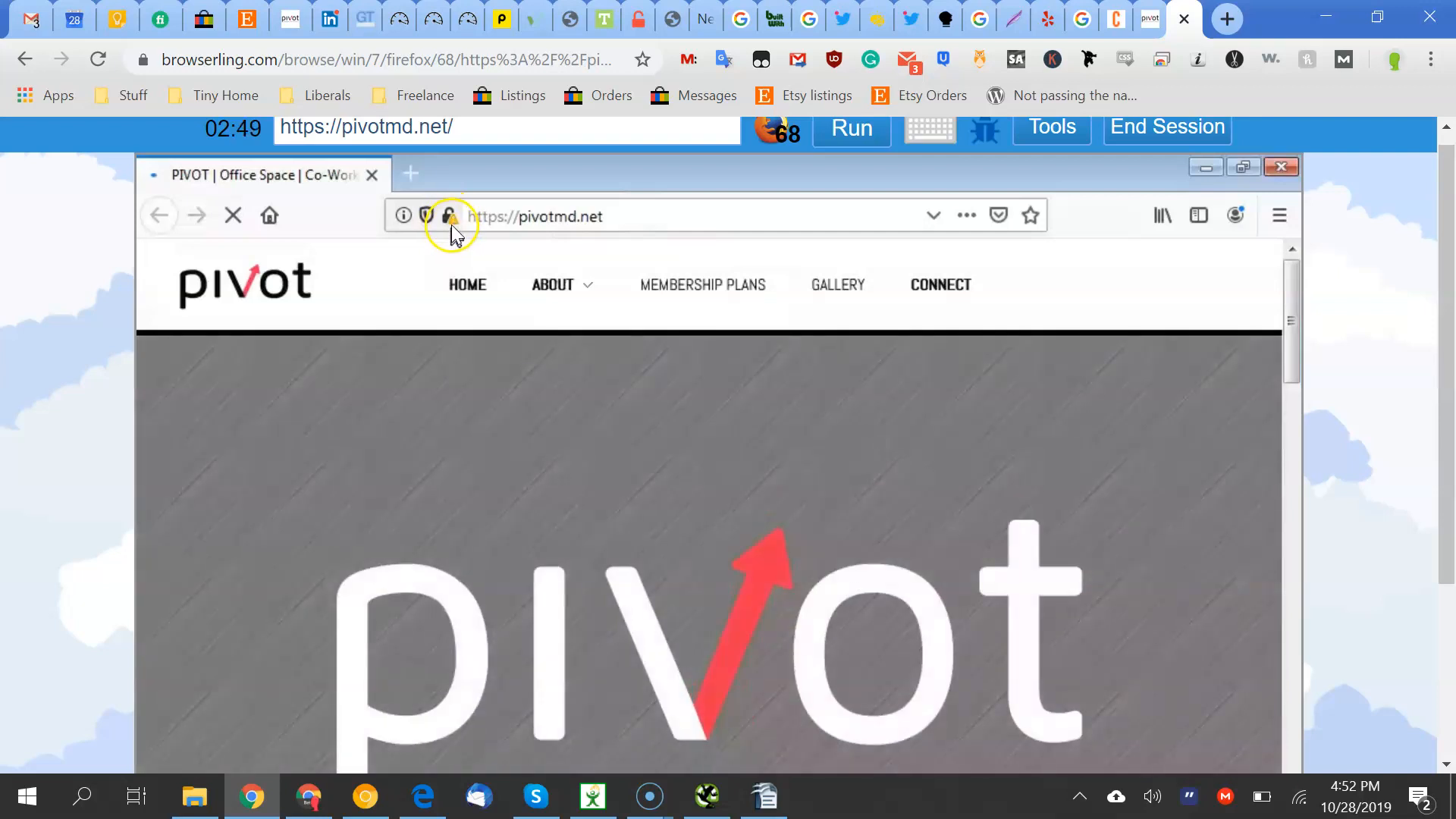
pyautogui.click(1289, 489)
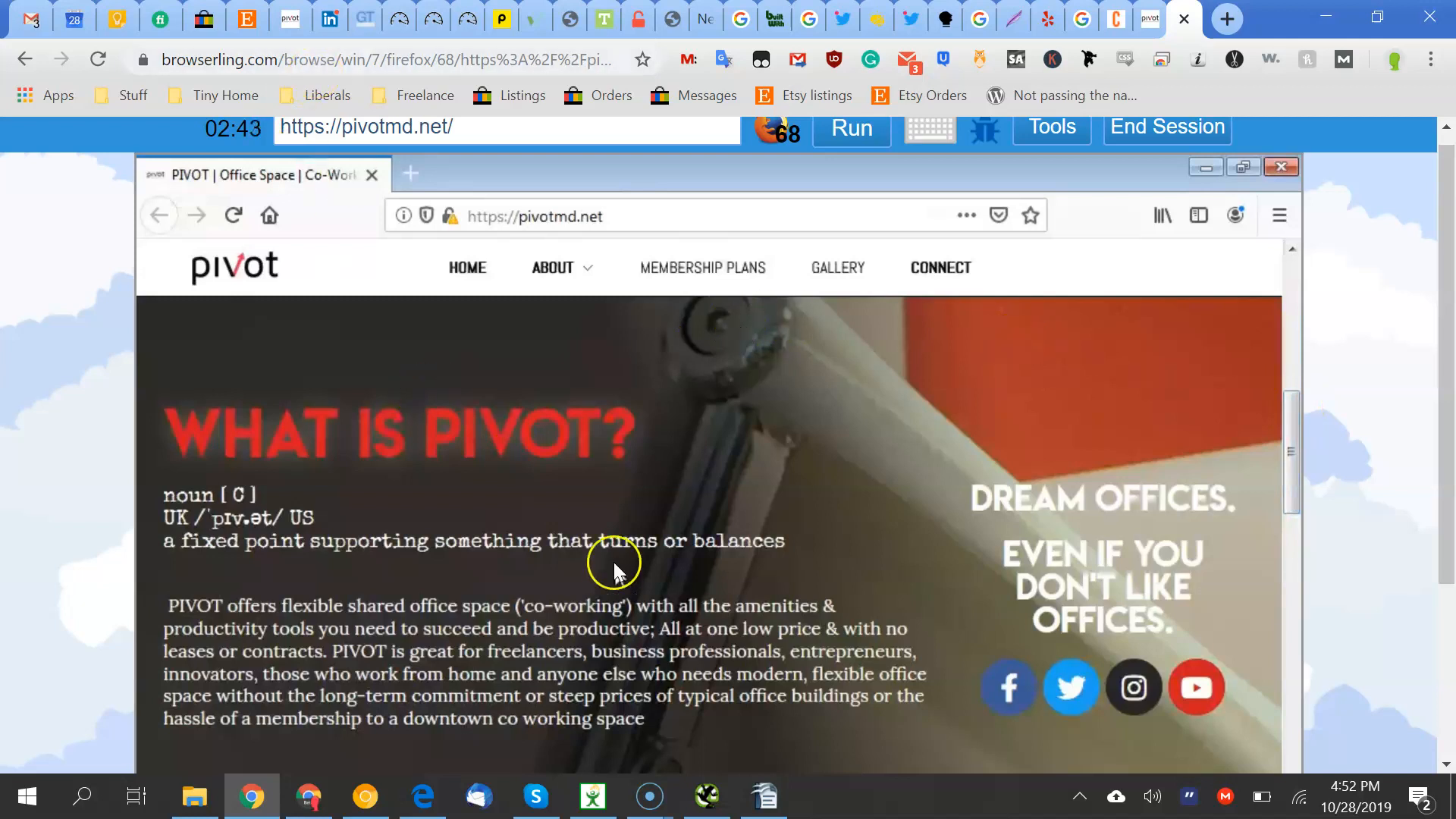
# Switch to Writer and highlight the "Lowest price guarantee" item in the audit notes
pyautogui.click(763, 797)
pyautogui.click(593, 398)
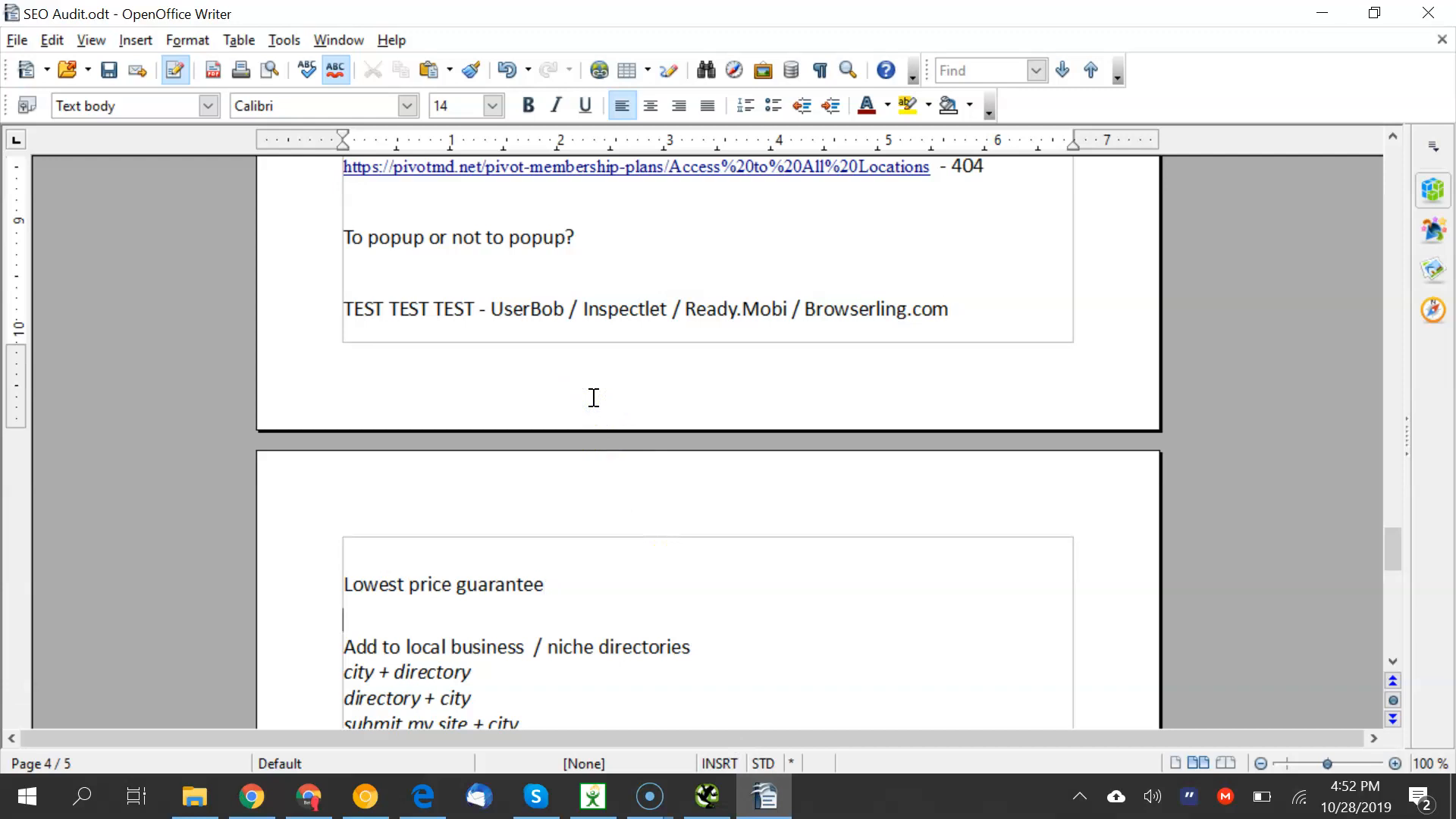
pyautogui.click(367, 566)
pyautogui.moveTo(367, 585); pyautogui.dragTo(502, 574)
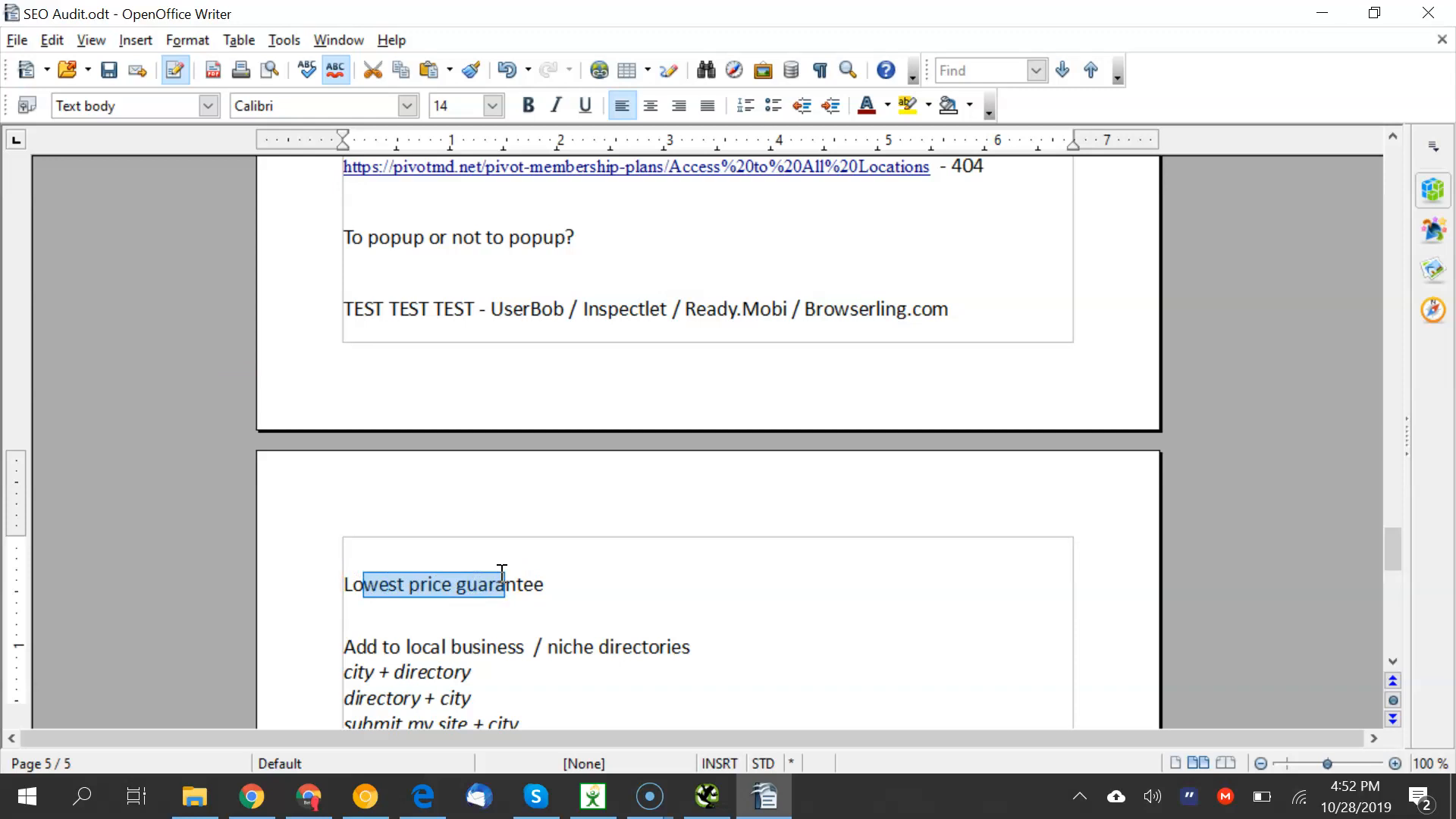
# Look through the audit notes below "Lowest price guarantee", covering directories, niche blogs and guest posts, and return to that item
pyautogui.press('Down')
pyautogui.press('Down')
pyautogui.press('Down')
pyautogui.press('Down')
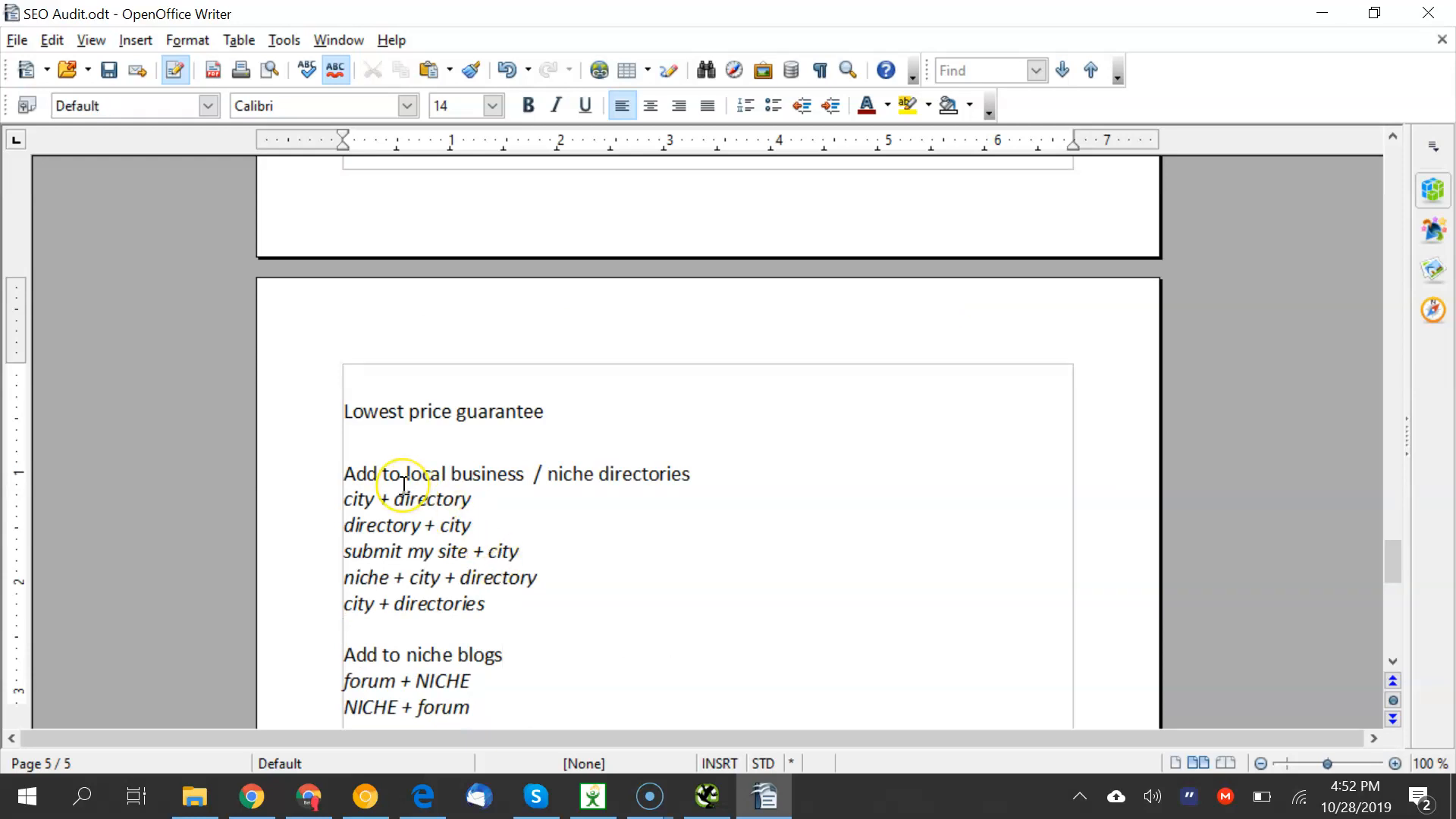
pyautogui.press('Down')
pyautogui.press('Down')
pyautogui.press('Down')
pyautogui.press('Down')
pyautogui.press('Down')
pyautogui.press('Down')
pyautogui.press('Down')
pyautogui.press('Down')
pyautogui.press('Down')
pyautogui.press('Down')
pyautogui.press('Down')
pyautogui.press('Down')
pyautogui.press('Down')
pyautogui.press('Down')
pyautogui.scroll(-2, 404, 486)
pyautogui.press('Up')
pyautogui.press('Up')
pyautogui.press('Up')
pyautogui.press('Up')
pyautogui.press('Up')
pyautogui.press('Up')
pyautogui.press('Up')
pyautogui.press('Up')
pyautogui.press('Up')
pyautogui.press('Up')
pyautogui.press('Up')
pyautogui.press('Up')
pyautogui.press('Up')
pyautogui.press('Up')
pyautogui.press('Up')
pyautogui.press('Up')
pyautogui.press('Up')
pyautogui.press('Up')
pyautogui.press('Up')
pyautogui.press('Up')
pyautogui.press('Up')
pyautogui.press('Up')
pyautogui.press('Up')
pyautogui.press('Up')
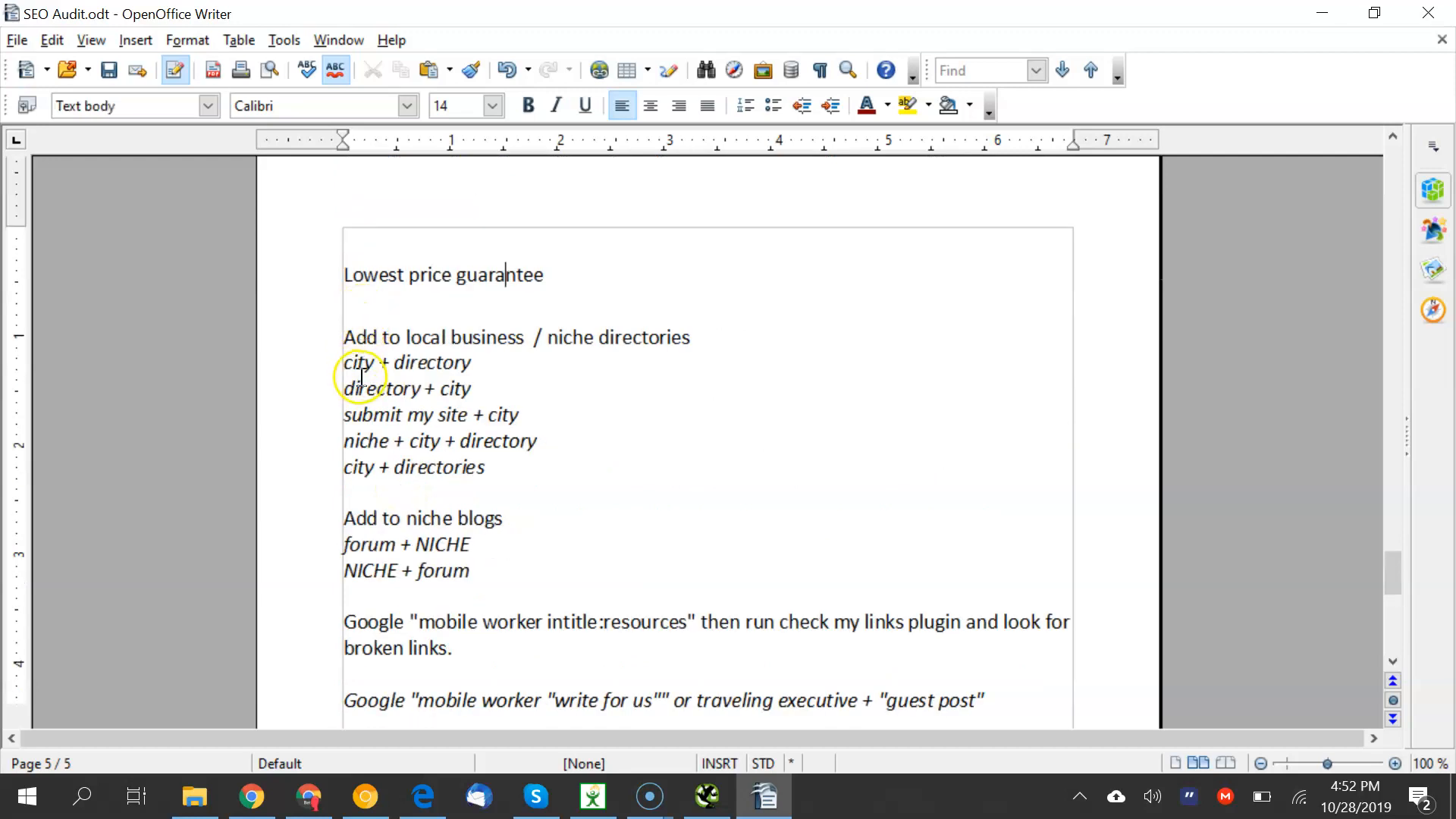
# Highlight "directory" in the "city + directory" note, switch to Chrome and search Google for "baltimate directory" in a new tab
pyautogui.moveTo(394, 363); pyautogui.dragTo(475, 364)
pyautogui.click(241, 795)
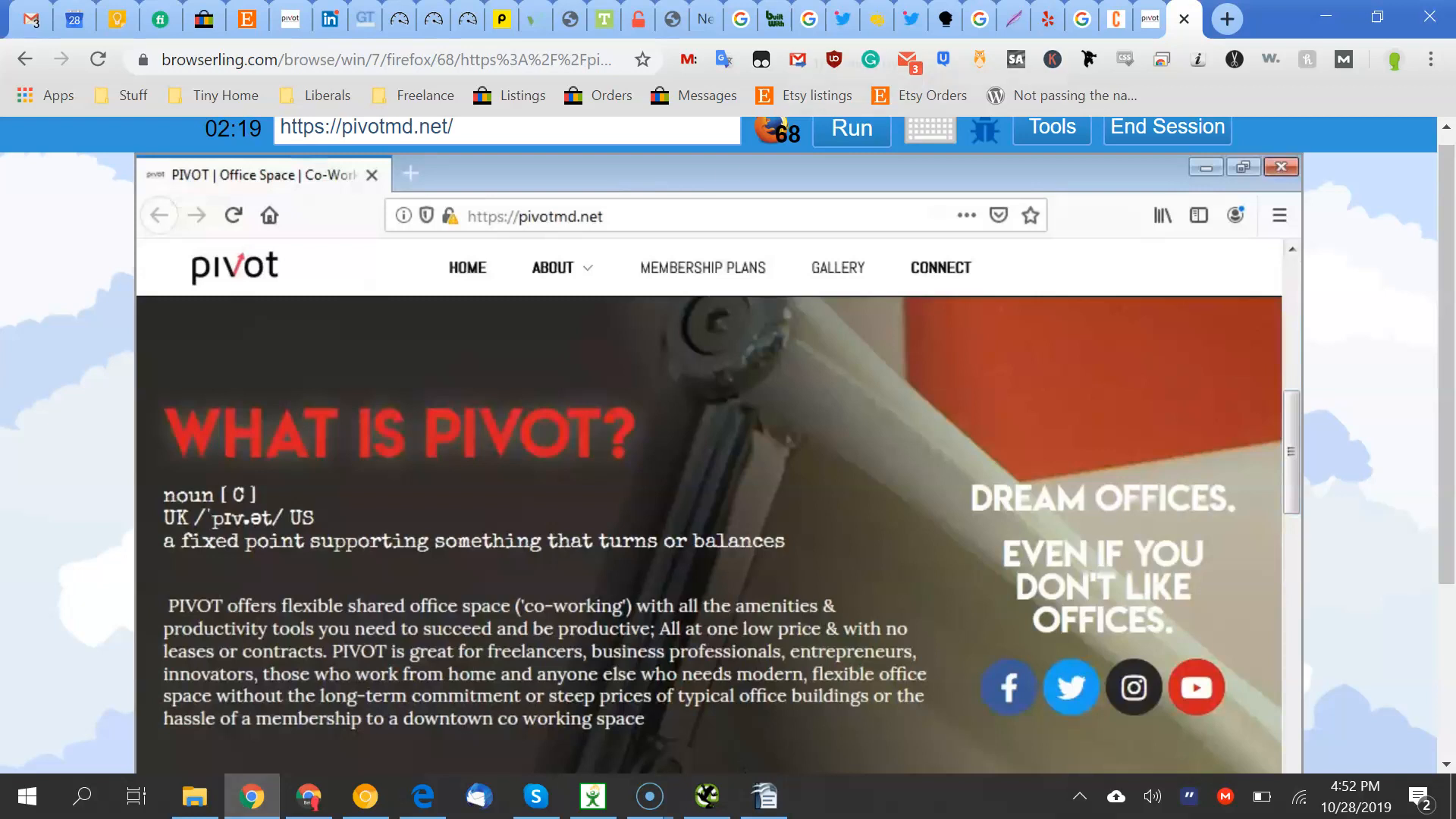
pyautogui.click(1227, 18)
pyautogui.write('balt')
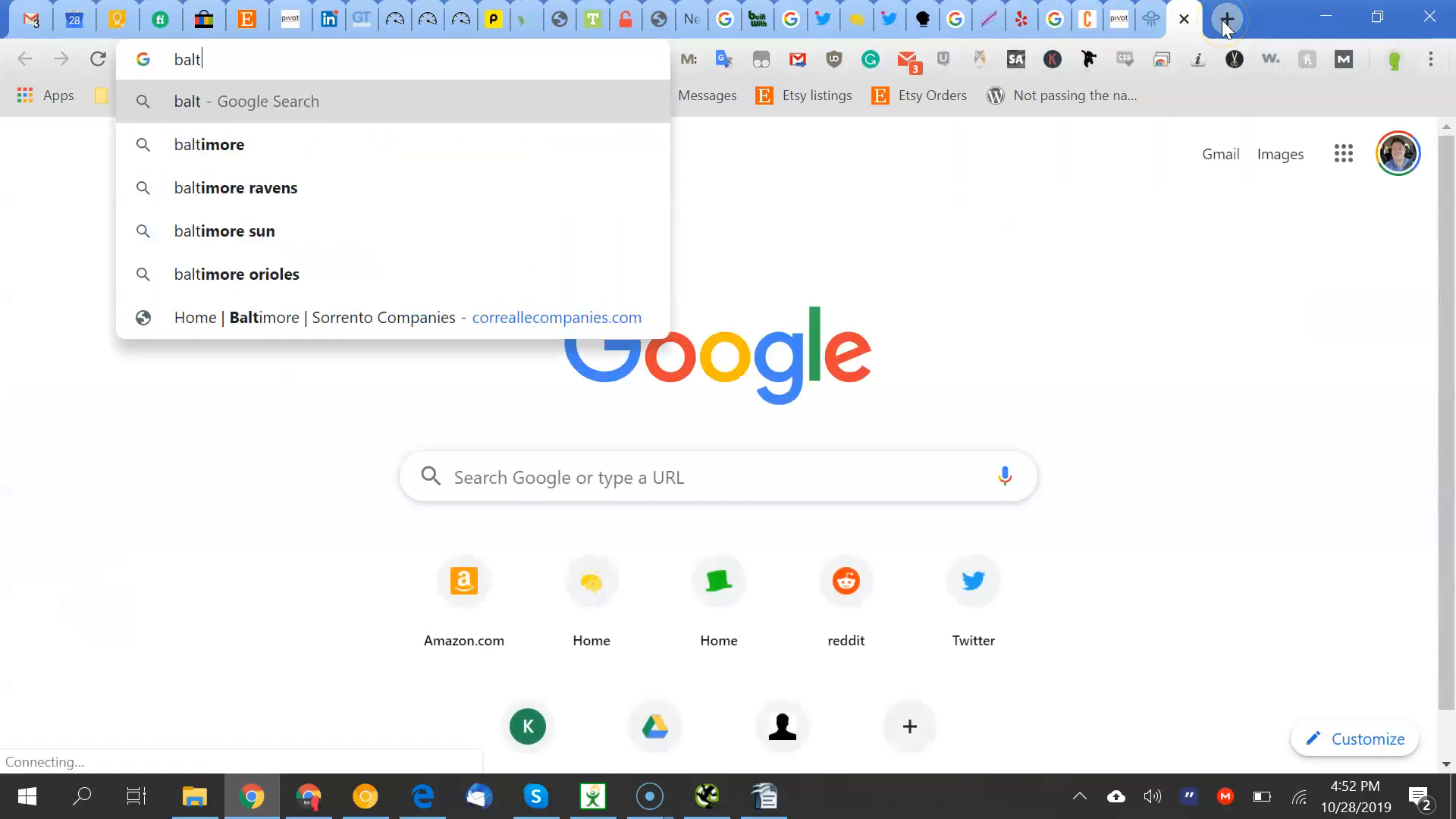
pyautogui.write('imate directory')
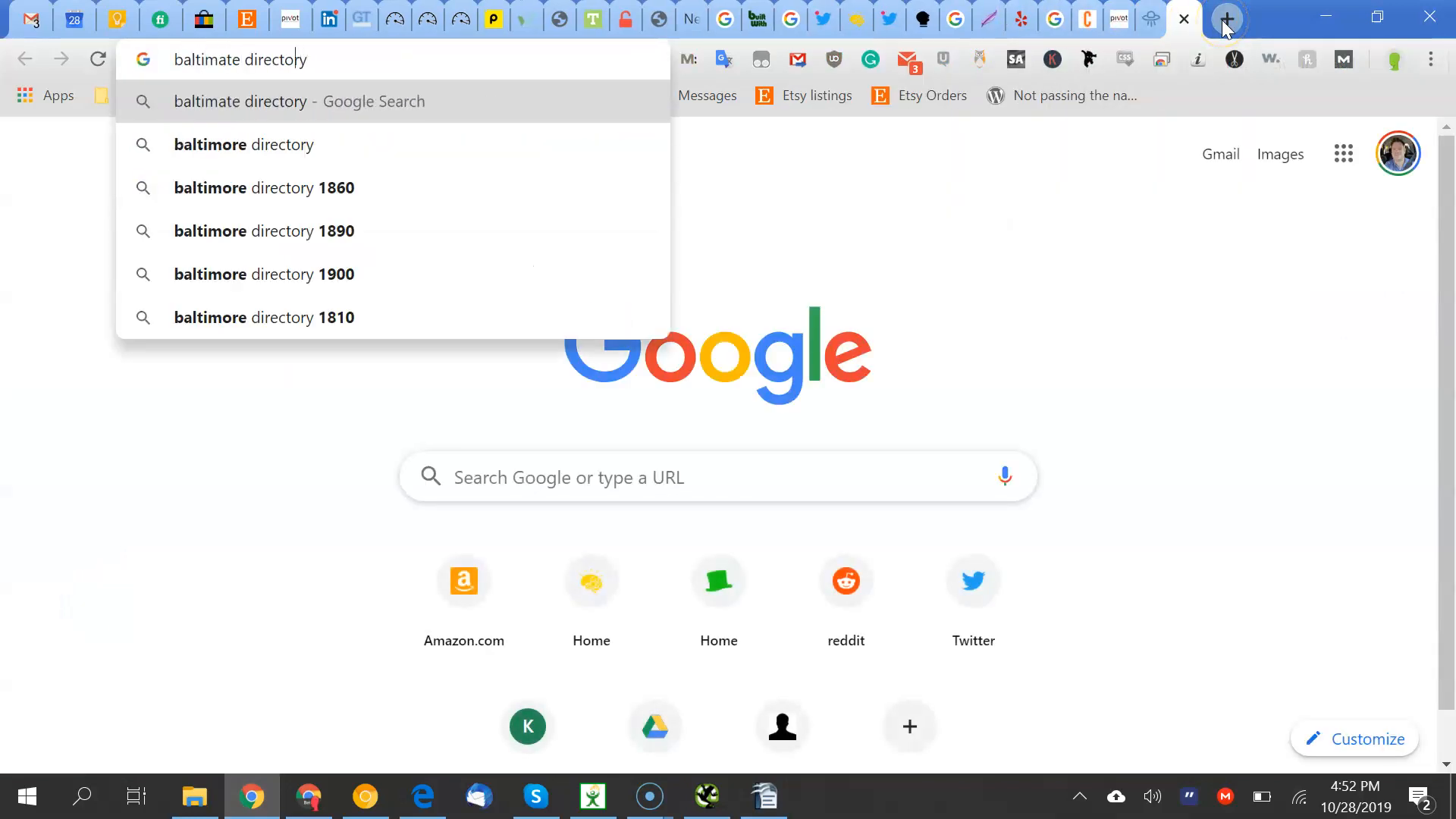
pyautogui.press('Return')
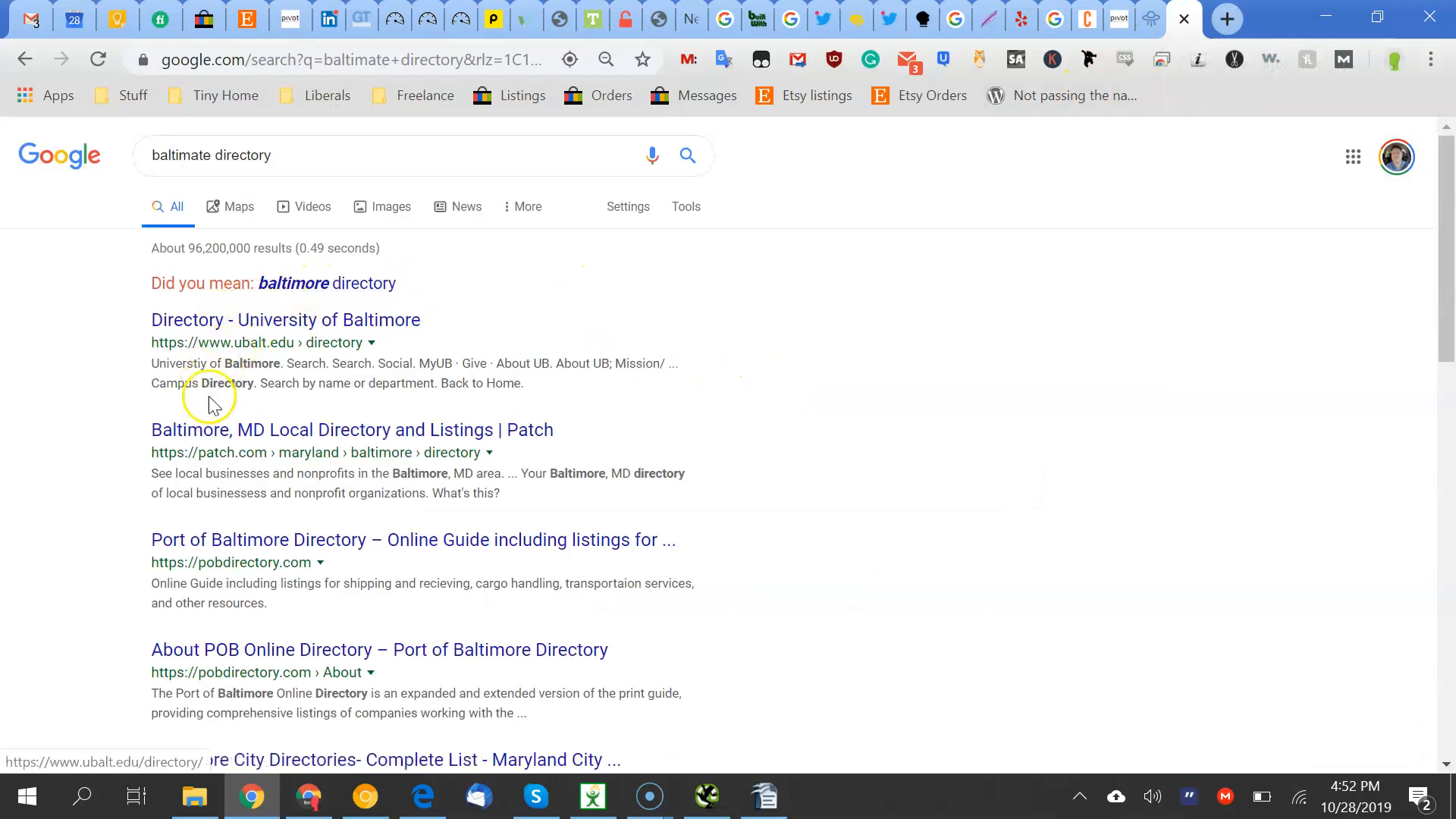
pyautogui.scroll(-2, 23, 390)
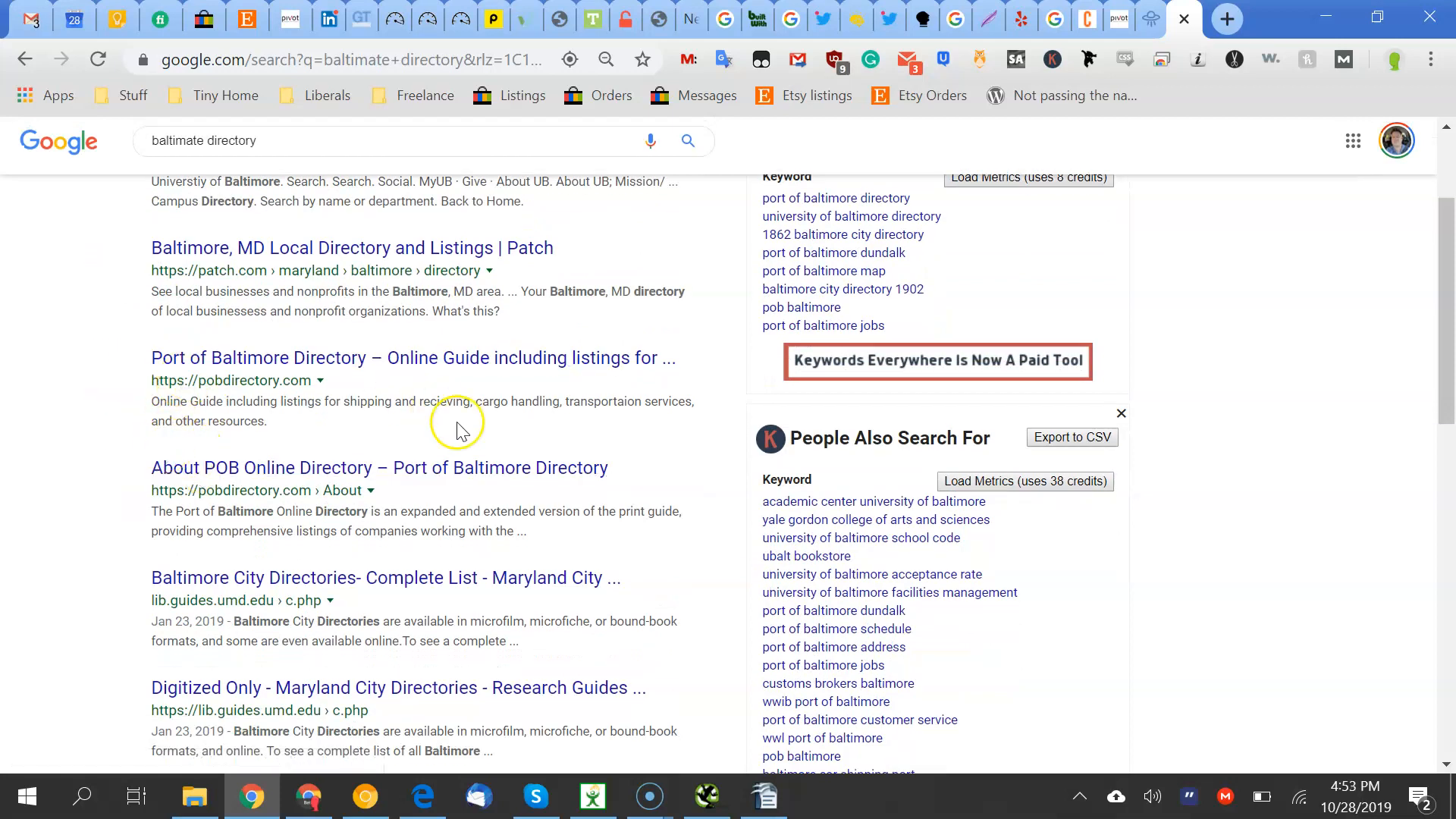
# Switch back to Writer and review the local directory and "Add to niche blogs" search phrases
pyautogui.click(768, 800)
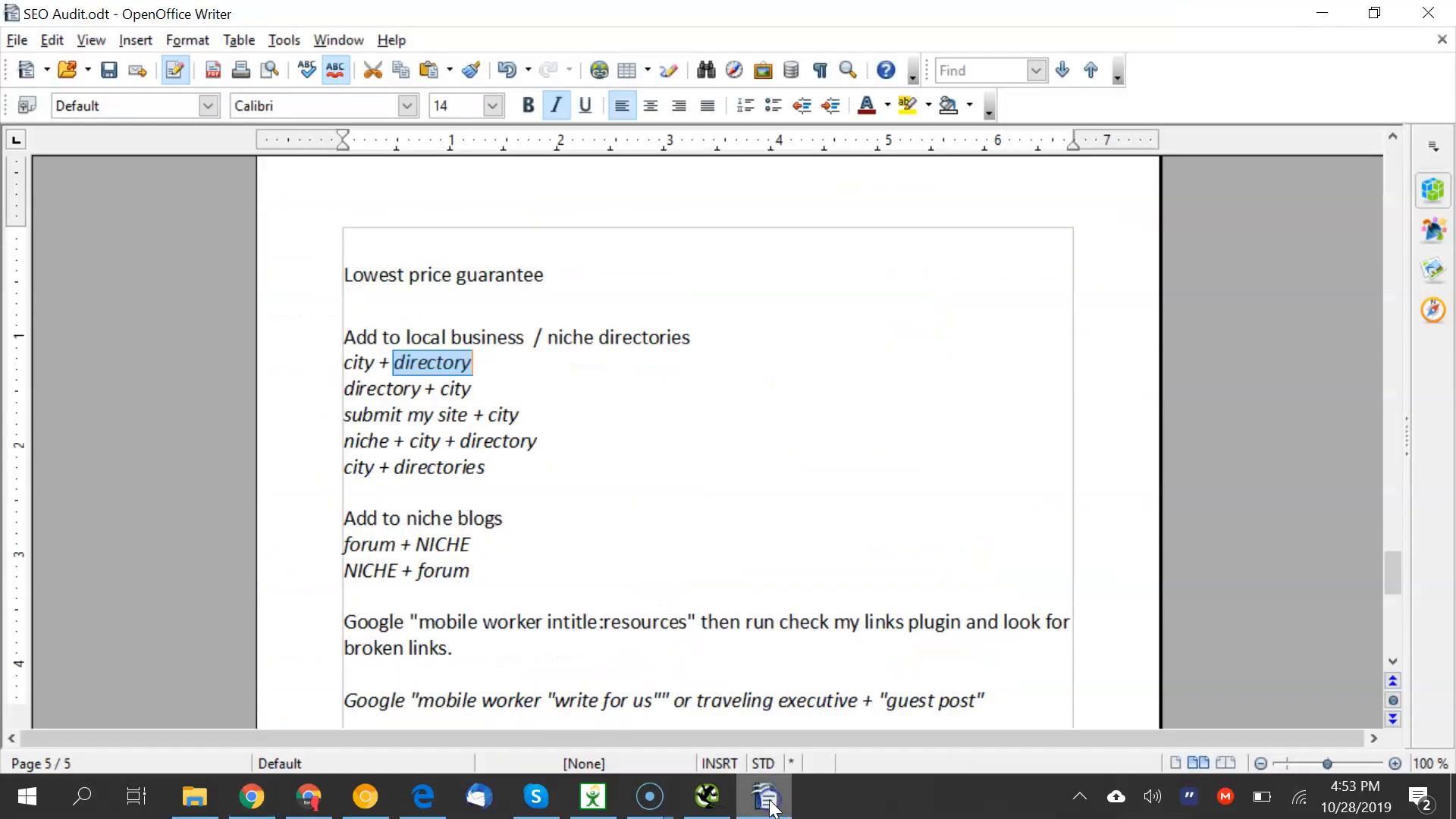
pyautogui.click(684, 467)
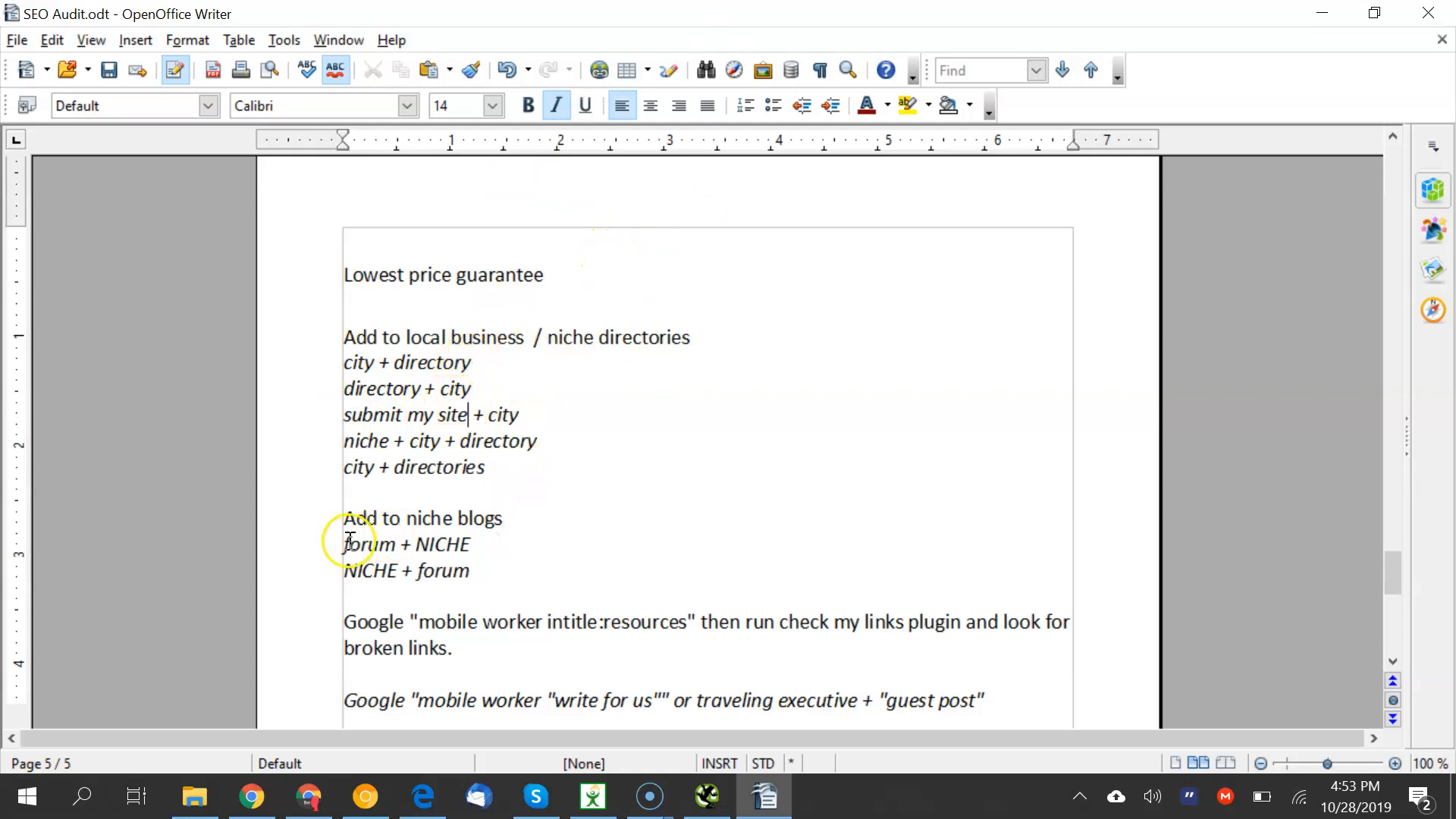
pyautogui.click(423, 541)
pyautogui.press('Down')
pyautogui.press('Down')
pyautogui.press('Down')
pyautogui.press('Down')
pyautogui.press('Down')
pyautogui.press('Down')
pyautogui.press('Down')
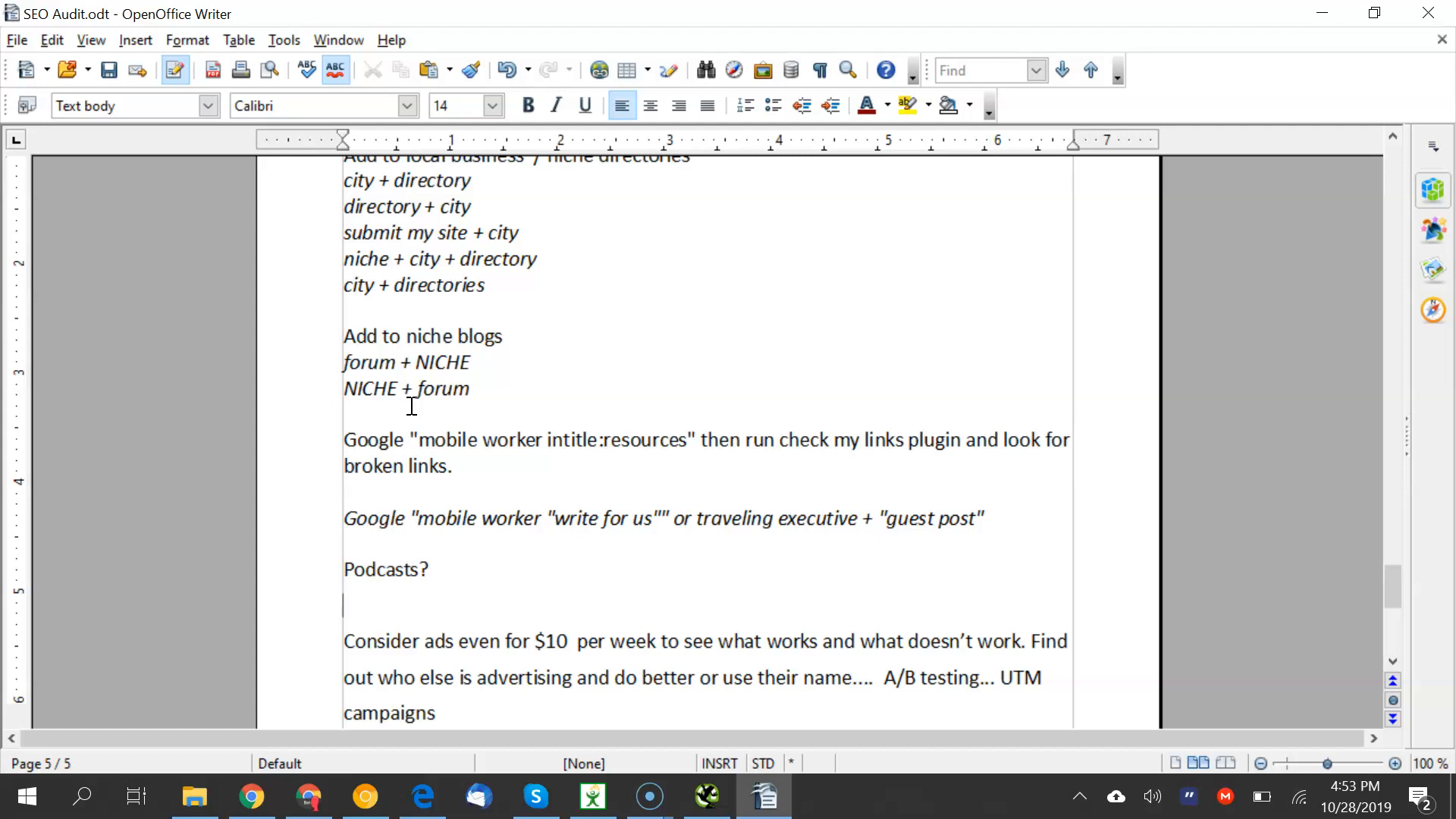
# Review the "mobile worker" Google search notes on resource pages and guest posts, highlighting passages in the list
pyautogui.moveTo(411, 406); pyautogui.dragTo(380, 234)
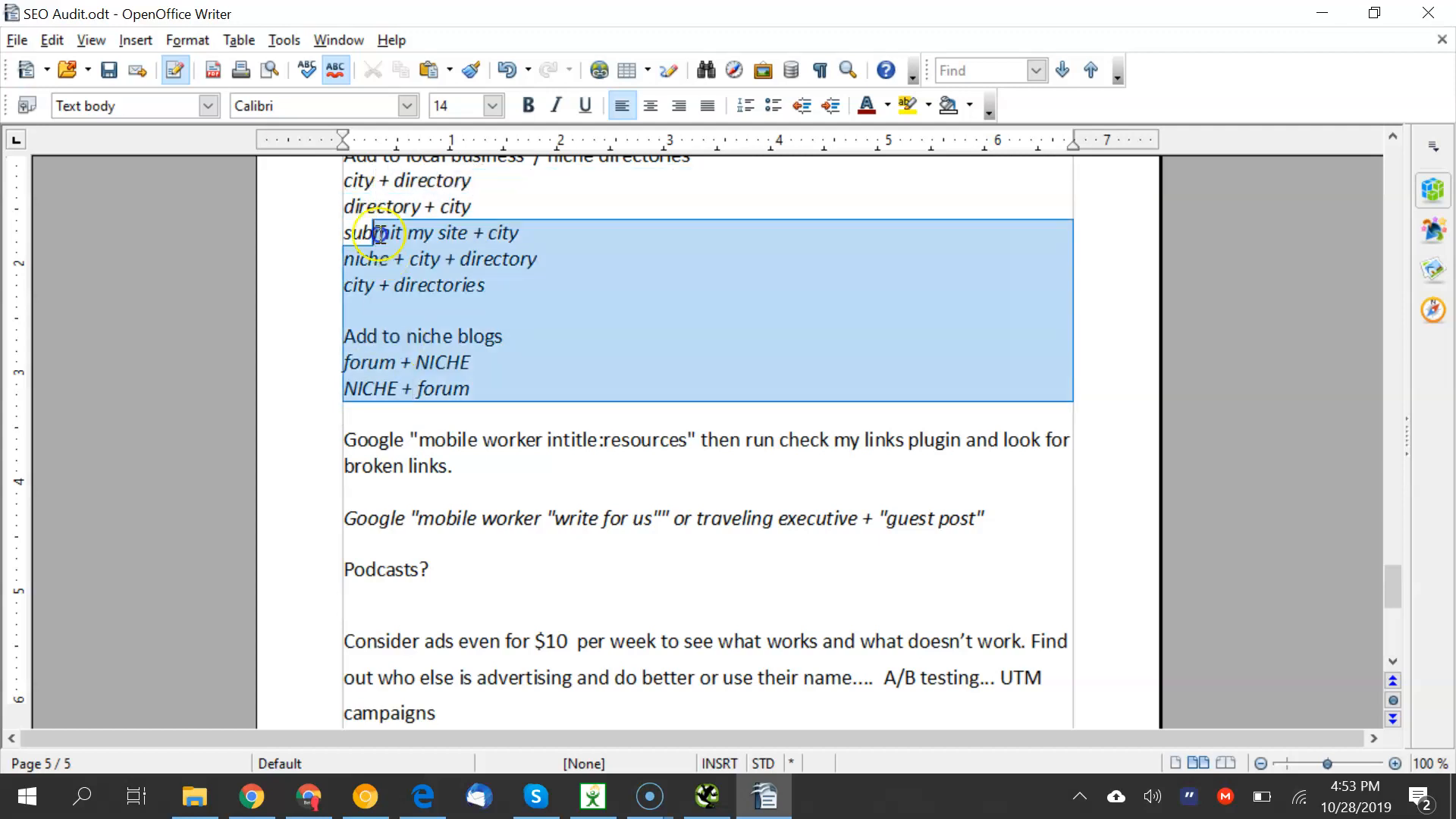
pyautogui.click(379, 235)
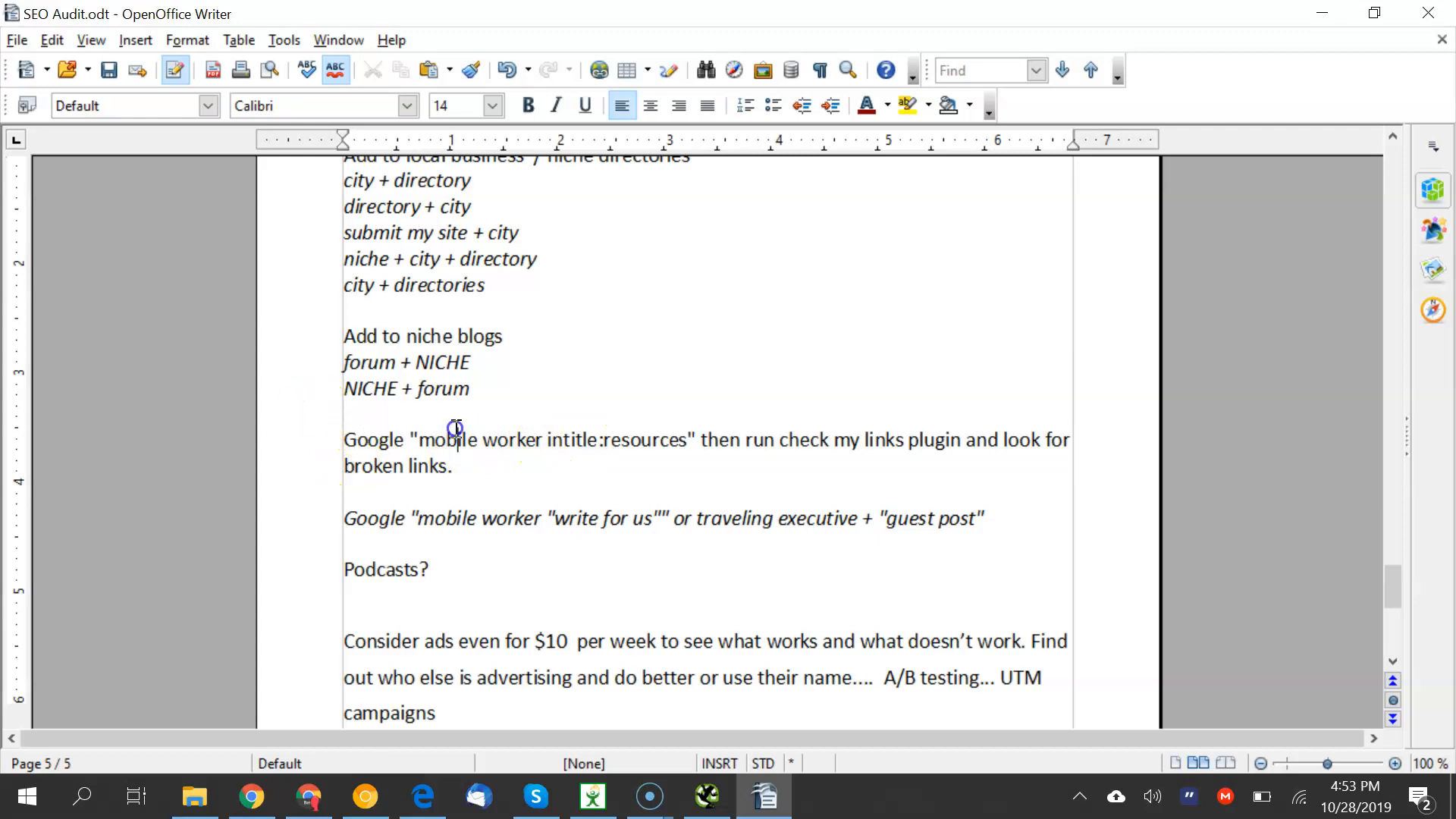
pyautogui.moveTo(457, 440); pyautogui.dragTo(708, 471)
pyautogui.moveTo(494, 518); pyautogui.dragTo(397, 258)
pyautogui.press('Down')
pyautogui.press('Down')
pyautogui.press('Down')
pyautogui.press('Down')
pyautogui.press('Down')
pyautogui.press('Down')
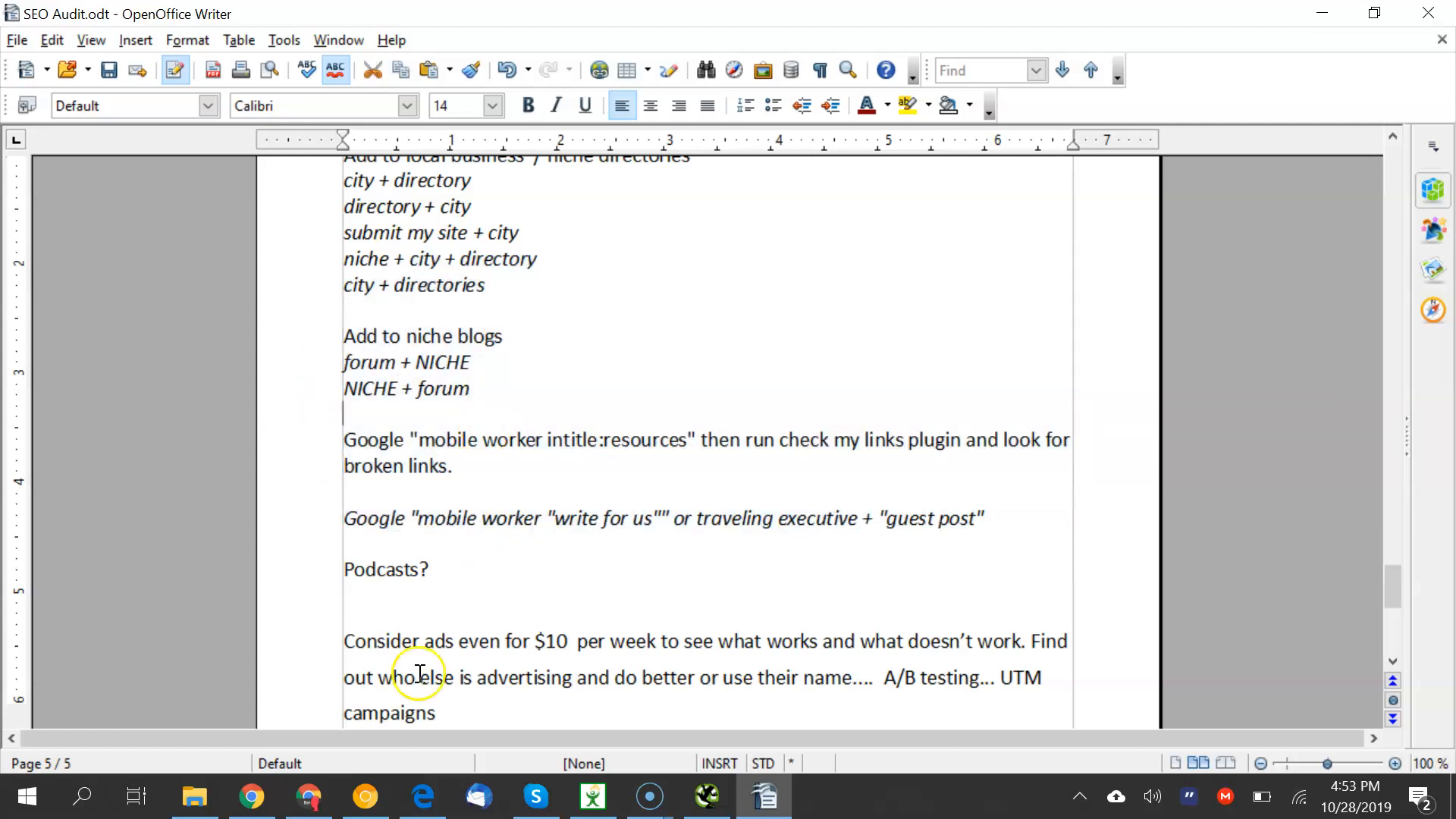
# Review the "Podcasts?" item and the note about considering ads even for $10 per week
pyautogui.click(396, 574)
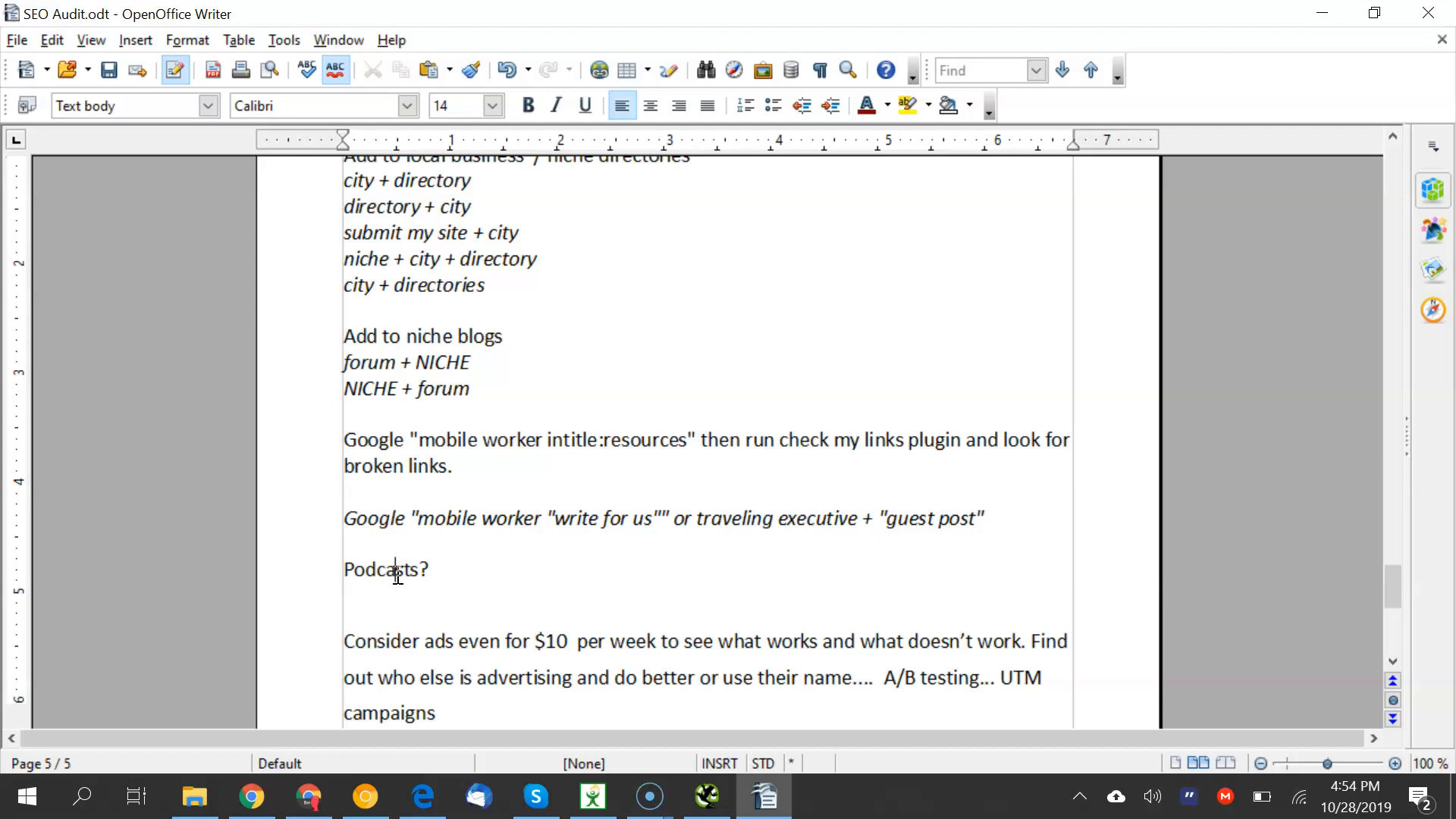
pyautogui.click(377, 607)
pyautogui.press('Up')
pyautogui.press('Down')
pyautogui.press('Down')
pyautogui.press('Down')
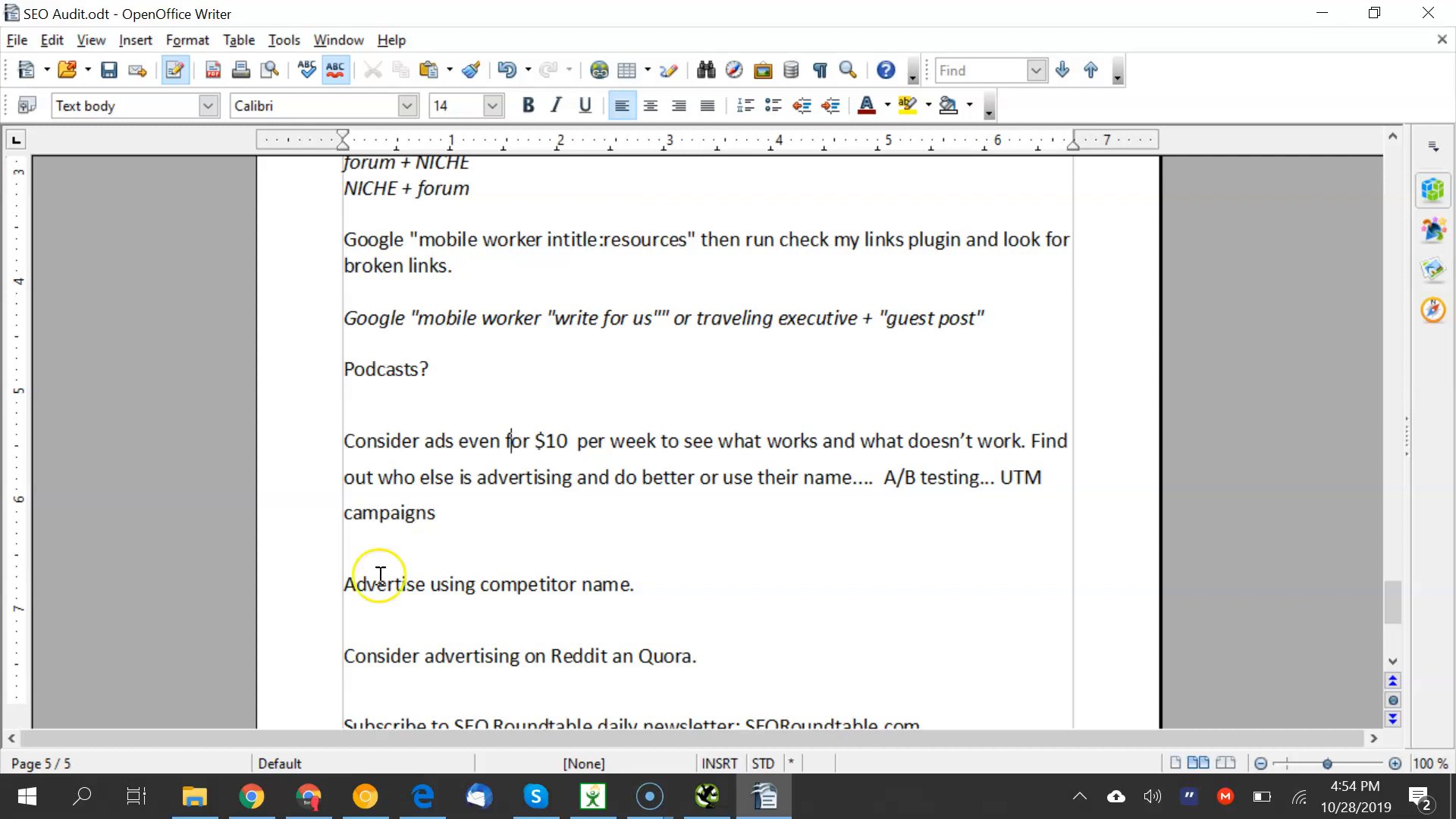
# Switch to Chrome and look over the "Who are the Kurds and why are they fighting?" article
pyautogui.click(252, 797)
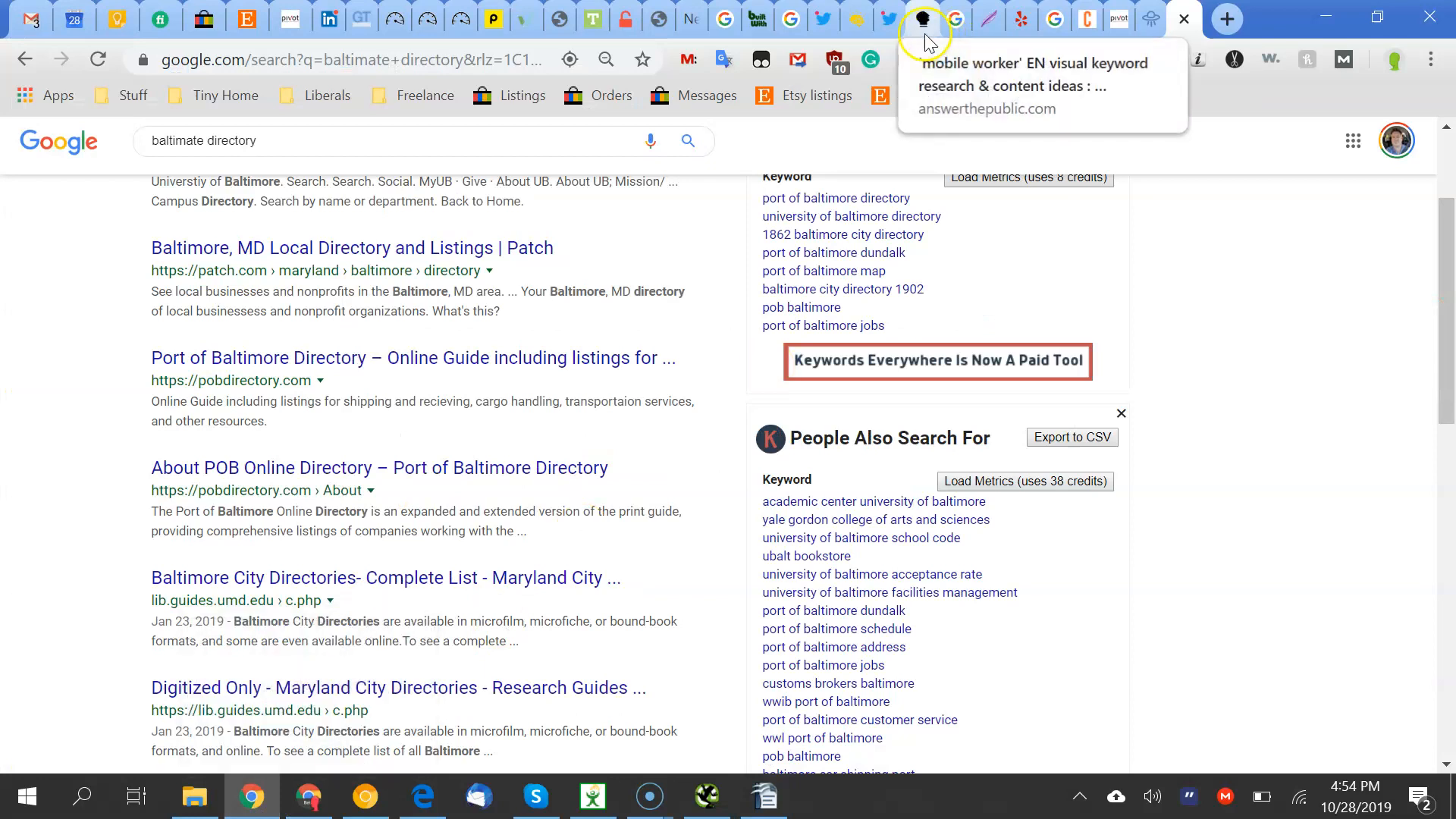
pyautogui.click(846, 20)
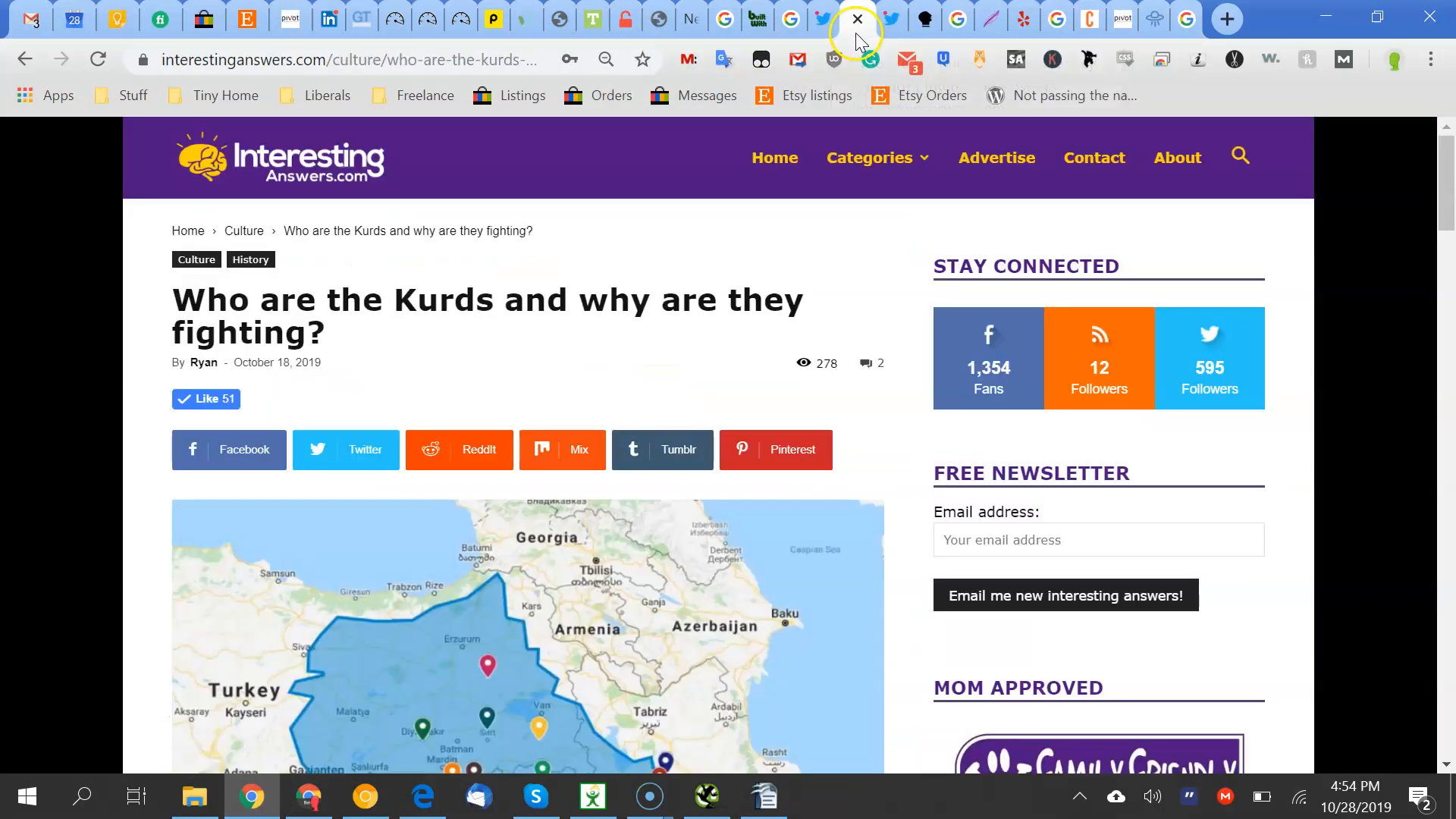
pyautogui.scroll(-8, 500, 418)
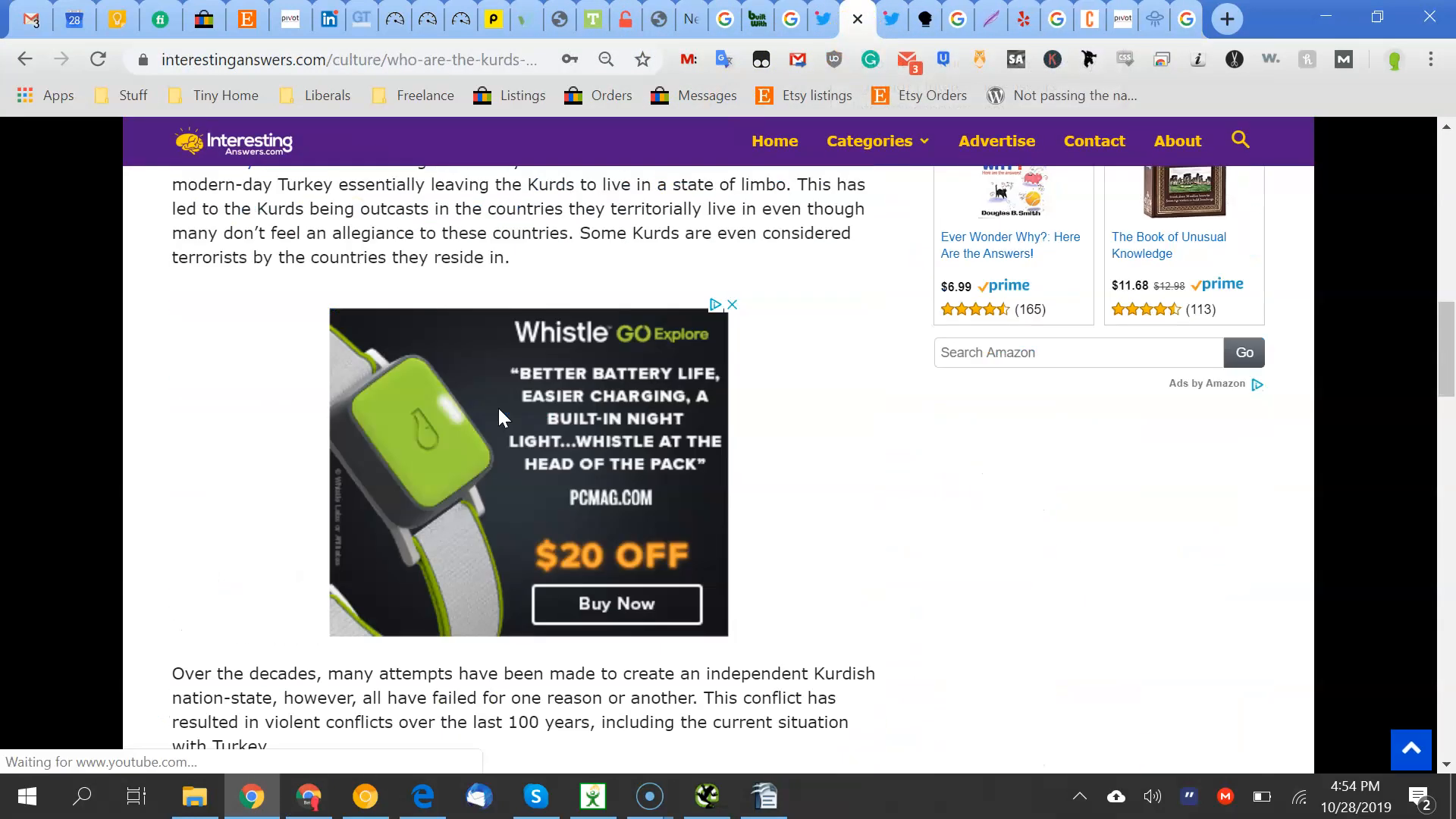
pyautogui.scroll(12, 497, 407)
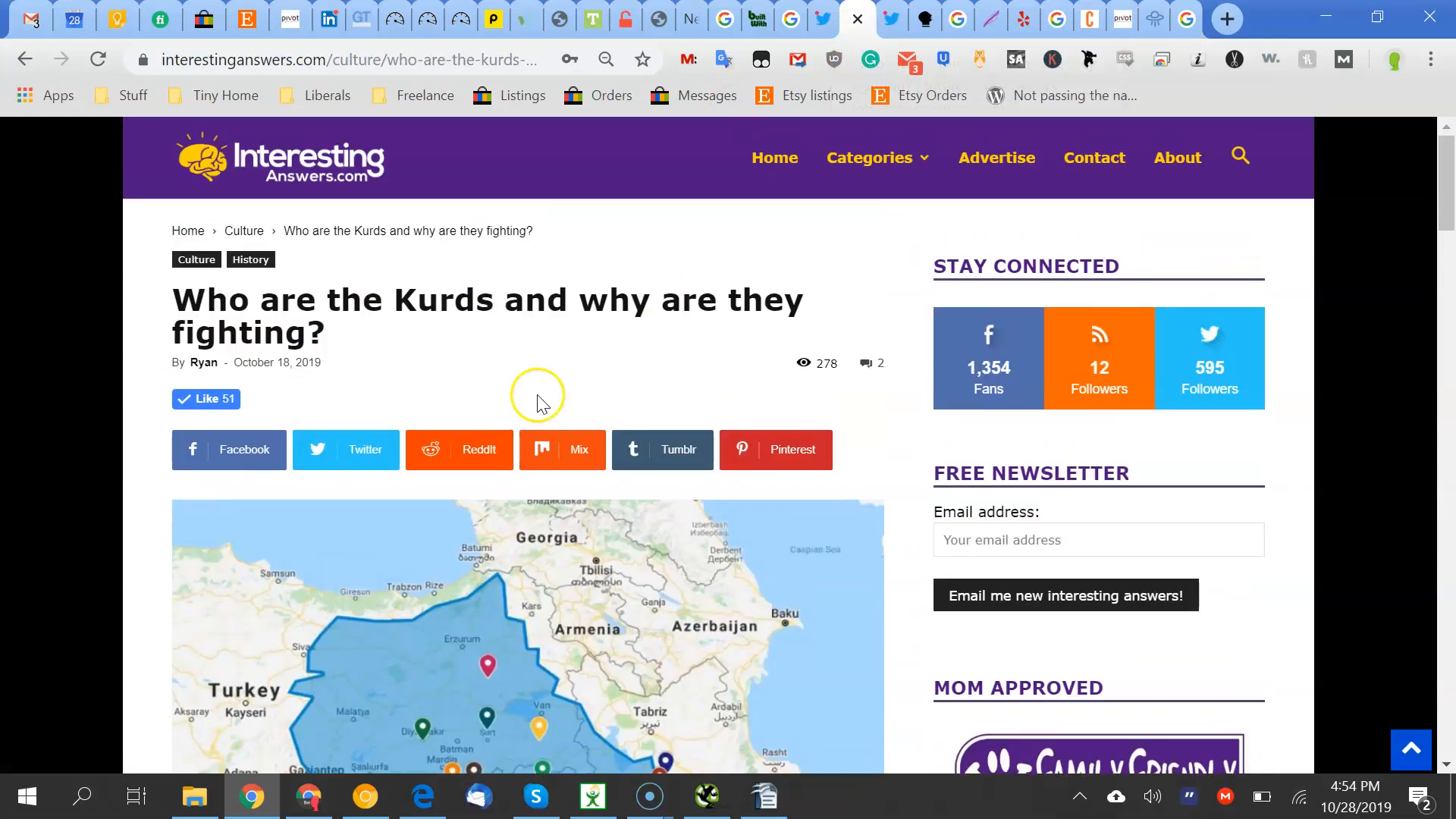
# Search the Interesting Answers site for "impeach" and open the article about an impeached president running for office again
pyautogui.click(1005, 193)
pyautogui.click(1252, 161)
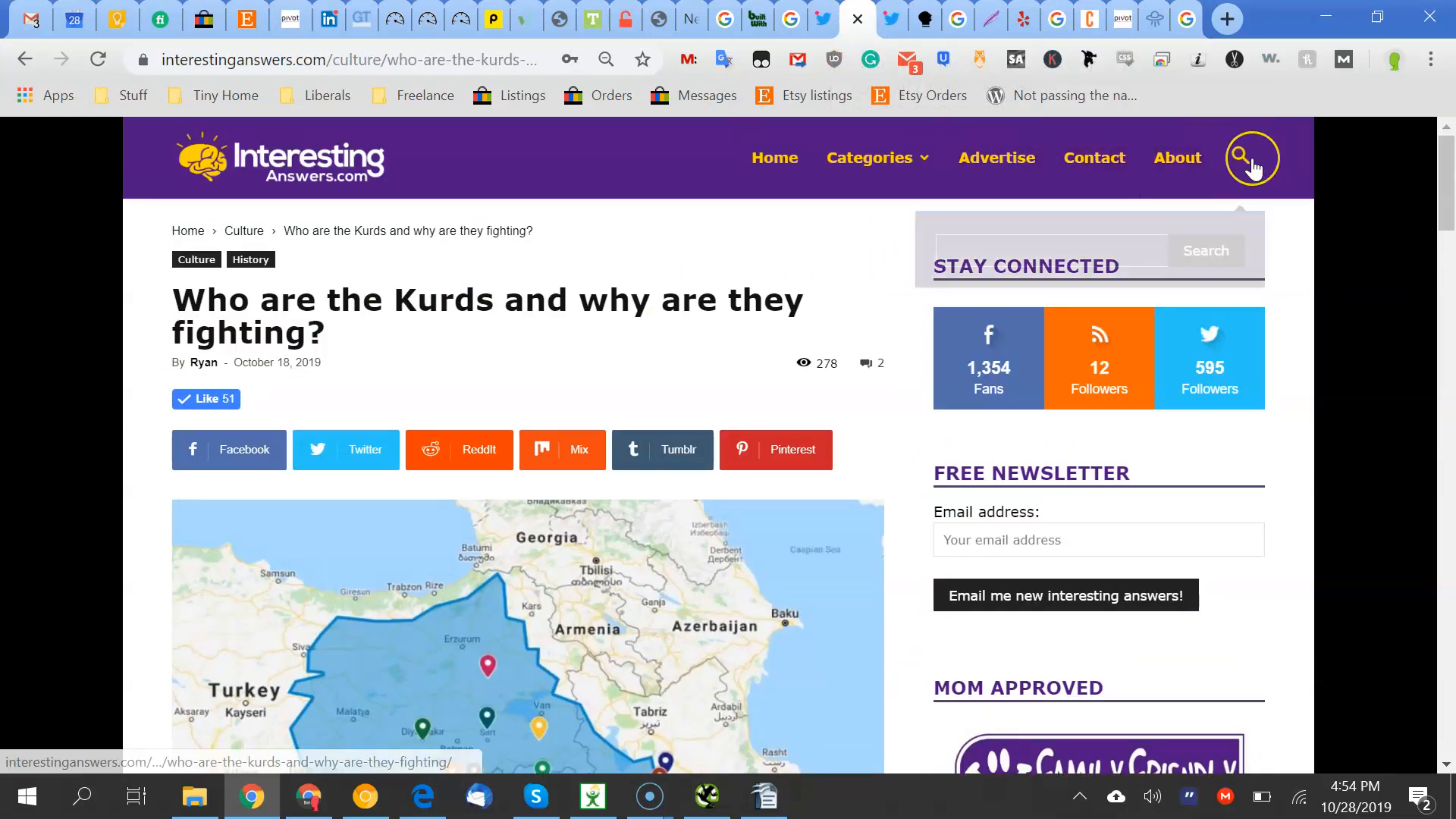
pyautogui.write('impeach')
pyautogui.press('Return')
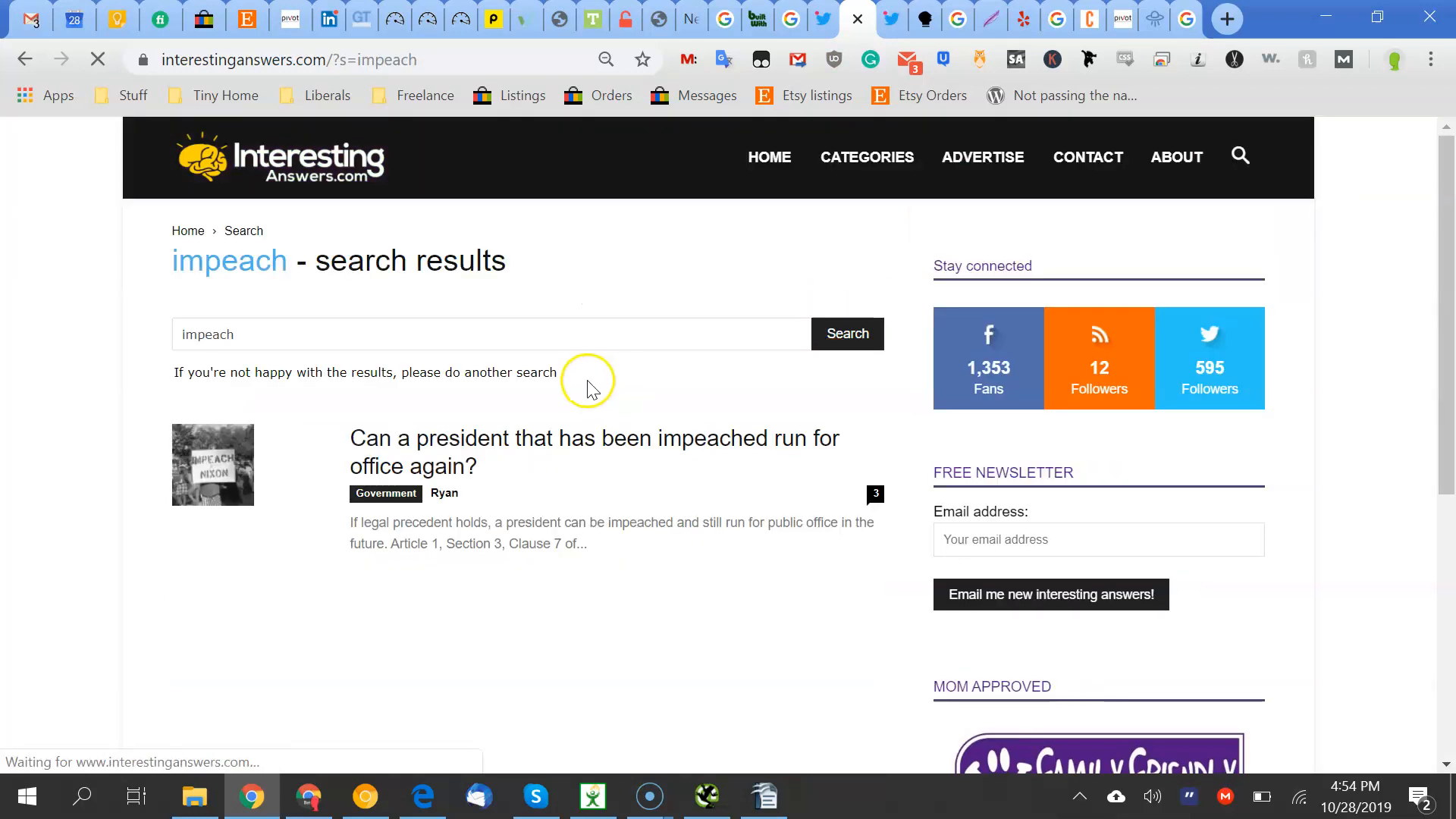
pyautogui.click(469, 454)
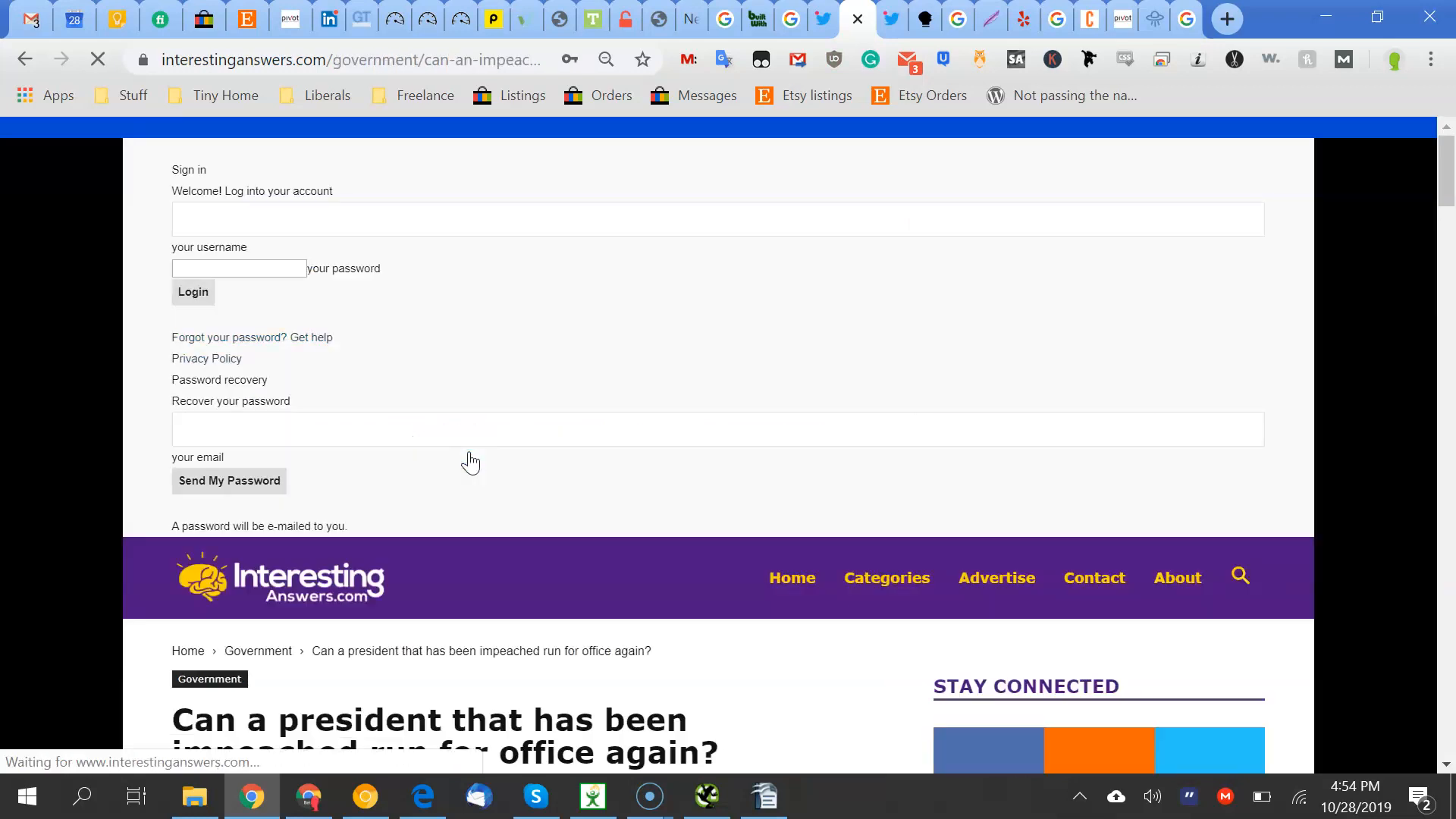
# Examine the impeachment article's header, last-modified date and content on the live page
pyautogui.scroll(-5, 469, 455)
pyautogui.scroll(5, 470, 459)
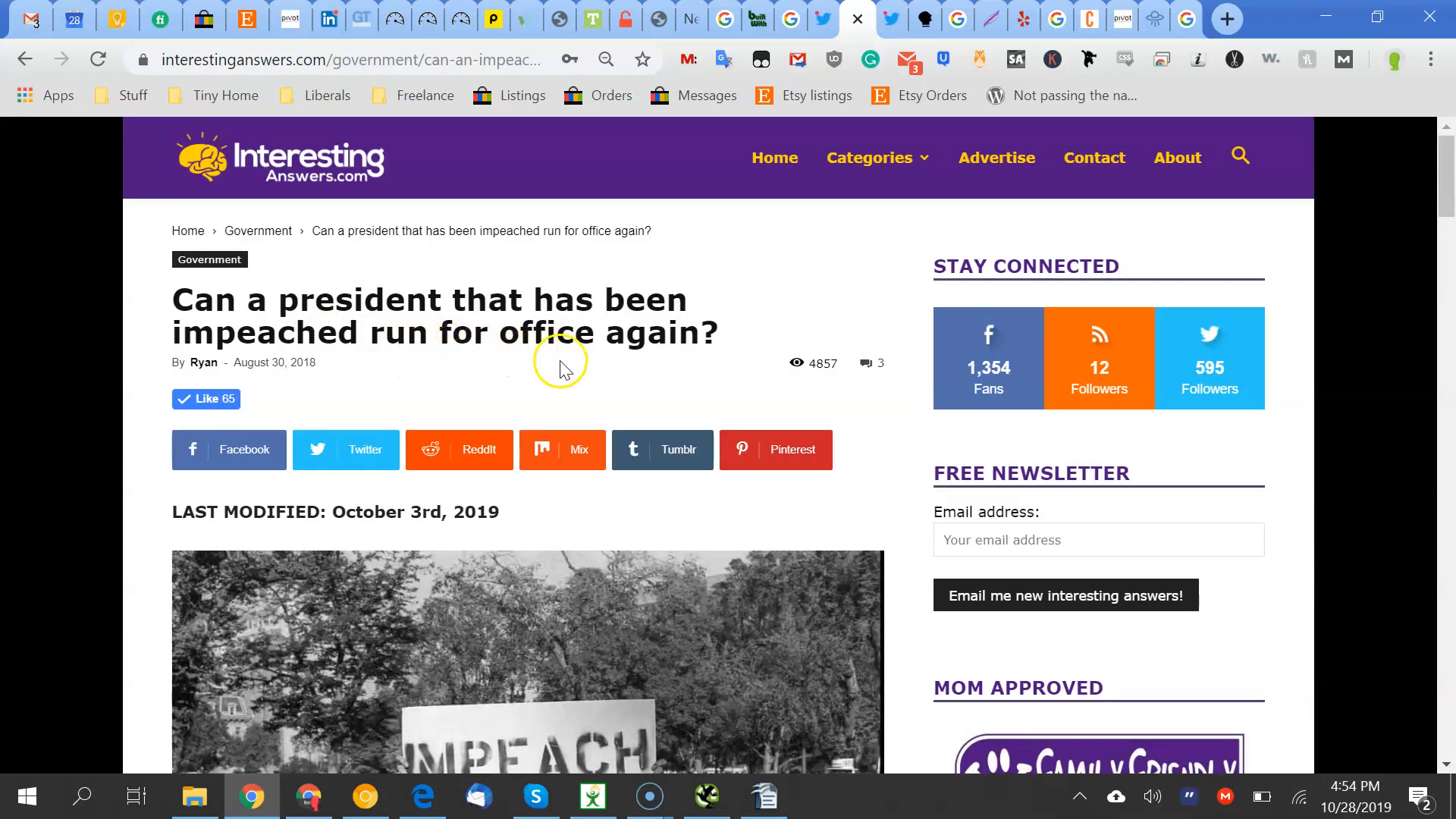
pyautogui.scroll(-10, 564, 369)
pyautogui.scroll(5, 564, 369)
pyautogui.scroll(-5, 564, 369)
pyautogui.scroll(10, 566, 368)
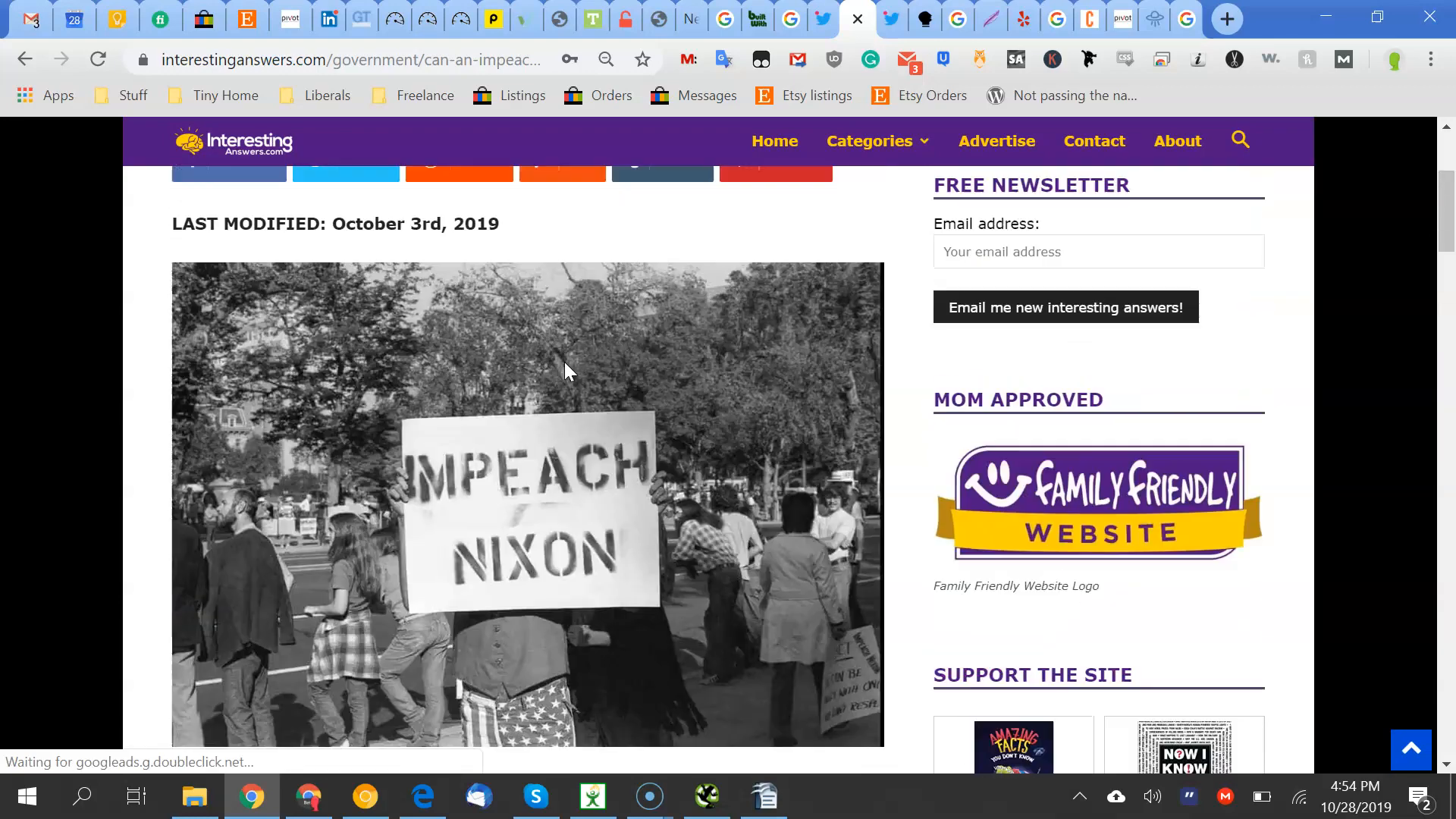
# Skim the impeachment article's photo, opening text and Amazon picks, and return to its title
pyautogui.scroll(-6, 567, 371)
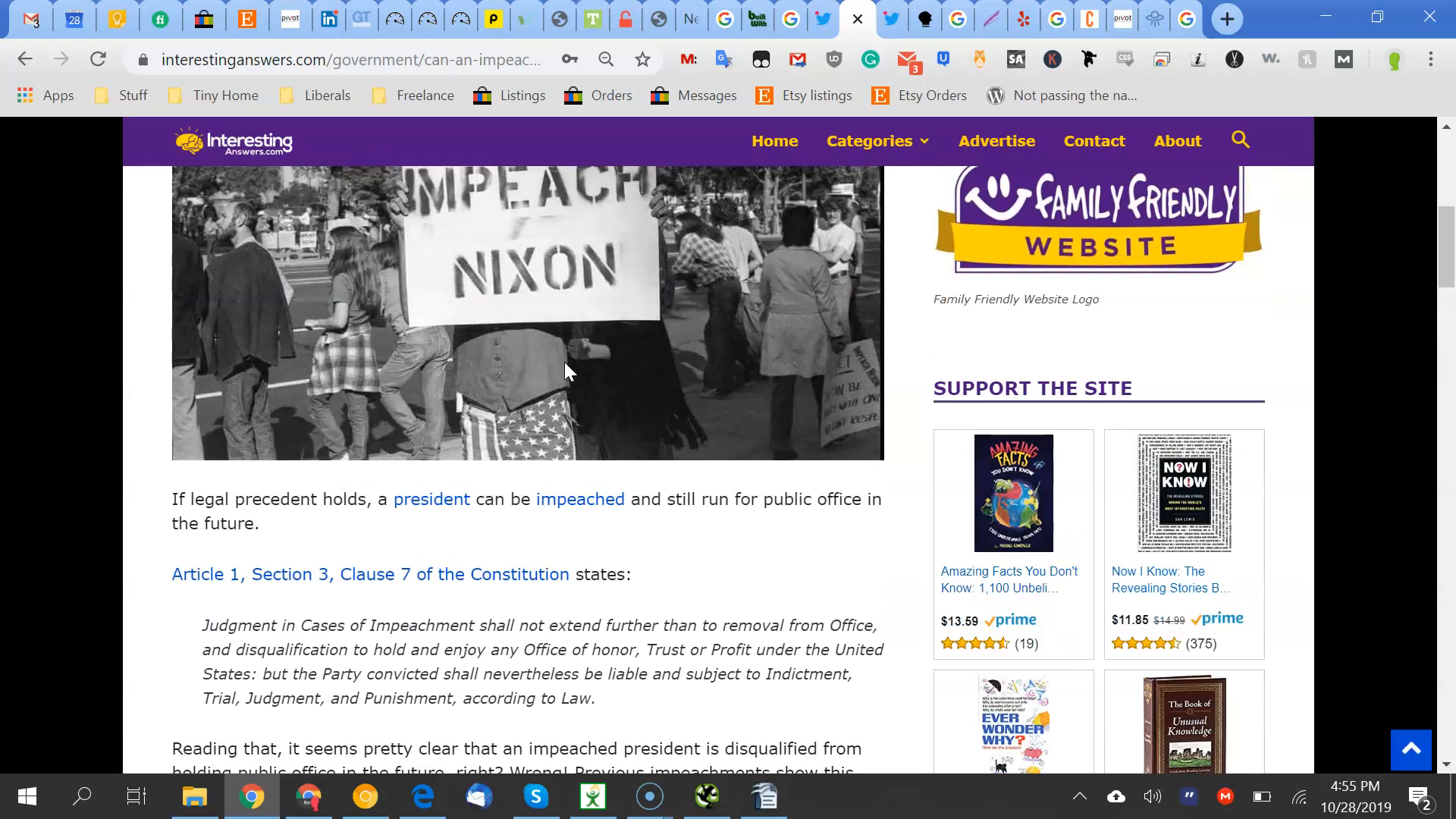
pyautogui.scroll(-7, 553, 372)
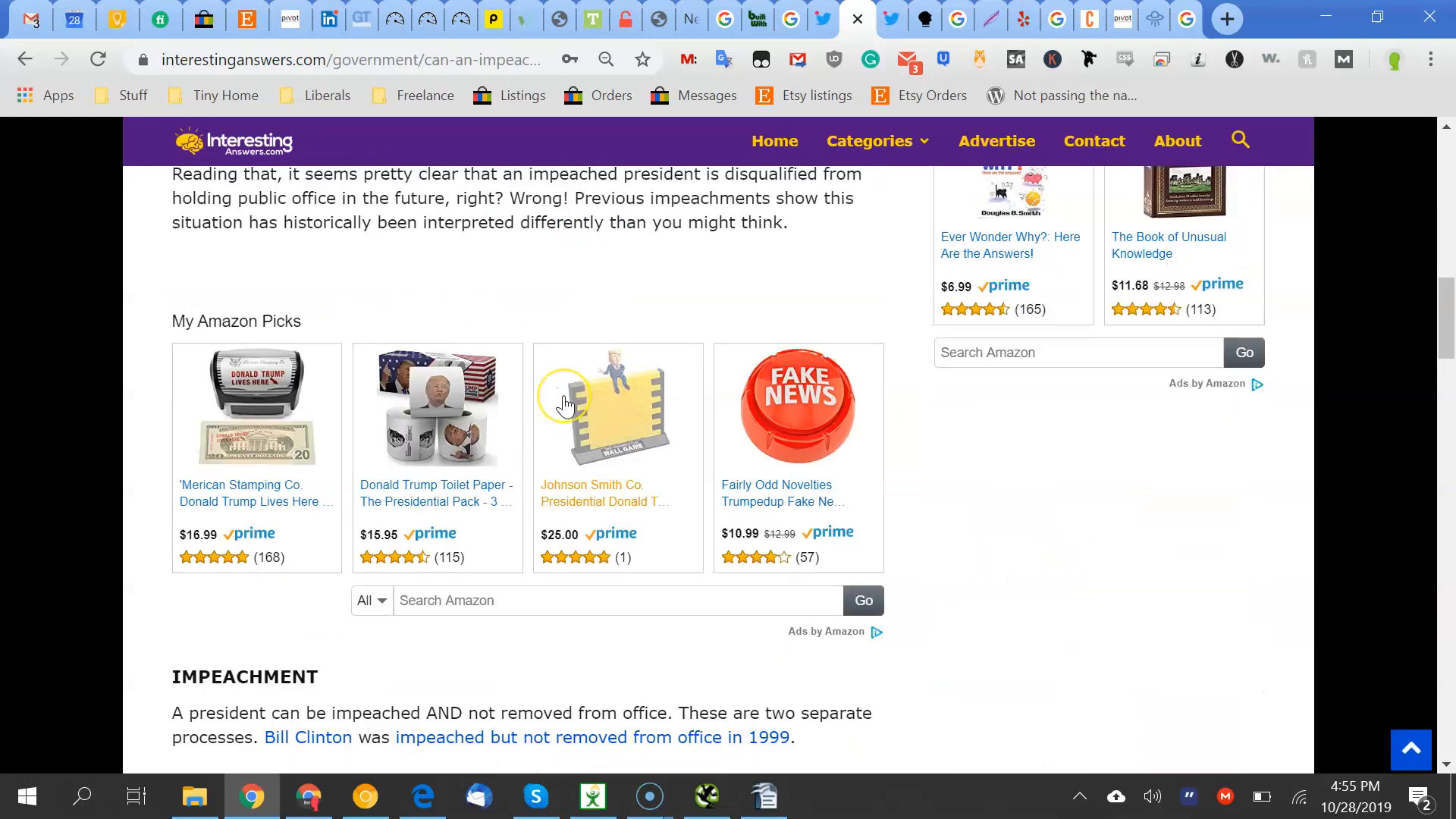
pyautogui.scroll(10, 563, 405)
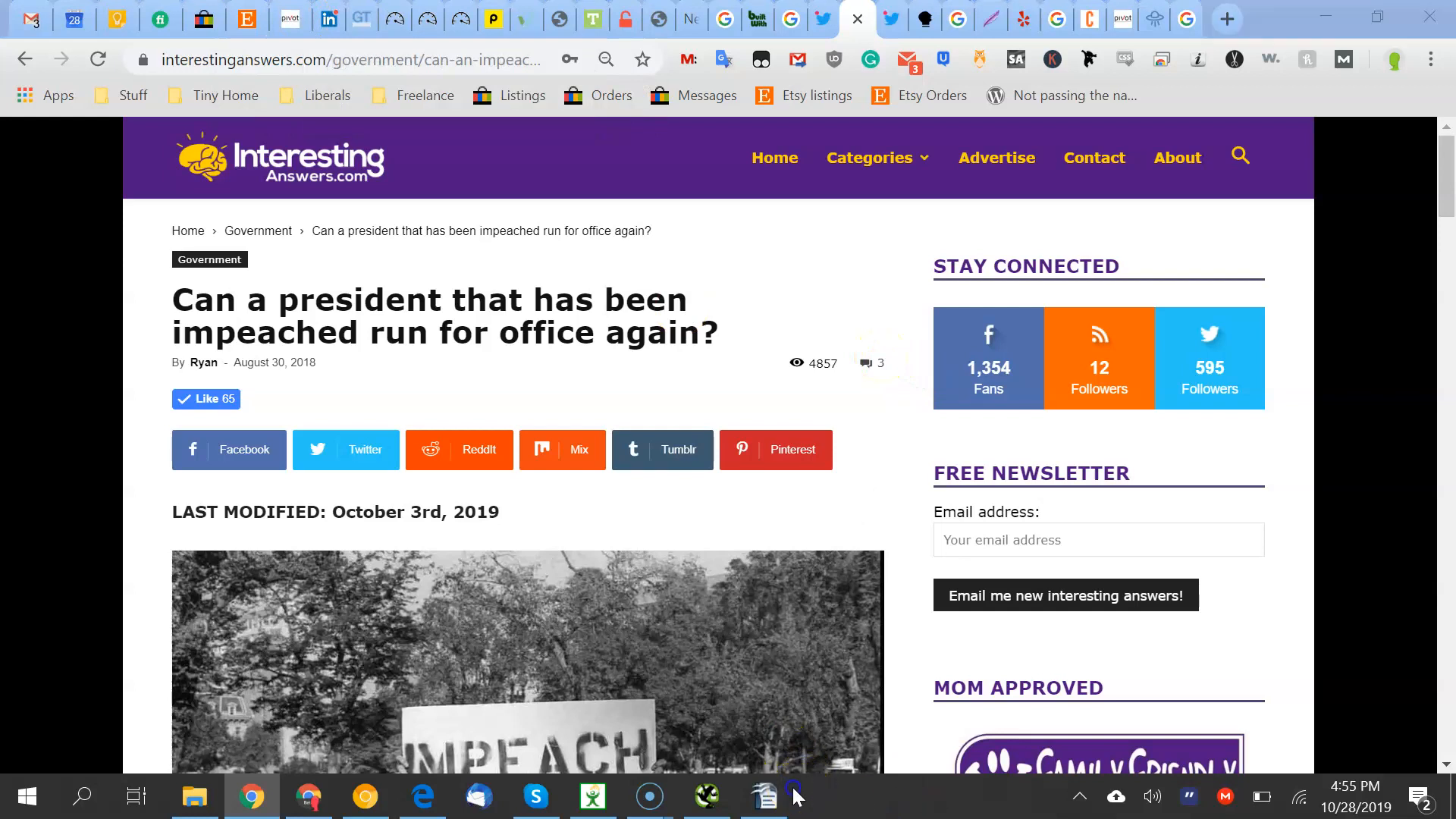
# Switch to the SEO Audit document in OpenOffice Writer and read on to the competitor, Reddit and Quora advertising notes
pyautogui.click(765, 796)
pyautogui.press('Down')
pyautogui.press('Down')
pyautogui.press('Down')
pyautogui.press('Down')
pyautogui.press('Down')
pyautogui.press('Down')
pyautogui.press('Down')
pyautogui.press('Down')
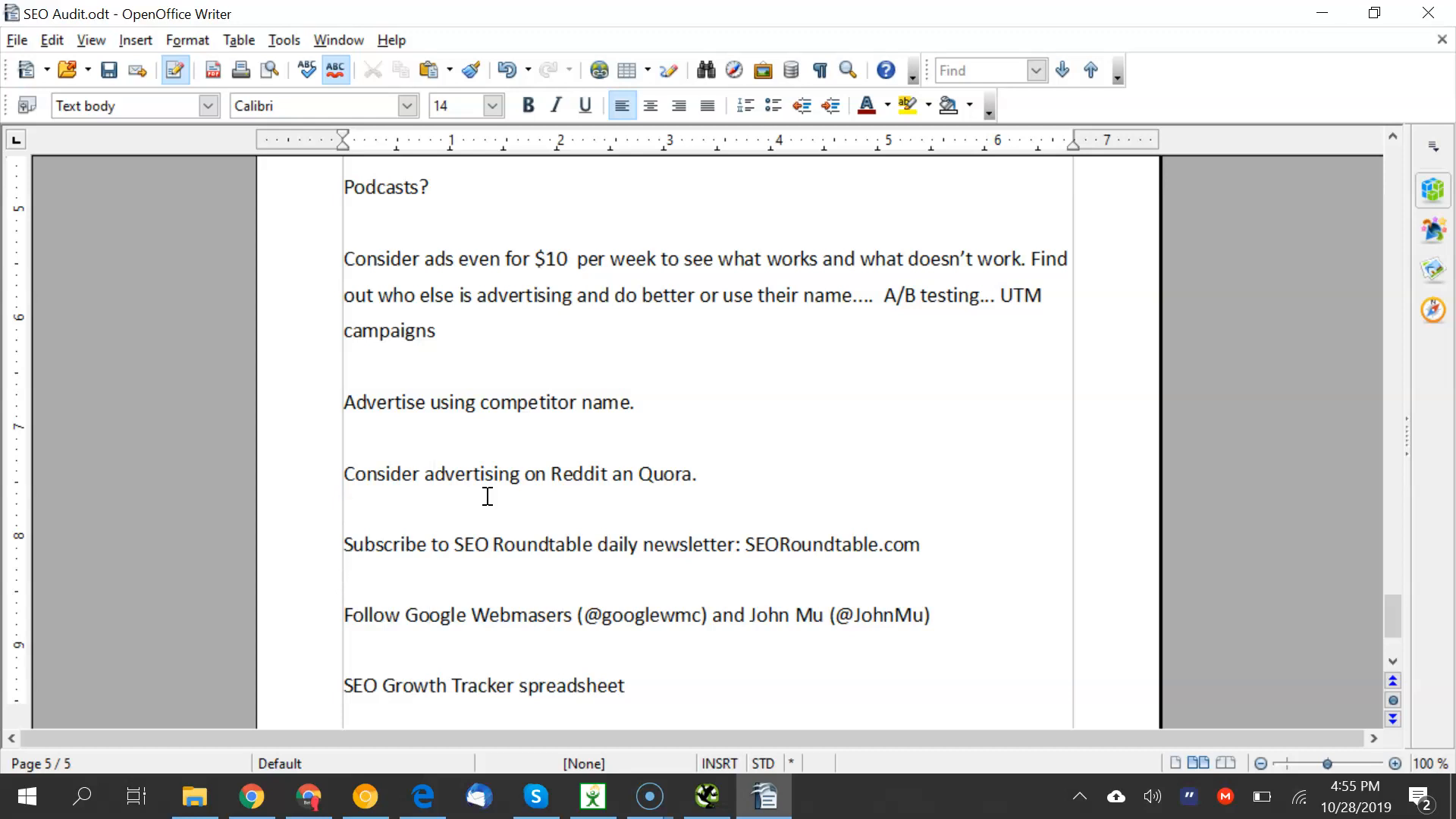
# Highlight the SEORoundtable.com address in the note about subscribing to the daily newsletter
pyautogui.click(747, 541)
pyautogui.moveTo(746, 541); pyautogui.dragTo(924, 558)
pyautogui.click(924, 558)
pyautogui.moveTo(756, 543); pyautogui.dragTo(927, 547)
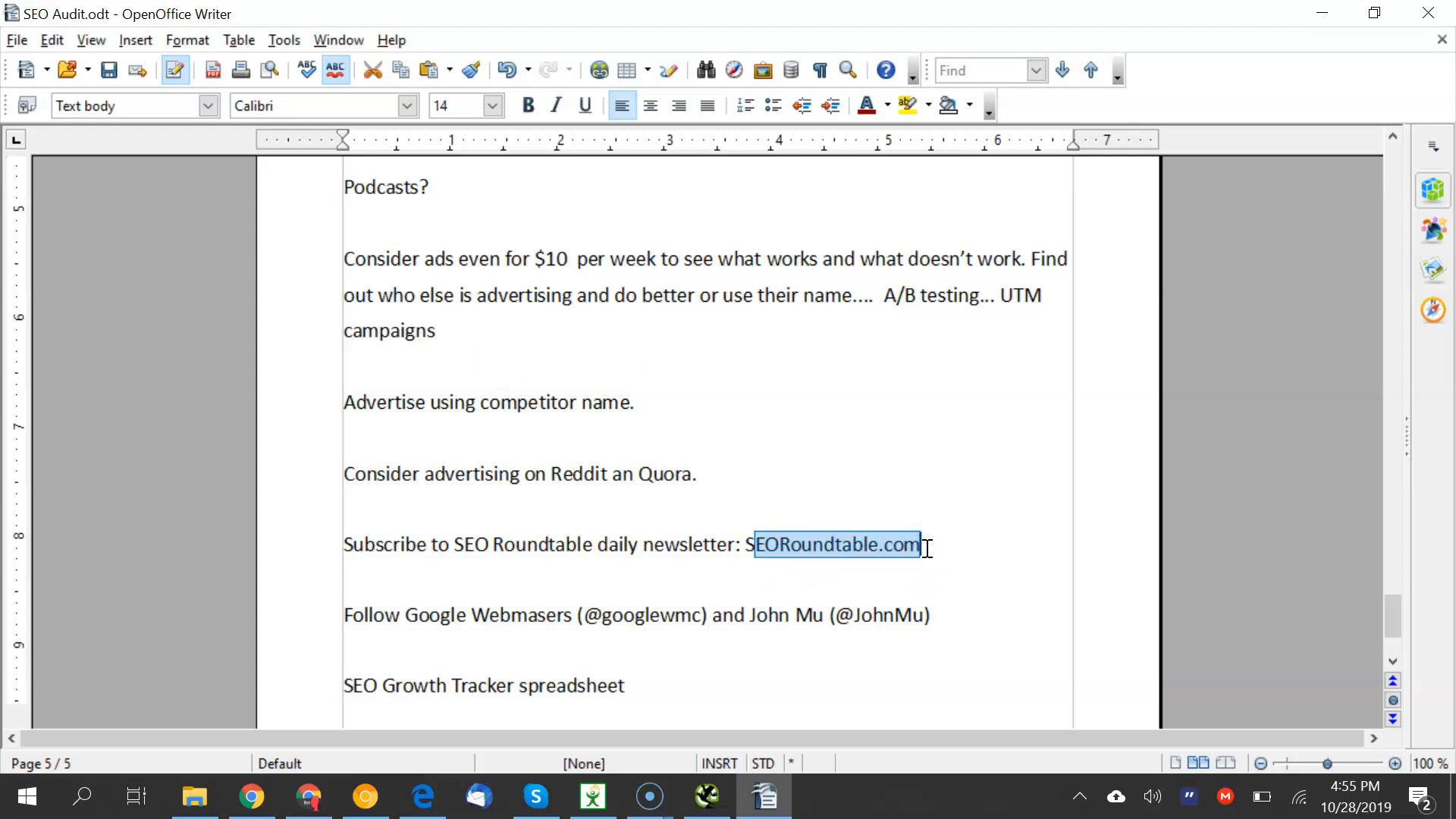
pyautogui.click(748, 544)
pyautogui.click(816, 550)
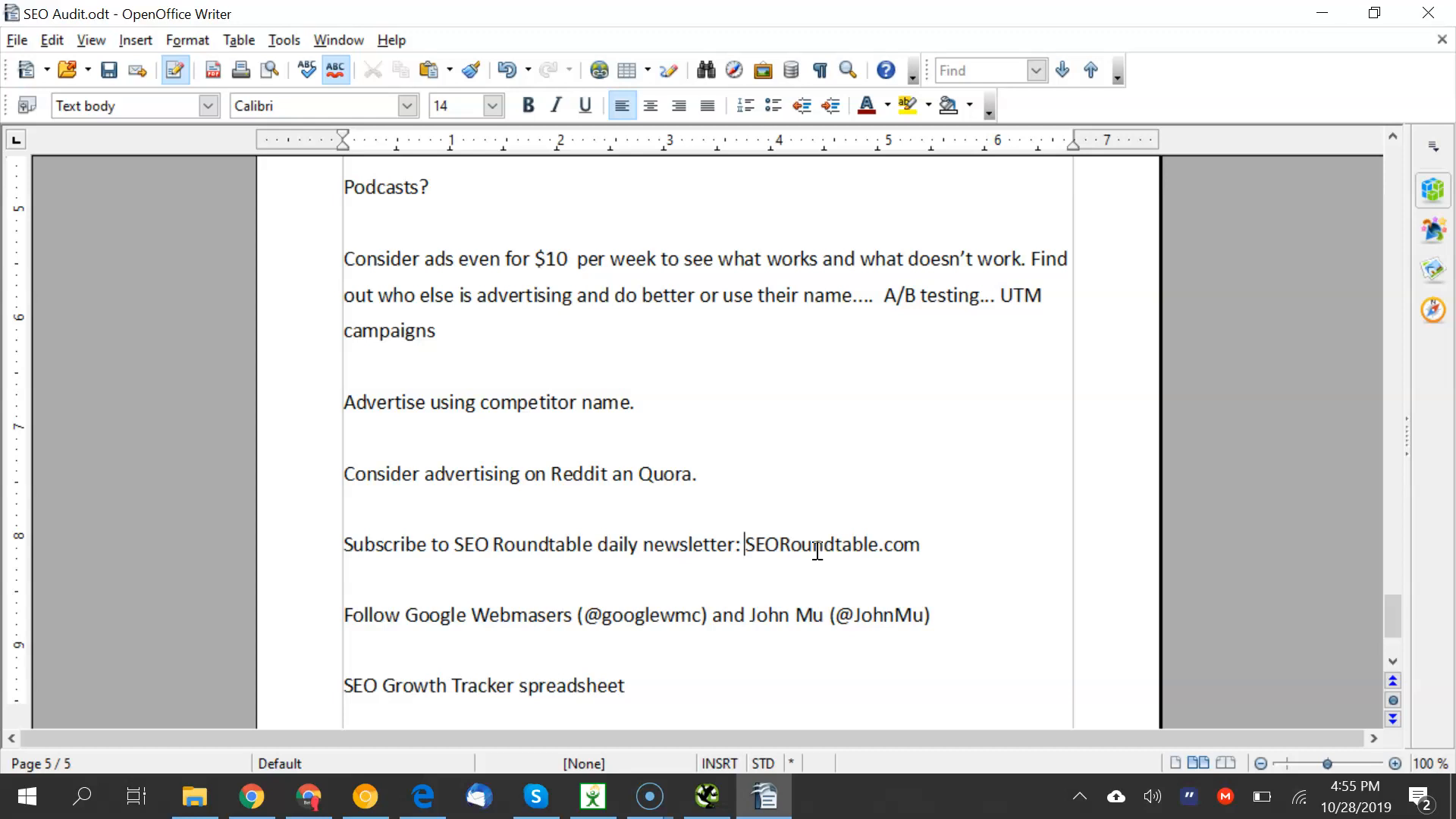
pyautogui.moveTo(584, 614); pyautogui.dragTo(696, 616)
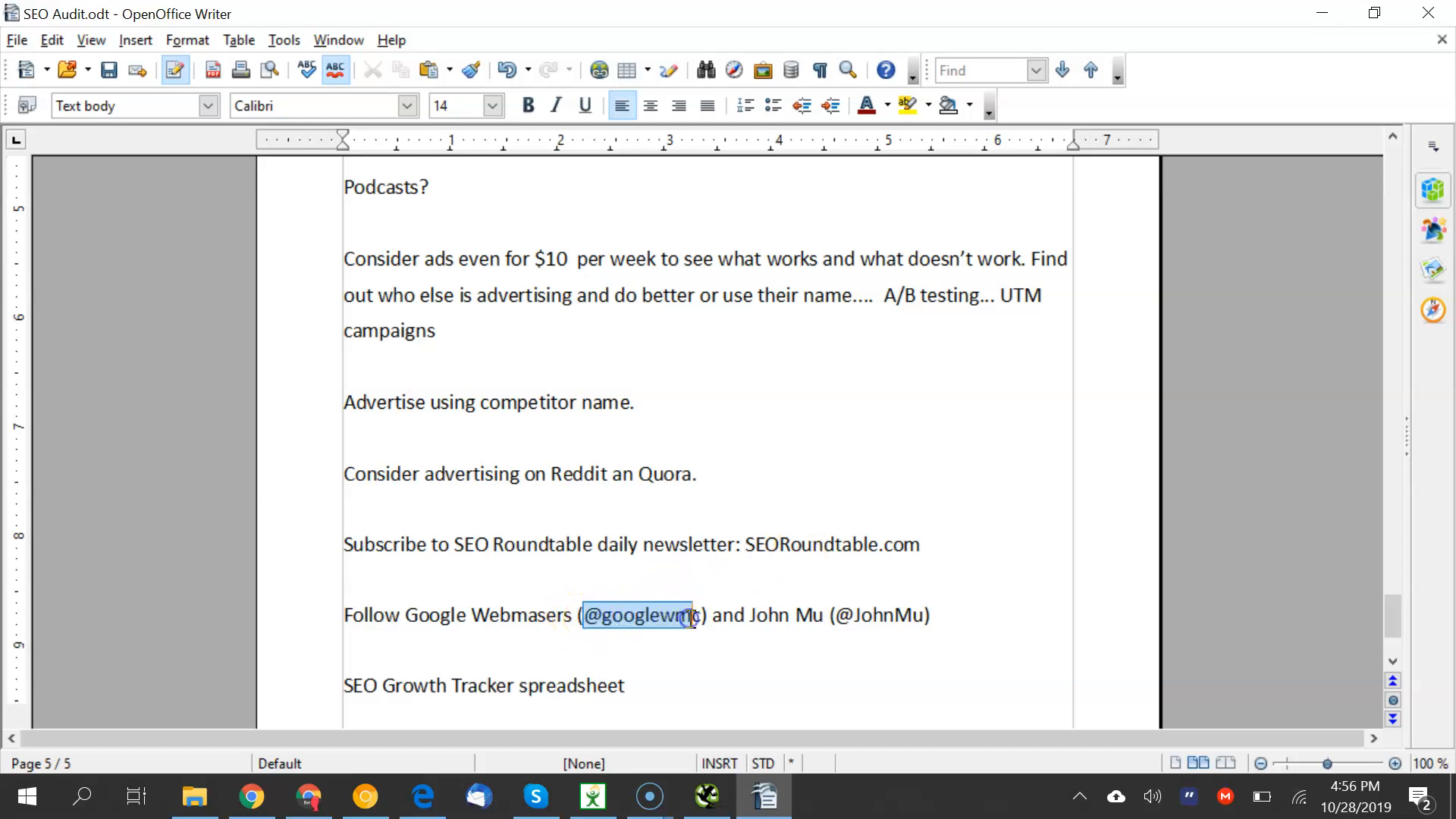
pyautogui.click(547, 615)
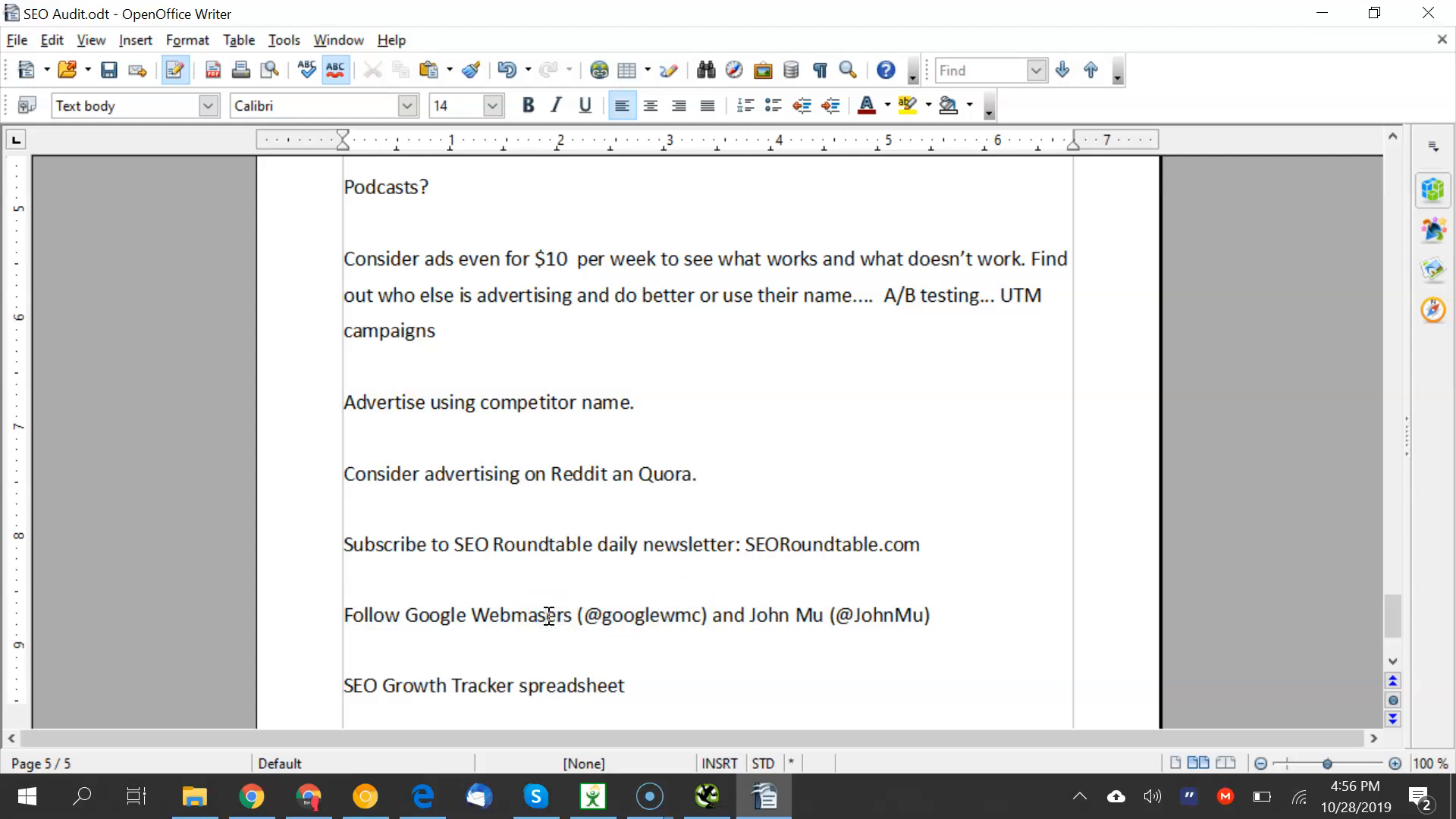
pyautogui.moveTo(848, 617); pyautogui.dragTo(921, 615)
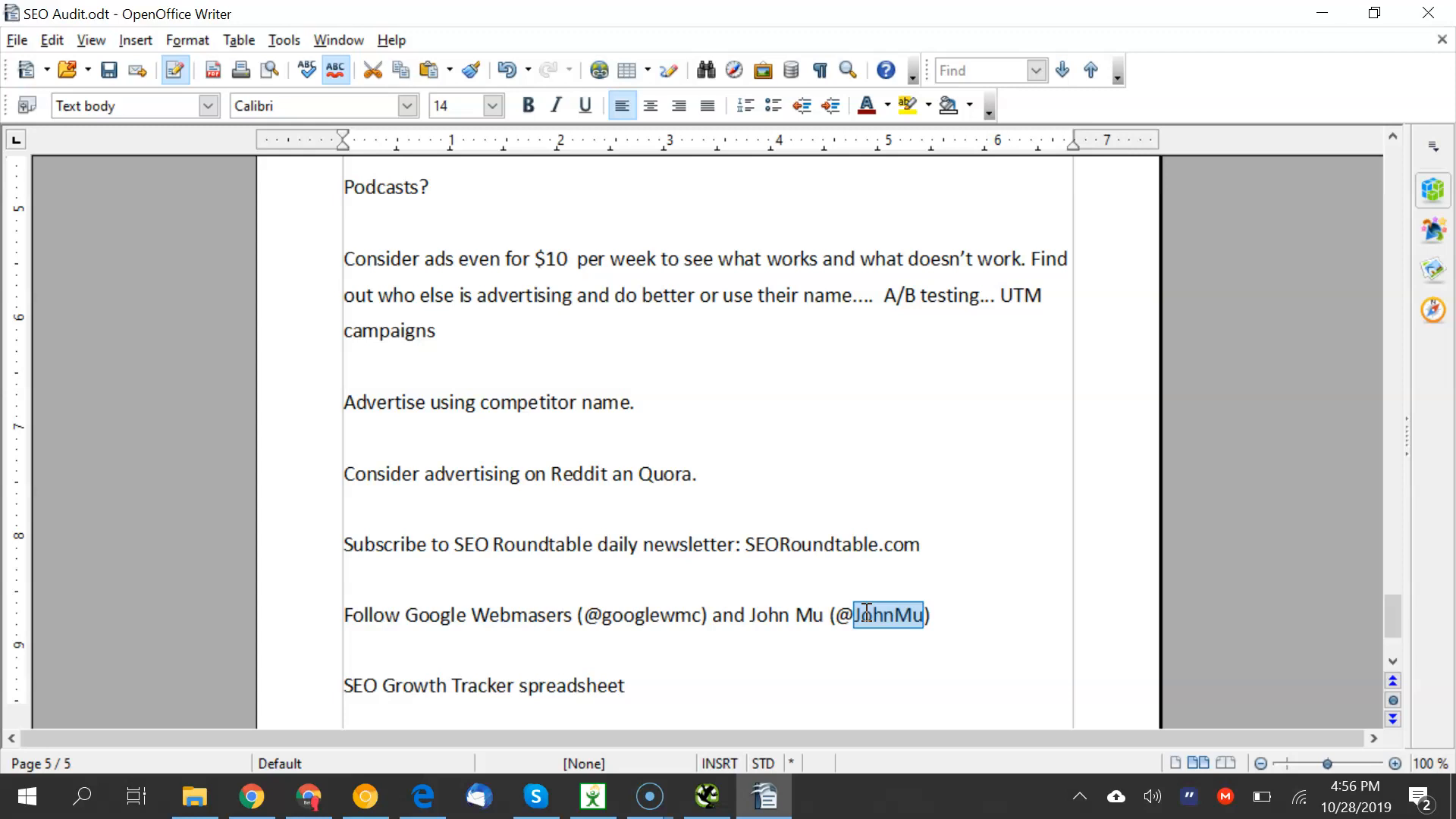
pyautogui.click(788, 586)
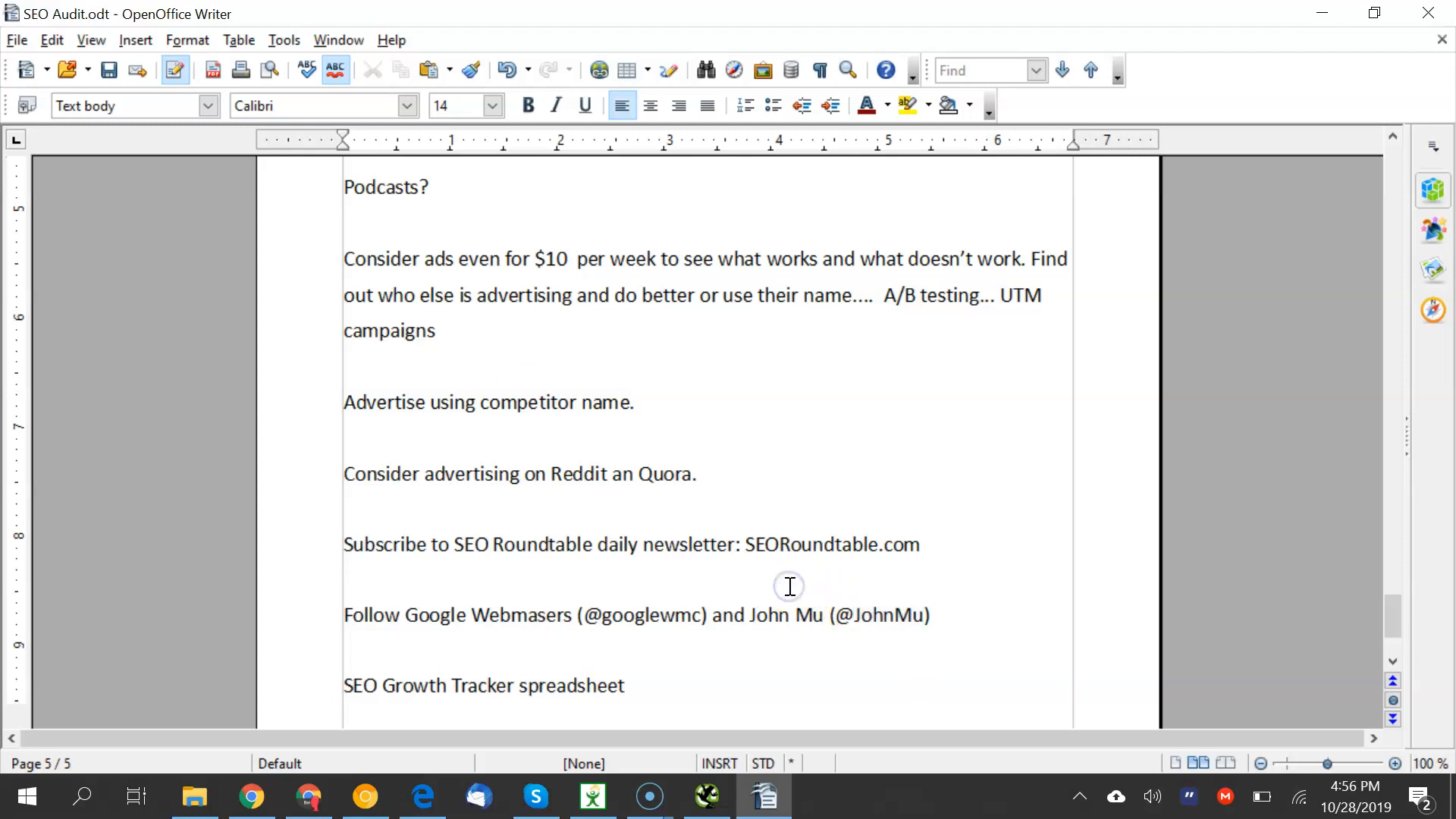
pyautogui.click(751, 589)
pyautogui.press('Down')
pyautogui.press('Down')
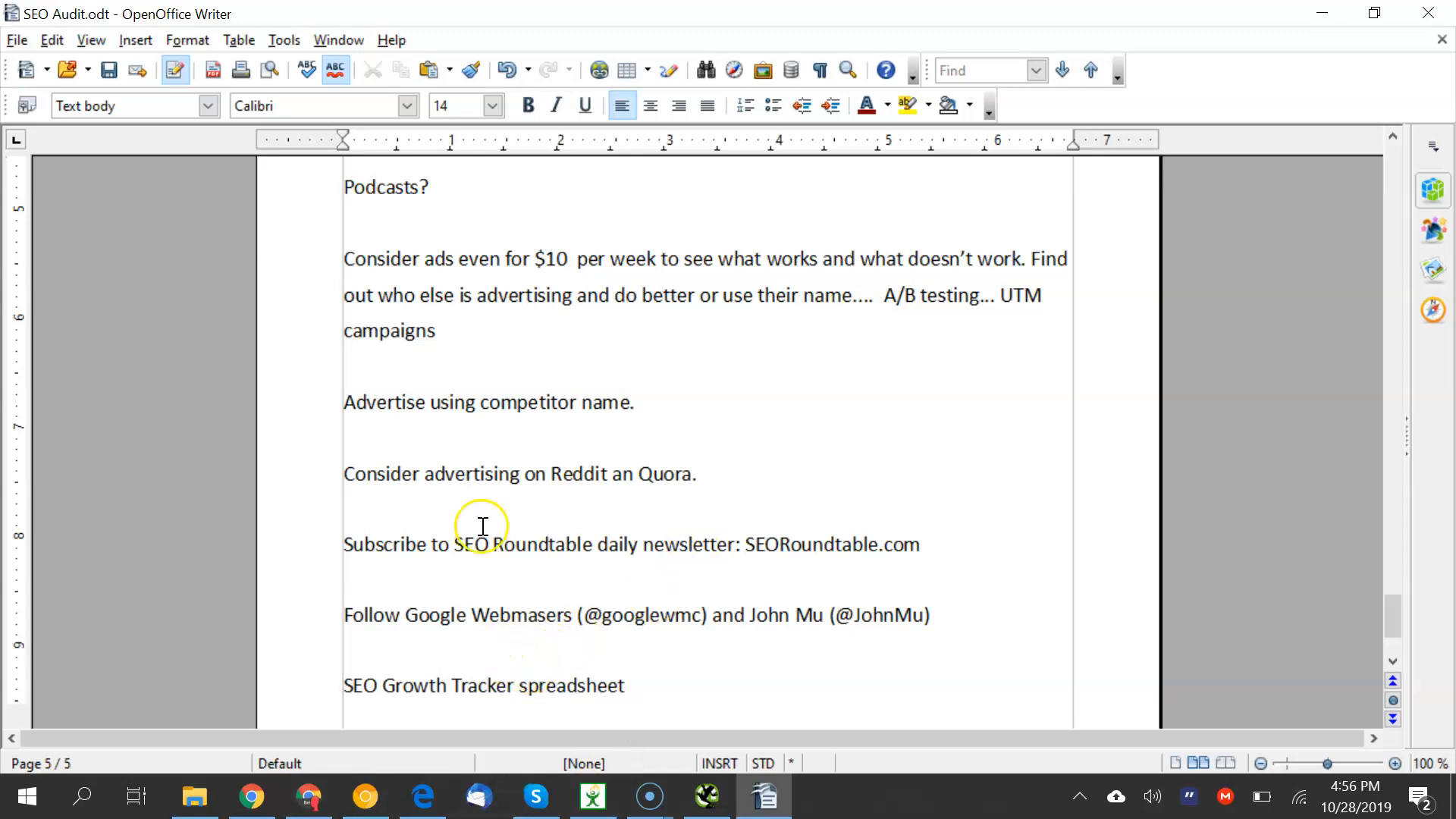
# Go back over the advertising, guest post, broken link, niche blog and directory search notes
pyautogui.click(494, 471)
pyautogui.hotkey('shift', 'Up')
pyautogui.hotkey('shift', 'Up')
pyautogui.hotkey('shift', 'Up')
pyautogui.hotkey('shift', 'Up')
pyautogui.hotkey('shift', 'Up')
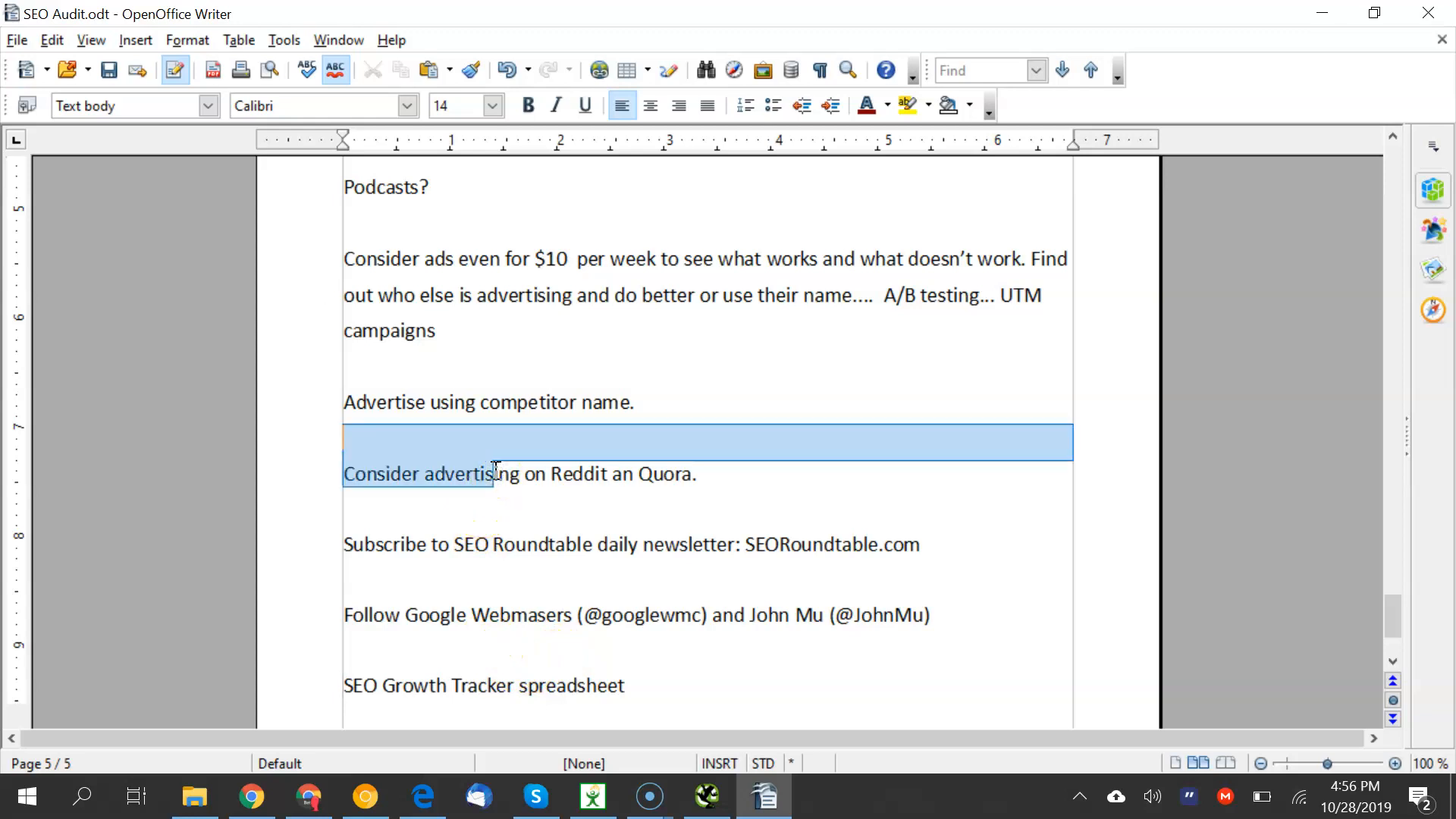
pyautogui.press('Up')
pyautogui.press('Up')
pyautogui.press('Up')
pyautogui.press('Up')
pyautogui.press('Up')
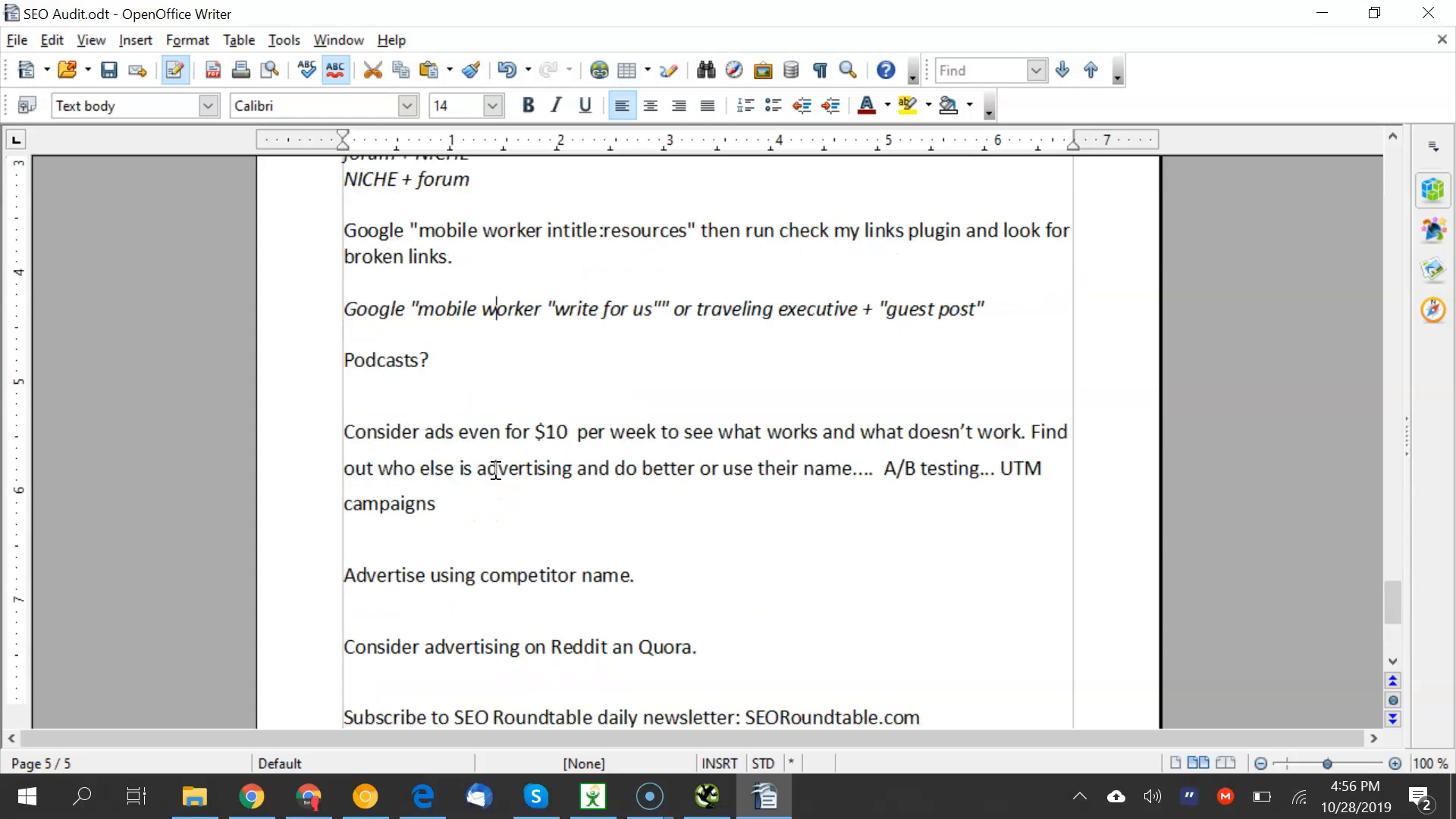
pyautogui.press('Up')
pyautogui.press('Up')
pyautogui.hotkey('shift', 'Up')
pyautogui.hotkey('shift', 'Up')
pyautogui.hotkey('shift', 'Up')
pyautogui.hotkey('shift', 'Up')
pyautogui.hotkey('shift', 'Up')
pyautogui.hotkey('shift', 'Up')
pyautogui.hotkey('shift', 'Up')
pyautogui.hotkey('shift', 'Up')
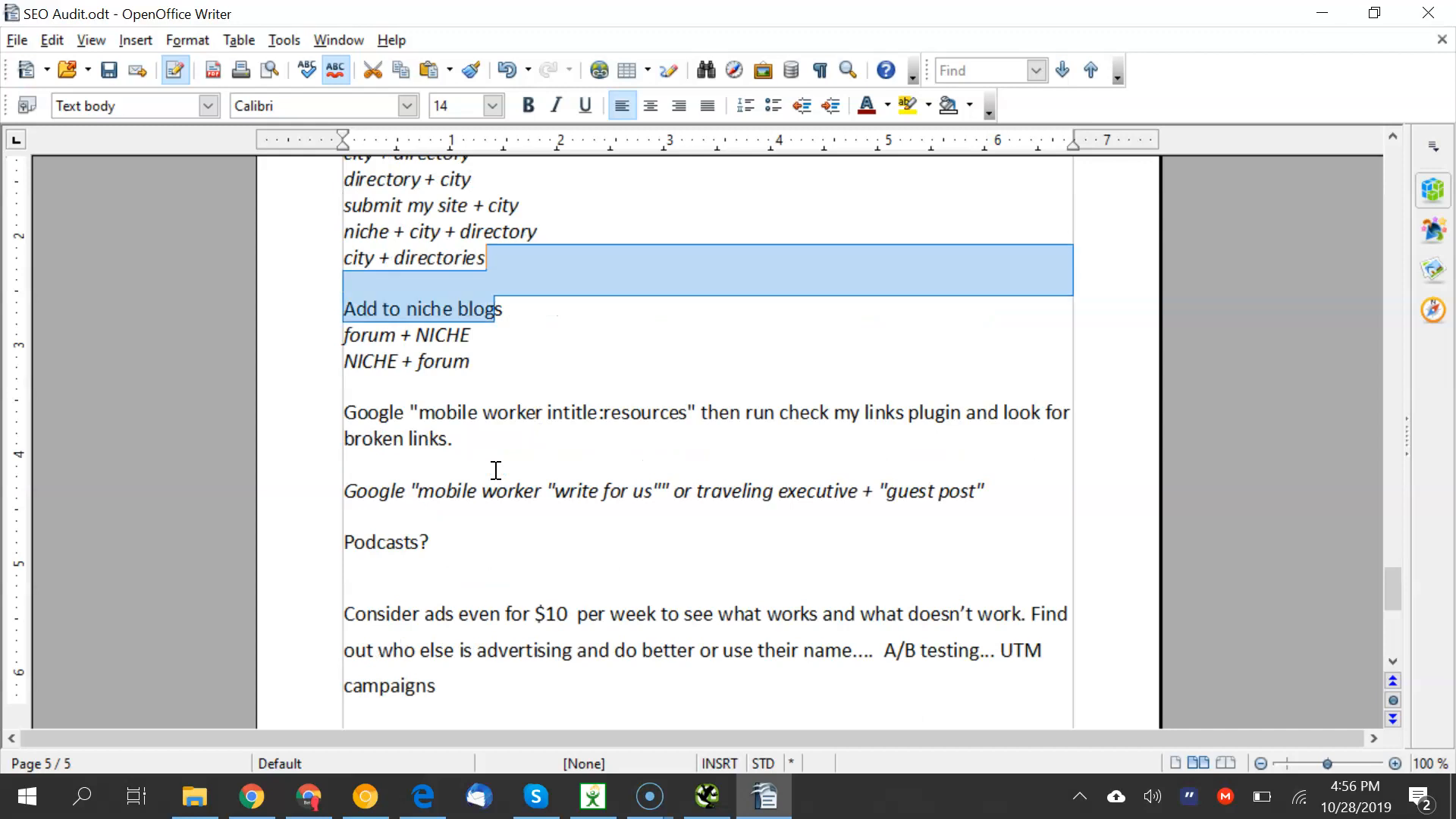
pyautogui.hotkey('shift', 'Up')
# Return through the earlier pages of the audit to the Website performance section on page 1
pyautogui.press('pageup')
pyautogui.press('pageup')
pyautogui.press('pageup')
pyautogui.press('pageup')
pyautogui.press('pageup')
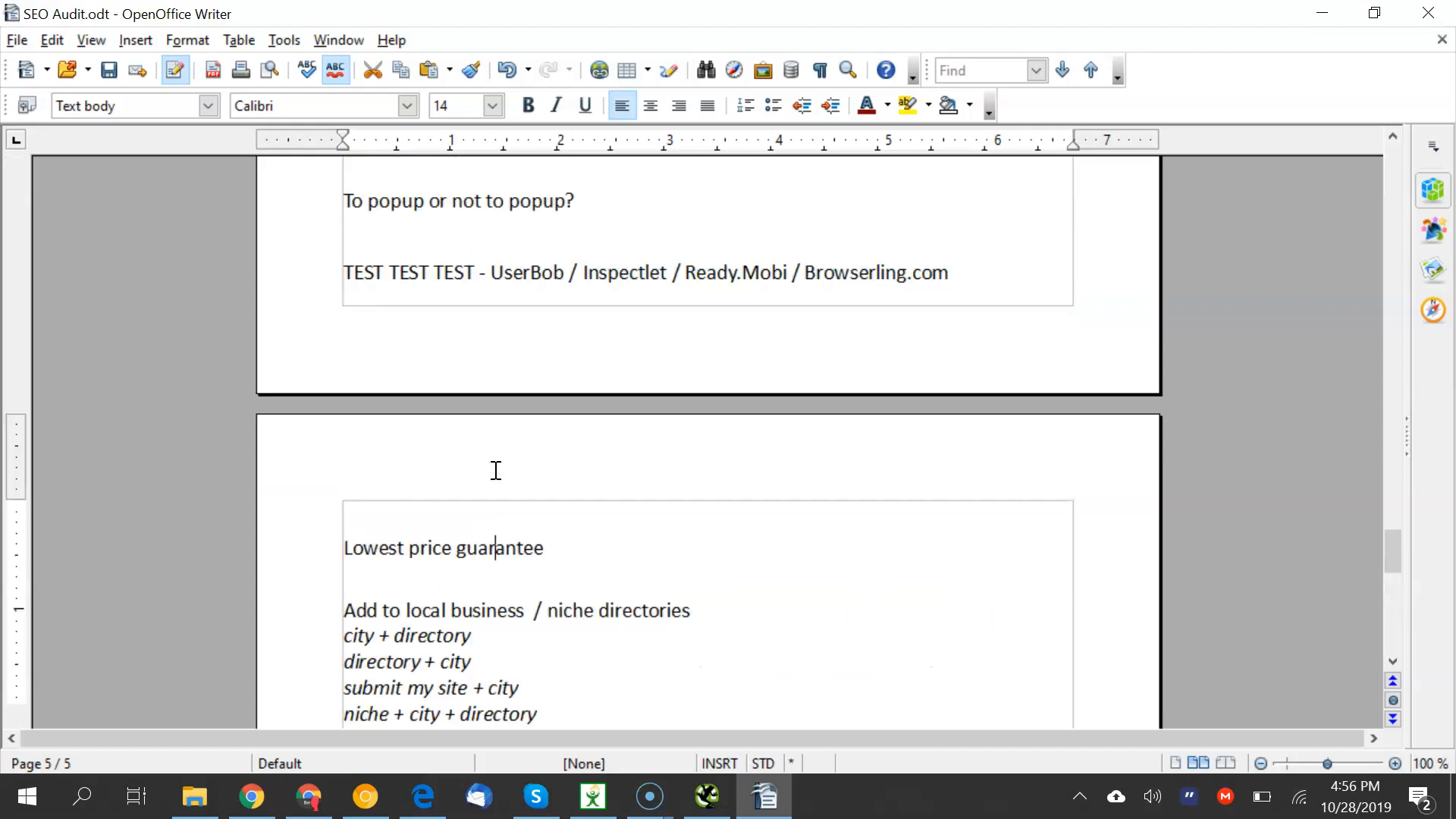
pyautogui.press('pageup')
pyautogui.press('pageup')
pyautogui.press('pageup')
pyautogui.press('pageup')
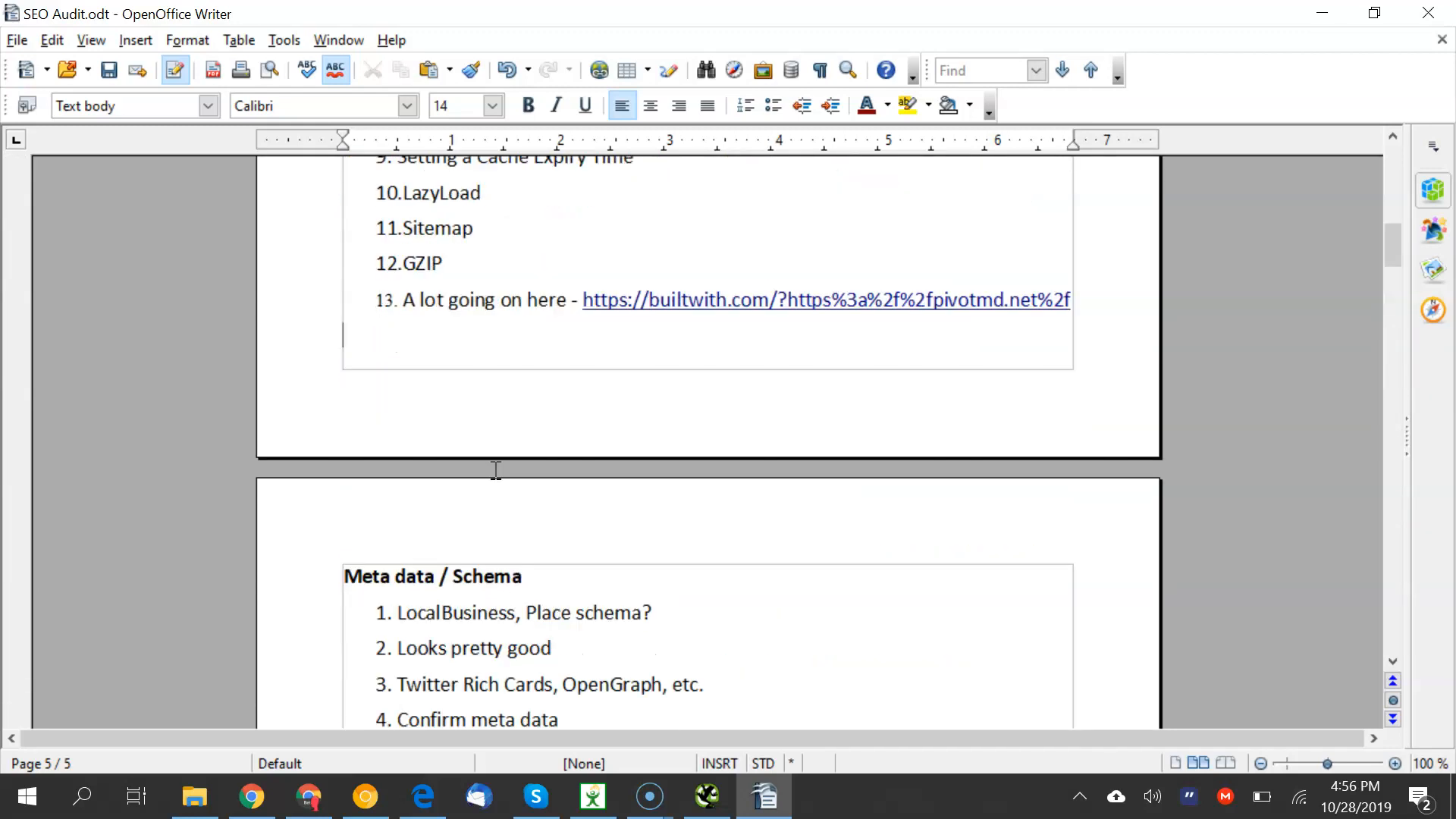
pyautogui.press('pagedown')
pyautogui.press('pagedown')
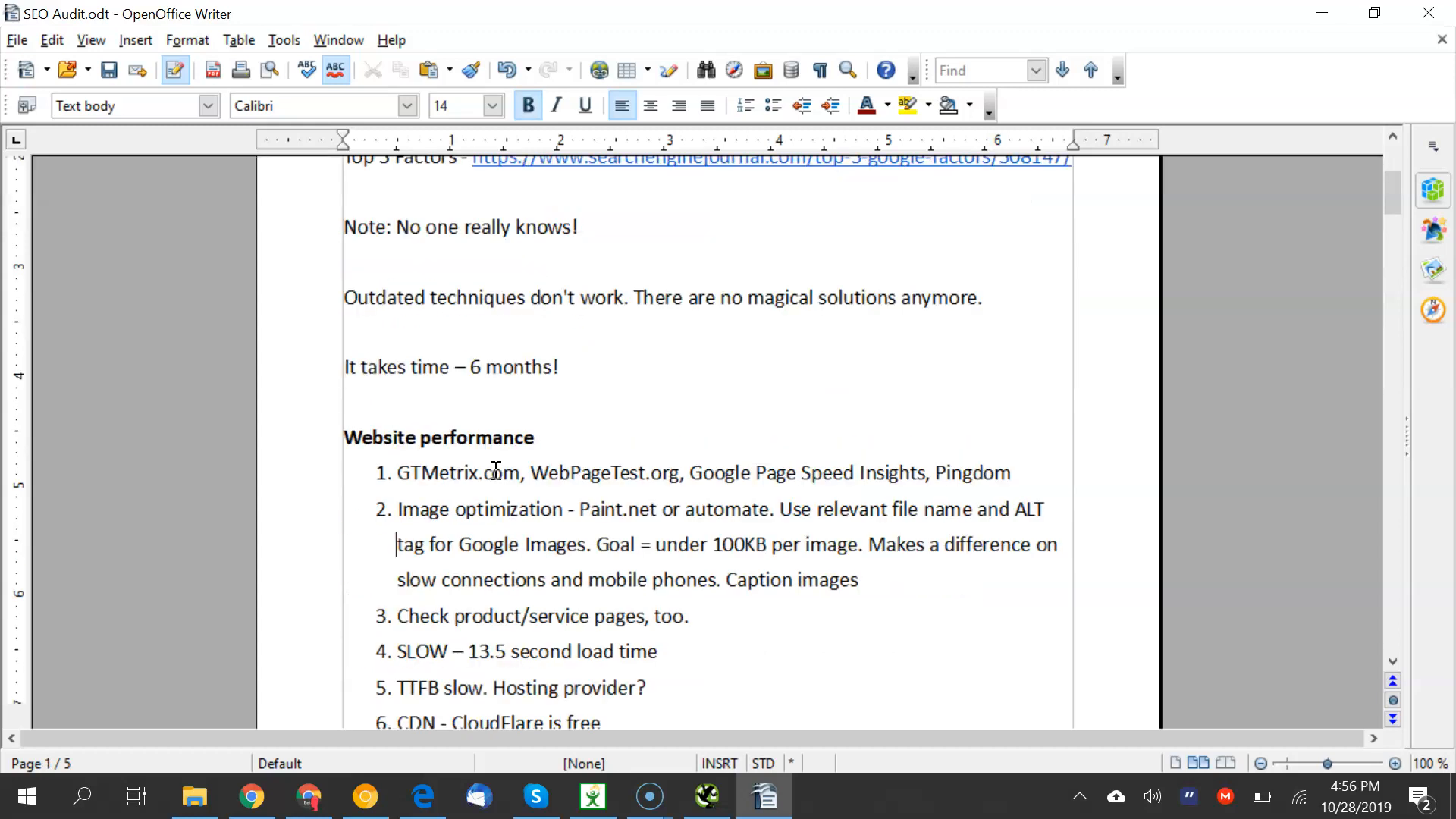
pyautogui.press('pageup')
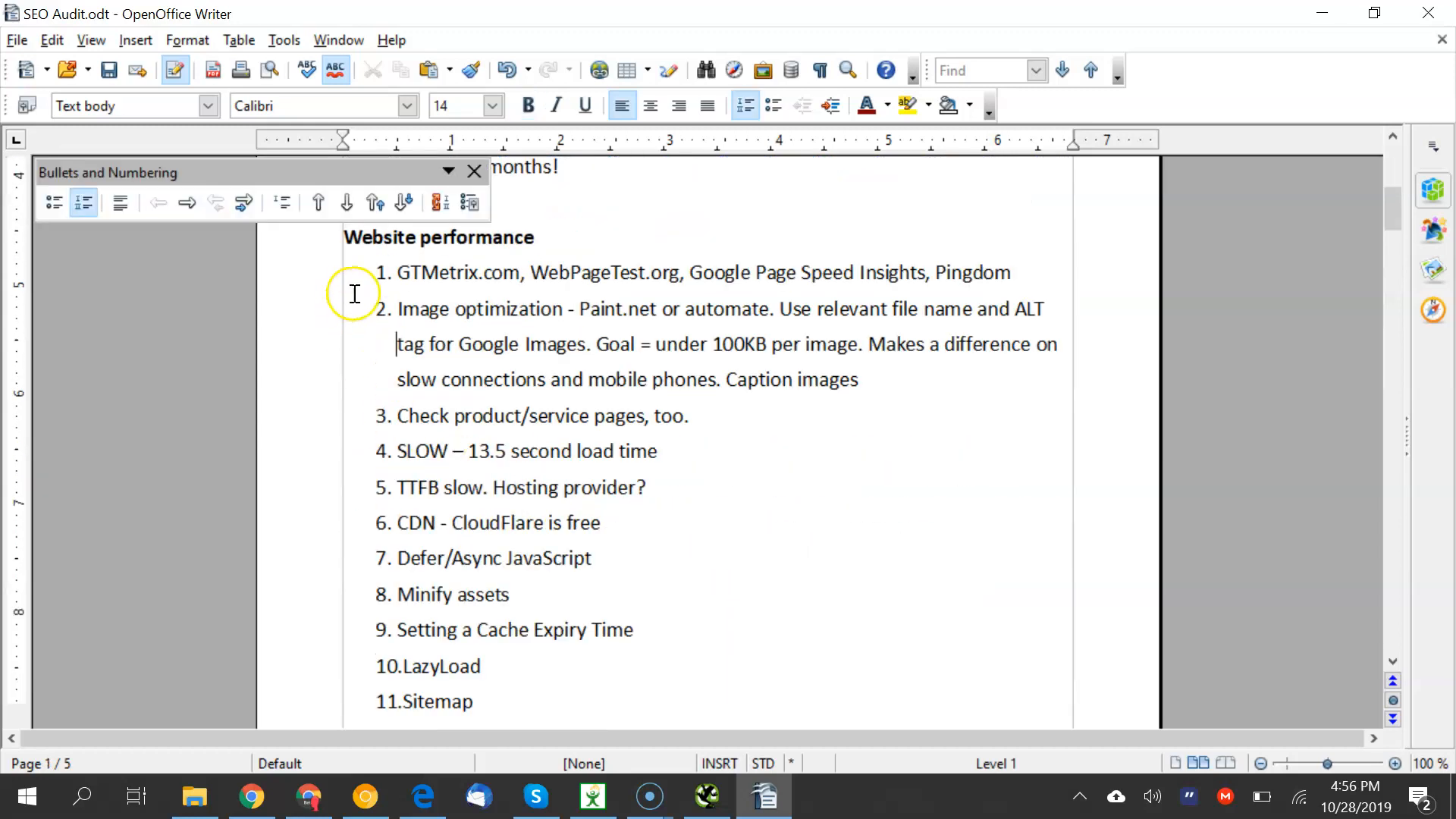
# Highlight the Website performance items from GTMetrix.com to Minify assets and recap the sections through to the Google My Business note
pyautogui.moveTo(409, 273); pyautogui.dragTo(559, 595)
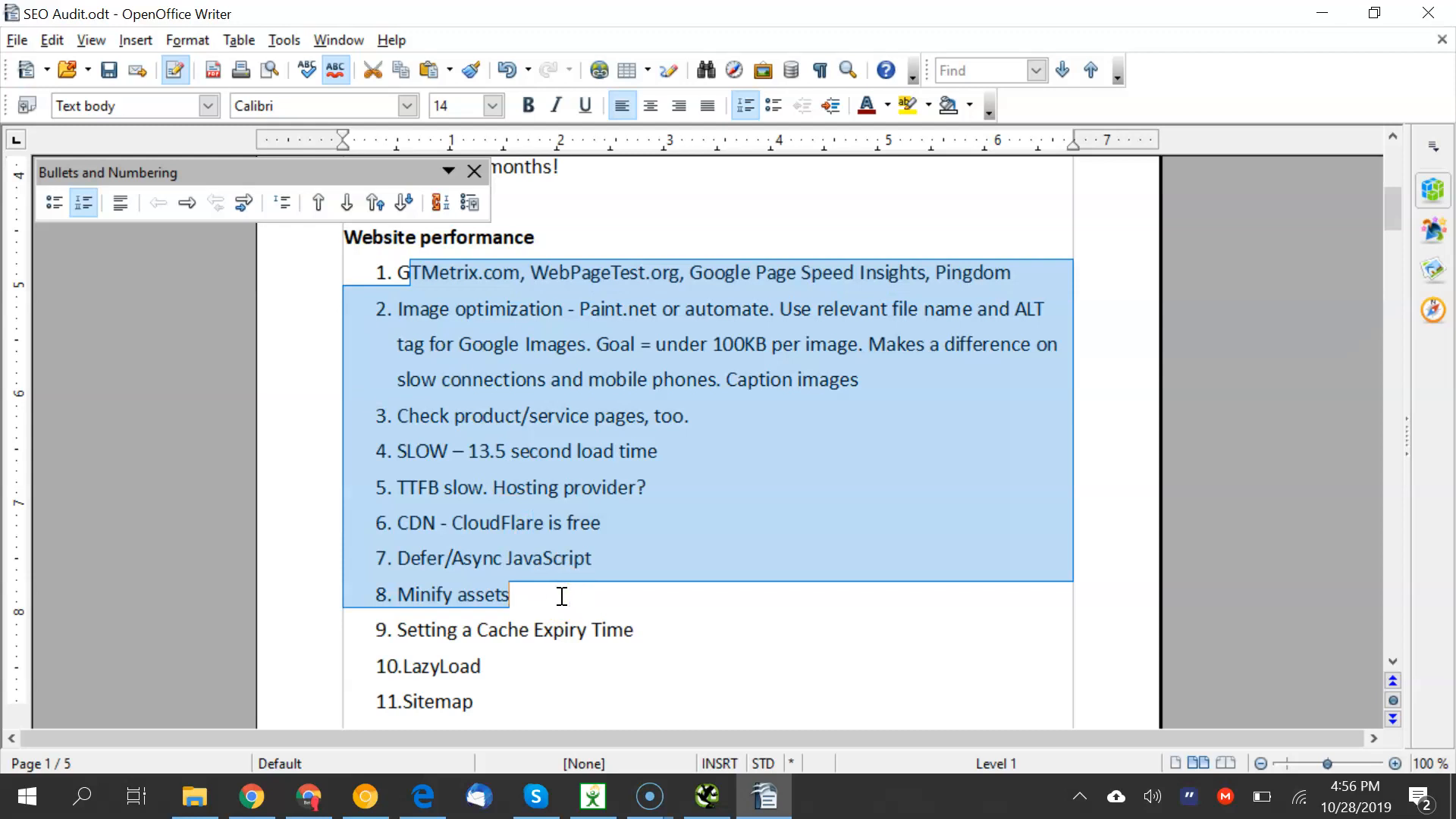
pyautogui.press('pageup')
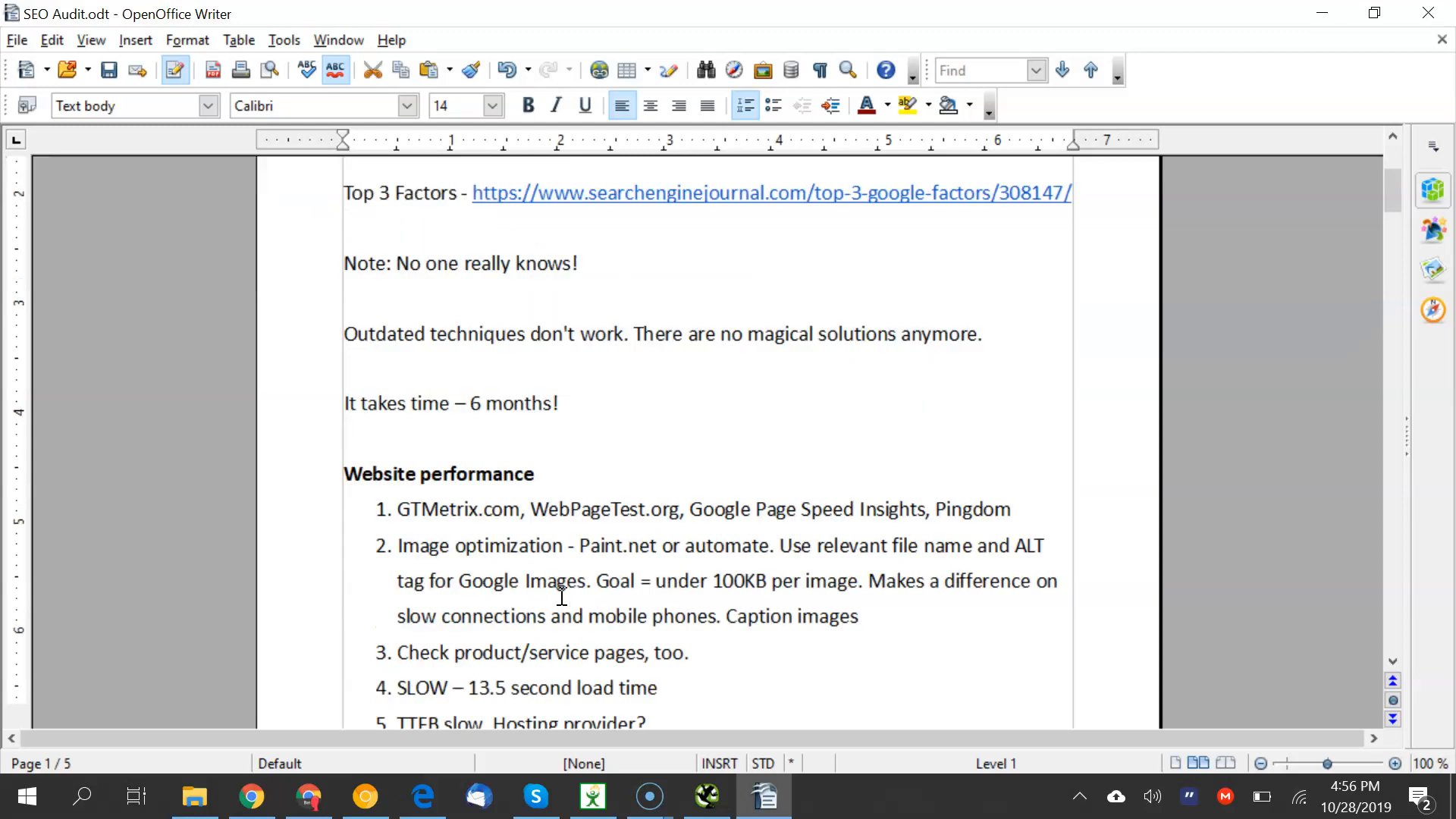
pyautogui.press('pagedown')
pyautogui.press('pagedown')
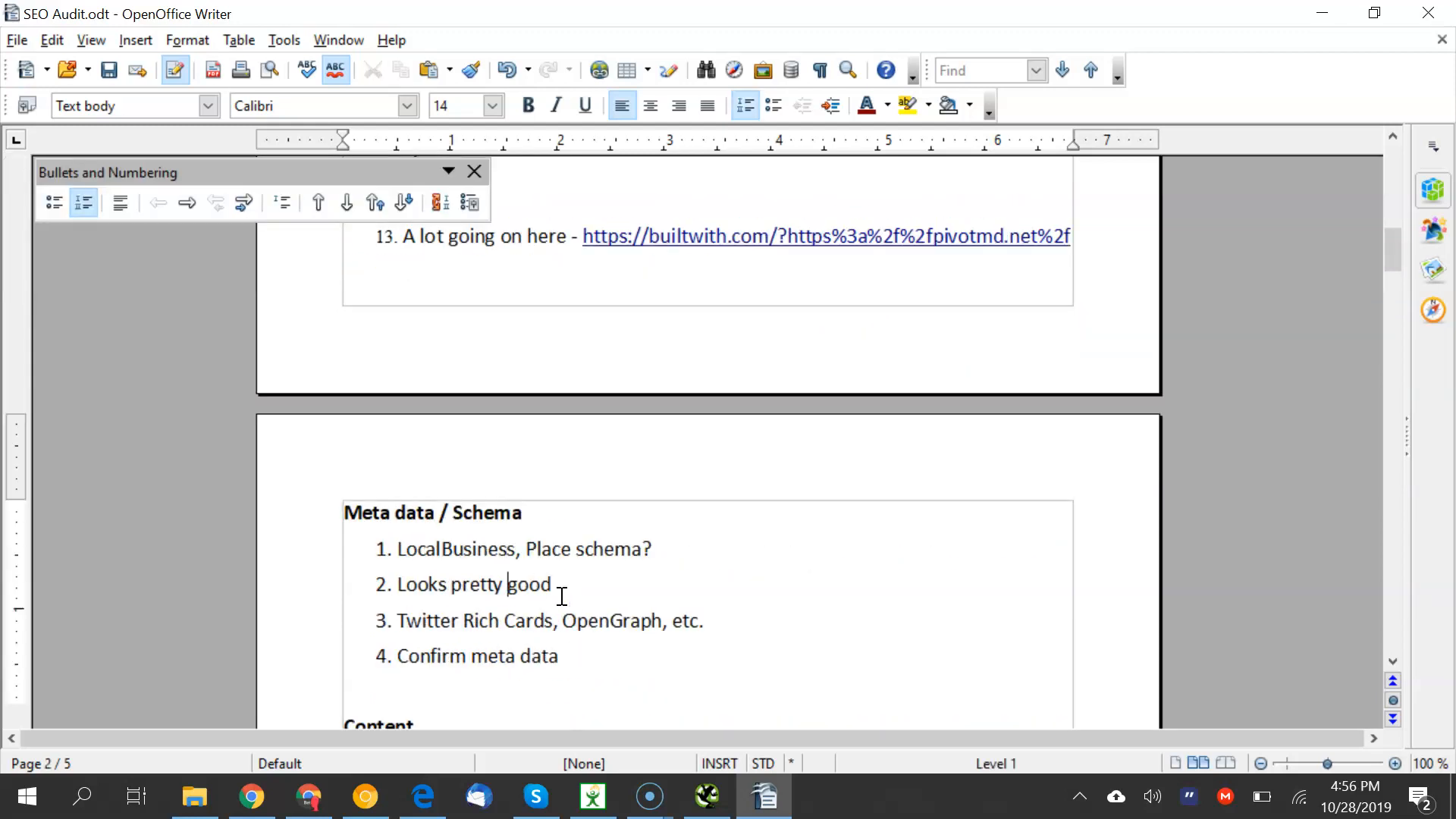
pyautogui.press('pagedown')
pyautogui.press('pagedown')
pyautogui.press('pagedown')
pyautogui.press('pagedown')
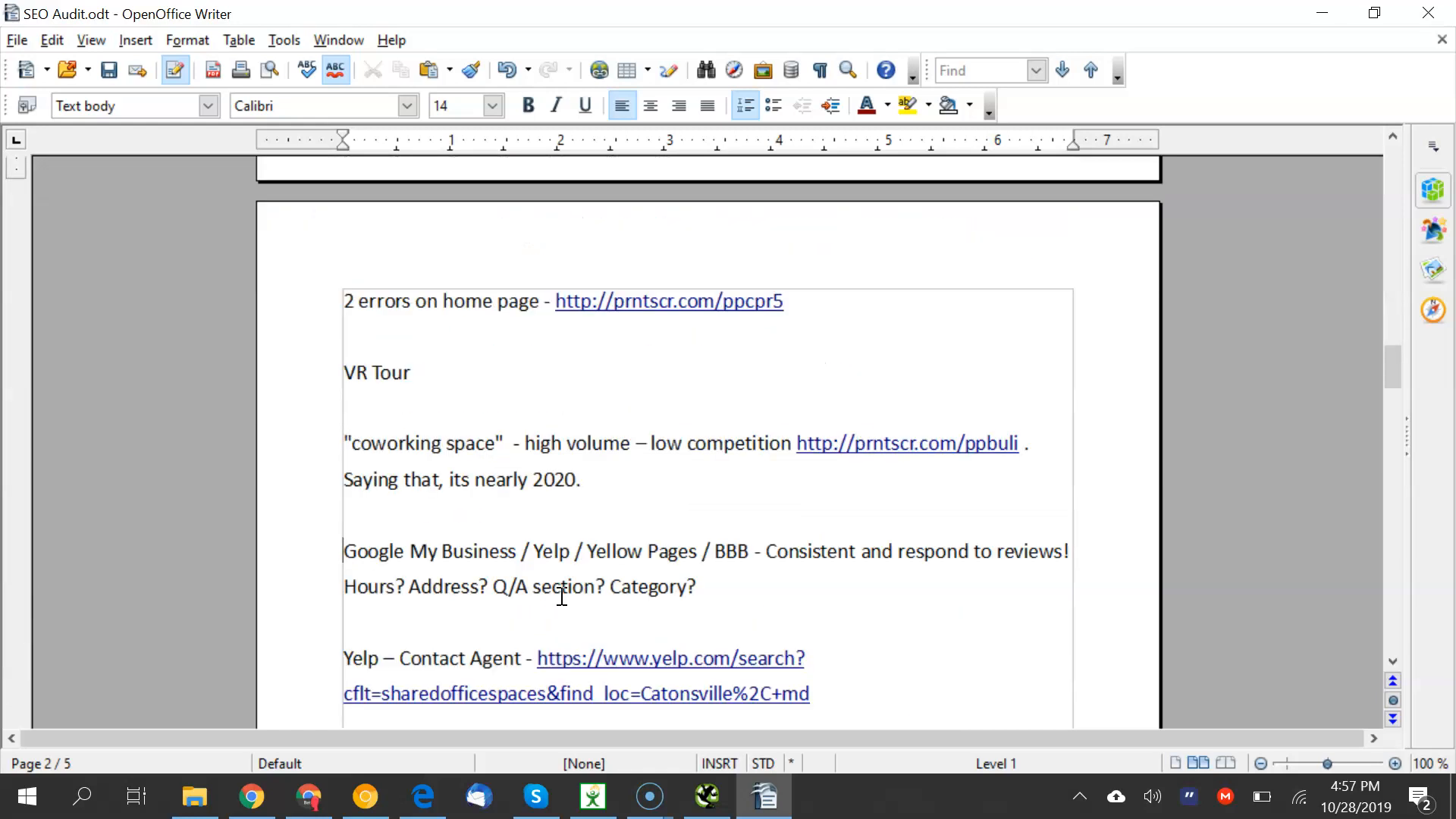
# Recap the page 3 notes, highlighting the Mixed content, Google Search Console and breadcrumbs items
pyautogui.scroll(5, 562, 598)
pyautogui.click(384, 295)
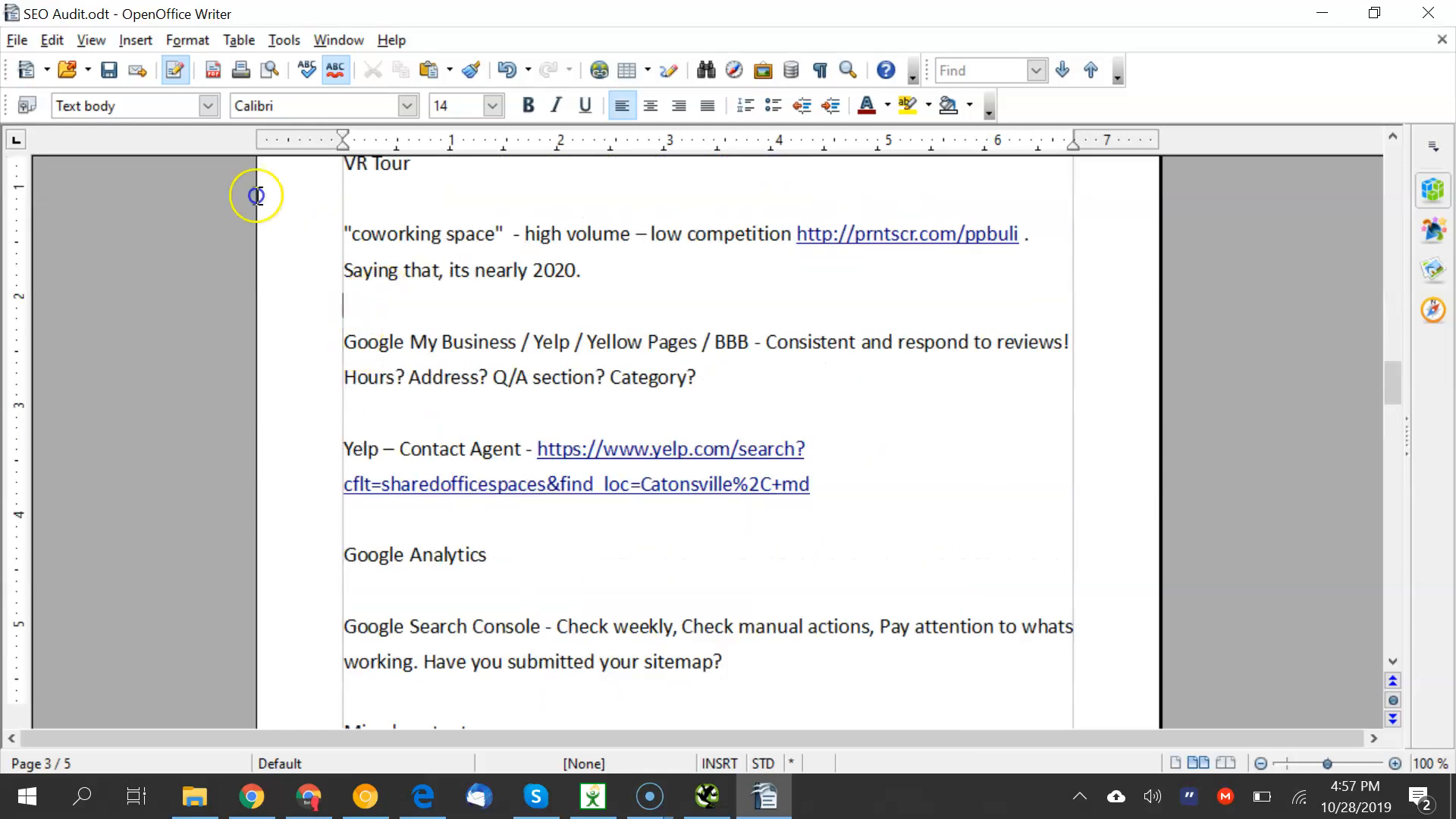
pyautogui.scroll(-4, 403, 239)
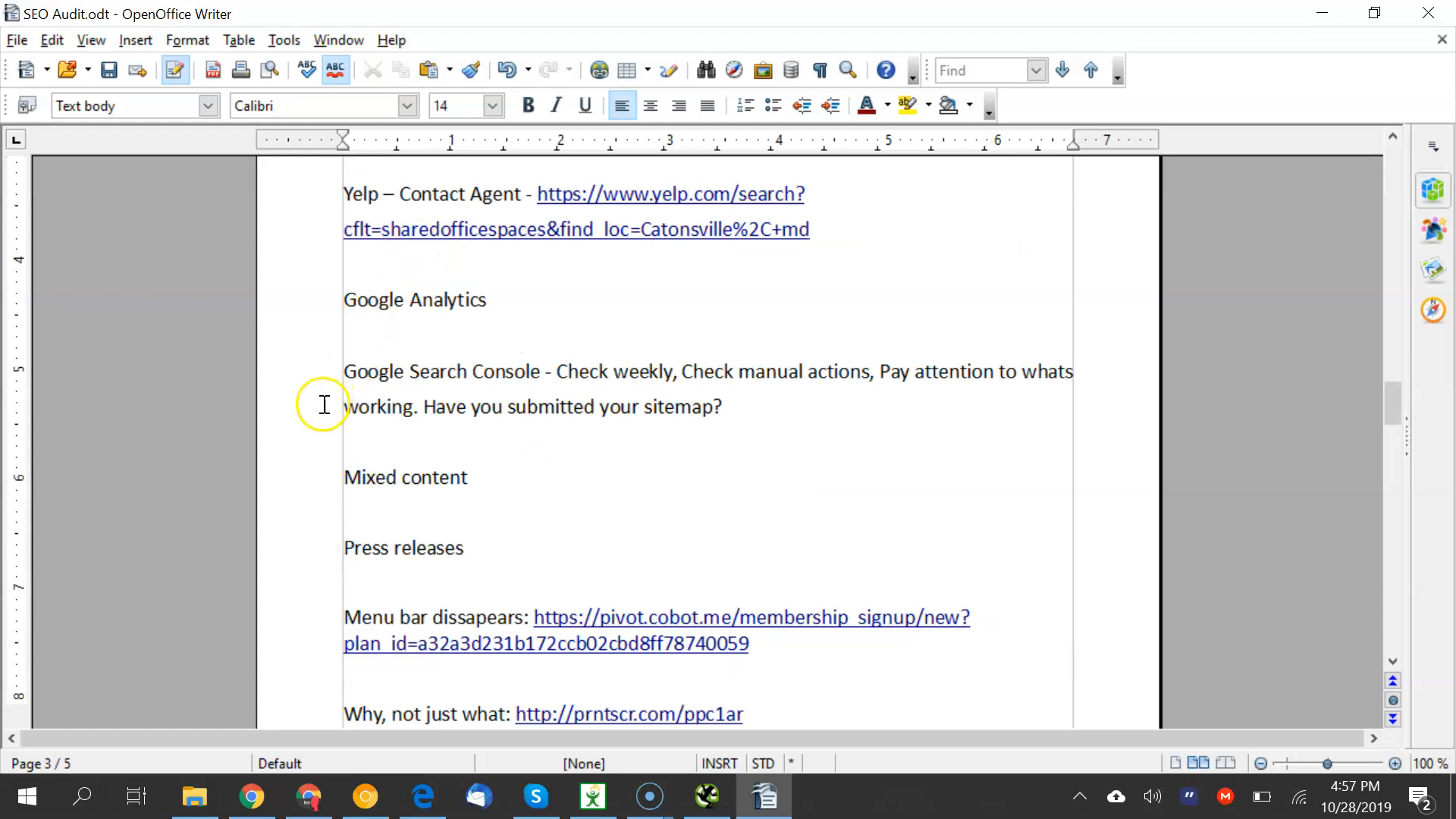
pyautogui.moveTo(345, 476); pyautogui.dragTo(406, 481)
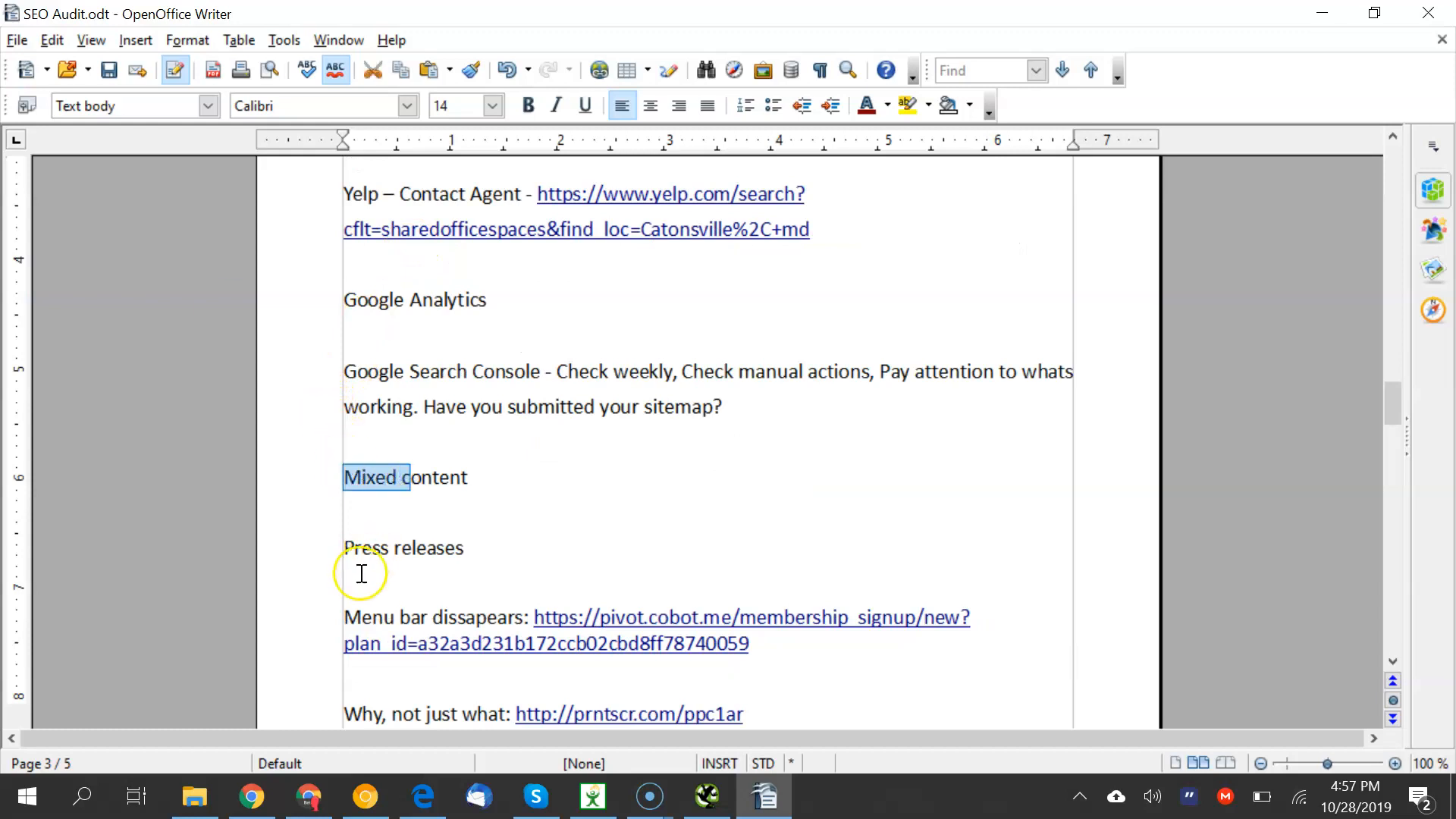
pyautogui.moveTo(379, 371); pyautogui.dragTo(572, 416)
pyautogui.click(561, 406)
pyautogui.scroll(-5, 556, 397)
pyautogui.click(361, 438)
pyautogui.moveTo(382, 447); pyautogui.dragTo(423, 448)
pyautogui.click(426, 448)
pyautogui.scroll(-5, 439, 454)
pyautogui.scroll(11, 439, 453)
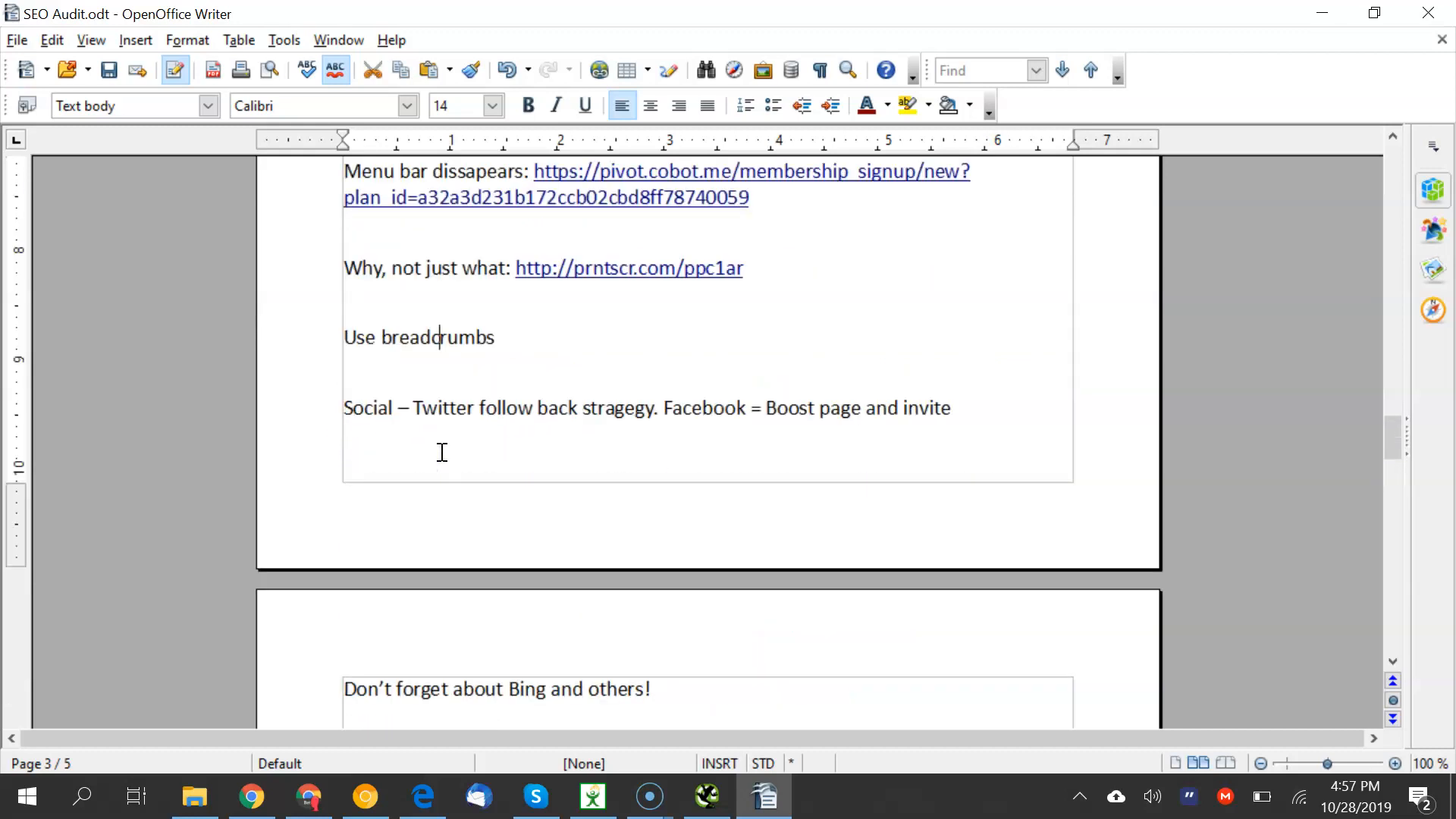
pyautogui.click(652, 798)
pyautogui.click(595, 700)
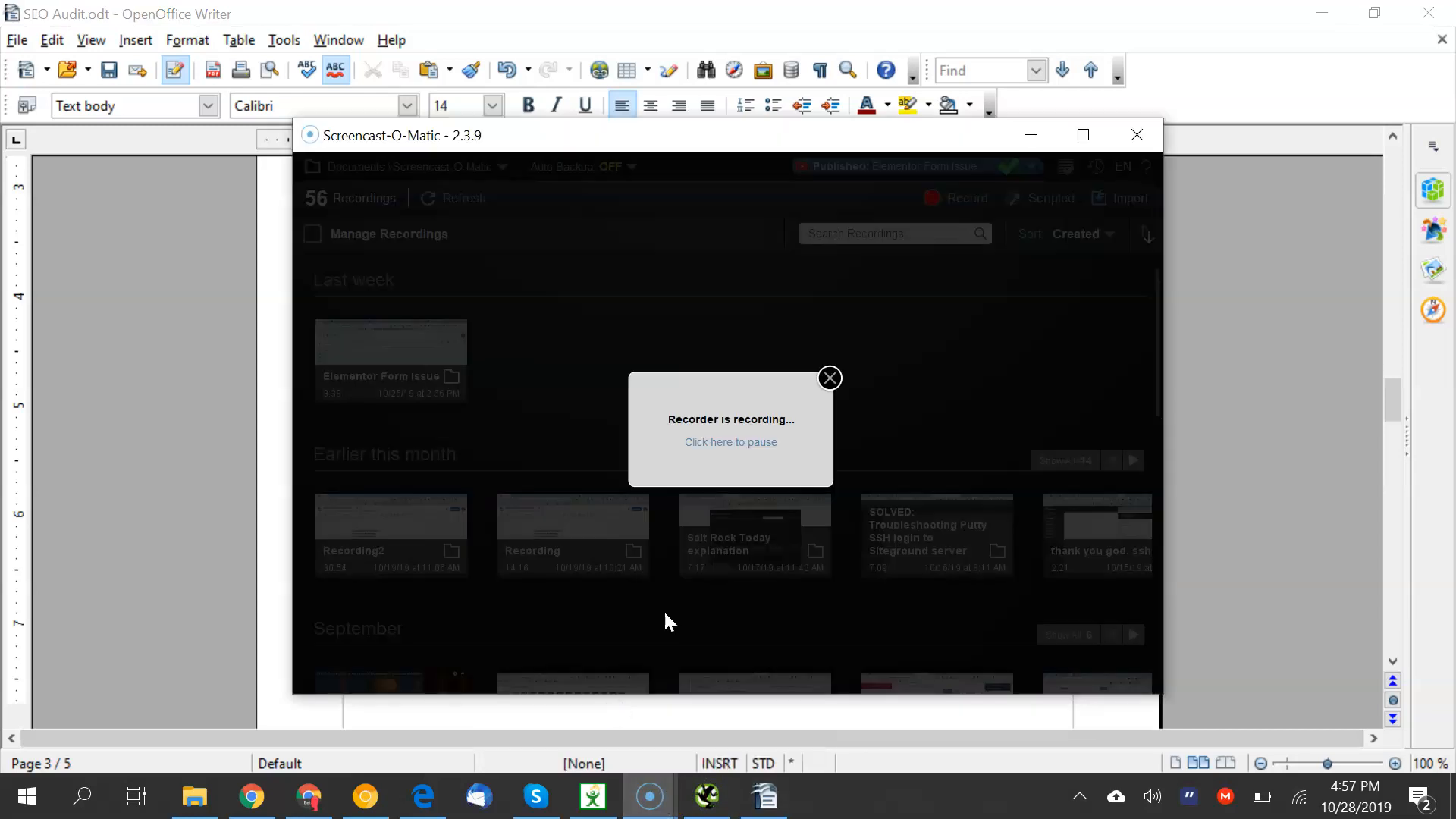